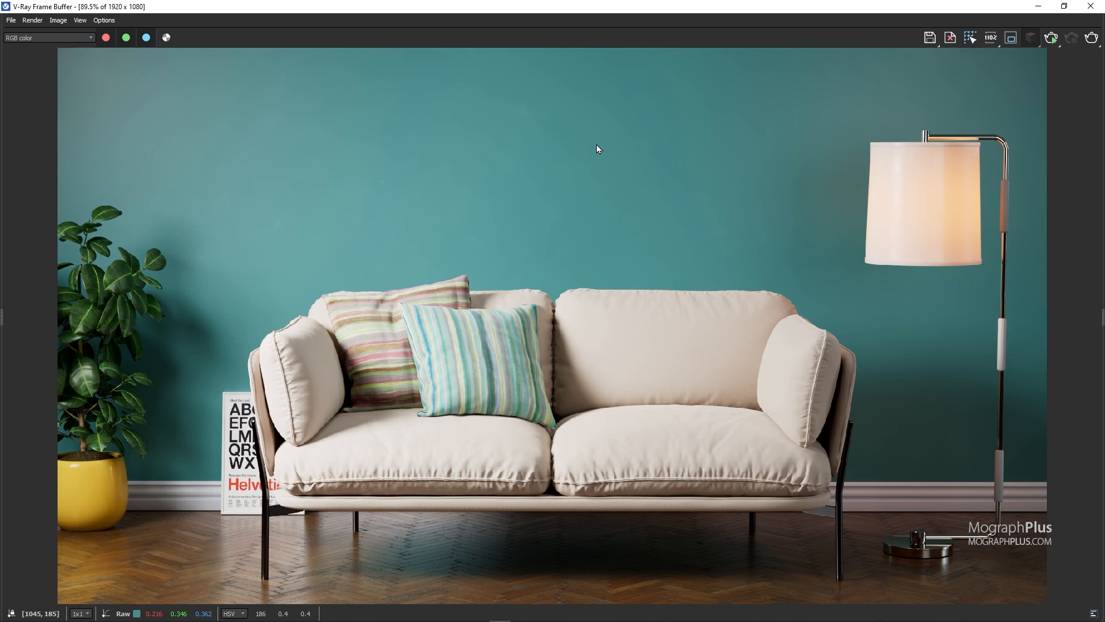
# Restore the V-Ray Frame Buffer to a smaller window and move it clear of the scene object list
pyautogui.click(1064, 6)
pyautogui.moveTo(723, 171); pyautogui.dragTo(684, 282)
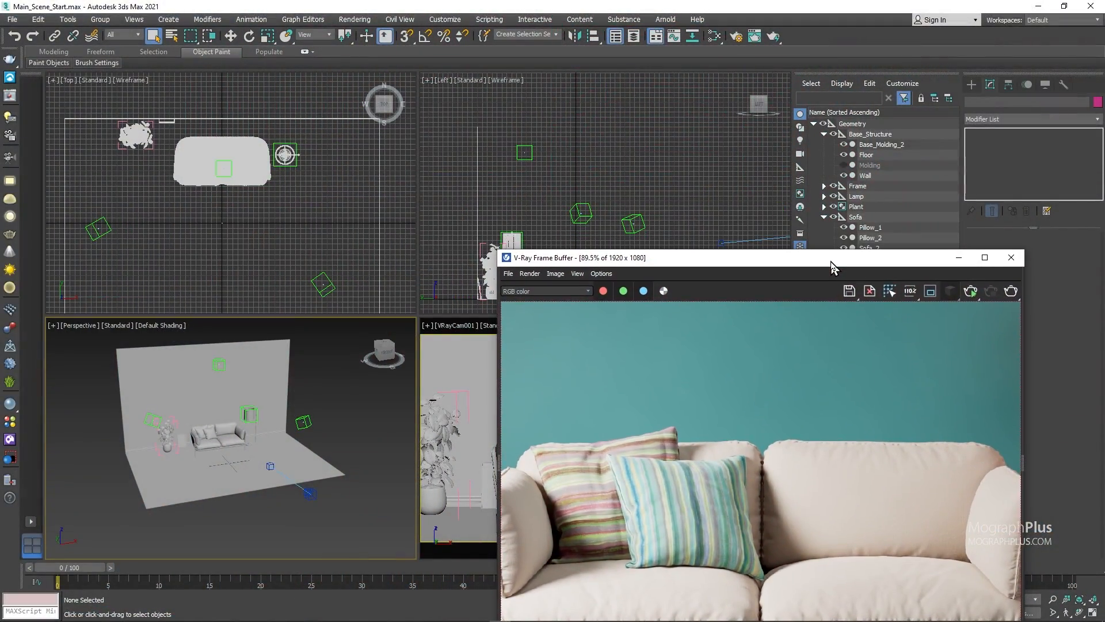
pyautogui.moveTo(830, 262)
pyautogui.mouseDown()
pyautogui.moveTo(830, 249)
pyautogui.moveTo(831, 265)
pyautogui.mouseUp()
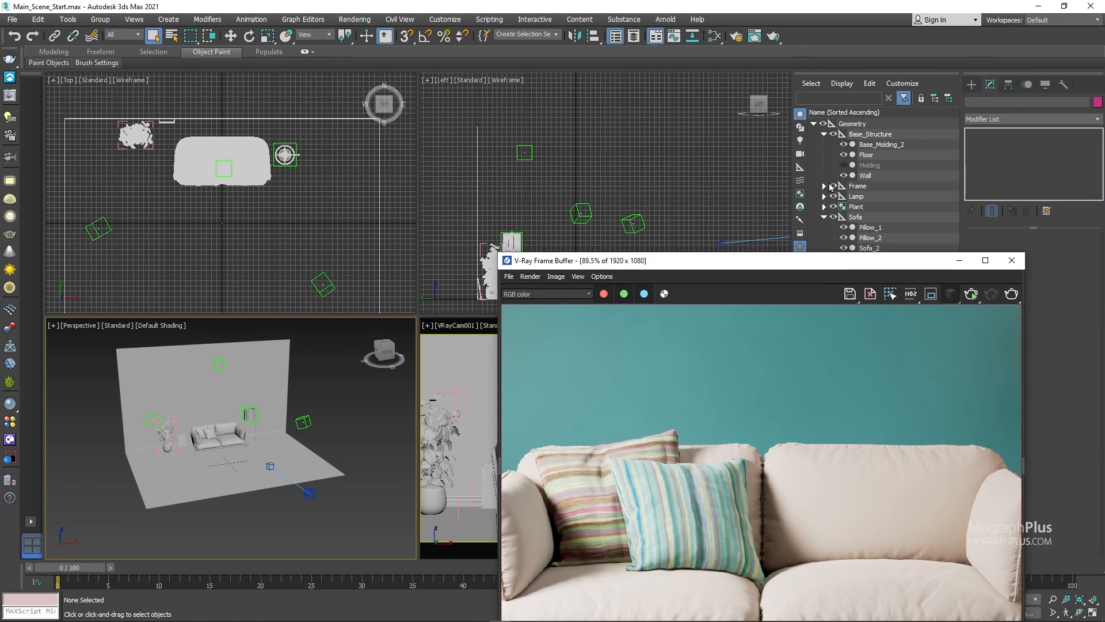
# List only the cameras in the scene and review the exposure settings of VRayCam001
pyautogui.click(800, 154)
pyautogui.click(800, 113)
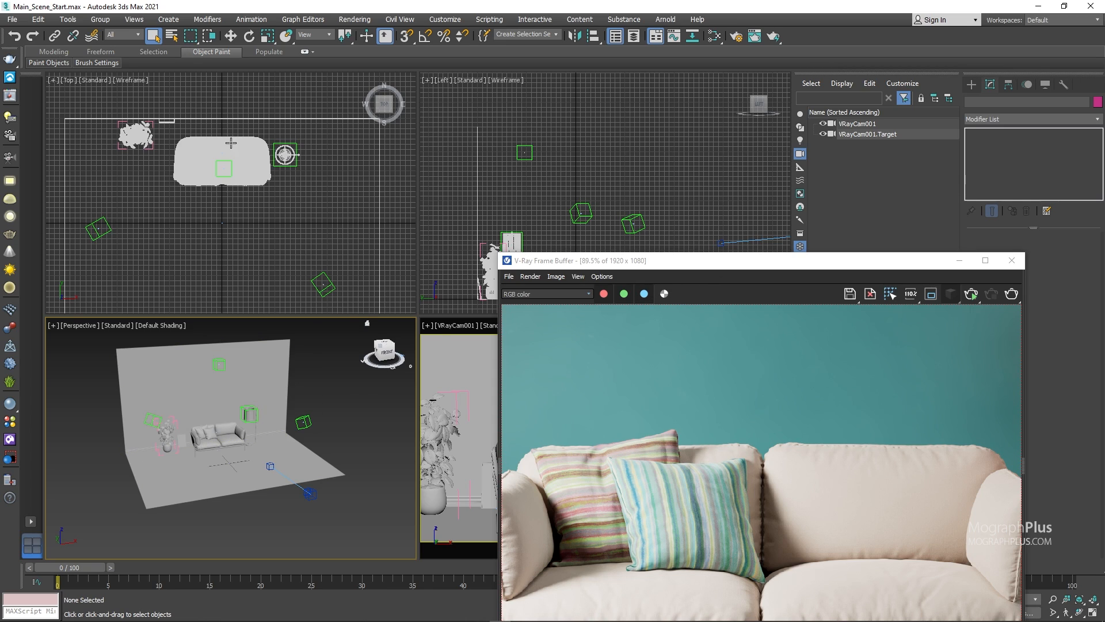
pyautogui.click(872, 127)
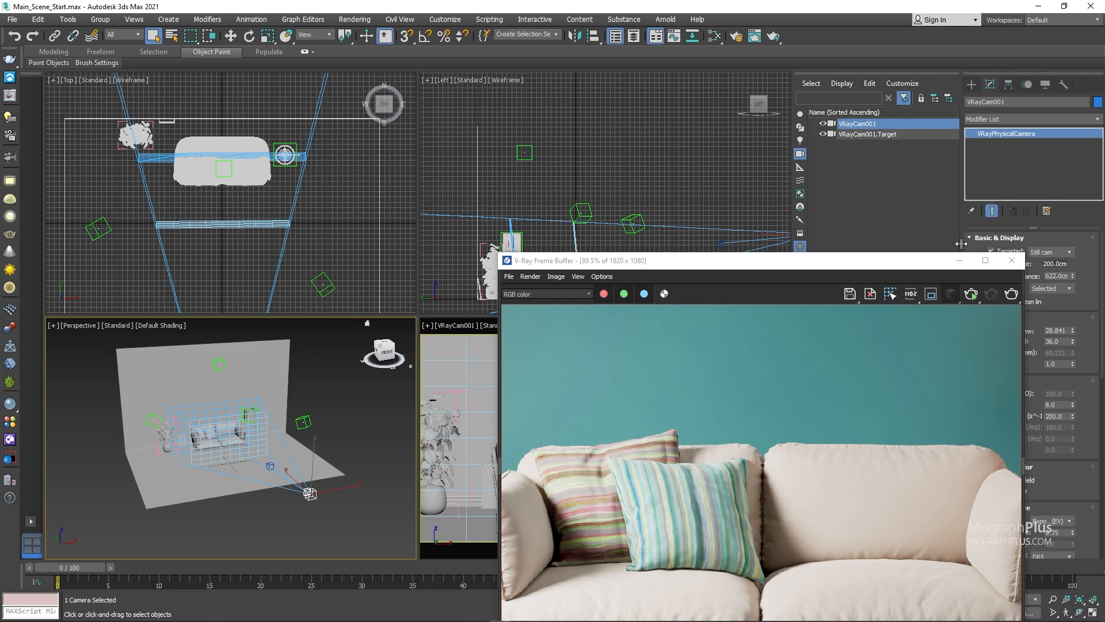
pyautogui.moveTo(894, 266); pyautogui.dragTo(814, 258)
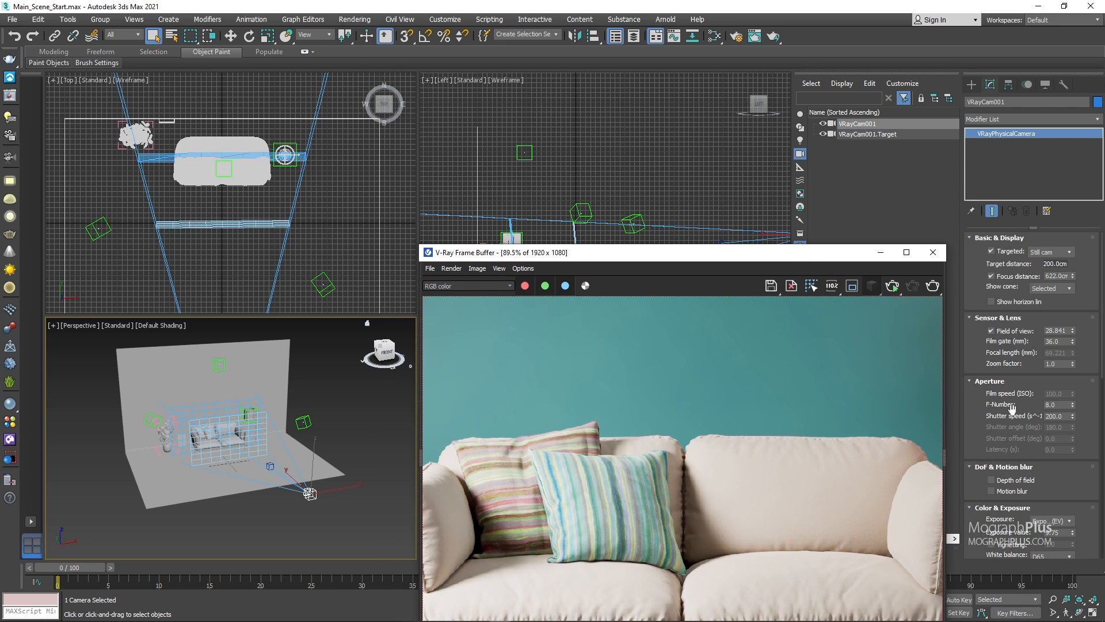
pyautogui.scroll(-5, 1012, 406)
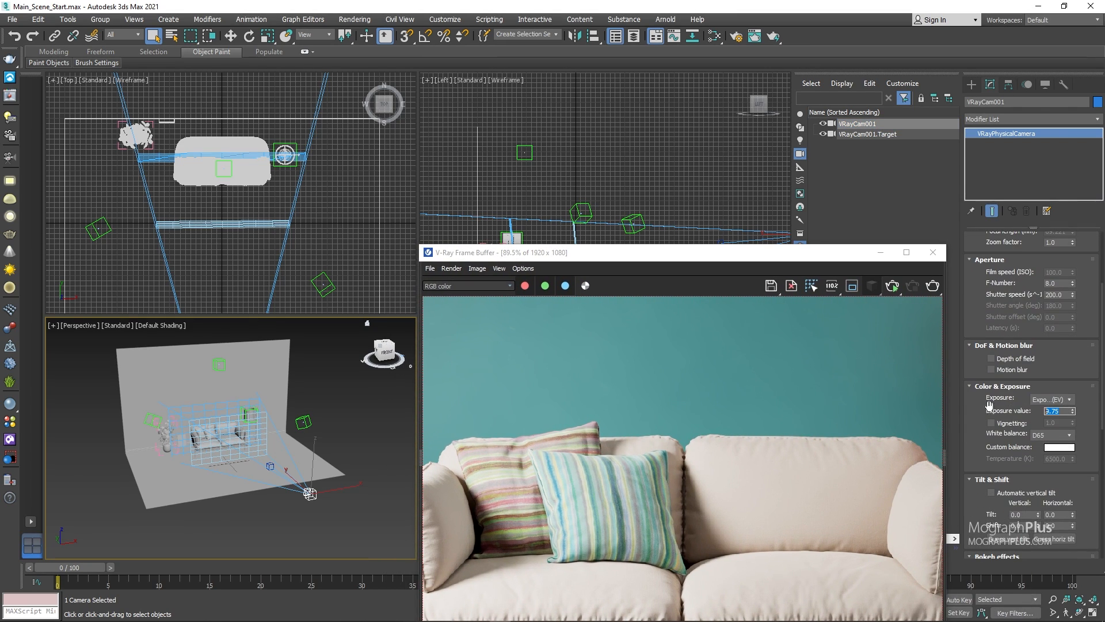
pyautogui.click(907, 202)
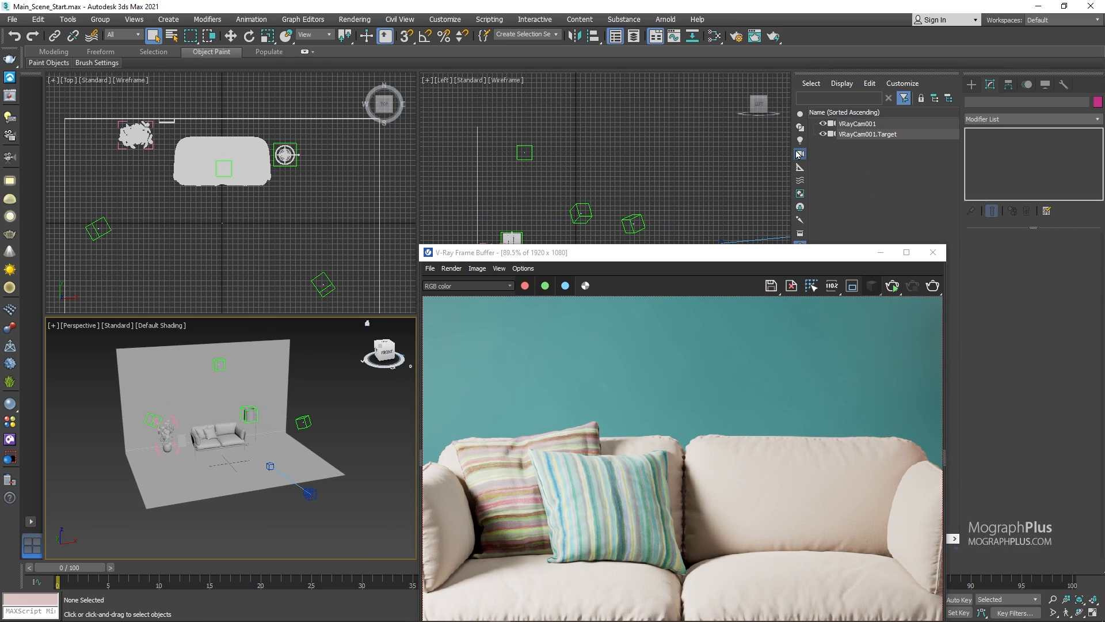
# List only the lights in the scene and switch the interactive render's debug shading to a plain grey lighting preview
pyautogui.click(800, 154)
pyautogui.click(800, 139)
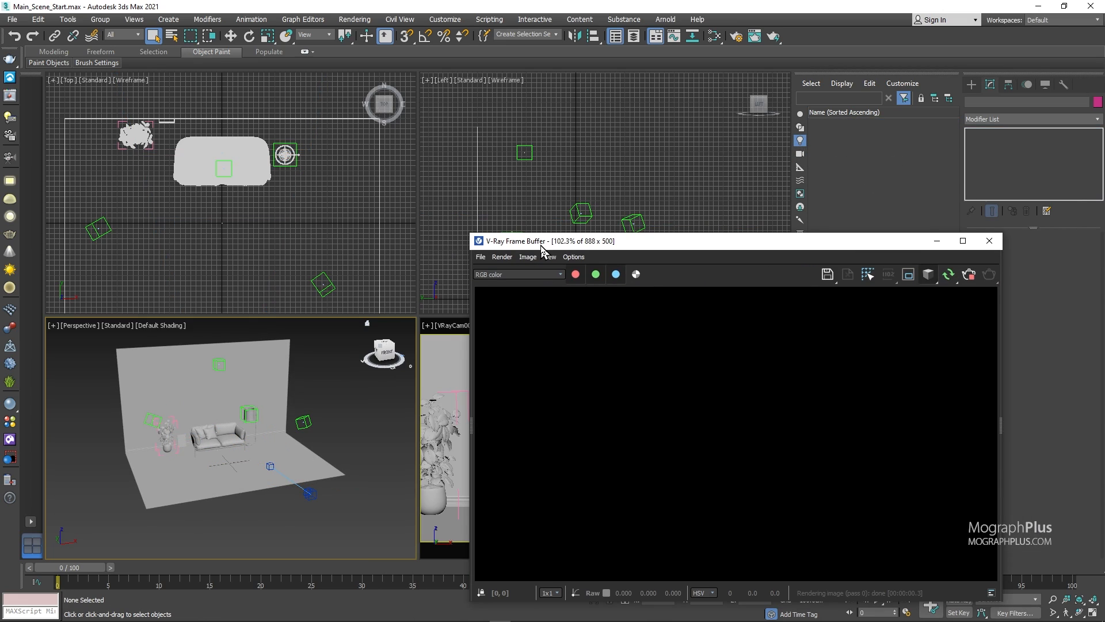
pyautogui.moveTo(541, 246); pyautogui.dragTo(542, 251)
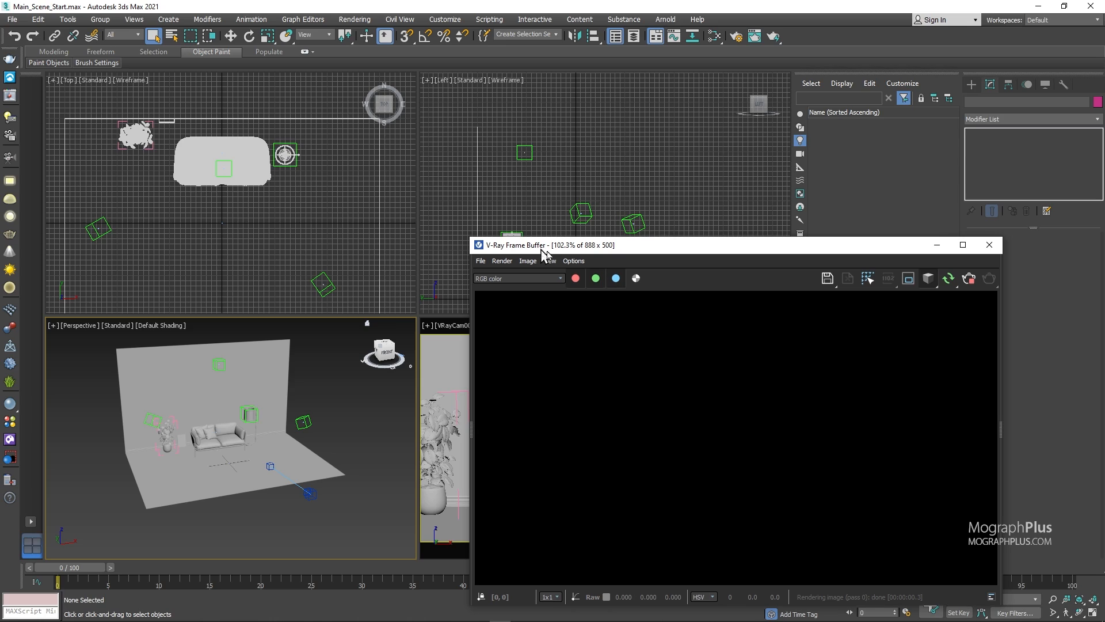
pyautogui.click(927, 281)
pyautogui.click(943, 323)
# Draw a V-Ray plane light about 145 by 91 cm in the Top view and align its position and orientation on all axes with the left dummy
pyautogui.click(9, 180)
pyautogui.moveTo(168, 212); pyautogui.dragTo(243, 260)
pyautogui.click(593, 35)
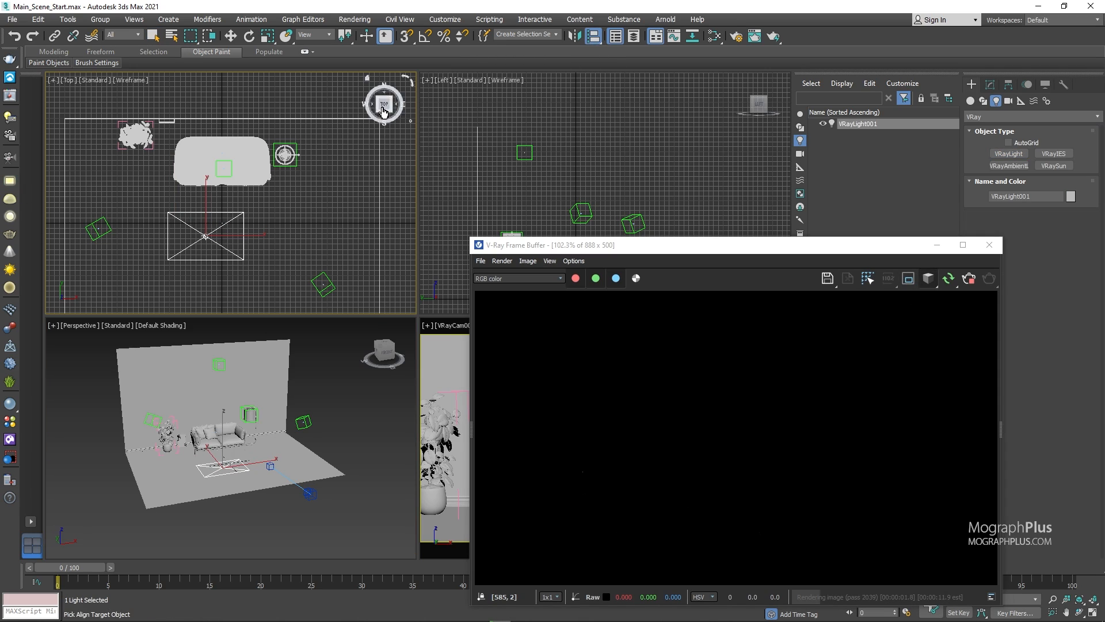
pyautogui.click(95, 224)
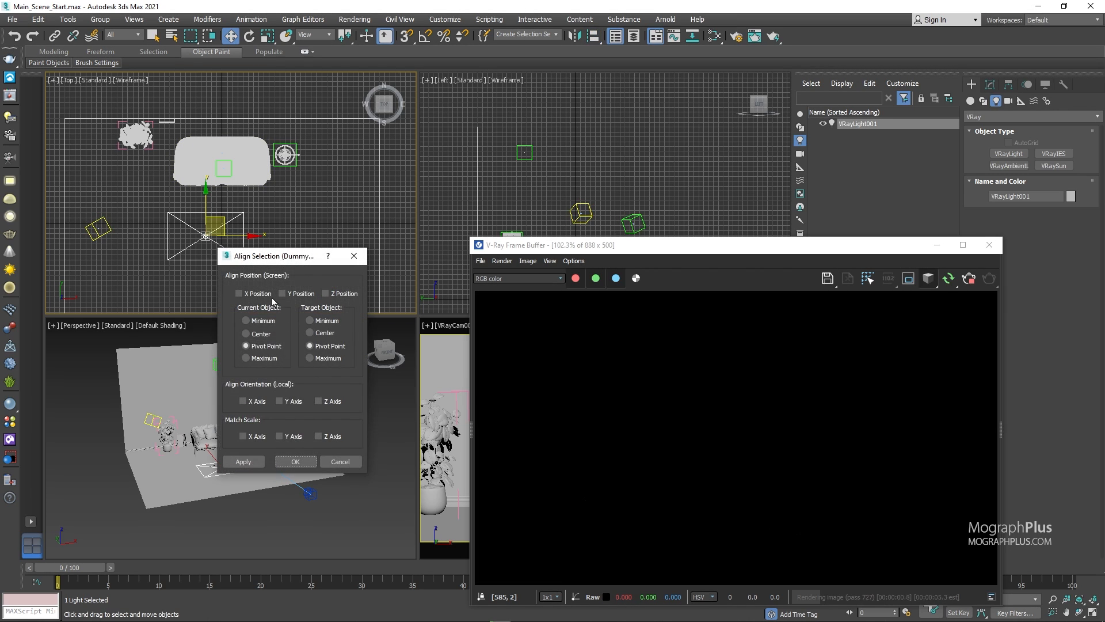
pyautogui.click(271, 295)
pyautogui.click(301, 294)
pyautogui.click(333, 294)
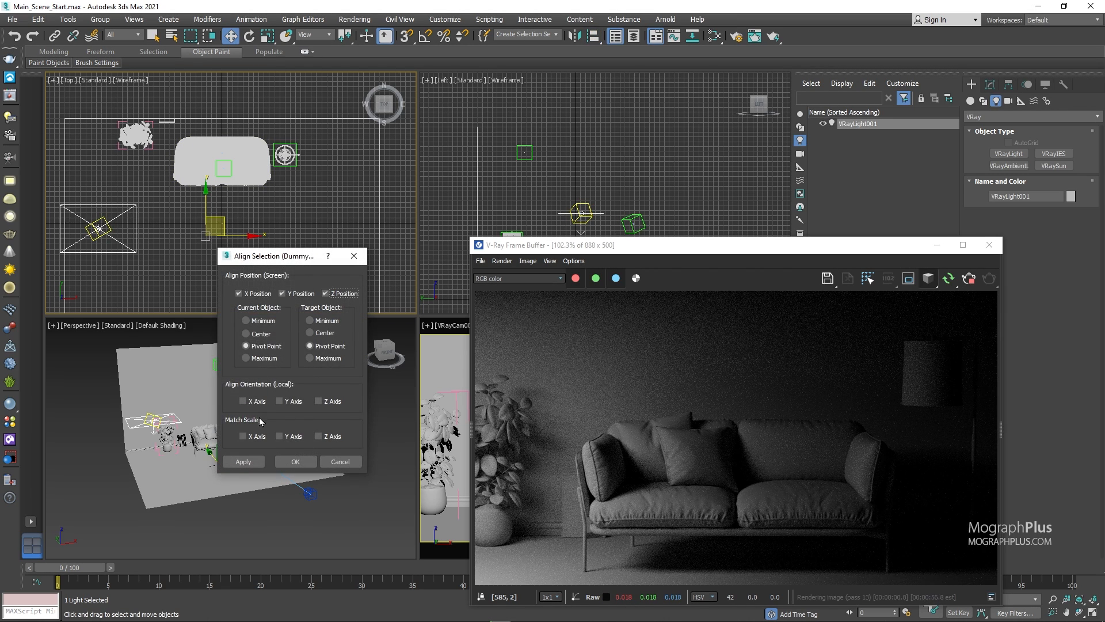
pyautogui.click(257, 399)
pyautogui.click(293, 399)
pyautogui.click(326, 402)
pyautogui.click(228, 463)
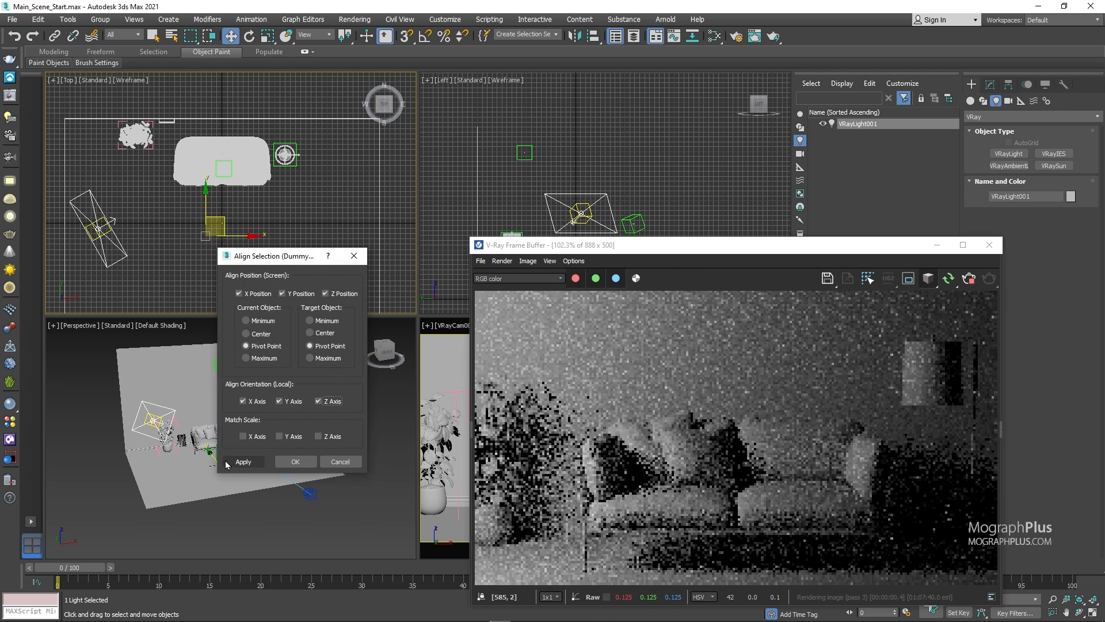
pyautogui.click(293, 461)
# Set the new plane light's length and width to 100 cm each
pyautogui.moveTo(714, 245); pyautogui.dragTo(641, 226)
pyautogui.click(990, 84)
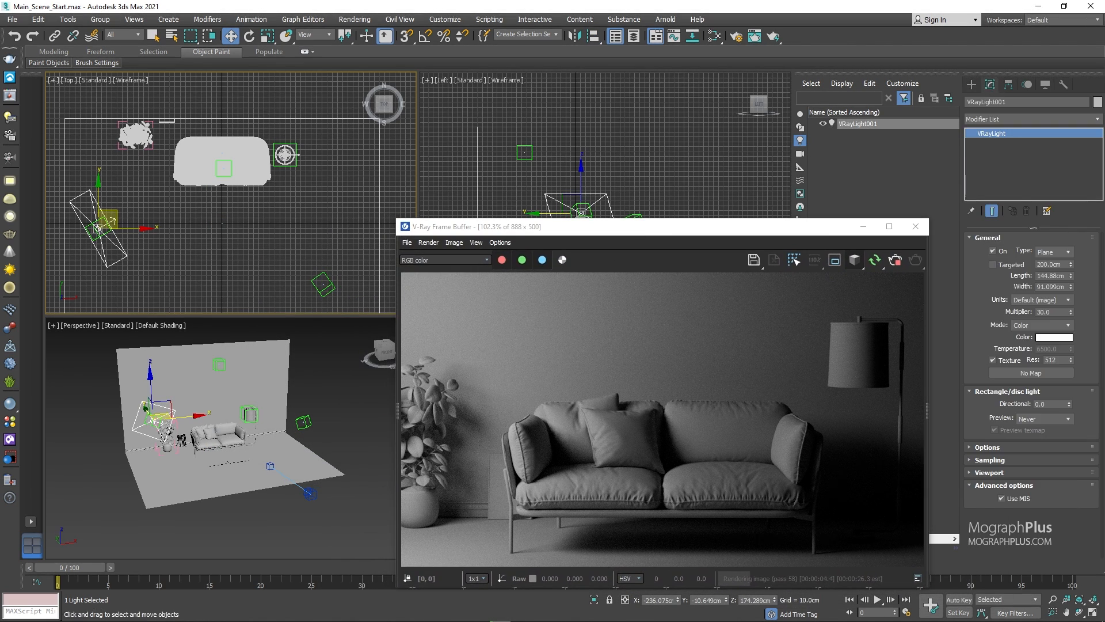
pyautogui.write('100')
pyautogui.press('Tab')
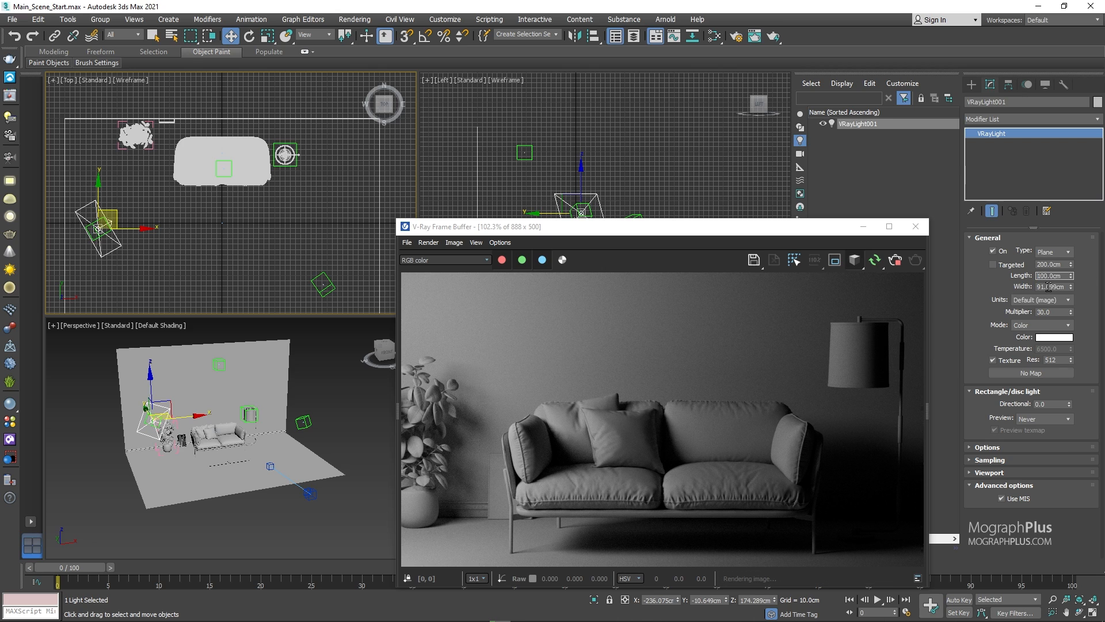
pyautogui.write('100')
pyautogui.press('Return')
# Set the light's units to Radiant power (W), its multiplier to 70 and its directional value to 0.6
pyautogui.click(1056, 300)
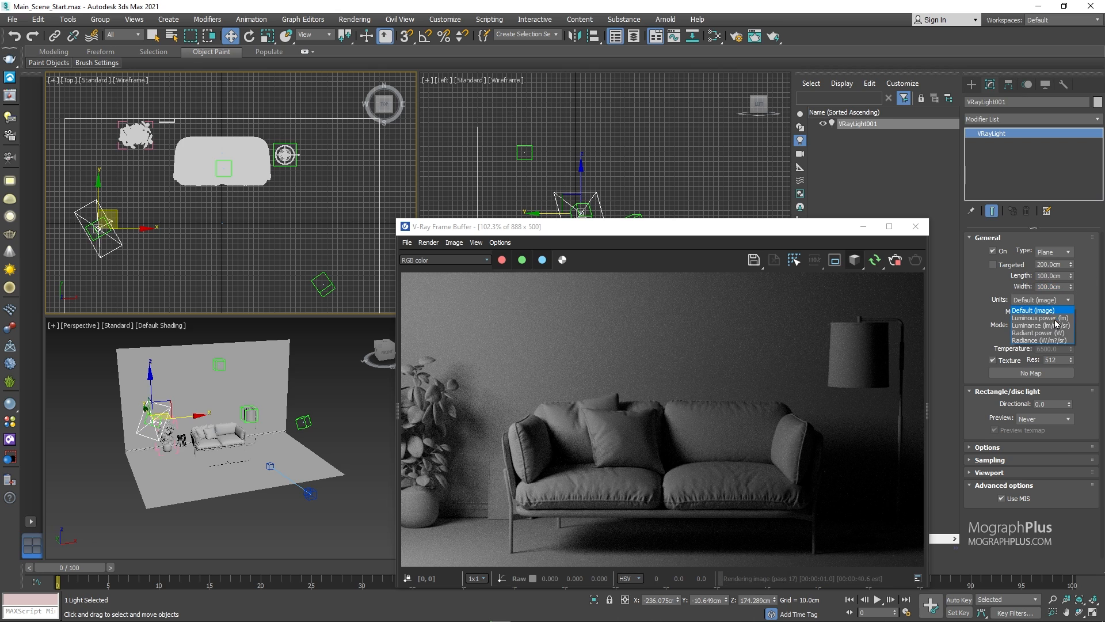
pyautogui.click(1057, 334)
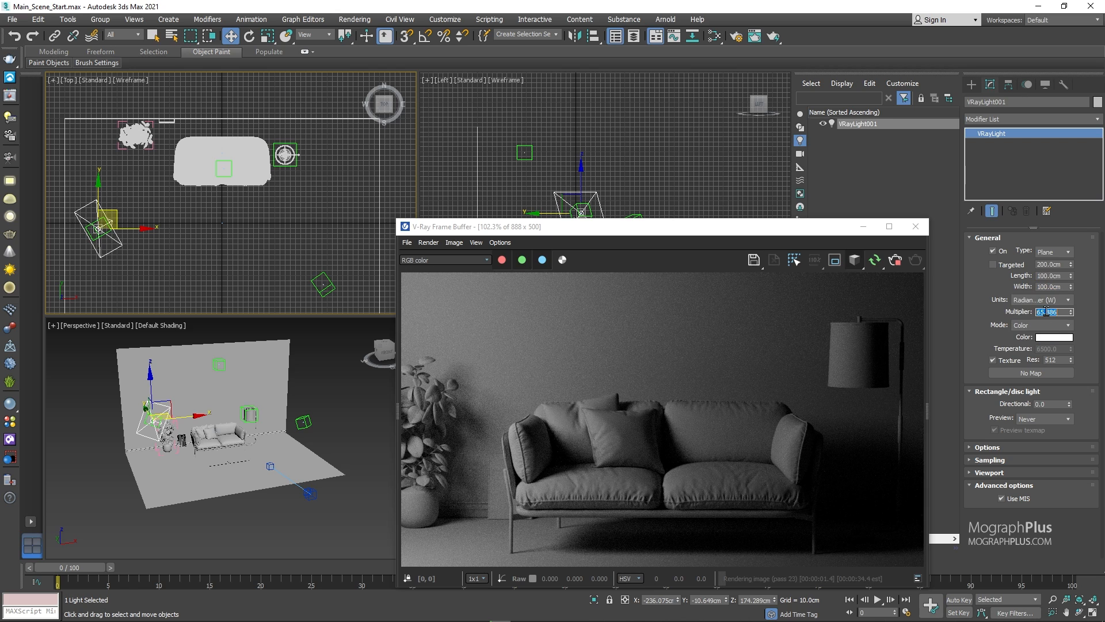
pyautogui.write('70')
pyautogui.press('Return')
pyautogui.write('0.6')
pyautogui.press('Return')
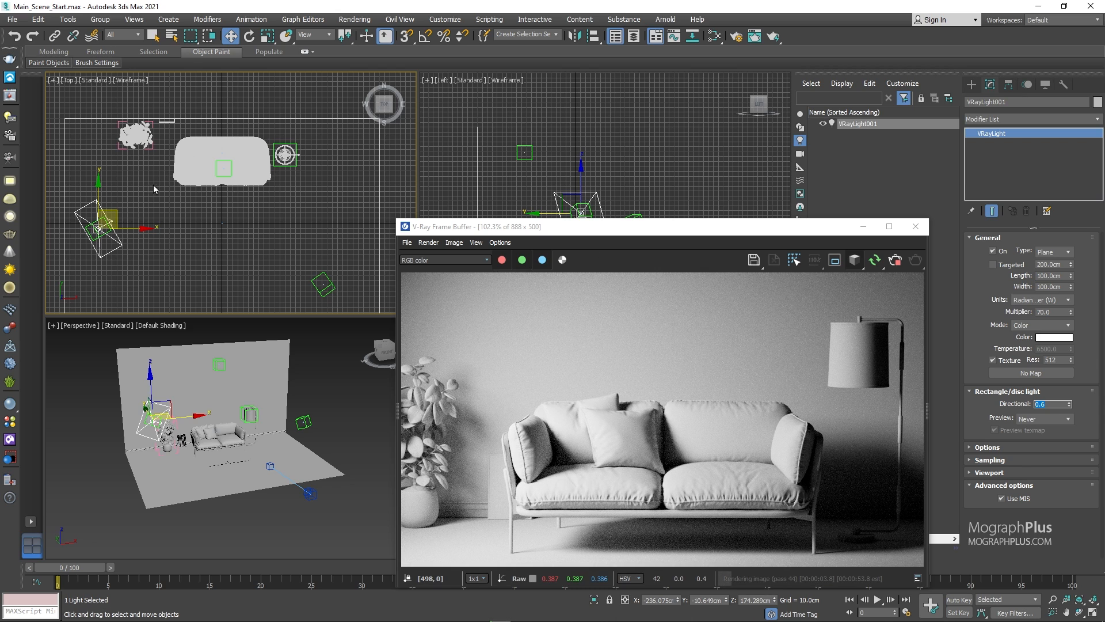
# Clone the left plane light as a copy and align its position and orientation on all axes with the front-right dummy
pyautogui.moveTo(116, 212); pyautogui.dragTo(294, 226)
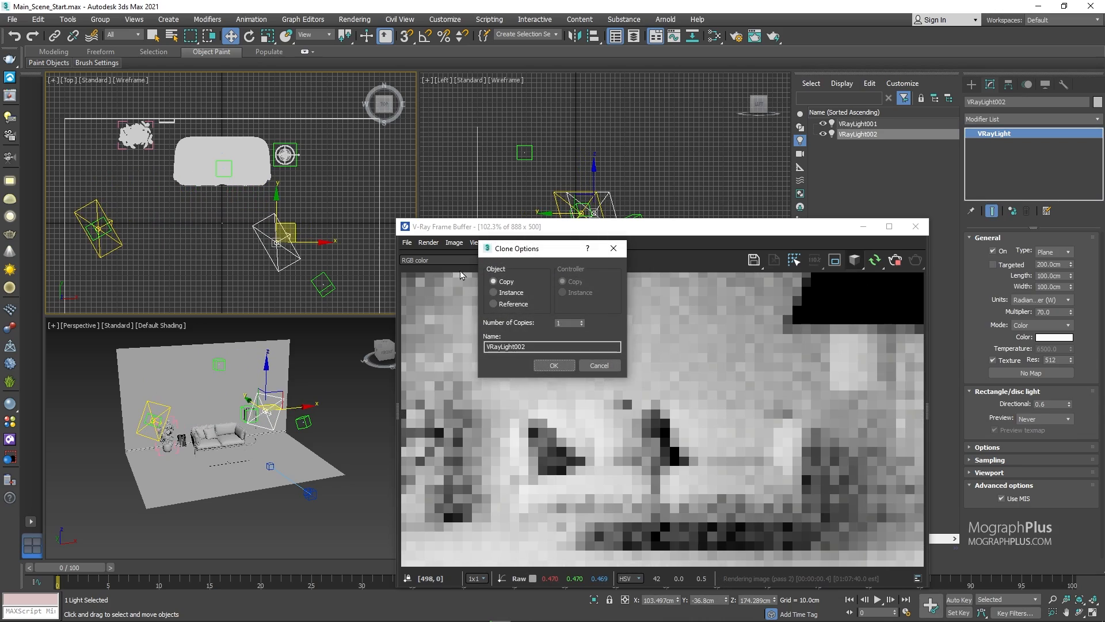
pyautogui.click(558, 368)
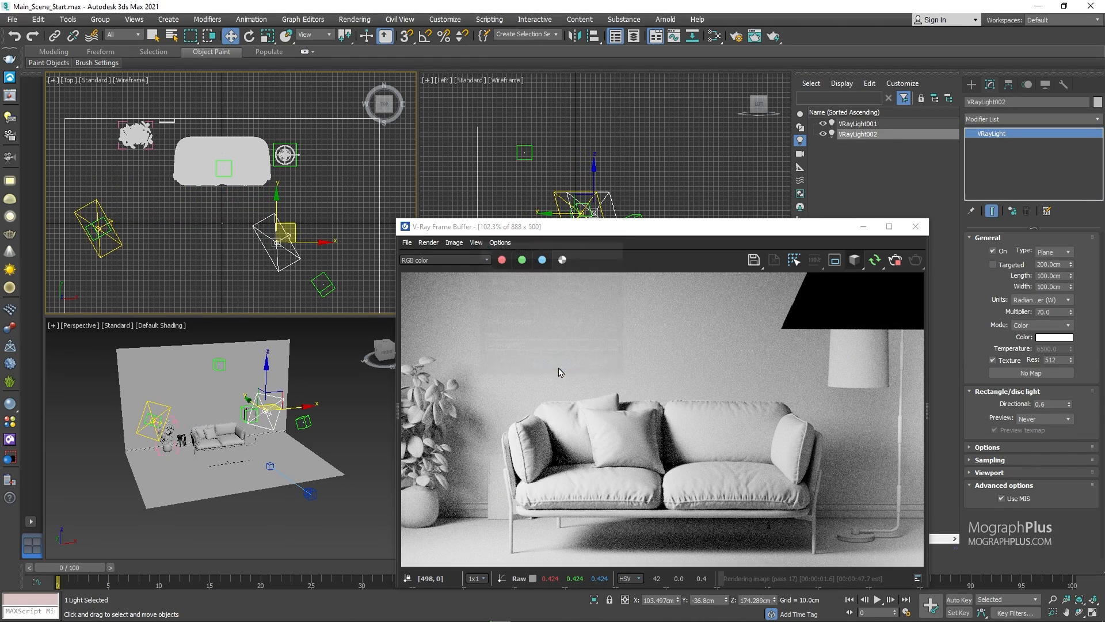
pyautogui.click(593, 37)
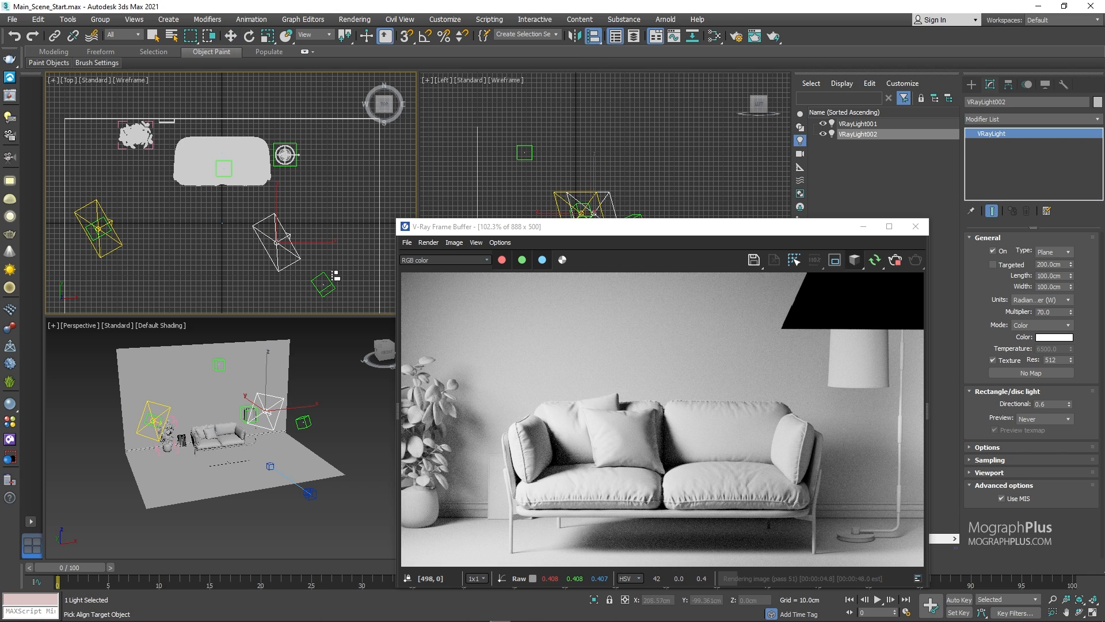
pyautogui.click(325, 283)
pyautogui.click(282, 293)
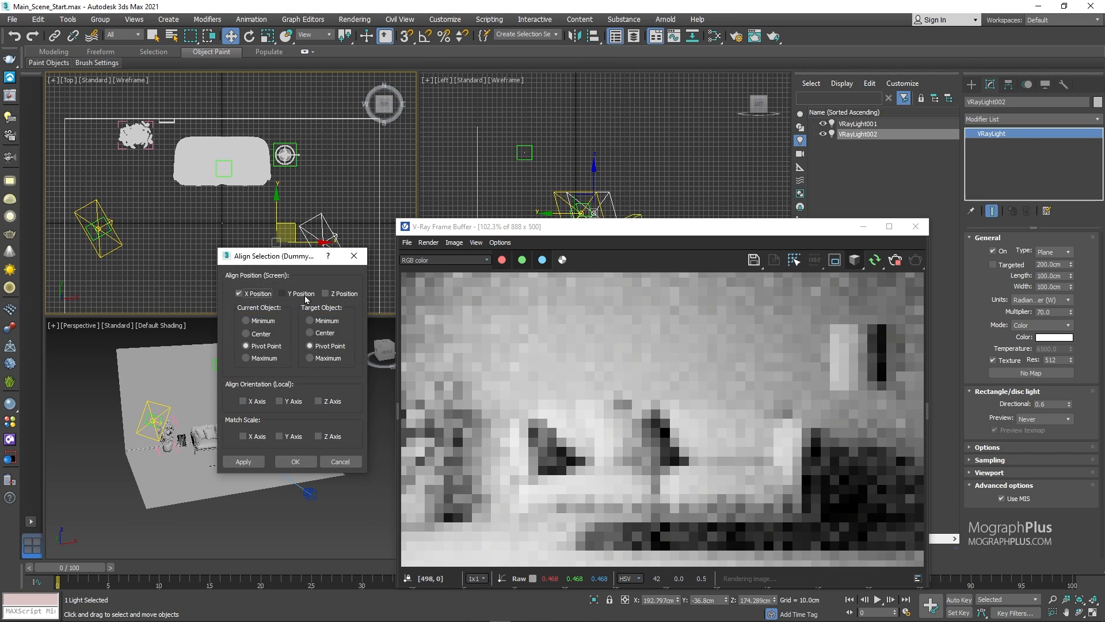
pyautogui.click(352, 294)
pyautogui.click(253, 402)
pyautogui.click(291, 401)
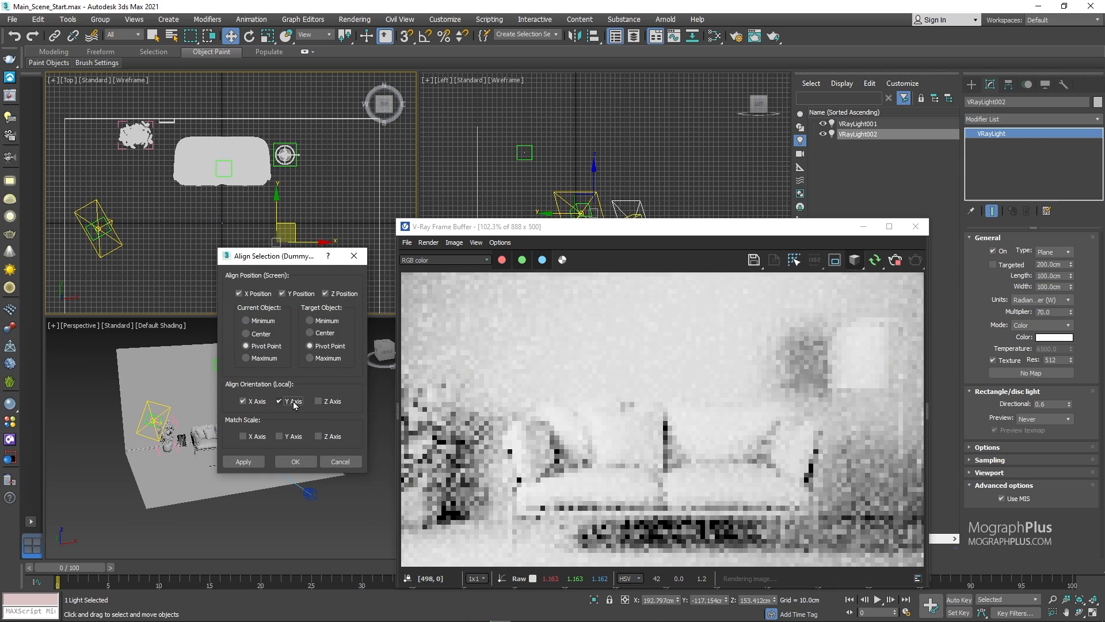
pyautogui.click(320, 401)
pyautogui.click(295, 461)
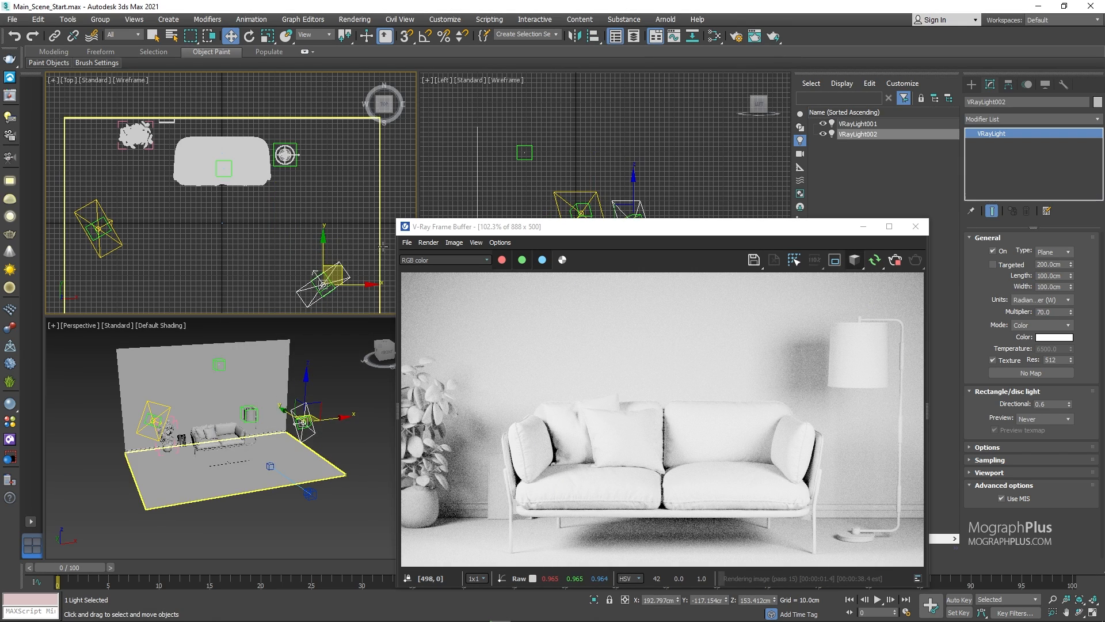
# Set the front-right light's multiplier to 15 and its directional value to 0.3
pyautogui.keyDown('alt'); pyautogui.moveTo(278, 352); pyautogui.dragTo(263, 348, button='middle'); pyautogui.keyUp('alt')
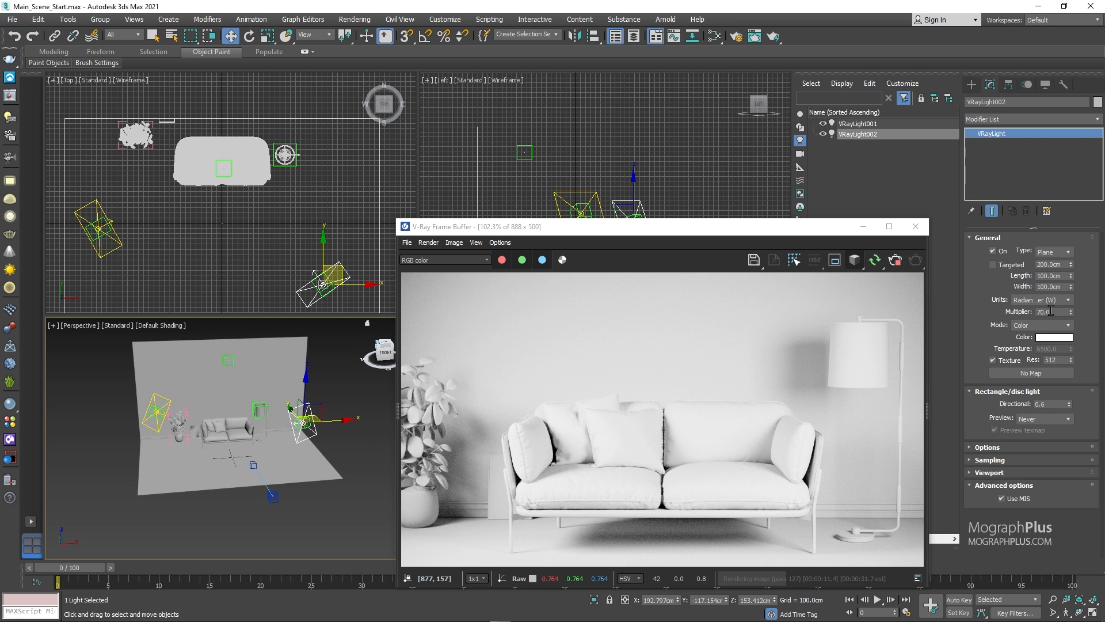
pyautogui.doubleClick(1051, 311)
pyautogui.write('15')
pyautogui.press('Return')
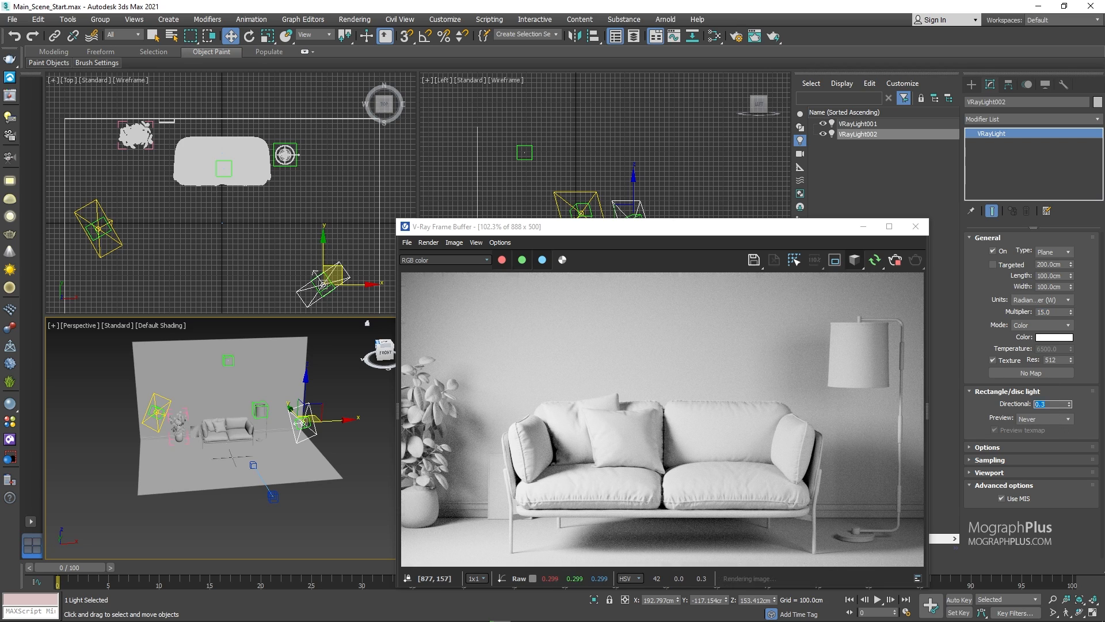
# Clone the front-right light as an independent copy in front of the sofa in the Top view
pyautogui.moveTo(331, 266); pyautogui.dragTo(282, 215)
pyautogui.hotkey('ctrl', 'z')
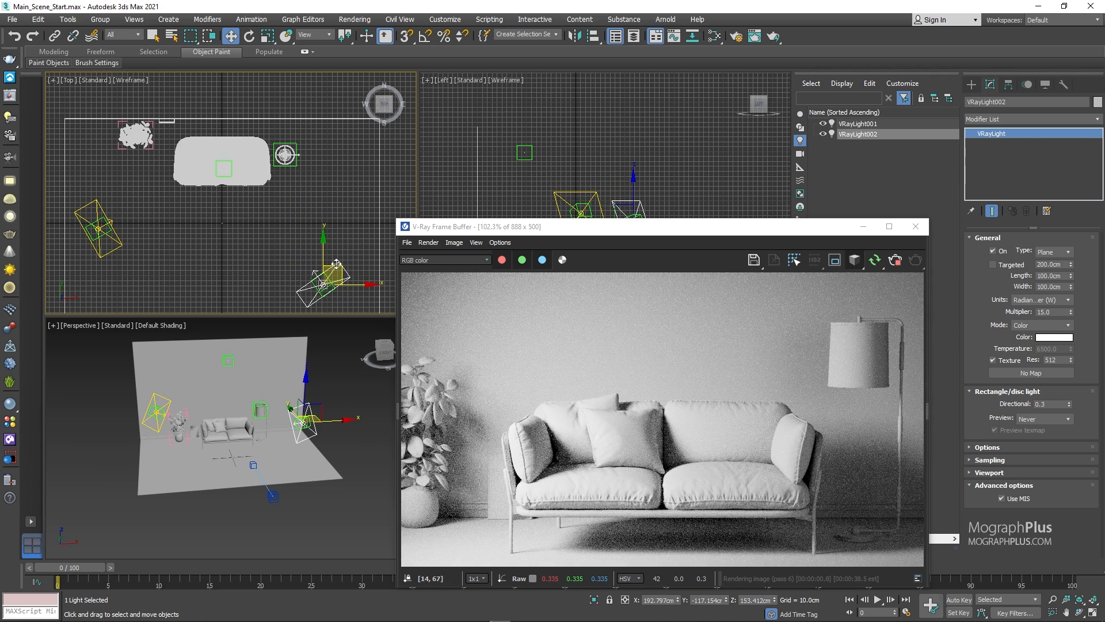
pyautogui.keyDown('shift'); pyautogui.moveTo(336, 264); pyautogui.dragTo(263, 209); pyautogui.keyUp('shift')
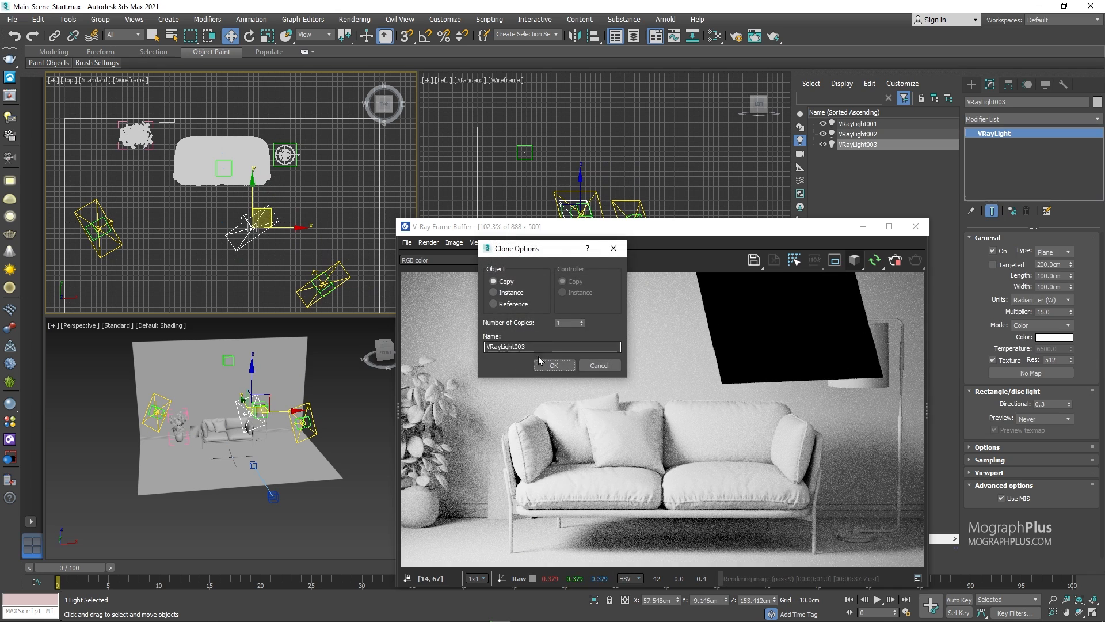
pyautogui.click(540, 363)
# Align the third light's position and orientation on all axes with the dummy above the sofa
pyautogui.click(591, 37)
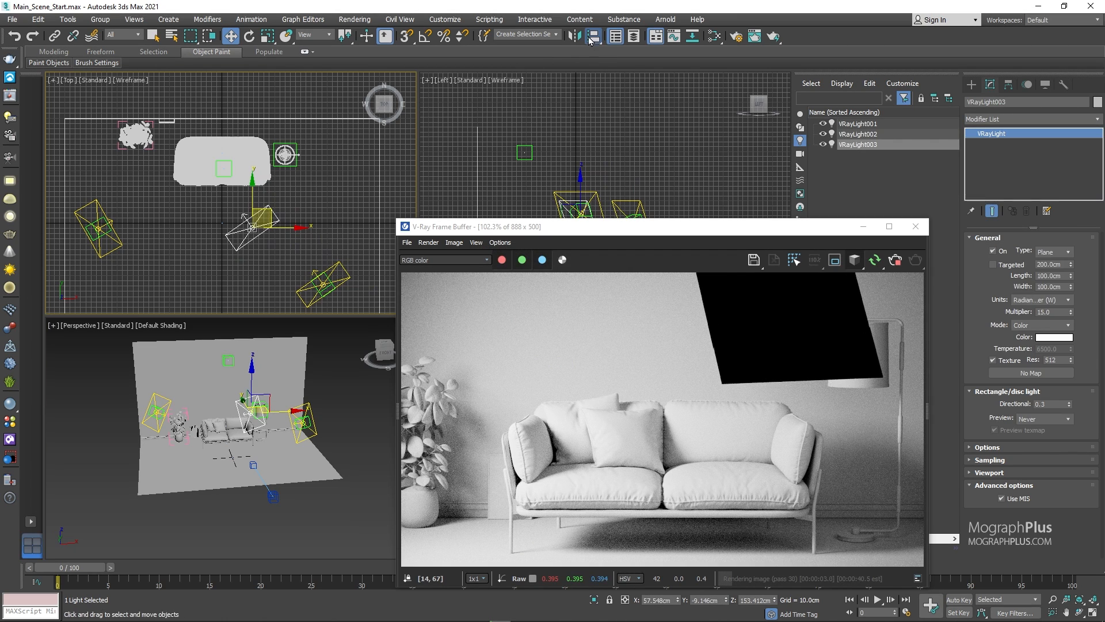
pyautogui.click(530, 148)
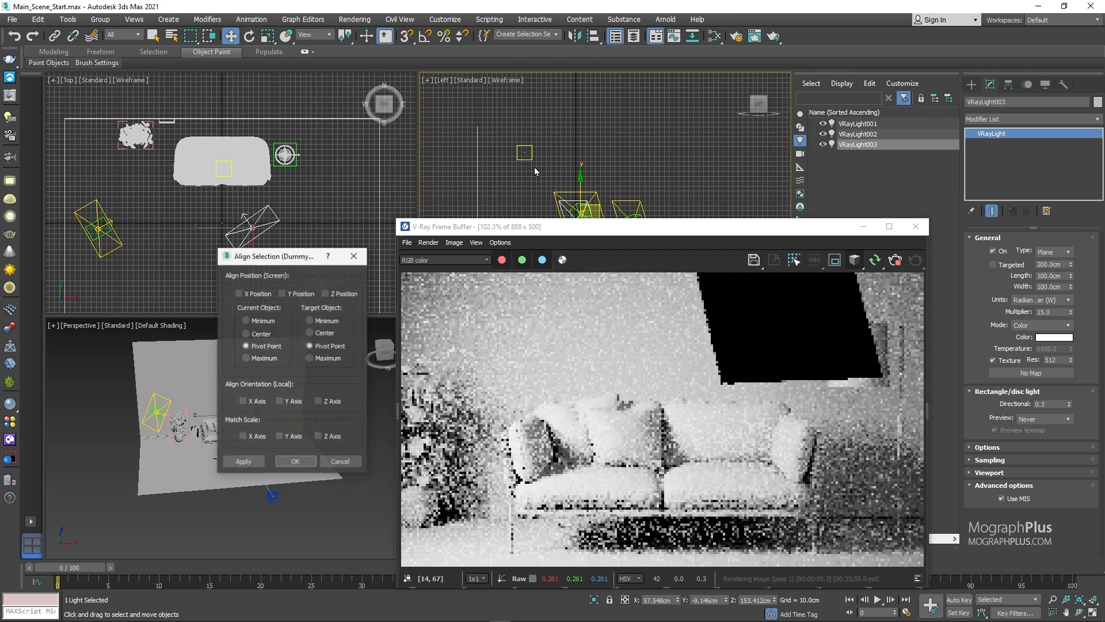
pyautogui.click(258, 294)
pyautogui.click(311, 295)
pyautogui.click(326, 294)
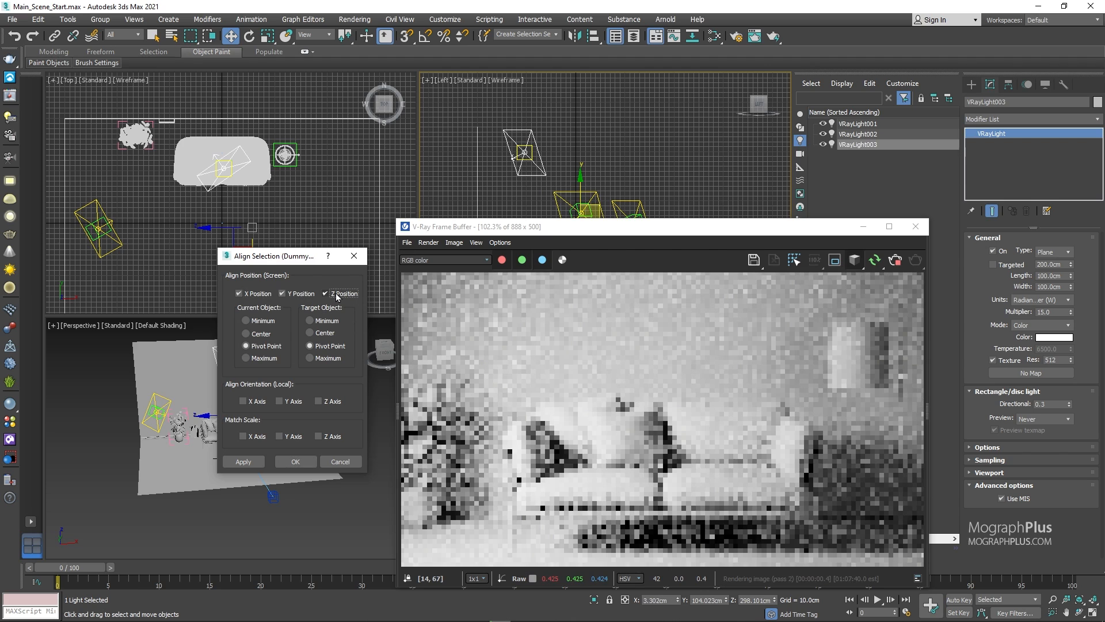
pyautogui.click(243, 402)
pyautogui.click(298, 403)
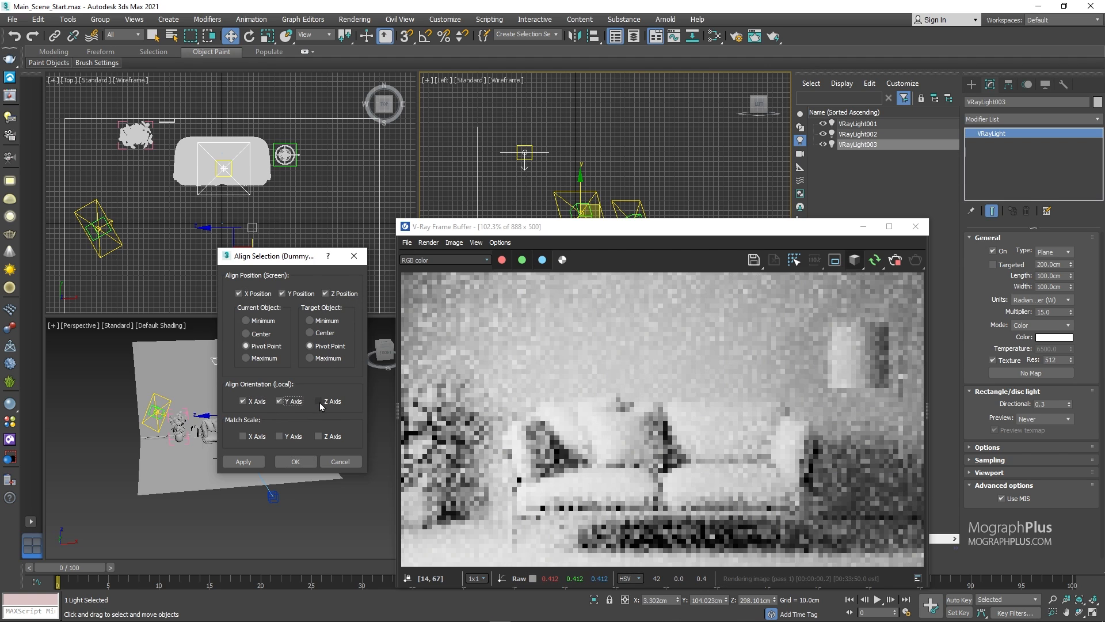
pyautogui.click(332, 401)
pyautogui.click(295, 461)
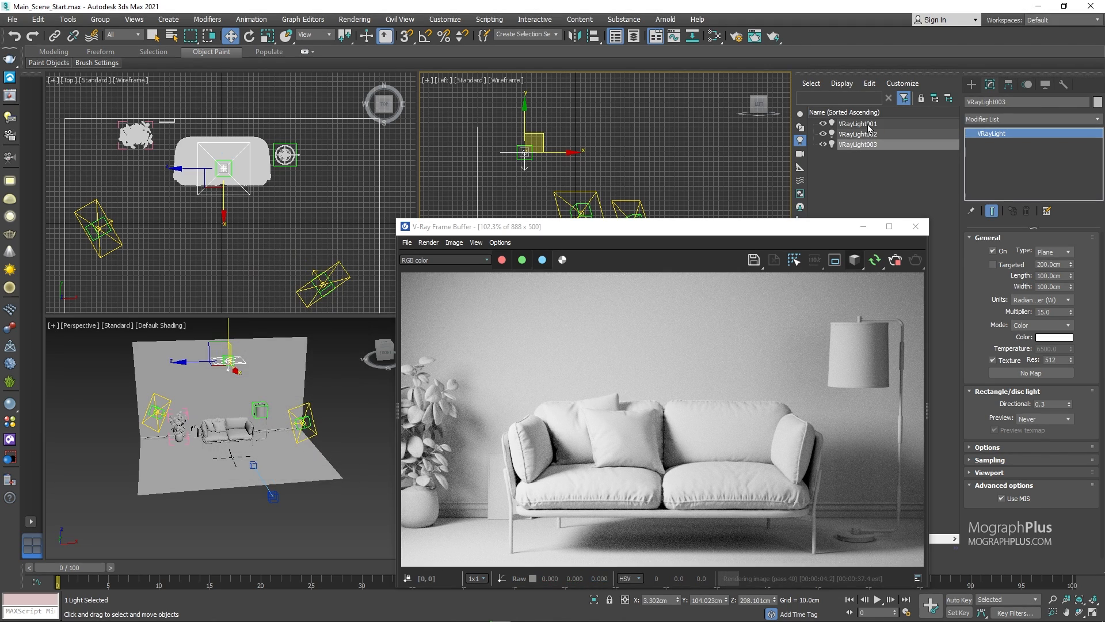
# Turn off VRayLight001 and VRayLight002 to isolate the overhead light in the render
pyautogui.click(869, 125)
pyautogui.click(993, 252)
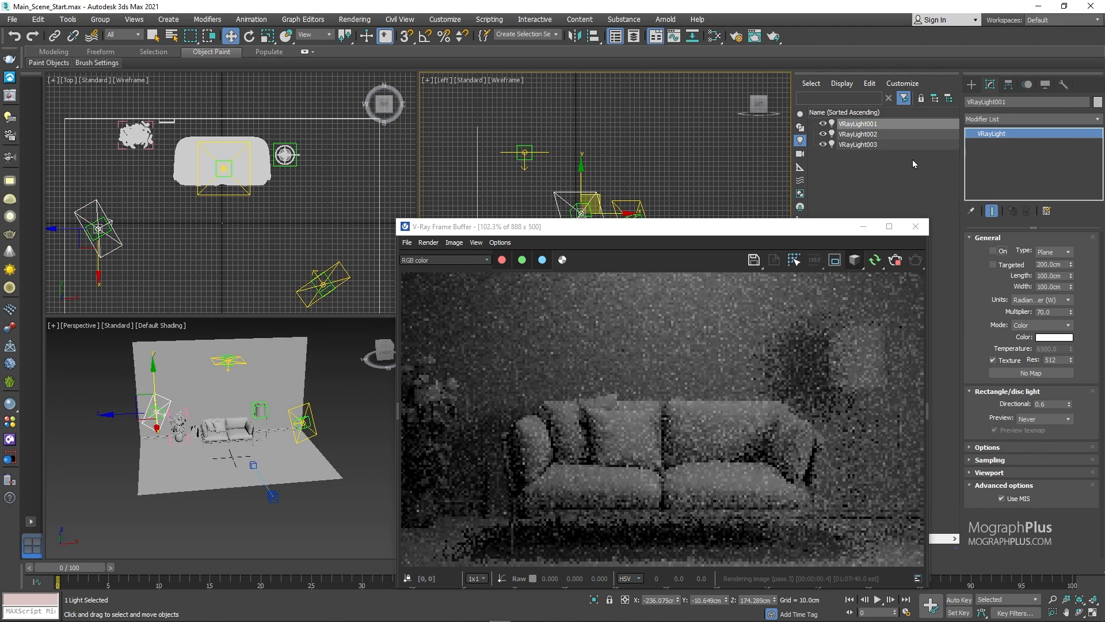
pyautogui.click(858, 134)
pyautogui.click(1003, 254)
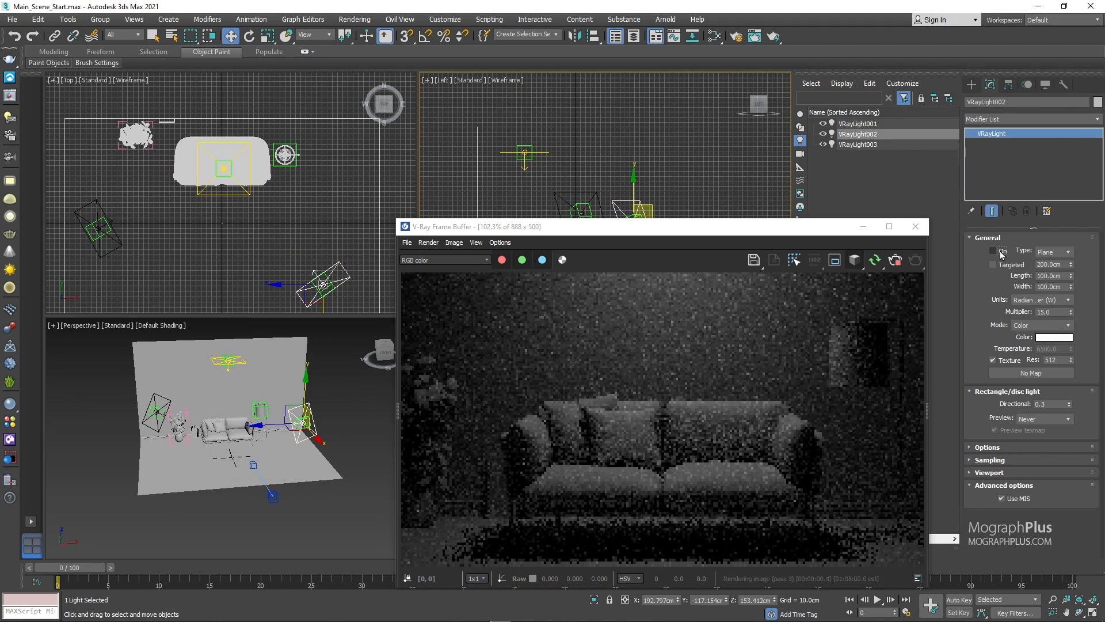
# Turn VRayLight002 and VRayLight001 back on so that all three plane lights illuminate the scene
pyautogui.click(878, 144)
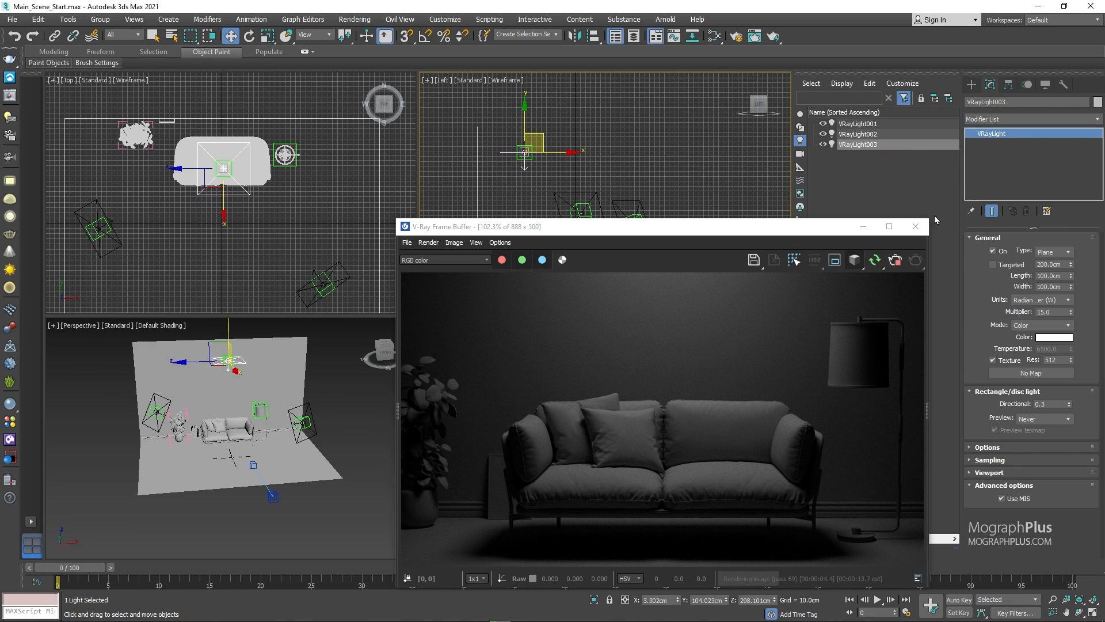
pyautogui.click(860, 134)
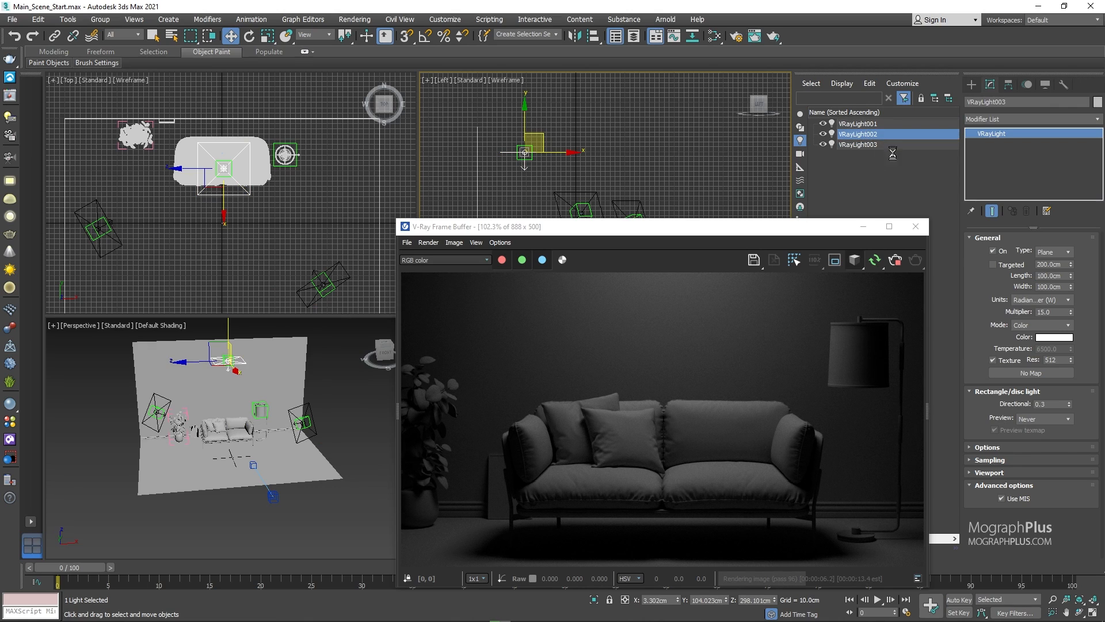
pyautogui.click(993, 251)
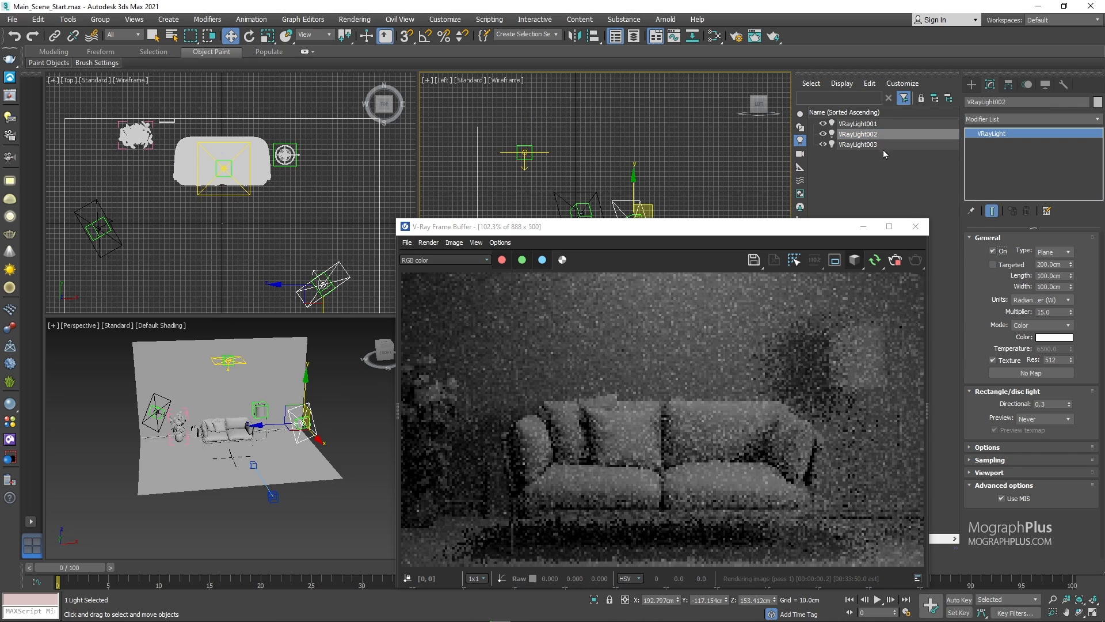
pyautogui.click(857, 124)
pyautogui.click(994, 251)
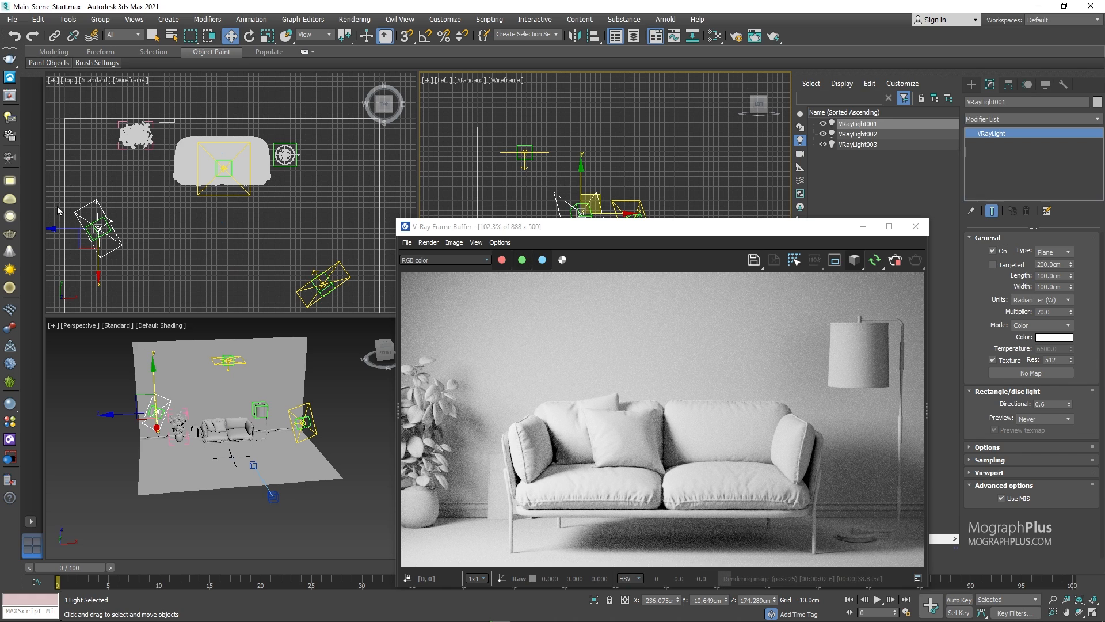
# Create a V-Ray sphere light with a radius of about 14 cm in front of the sofa in the Top view
pyautogui.click(9, 220)
pyautogui.click(239, 222)
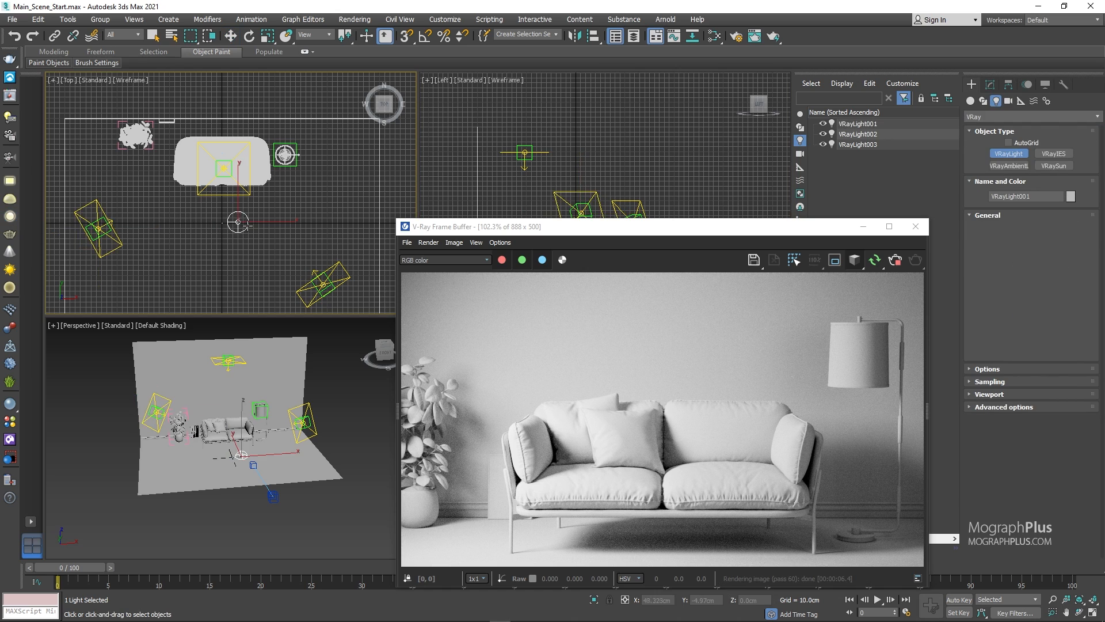
pyautogui.moveTo(238, 222); pyautogui.dragTo(247, 222)
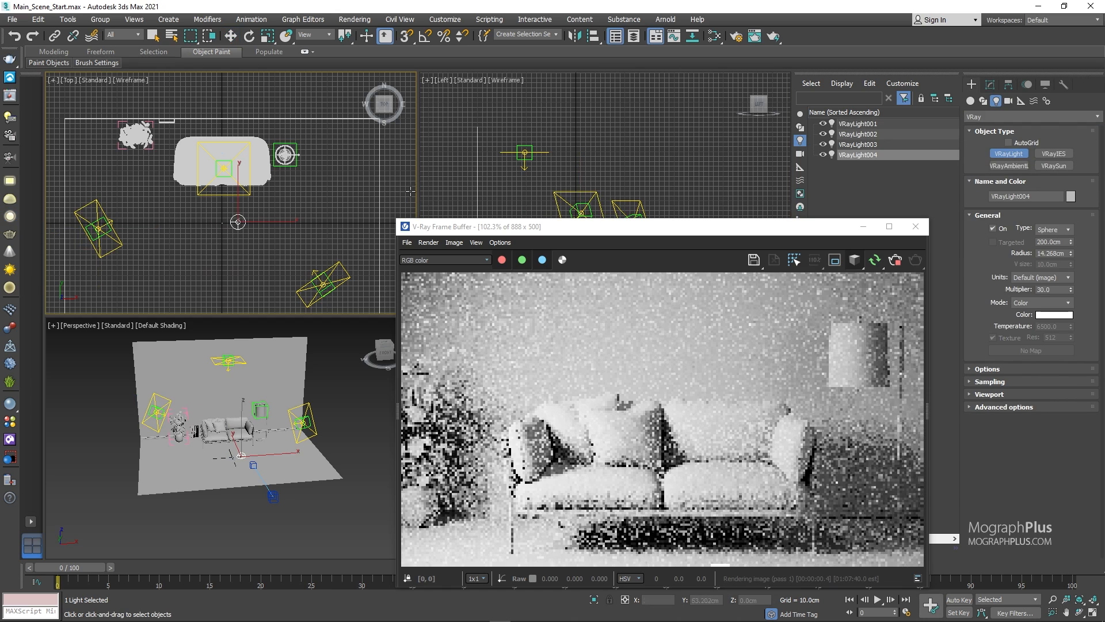
# Align the sphere light's position and orientation on all axes with the dummy at the floor lamp
pyautogui.click(597, 37)
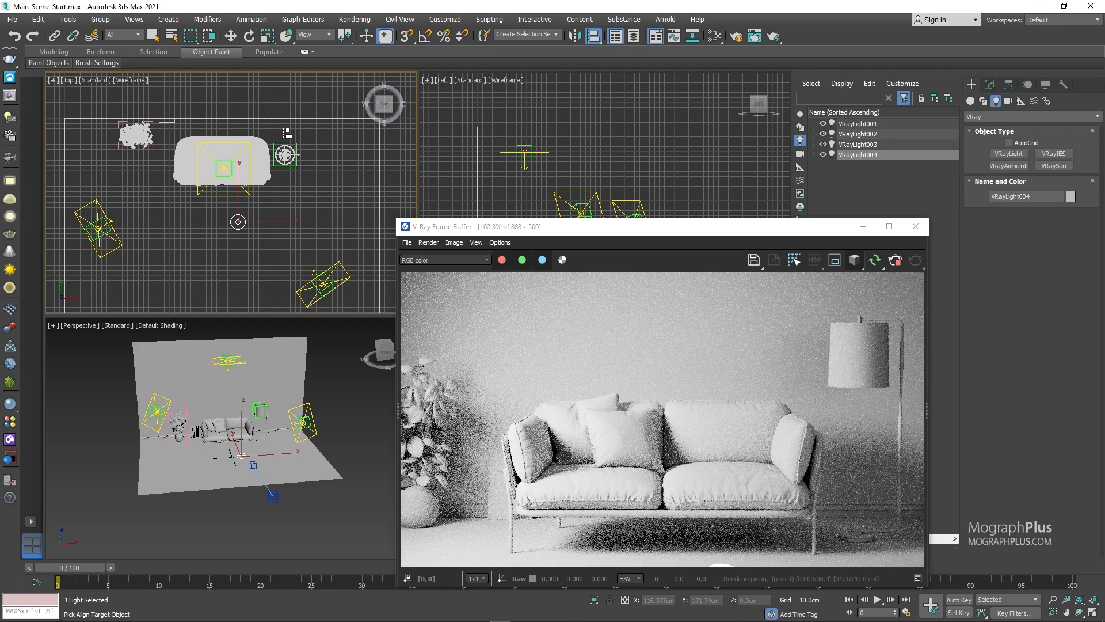
pyautogui.click(295, 142)
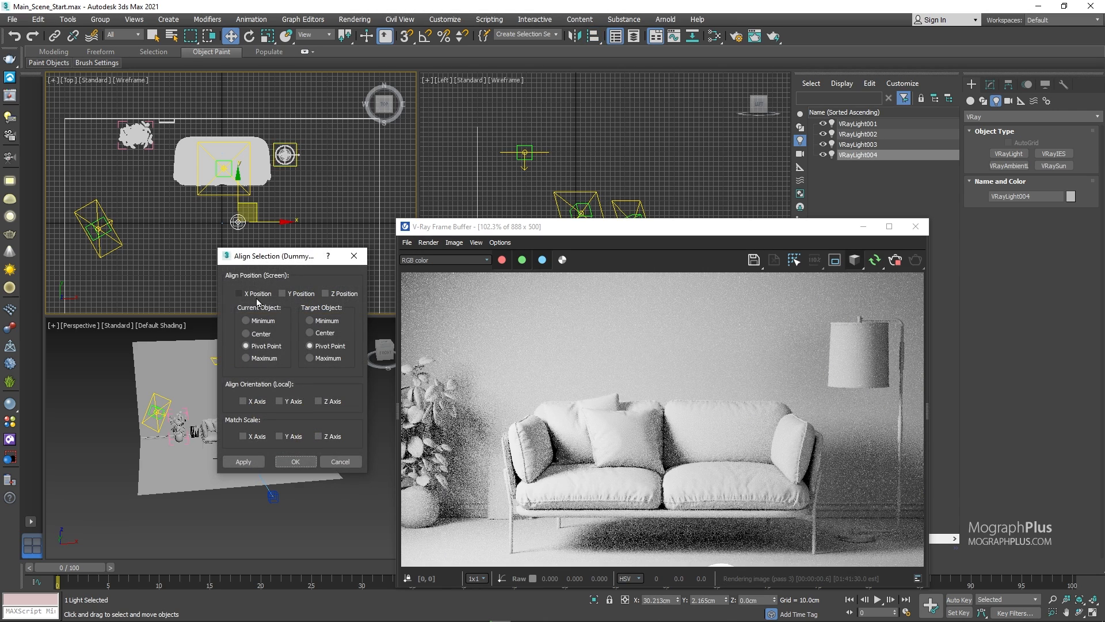
pyautogui.click(344, 295)
pyautogui.click(243, 401)
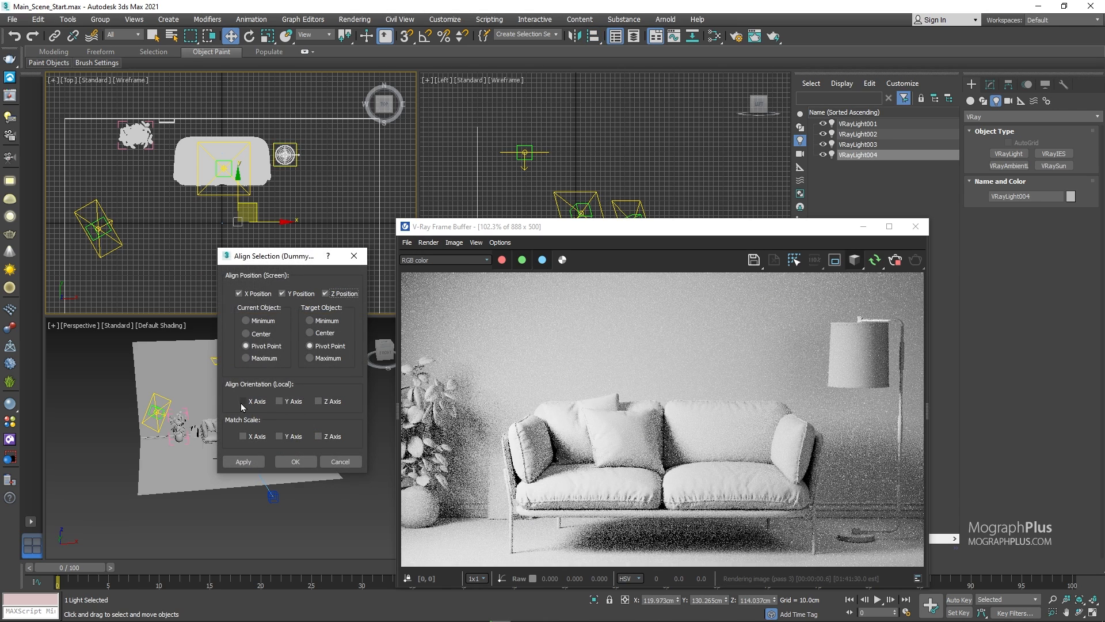
pyautogui.click(280, 401)
pyautogui.click(318, 401)
pyautogui.click(295, 462)
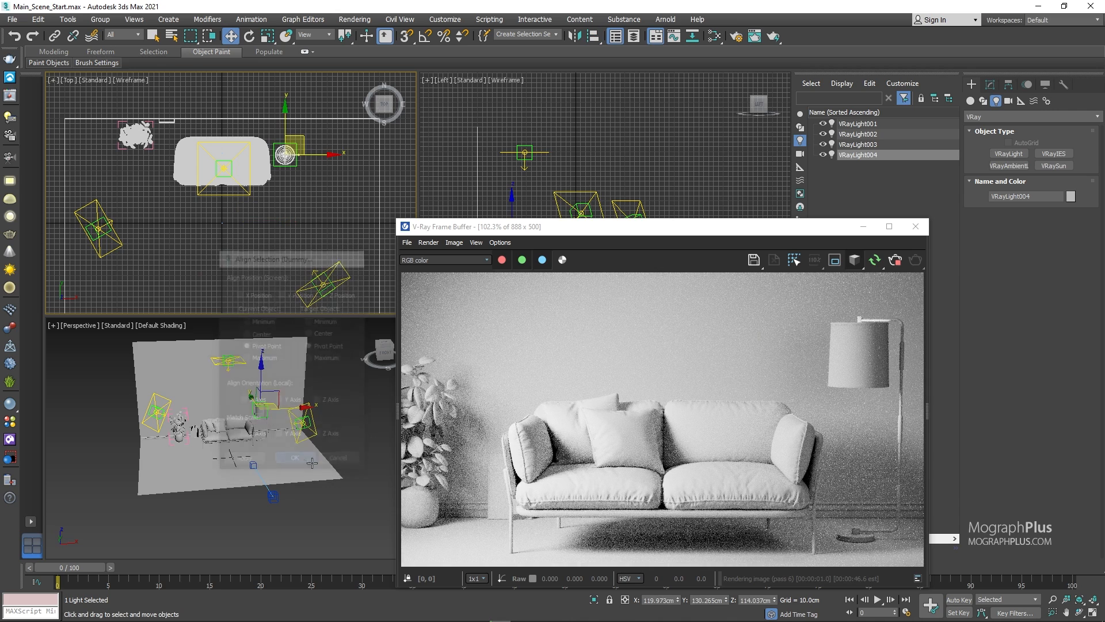
# Set the sphere light's units to Radiant power (W), its radius to 3 cm and its multiplier to 4
pyautogui.click(990, 85)
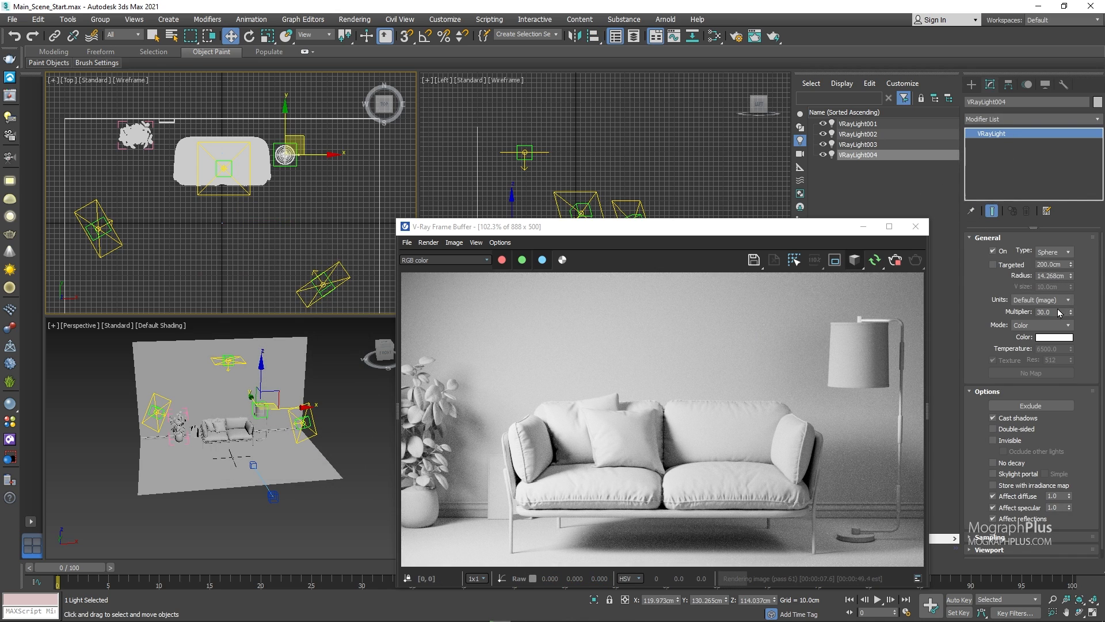
pyautogui.click(1063, 299)
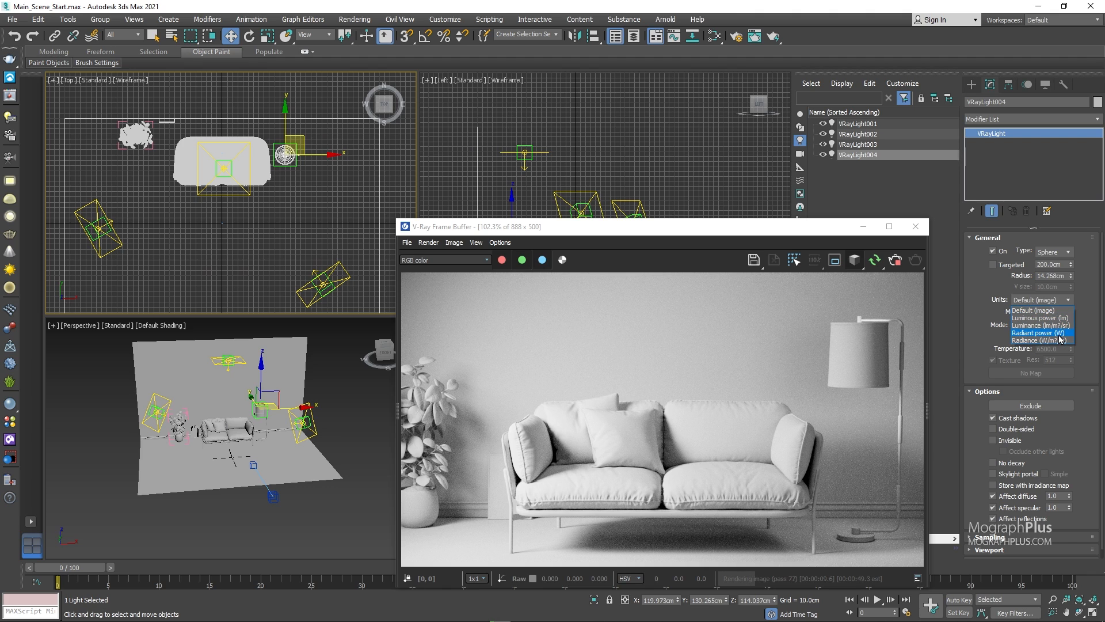
pyautogui.click(1060, 334)
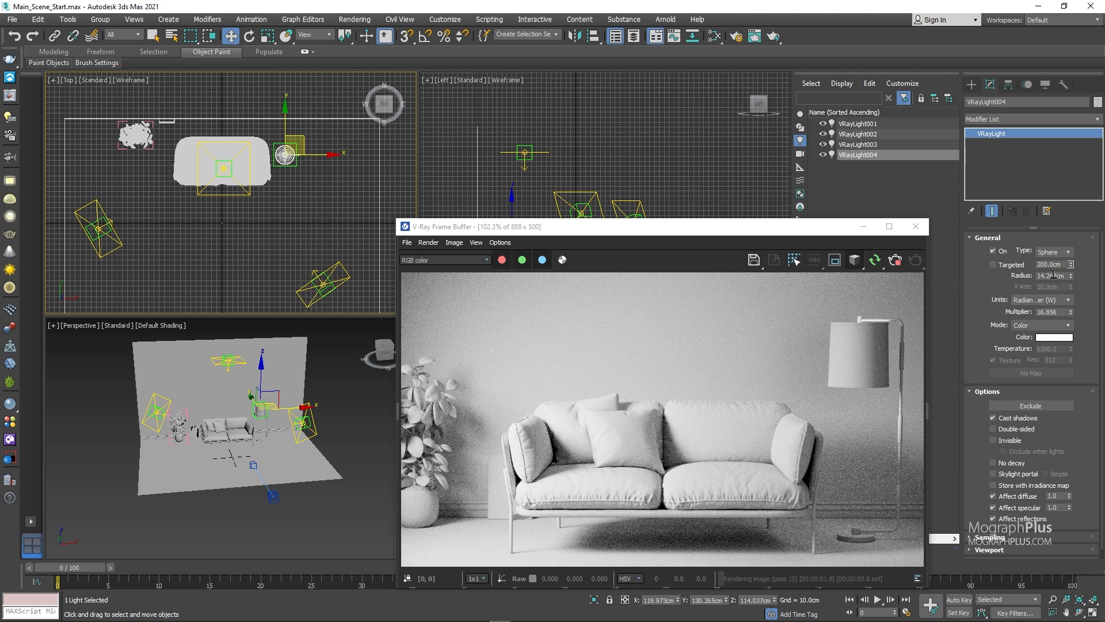
pyautogui.write('3')
pyautogui.press('Return')
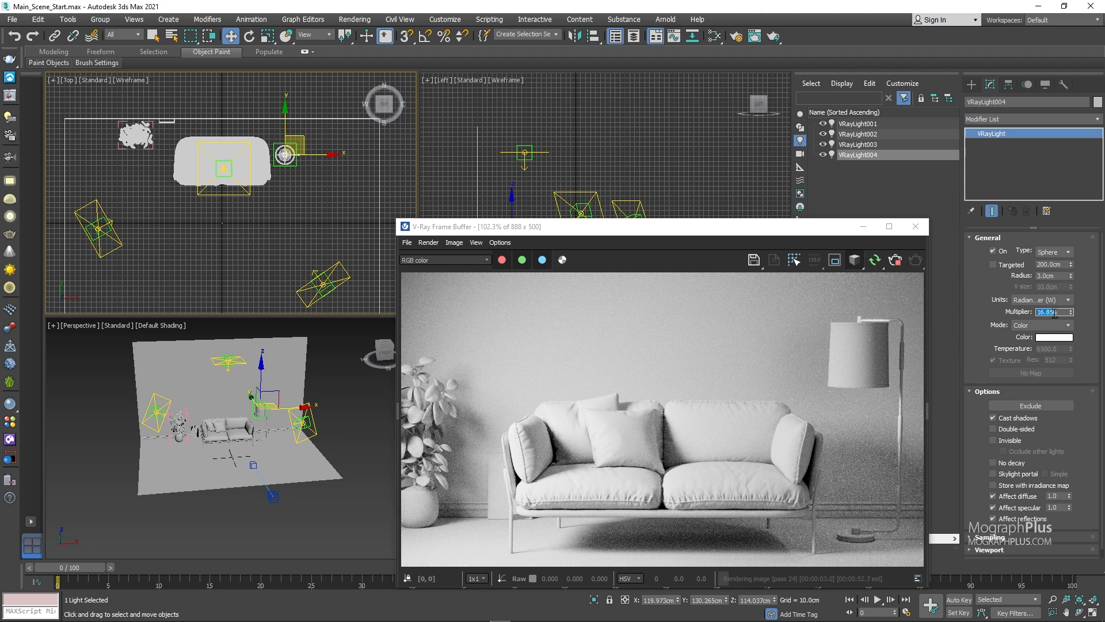
pyautogui.write('4')
pyautogui.press('Return')
# Switch the sphere light's color mode to Temperature and set the temperature to 1700
pyautogui.click(1042, 325)
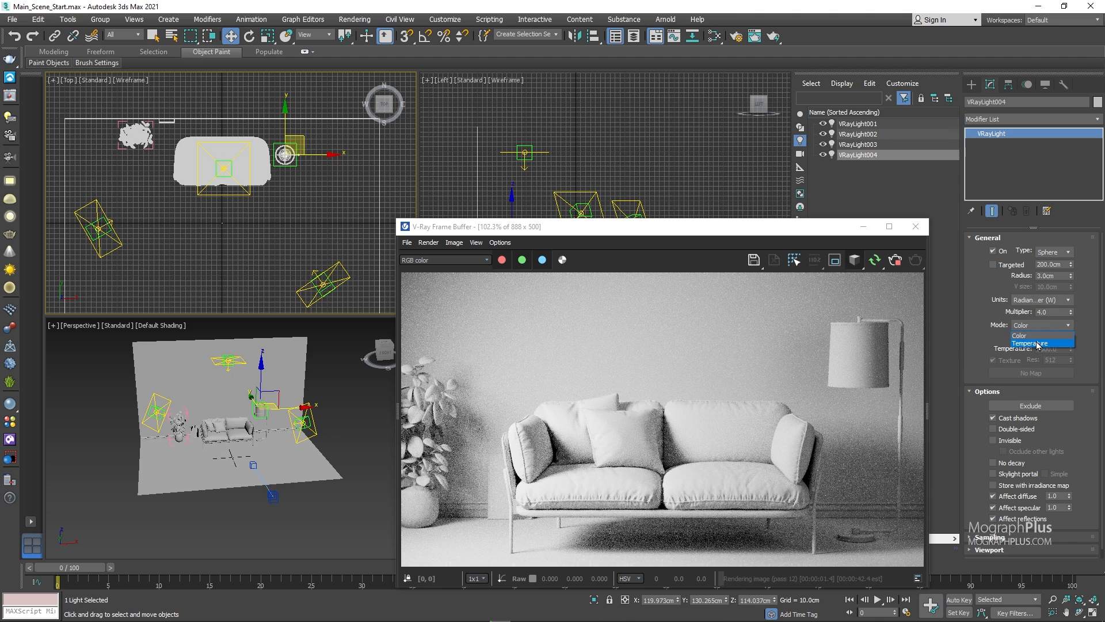
pyautogui.click(1038, 344)
pyautogui.doubleClick(1040, 349)
pyautogui.write('17')
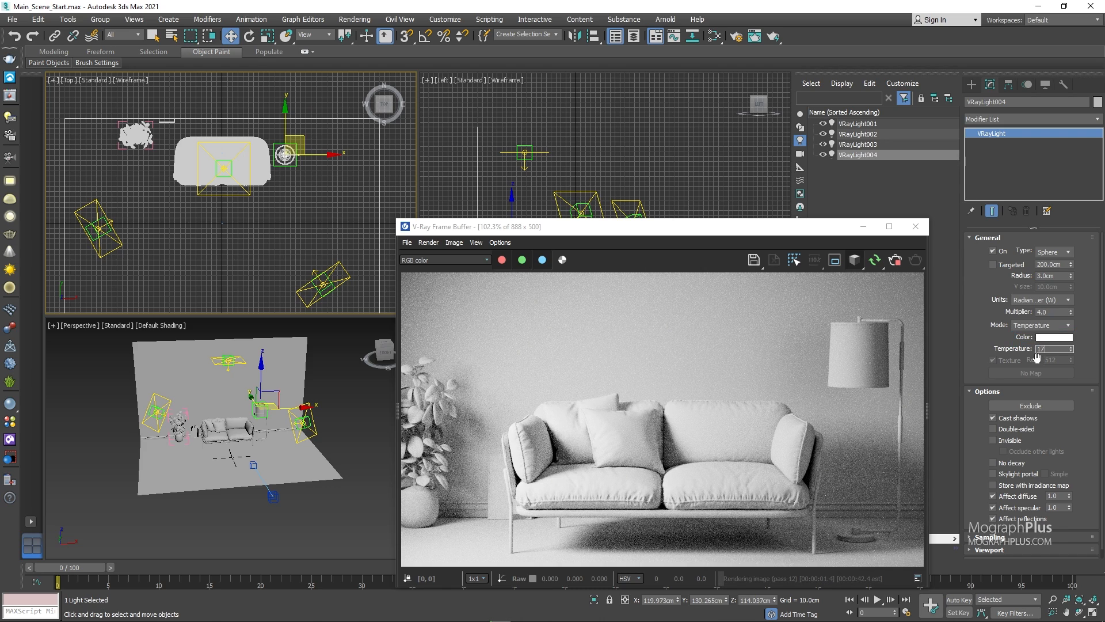
pyautogui.write('00')
pyautogui.press('Return')
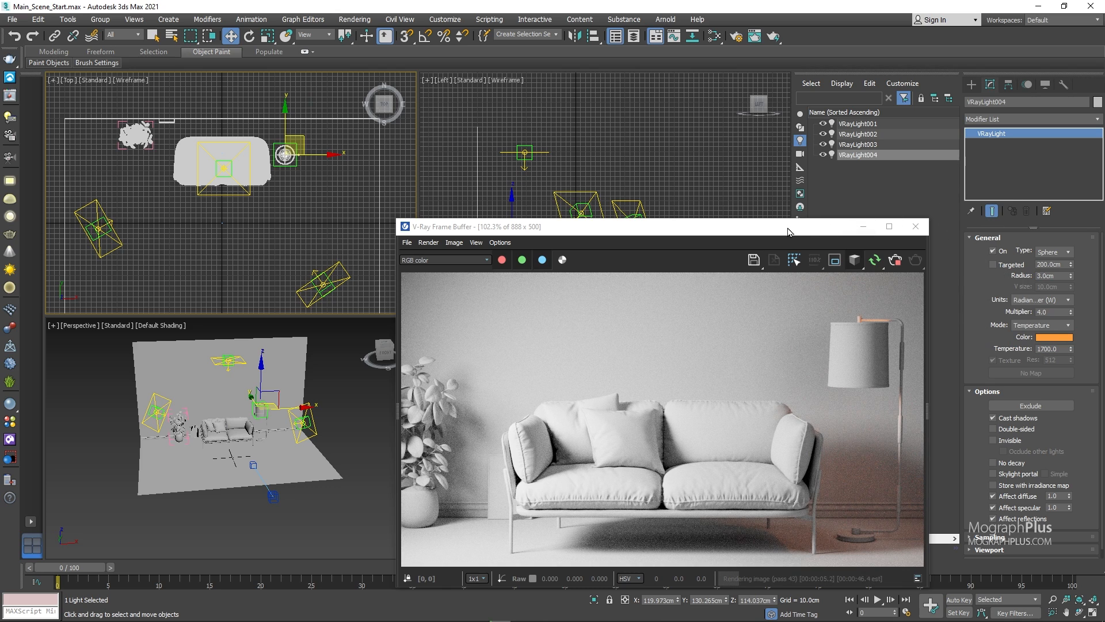
# Move the frame buffer aside, list the scene geometry and select the Wall object inside Base_Structure
pyautogui.moveTo(790, 229); pyautogui.dragTo(970, 215)
pyautogui.click(800, 141)
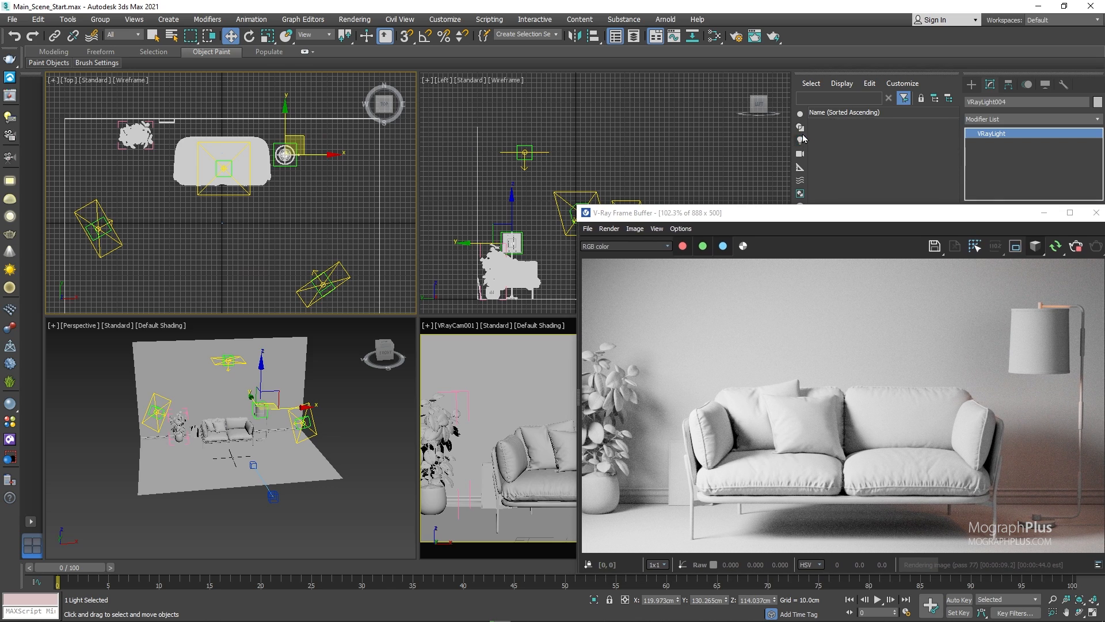
pyautogui.click(799, 117)
pyautogui.click(814, 124)
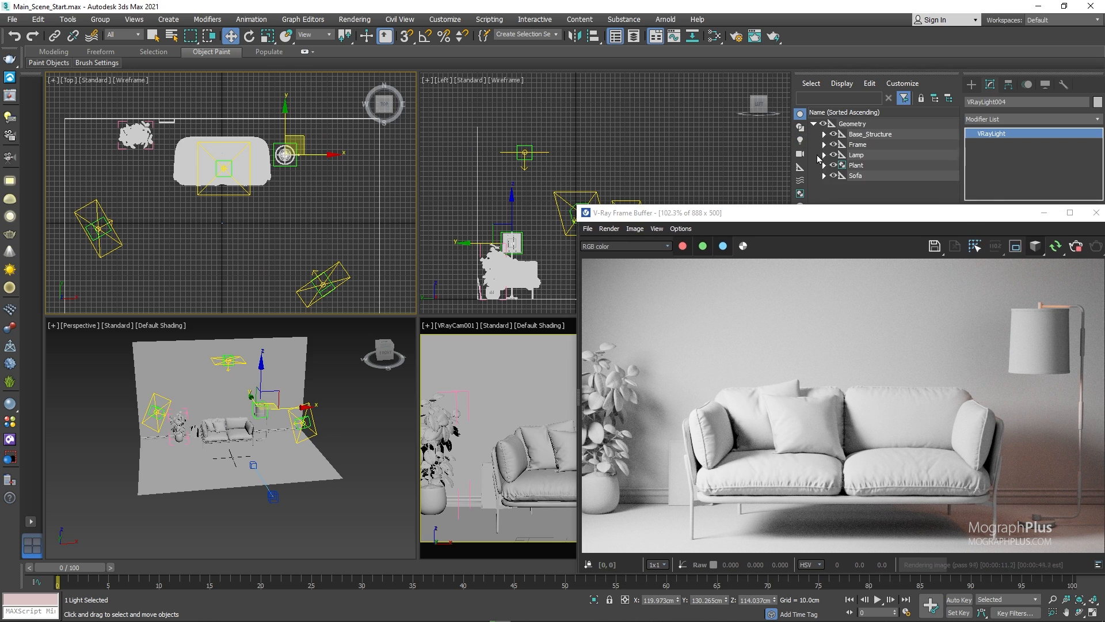
pyautogui.click(824, 134)
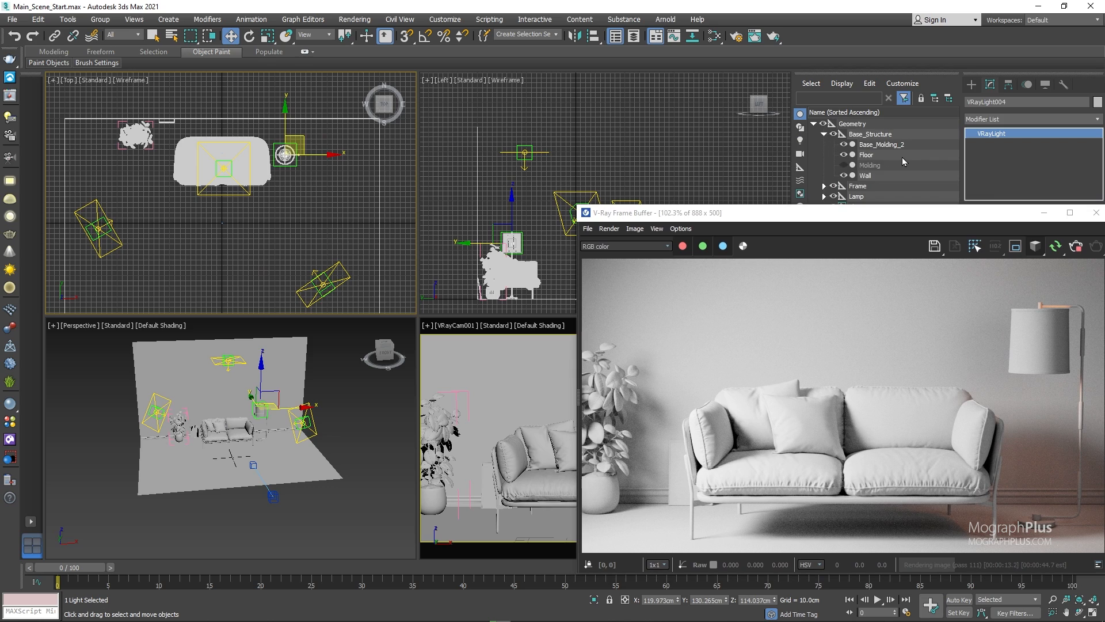
pyautogui.click(872, 177)
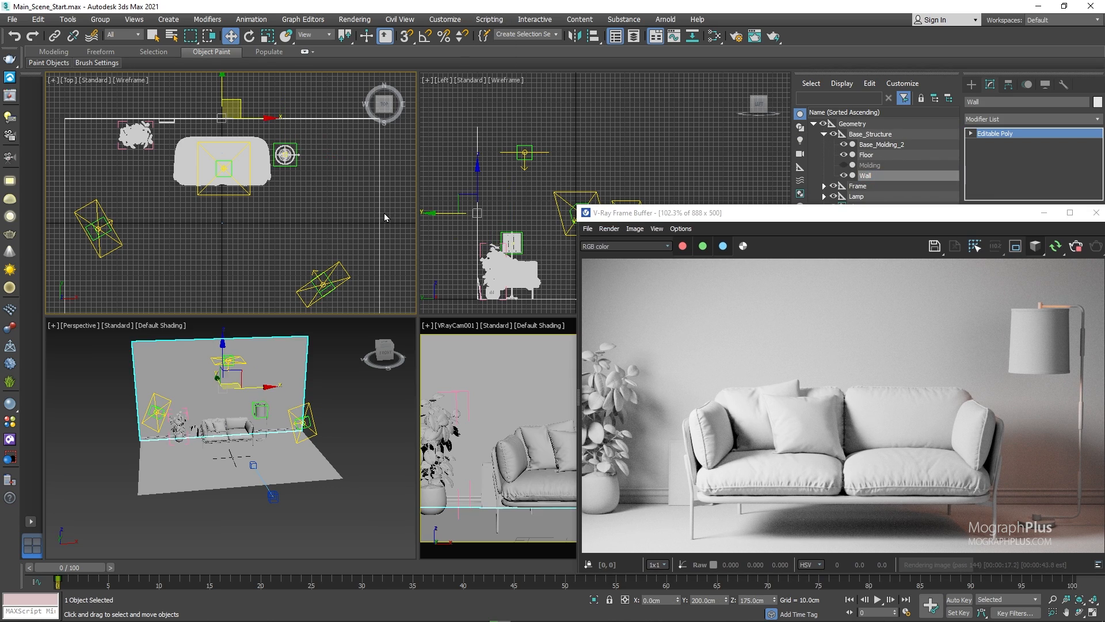
# Open the Slate Material Editor, position it beside the frame buffer and create a VRayMtl material
pyautogui.press('m')
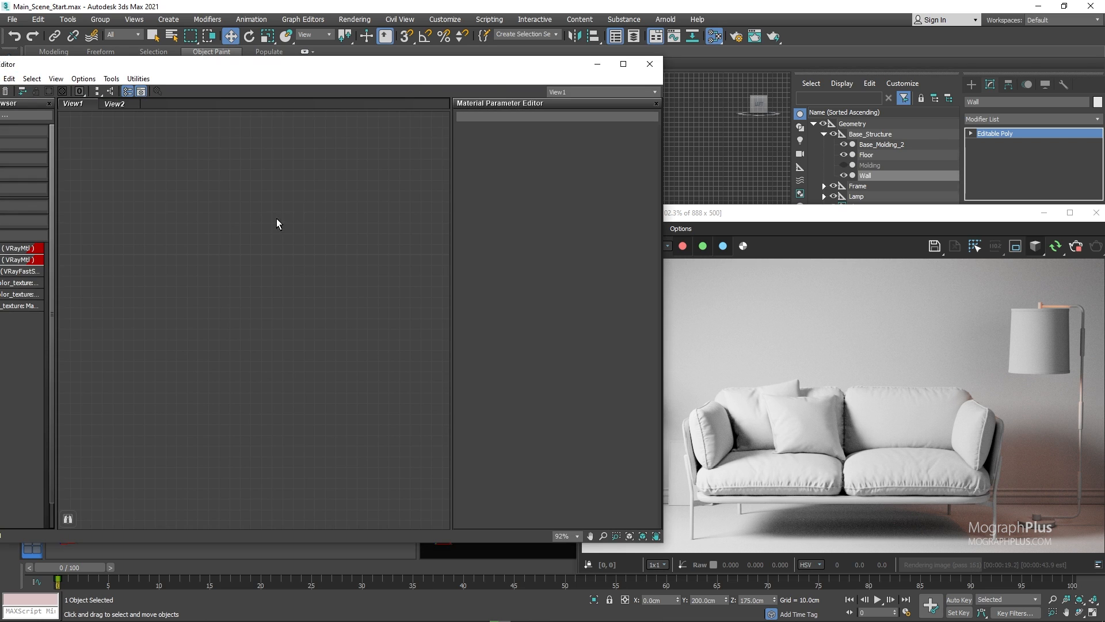
pyautogui.moveTo(431, 86); pyautogui.dragTo(340, 56)
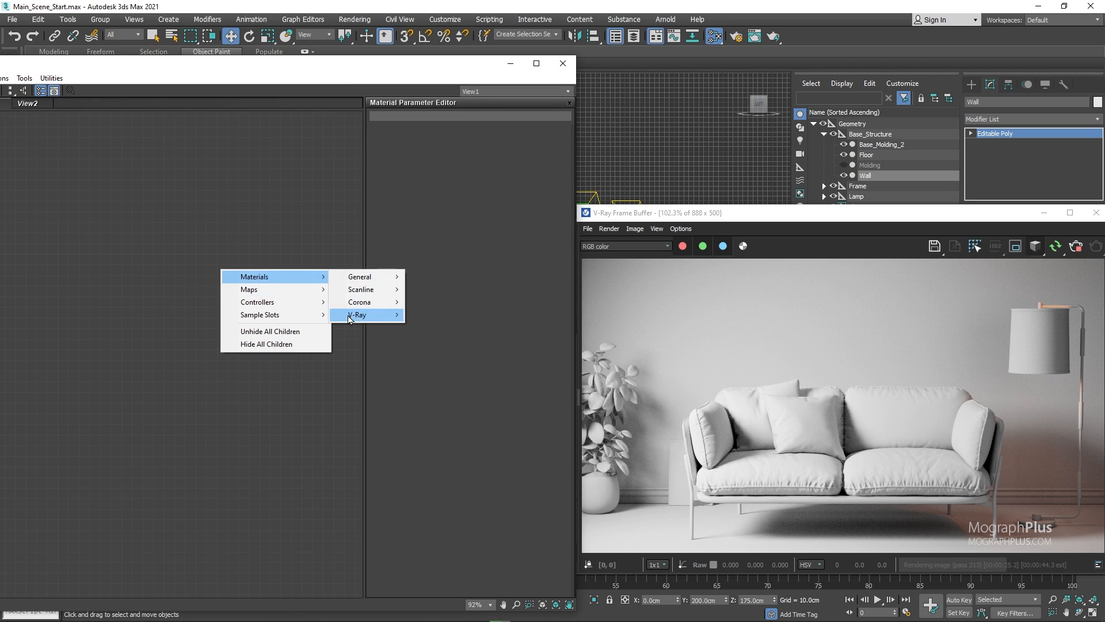
pyautogui.moveTo(358, 315)
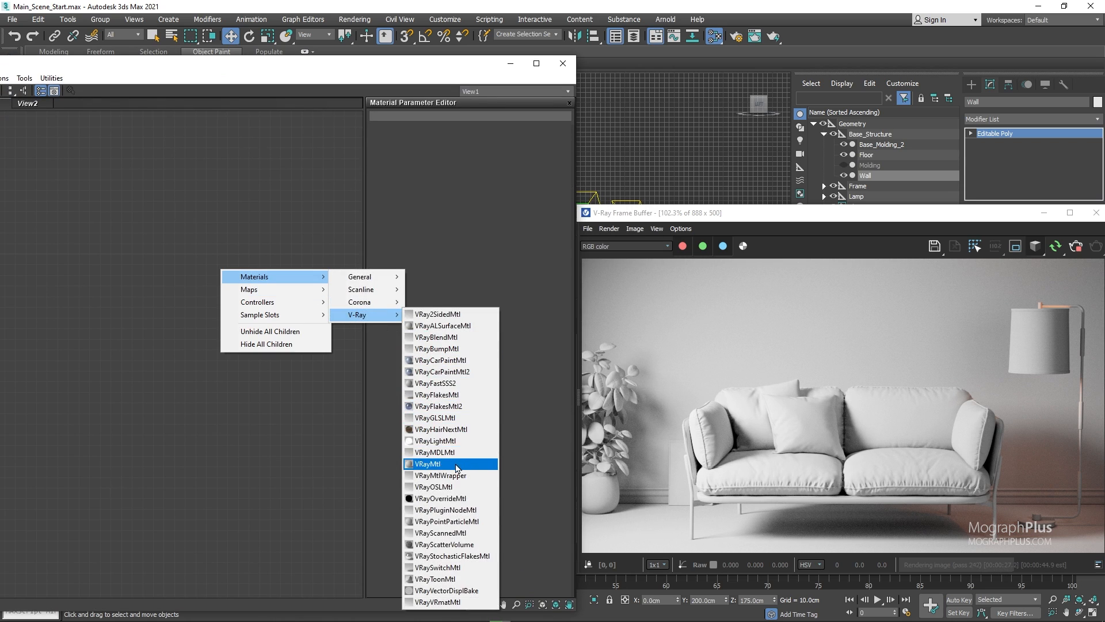
pyautogui.click(458, 464)
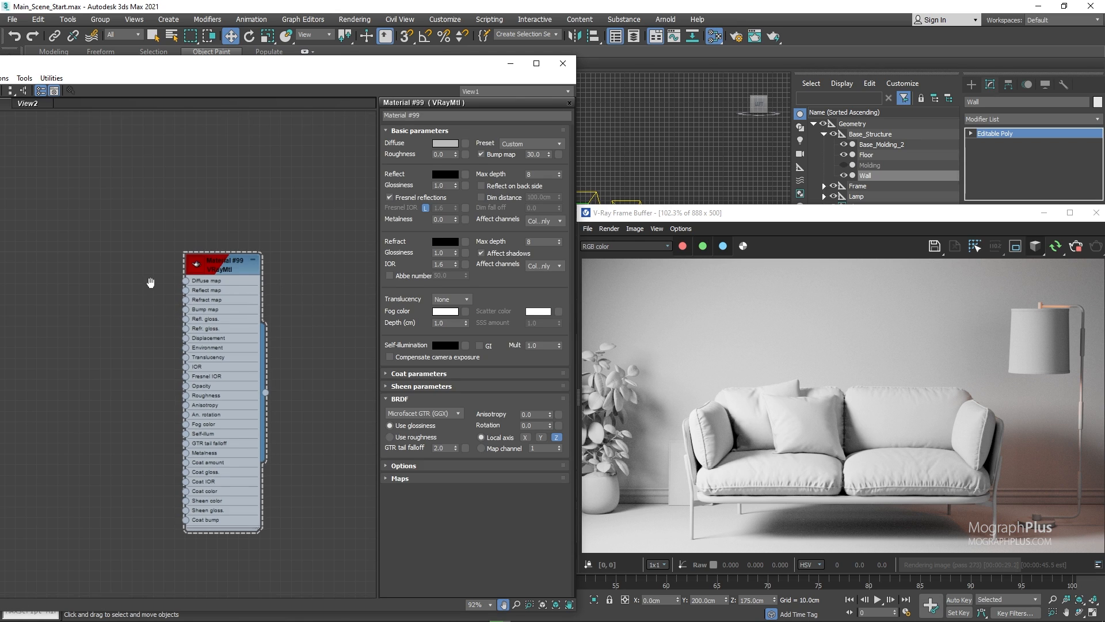
# Enlarge the new VRayMtl node's preview, reposition the node and assign the material to the selected wall
pyautogui.moveTo(153, 279); pyautogui.dragTo(203, 227, button='middle')
pyautogui.doubleClick(242, 199)
pyautogui.moveTo(267, 201); pyautogui.dragTo(309, 201)
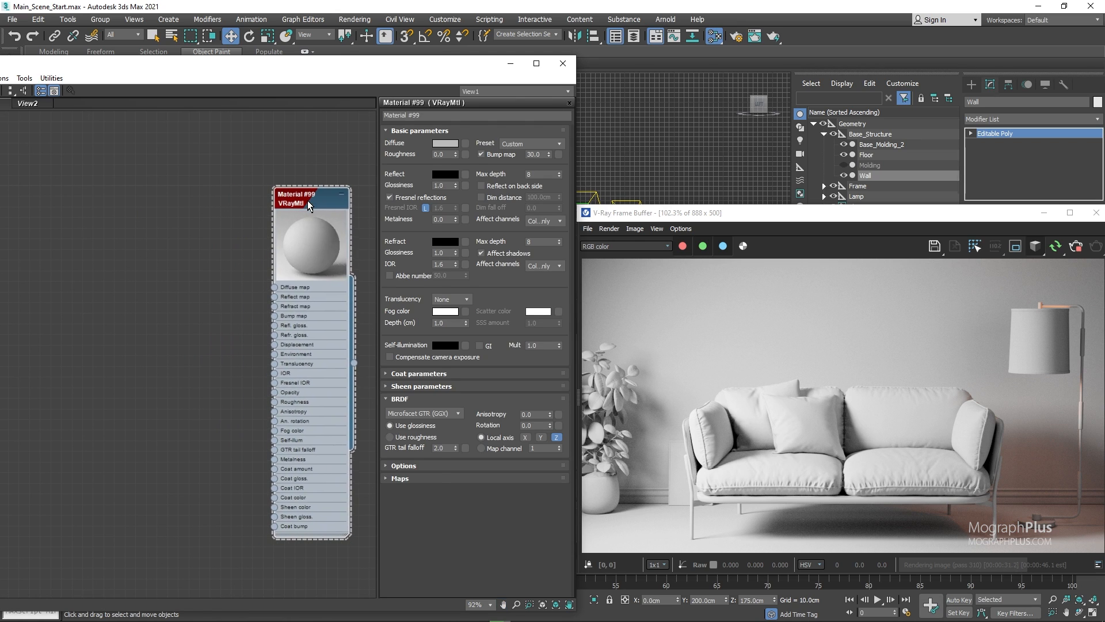
pyautogui.rightClick(308, 201)
pyautogui.click(329, 219)
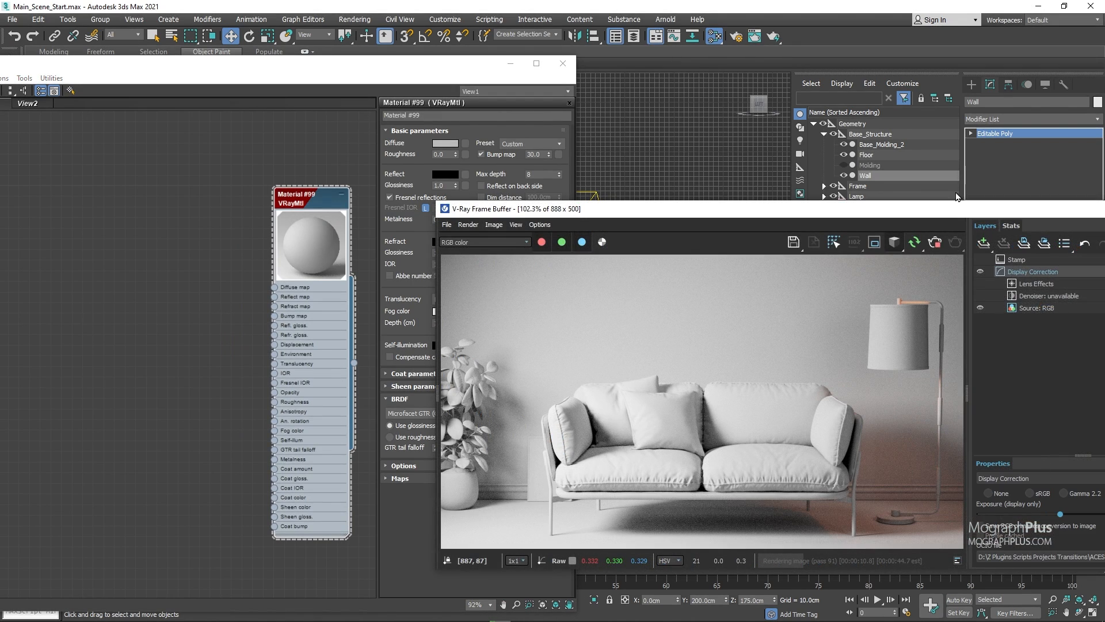
# Collapse the frame buffer's layers panel and move its window clear of the material parameters
pyautogui.moveTo(959, 214); pyautogui.dragTo(929, 217)
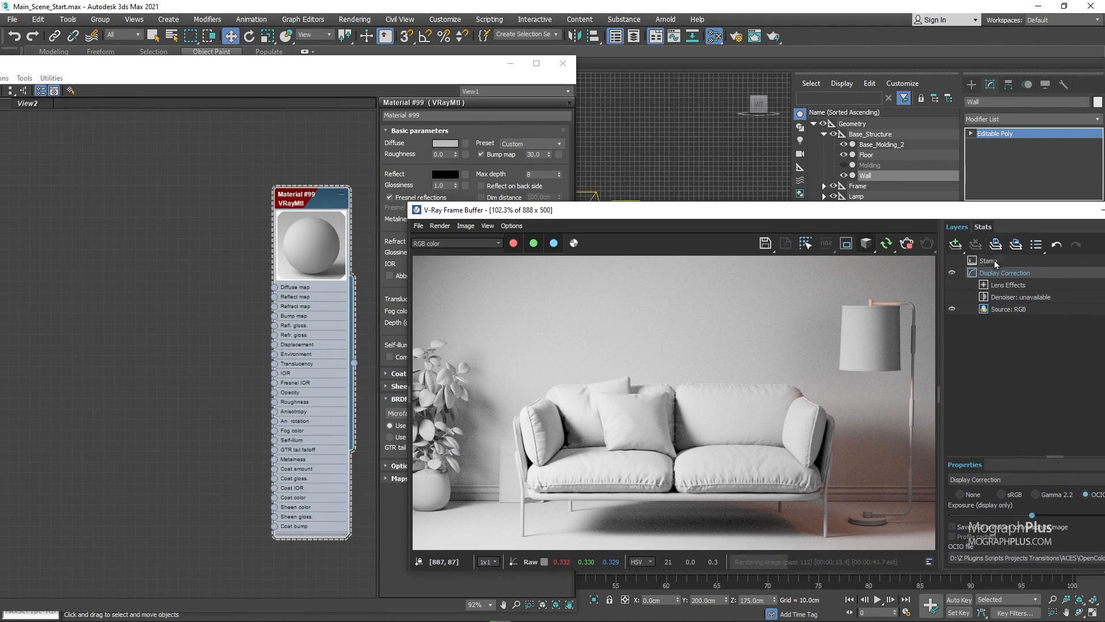
pyautogui.click(938, 288)
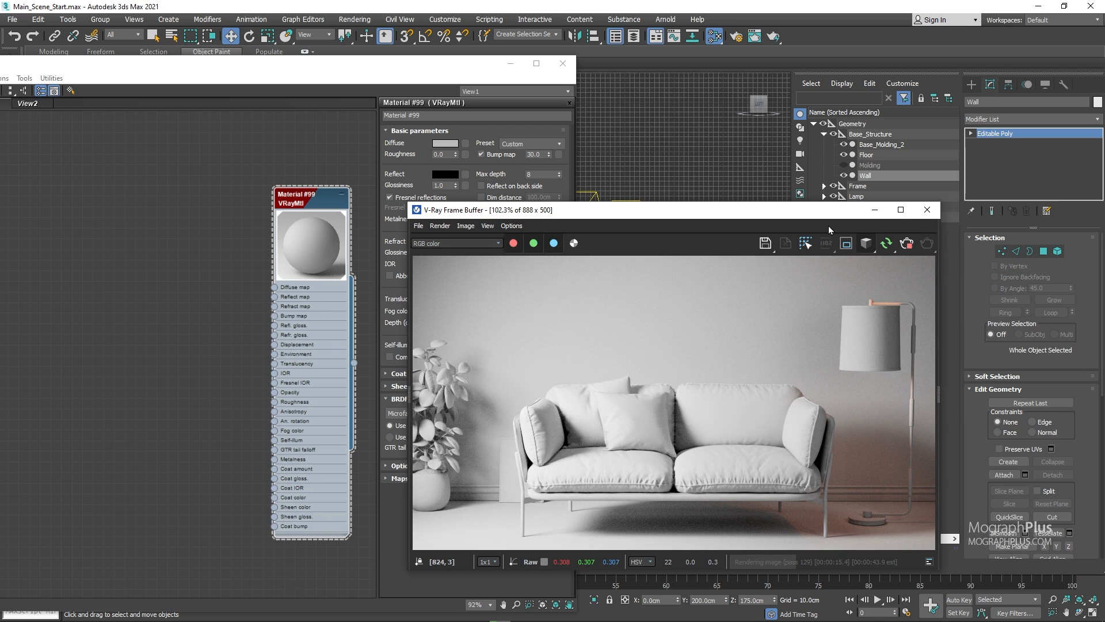
pyautogui.moveTo(783, 214); pyautogui.dragTo(942, 229)
# Add a VRayColor map beside the wall's VRayMtl node, enlarge its preview and reposition it
pyautogui.rightClick(105, 268)
pyautogui.moveTo(133, 287)
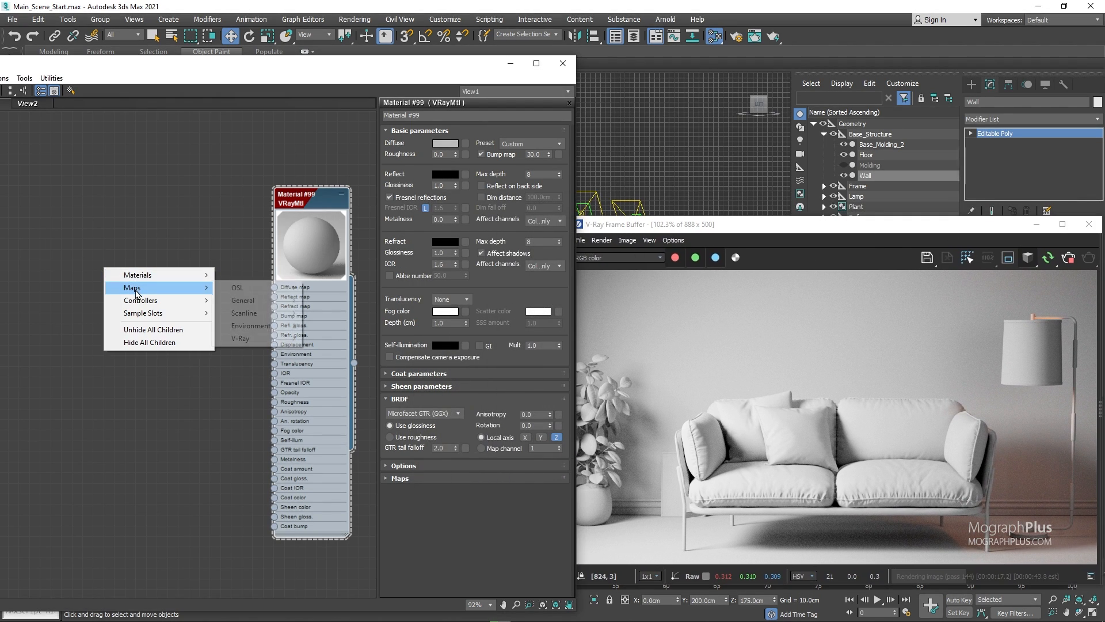
pyautogui.moveTo(242, 338)
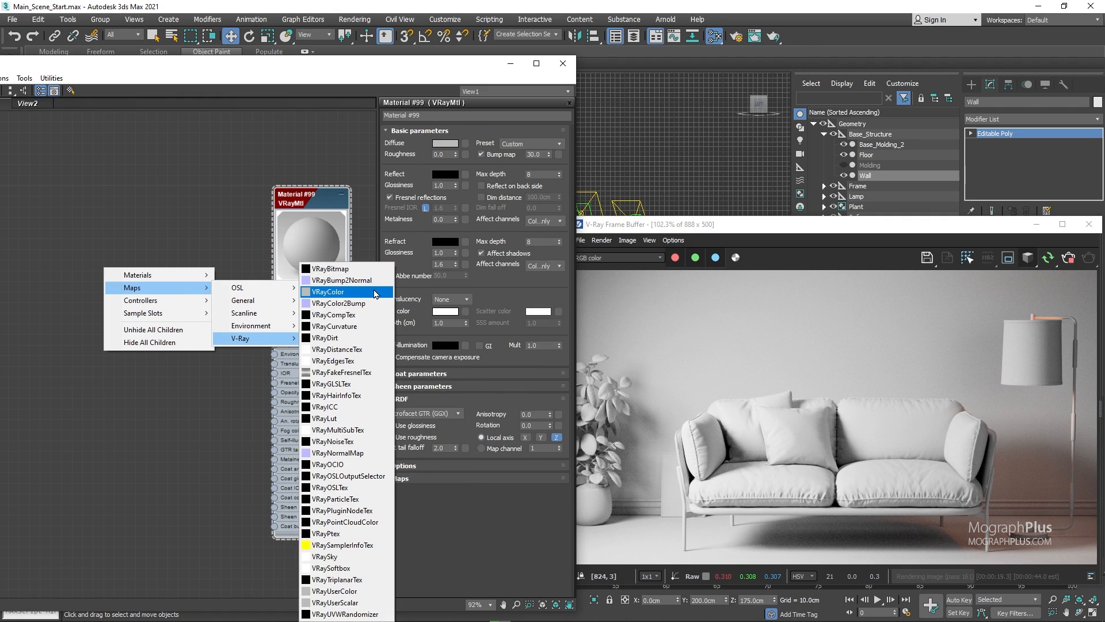
pyautogui.click(327, 292)
pyautogui.click(65, 275)
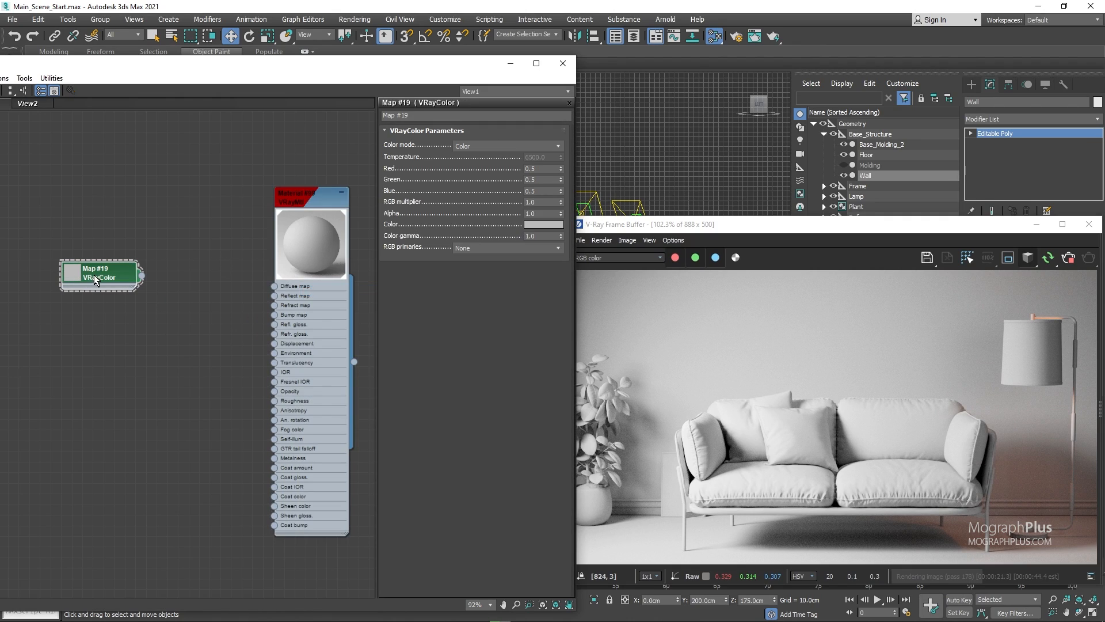
pyautogui.doubleClick(65, 274)
pyautogui.moveTo(65, 274); pyautogui.dragTo(96, 222)
# Give the wall's VRayColor map sRGB primaries and set its color to red 22, green 85, blue 77
pyautogui.click(483, 247)
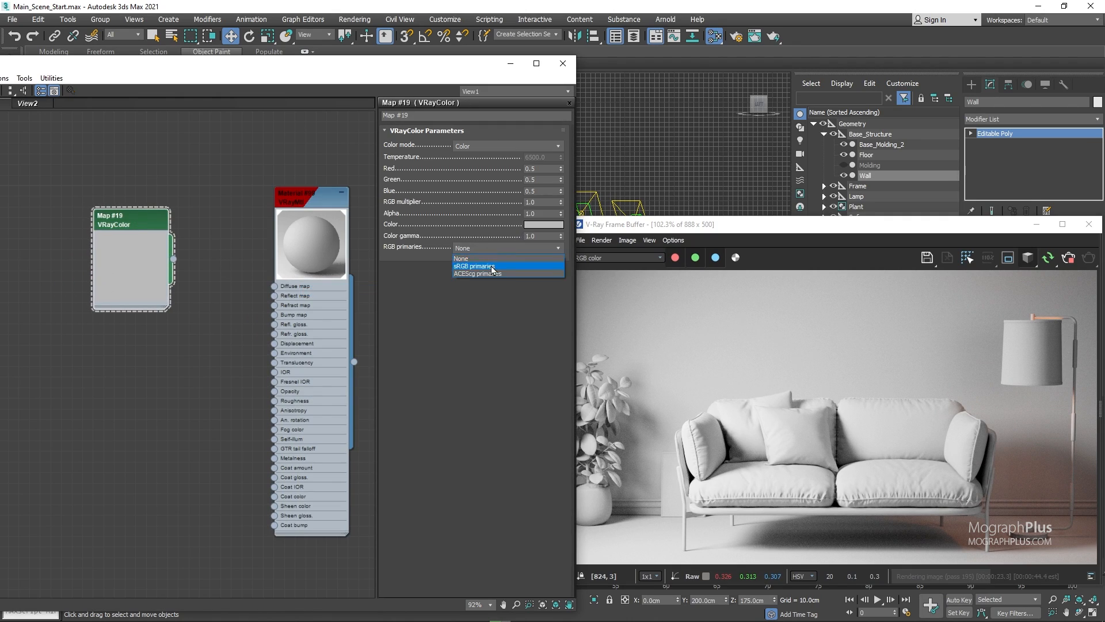
pyautogui.click(493, 268)
pyautogui.click(546, 225)
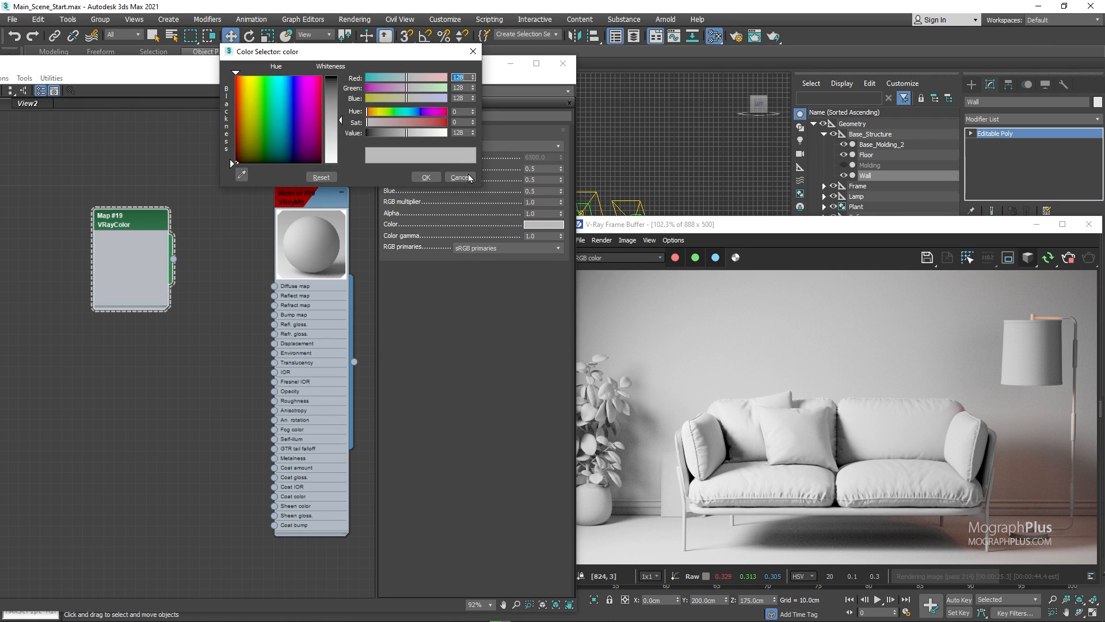
pyautogui.write('22')
pyautogui.press('Tab')
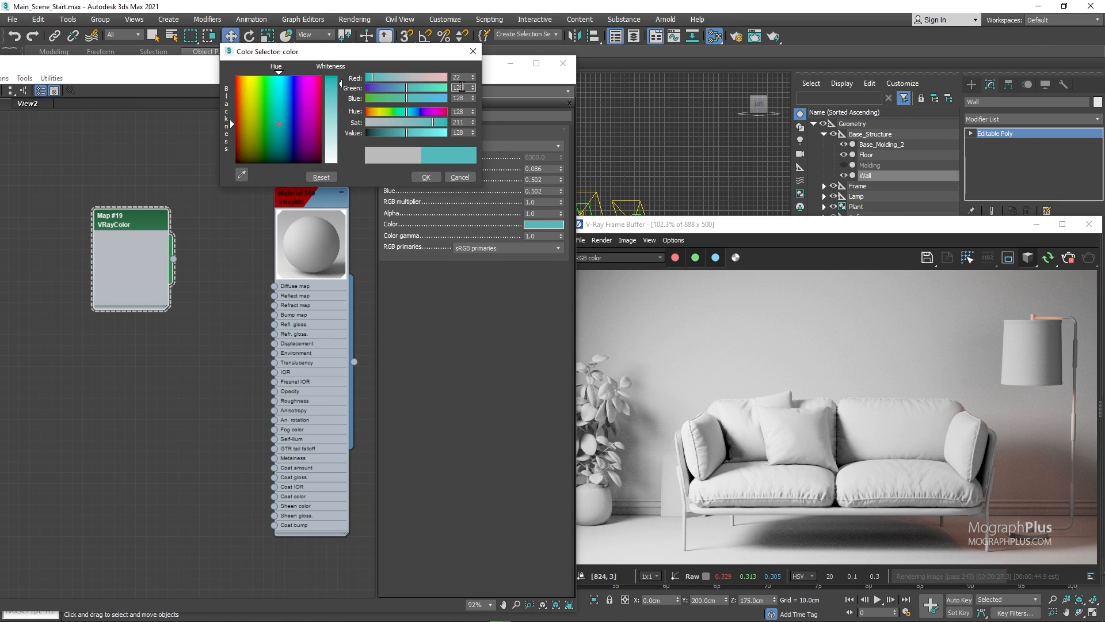
pyautogui.write('85')
pyautogui.press('Tab')
pyautogui.write('77')
pyautogui.press('Tab')
pyautogui.press('Tab')
pyautogui.press('Tab')
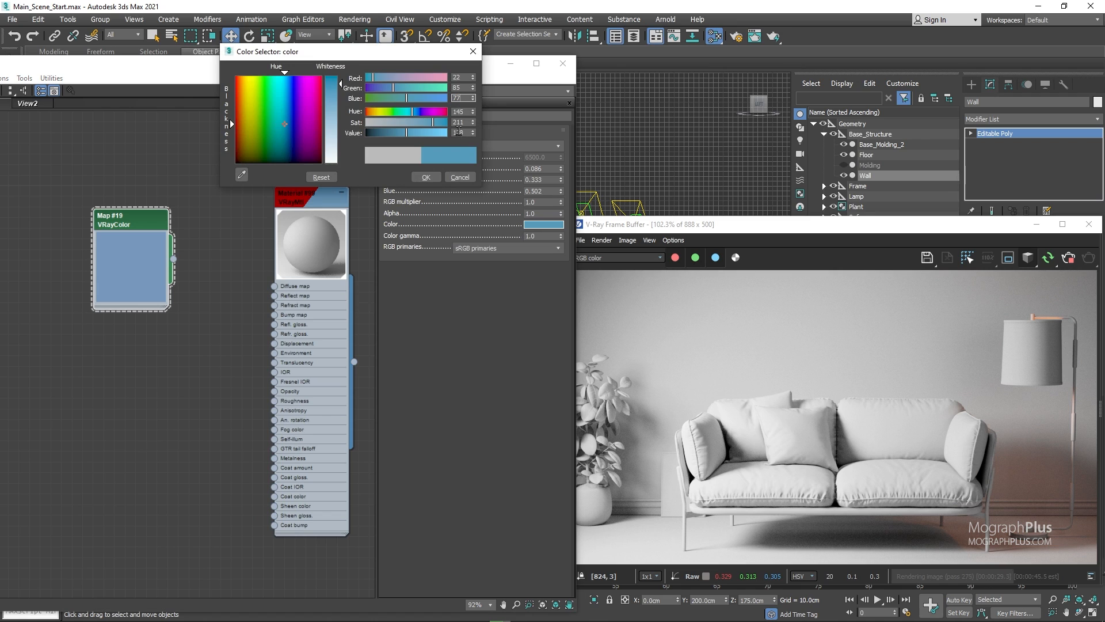
pyautogui.click(418, 180)
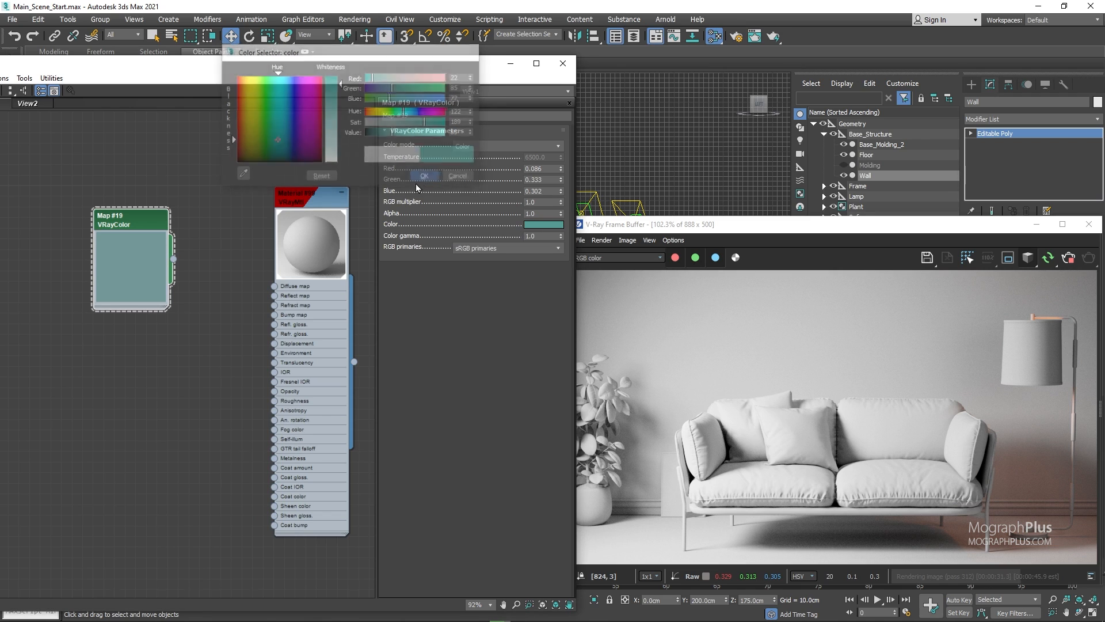
# Duplicate the VRayColor node below the original and set the copy's color to red 18, green 55, blue 53
pyautogui.moveTo(355, 65); pyautogui.dragTo(394, 73)
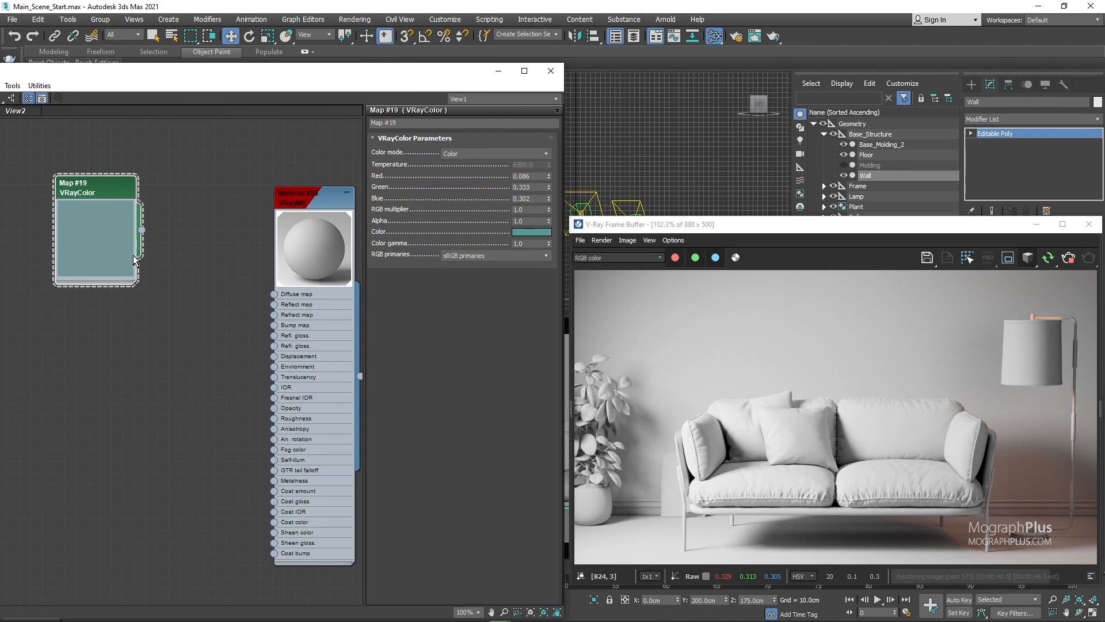
pyautogui.keyDown('shift'); pyautogui.moveTo(122, 238); pyautogui.dragTo(132, 369); pyautogui.keyUp('shift')
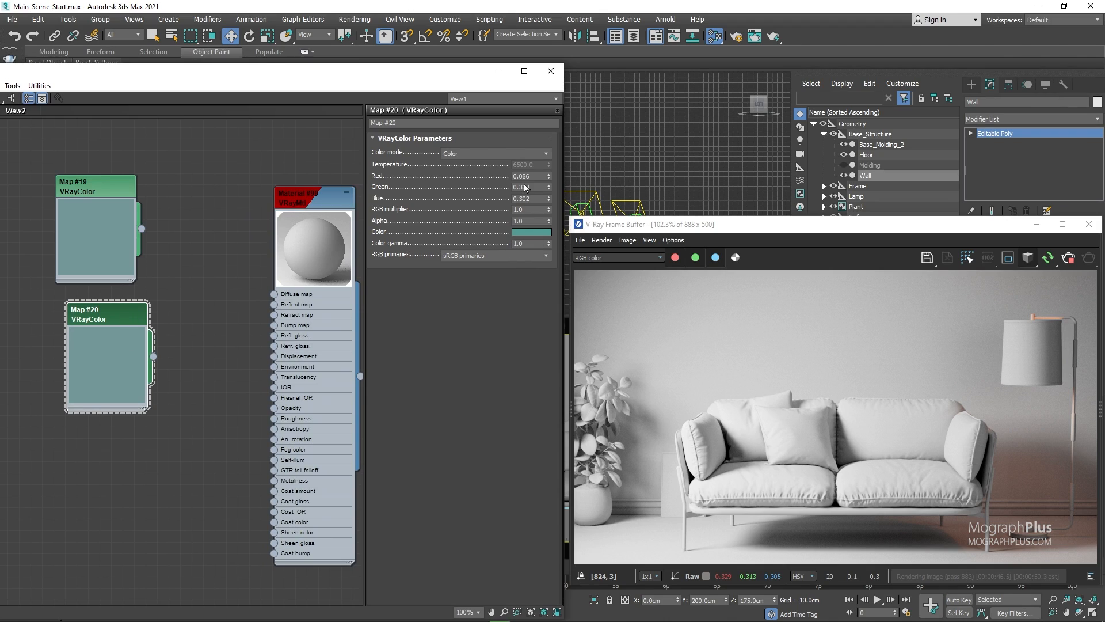
pyautogui.click(533, 237)
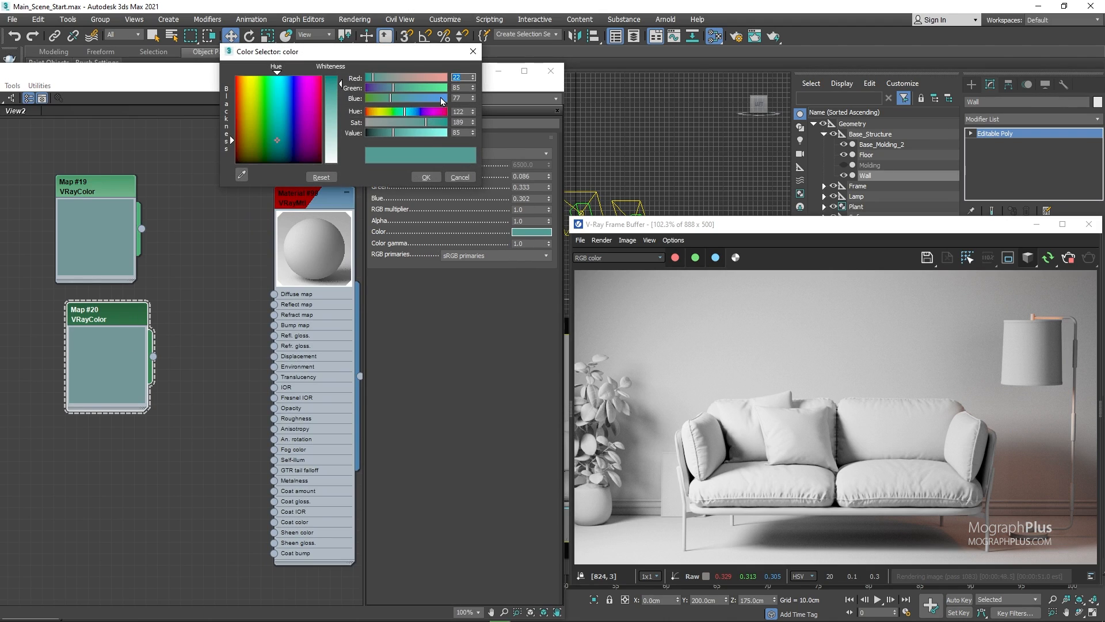
pyautogui.doubleClick(459, 88)
pyautogui.write('55')
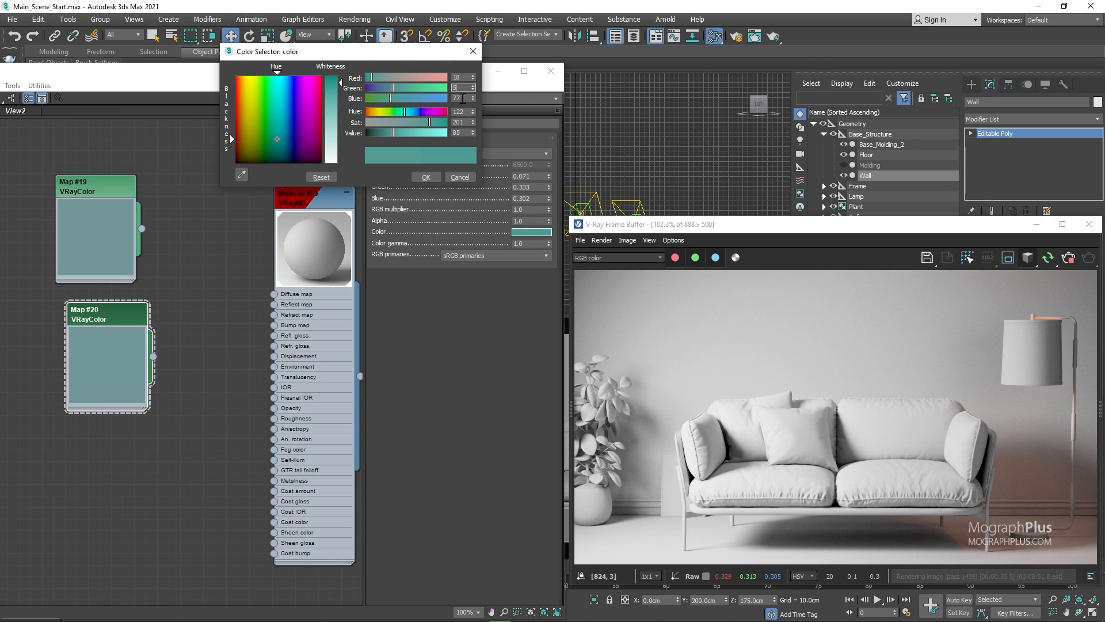
pyautogui.click(463, 98)
pyautogui.press('Return')
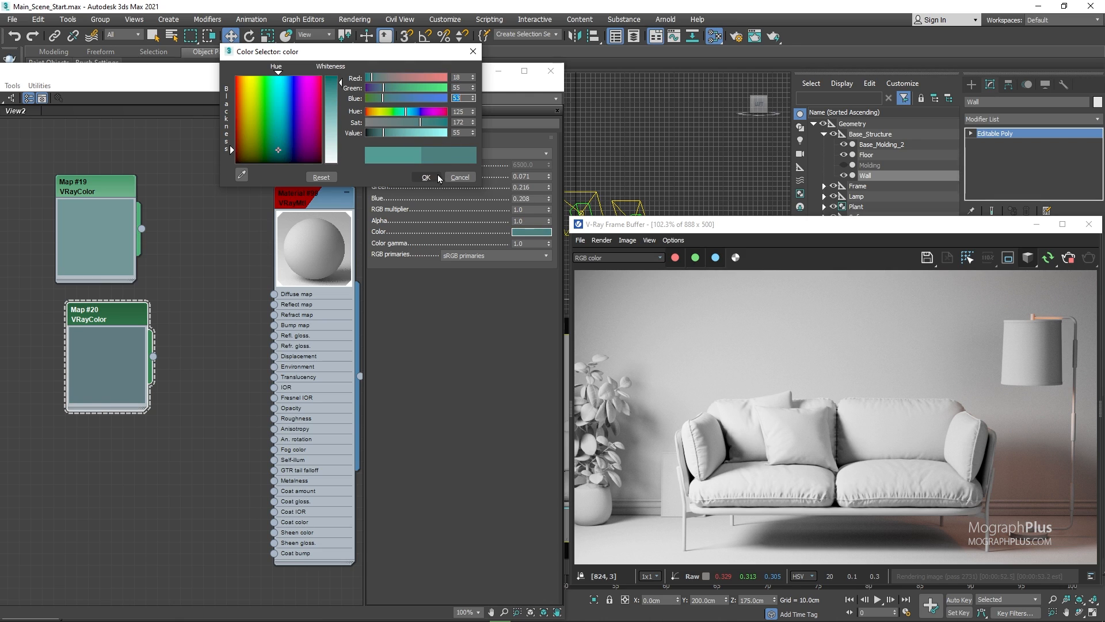
pyautogui.click(426, 177)
# Move both VRayColor nodes aside, then place a Mix map between them and the VRayMtl node with an enlarged preview
pyautogui.moveTo(130, 291); pyautogui.dragTo(209, 274, button='middle')
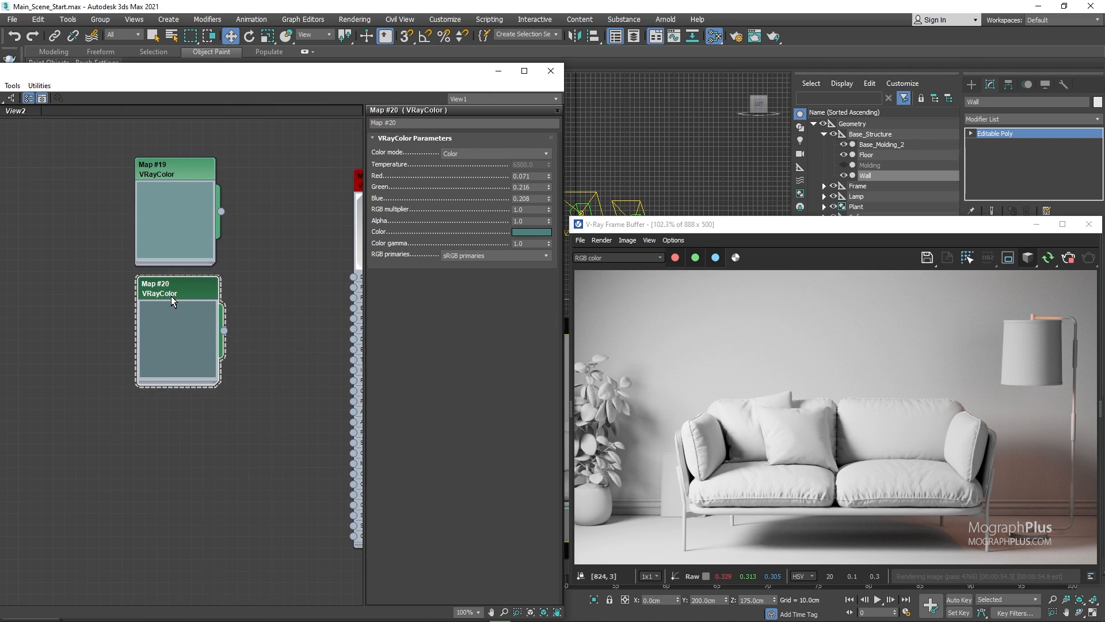
pyautogui.scroll(-2, 187, 314)
pyautogui.moveTo(186, 313); pyautogui.dragTo(216, 332, button='middle')
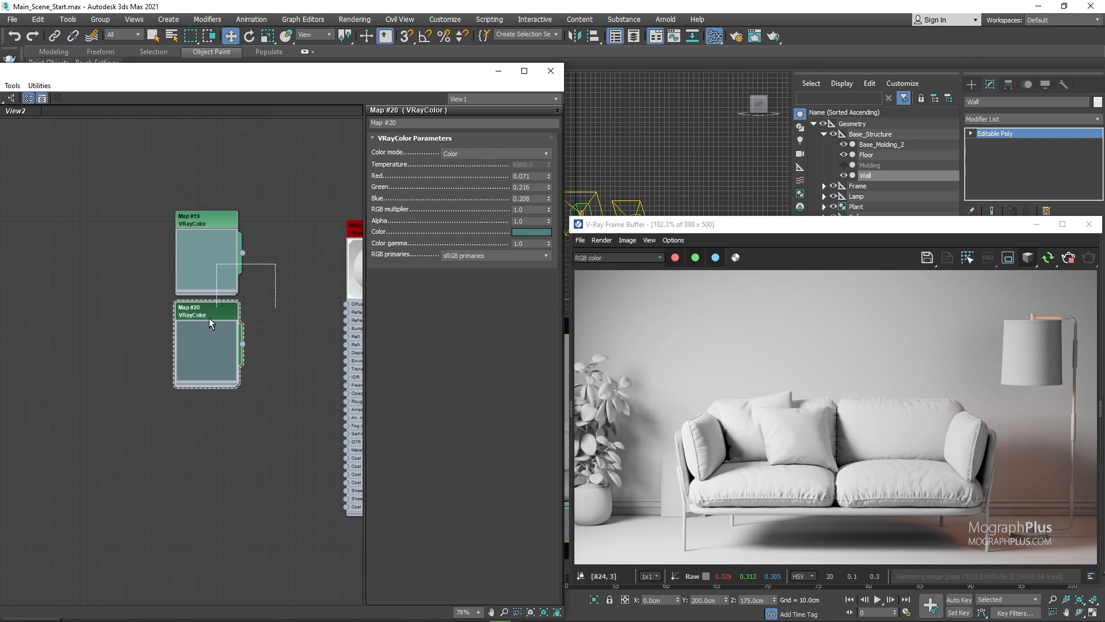
pyautogui.moveTo(209, 318); pyautogui.dragTo(128, 318)
pyautogui.rightClick(208, 294)
pyautogui.moveTo(259, 313)
pyautogui.moveTo(373, 331)
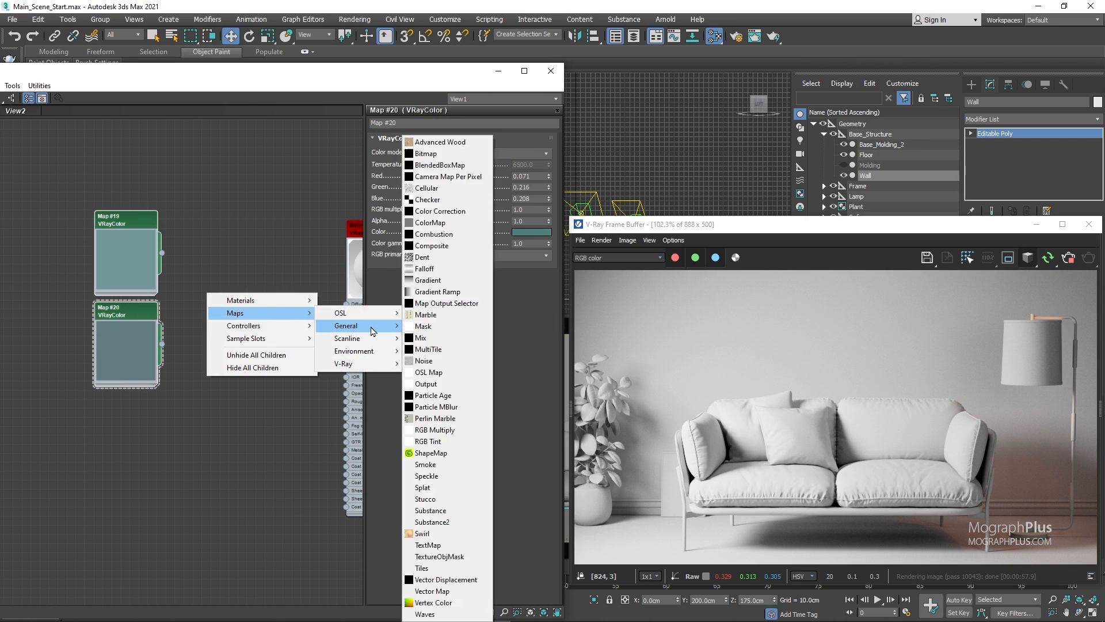
pyautogui.click(421, 337)
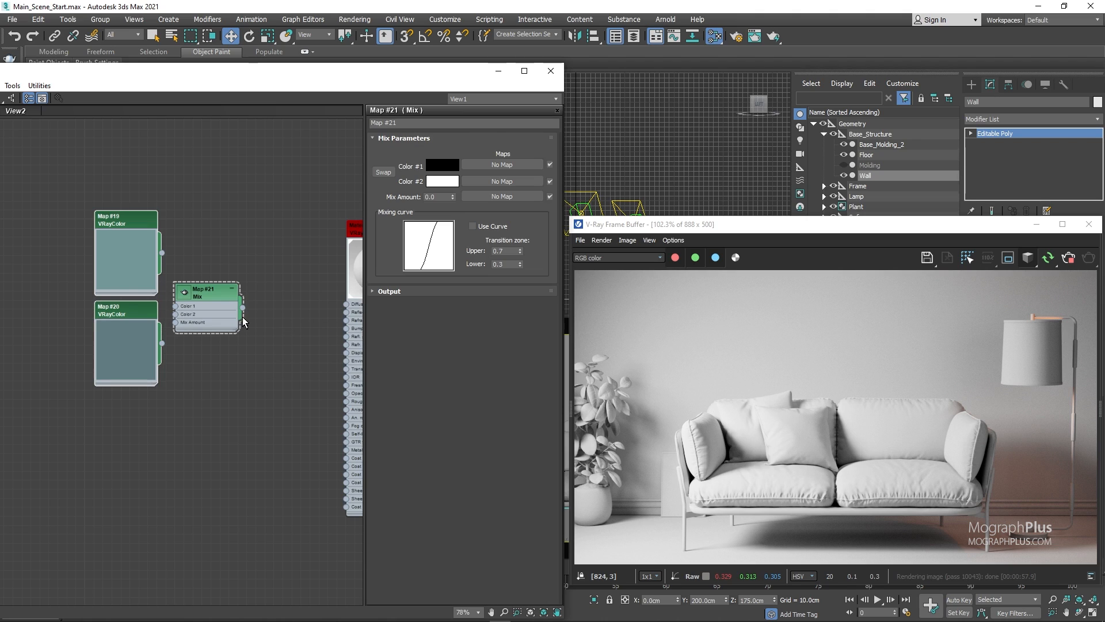
pyautogui.doubleClick(185, 294)
pyautogui.moveTo(214, 292); pyautogui.dragTo(269, 266)
# Connect the two VRayColor maps to the Mix map's Color 1 and Color 2, and the Mix to the VRayMtl's diffuse map
pyautogui.moveTo(166, 253); pyautogui.dragTo(227, 339)
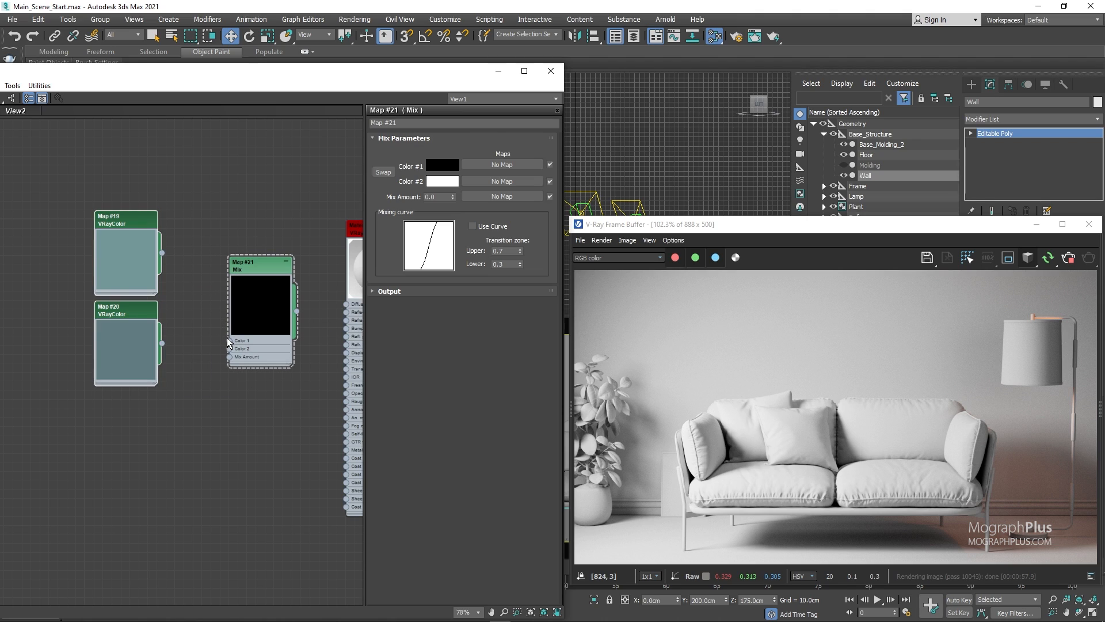
pyautogui.moveTo(163, 252); pyautogui.dragTo(228, 344)
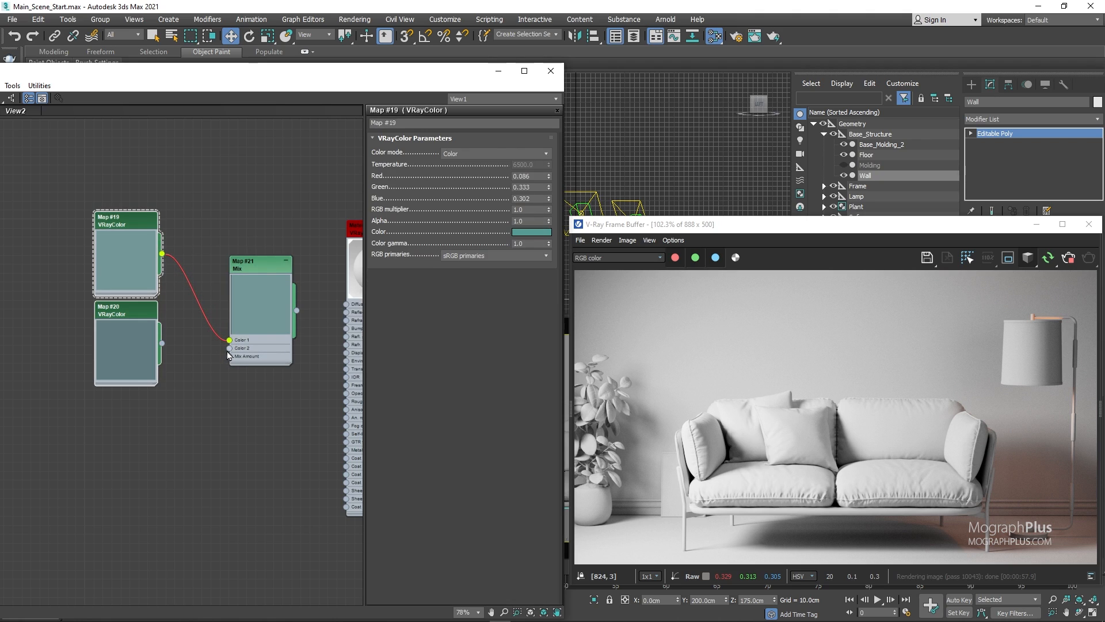
pyautogui.moveTo(226, 360); pyautogui.dragTo(229, 348)
pyautogui.scroll(3, 300, 354)
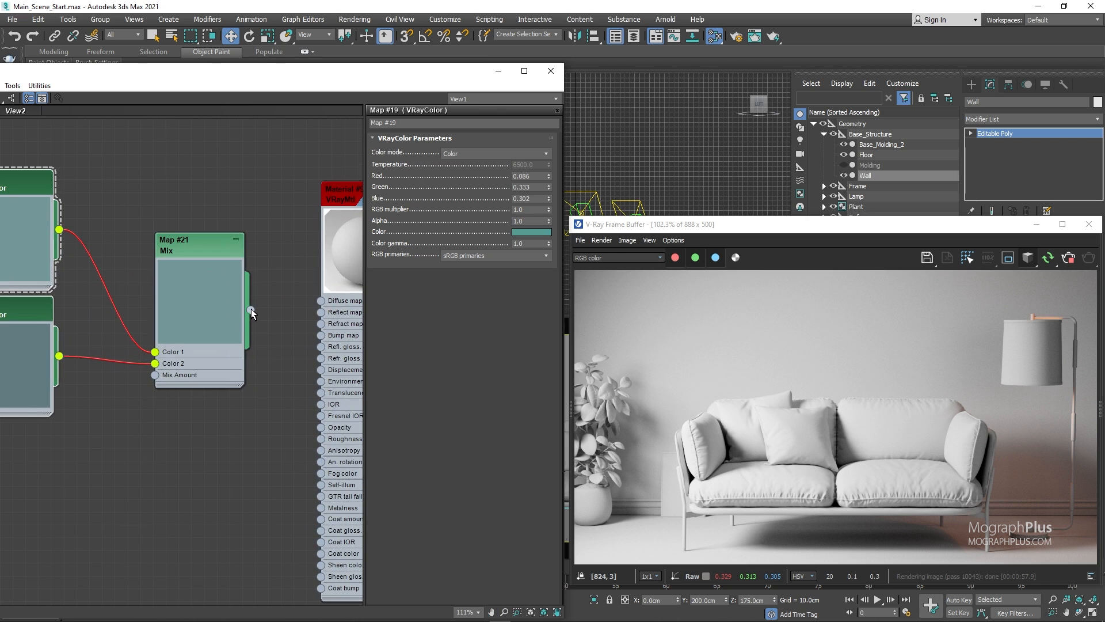
pyautogui.moveTo(251, 310); pyautogui.dragTo(321, 300)
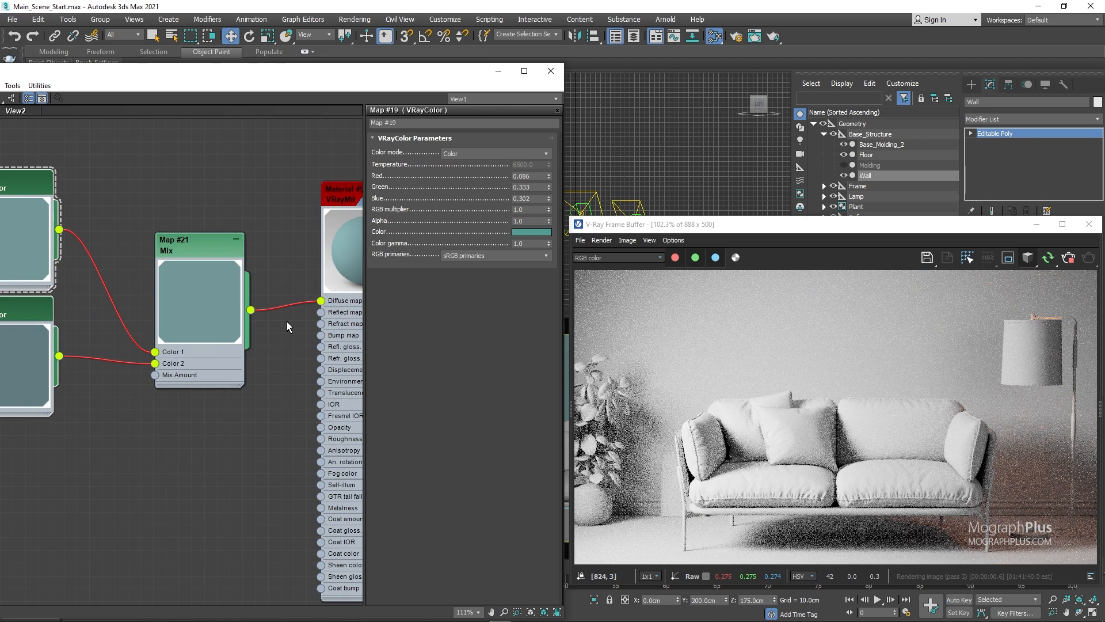
pyautogui.rightClick(343, 195)
pyautogui.click(320, 136)
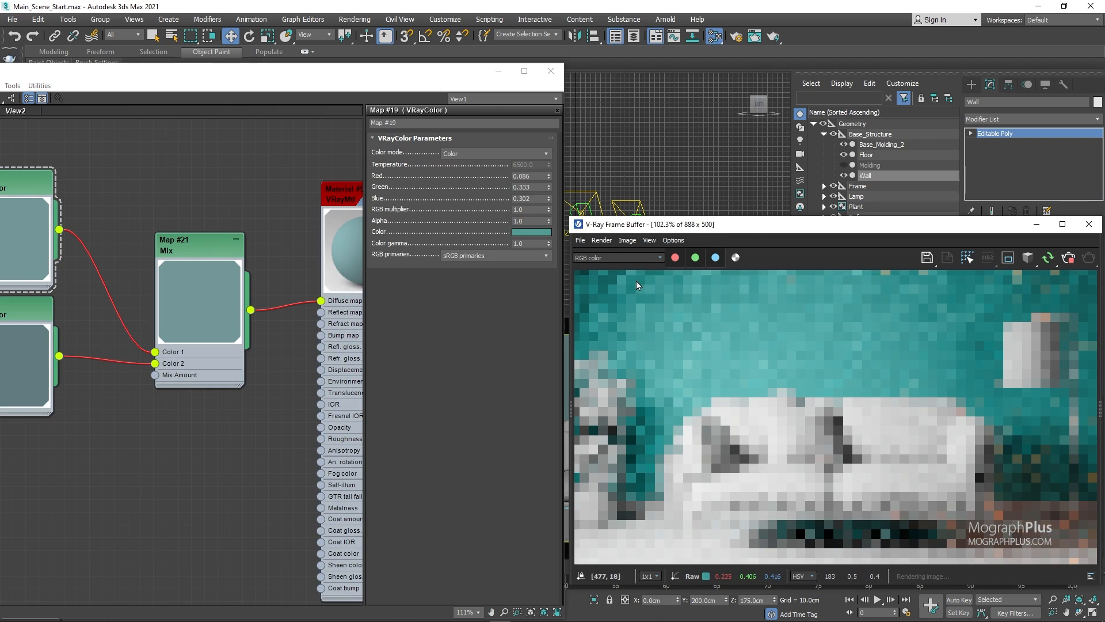
# Add a VRayBitmap map below the VRayColor nodes, load a light grey smudged texture from the images folder and inspect the image
pyautogui.scroll(-2, 156, 363)
pyautogui.moveTo(157, 365); pyautogui.dragTo(213, 286, button='middle')
pyautogui.rightClick(135, 347)
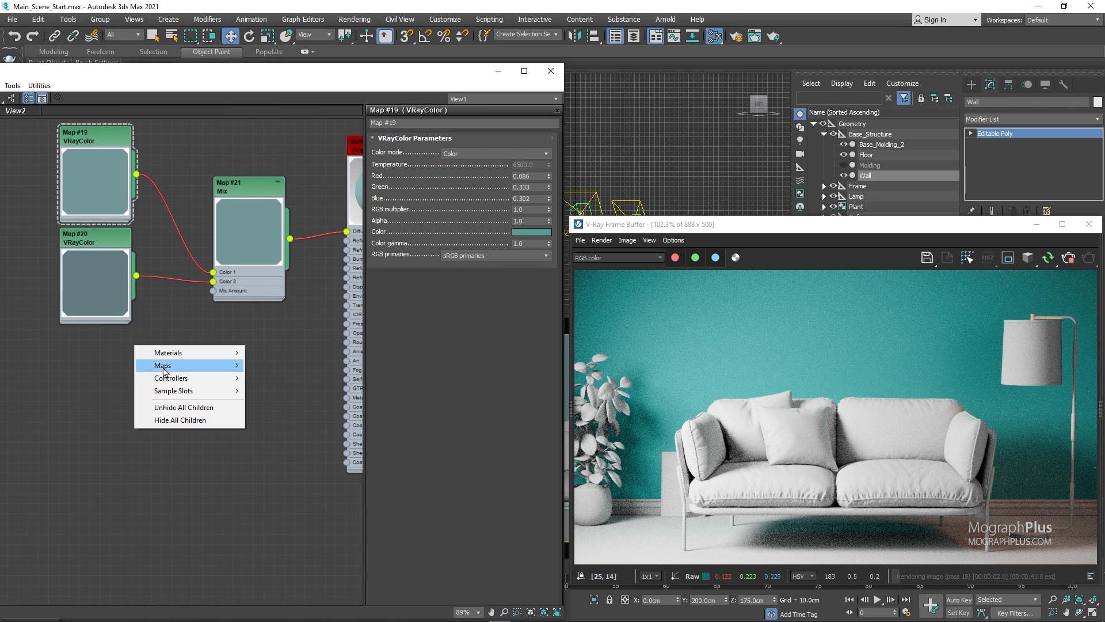
pyautogui.moveTo(163, 365)
pyautogui.moveTo(270, 415)
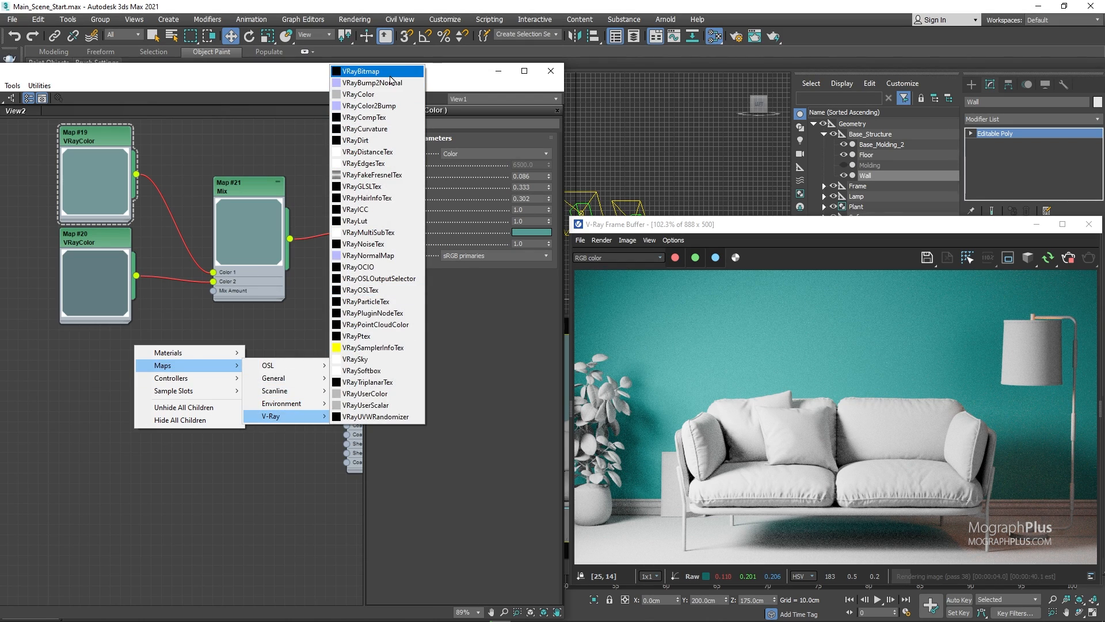
pyautogui.click(361, 71)
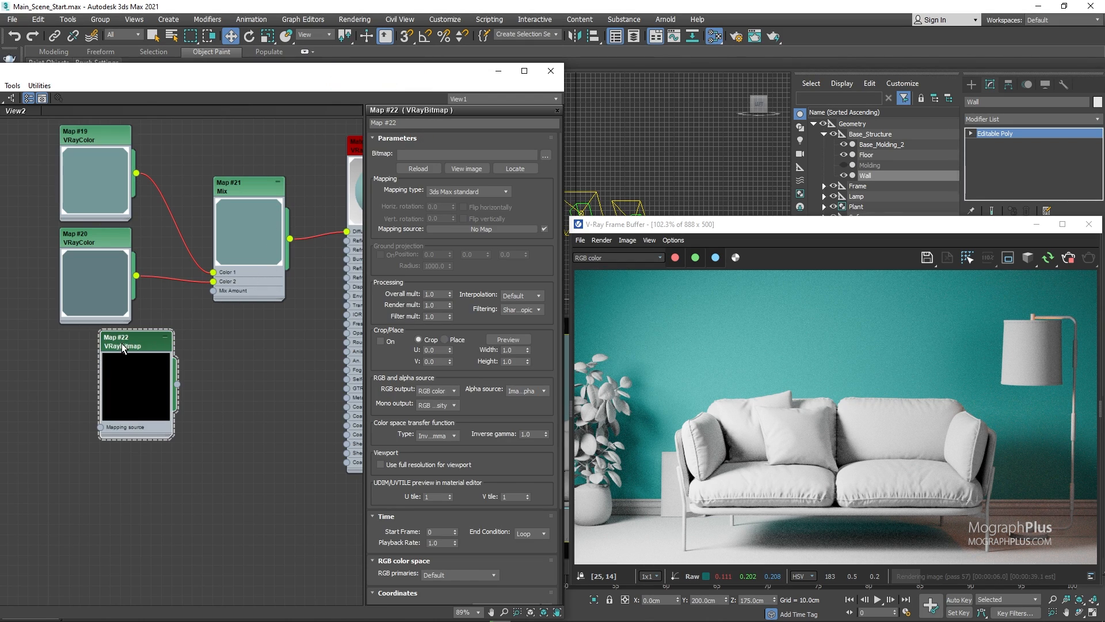
pyautogui.click(547, 158)
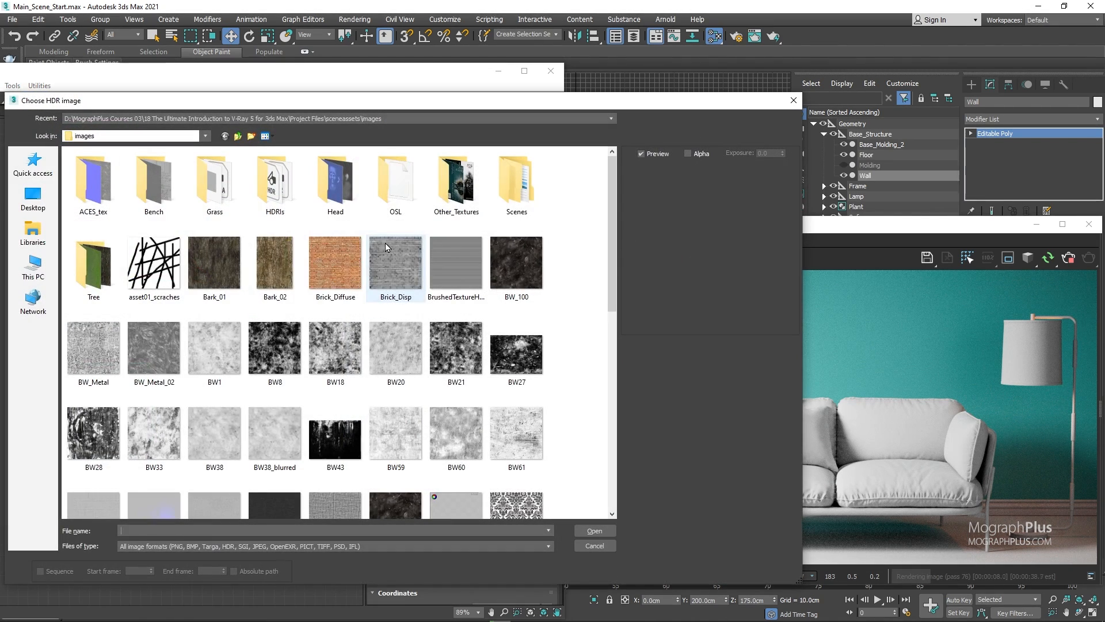
pyautogui.doubleClick(304, 409)
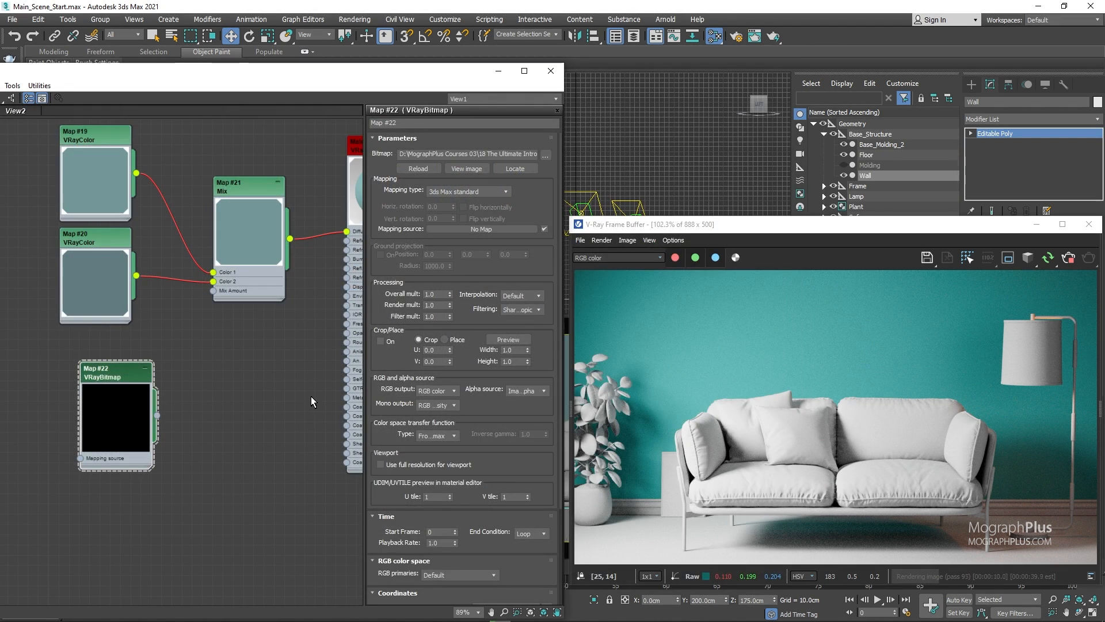
pyautogui.click(465, 169)
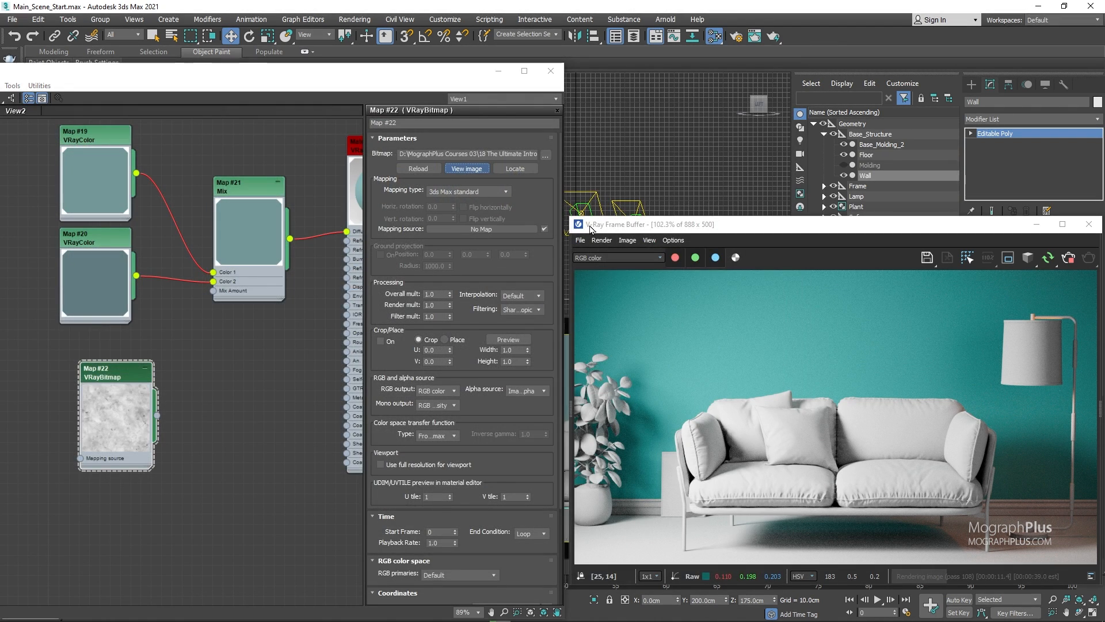
pyautogui.moveTo(854, 11); pyautogui.dragTo(426, 59)
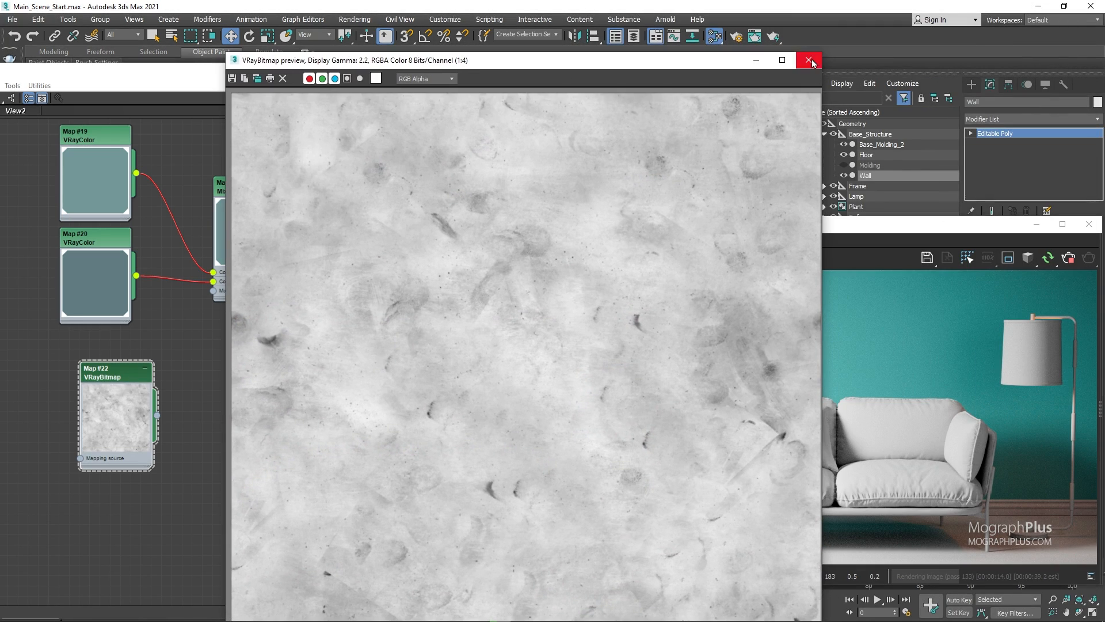
pyautogui.click(810, 60)
# Set the VRayBitmap's RGB primaries to Raw and its tiling to 3.25 in U and 2.0 in V
pyautogui.scroll(-3, 488, 463)
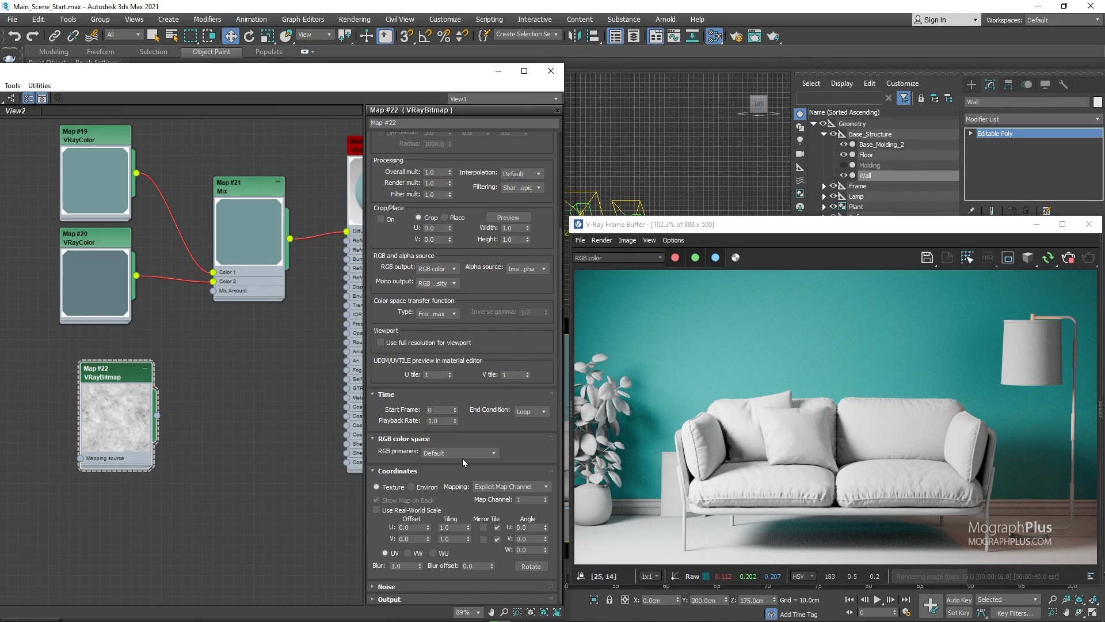
pyautogui.click(462, 458)
pyautogui.click(461, 484)
pyautogui.doubleClick(462, 527)
pyautogui.press('Tab')
pyautogui.write('2')
pyautogui.press('Return')
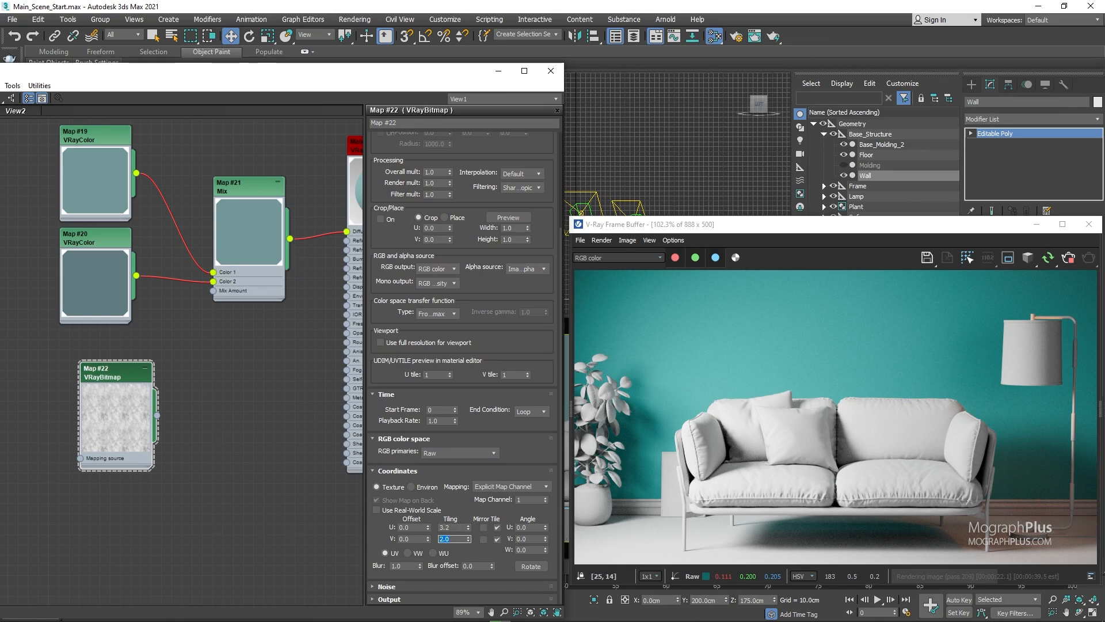
pyautogui.doubleClick(452, 527)
pyautogui.write('3.25')
pyautogui.press('Return')
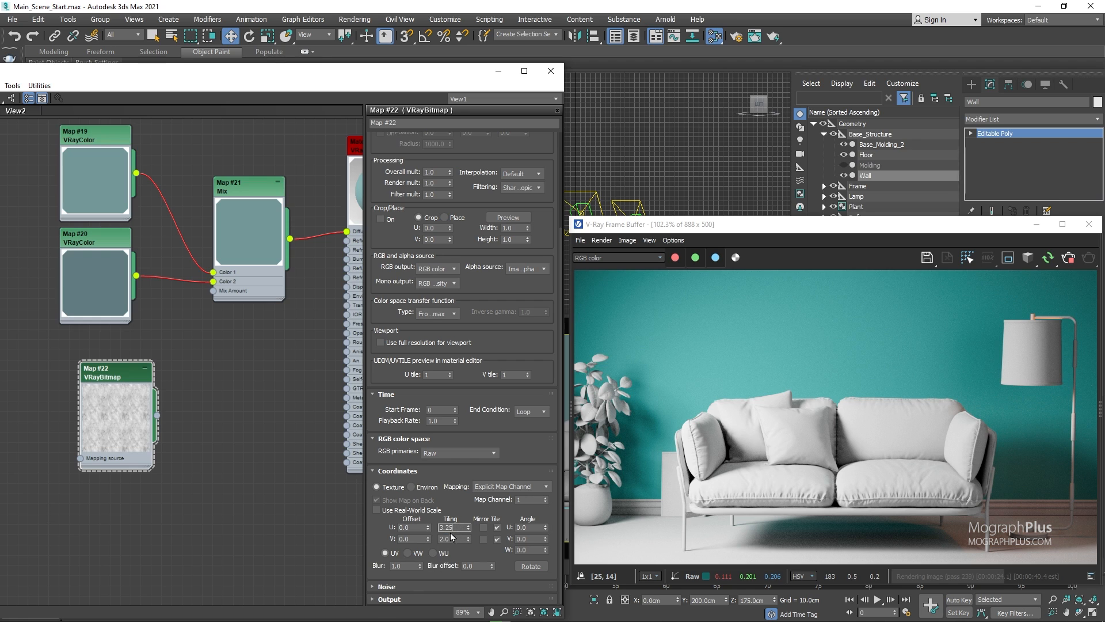
# Reposition the VRayBitmap node outward from the VRayColor nodes to leave free space between them
pyautogui.moveTo(139, 368); pyautogui.dragTo(229, 386, button='middle')
pyautogui.moveTo(206, 385); pyautogui.dragTo(165, 383)
pyautogui.moveTo(166, 383); pyautogui.dragTo(59, 368)
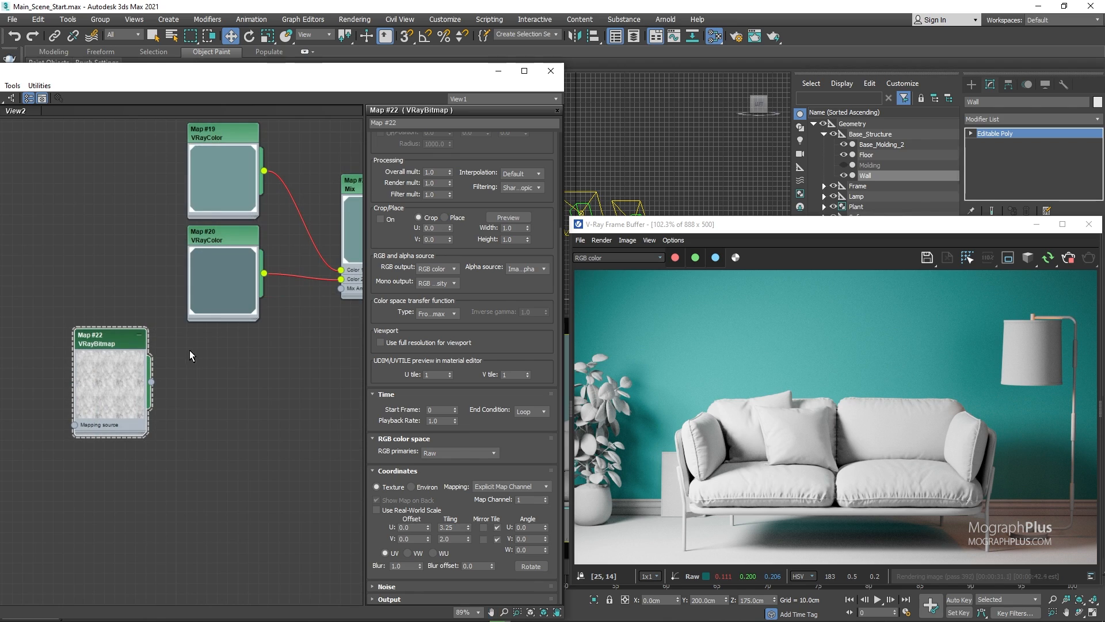
# Add a Noise map below the VRayBitmap node and enlarge its preview
pyautogui.scroll(1, 153, 419)
pyautogui.rightClick(141, 465)
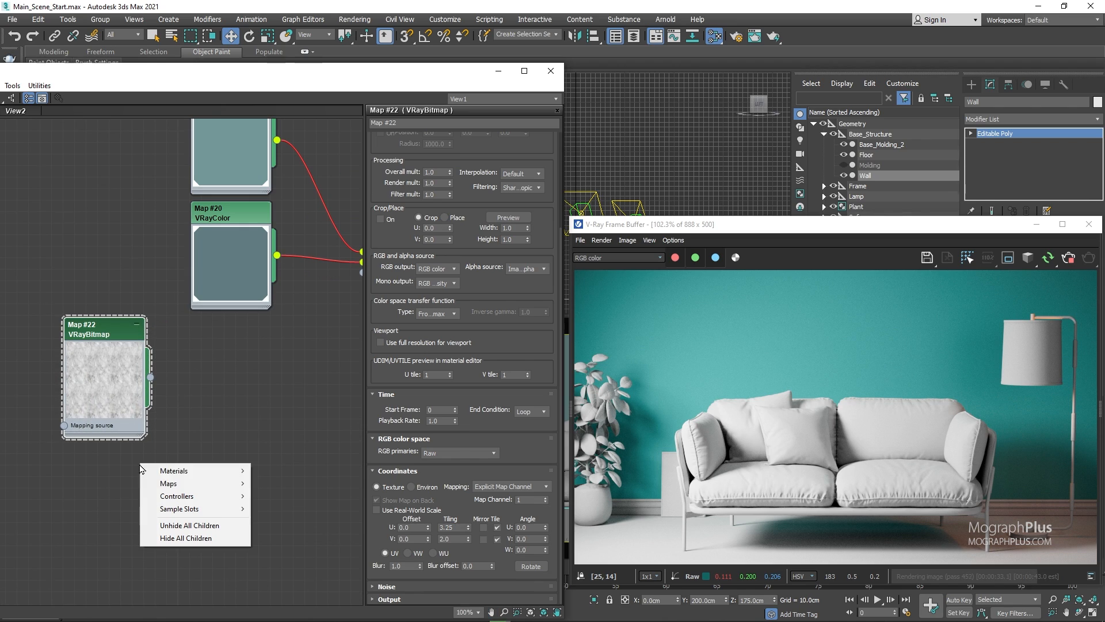
pyautogui.moveTo(190, 484)
pyautogui.moveTo(337, 496)
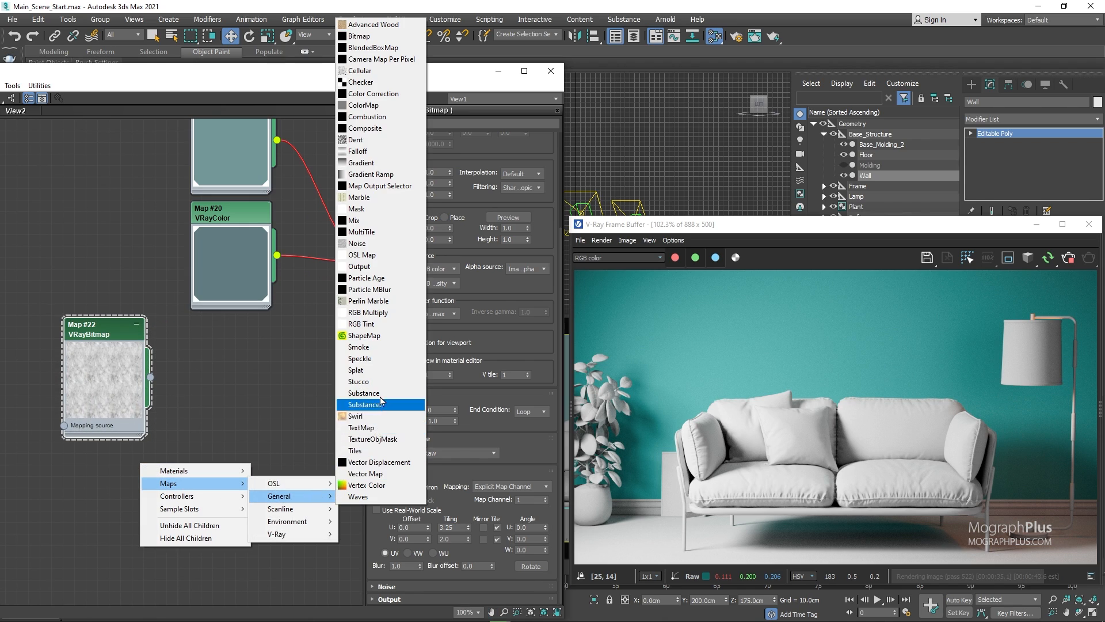
pyautogui.click(383, 244)
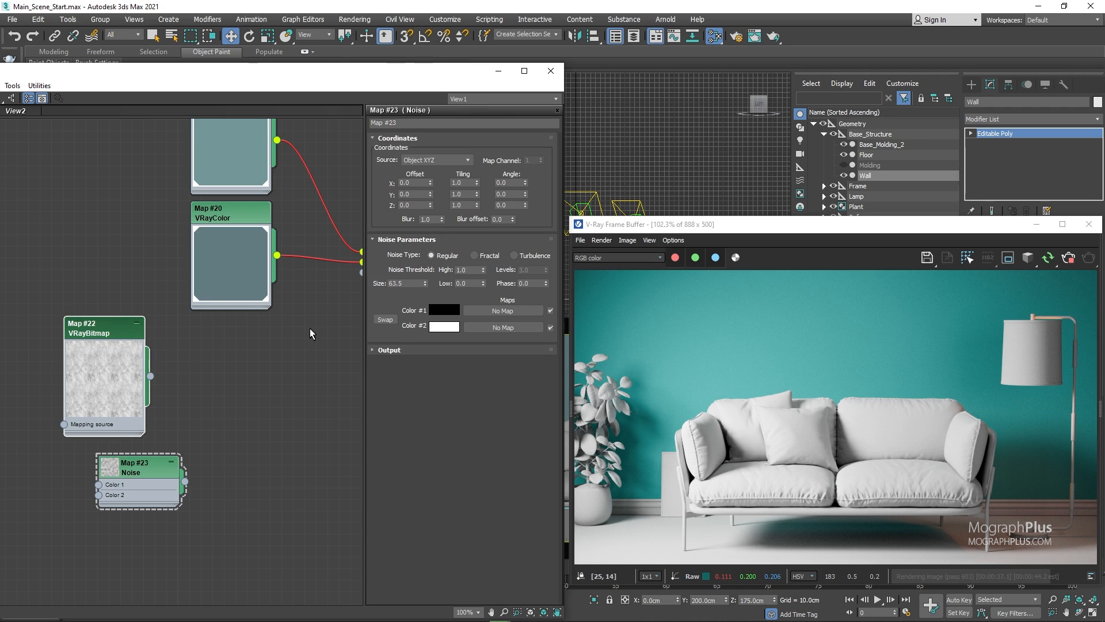
pyautogui.doubleClick(109, 465)
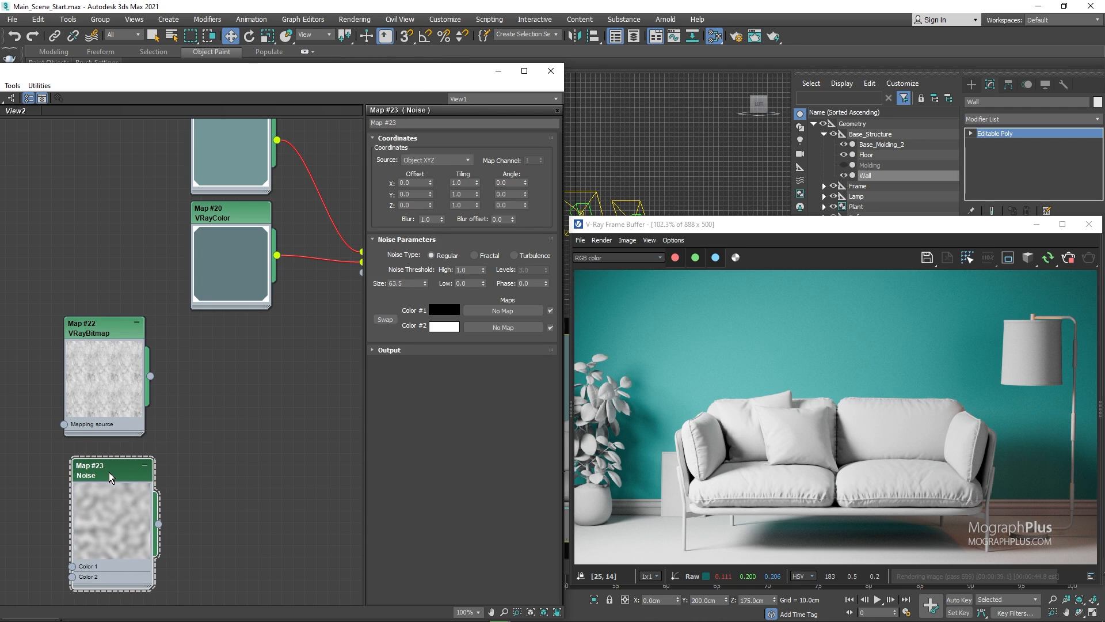
# Set the Noise map's size to 50 and Color 1 to light grey, and align its node under the VRayBitmap
pyautogui.doubleClick(409, 283)
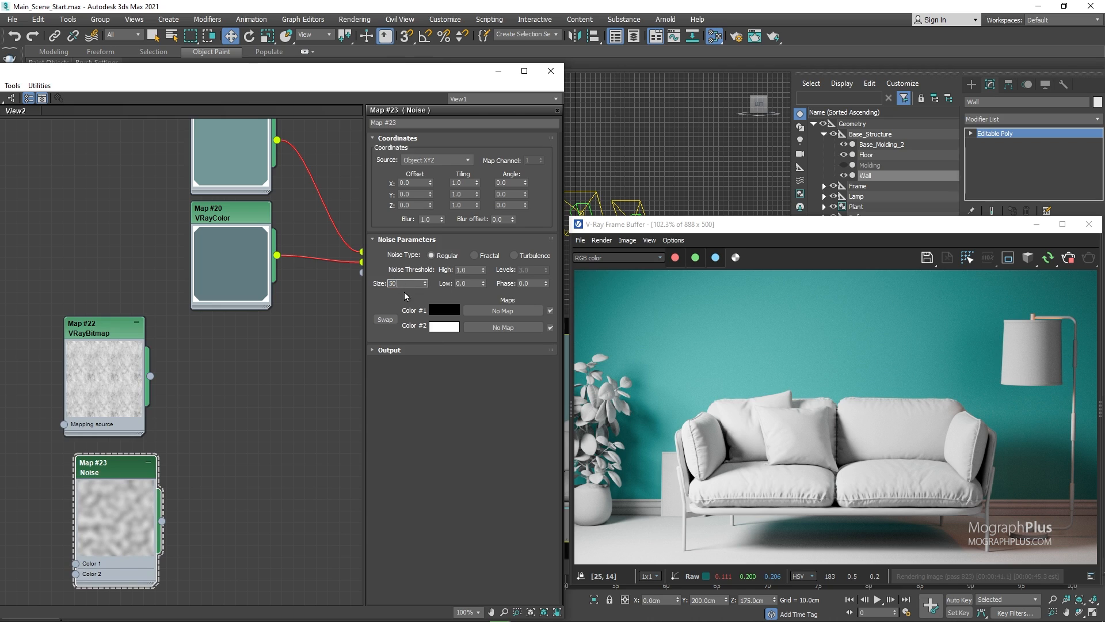
pyautogui.click(444, 312)
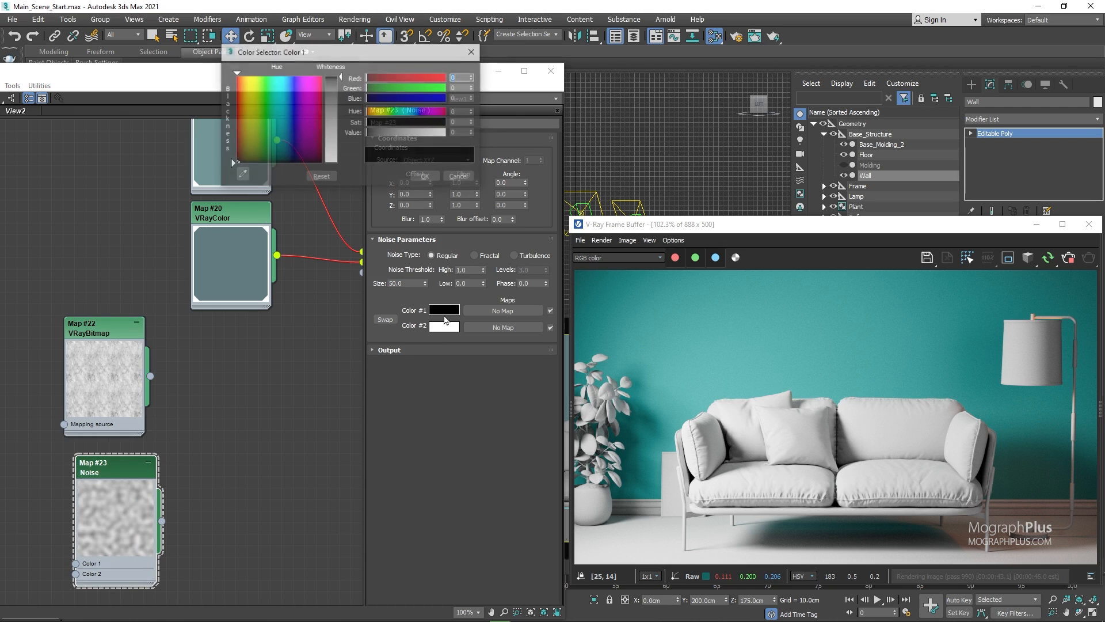
pyautogui.doubleClick(463, 133)
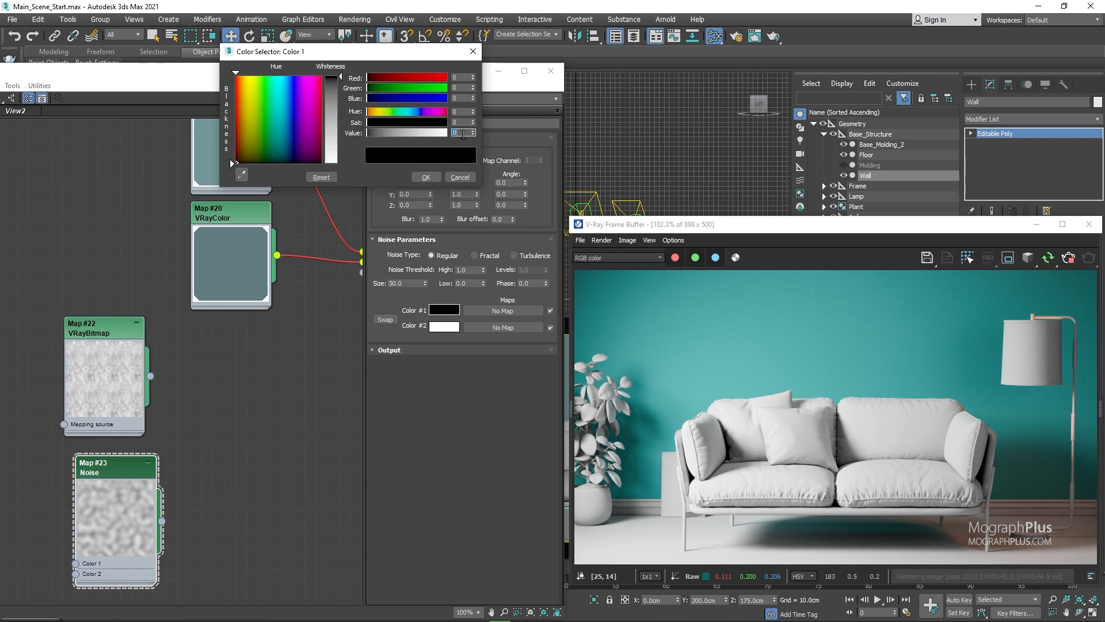
pyautogui.click(431, 177)
pyautogui.moveTo(157, 424); pyautogui.dragTo(180, 370, button='middle')
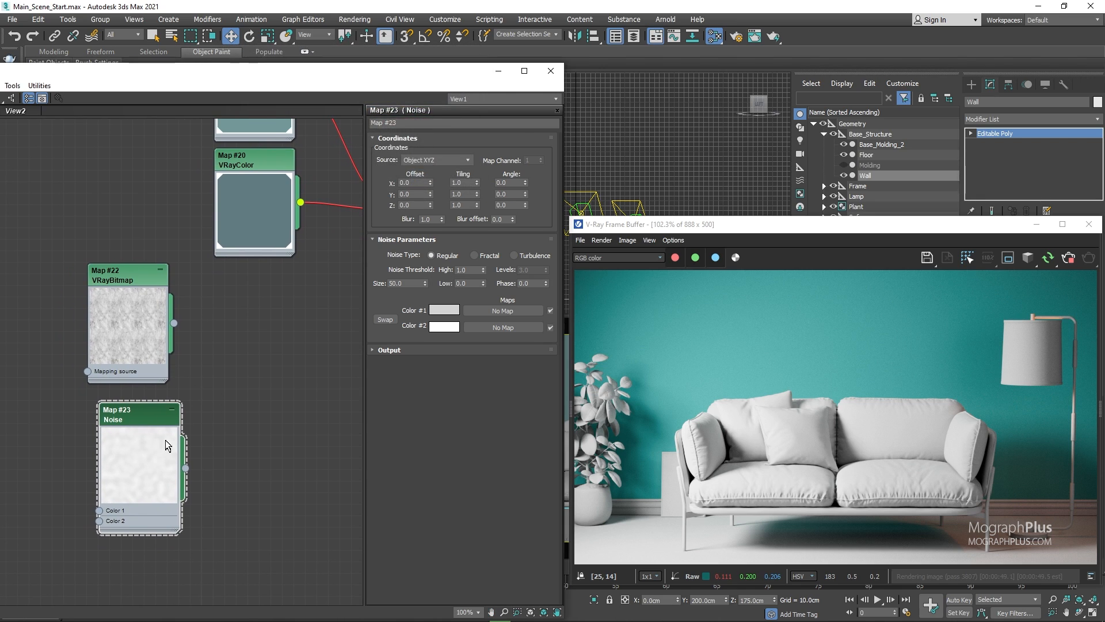
pyautogui.moveTo(165, 440); pyautogui.dragTo(153, 440)
# Add a Composite map beside the VRayBitmap and Noise nodes and enlarge its preview
pyautogui.moveTo(202, 388); pyautogui.dragTo(160, 386, button='middle')
pyautogui.rightClick(194, 362)
pyautogui.moveTo(216, 383)
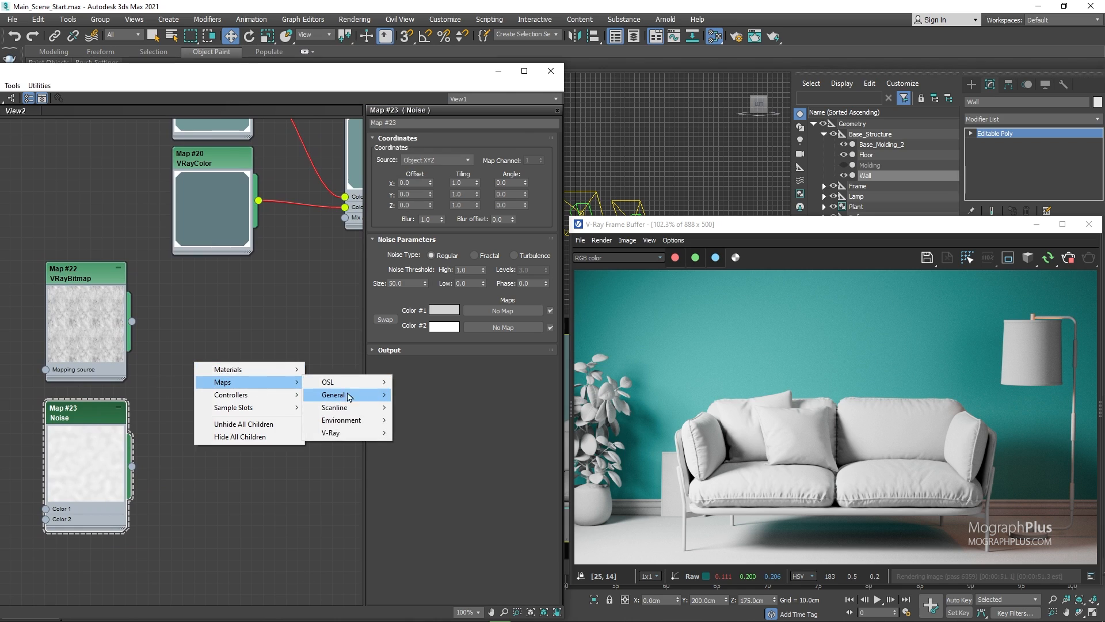
pyautogui.moveTo(349, 397)
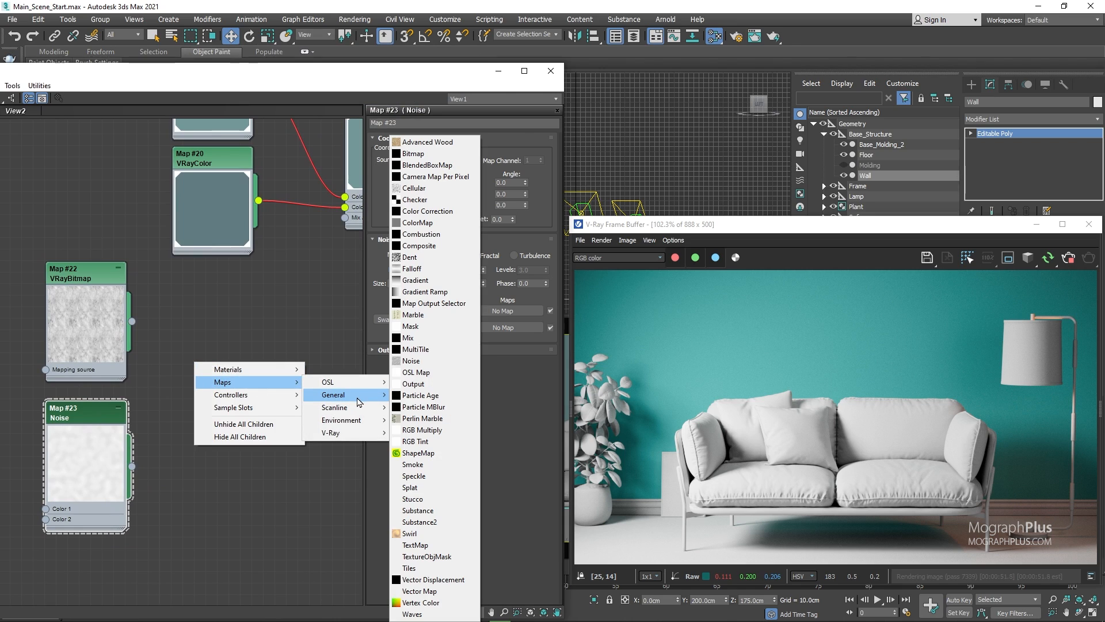
pyautogui.click(437, 245)
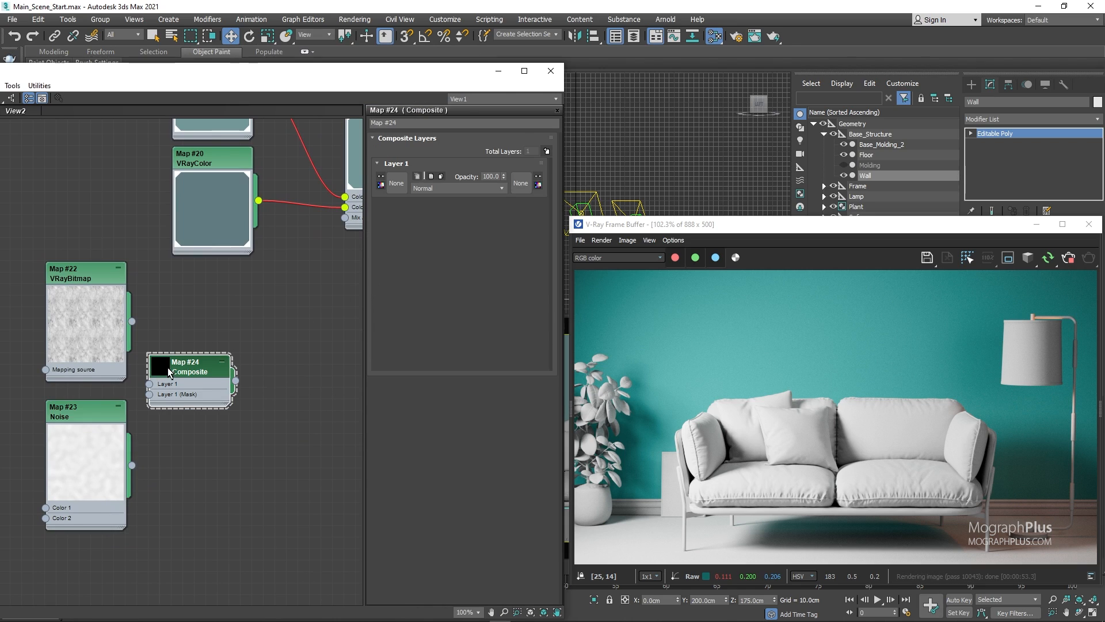
pyautogui.doubleClick(167, 370)
pyautogui.moveTo(168, 371); pyautogui.dragTo(219, 355)
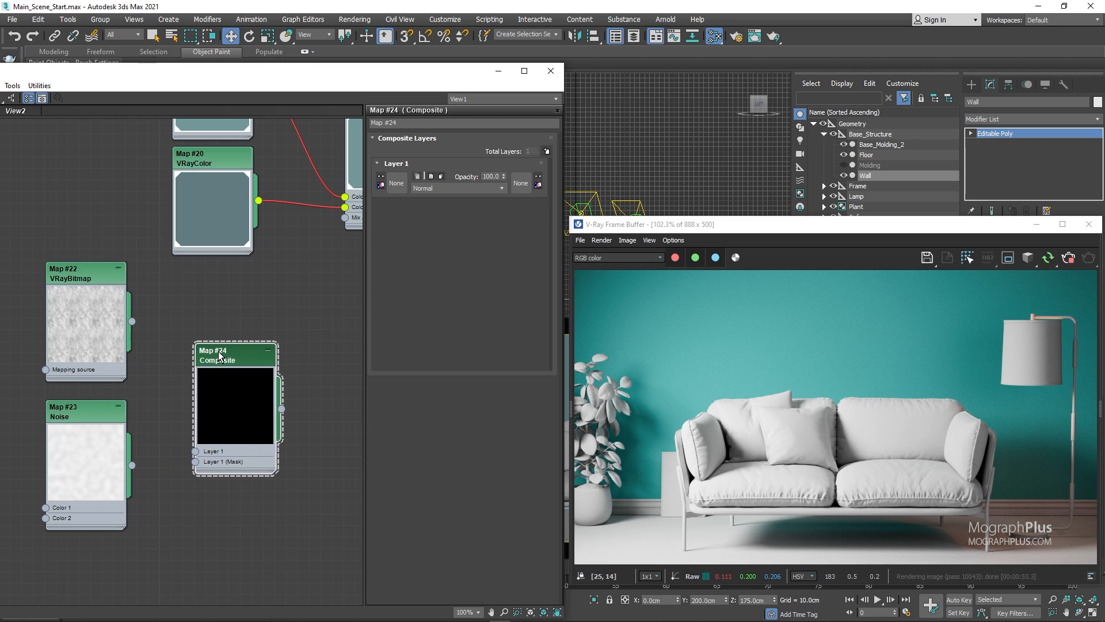
# Add a second layer to the Composite map and connect the VRayBitmap to Layer 1 and the Noise to Layer 2
pyautogui.click(546, 151)
pyautogui.scroll(1, 204, 400)
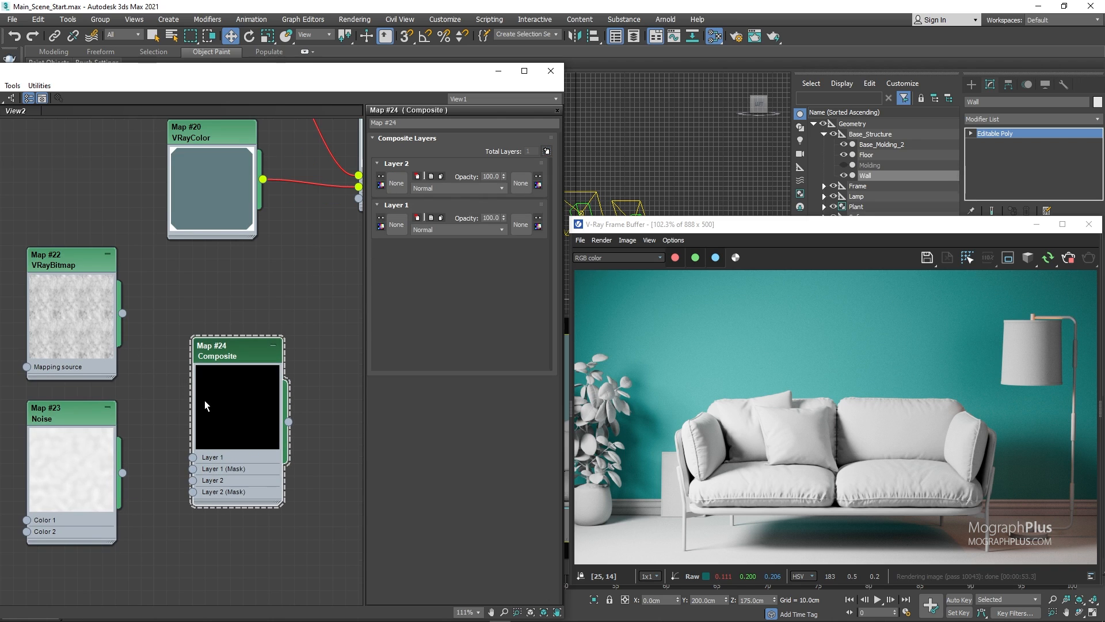
pyautogui.moveTo(158, 399); pyautogui.dragTo(166, 381, button='middle')
pyautogui.moveTo(229, 333); pyautogui.dragTo(216, 295)
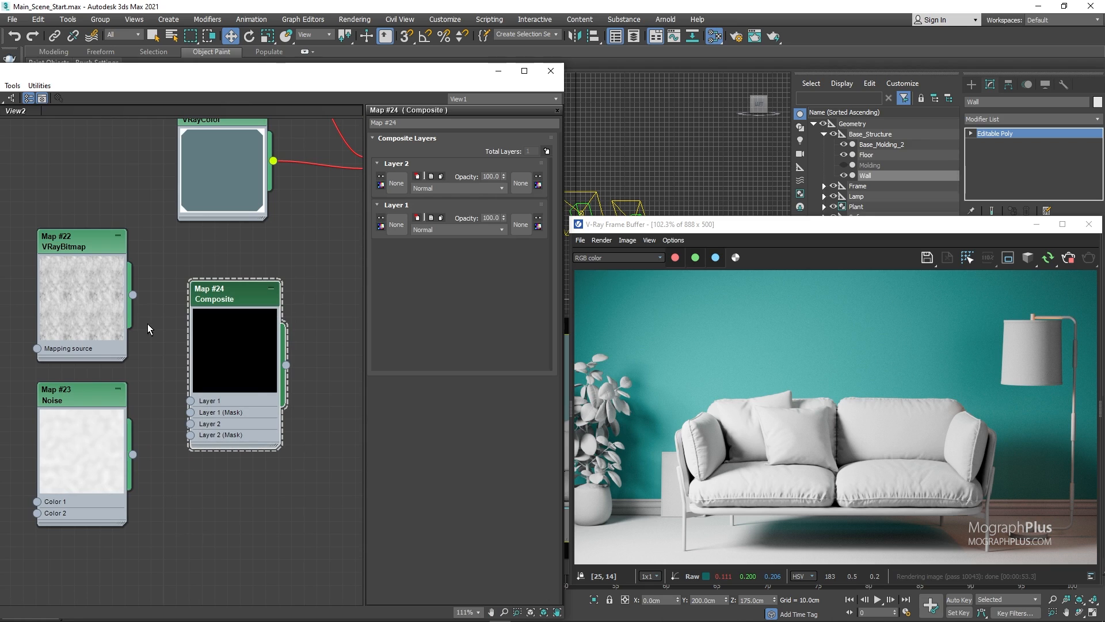
pyautogui.moveTo(133, 294); pyautogui.dragTo(191, 401)
pyautogui.moveTo(134, 455); pyautogui.dragTo(190, 424)
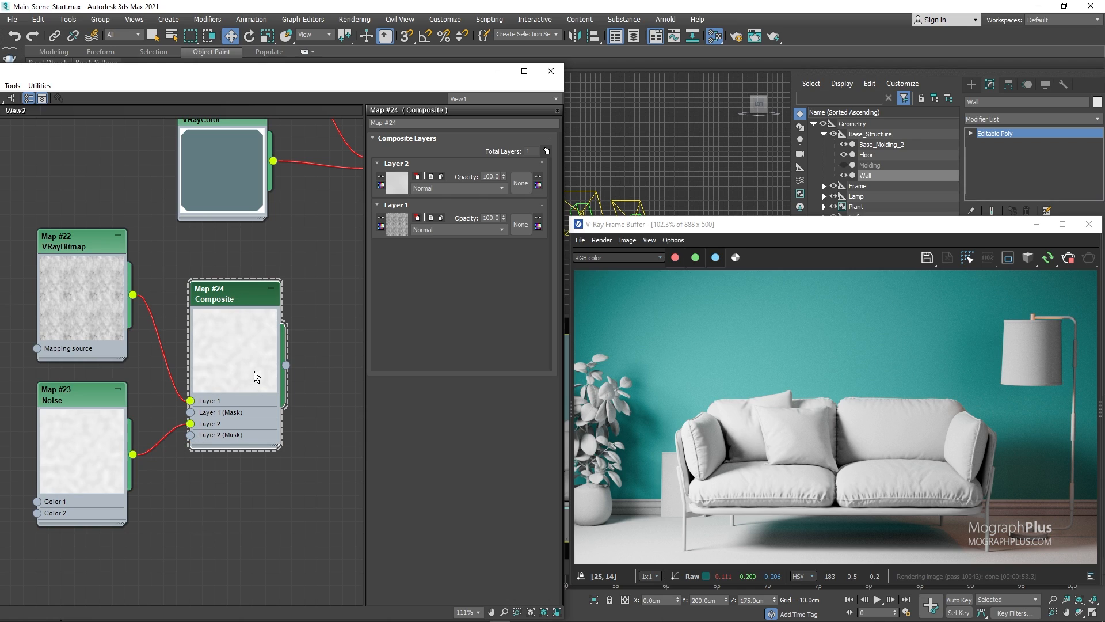
# Set the Composite's Layer 2 opacity to 85 and connect the Composite to the Mix map's Mix Amount
pyautogui.doubleClick(493, 178)
pyautogui.scroll(-3, 299, 332)
pyautogui.moveTo(147, 394); pyautogui.dragTo(46, 486)
pyautogui.moveTo(47, 487); pyautogui.dragTo(29, 467)
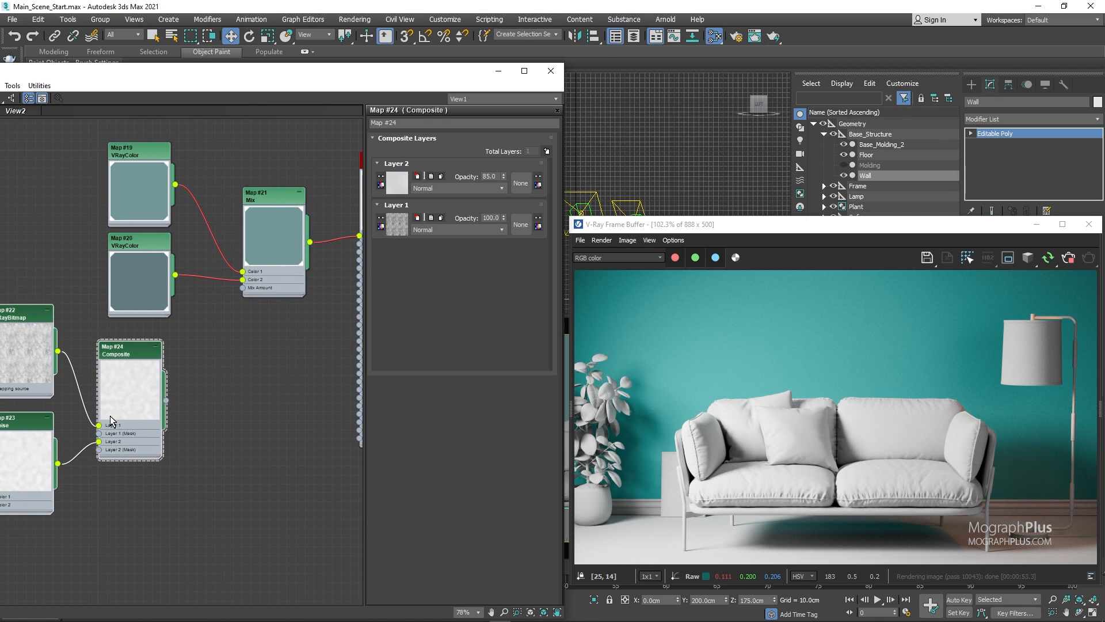
pyautogui.scroll(1, 252, 323)
pyautogui.moveTo(154, 404); pyautogui.dragTo(242, 277)
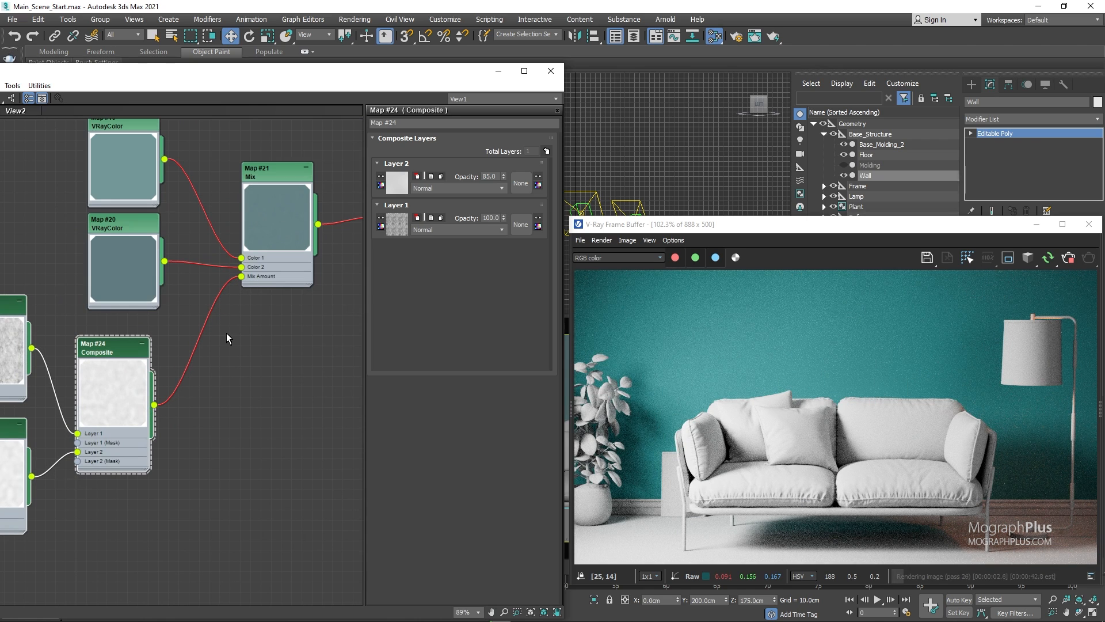
# Set the wall VRayMtl's Reflect color to white and switch its BRDF to Use roughness
pyautogui.scroll(-1, 215, 345)
pyautogui.moveTo(214, 346); pyautogui.dragTo(150, 350, button='middle')
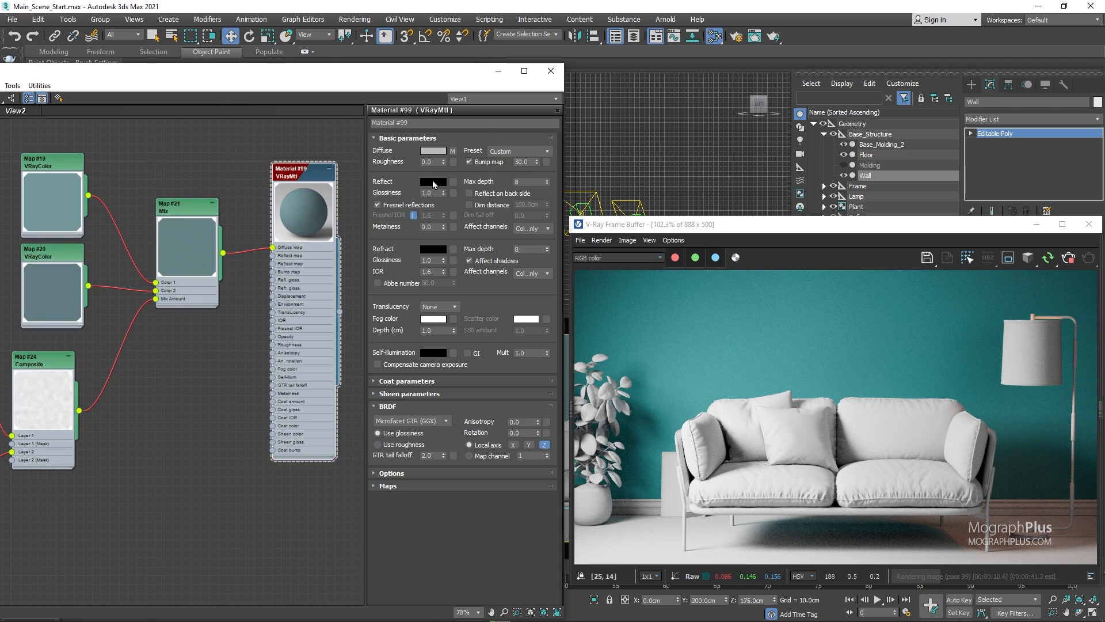
pyautogui.click(433, 182)
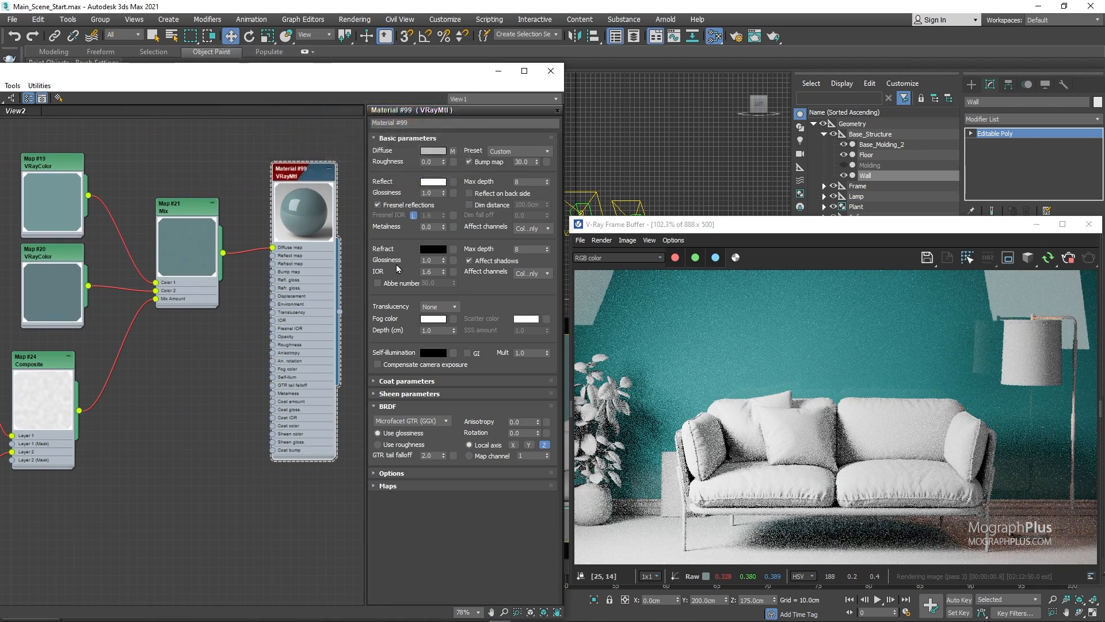
pyautogui.click(426, 177)
pyautogui.click(388, 444)
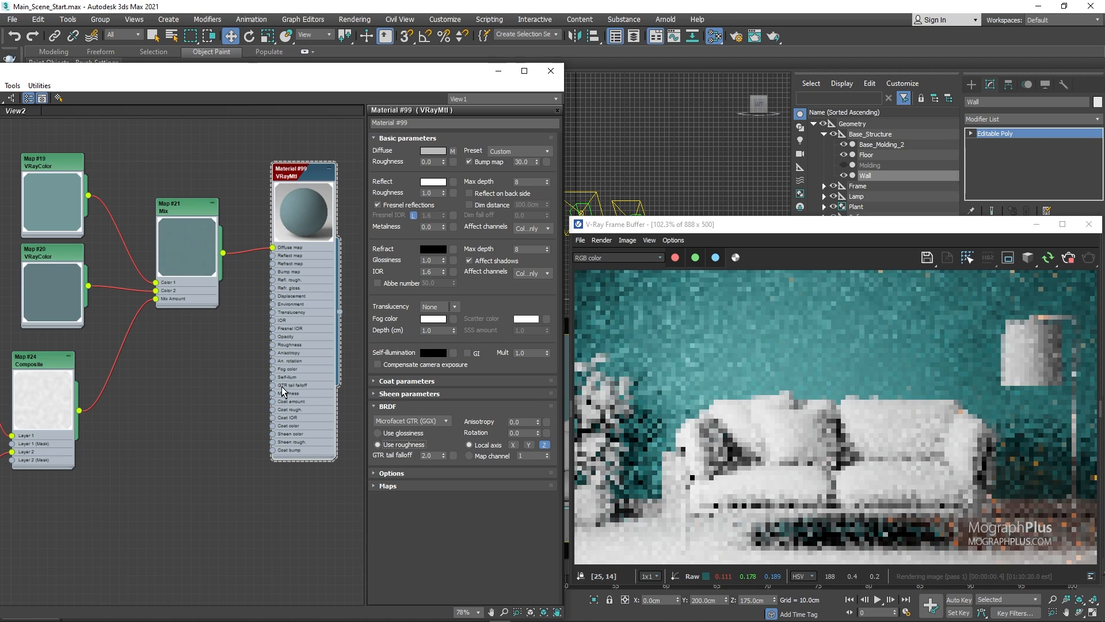
# Duplicate the Composite map with its connections below the original and set the copy's Layer 2 opacity to 55
pyautogui.moveTo(181, 349); pyautogui.dragTo(254, 299, button='middle')
pyautogui.moveTo(148, 301)
pyautogui.keyDown('shift'); pyautogui.mouseDown()
pyautogui.moveTo(143, 435)
pyautogui.moveTo(148, 427)
pyautogui.mouseUp(); pyautogui.keyUp('shift')
pyautogui.doubleClick(149, 427)
pyautogui.moveTo(202, 384); pyautogui.dragTo(171, 381, button='middle')
pyautogui.scroll(3, 98, 434)
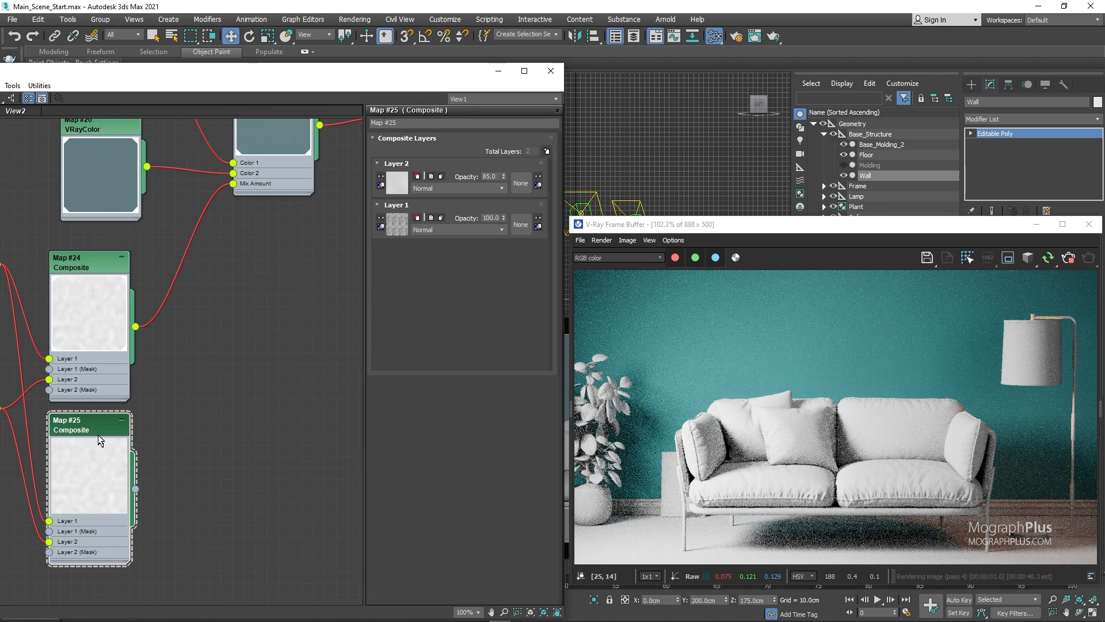
pyautogui.doubleClick(491, 178)
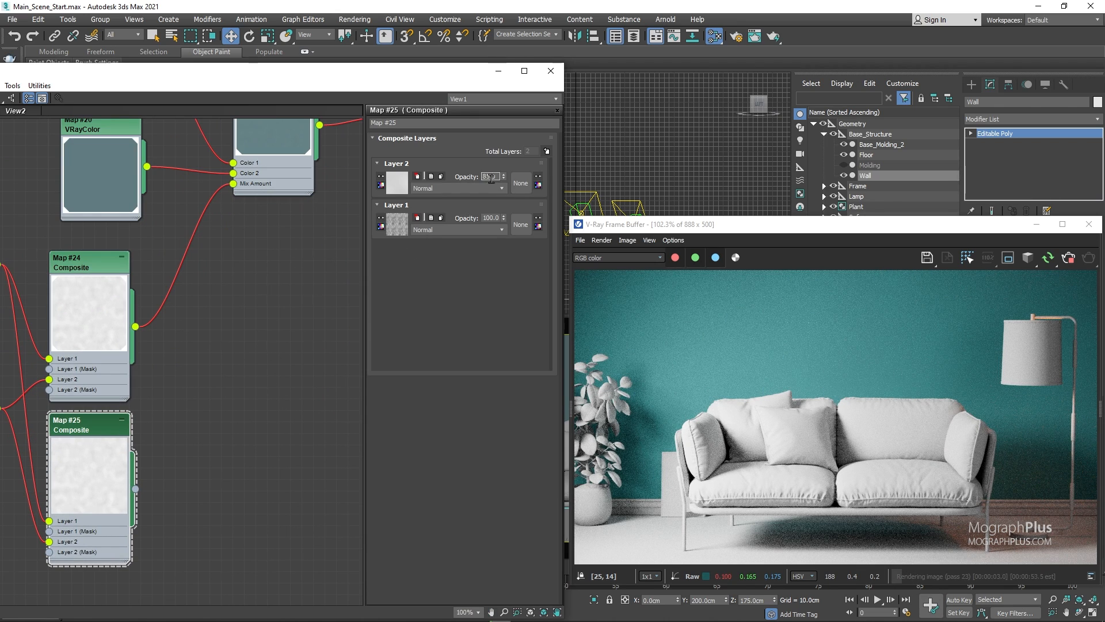
pyautogui.press('Return')
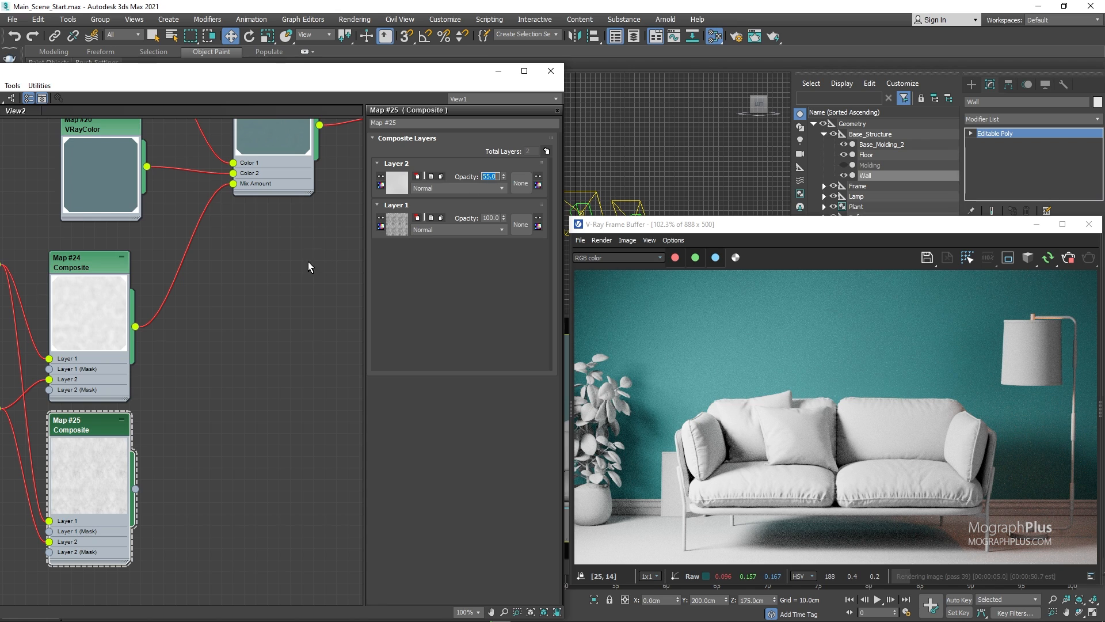
pyautogui.scroll(6, 85, 488)
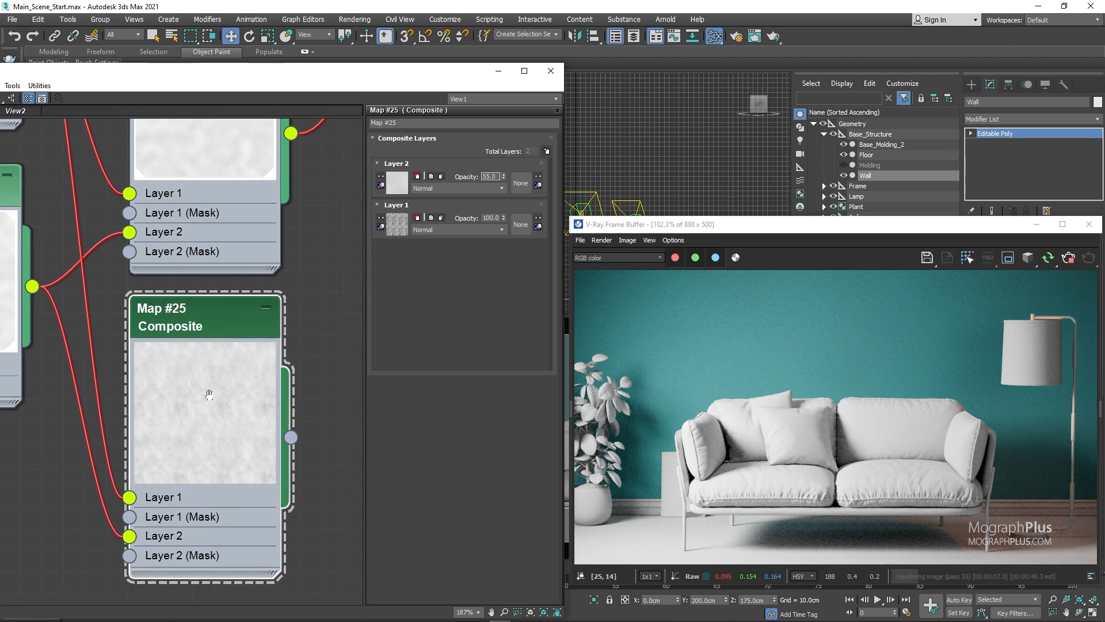
pyautogui.moveTo(178, 502); pyautogui.dragTo(116, 465, button='middle')
pyautogui.scroll(-4, 153, 346)
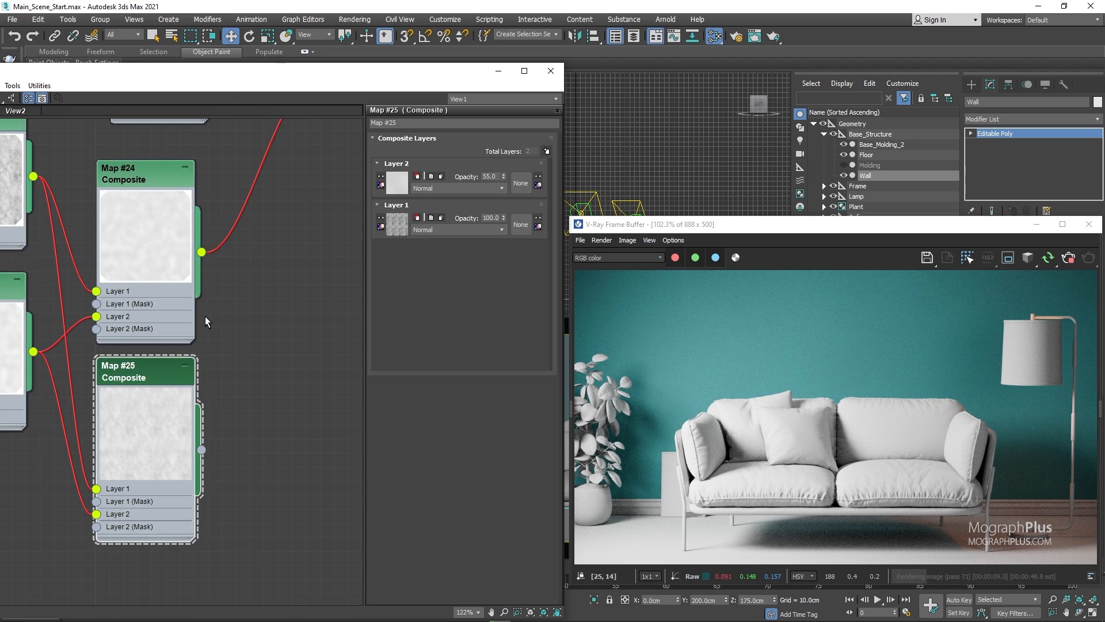
# Create an Output map fed by the duplicated Composite and enlarge its preview
pyautogui.moveTo(267, 275); pyautogui.dragTo(160, 401, button='middle')
pyautogui.scroll(-4, 161, 402)
pyautogui.scroll(1, 113, 505)
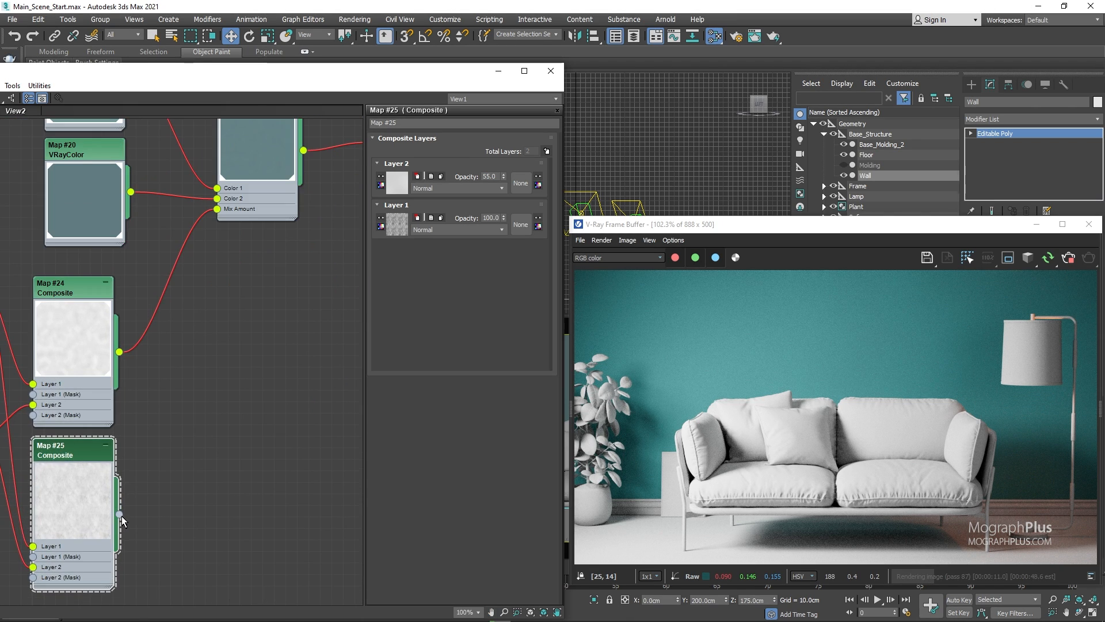
pyautogui.moveTo(155, 478); pyautogui.dragTo(306, 308)
pyautogui.click(292, 279)
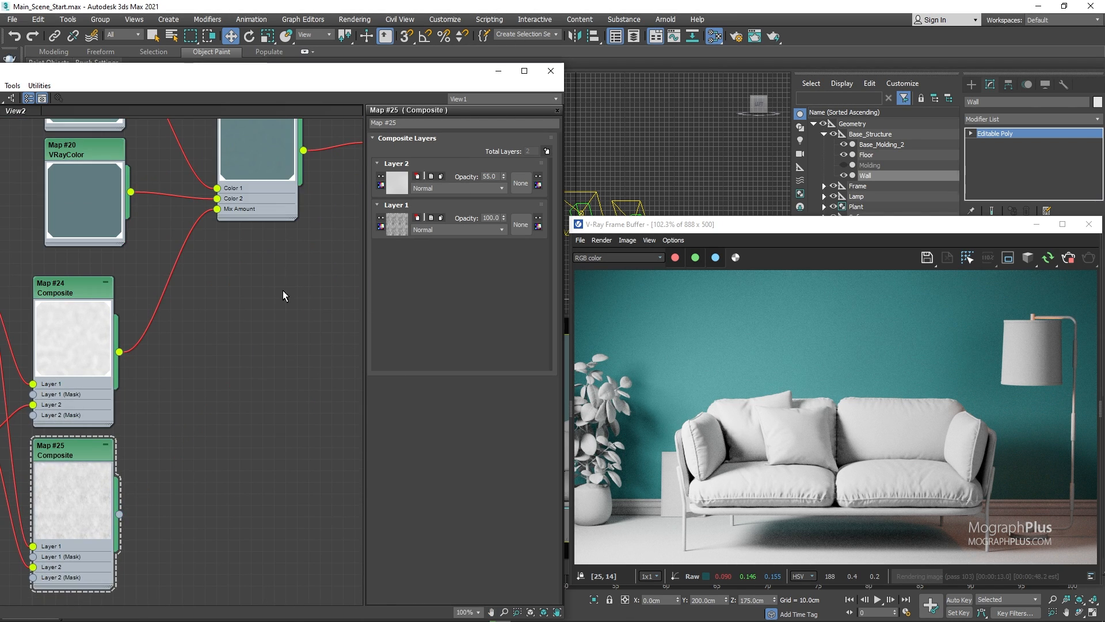
pyautogui.moveTo(120, 516); pyautogui.dragTo(250, 366)
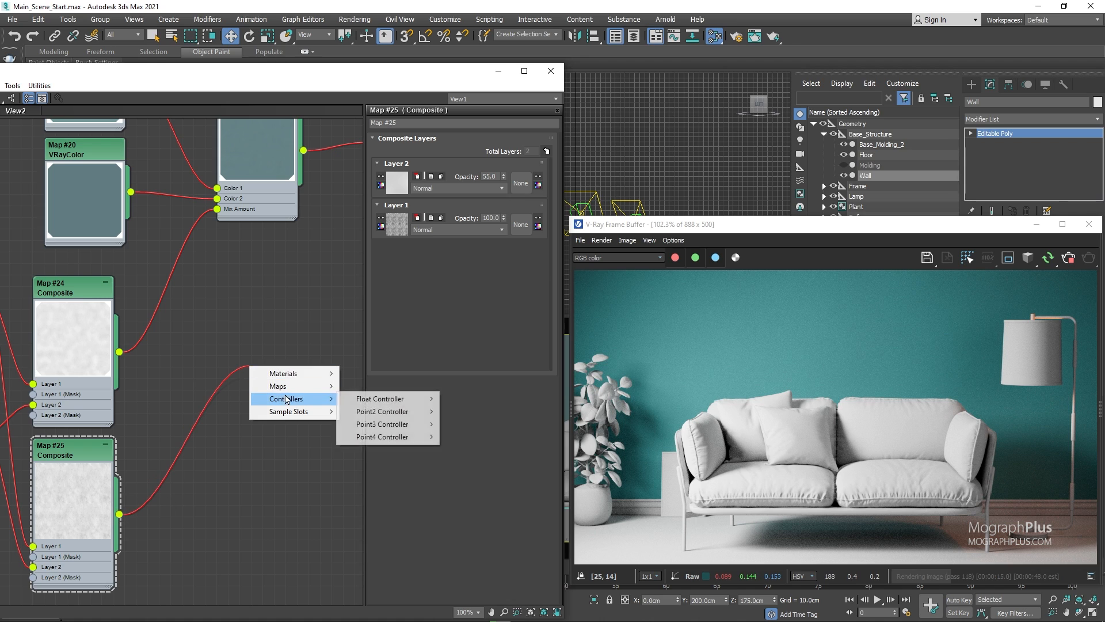
pyautogui.moveTo(287, 386)
pyautogui.moveTo(393, 400)
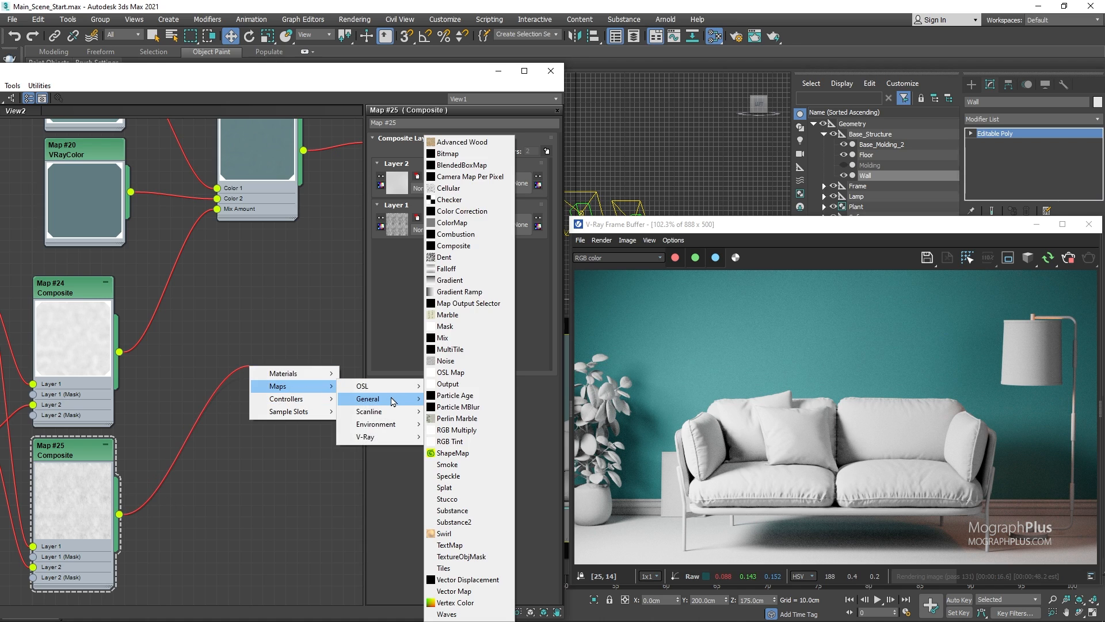
pyautogui.click(463, 387)
pyautogui.doubleClick(215, 372)
# Move the Output node below the Mix map and connect it to the VRayMtl's Refl. rough. input
pyautogui.moveTo(228, 324); pyautogui.dragTo(98, 399, button='middle')
pyautogui.moveTo(120, 435); pyautogui.dragTo(145, 361)
pyautogui.scroll(2, 148, 366)
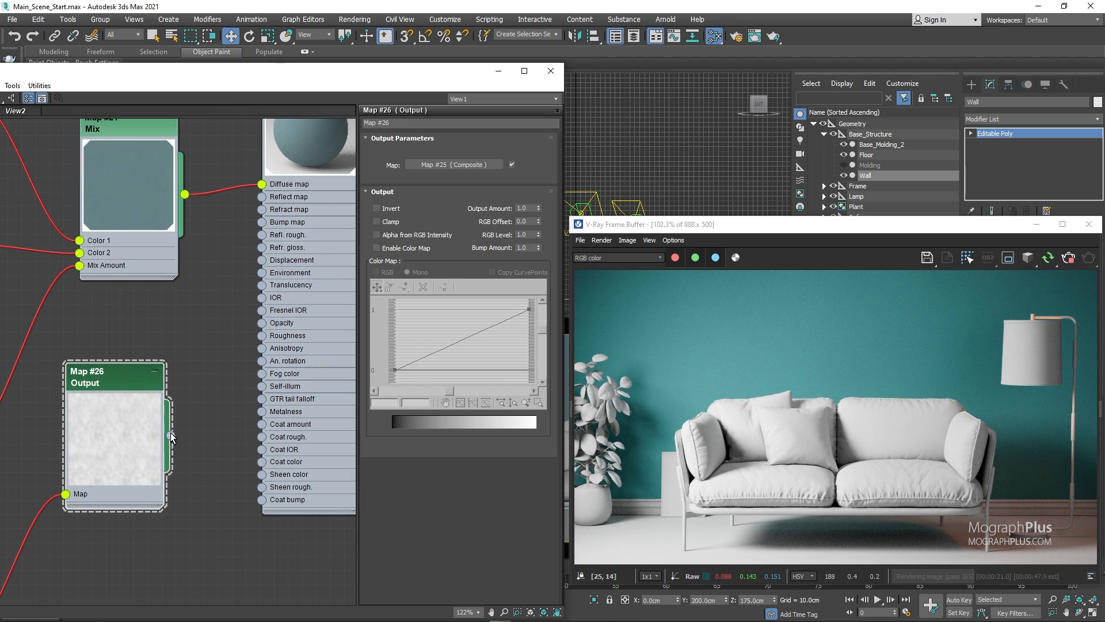
pyautogui.moveTo(171, 436); pyautogui.dragTo(263, 236)
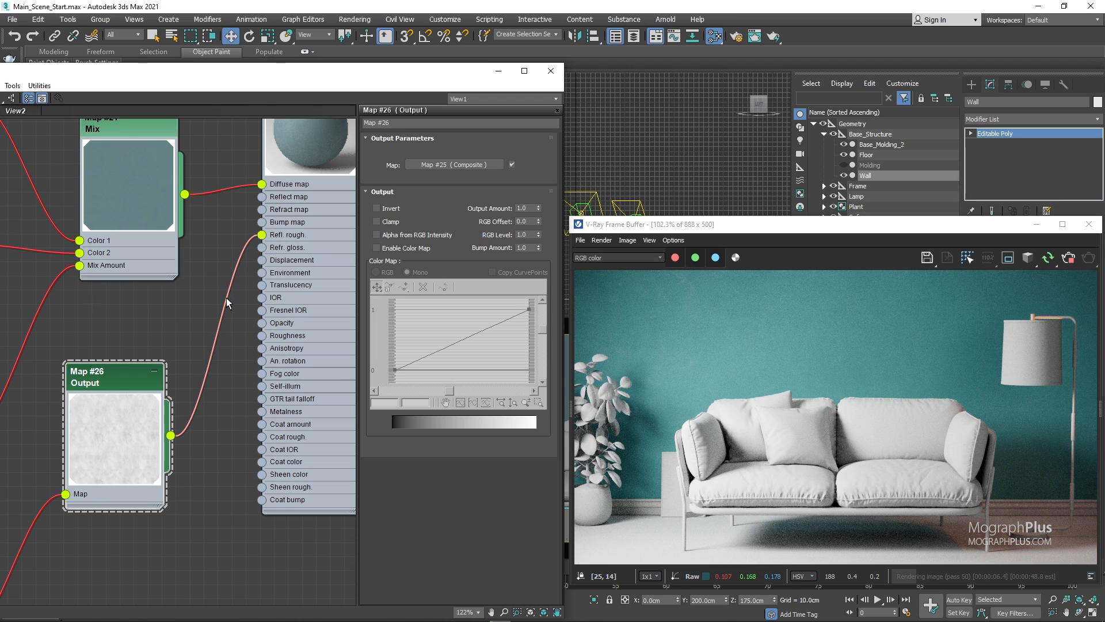
# Enable the Output map's color map and set its curve's start point to 0.6 and end point to 0.33
pyautogui.click(377, 247)
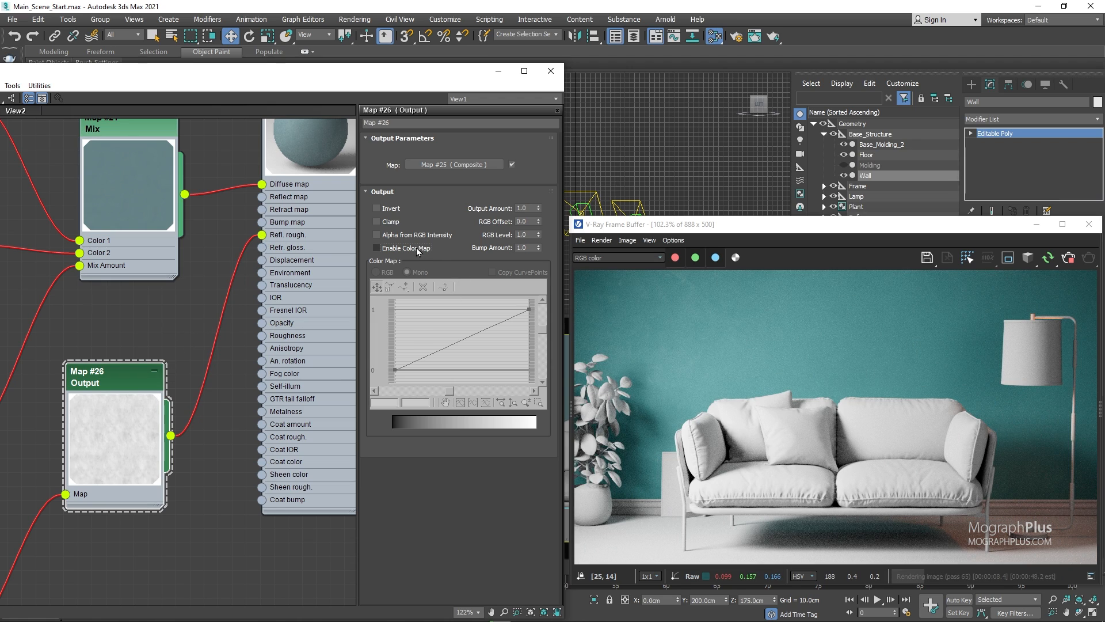
pyautogui.click(443, 405)
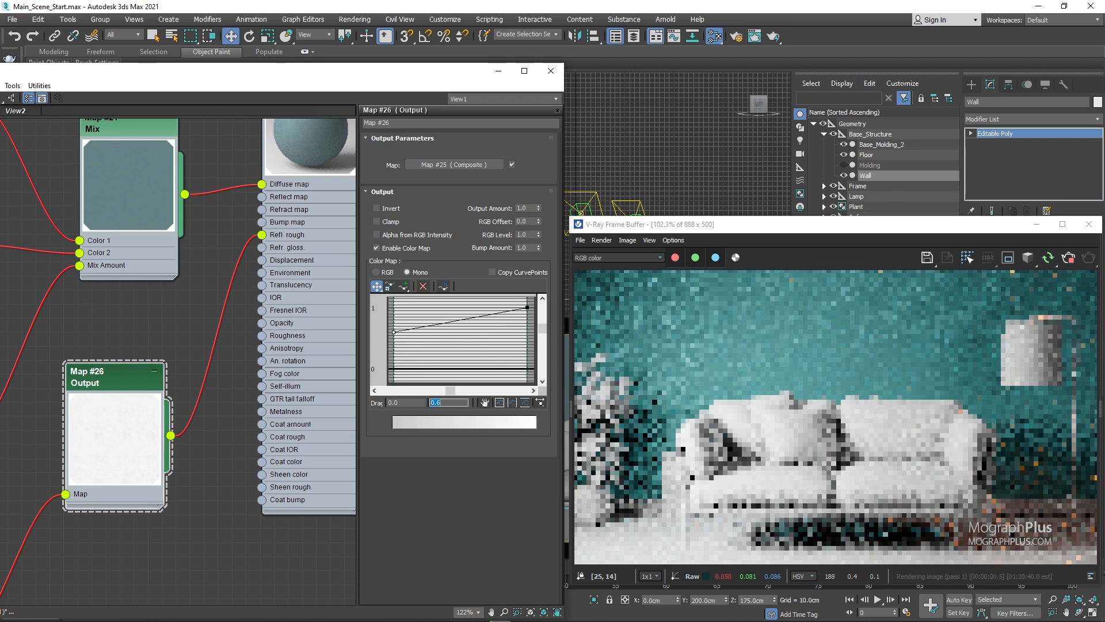
pyautogui.moveTo(520, 300); pyautogui.dragTo(536, 311)
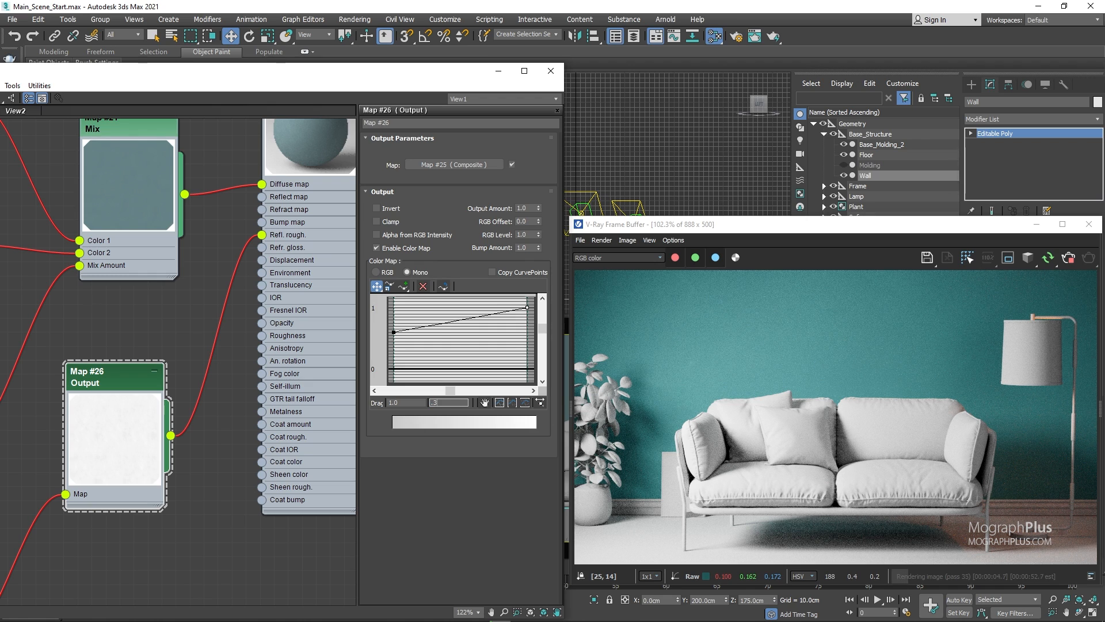
pyautogui.write('3')
pyautogui.press('Return')
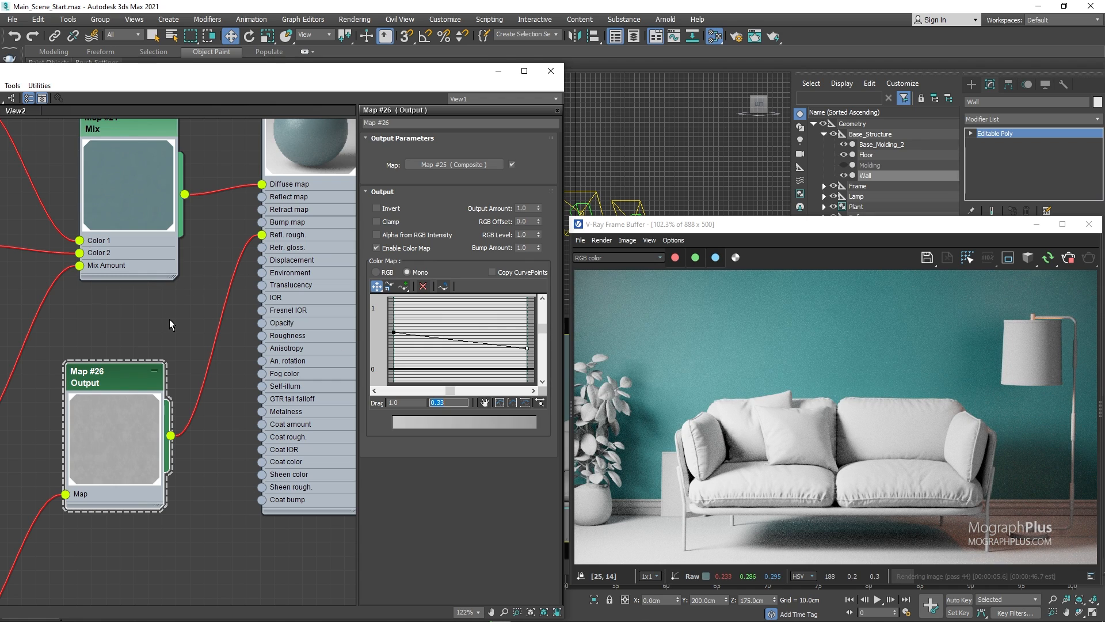
# Create a new VRayMtl in the empty node space below the wall material's network
pyautogui.scroll(-5, 170, 319)
pyautogui.moveTo(144, 315); pyautogui.dragTo(165, 274, button='middle')
pyautogui.scroll(-2, 116, 341)
pyautogui.moveTo(110, 361); pyautogui.dragTo(169, 253, button='middle')
pyautogui.moveTo(259, 432); pyautogui.dragTo(194, 346, button='middle')
pyautogui.rightClick(194, 346)
pyautogui.moveTo(242, 354)
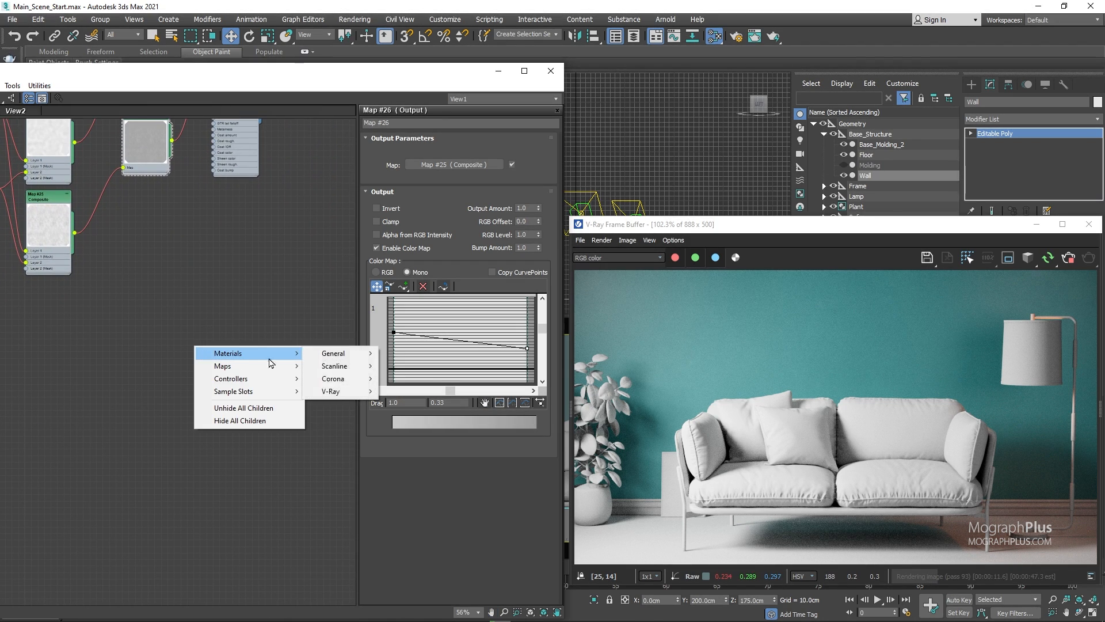
pyautogui.moveTo(339, 391)
pyautogui.click(440, 255)
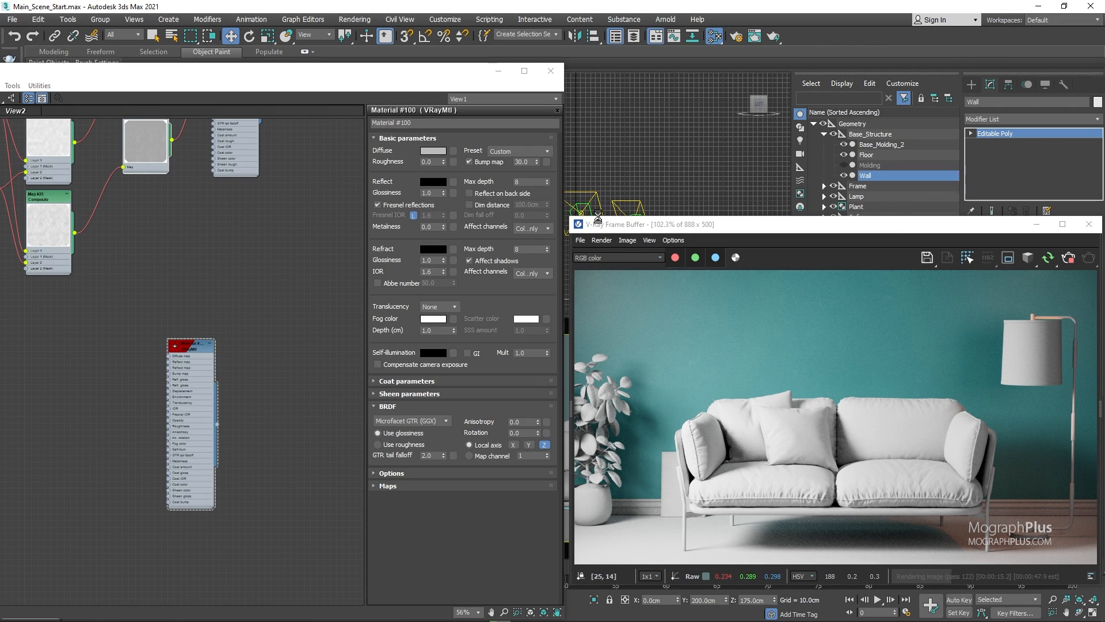
# Select the Floor object, assign the new VRayMtl to it, and enlarge the material's preview
pyautogui.click(872, 155)
pyautogui.scroll(1, 167, 379)
pyautogui.moveTo(135, 361); pyautogui.dragTo(178, 308, button='middle')
pyautogui.scroll(1, 178, 309)
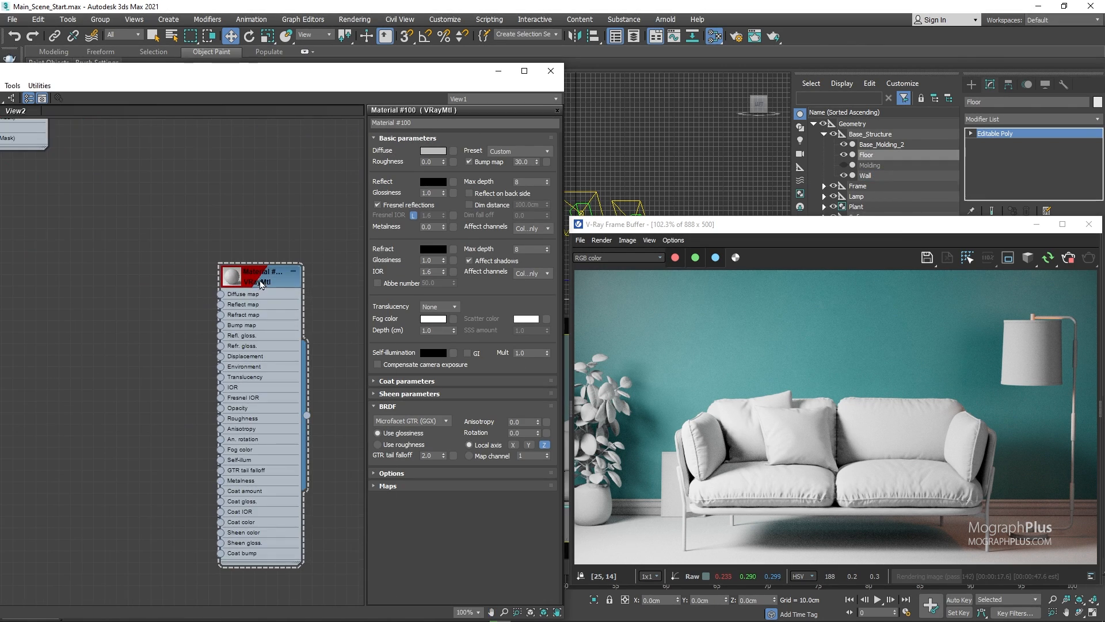
pyautogui.rightClick(260, 280)
pyautogui.click(286, 300)
pyautogui.doubleClick(232, 280)
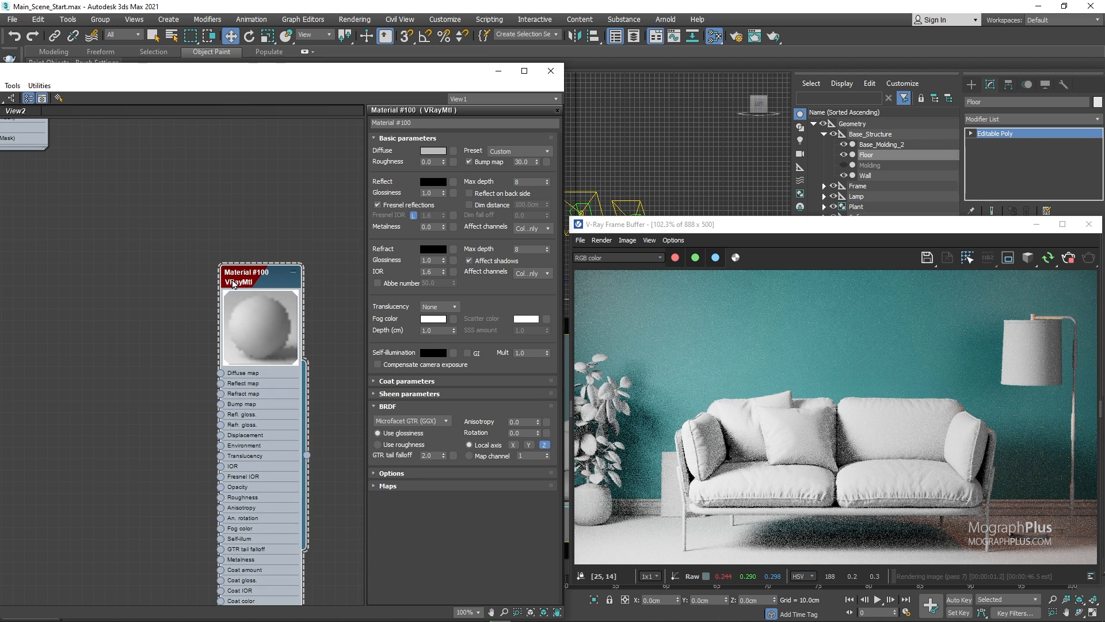
# Move the floor material node up, switch its BRDF to Use roughness, and frame the floor in the render
pyautogui.moveTo(266, 271); pyautogui.dragTo(300, 203)
pyautogui.click(403, 444)
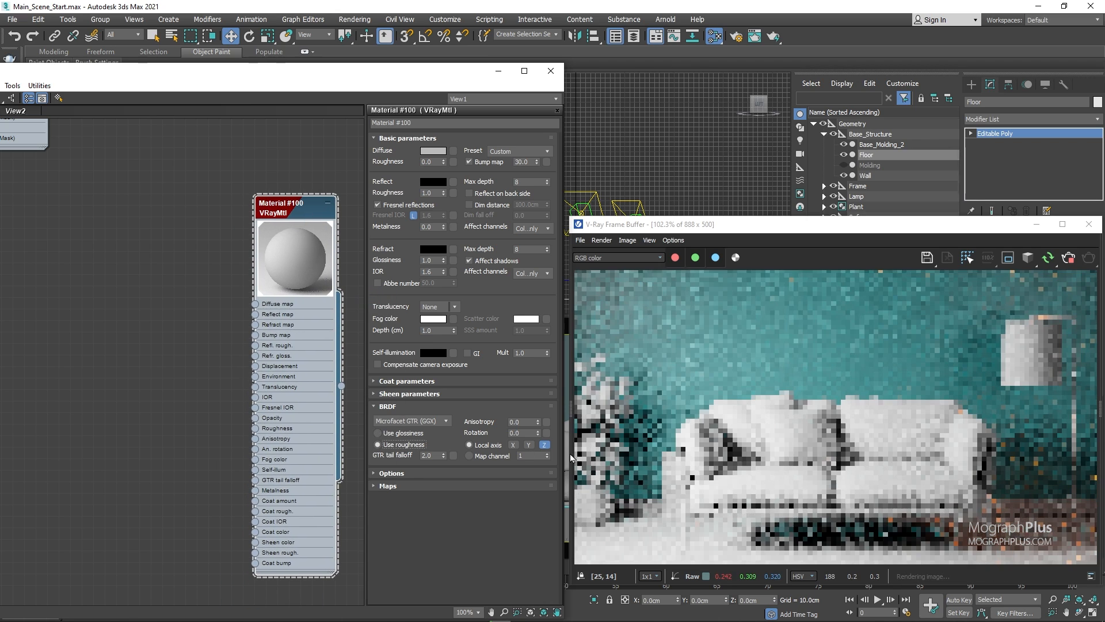
pyautogui.scroll(3, 658, 547)
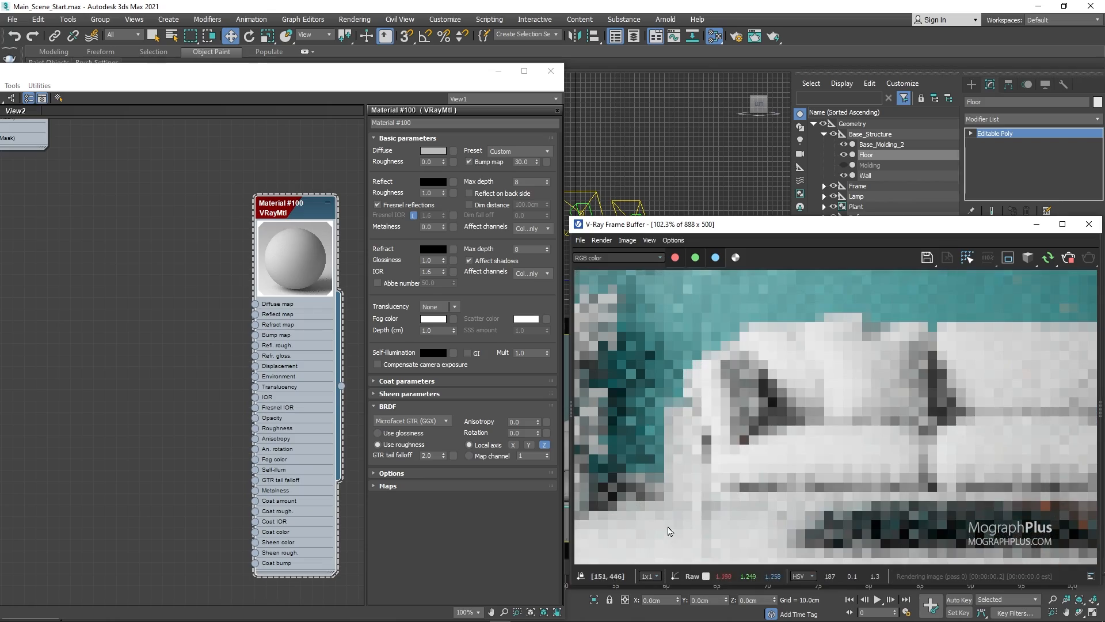
pyautogui.moveTo(670, 507); pyautogui.dragTo(725, 467, button='middle')
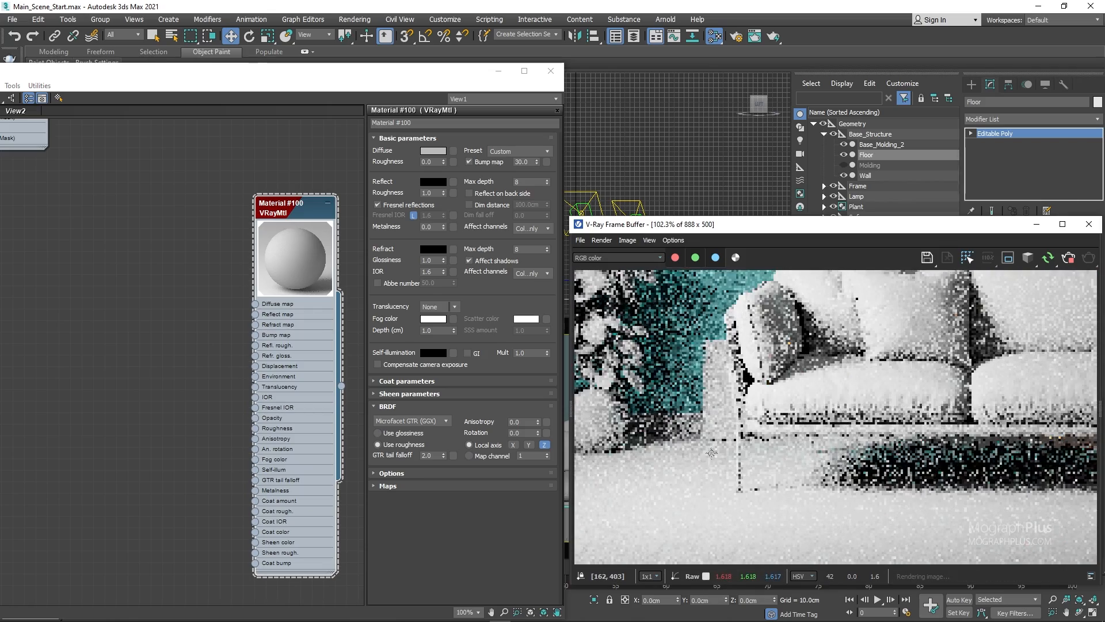
# Create a VRayBitmap loading wood_parquet_02_Albedo and connect it to the floor material's Diffuse map input
pyautogui.rightClick(119, 342)
pyautogui.moveTo(155, 367)
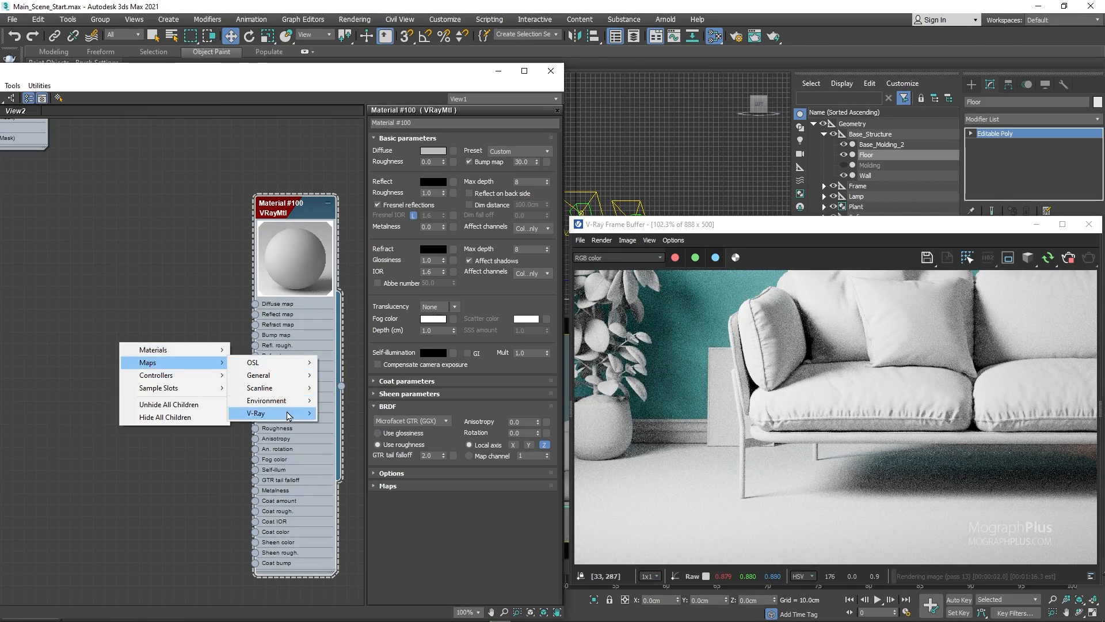
pyautogui.moveTo(265, 387)
pyautogui.click(346, 69)
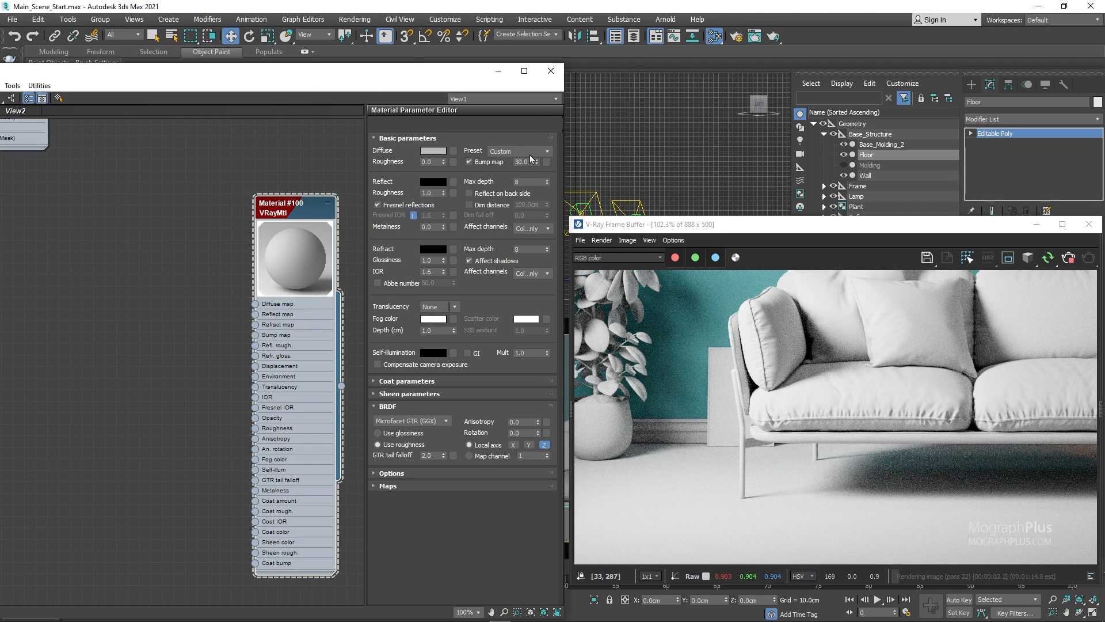
pyautogui.scroll(-10, 317, 258)
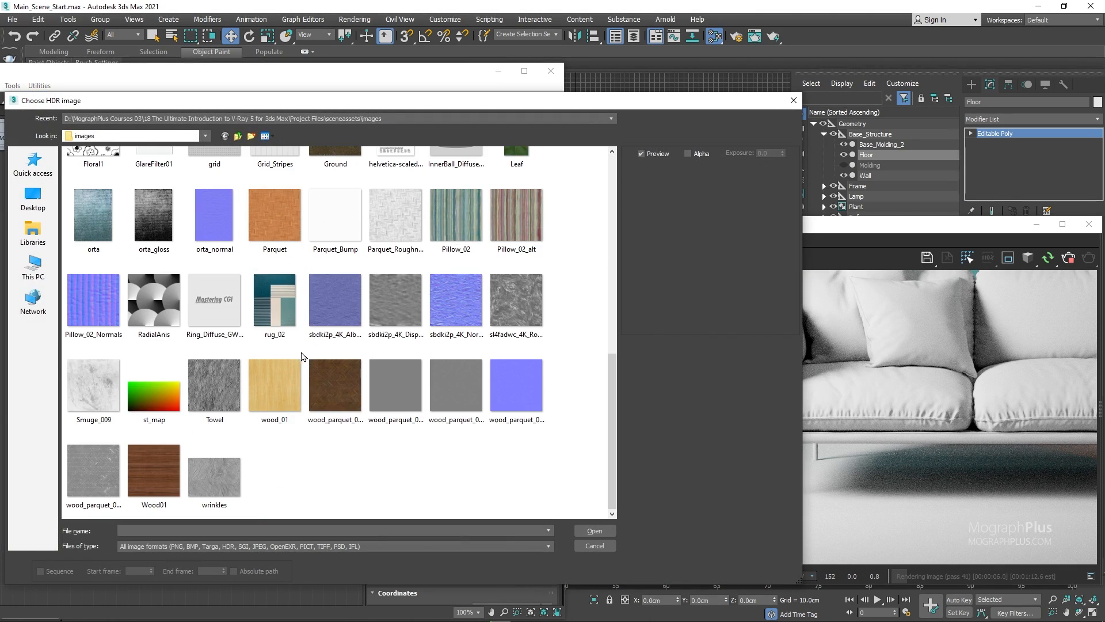
pyautogui.doubleClick(343, 388)
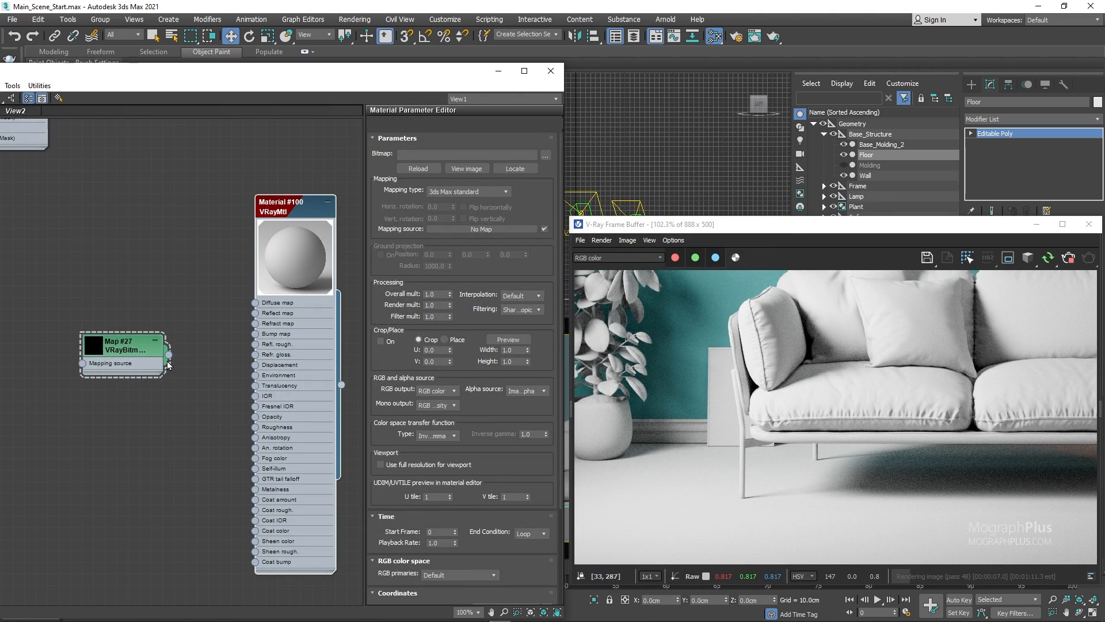
pyautogui.moveTo(169, 354); pyautogui.dragTo(255, 304)
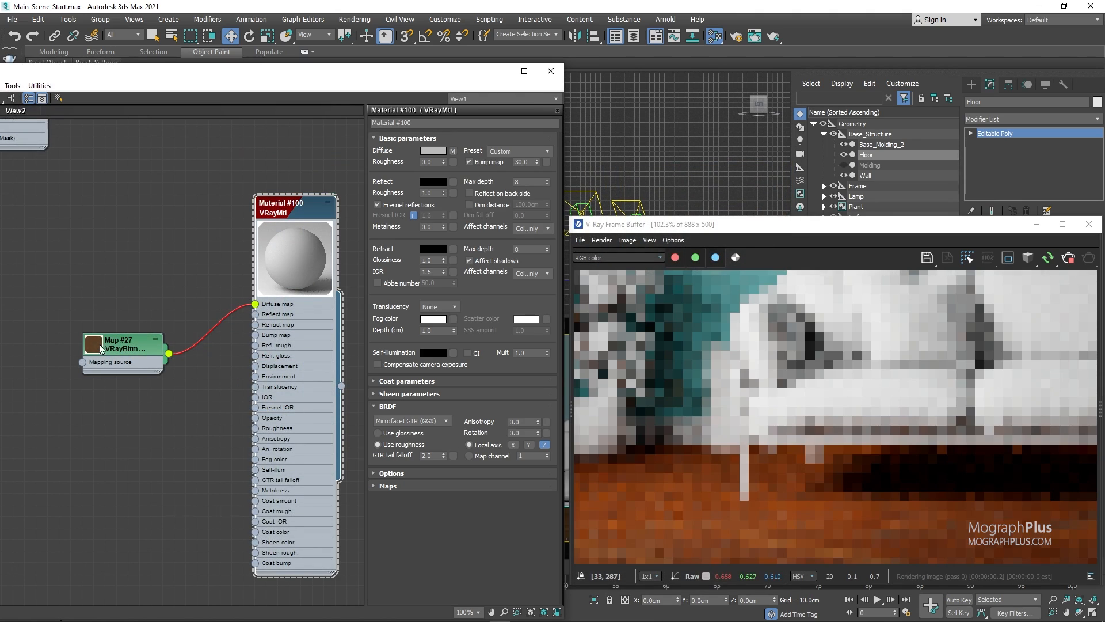
# Enlarge the albedo bitmap's preview, move the node up beside the material, and set its RGB primaries to sRGB primaries
pyautogui.doubleClick(94, 344)
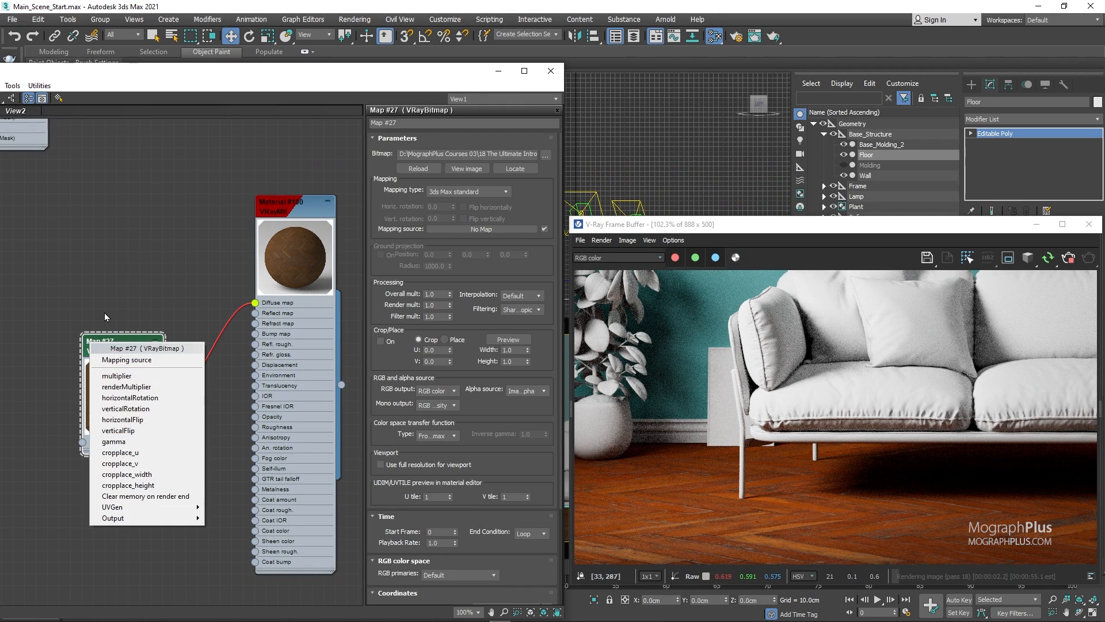
pyautogui.moveTo(122, 334); pyautogui.dragTo(123, 245)
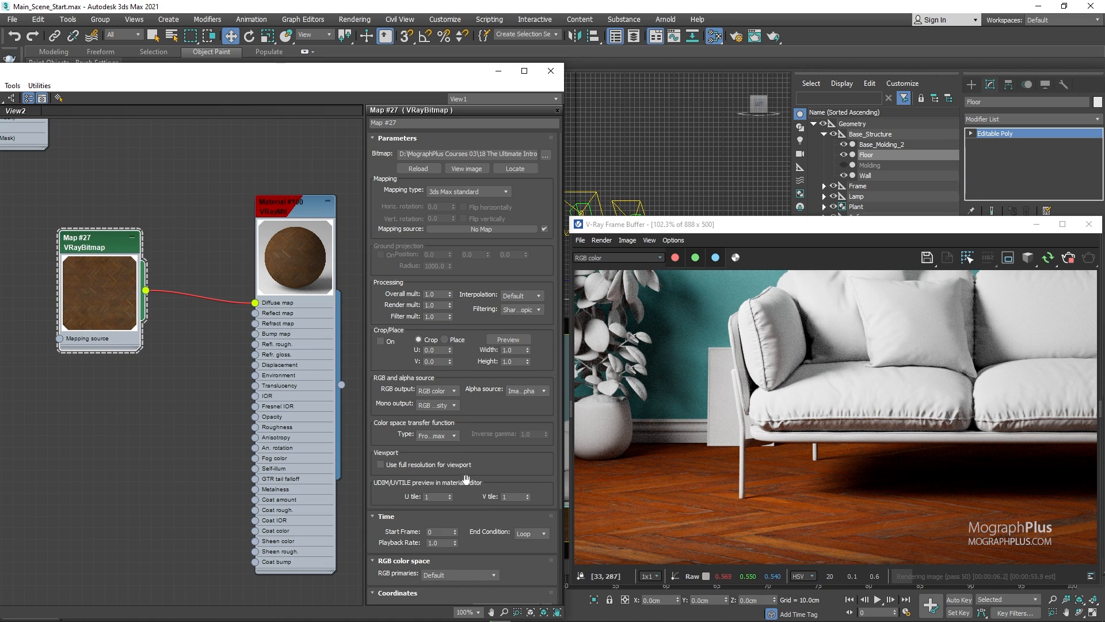
pyautogui.scroll(-2, 467, 478)
pyautogui.click(468, 526)
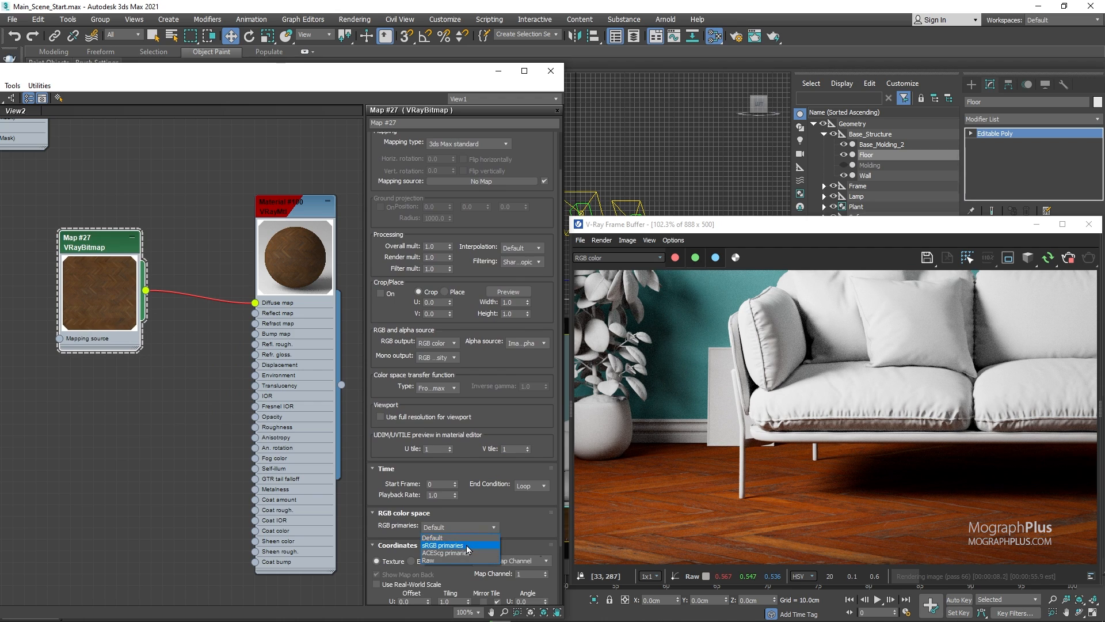
pyautogui.click(467, 547)
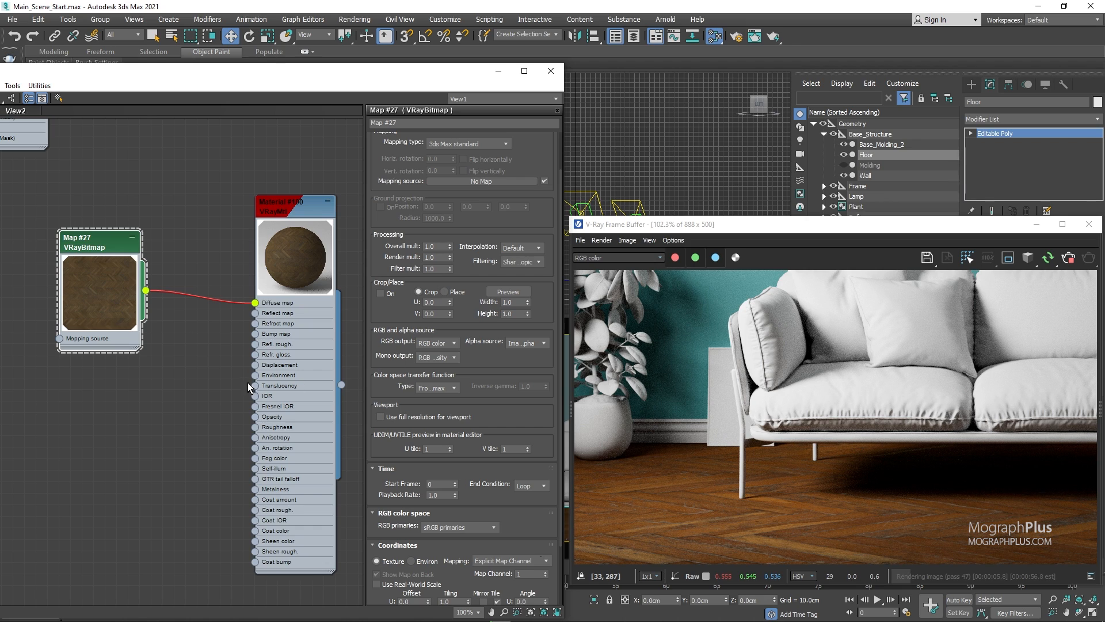
# Duplicate the albedo bitmap below the original, load the last grayscale wood_parquet texture into the copy, and align the two nodes
pyautogui.moveTo(165, 357); pyautogui.dragTo(162, 306, button='middle')
pyautogui.moveTo(76, 249)
pyautogui.keyDown('shift'); pyautogui.mouseDown()
pyautogui.moveTo(110, 409)
pyautogui.moveTo(103, 399)
pyautogui.mouseUp(); pyautogui.keyUp('shift')
pyautogui.doubleClick(102, 399)
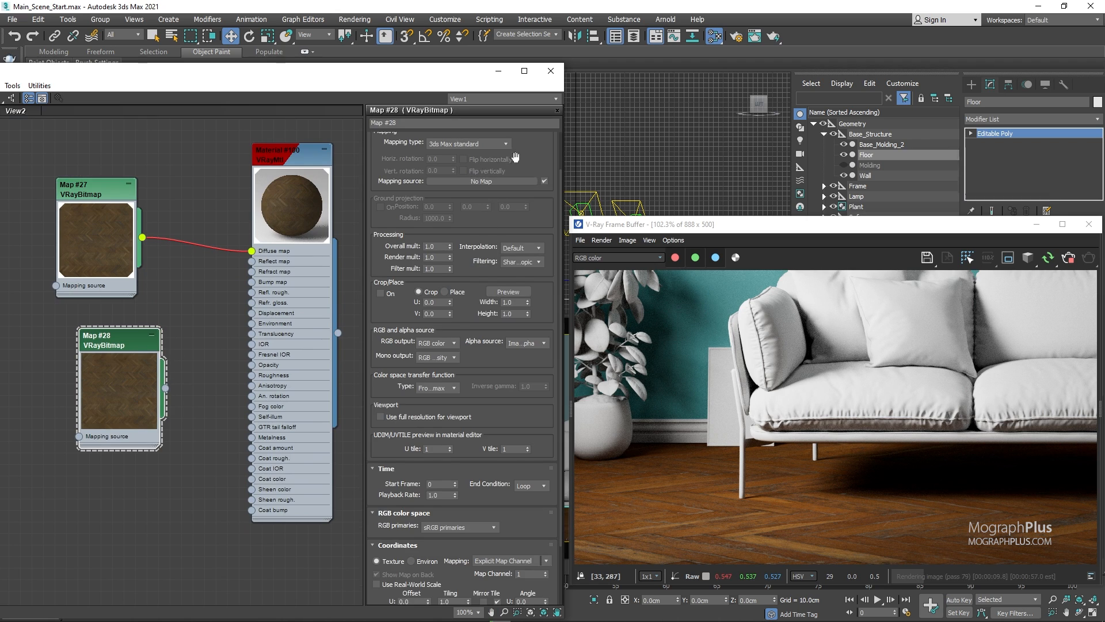
pyautogui.click(546, 156)
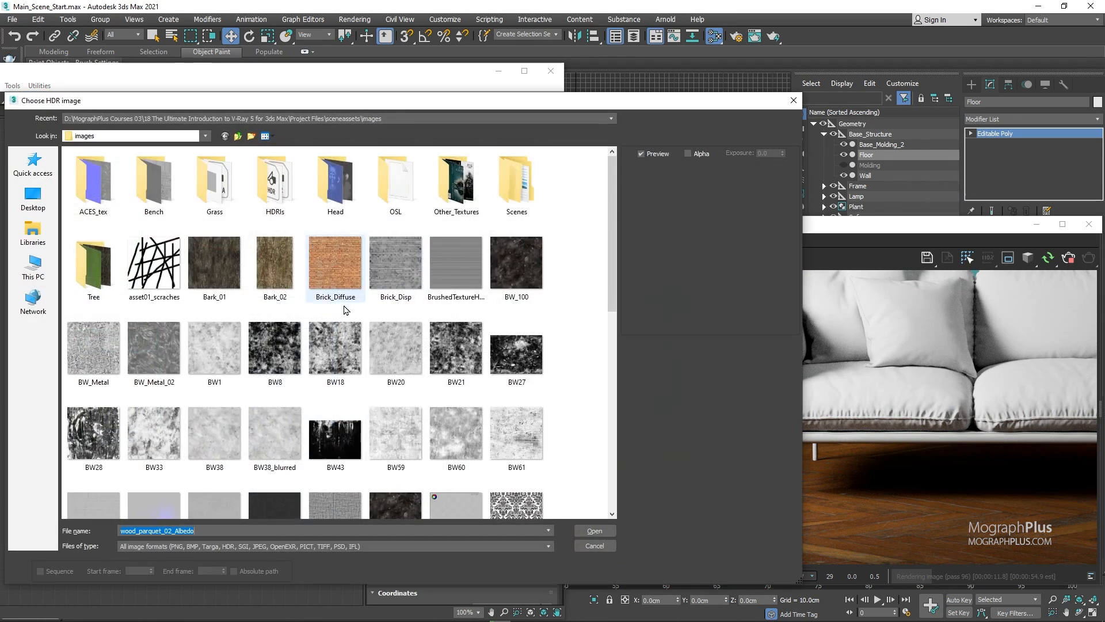
pyautogui.scroll(-5, 349, 355)
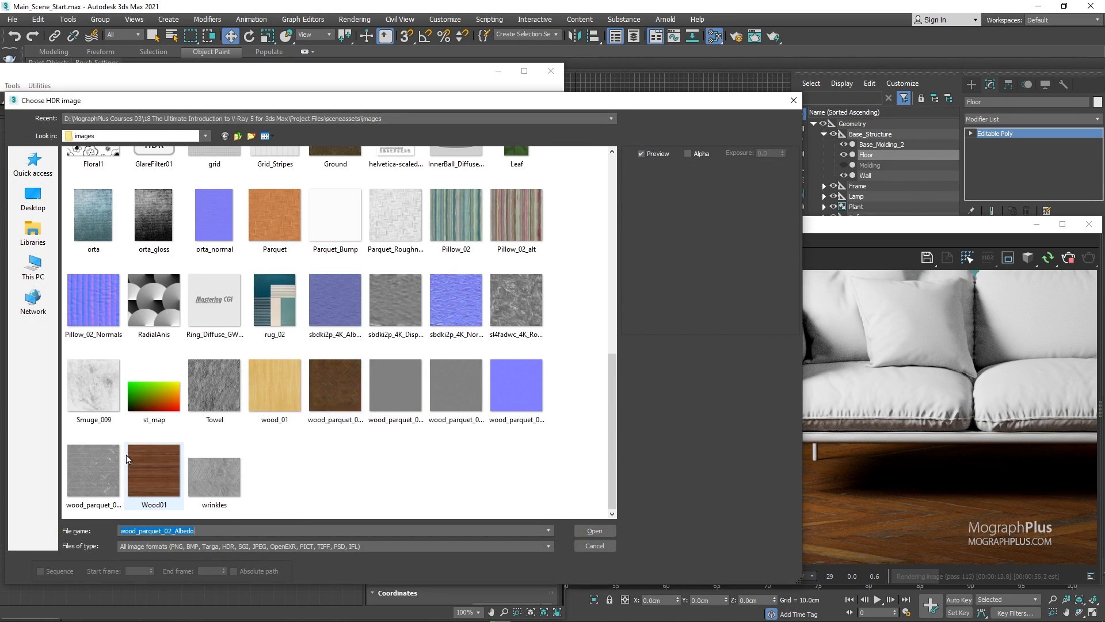
pyautogui.doubleClick(99, 467)
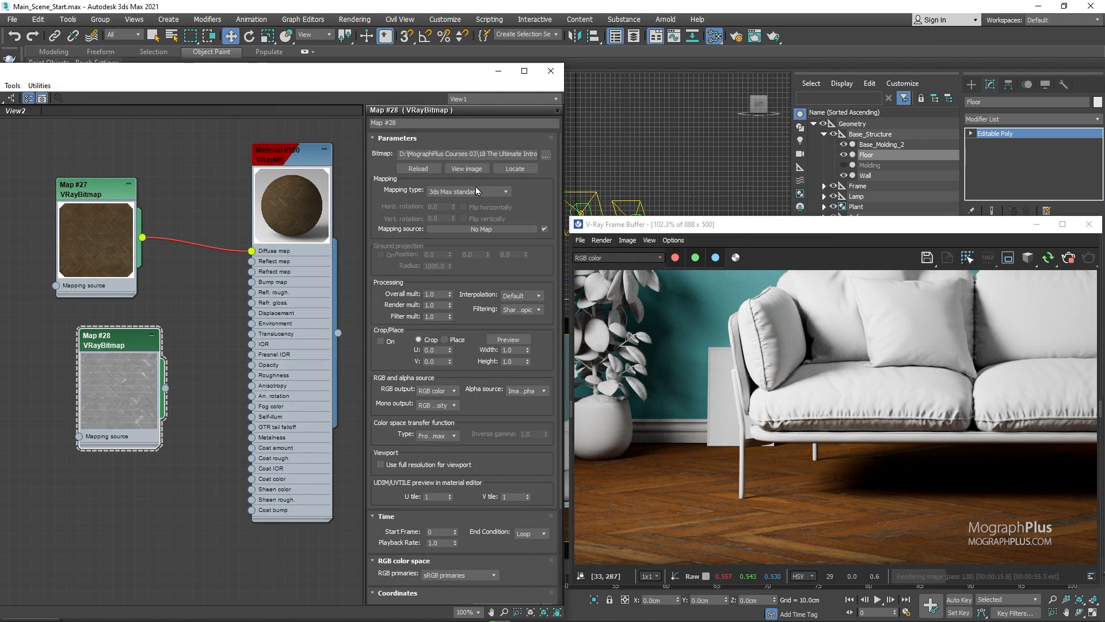
pyautogui.moveTo(106, 344); pyautogui.dragTo(83, 344)
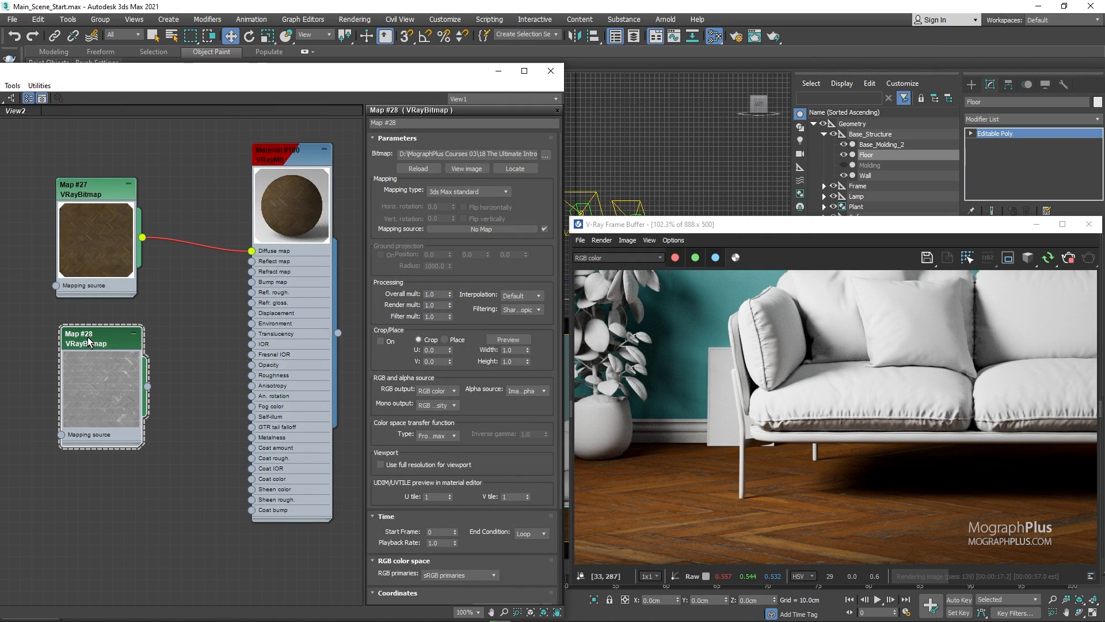
# View the duplicated bitmap's full image to examine the parquet texture's detail, and close the preview
pyautogui.click(467, 168)
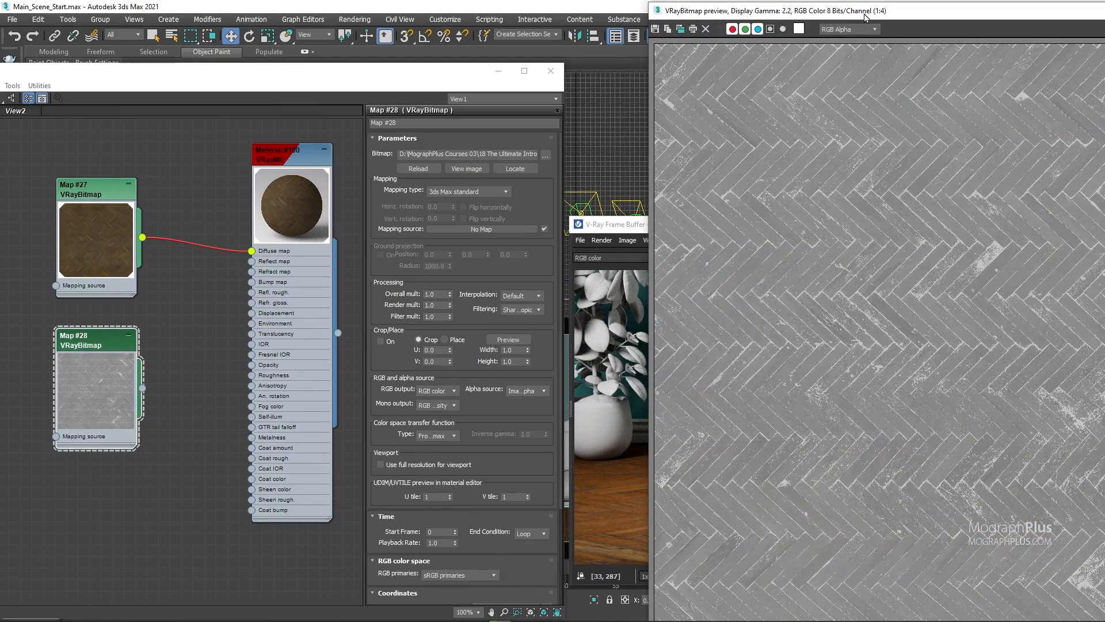
pyautogui.moveTo(865, 16); pyautogui.dragTo(573, 47)
pyautogui.click(936, 42)
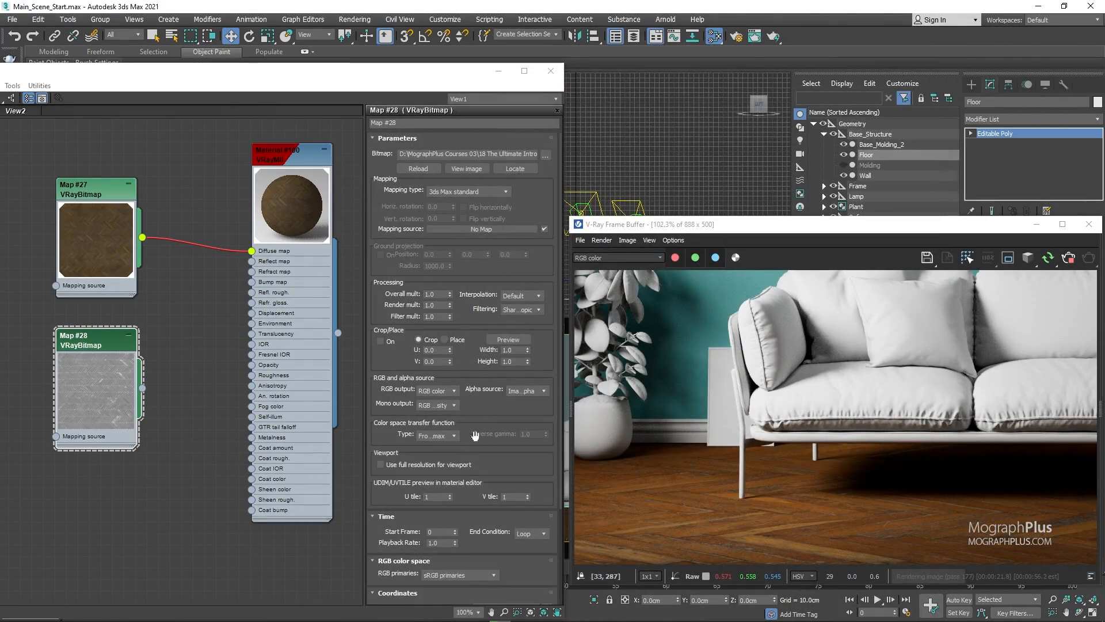
# Set the grayscale parquet bitmap's RGB primaries to Raw and connect it to the material's Refl. rough. input
pyautogui.scroll(-3, 475, 434)
pyautogui.click(473, 487)
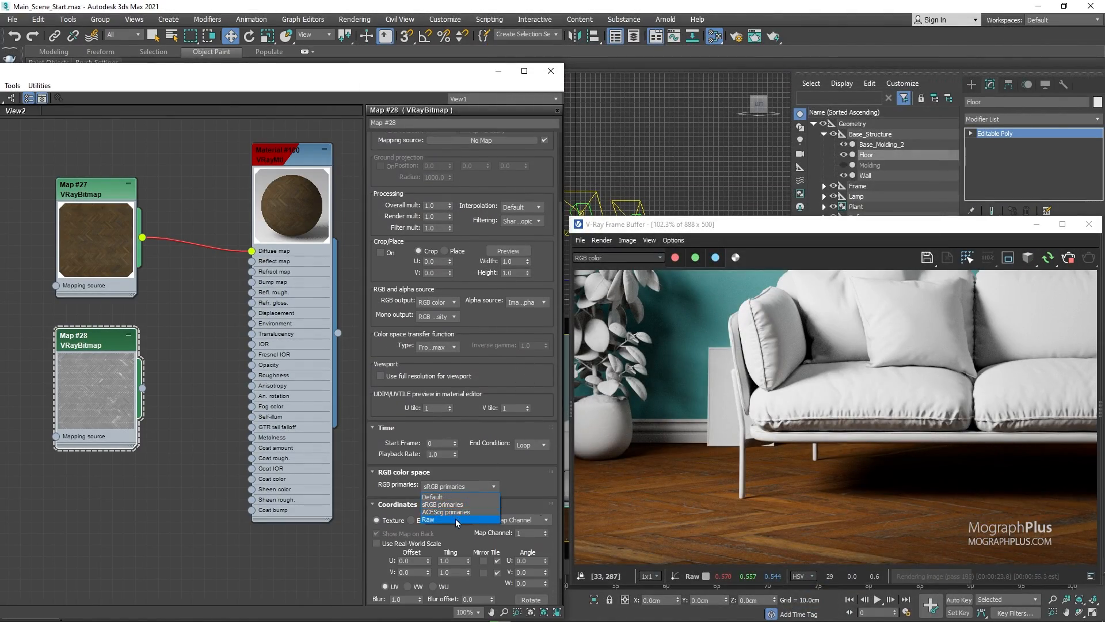
pyautogui.click(457, 520)
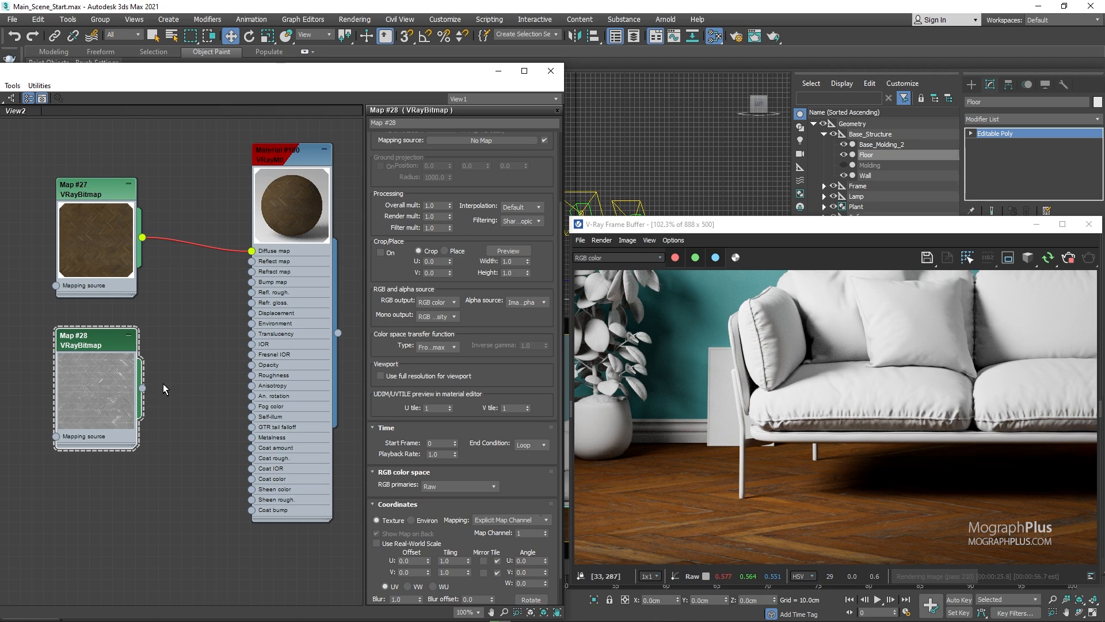
pyautogui.scroll(1, 182, 374)
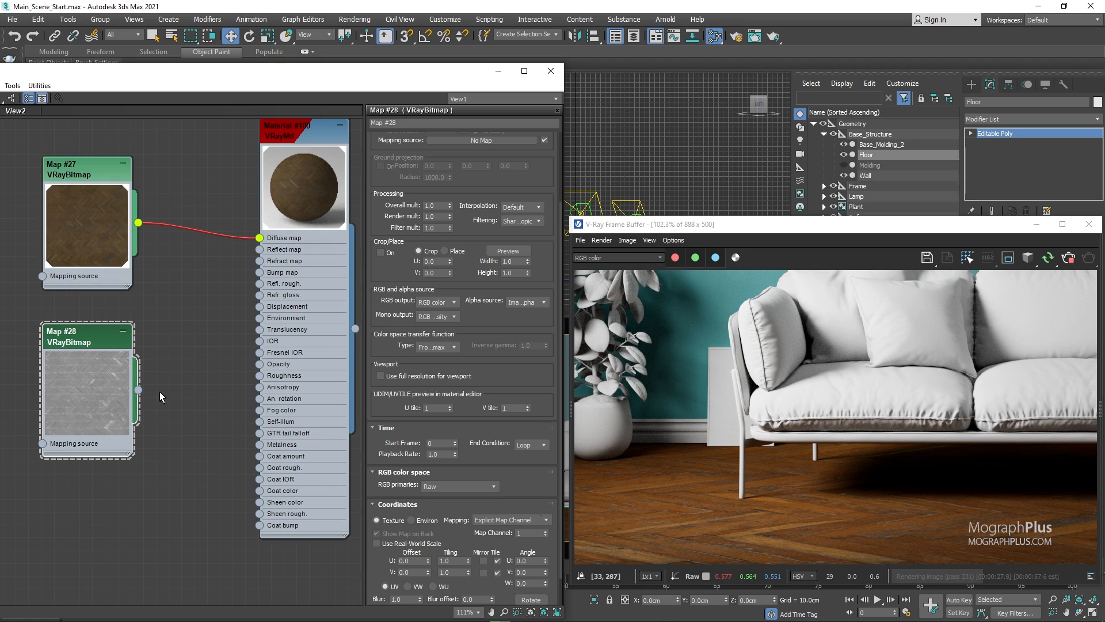
pyautogui.scroll(1, 153, 390)
pyautogui.moveTo(137, 390); pyautogui.dragTo(271, 275)
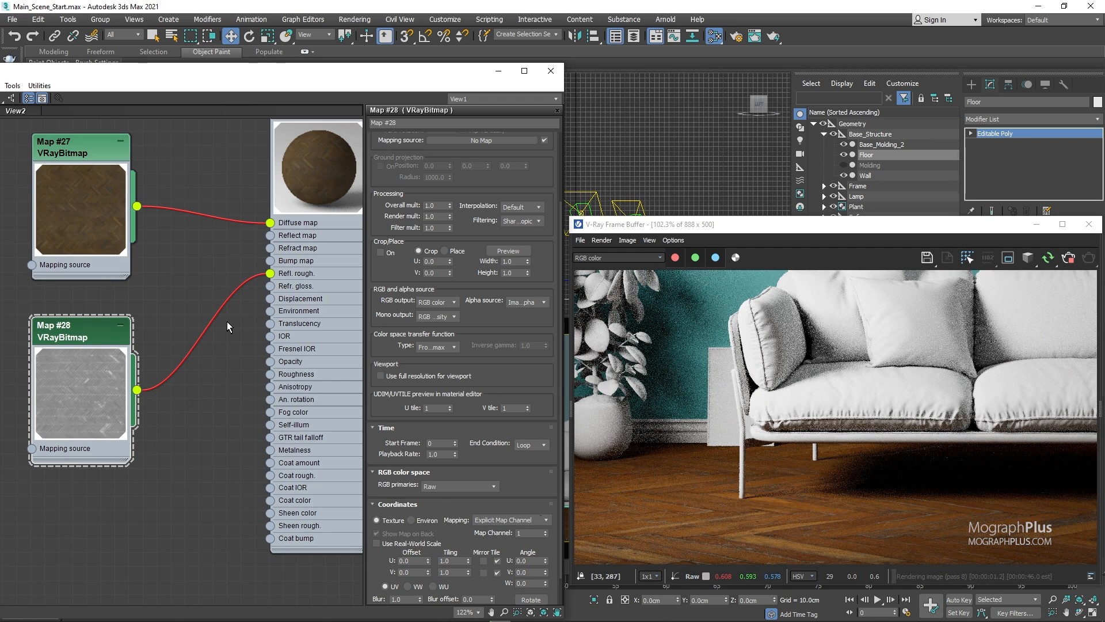
# Set the floor material's Reflect color to pure white
pyautogui.click(308, 171)
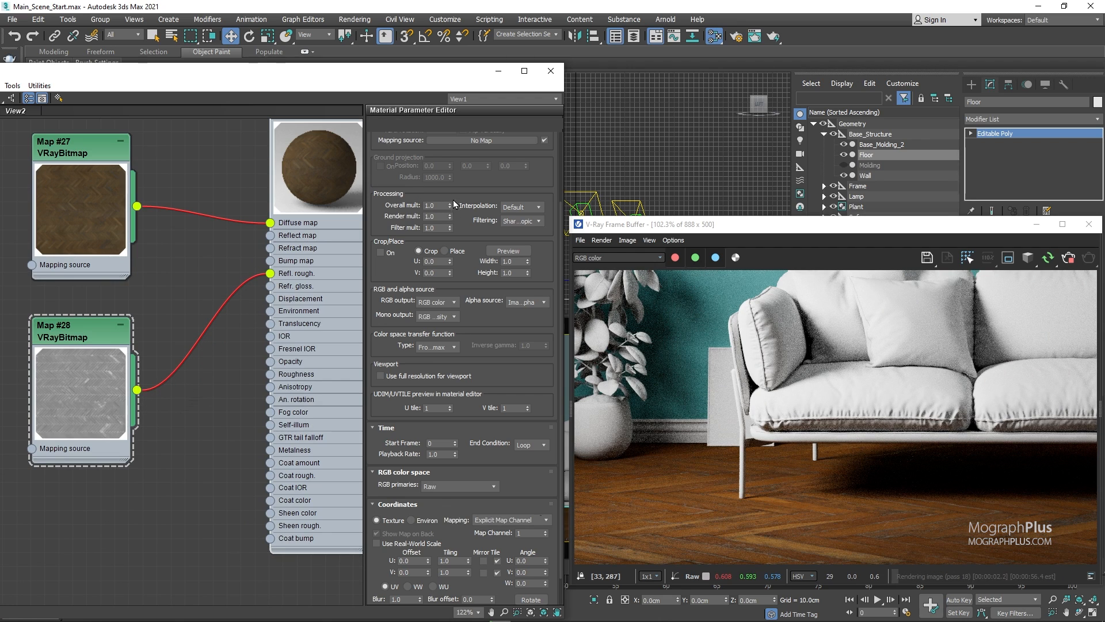
pyautogui.click(441, 181)
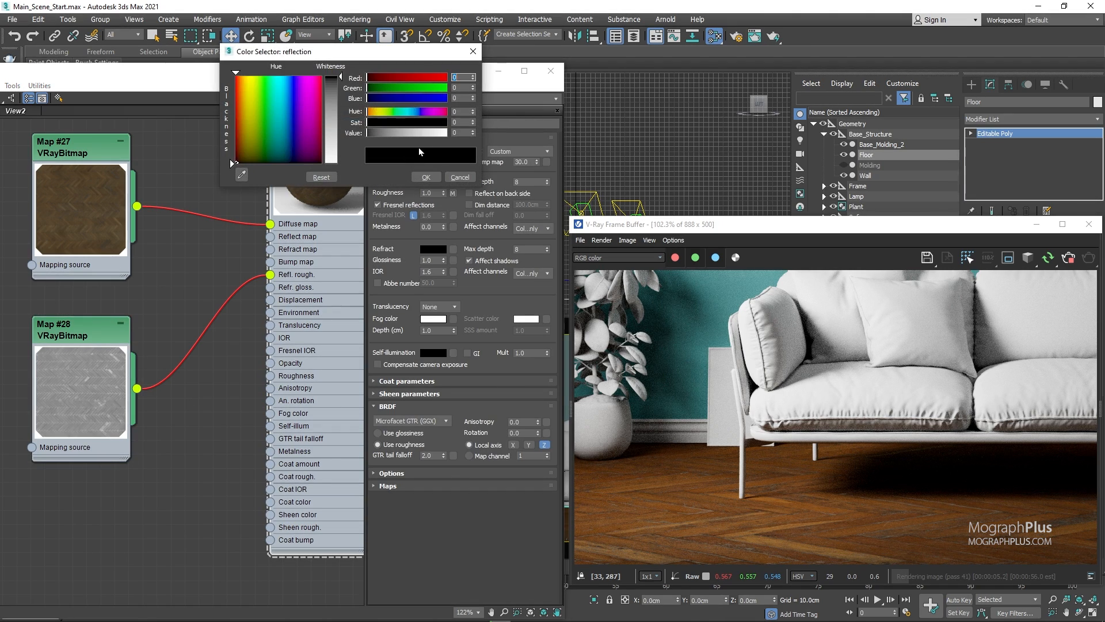
pyautogui.moveTo(433, 134); pyautogui.dragTo(467, 137)
pyautogui.click(426, 177)
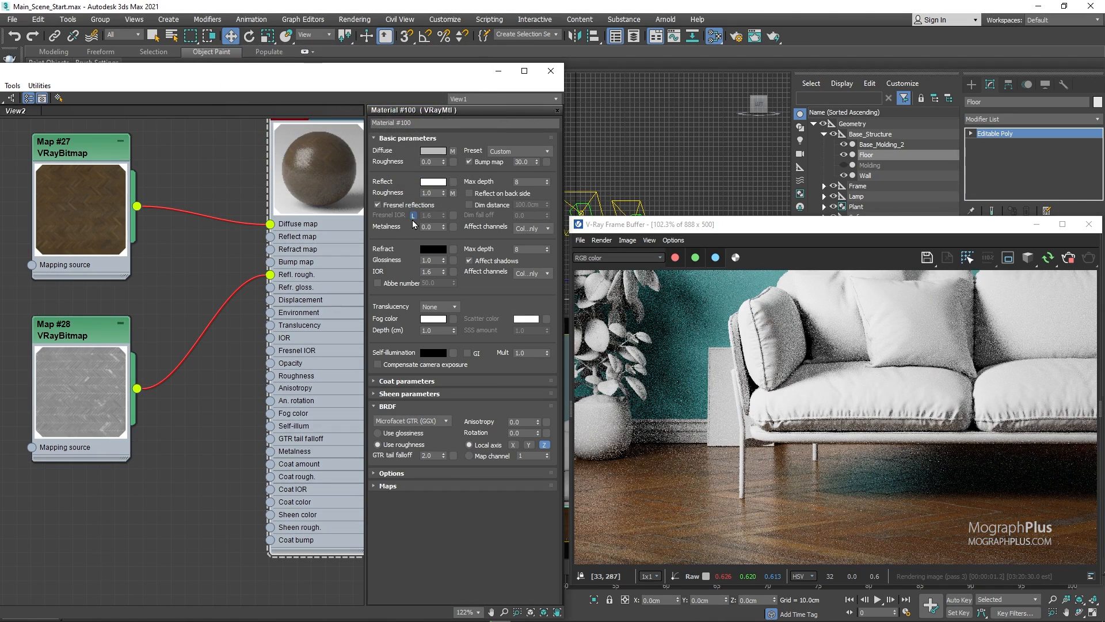
# Create a VRayNormalMap below the bitmaps, connect it to the floor material's Bump map input, and enlarge its preview
pyautogui.scroll(-2, 154, 303)
pyautogui.moveTo(150, 394); pyautogui.dragTo(155, 335, button='middle')
pyautogui.rightClick(147, 381)
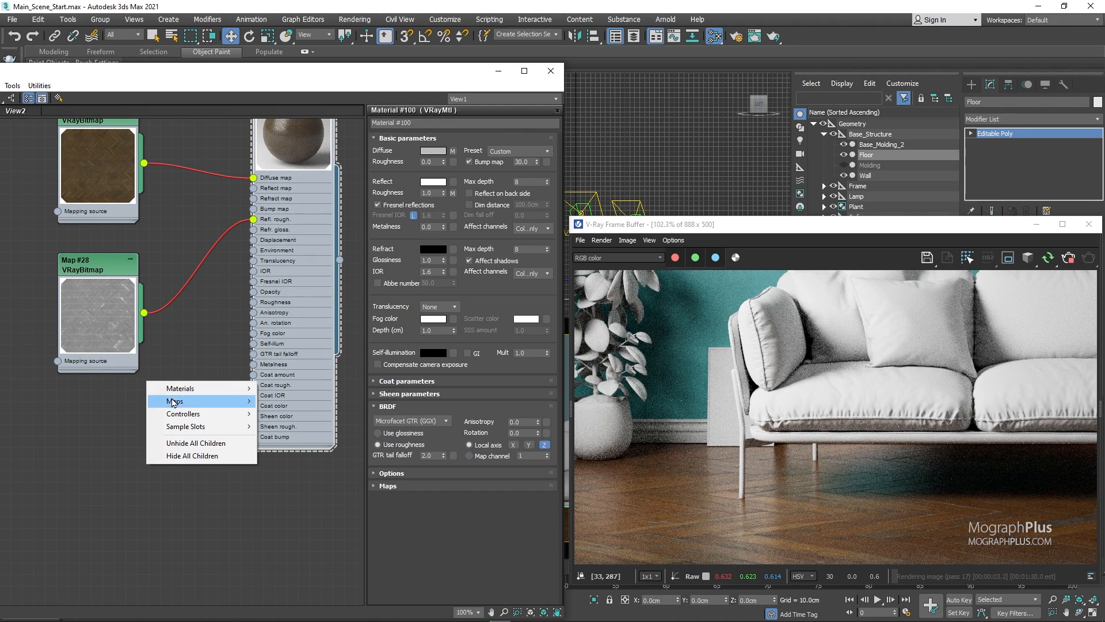
pyautogui.moveTo(175, 401)
pyautogui.moveTo(308, 452)
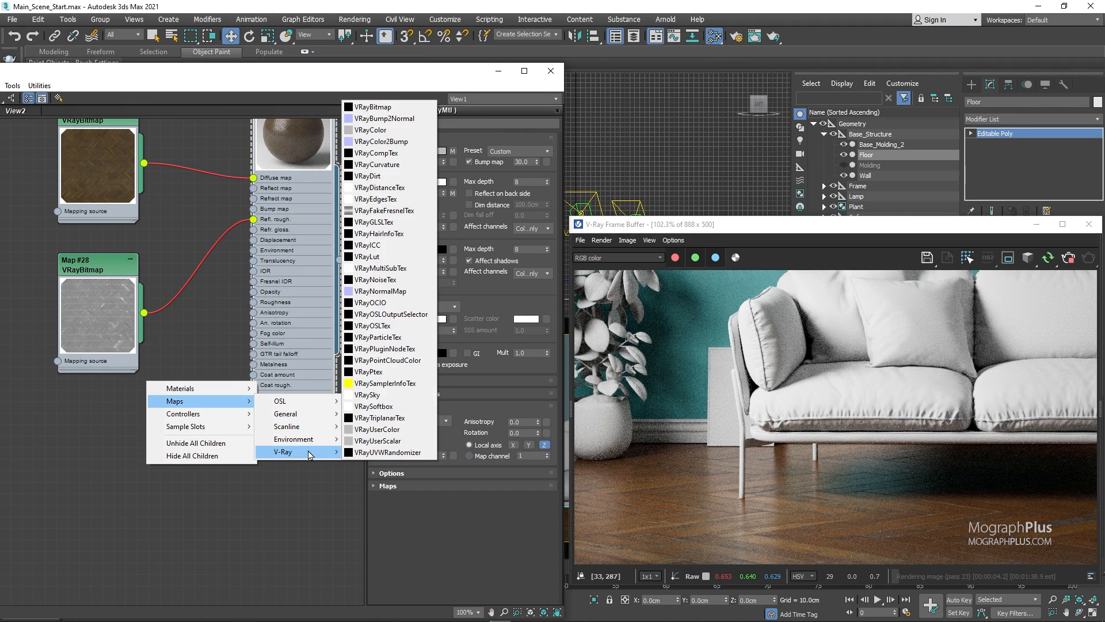
pyautogui.click(381, 291)
pyautogui.moveTo(154, 382); pyautogui.dragTo(254, 208)
pyautogui.moveTo(144, 369); pyautogui.dragTo(232, 353, button='middle')
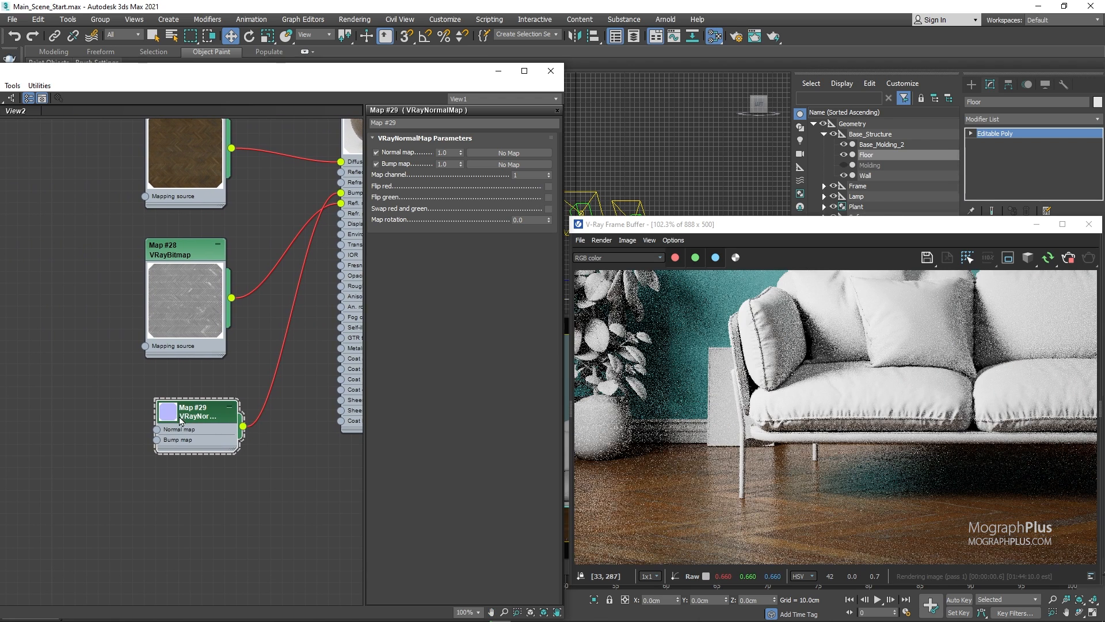
pyautogui.doubleClick(170, 413)
pyautogui.moveTo(151, 417); pyautogui.dragTo(186, 388, button='middle')
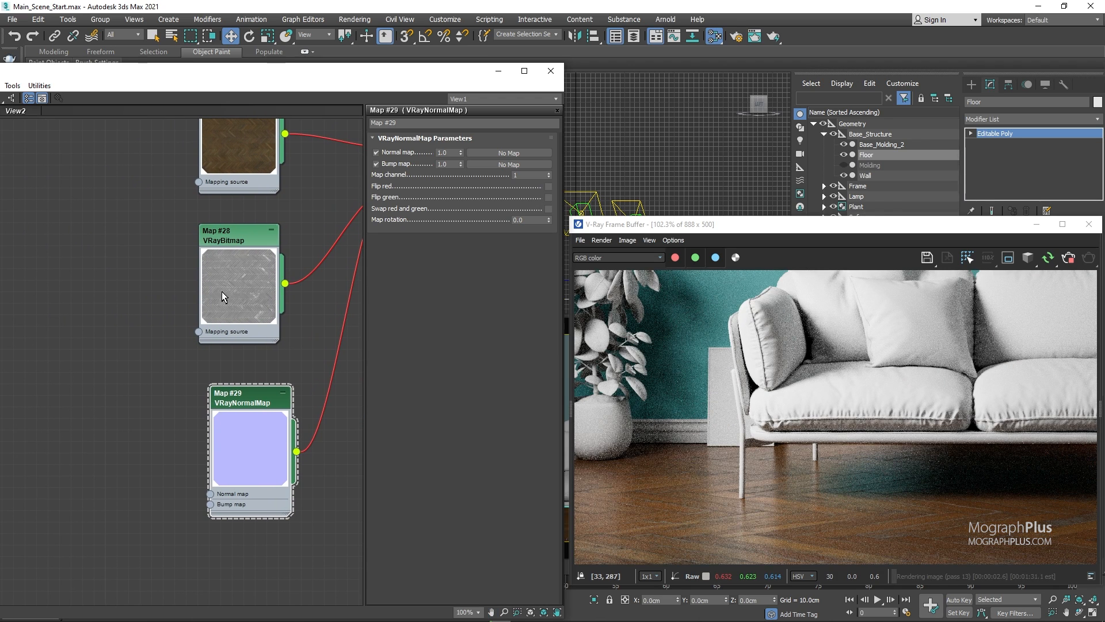
# Duplicate the grayscale parquet bitmap beside the VRayNormalMap and load the purple-blue wood parquet normal texture into it
pyautogui.scroll(-1, 222, 292)
pyautogui.keyDown('shift'); pyautogui.moveTo(227, 285); pyautogui.dragTo(103, 438); pyautogui.keyUp('shift')
pyautogui.doubleClick(112, 393)
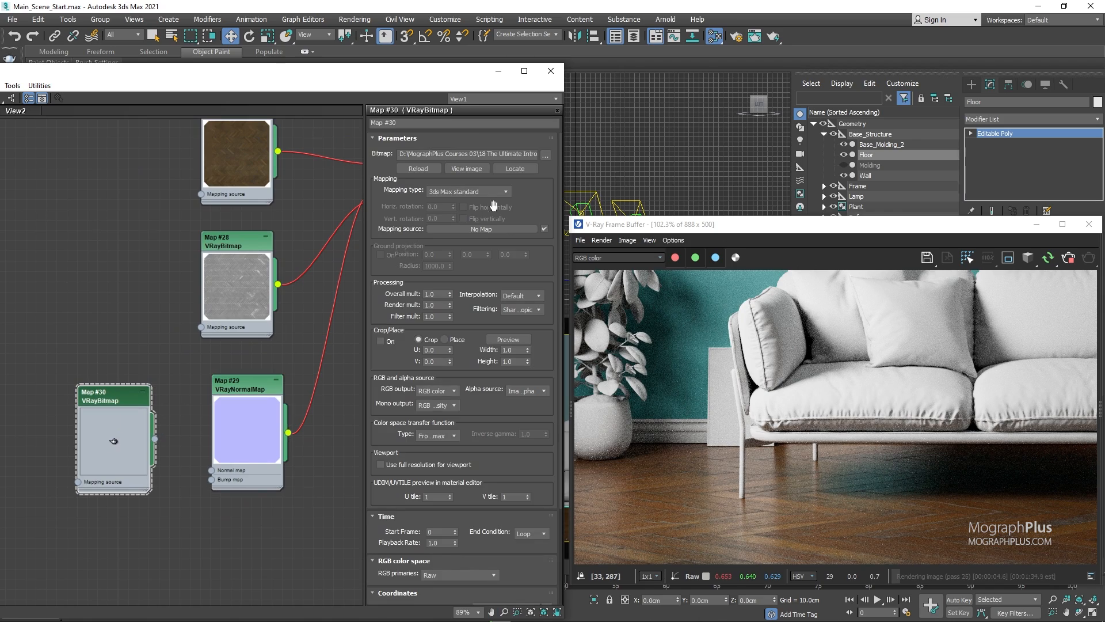
pyautogui.click(545, 155)
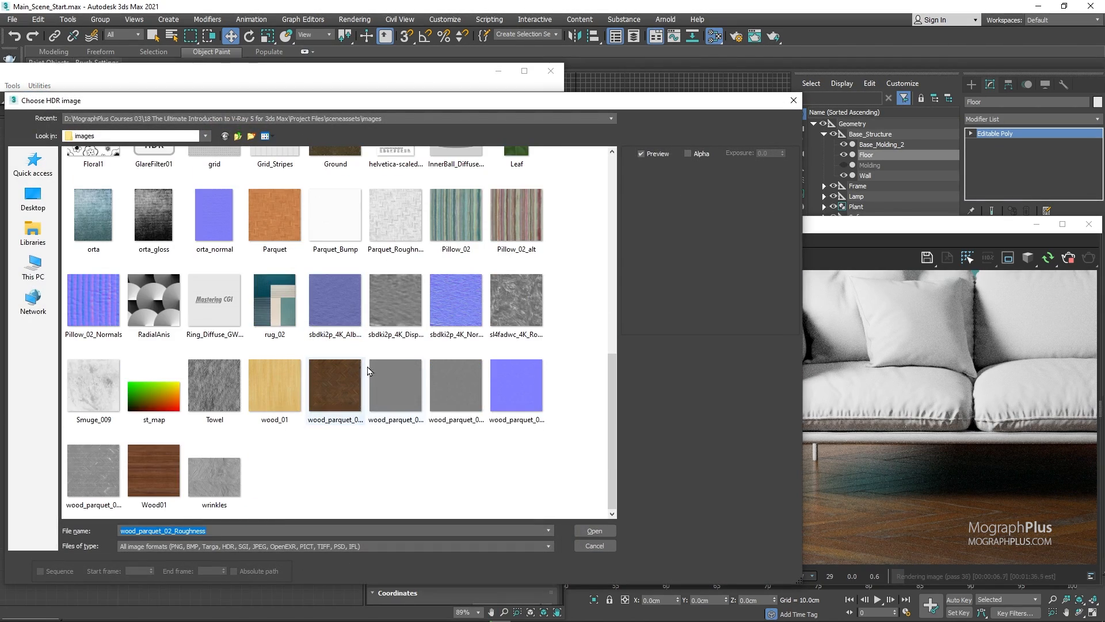
pyautogui.click(502, 373)
pyautogui.doubleClick(502, 373)
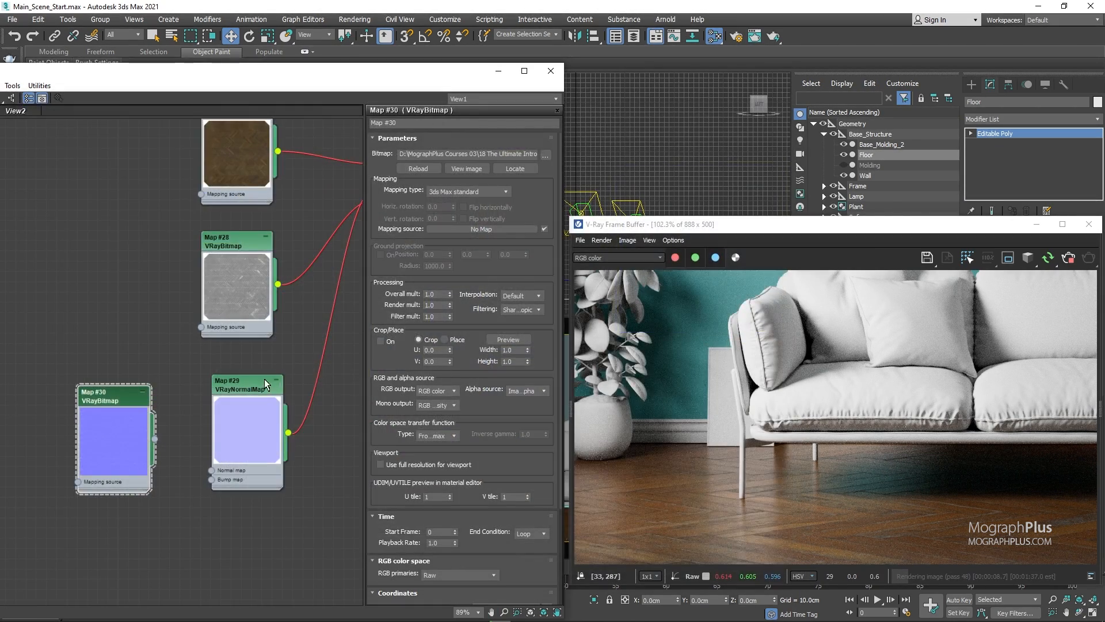
pyautogui.moveTo(128, 401); pyautogui.dragTo(99, 404)
pyautogui.scroll(1, 144, 501)
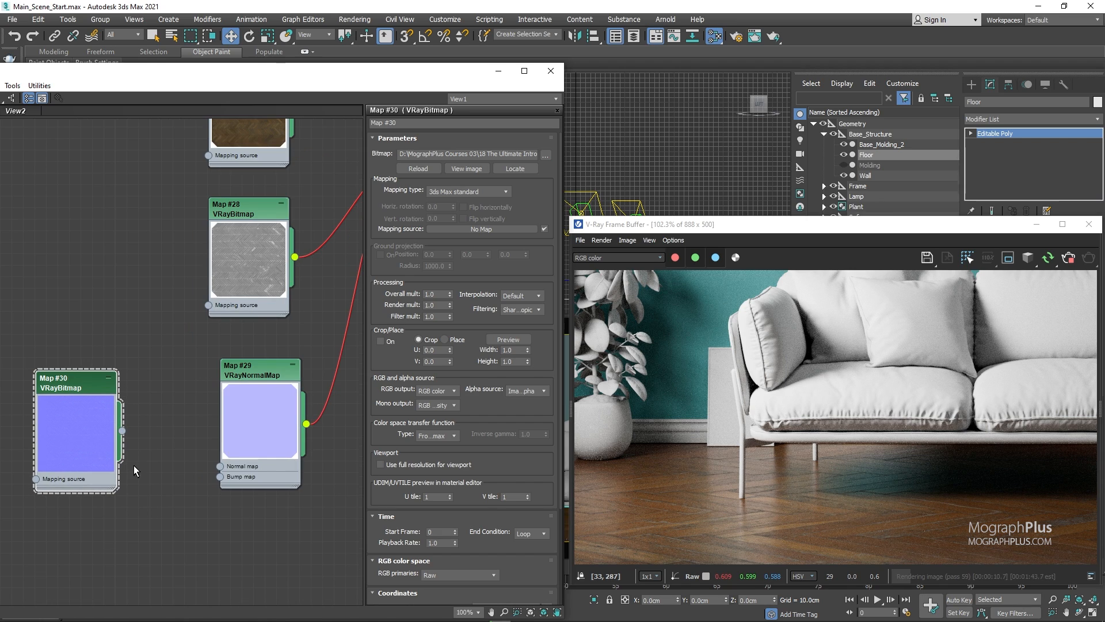
pyautogui.moveTo(133, 465); pyautogui.dragTo(155, 440, button='middle')
# Set the normal bitmap's color space transfer function type to None and check its RGB primaries setting
pyautogui.click(446, 439)
pyautogui.click(451, 448)
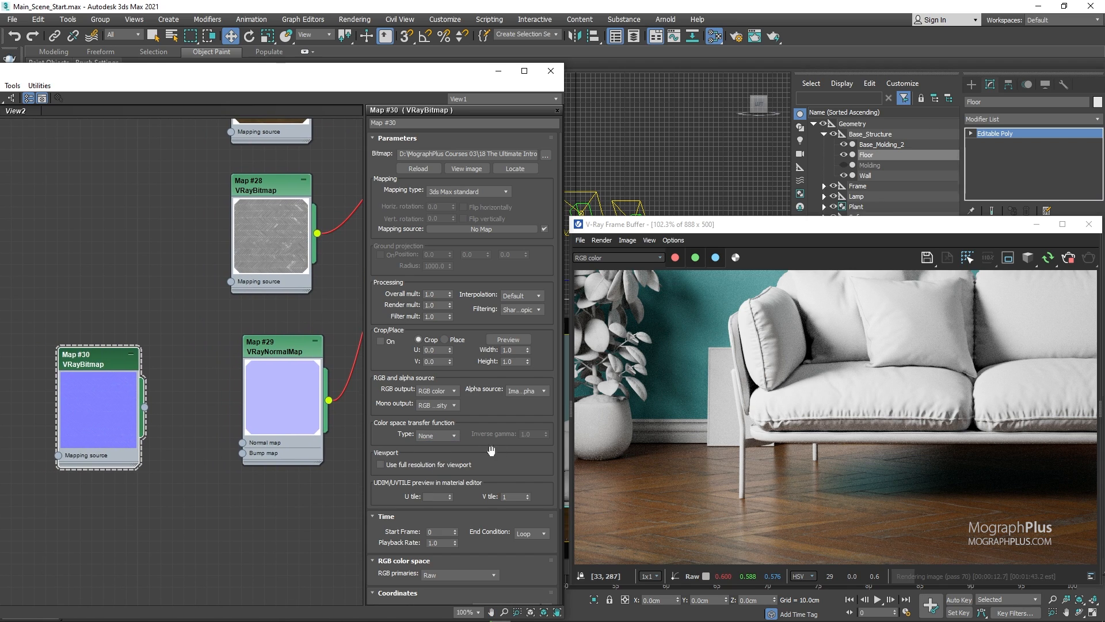
pyautogui.scroll(-3, 495, 454)
pyautogui.click(444, 506)
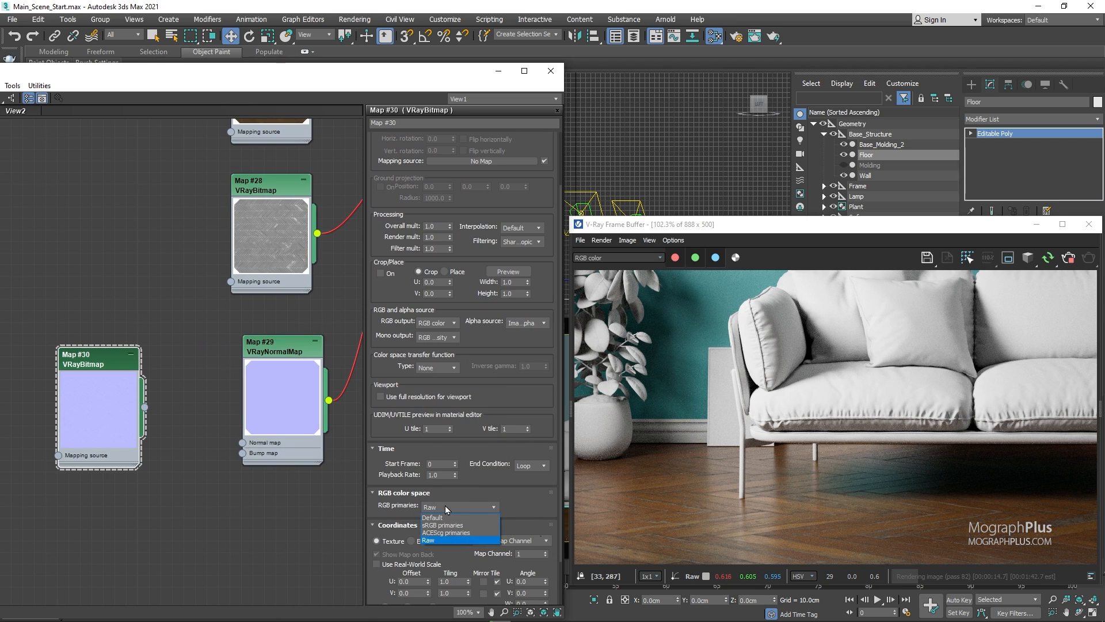
pyautogui.click(444, 505)
pyautogui.scroll(2, 201, 447)
pyautogui.scroll(-8, 174, 416)
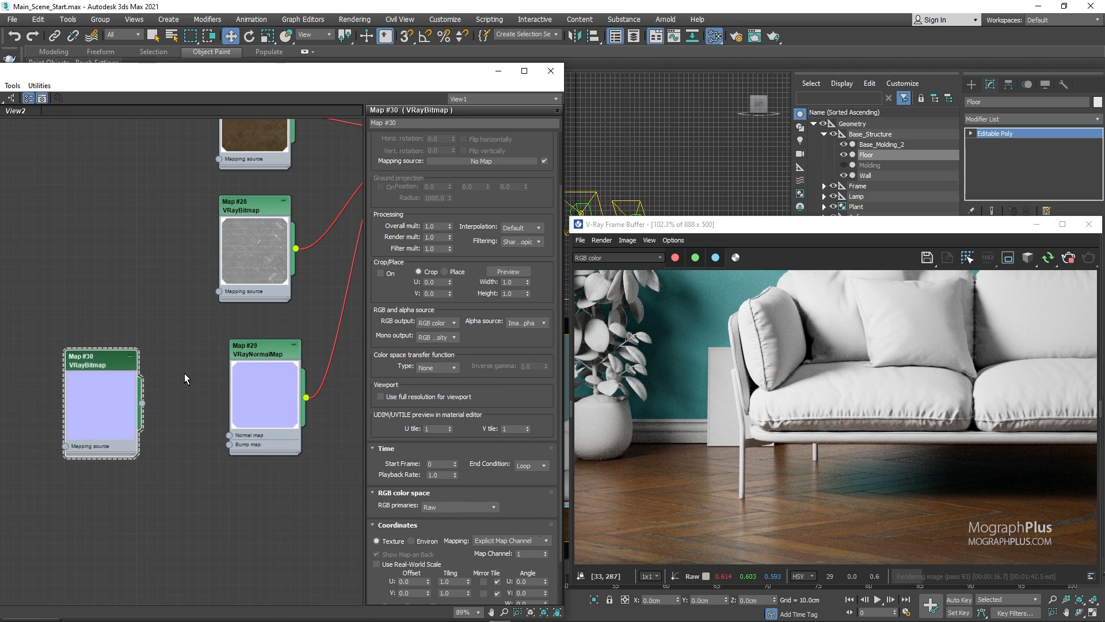
# Connect the normal texture bitmap to the VRayNormalMap's Normal map input
pyautogui.moveTo(226, 363); pyautogui.dragTo(145, 361, button='middle')
pyautogui.moveTo(260, 202); pyautogui.dragTo(286, 272)
pyautogui.scroll(3, 140, 359)
pyautogui.moveTo(139, 360); pyautogui.dragTo(168, 360, button='middle')
pyautogui.scroll(2, 127, 405)
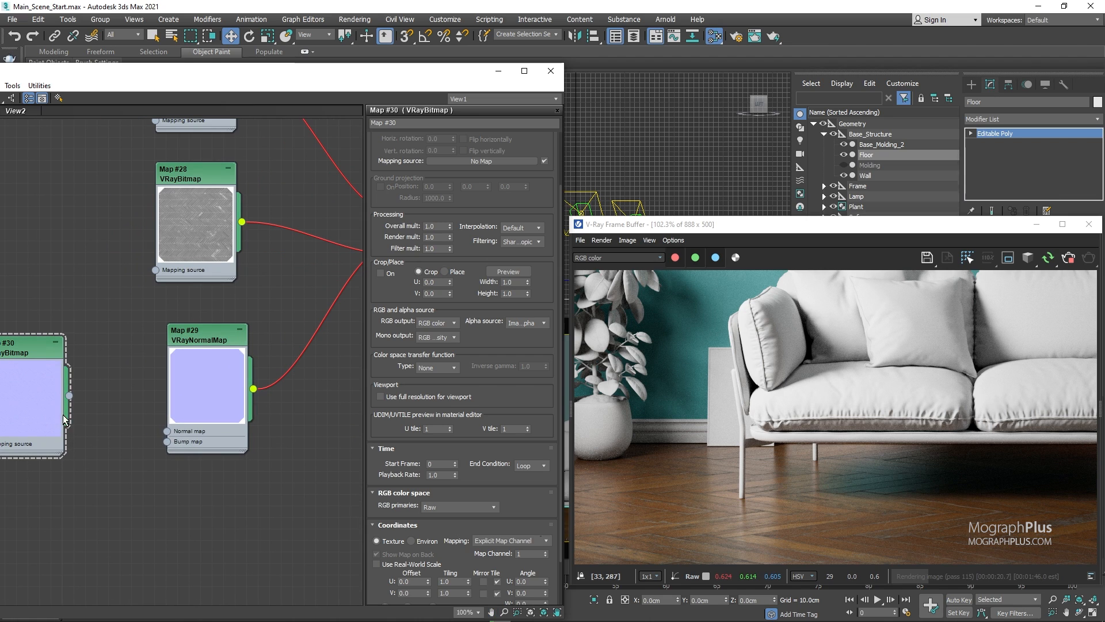
pyautogui.moveTo(64, 419); pyautogui.dragTo(92, 421, button='middle')
pyautogui.moveTo(96, 401); pyautogui.dragTo(194, 433)
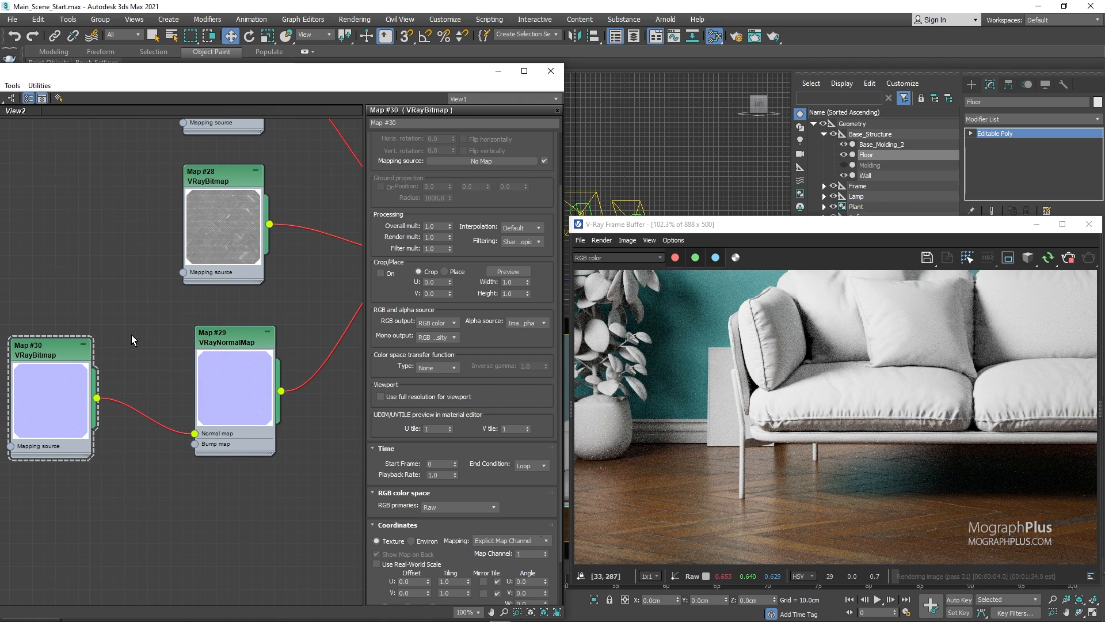
# Duplicate the grayscale roughness bitmap below the normal bitmap and load wood_parquet_02_bump into the copy
pyautogui.scroll(-2, 131, 334)
pyautogui.moveTo(127, 374); pyautogui.dragTo(154, 315, button='middle')
pyautogui.keyDown('shift'); pyautogui.moveTo(235, 206); pyautogui.dragTo(121, 444); pyautogui.keyUp('shift')
pyautogui.doubleClick(109, 416)
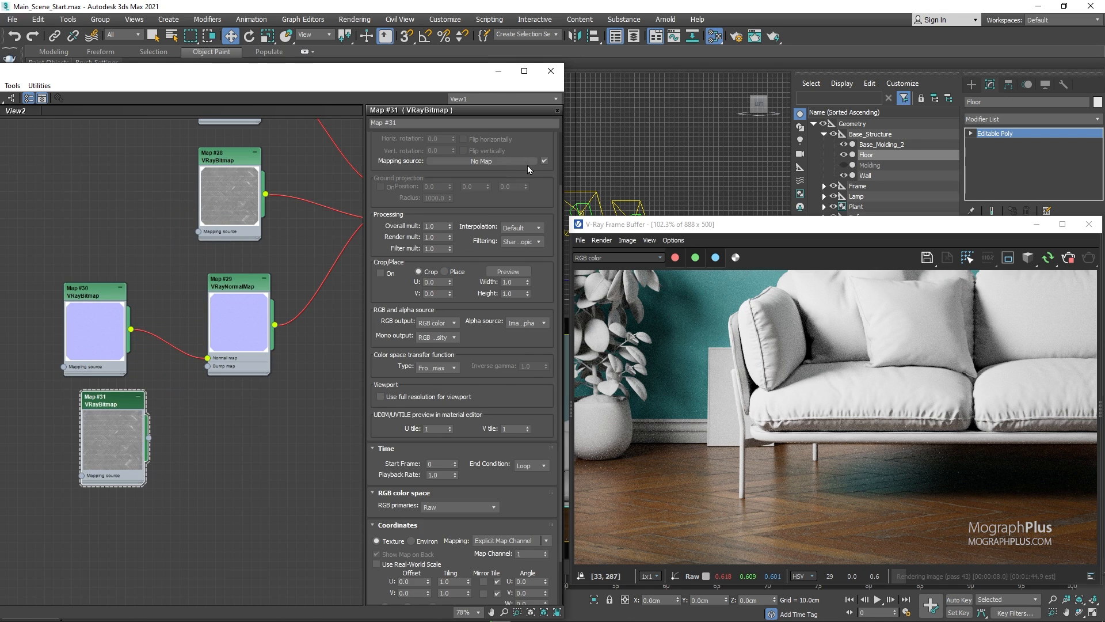
pyautogui.click(547, 156)
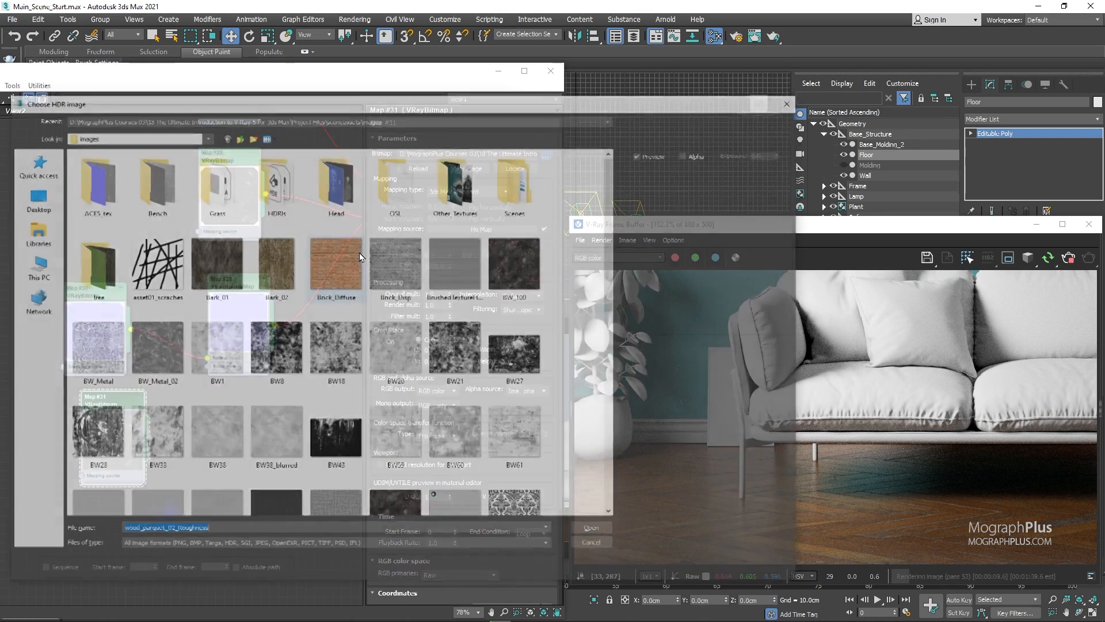
pyautogui.click(464, 375)
pyautogui.click(392, 382)
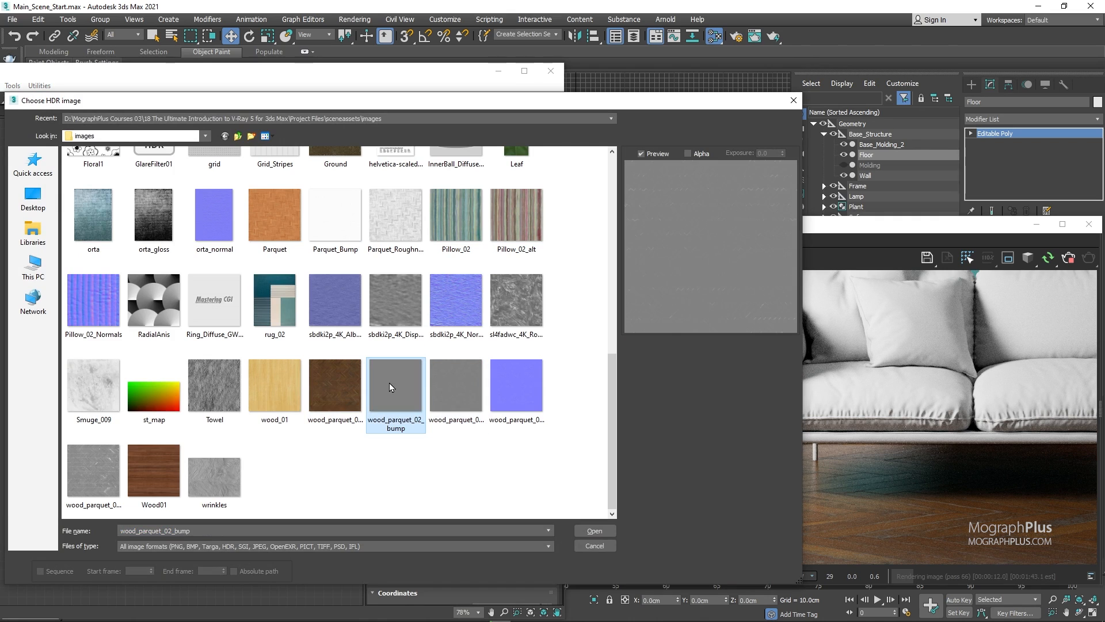
pyautogui.doubleClick(393, 382)
# Connect the bump bitmap to the VRayNormalMap's Bump map input and inspect its full image before closing the preview
pyautogui.scroll(2, 114, 445)
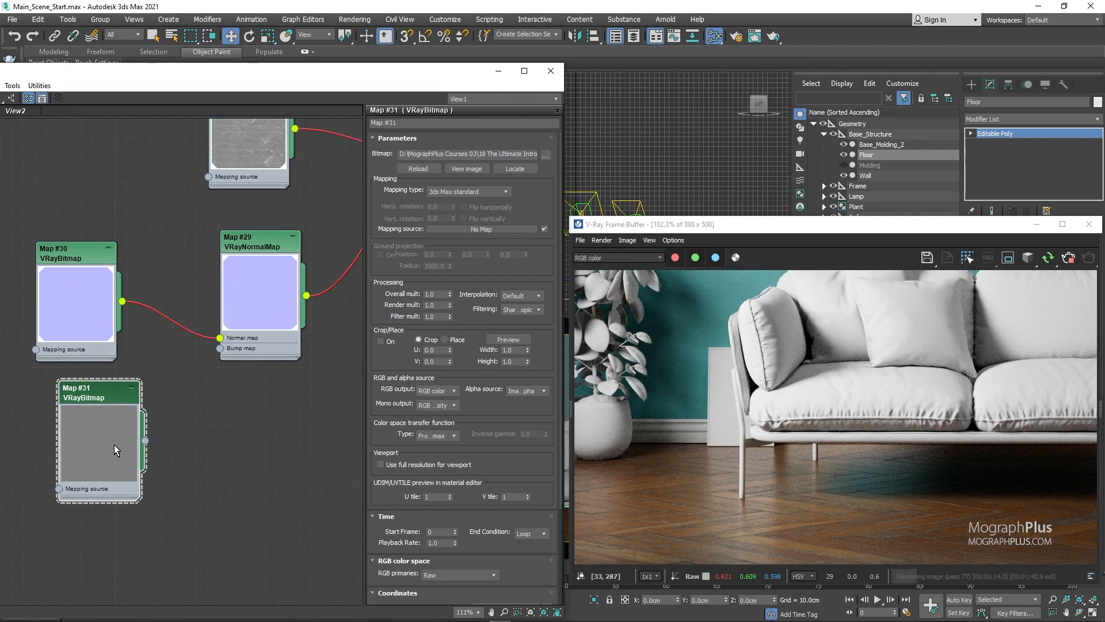
pyautogui.moveTo(149, 440); pyautogui.dragTo(232, 340)
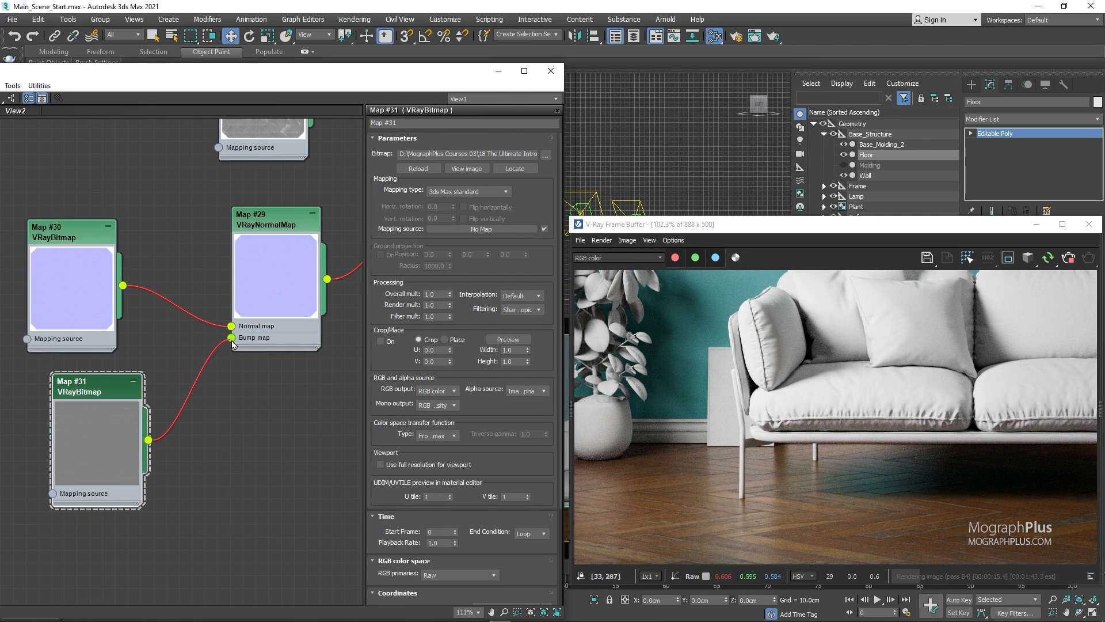
pyautogui.click(467, 169)
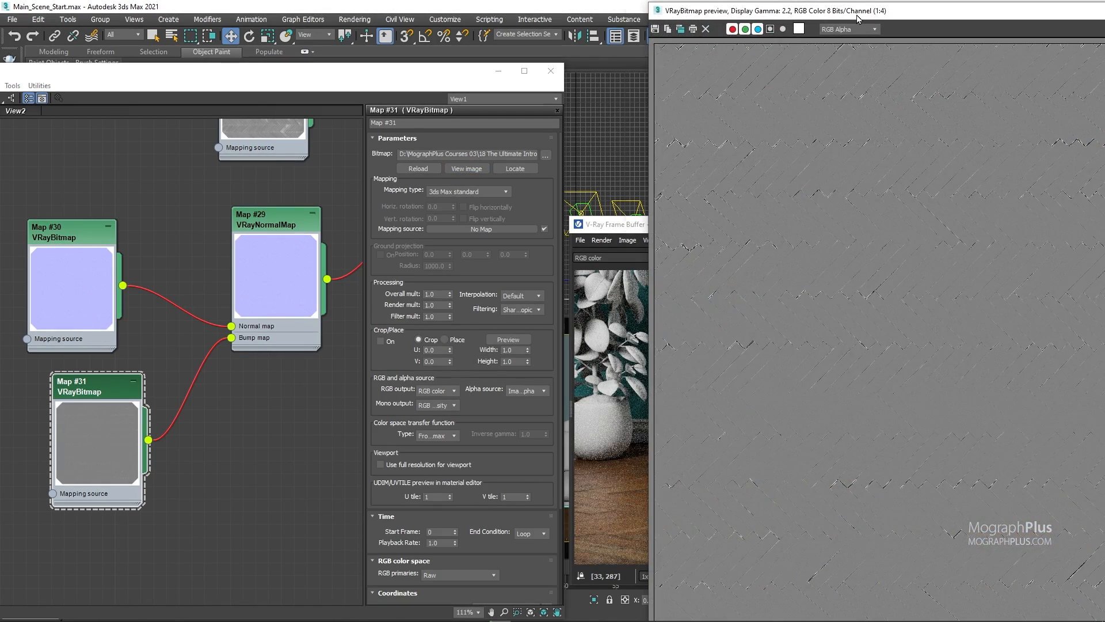
pyautogui.moveTo(860, 16); pyautogui.dragTo(858, 46)
pyautogui.click(884, 42)
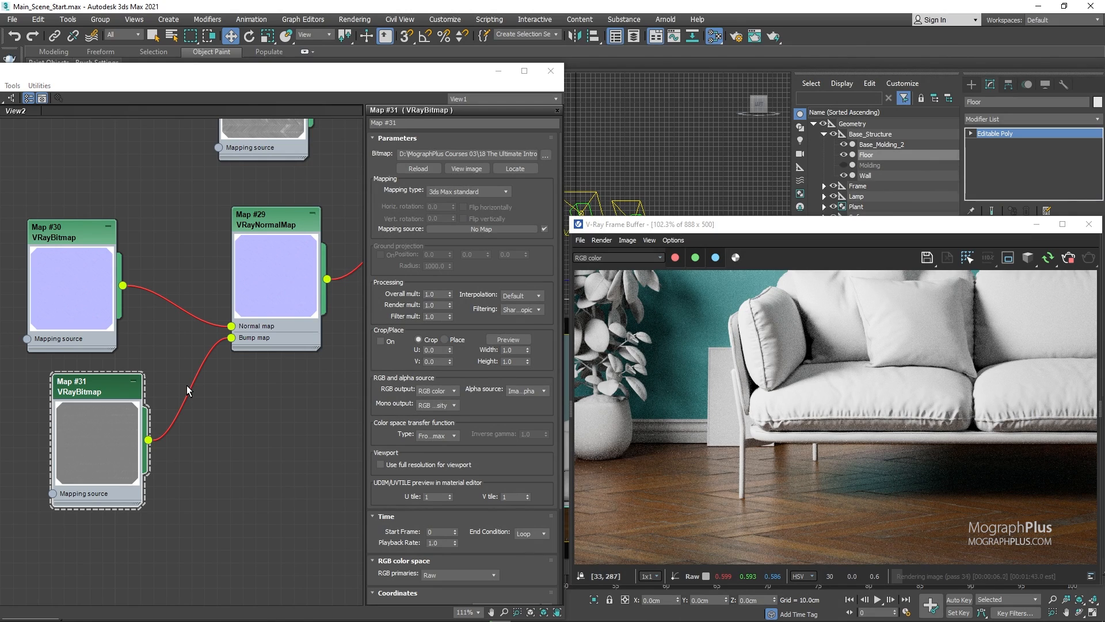
# Set the floor material's Bump map amount to 10
pyautogui.scroll(-1, 196, 410)
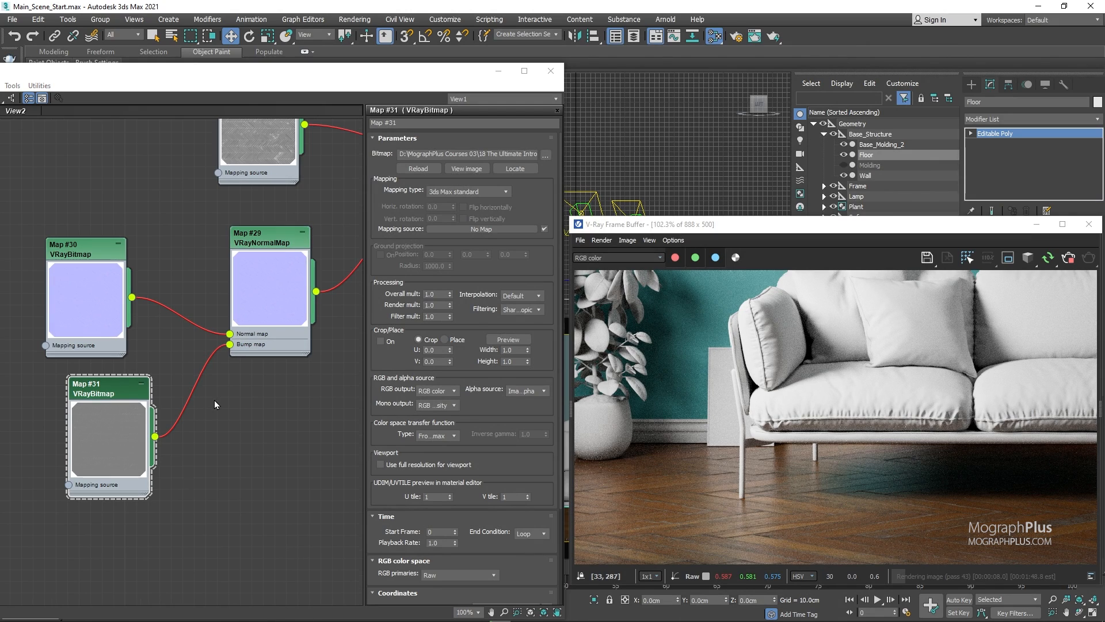
pyautogui.moveTo(208, 357); pyautogui.dragTo(82, 456, button='middle')
pyautogui.moveTo(269, 243); pyautogui.dragTo(170, 326, button='middle')
pyautogui.doubleClick(275, 193)
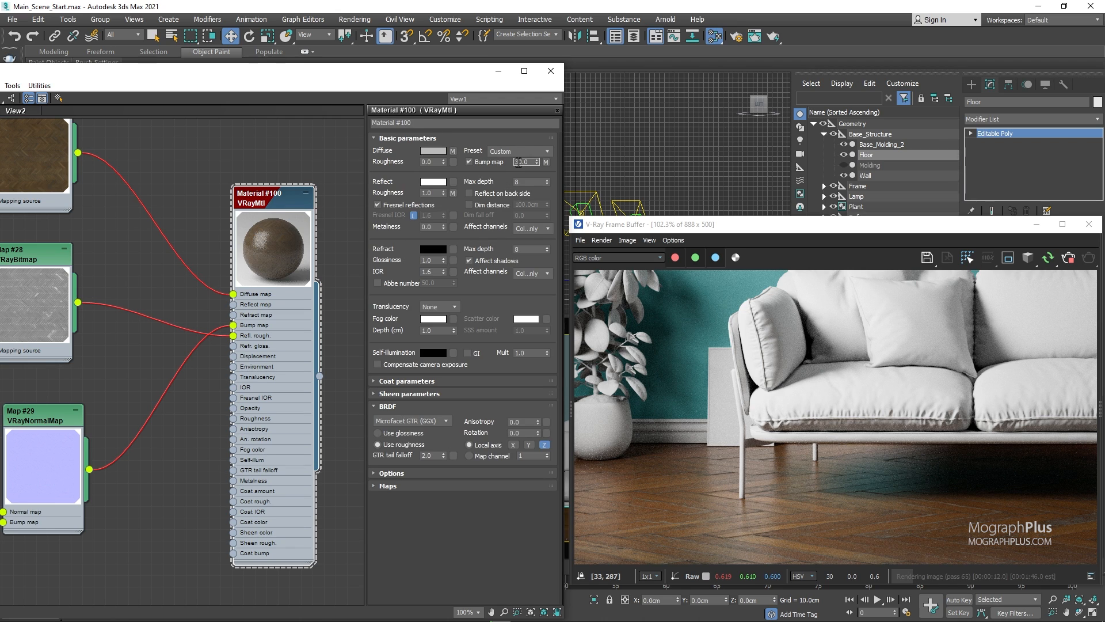
pyautogui.press('Return')
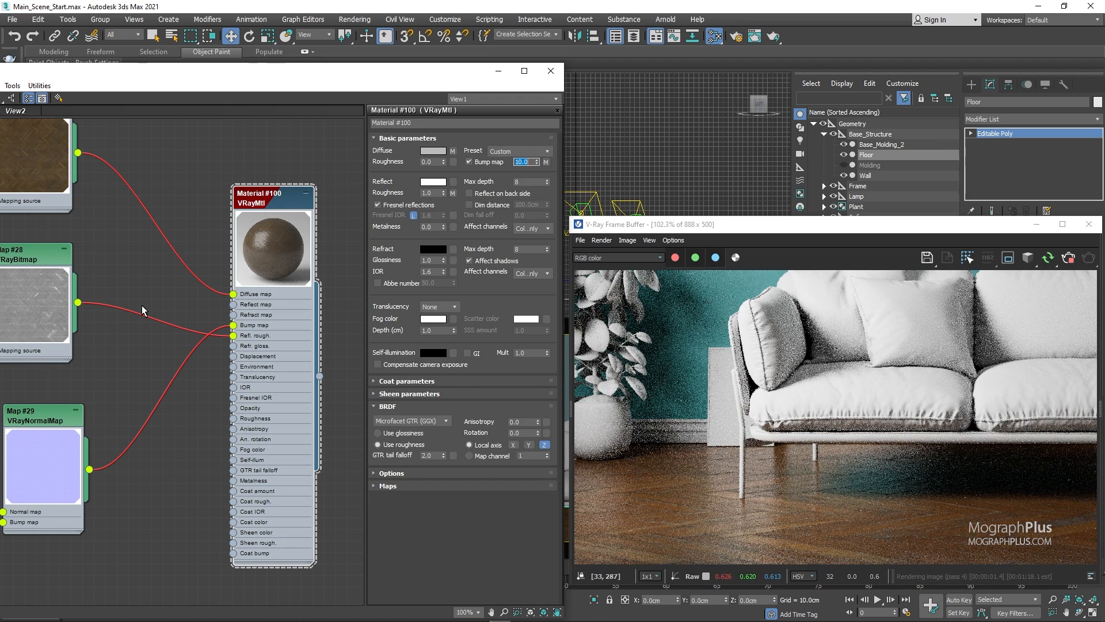
# Duplicate the bump bitmap below the VRayNormalMap and load the wood parquet displacement texture into the copy
pyautogui.scroll(-2, 106, 330)
pyautogui.moveTo(105, 330); pyautogui.dragTo(192, 217, button='middle')
pyautogui.keyDown('shift'); pyautogui.moveTo(36, 415); pyautogui.dragTo(170, 458); pyautogui.keyUp('shift')
pyautogui.doubleClick(170, 444)
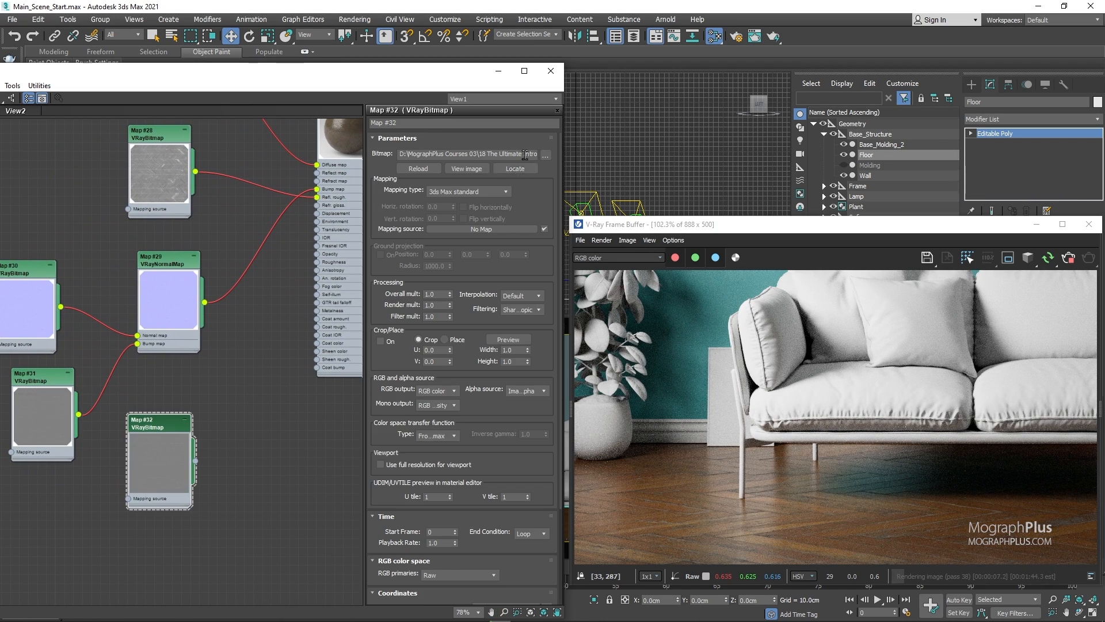
pyautogui.click(493, 154)
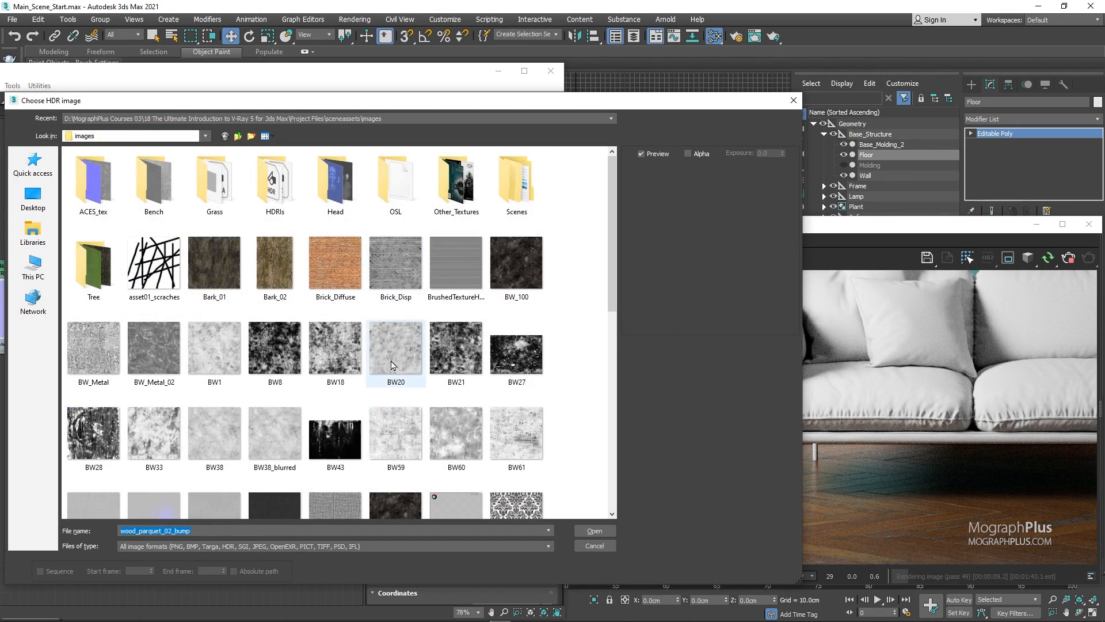
pyautogui.scroll(-5, 462, 346)
pyautogui.doubleClick(461, 375)
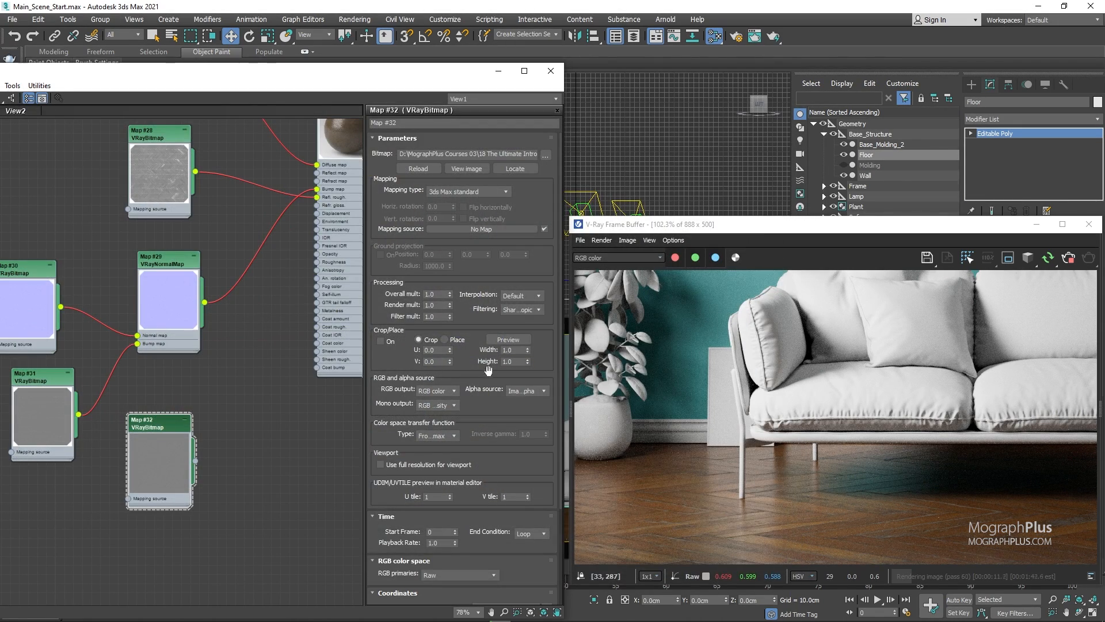
# View the displacement bitmap's full image to examine its plank height detail, and close the preview
pyautogui.click(468, 168)
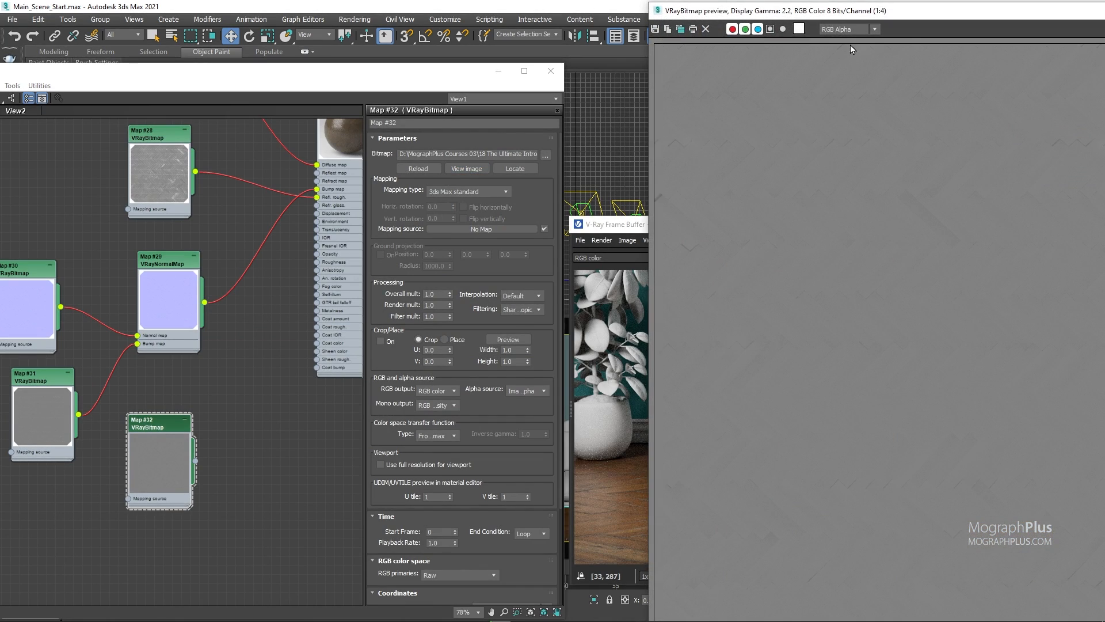
pyautogui.moveTo(844, 18); pyautogui.dragTo(516, 58)
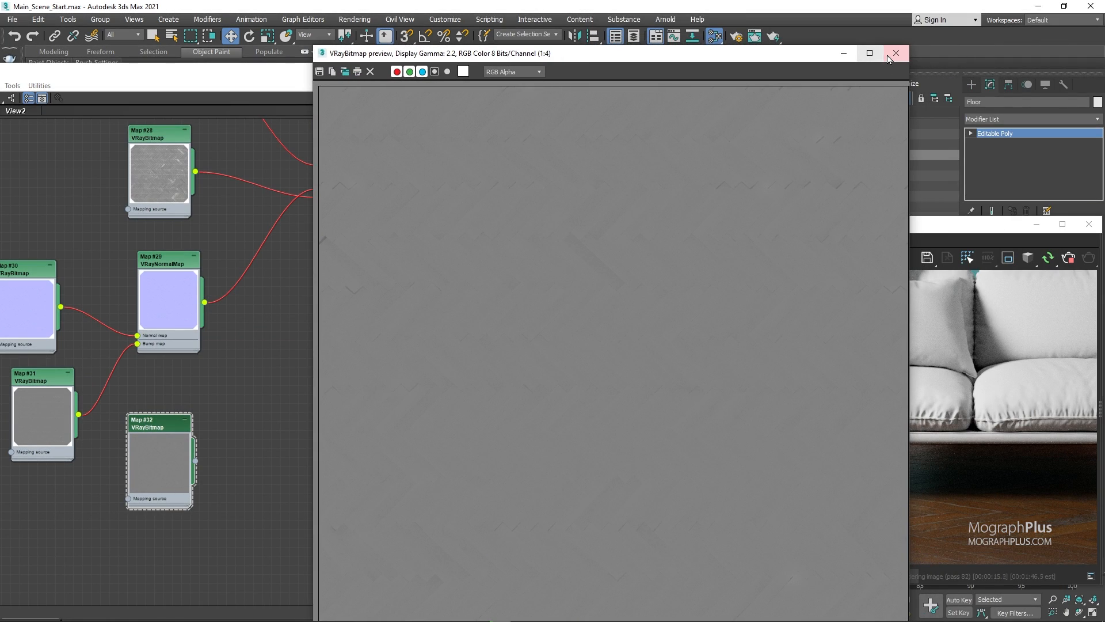
pyautogui.click(902, 54)
# Connect the displacement bitmap to the floor material's Displacement input
pyautogui.moveTo(204, 426); pyautogui.dragTo(143, 465, button='middle')
pyautogui.scroll(1, 185, 420)
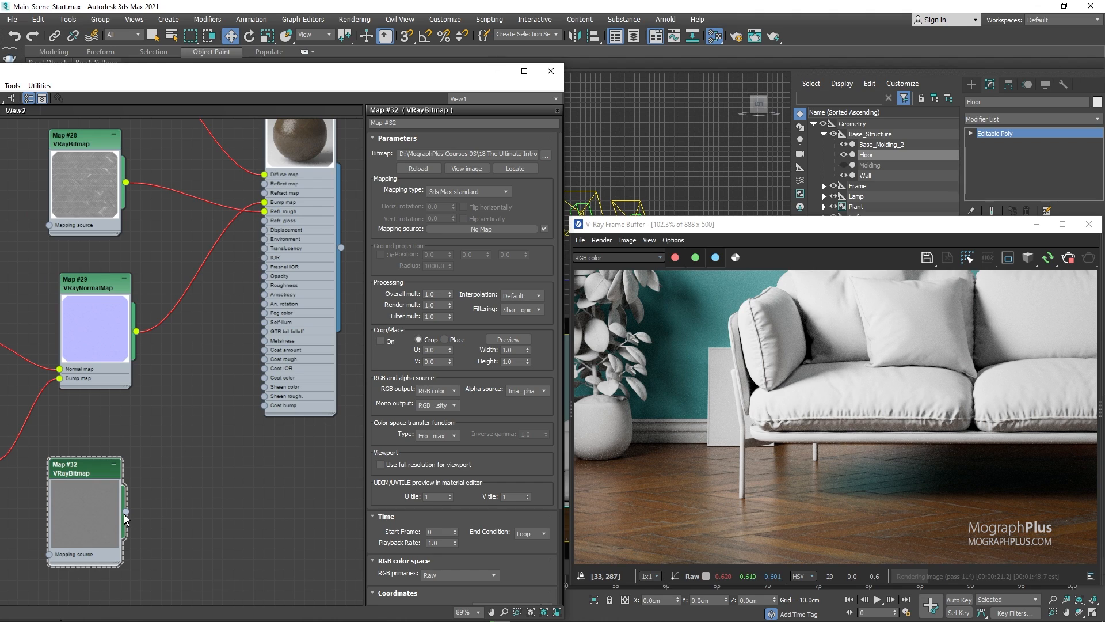
pyautogui.moveTo(184, 434); pyautogui.dragTo(275, 223)
pyautogui.scroll(2, 241, 250)
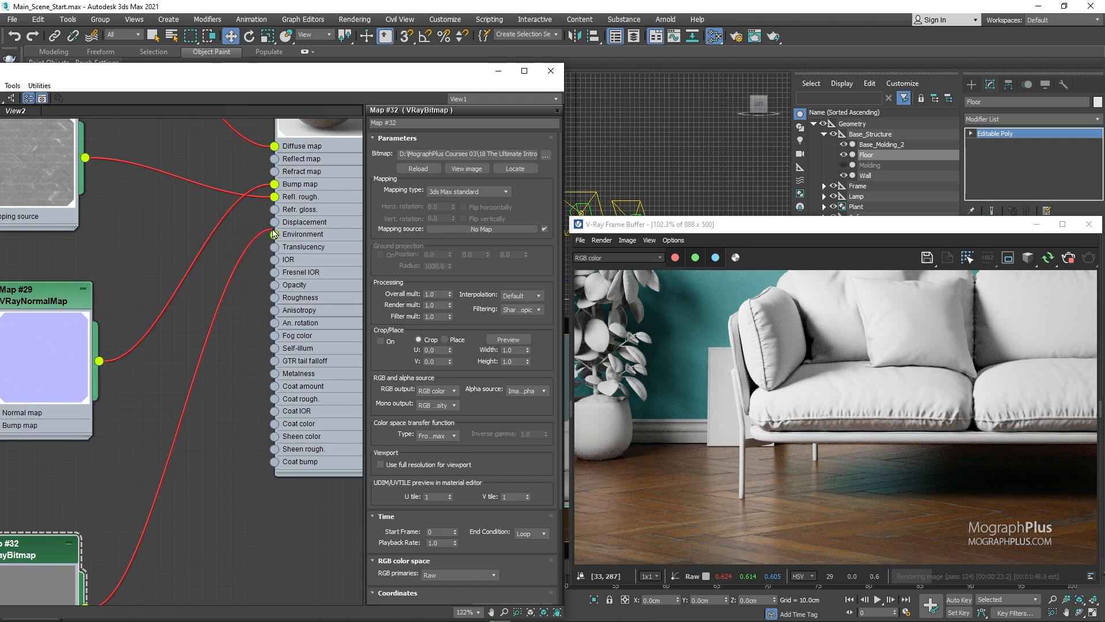
pyautogui.scroll(-2, 236, 287)
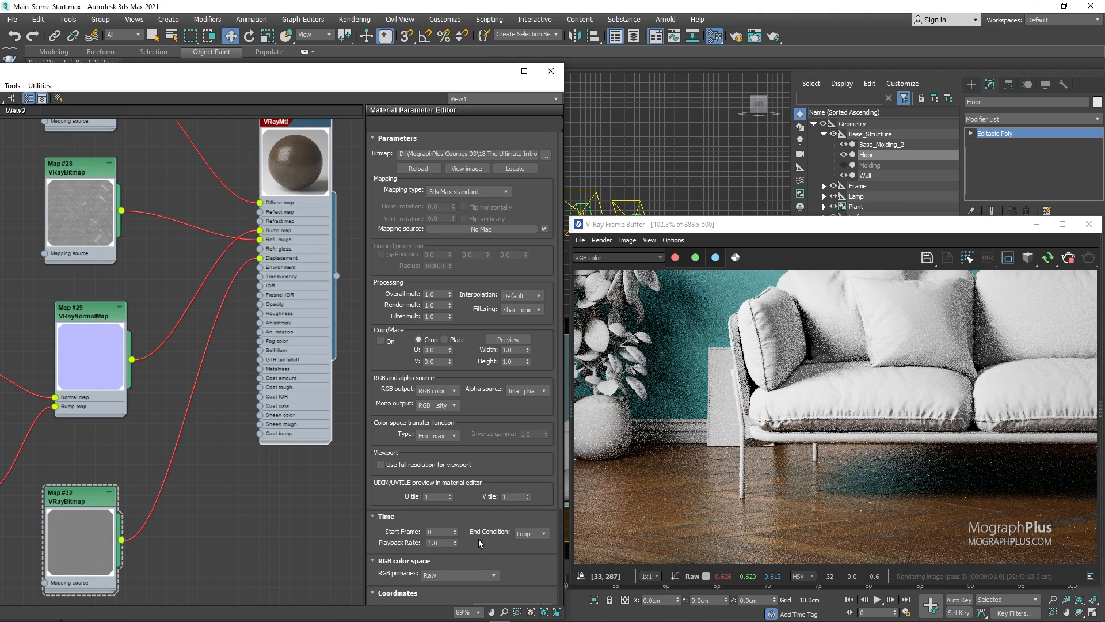
# Set the Displace amount in the floor material's maps to 0.5
pyautogui.click(432, 488)
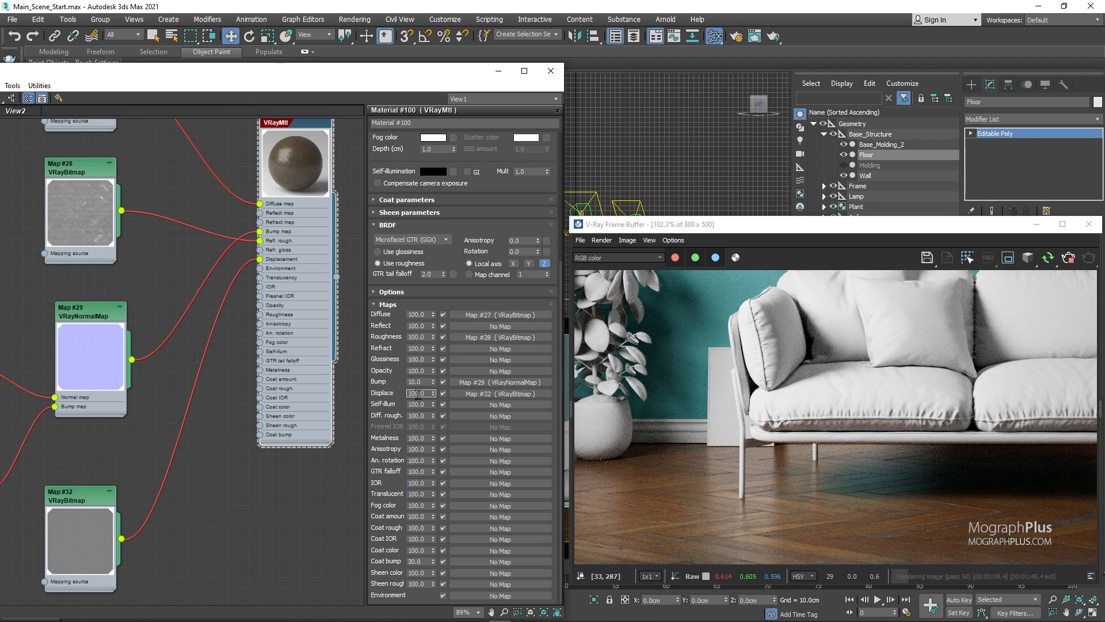
pyautogui.write('.5')
pyautogui.press('Return')
# Create a VRayTriplanarTex map in the empty area beside the floor material's bitmaps
pyautogui.scroll(-8, 86, 413)
pyautogui.moveTo(53, 342); pyautogui.dragTo(189, 339, button='middle')
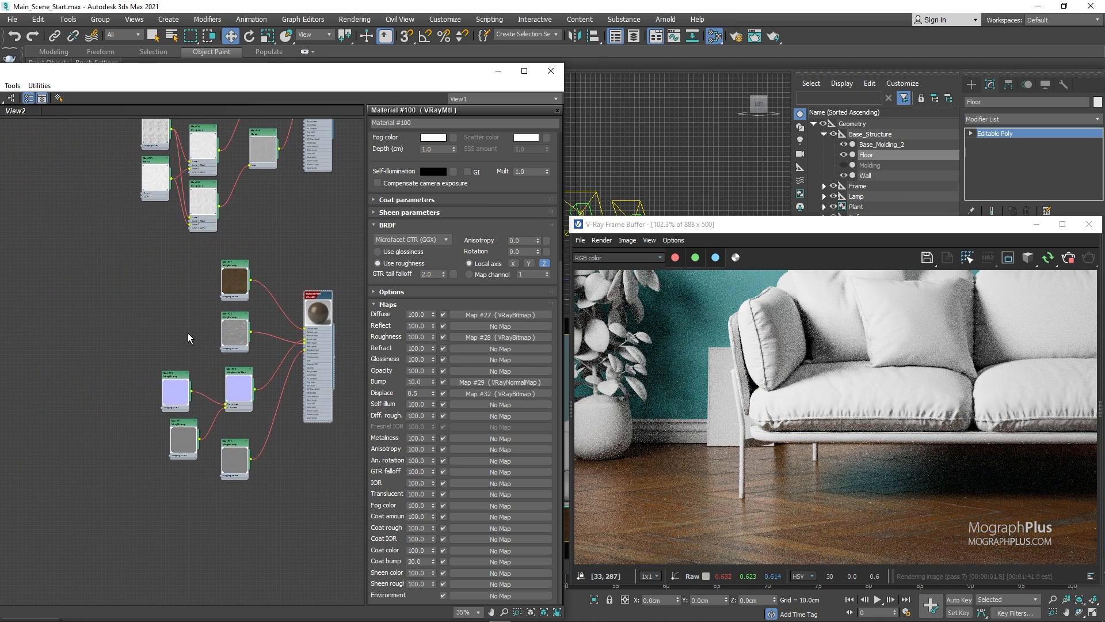
pyautogui.moveTo(64, 326); pyautogui.dragTo(81, 327, button='middle')
pyautogui.rightClick(79, 325)
pyautogui.moveTo(133, 344)
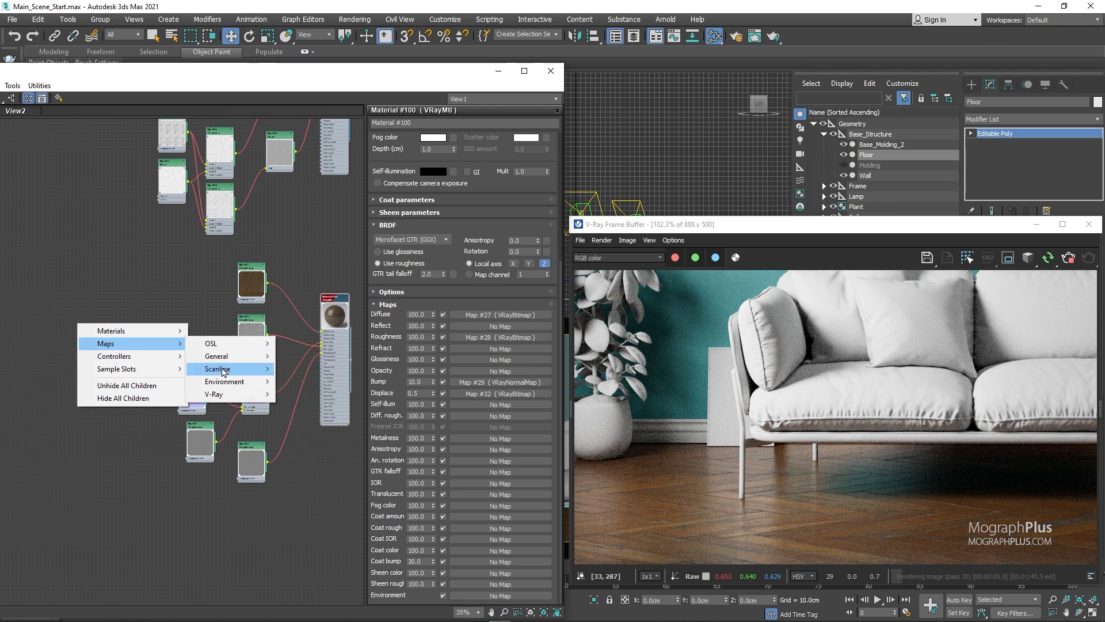
pyautogui.moveTo(233, 397)
pyautogui.click(305, 361)
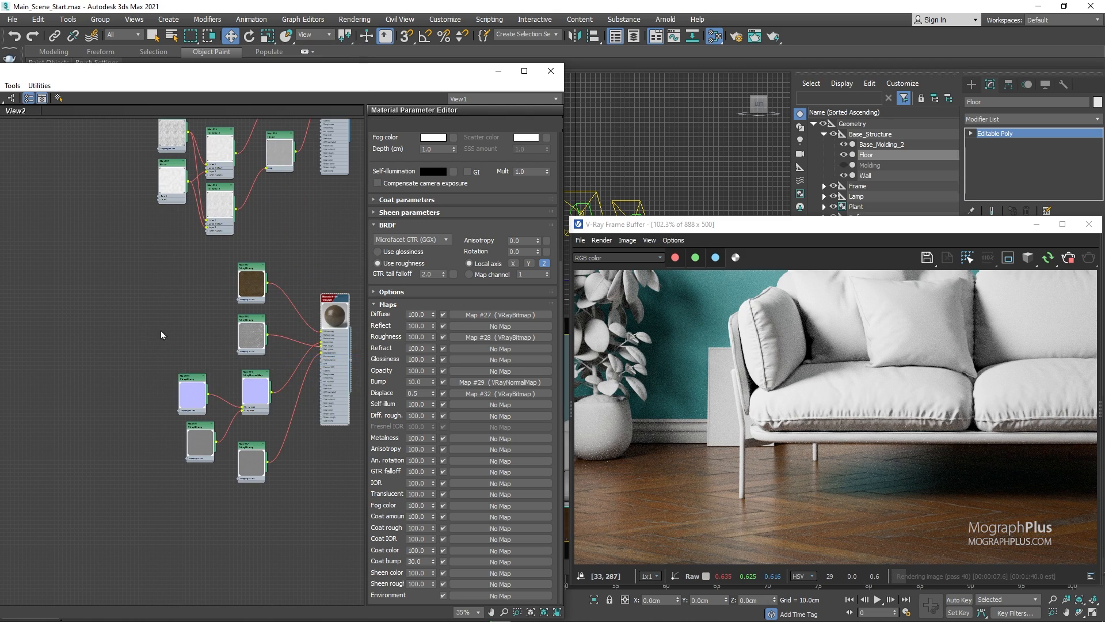
pyautogui.scroll(2, 109, 327)
pyautogui.scroll(4, 71, 320)
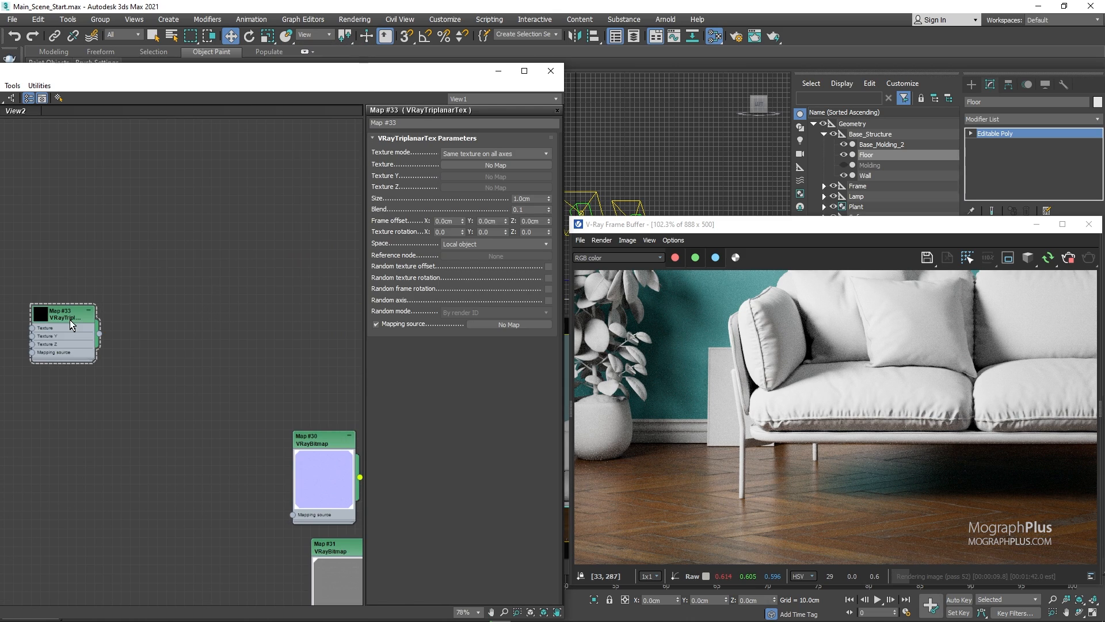
pyautogui.moveTo(70, 320); pyautogui.dragTo(100, 309)
# Maximize the Slate Material Editor and connect the VRayTriplanarTex to the brown diffuse parquet bitmap's Mapping source input
pyautogui.moveTo(320, 76); pyautogui.dragTo(390, 72)
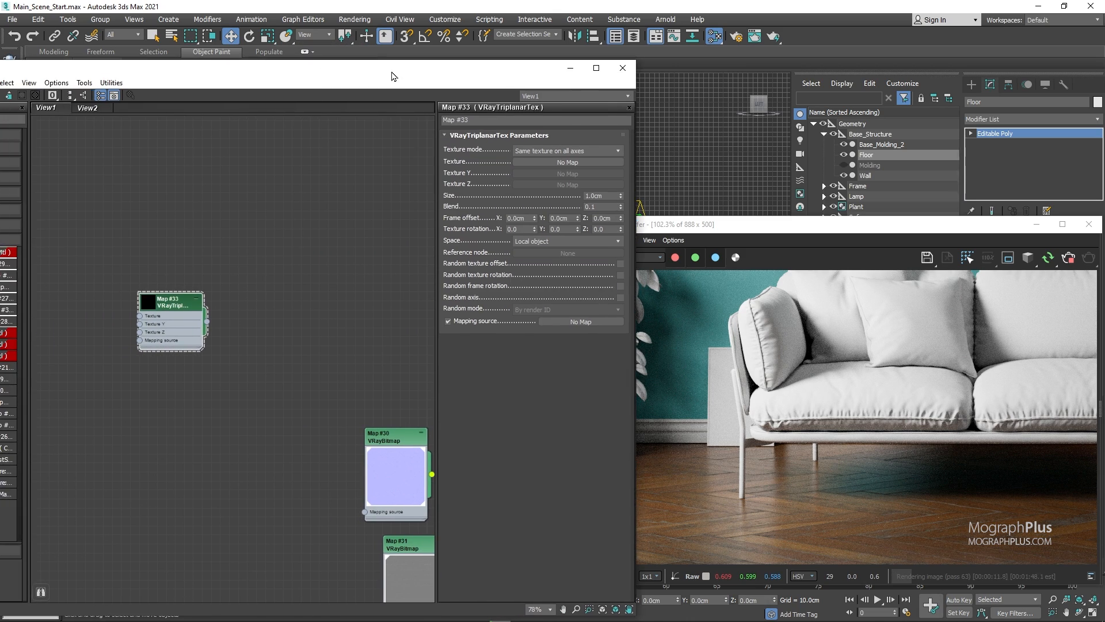
pyautogui.doubleClick(391, 73)
pyautogui.moveTo(372, 248); pyautogui.dragTo(338, 312, button='middle')
pyautogui.scroll(1, 338, 313)
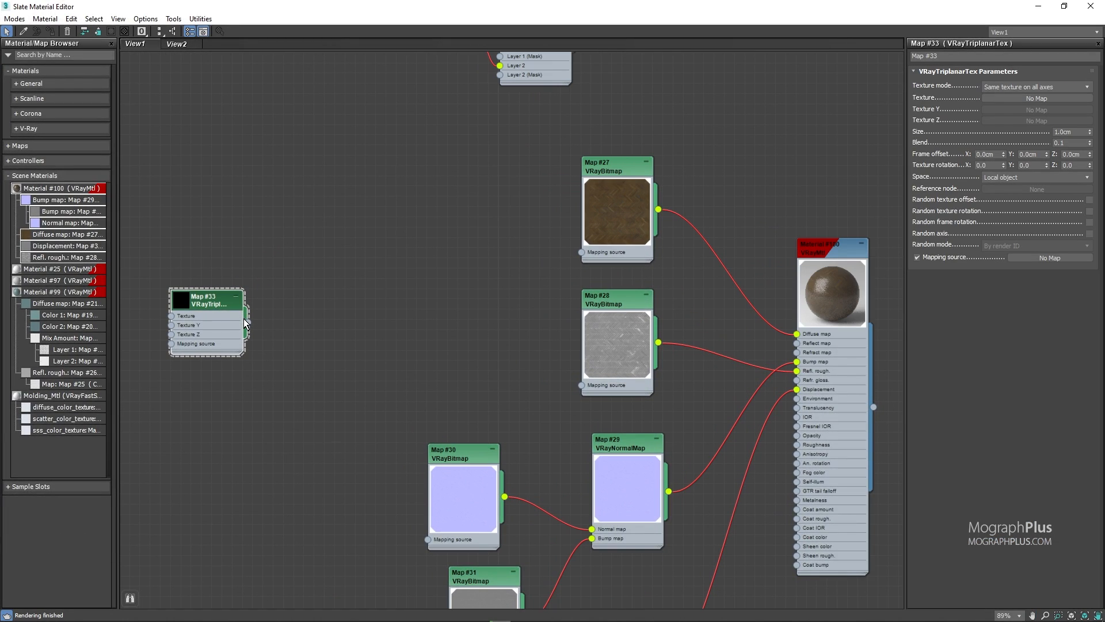
pyautogui.moveTo(244, 324); pyautogui.dragTo(582, 253)
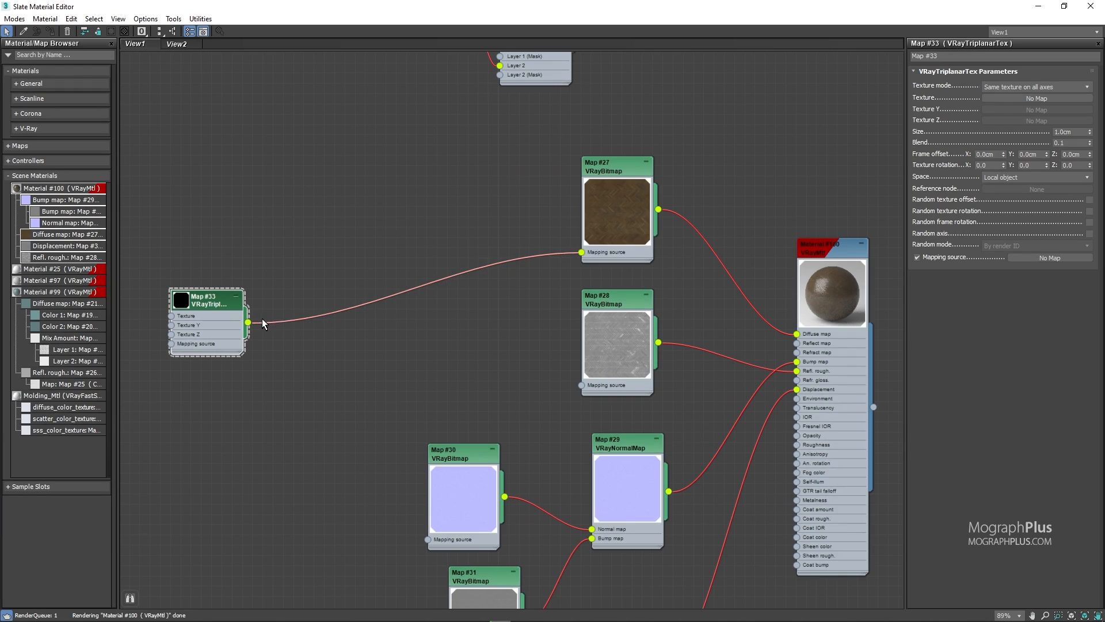
# Connect the VRayTriplanarTex to the Mapping source inputs of the floor's roughness, normal, bump and displacement bitmaps
pyautogui.moveTo(248, 323); pyautogui.dragTo(552, 384)
pyautogui.moveTo(582, 386); pyautogui.dragTo(582, 385)
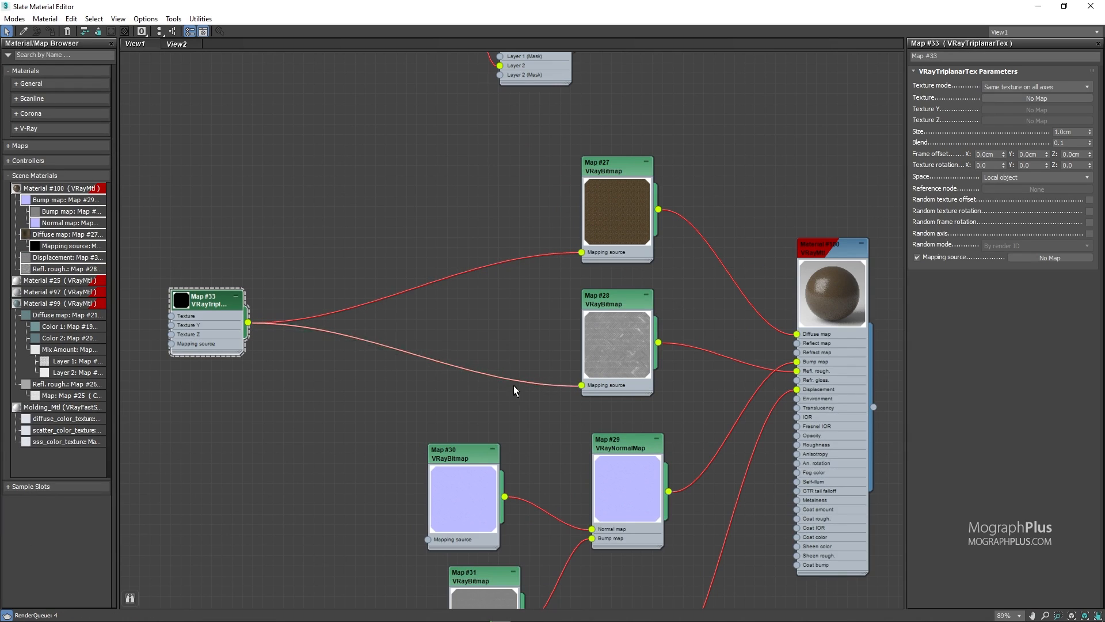
pyautogui.moveTo(248, 322); pyautogui.dragTo(428, 539)
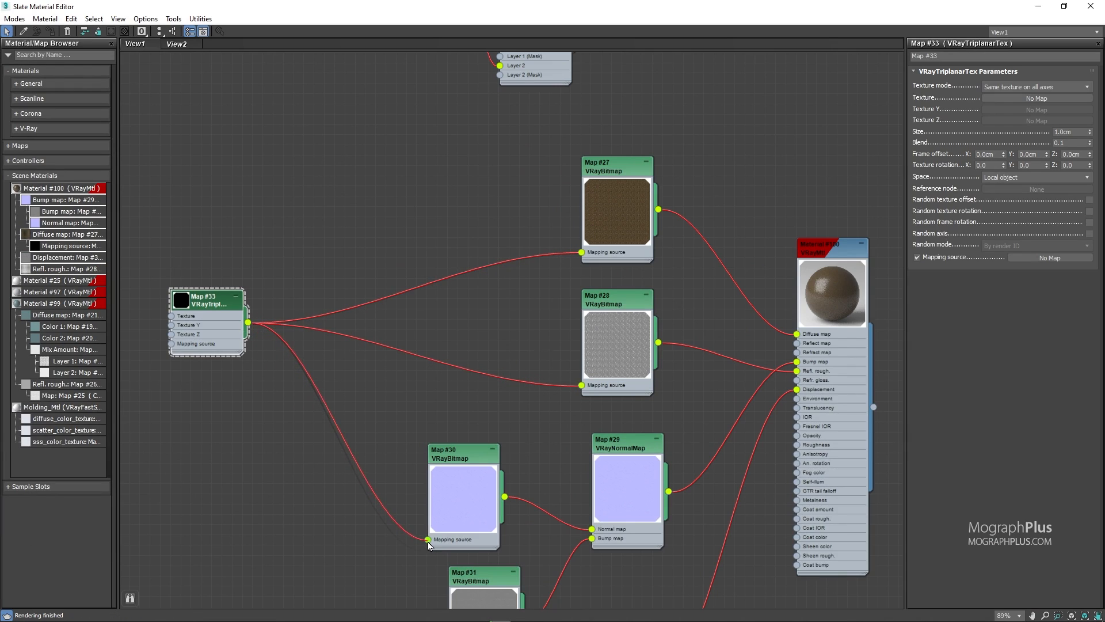
pyautogui.moveTo(428, 540); pyautogui.dragTo(375, 376, button='middle')
pyautogui.moveTo(241, 161); pyautogui.dragTo(437, 500)
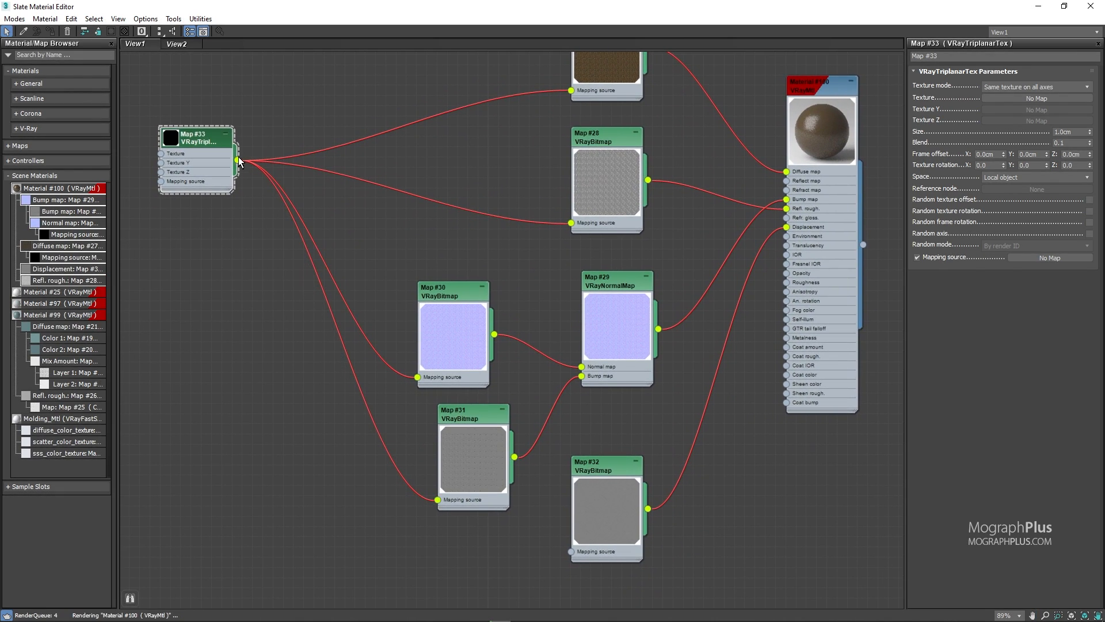
pyautogui.moveTo(241, 160); pyautogui.dragTo(572, 553)
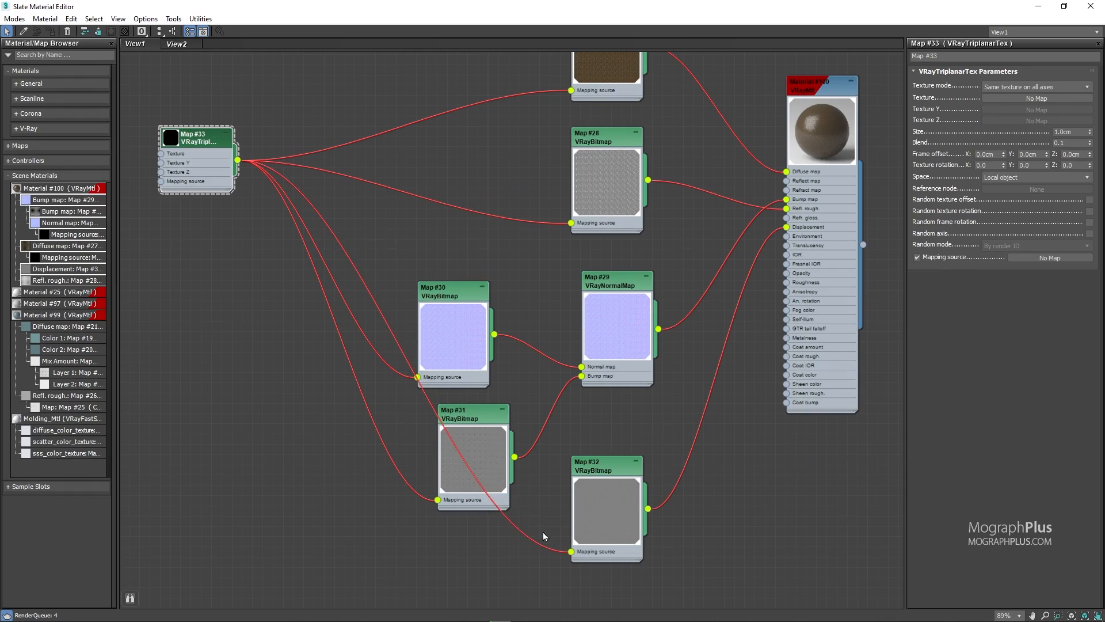
# Set the VRayTriplanarTex size to 200 cm and its Y texture rotation to 90
pyautogui.moveTo(463, 7); pyautogui.dragTo(328, 38)
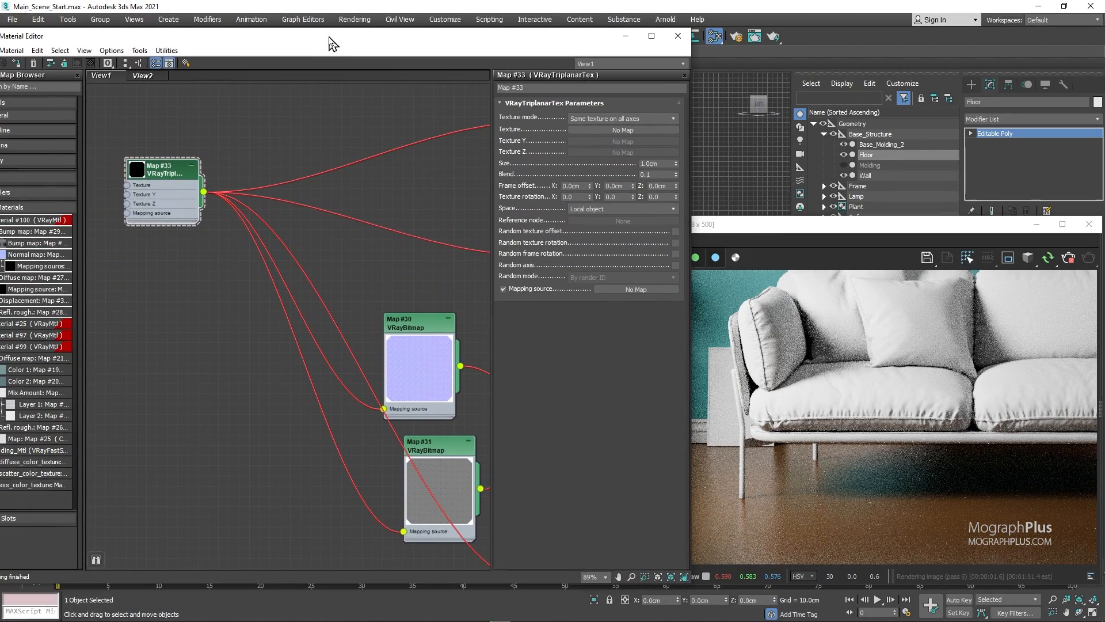
pyautogui.scroll(-4, 355, 375)
pyautogui.moveTo(312, 327); pyautogui.dragTo(203, 318, button='middle')
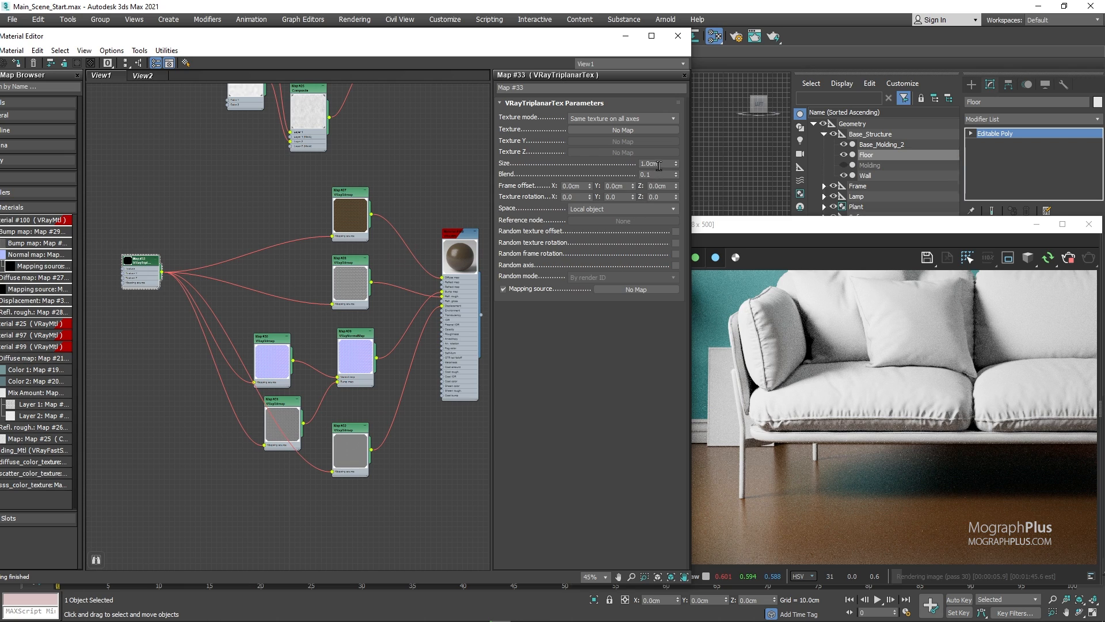
pyautogui.press('Return')
pyautogui.moveTo(591, 36); pyautogui.dragTo(474, 41)
pyautogui.doubleClick(495, 203)
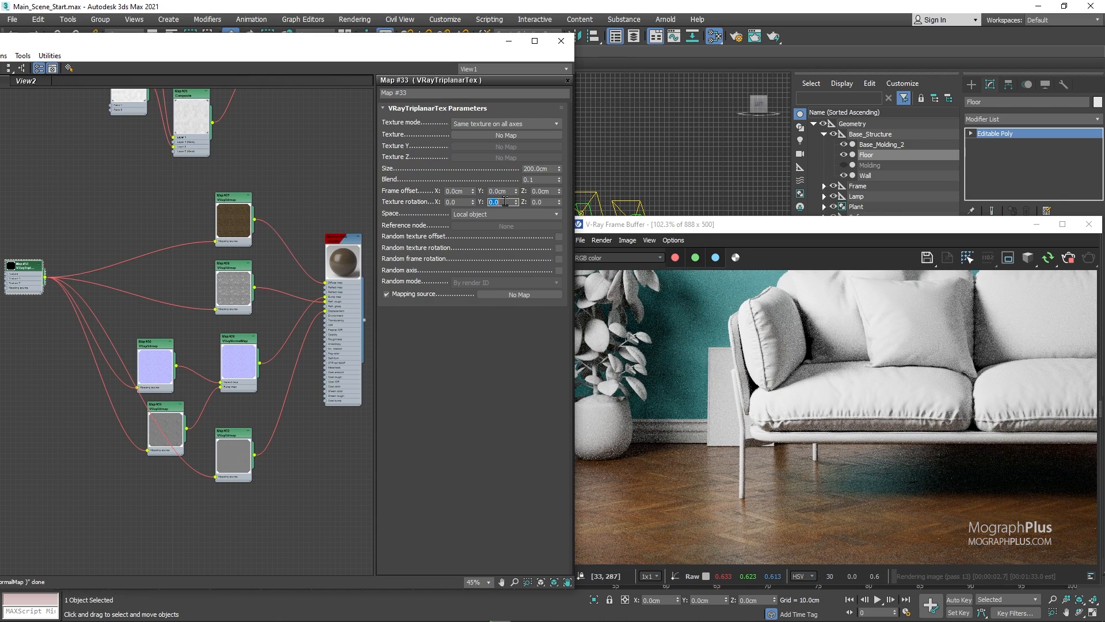
pyautogui.write('90')
pyautogui.press('Return')
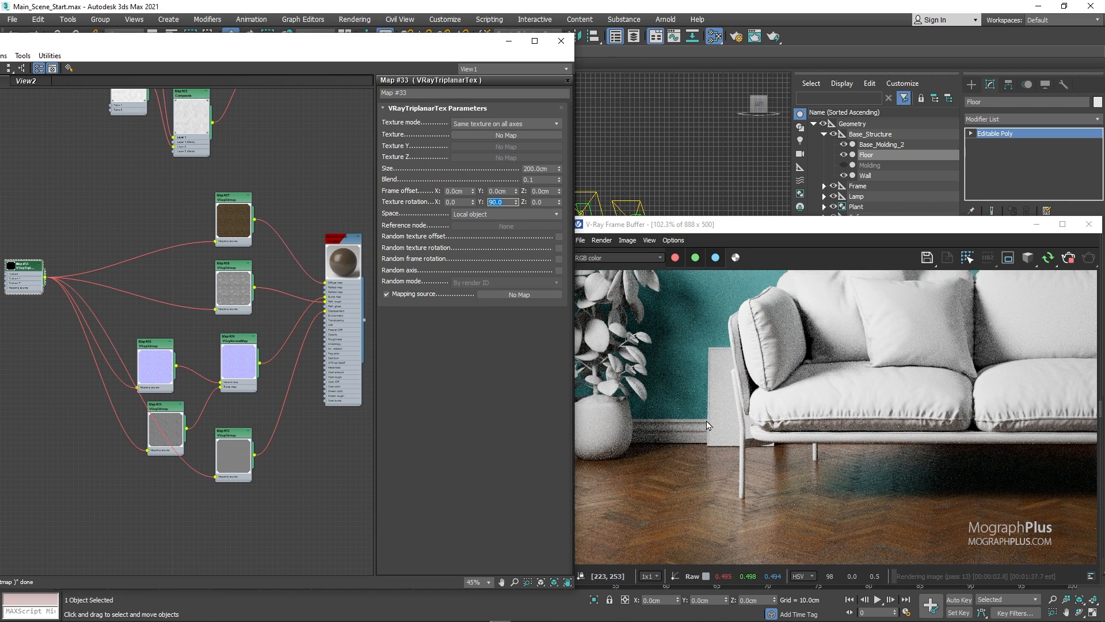
# Select Base_Molding_2 in the scene and check the Translucency options of the floor's VRayMtl
pyautogui.click(889, 146)
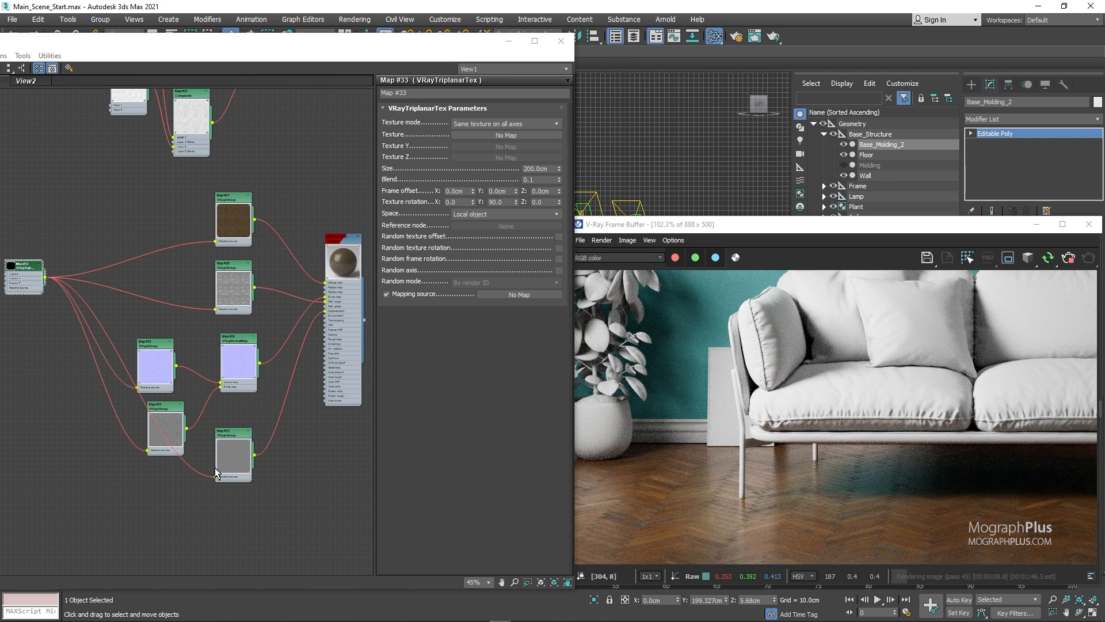
pyautogui.moveTo(223, 505); pyautogui.dragTo(200, 377, button='middle')
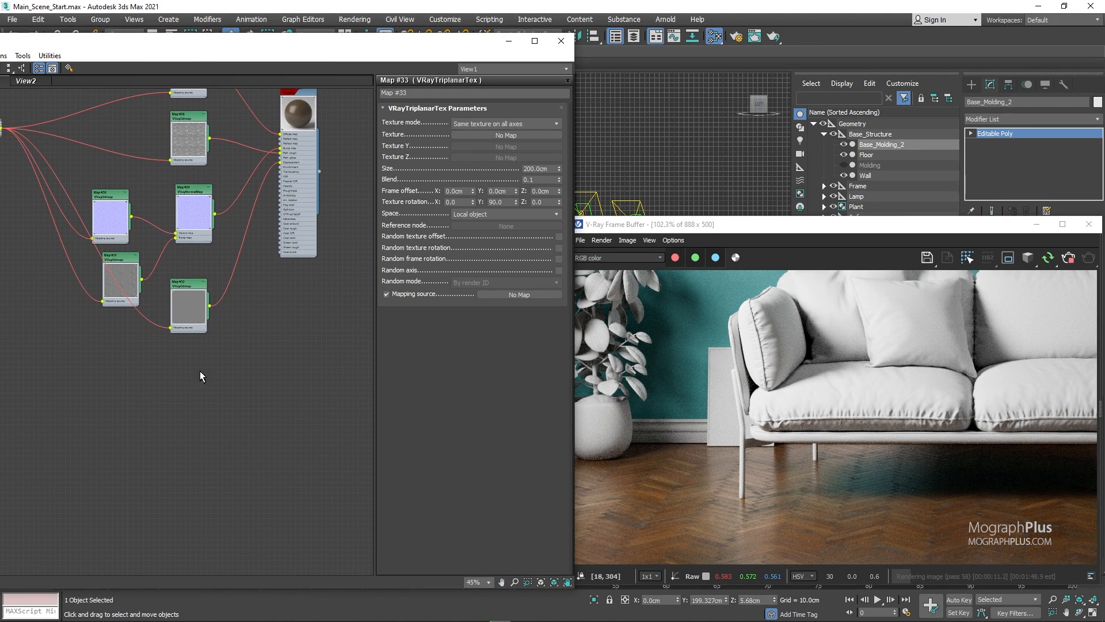
pyautogui.doubleClick(306, 235)
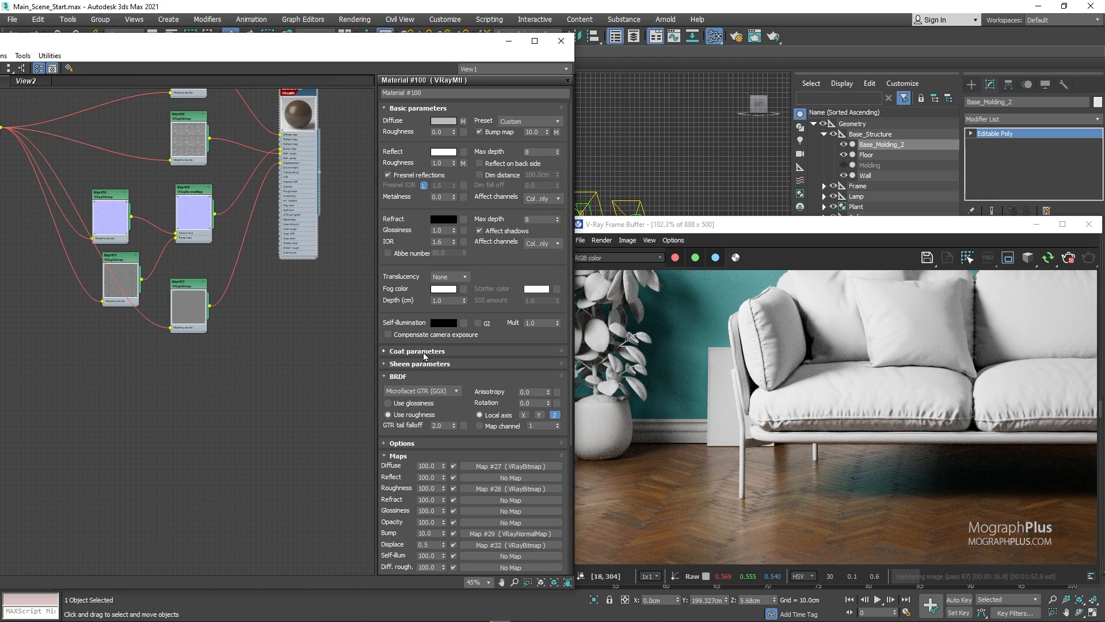
pyautogui.click(449, 279)
pyautogui.click(392, 308)
# Create a VRayFastSSS2 material below the floor material network and assign it to the selected Base_Molding_2
pyautogui.moveTo(268, 343); pyautogui.dragTo(232, 288, button='middle')
pyautogui.rightClick(257, 338)
pyautogui.moveTo(295, 349)
pyautogui.moveTo(399, 383)
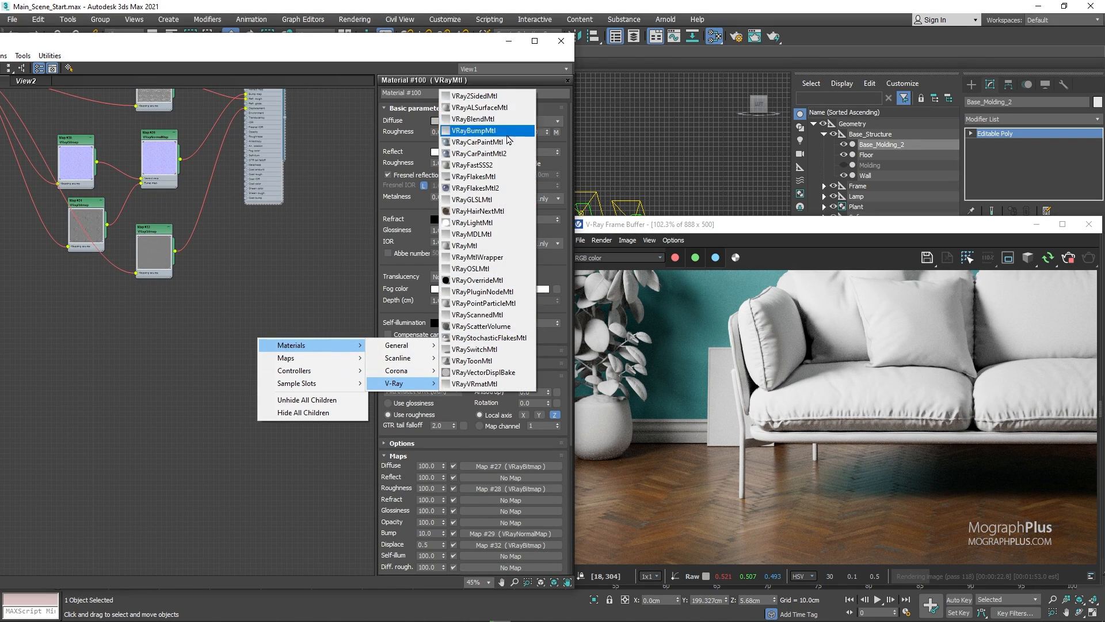
pyautogui.click(481, 164)
pyautogui.rightClick(260, 349)
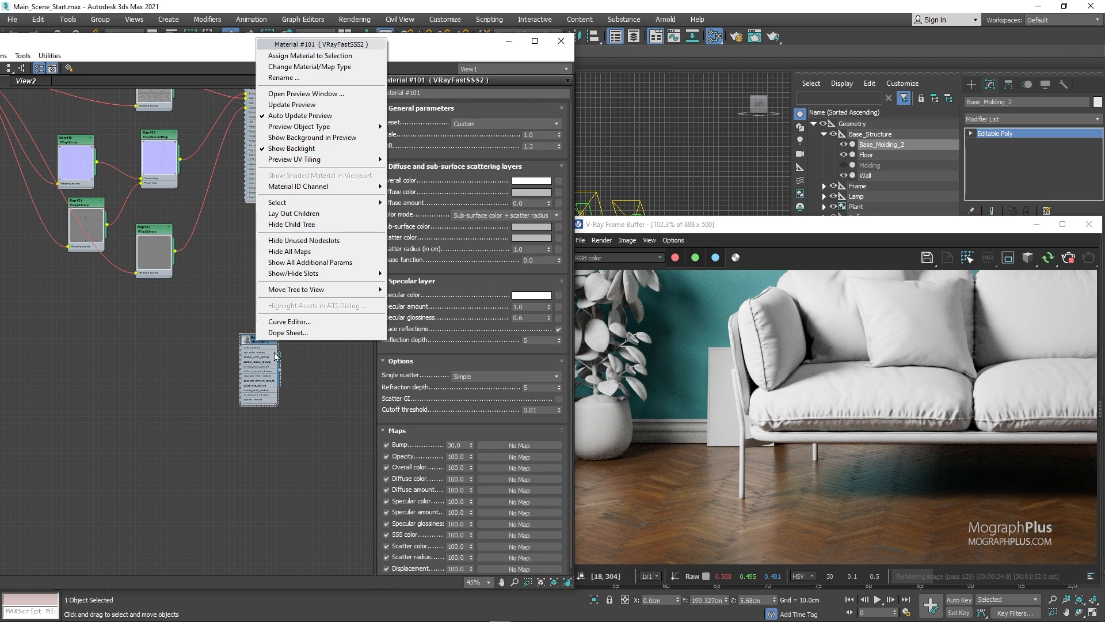
pyautogui.click(326, 68)
# Create a VRayColor map beside the VRayFastSSS2 material and open its parameters
pyautogui.scroll(3, 238, 362)
pyautogui.scroll(2, 238, 362)
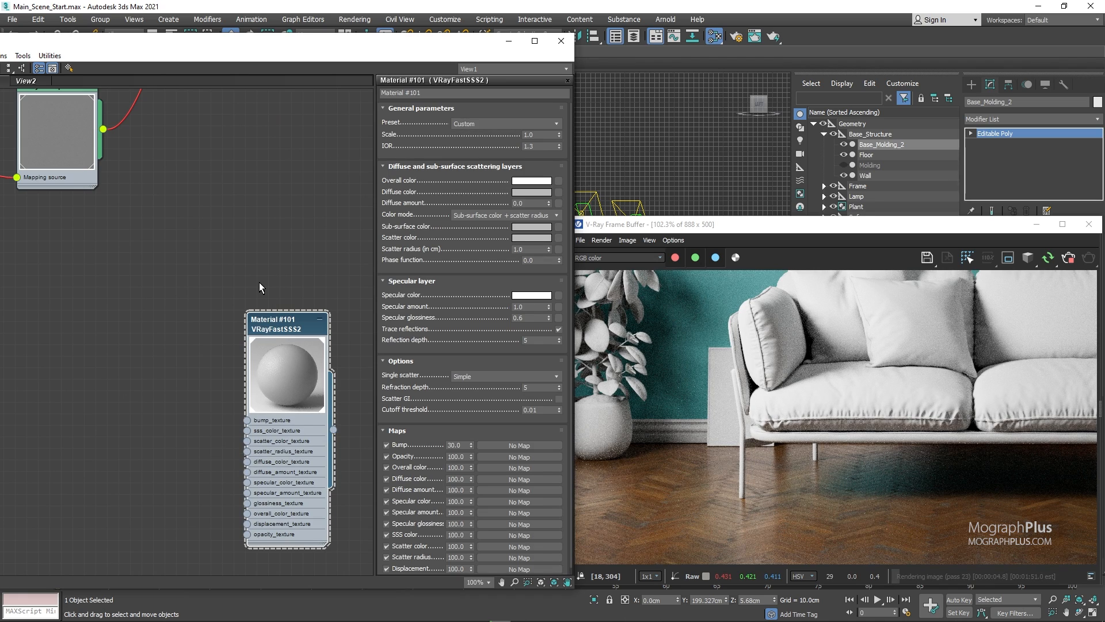
pyautogui.rightClick(127, 352)
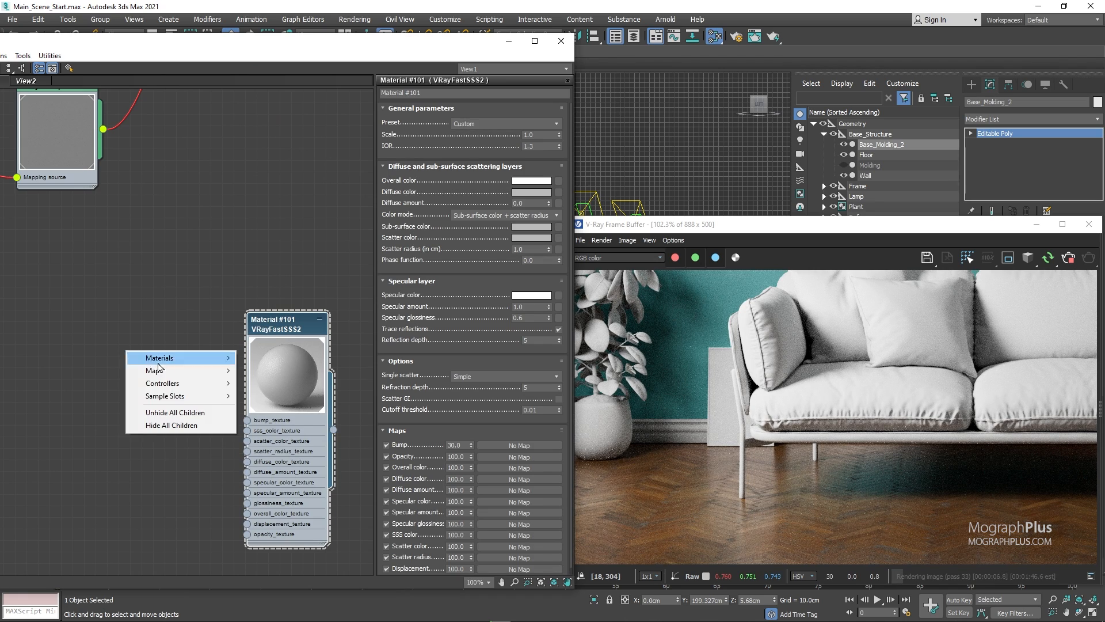
pyautogui.moveTo(169, 373)
pyautogui.moveTo(279, 422)
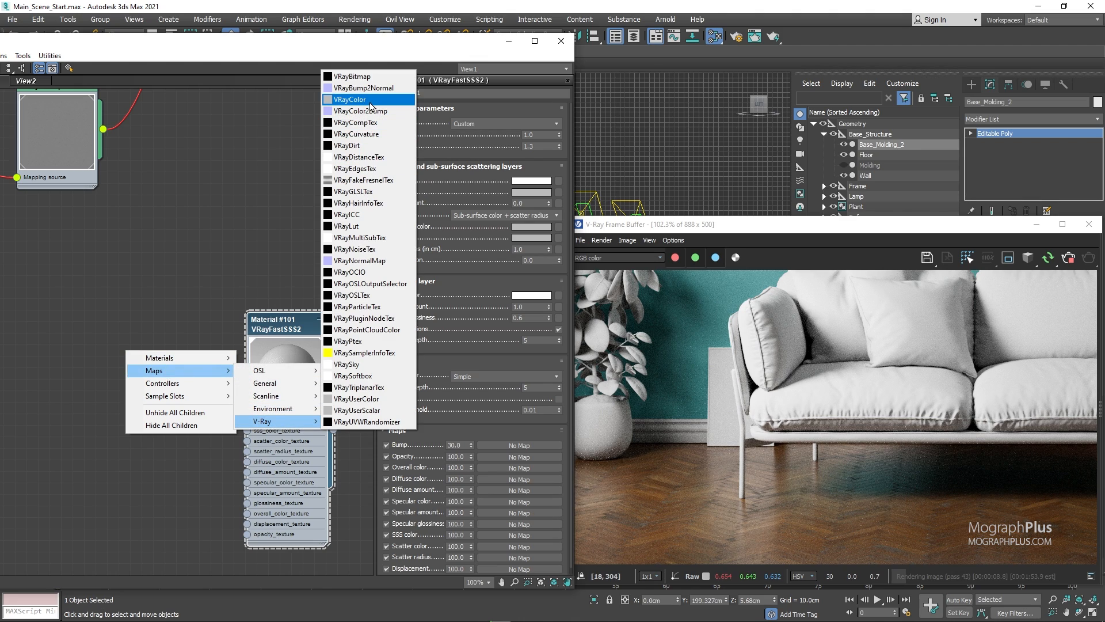
pyautogui.click(345, 100)
pyautogui.click(142, 345)
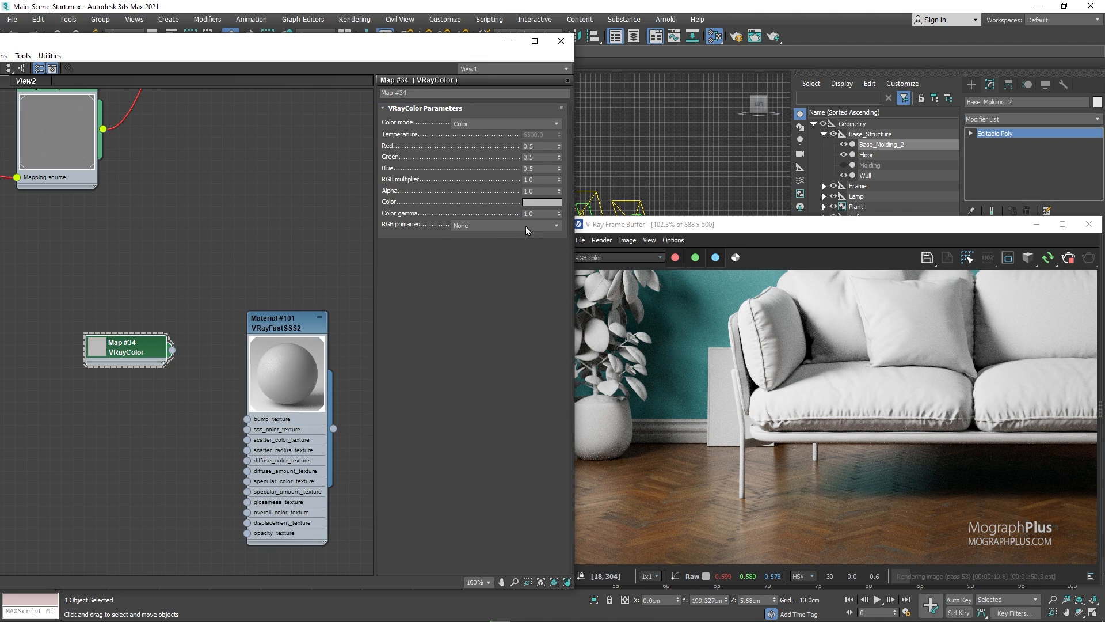
# Set the VRayColor map's color Value to 194 and its RGB primaries to sRGB primaries
pyautogui.click(550, 202)
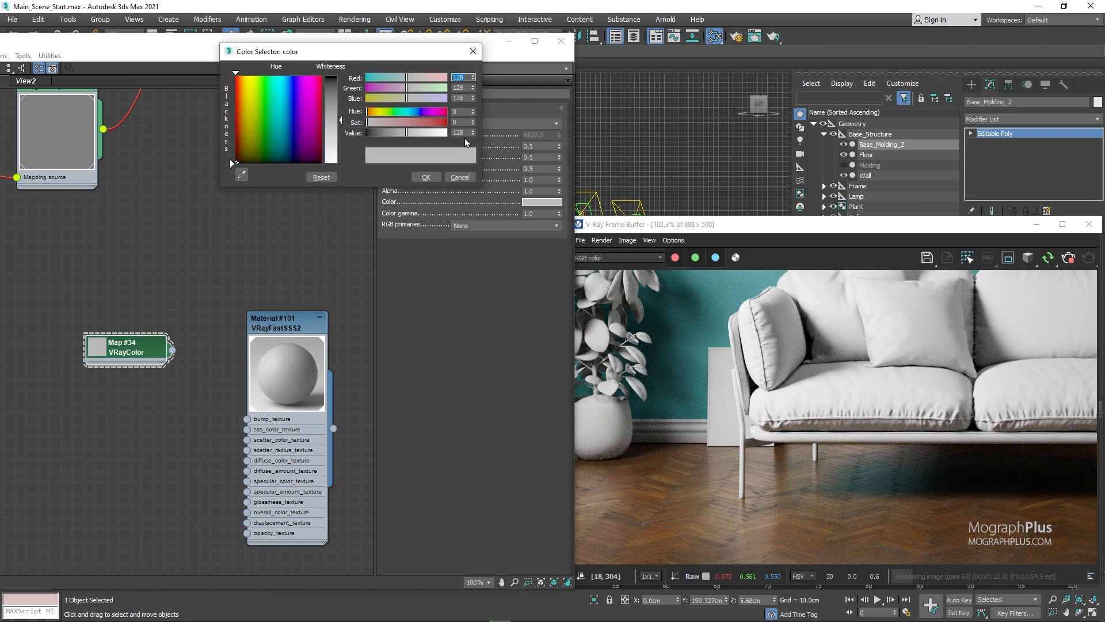
pyautogui.doubleClick(460, 133)
pyautogui.press('Return')
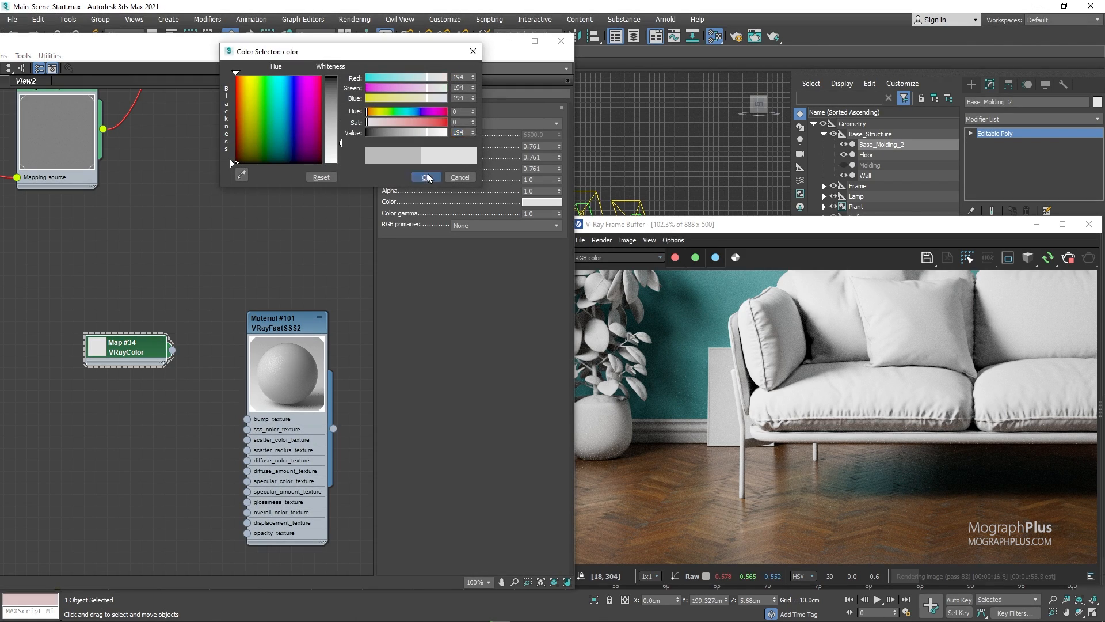
pyautogui.click(426, 176)
pyautogui.click(474, 229)
pyautogui.click(481, 244)
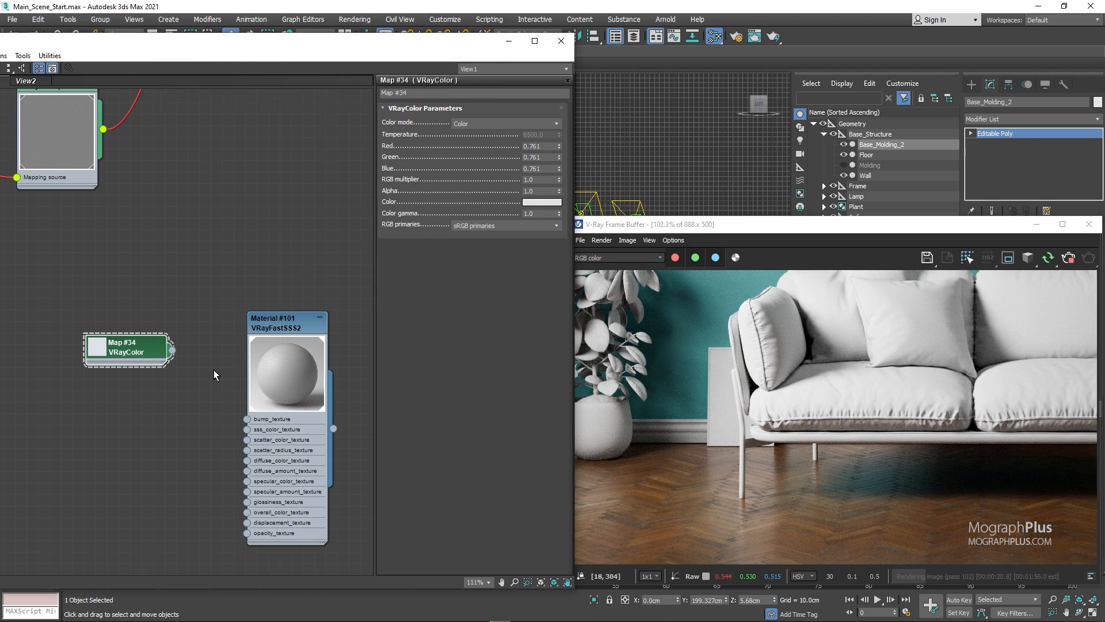
# Connect the VRayColor map as an instance to the VRayFastSSS2 material's diffuse, sub-surface and scatter colors
pyautogui.scroll(2, 214, 369)
pyautogui.doubleClick(304, 323)
pyautogui.moveTo(161, 353); pyautogui.dragTo(557, 190)
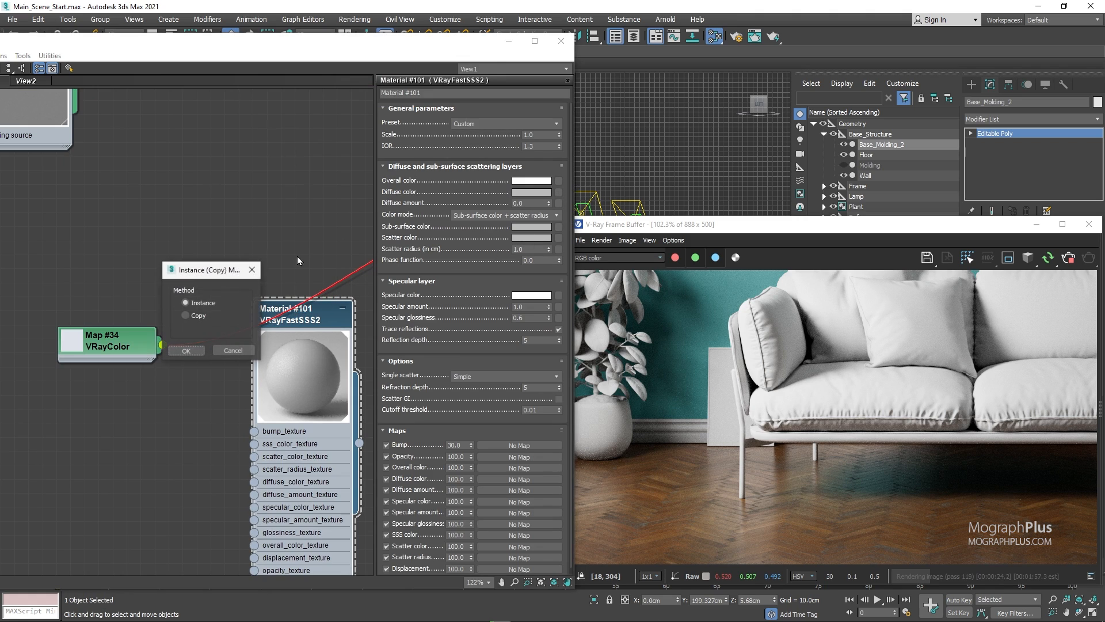
pyautogui.click(186, 350)
pyautogui.moveTo(544, 232); pyautogui.dragTo(558, 228)
pyautogui.click(182, 349)
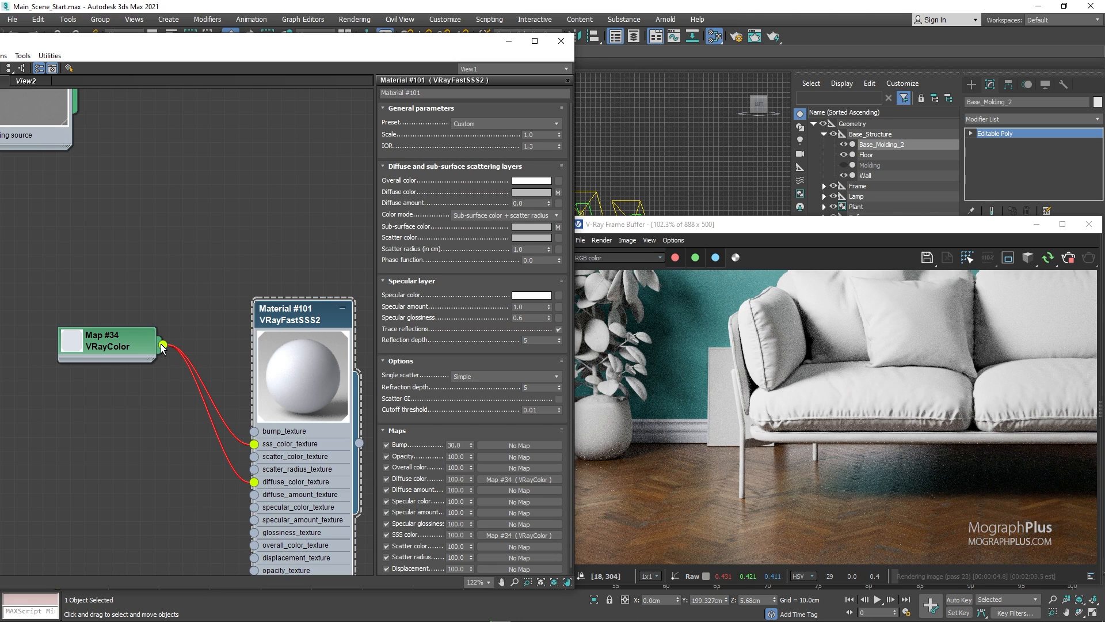
pyautogui.moveTo(163, 345); pyautogui.dragTo(559, 243)
pyautogui.click(182, 350)
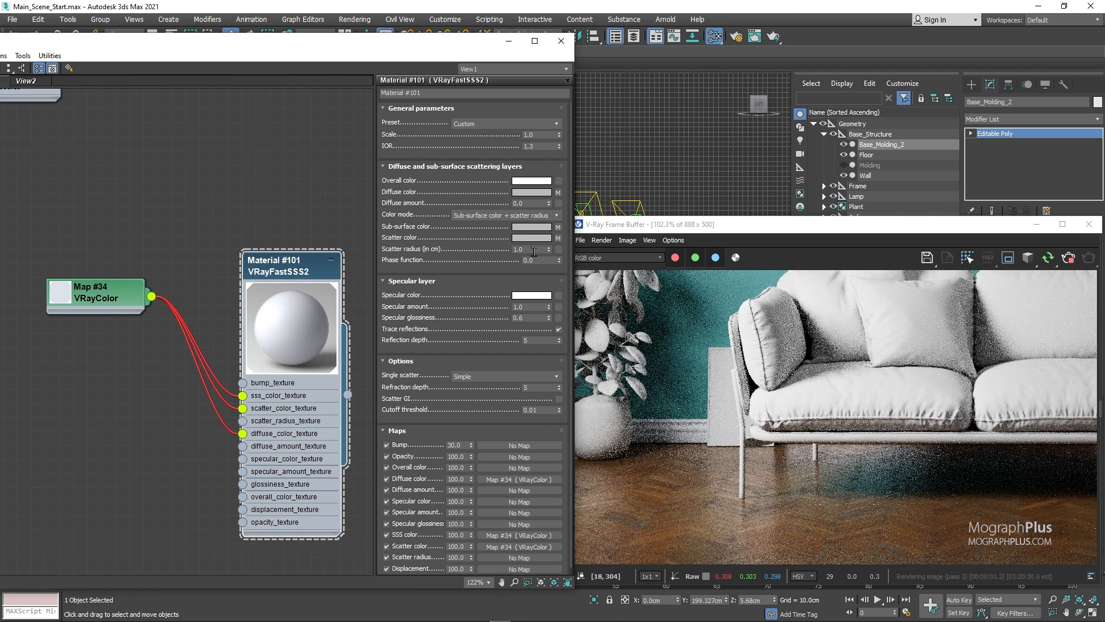
# Set the VRayFastSSS2 material's scatter radius to 0.25 cm
pyautogui.click(539, 250)
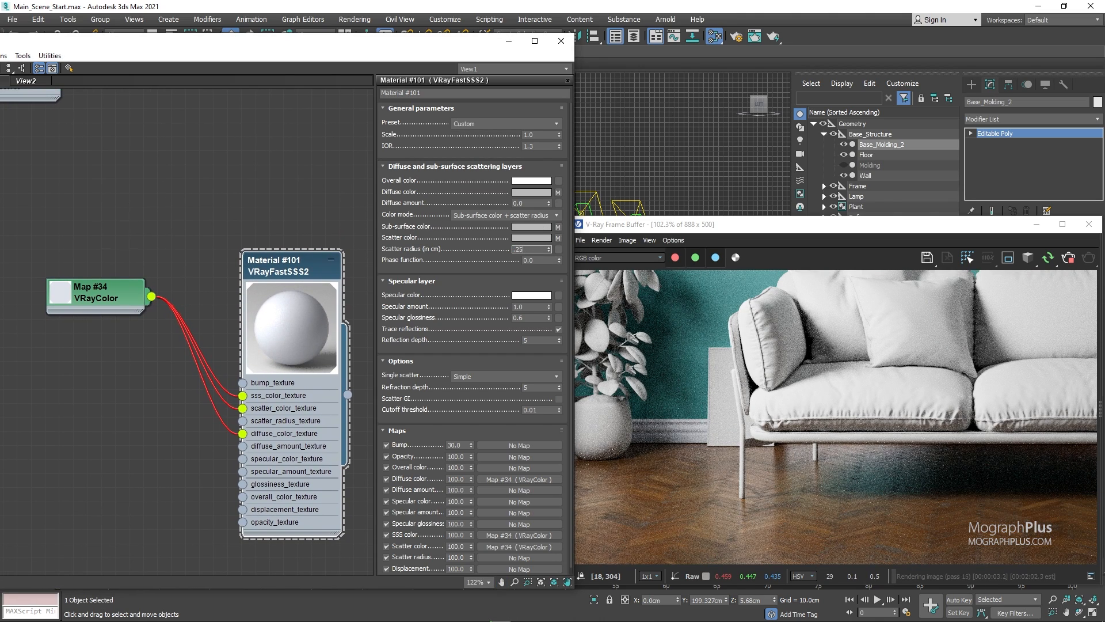
pyautogui.write('.25')
pyautogui.press('Return')
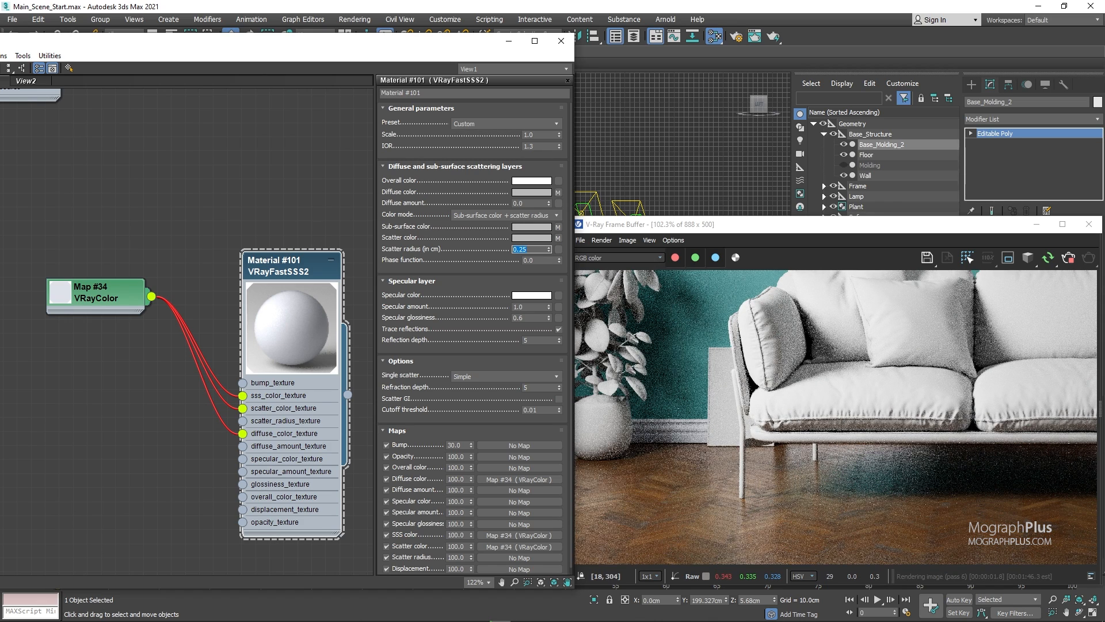
pyautogui.rightClick(738, 419)
pyautogui.click(738, 418)
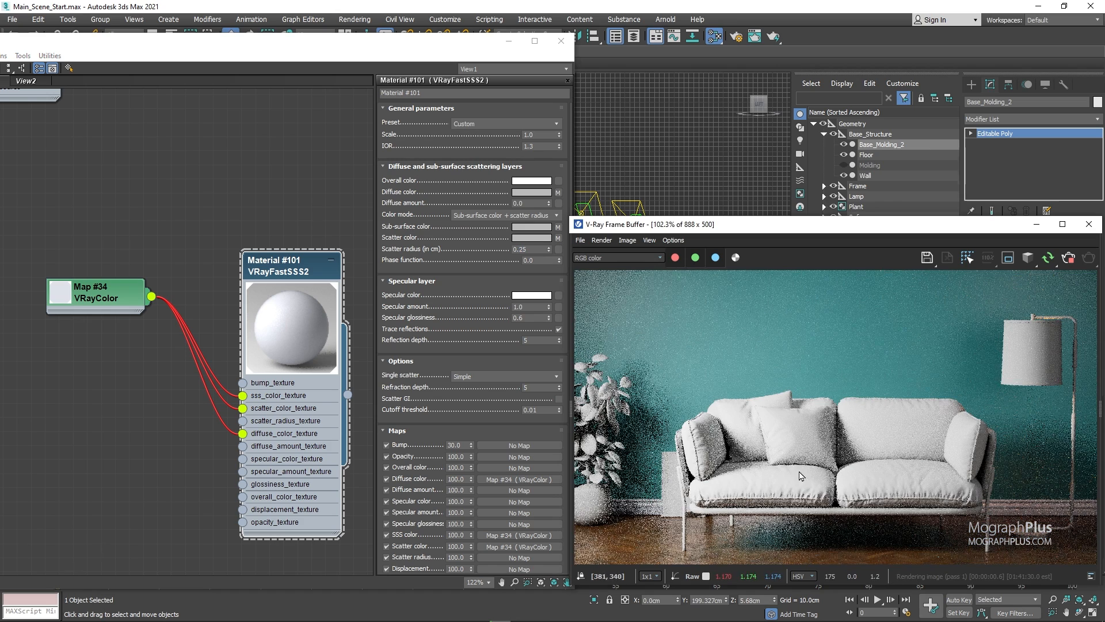
pyautogui.moveTo(870, 225); pyautogui.dragTo(854, 276)
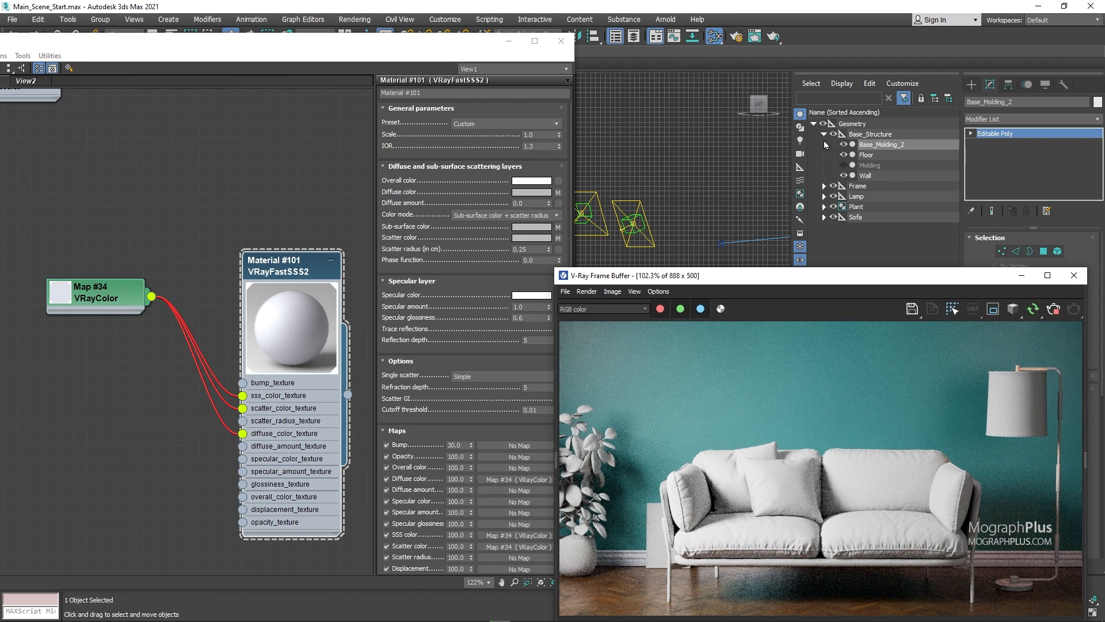
# Select Sofa_2 in the Sofa group, create a VRayMtl below the molding material and assign it to the sofa
pyautogui.click(823, 134)
pyautogui.click(824, 175)
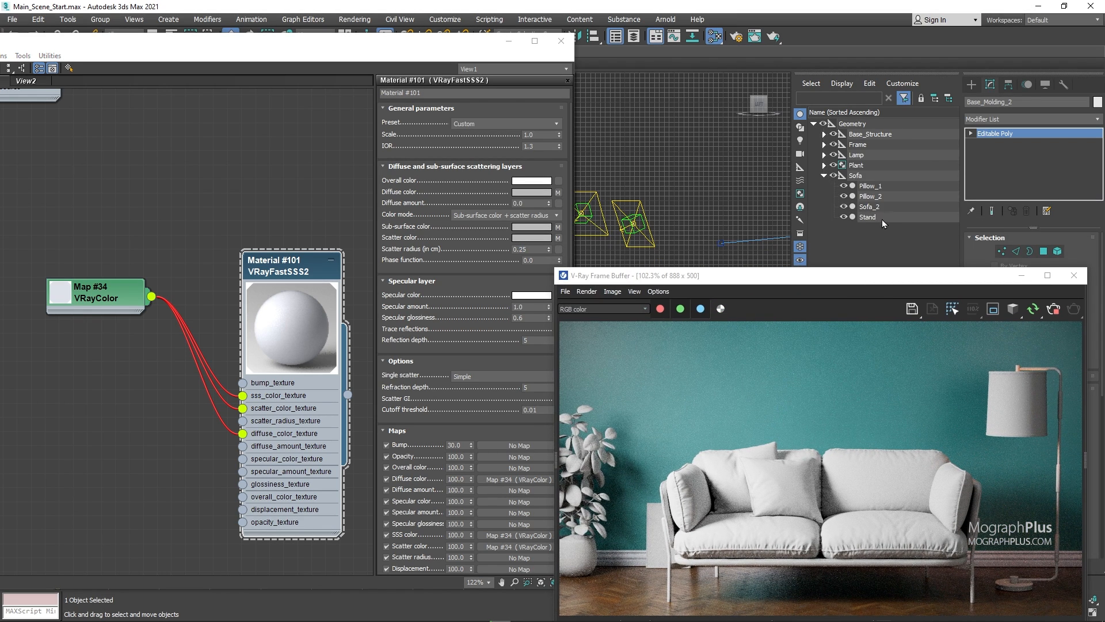
pyautogui.click(868, 209)
pyautogui.moveTo(194, 469); pyautogui.dragTo(141, 165, button='middle')
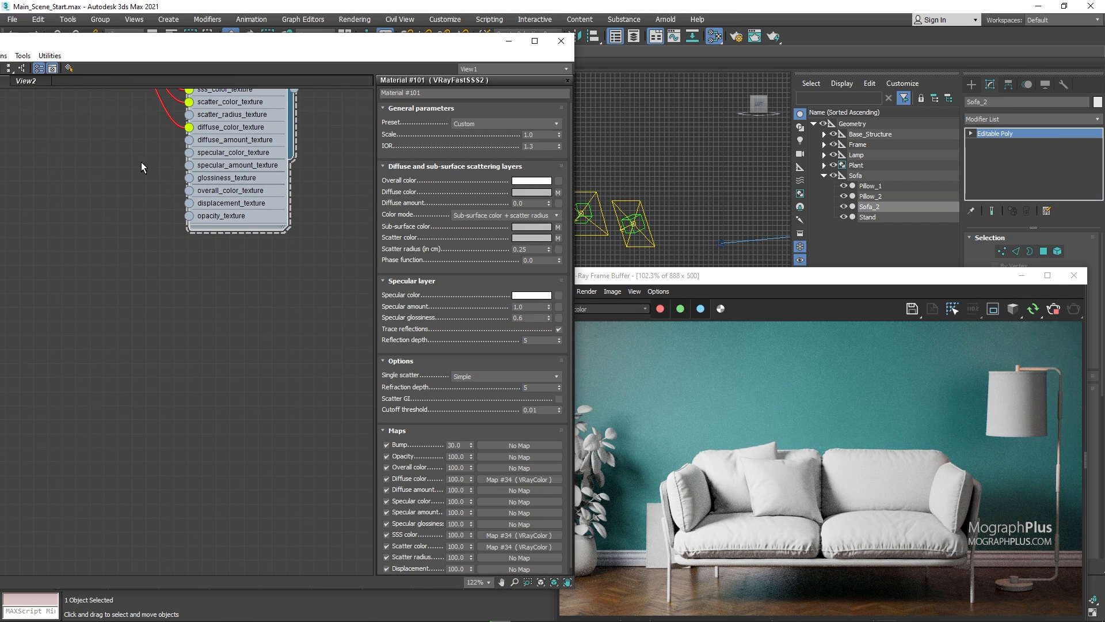
pyautogui.rightClick(240, 350)
pyautogui.moveTo(267, 359)
pyautogui.moveTo(380, 395)
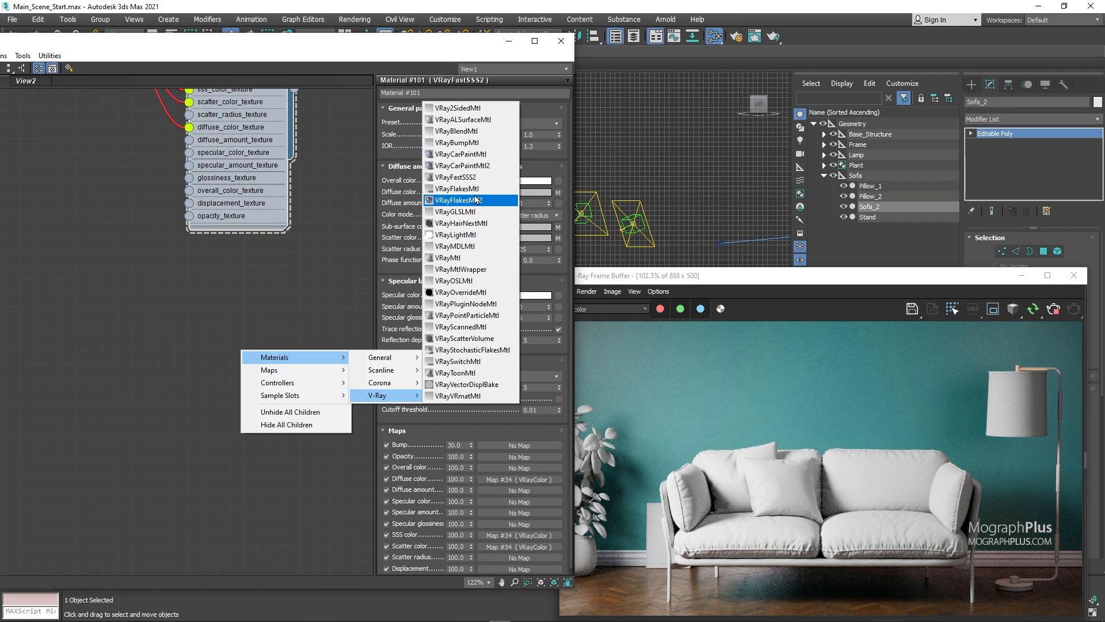
pyautogui.click(470, 263)
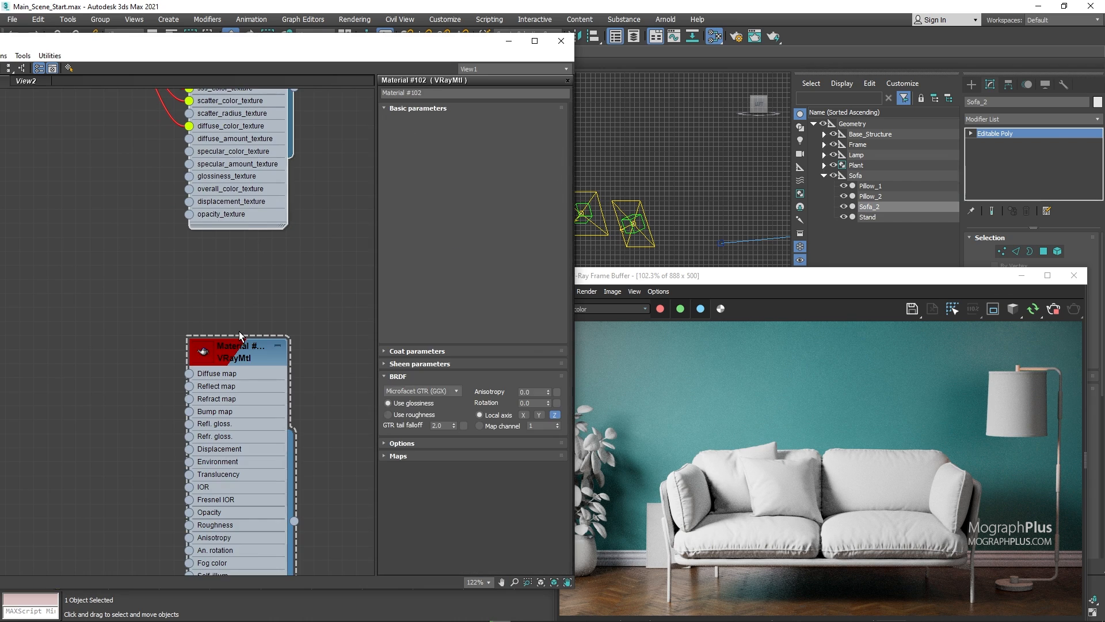
pyautogui.rightClick(240, 346)
pyautogui.click(279, 49)
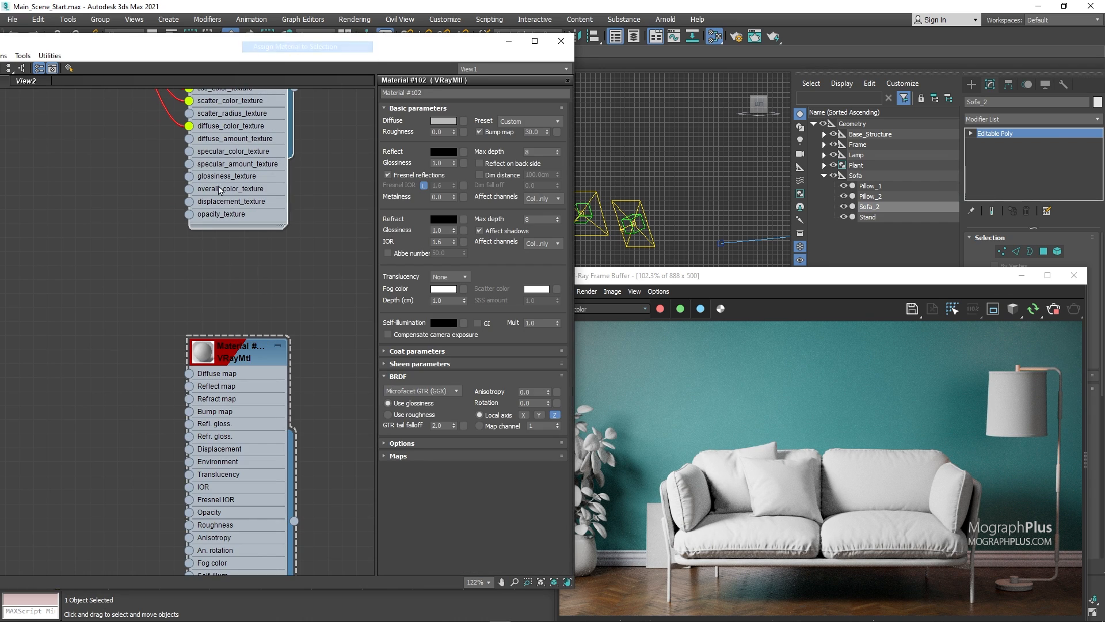
pyautogui.moveTo(294, 89); pyautogui.dragTo(271, 234)
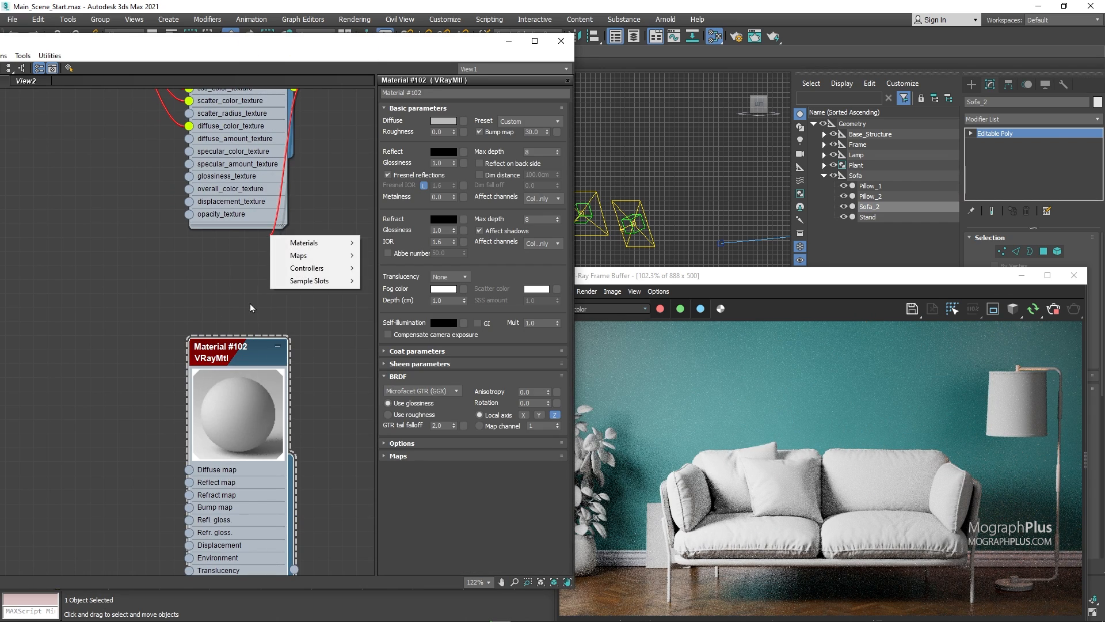
pyautogui.click(224, 293)
# Zoom the frame buffer in on the sofa and reposition its window for a closer view of the fabric
pyautogui.moveTo(173, 313); pyautogui.dragTo(224, 110, button='middle')
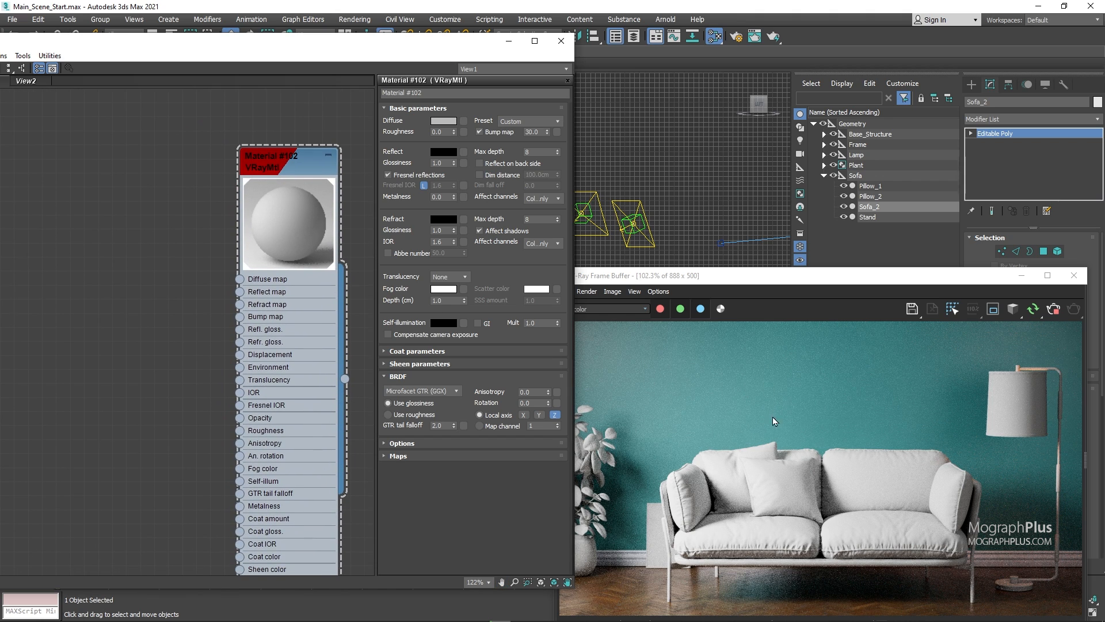
pyautogui.rightClick(781, 494)
pyautogui.click(804, 512)
pyautogui.scroll(2, 817, 546)
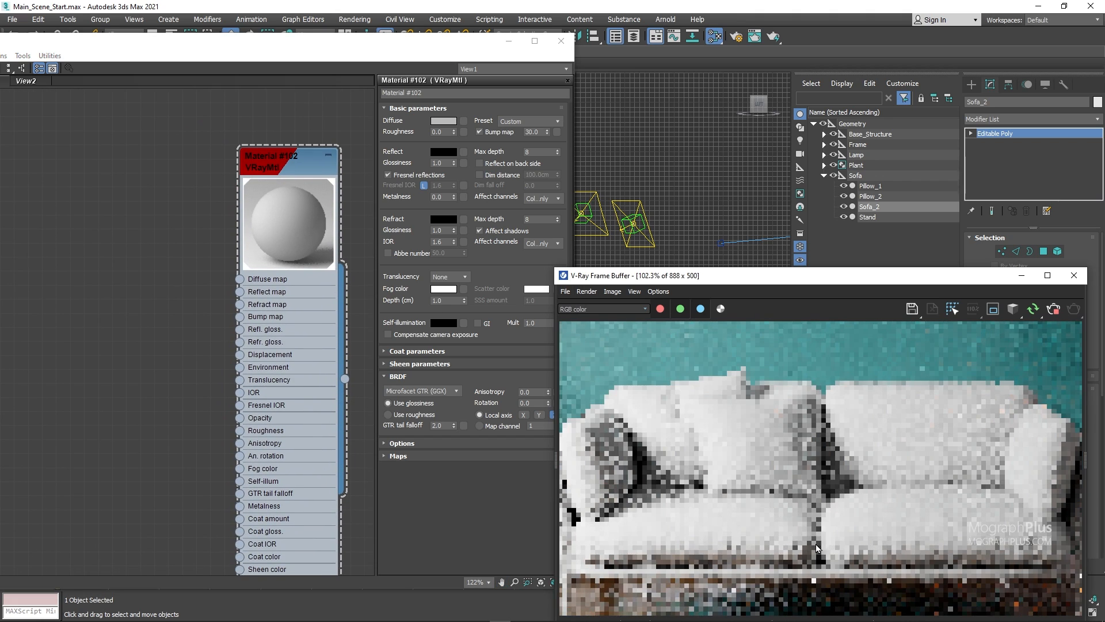
pyautogui.moveTo(817, 275); pyautogui.dragTo(819, 242)
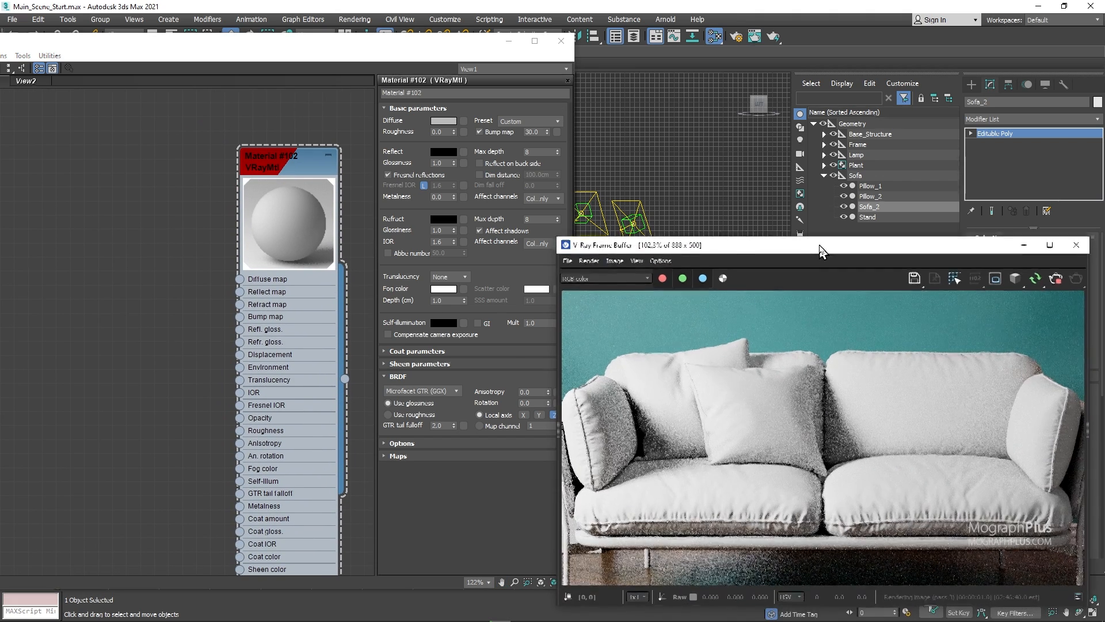
# Add a VRayColor map beside the sofa's VRayMtl
pyautogui.rightClick(95, 319)
pyautogui.moveTo(110, 331)
pyautogui.moveTo(224, 382)
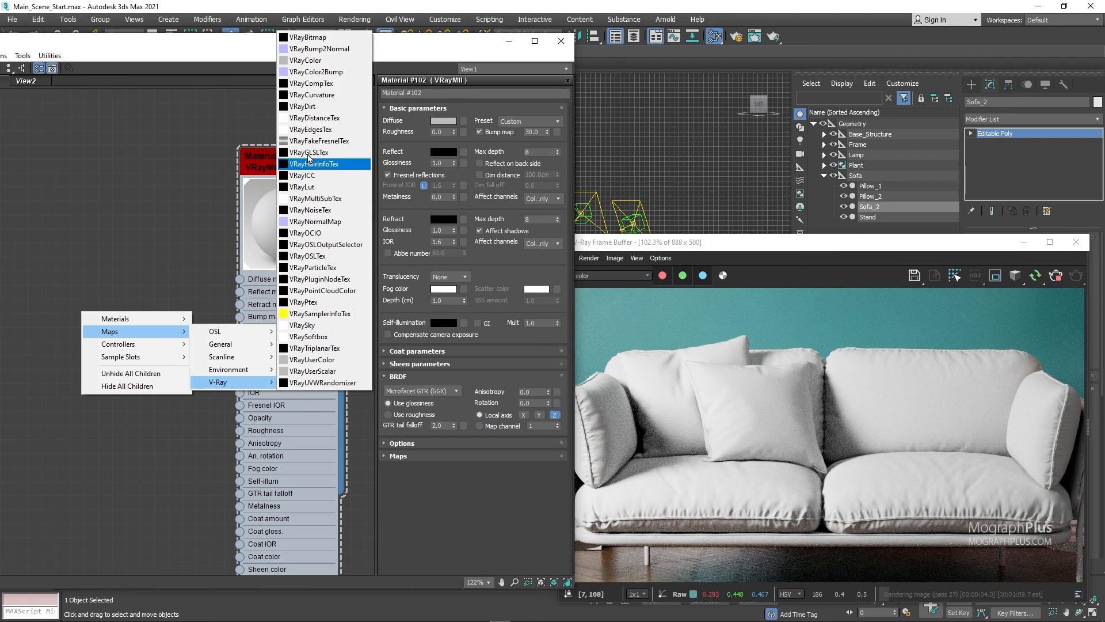
pyautogui.click(305, 60)
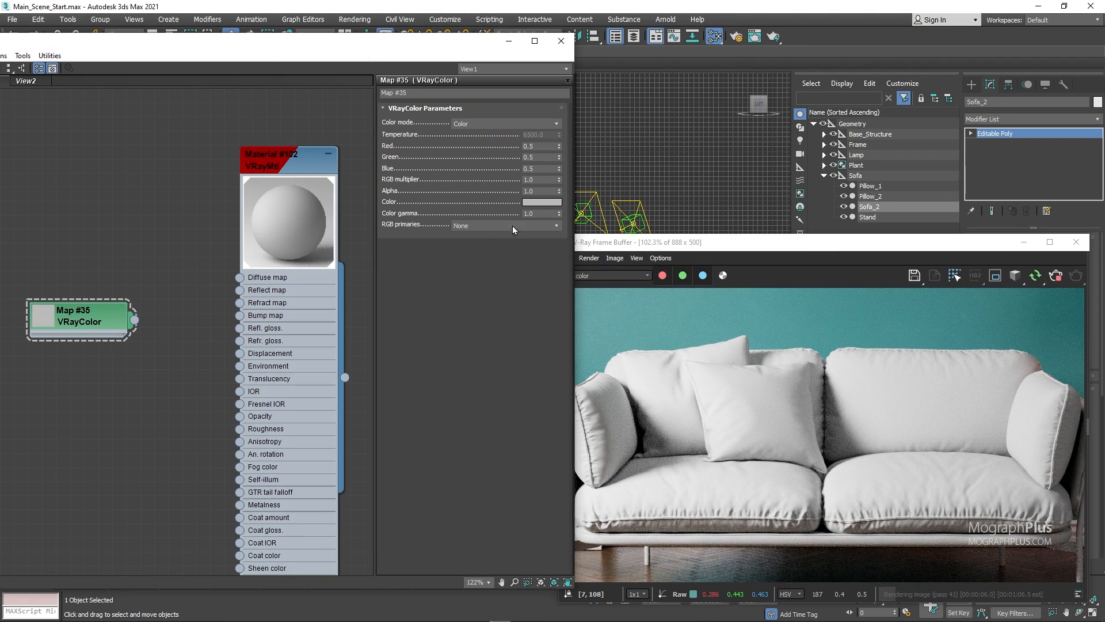
# Set the new VRayColor map's color to Red 217, Green 180, Blue 136
pyautogui.click(528, 202)
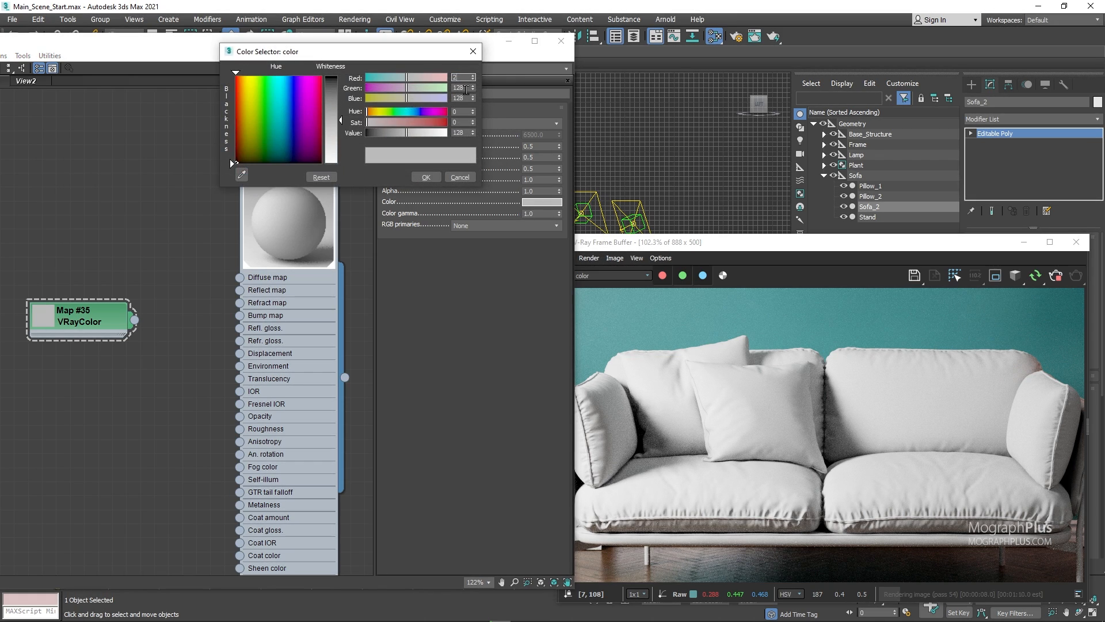
pyautogui.write('217')
pyautogui.press('Tab')
pyautogui.write('1')
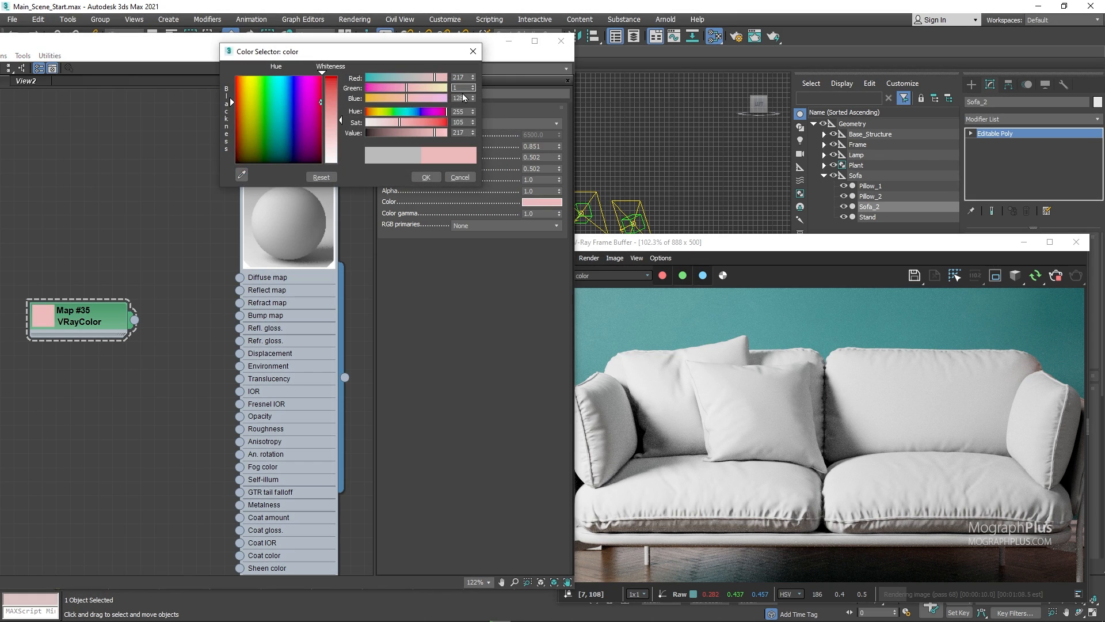
pyautogui.write('80')
pyautogui.press('Tab')
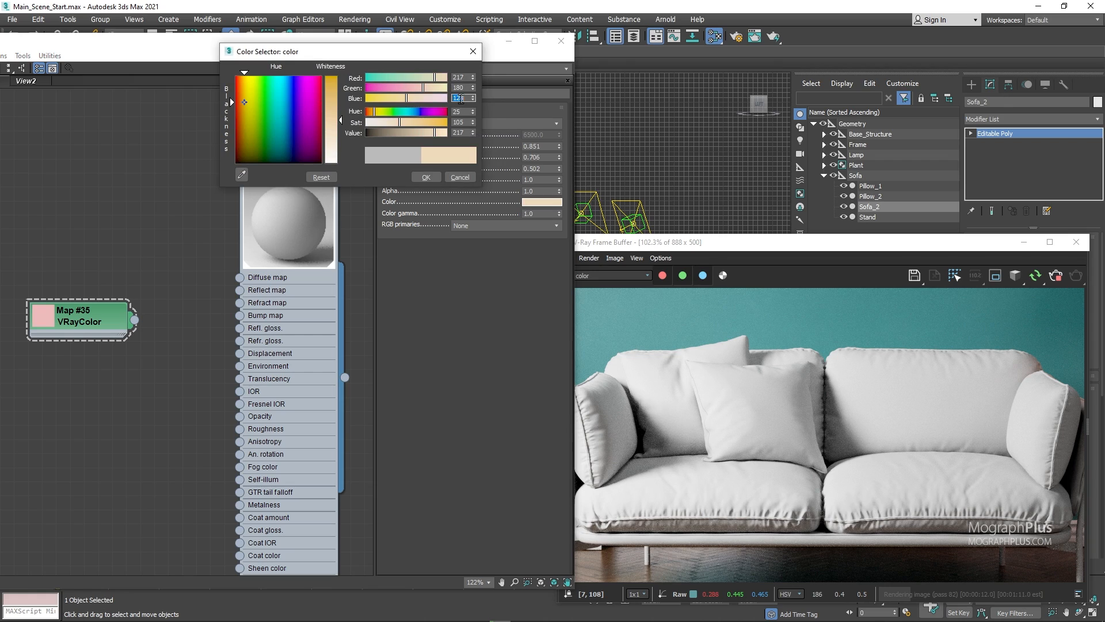
pyautogui.write('136')
pyautogui.press('Return')
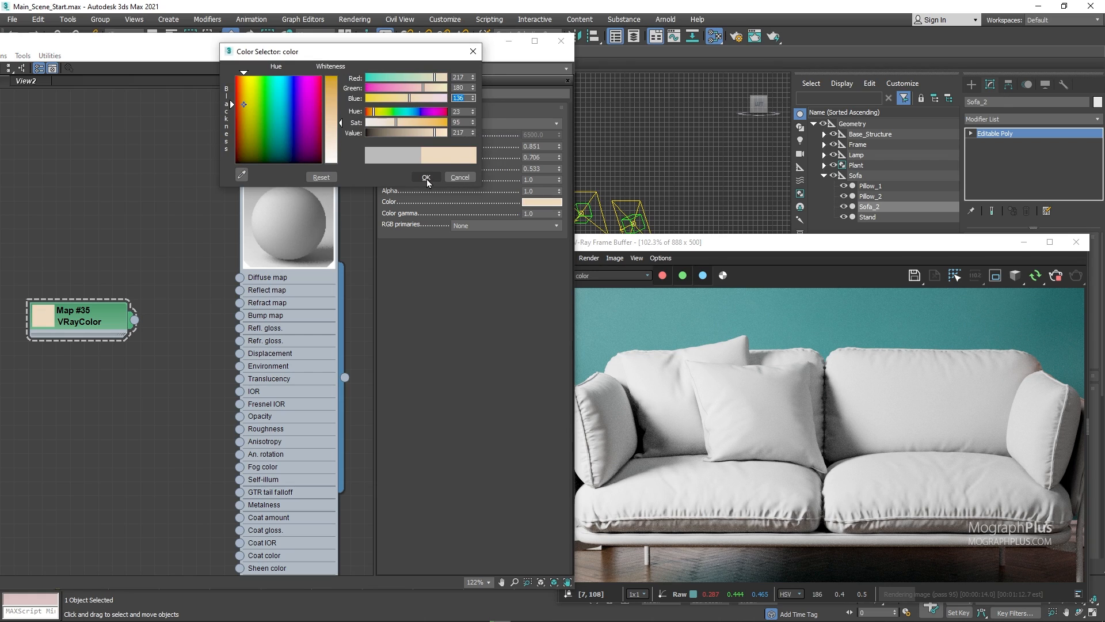
pyautogui.click(426, 178)
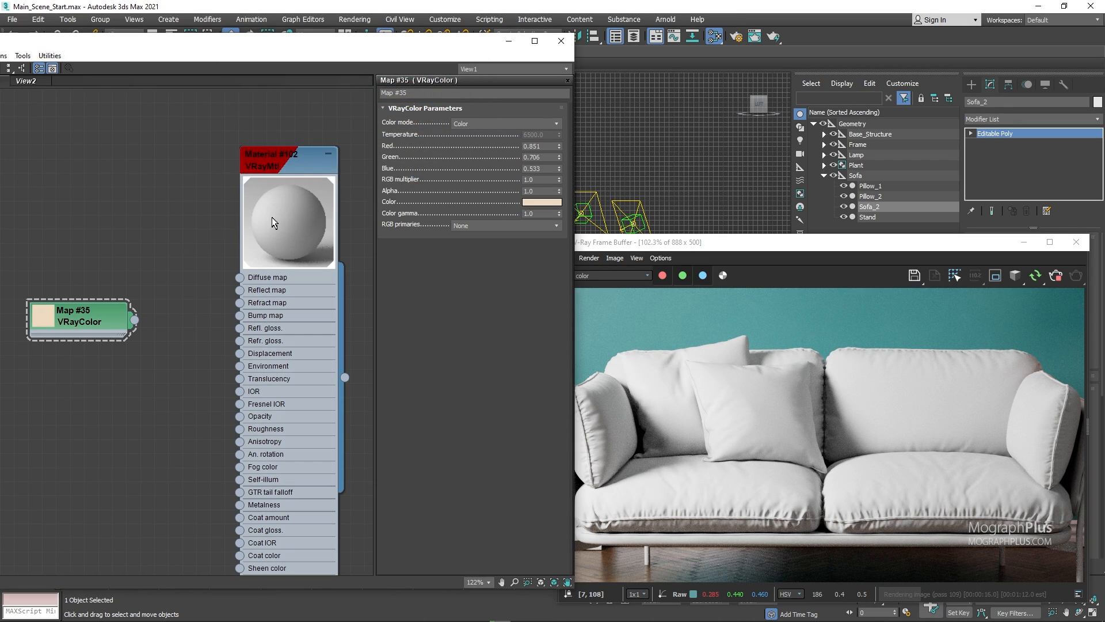
# Move the VRayColor node farther away from the sofa material to make room for more maps
pyautogui.scroll(-1, 81, 274)
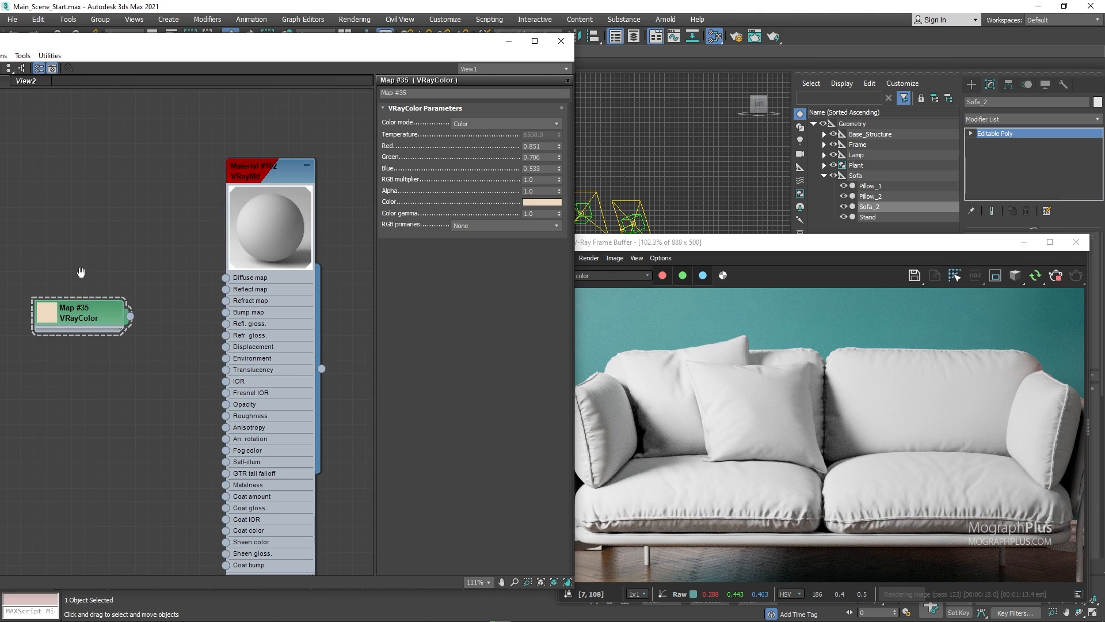
pyautogui.moveTo(81, 274); pyautogui.dragTo(154, 296, button='middle')
pyautogui.moveTo(143, 343); pyautogui.dragTo(92, 267)
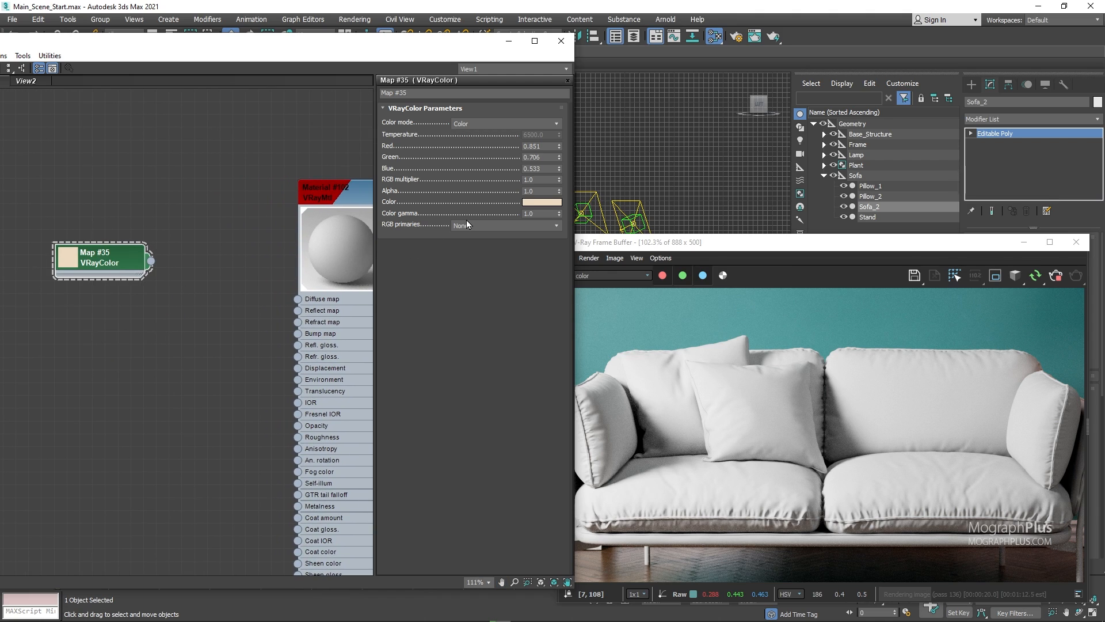
pyautogui.moveTo(127, 299); pyautogui.dragTo(193, 294, button='middle')
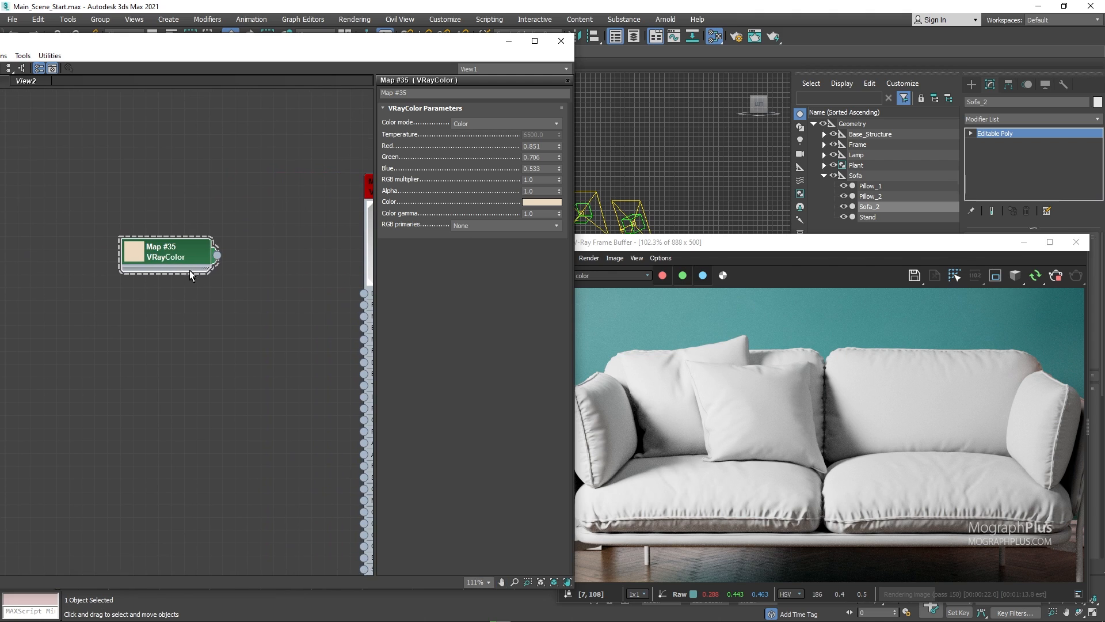
pyautogui.moveTo(173, 259); pyautogui.dragTo(135, 259)
# Create a VRayBitmap map below the VRayColor node and load the fabric_01 image into it
pyautogui.rightClick(138, 315)
pyautogui.moveTo(172, 333)
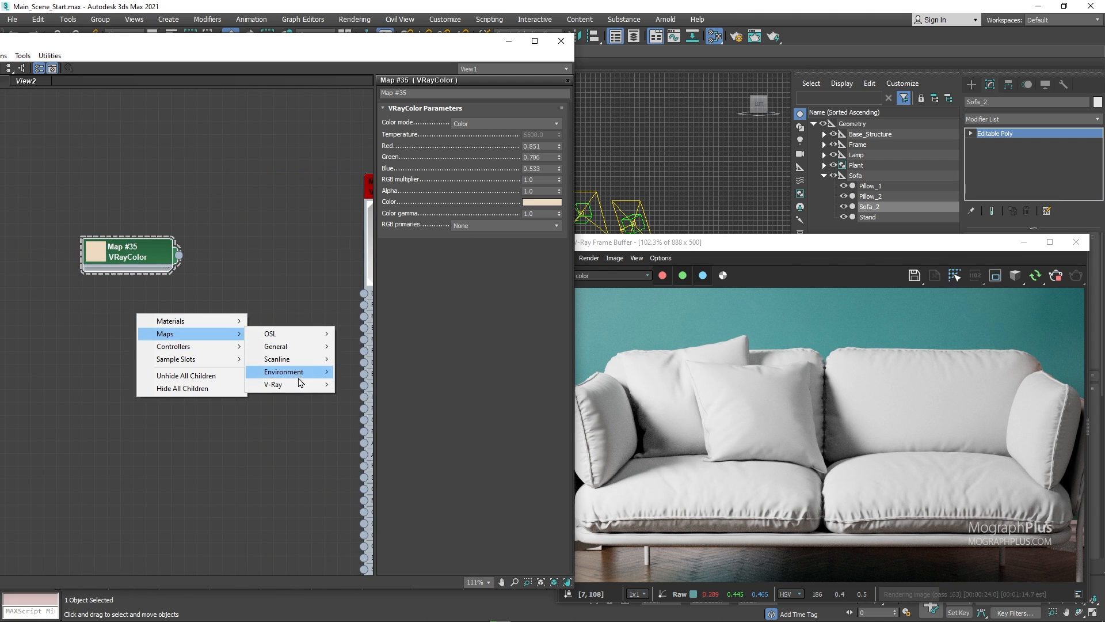
pyautogui.moveTo(288, 384)
pyautogui.click(362, 39)
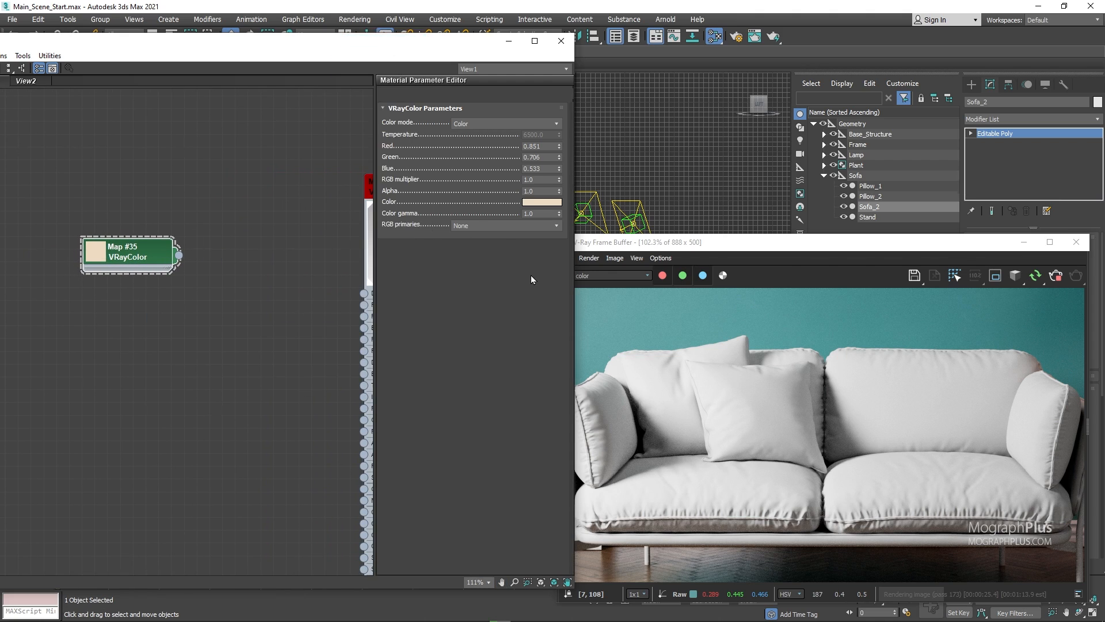
pyautogui.click(556, 125)
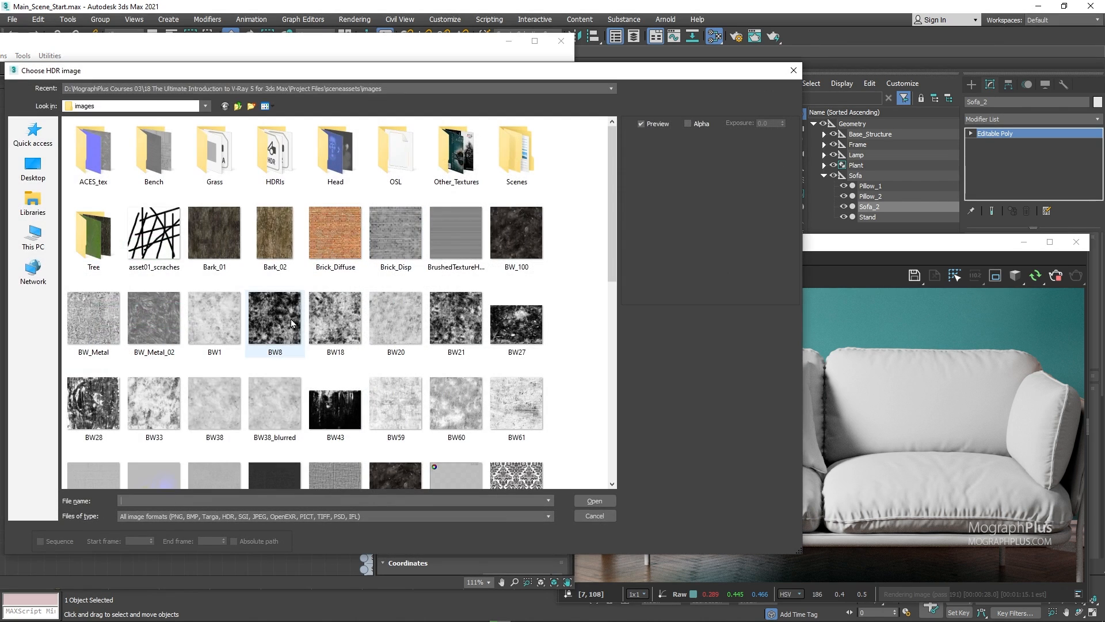
pyautogui.scroll(4, 292, 338)
pyautogui.click(203, 289)
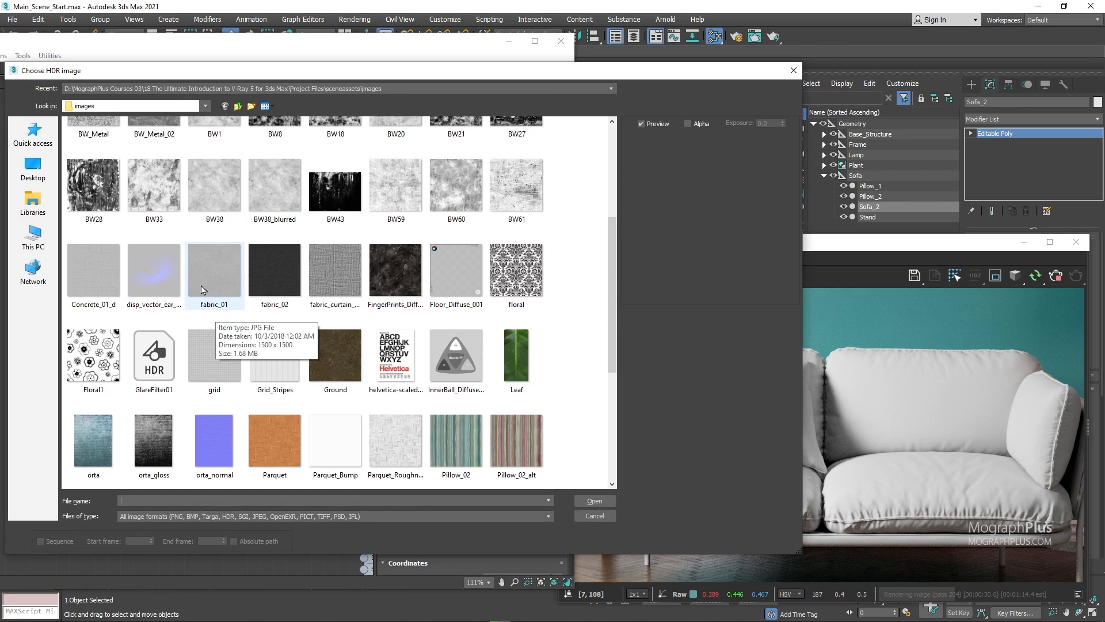
pyautogui.doubleClick(203, 289)
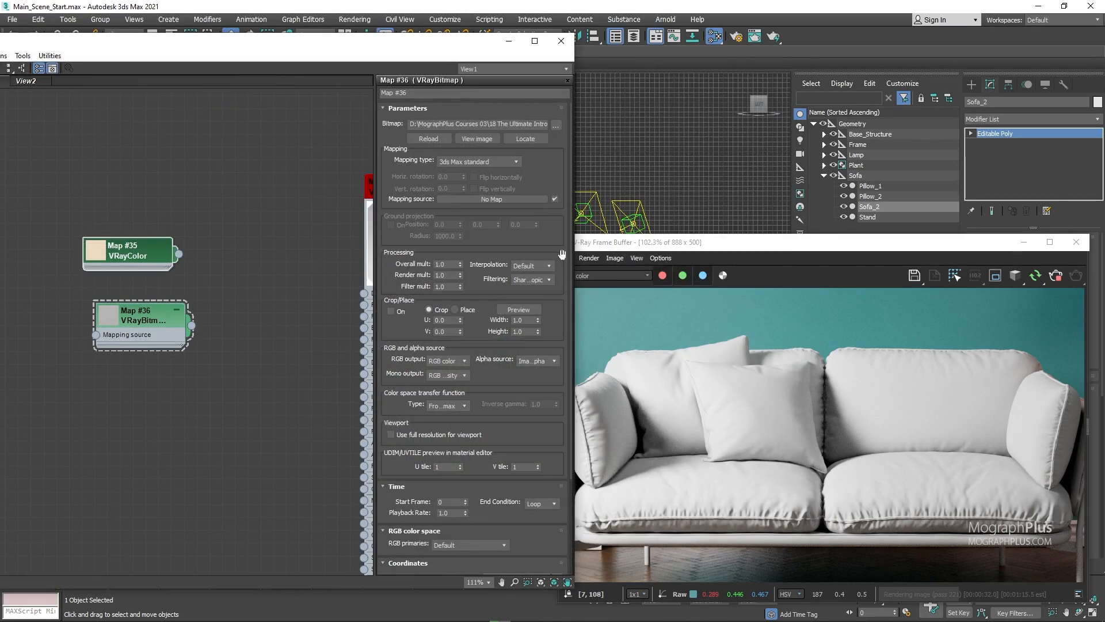
# View the fabric_01 image in its preview window and close it
pyautogui.click(489, 140)
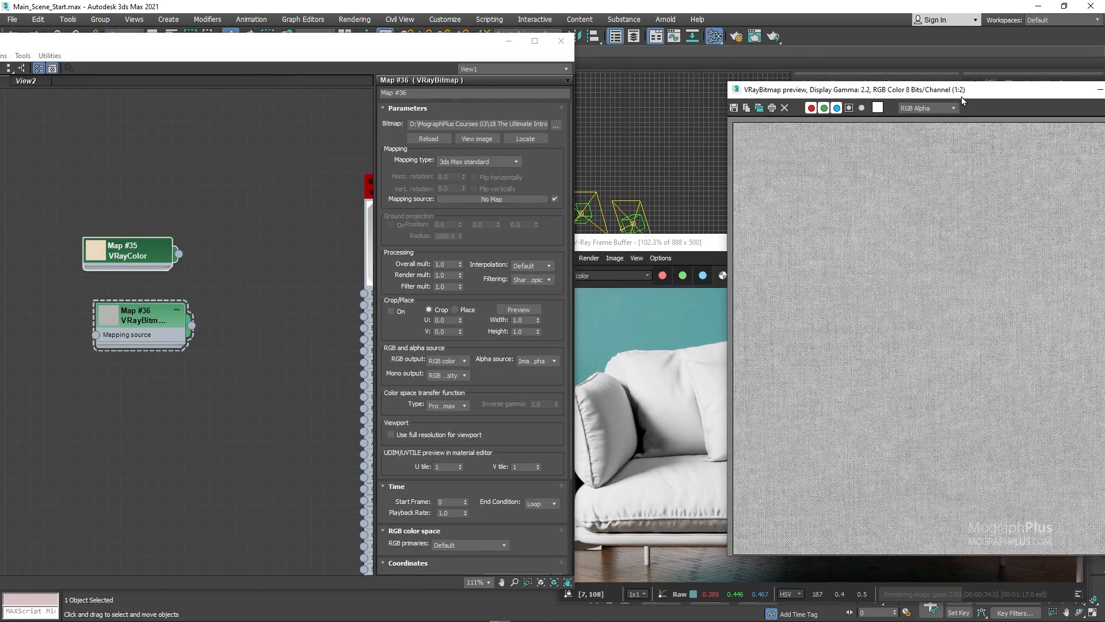
pyautogui.moveTo(962, 97); pyautogui.dragTo(742, 111)
pyautogui.click(936, 104)
# Set the fabric bitmap's RGB primaries to Raw and its U and V tiling to 12
pyautogui.moveTo(494, 418); pyautogui.dragTo(494, 296)
pyautogui.click(465, 424)
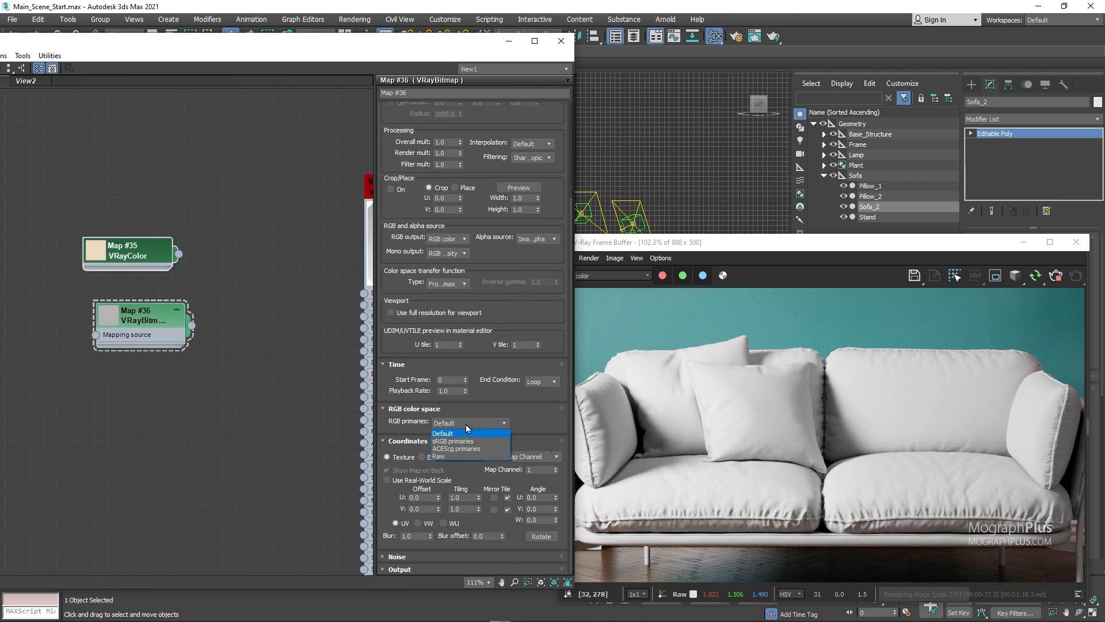
pyautogui.click(461, 459)
pyautogui.click(465, 498)
pyautogui.write('12')
pyautogui.click(463, 509)
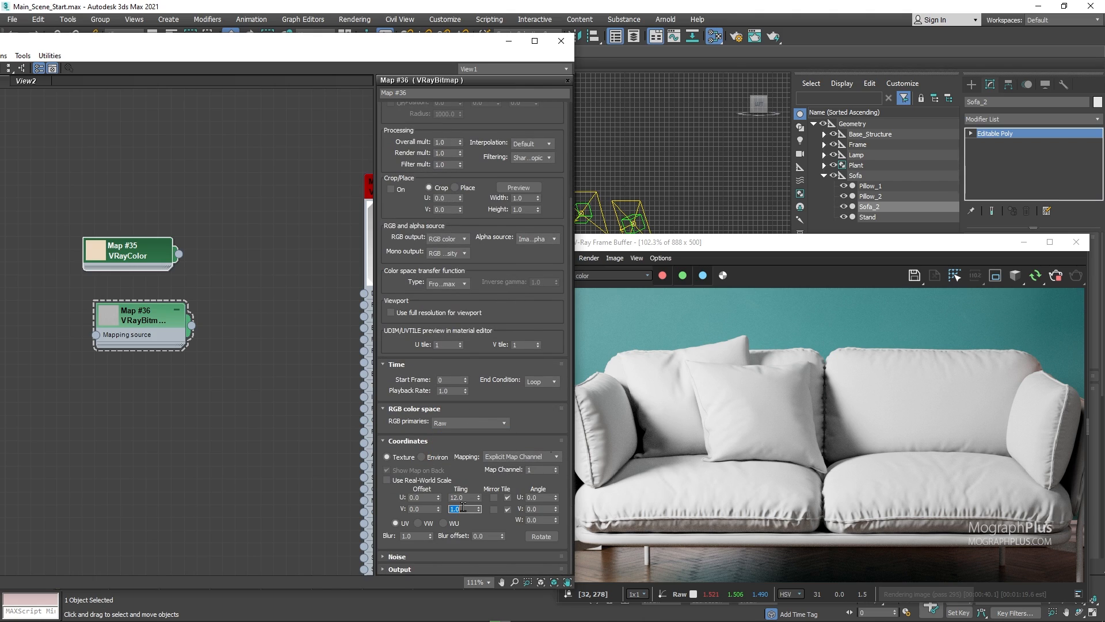
pyautogui.press('Return')
# Space the VRayColor and VRayBitmap nodes apart vertically, leaving free room beside them
pyautogui.scroll(2, 170, 306)
pyautogui.moveTo(131, 324); pyautogui.dragTo(99, 323)
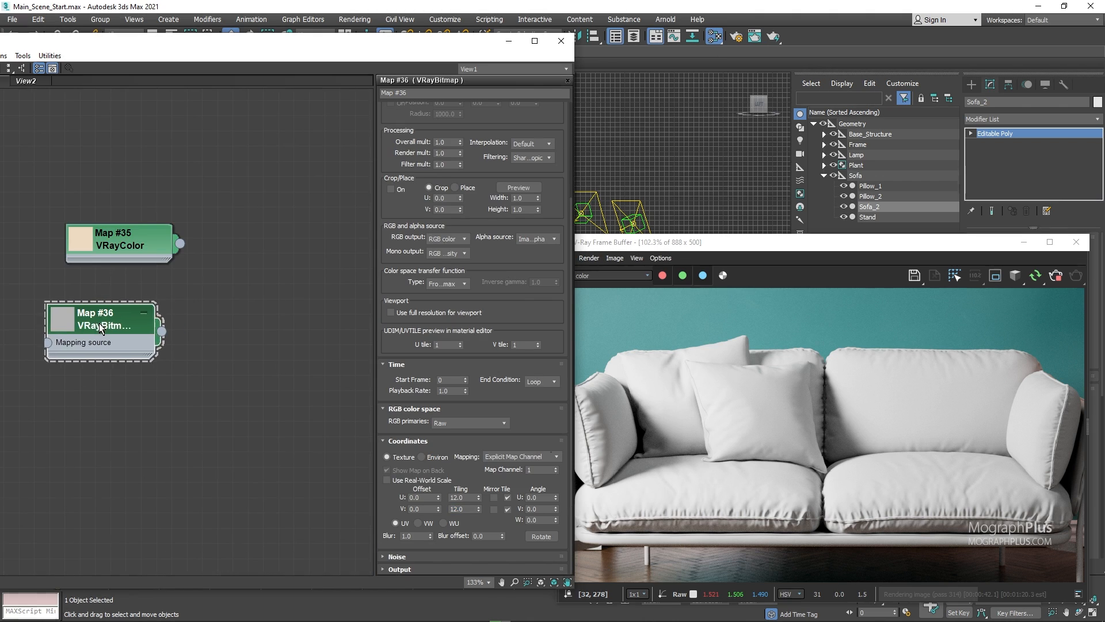
pyautogui.moveTo(75, 246); pyautogui.dragTo(70, 140)
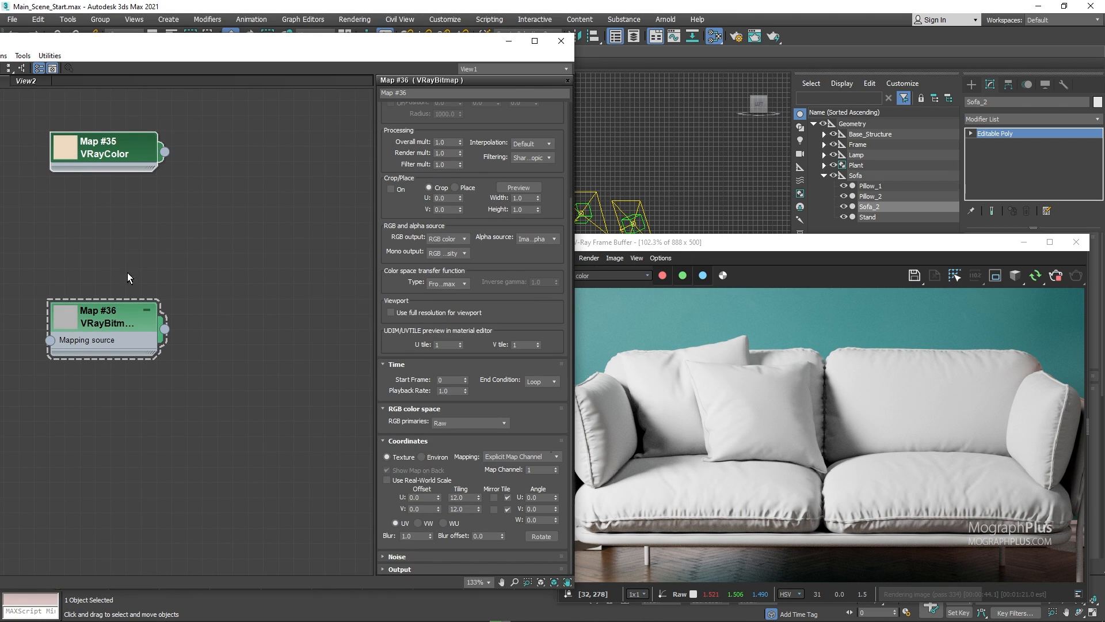
pyautogui.moveTo(128, 308); pyautogui.dragTo(113, 261)
# Create a Composite map beside the color and bitmap nodes and add a second layer to it
pyautogui.rightClick(190, 243)
pyautogui.moveTo(276, 263)
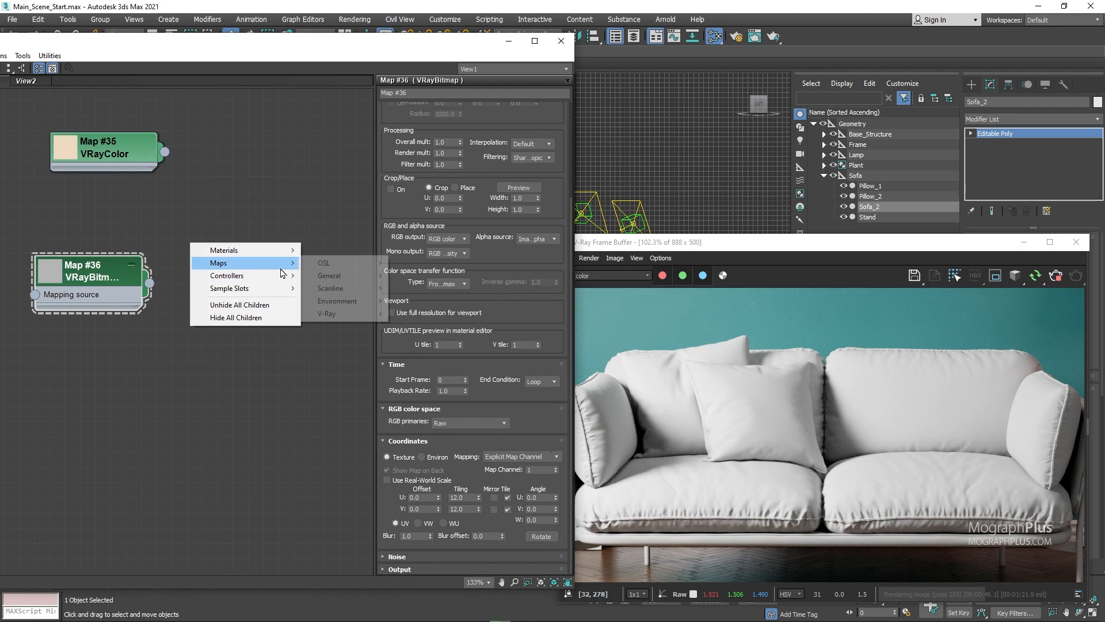
pyautogui.moveTo(362, 276)
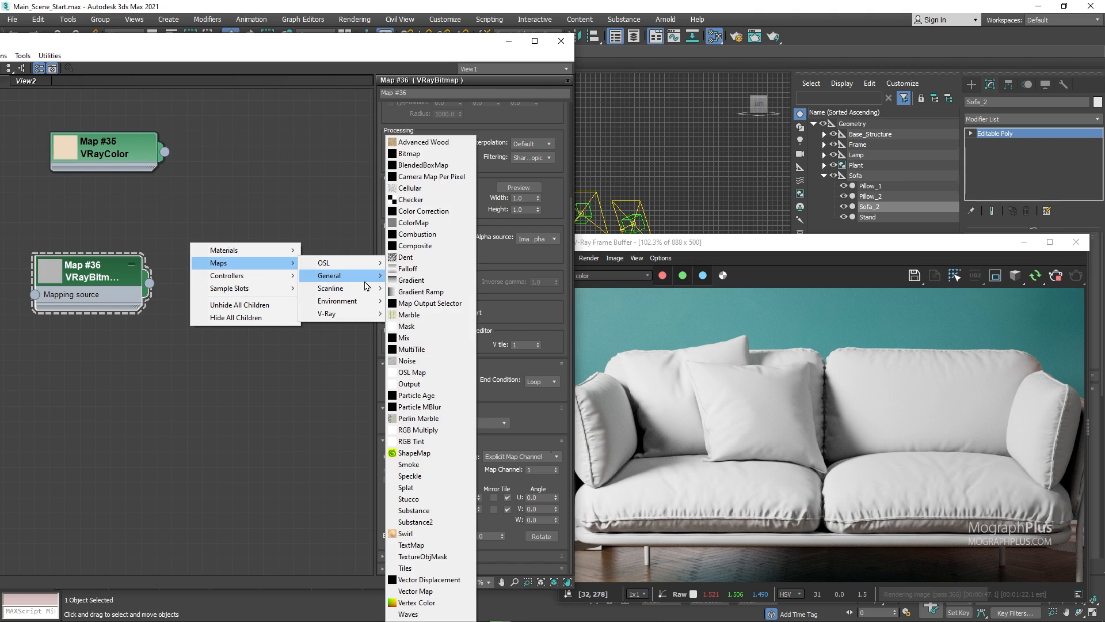
pyautogui.click(433, 247)
pyautogui.moveTo(219, 231); pyautogui.dragTo(255, 208)
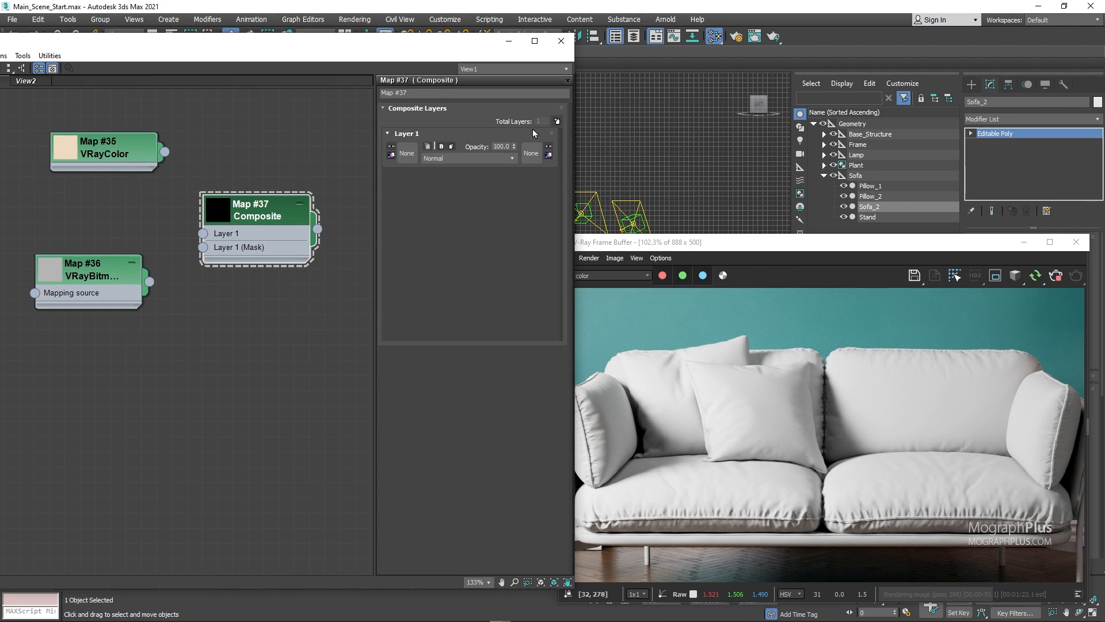
pyautogui.click(556, 121)
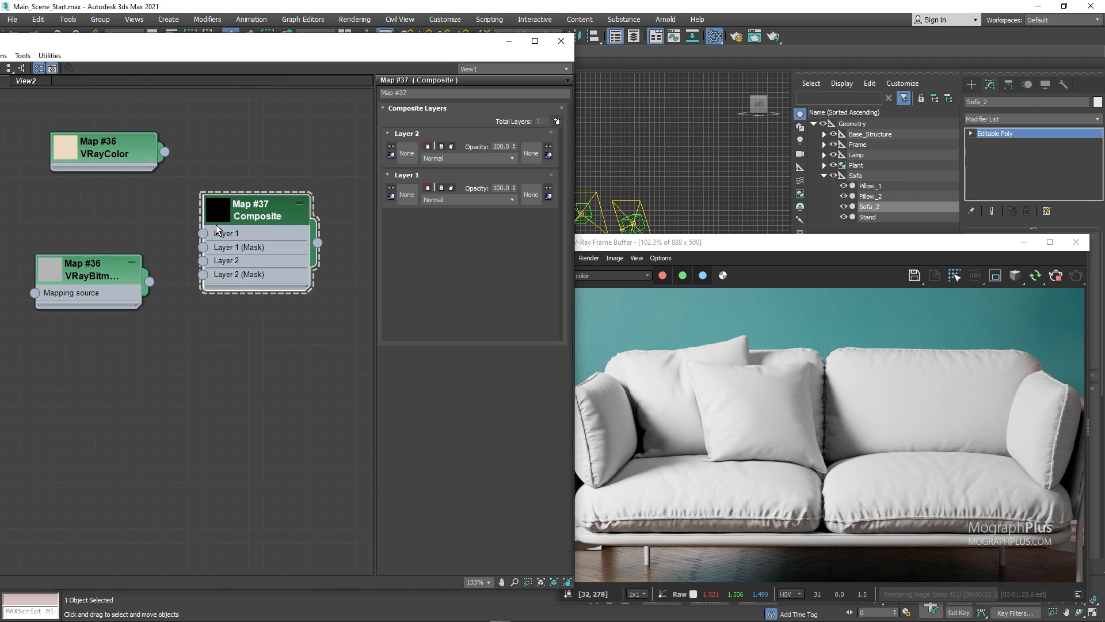
# Connect the fabric bitmap to the Composite map's Layer 1 and the VRayColor to Layer 2, blending Layer 2 with Average
pyautogui.moveTo(217, 229); pyautogui.dragTo(232, 199)
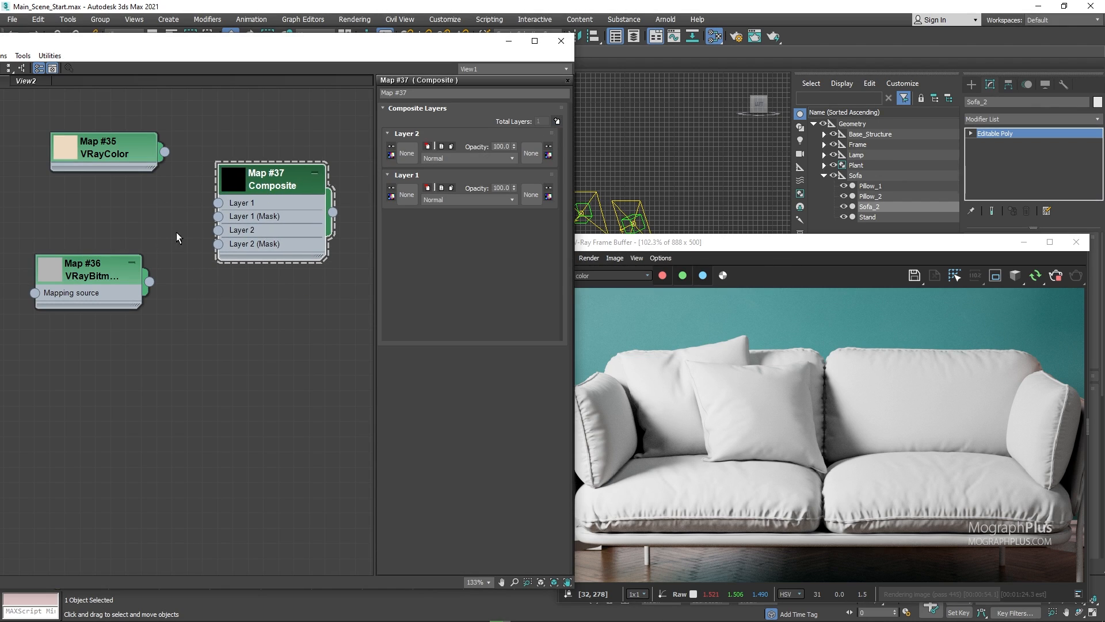
pyautogui.doubleClick(241, 189)
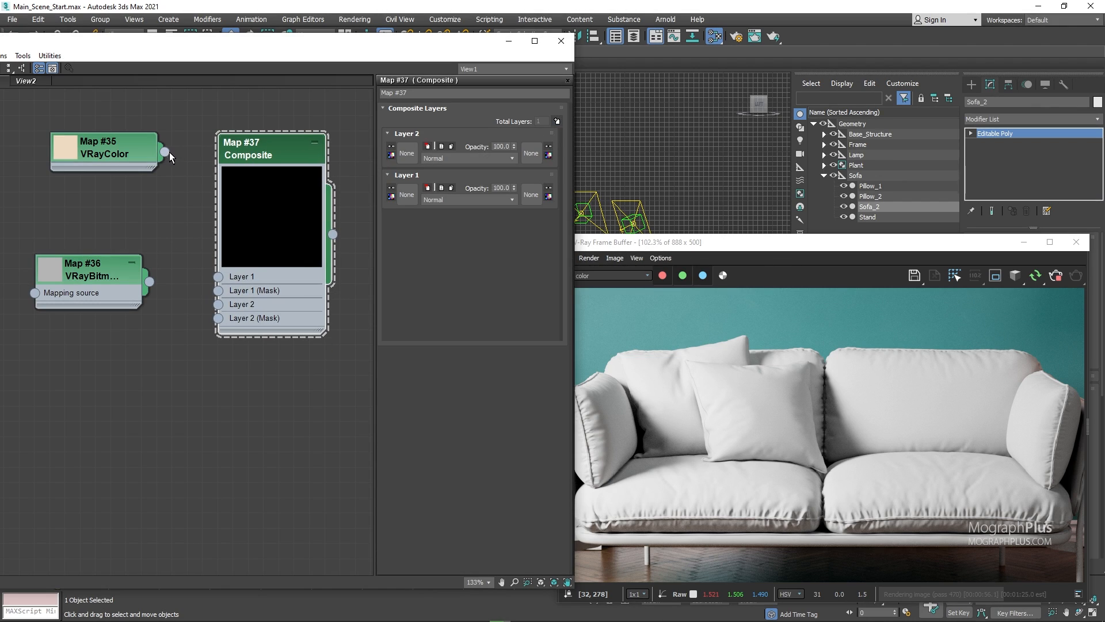
pyautogui.moveTo(147, 281); pyautogui.dragTo(218, 277)
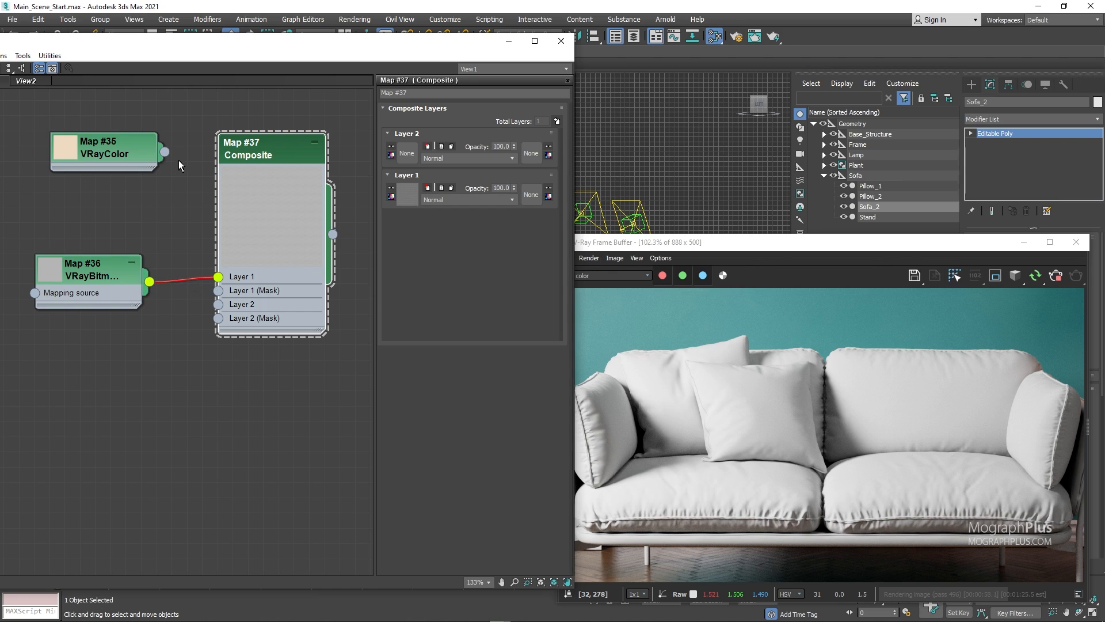
pyautogui.moveTo(165, 152); pyautogui.dragTo(218, 304)
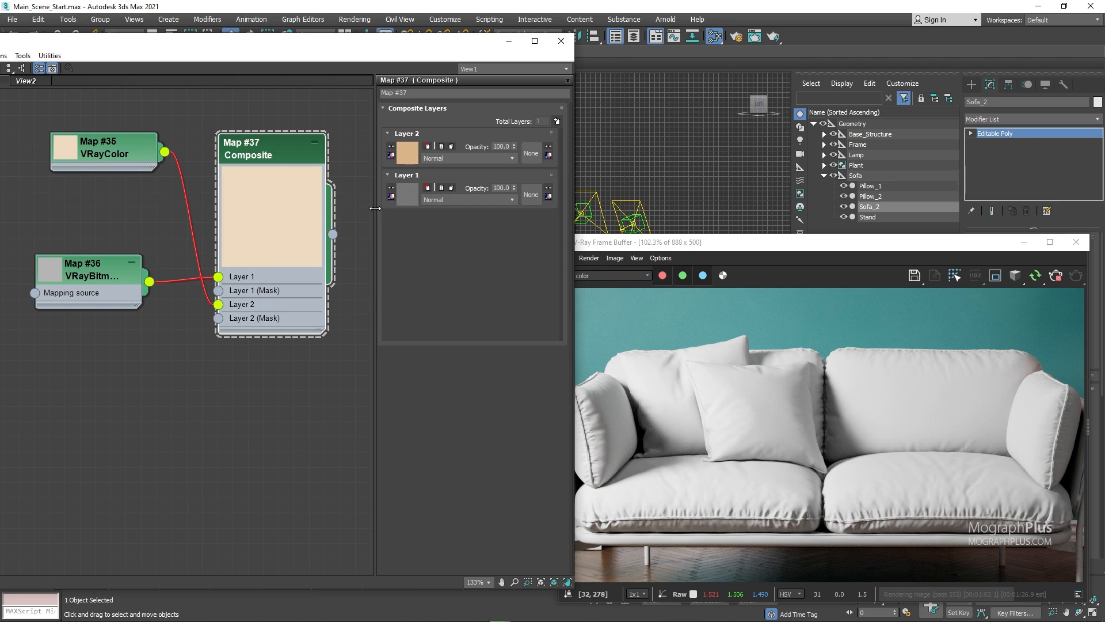
pyautogui.click(431, 159)
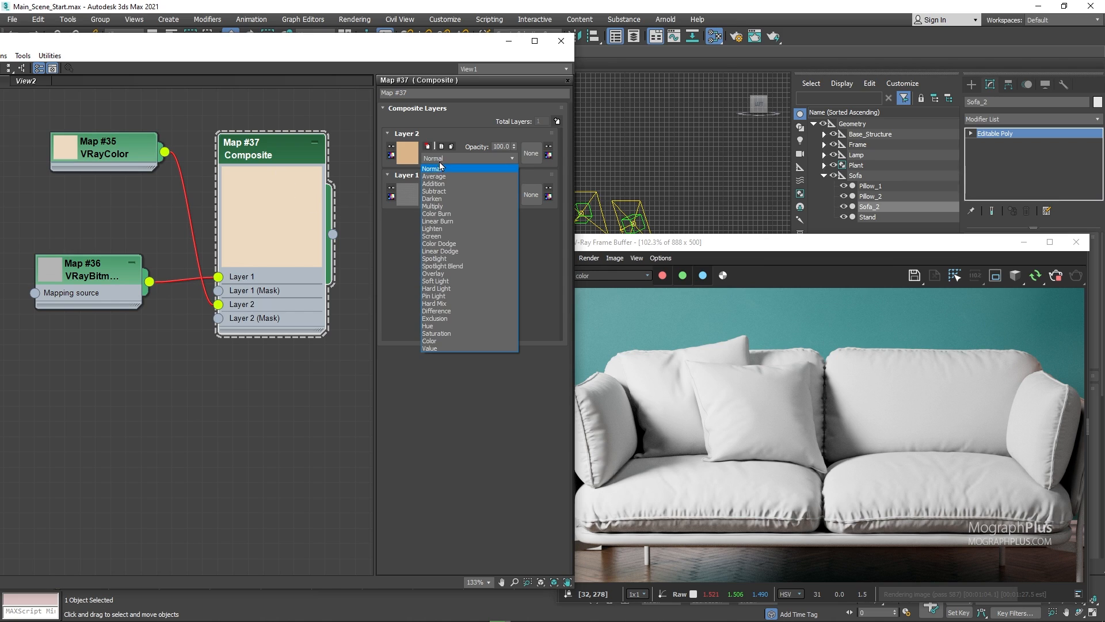
pyautogui.click(468, 176)
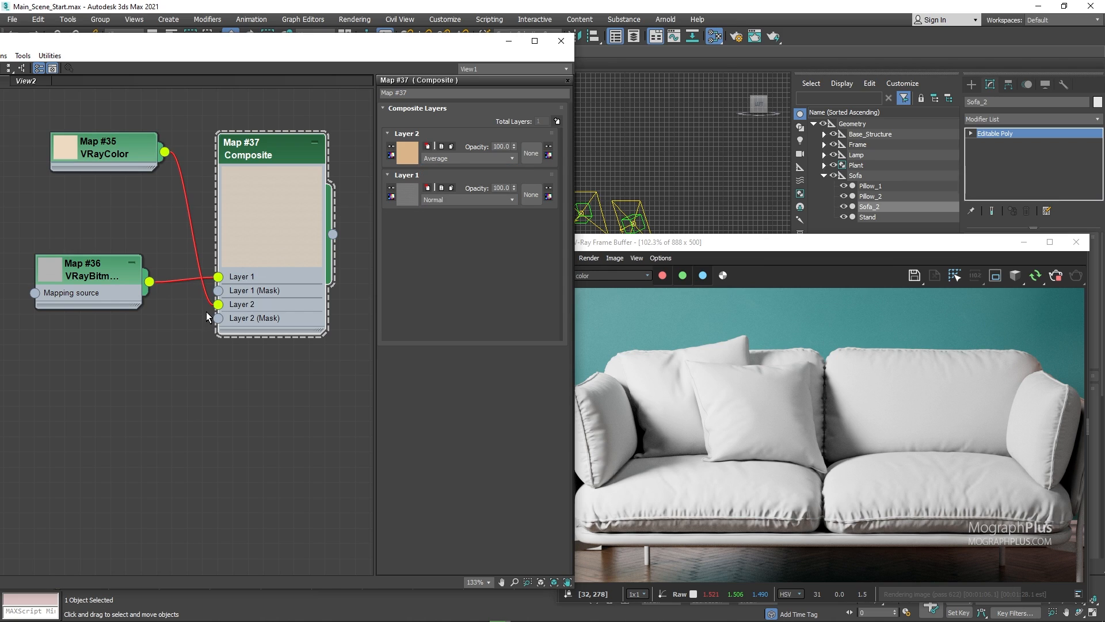
# Move the Composite network next to the sofa's VRayMtl node and shift the render window clear of the node editor
pyautogui.scroll(-3, 213, 341)
pyautogui.moveTo(213, 340); pyautogui.dragTo(206, 338, button='middle')
pyautogui.moveTo(133, 162); pyautogui.dragTo(236, 317)
pyautogui.moveTo(248, 196); pyautogui.dragTo(141, 195)
pyautogui.moveTo(259, 328); pyautogui.dragTo(178, 324, button='middle')
pyautogui.moveTo(639, 249); pyautogui.dragTo(654, 236)
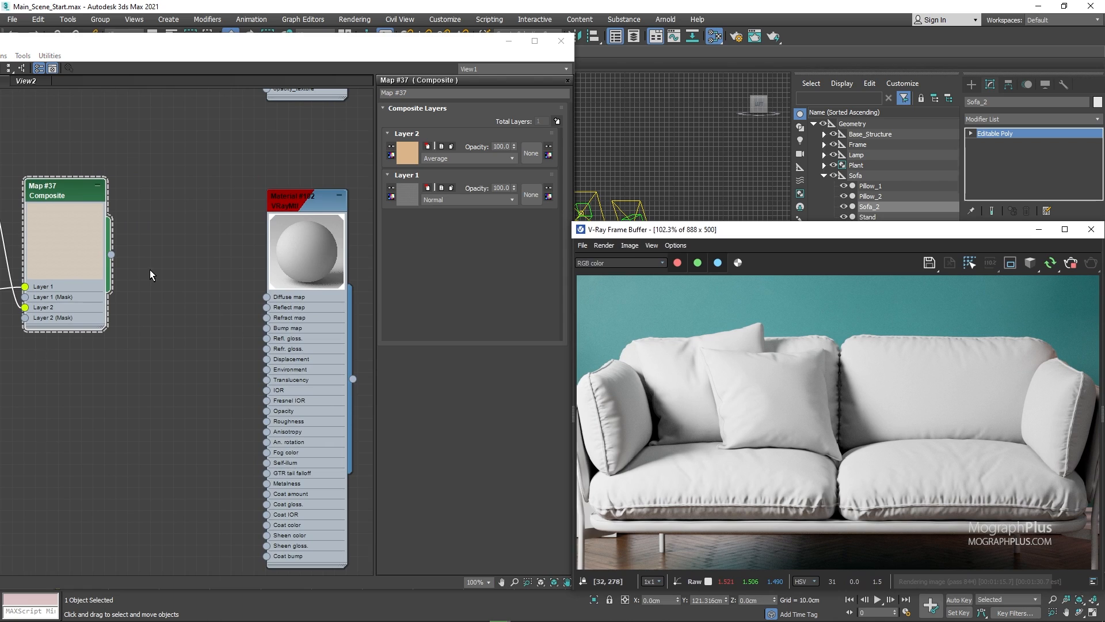
# Add a Color Correction map to the Composite output, connect it to the material's Diffuse map and enlarge its preview
pyautogui.moveTo(114, 259); pyautogui.dragTo(179, 291)
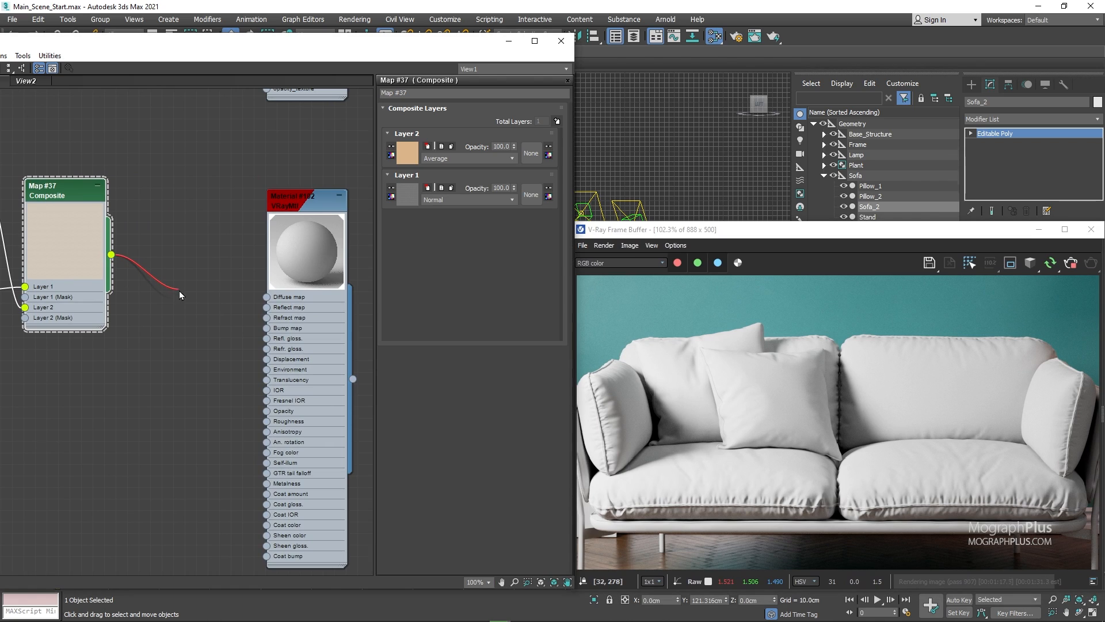
pyautogui.moveTo(216, 309)
pyautogui.moveTo(311, 324)
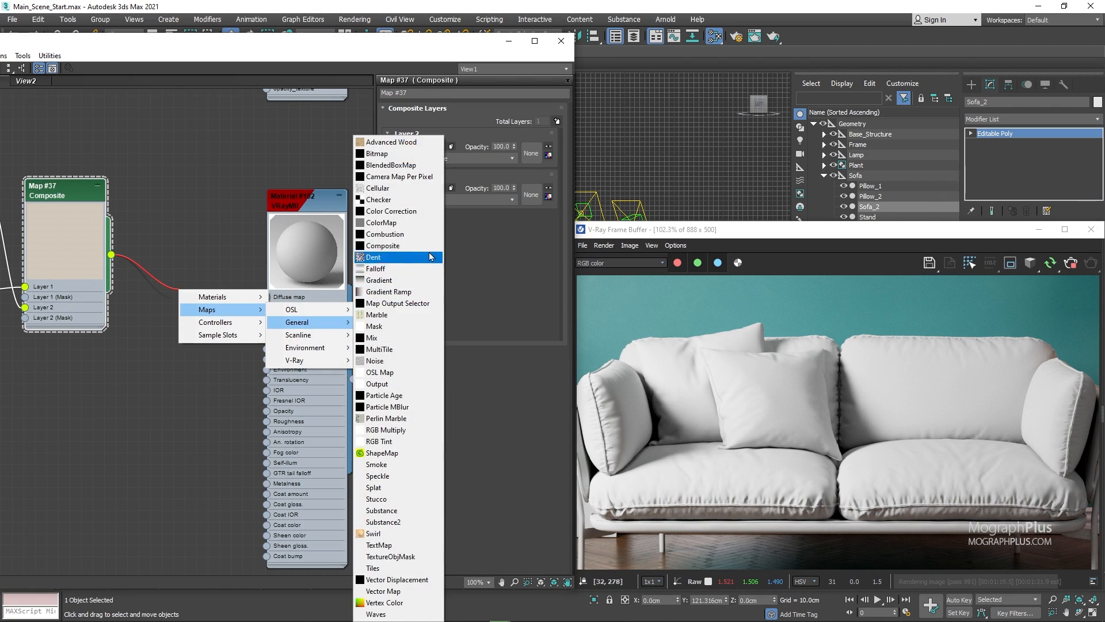
pyautogui.click(392, 211)
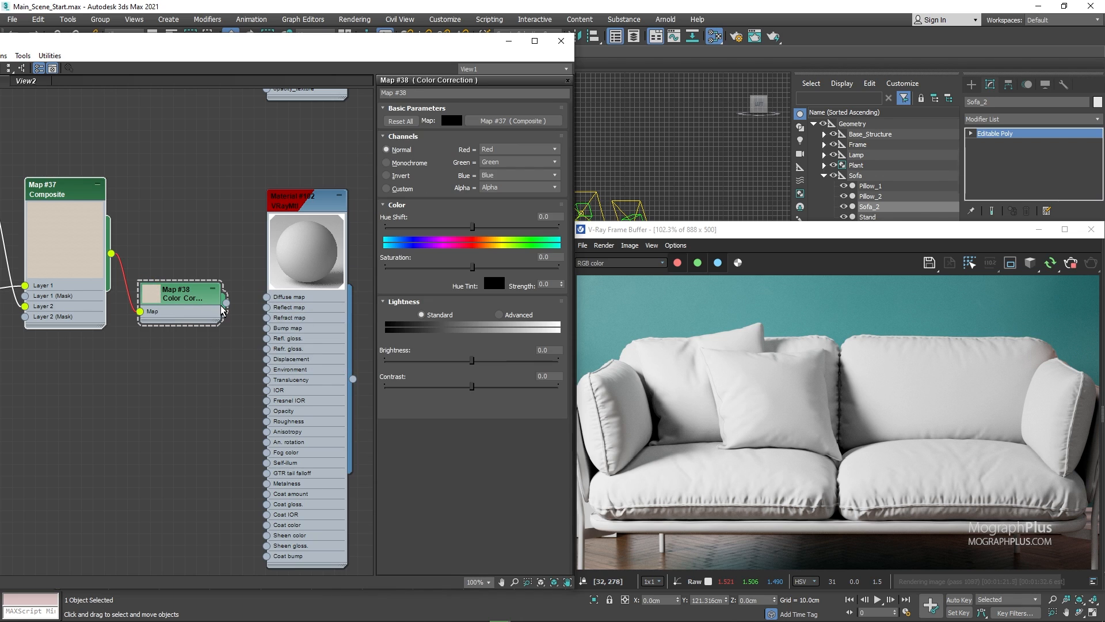
pyautogui.moveTo(256, 304); pyautogui.dragTo(267, 297)
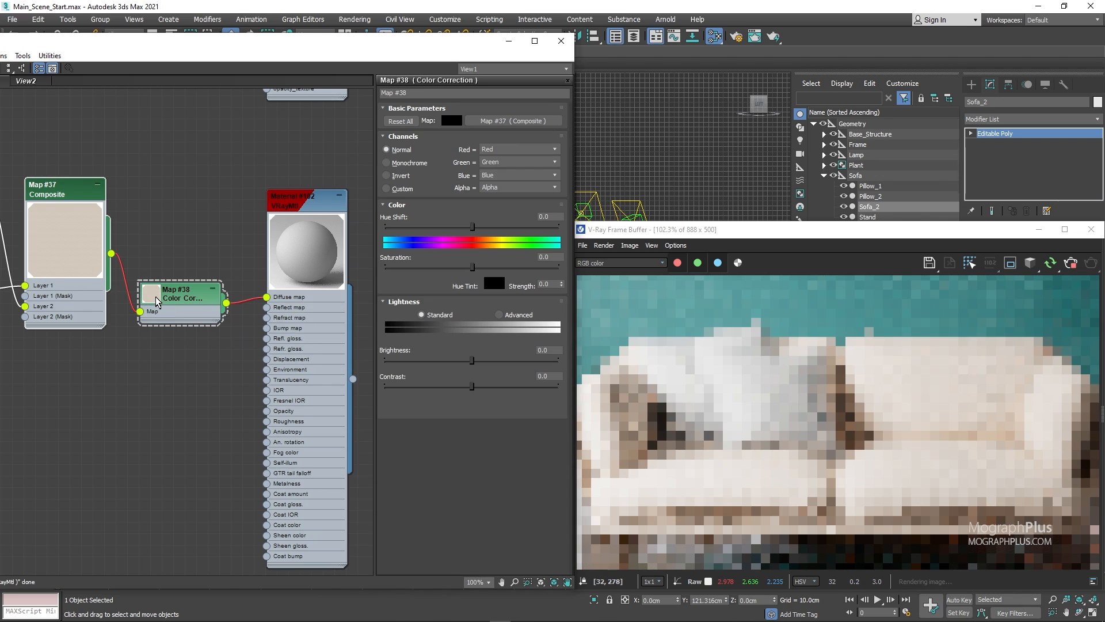
pyautogui.click(157, 301)
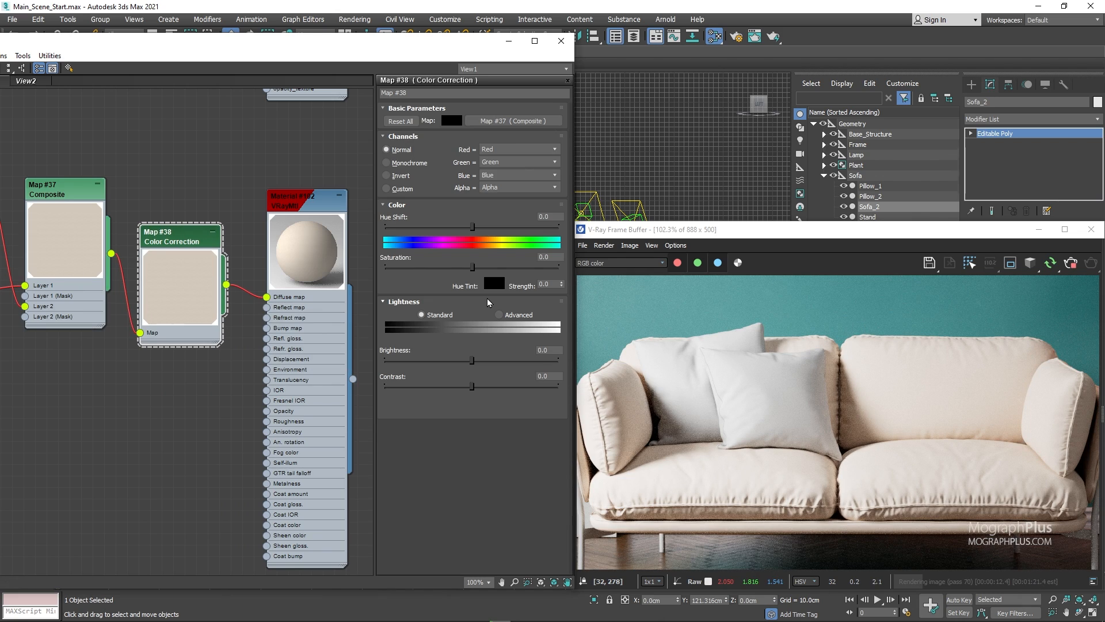
# Switch the Color Correction's lightness to Advanced and set its RGB gain to 75
pyautogui.click(499, 315)
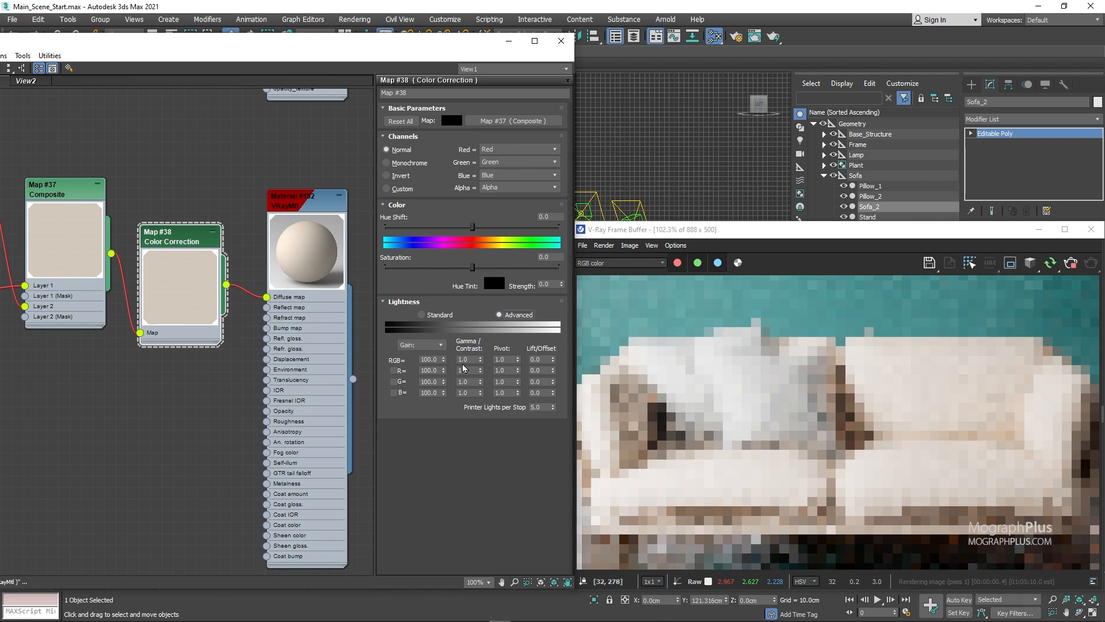
pyautogui.click(437, 358)
pyautogui.write('75')
pyautogui.press('Return')
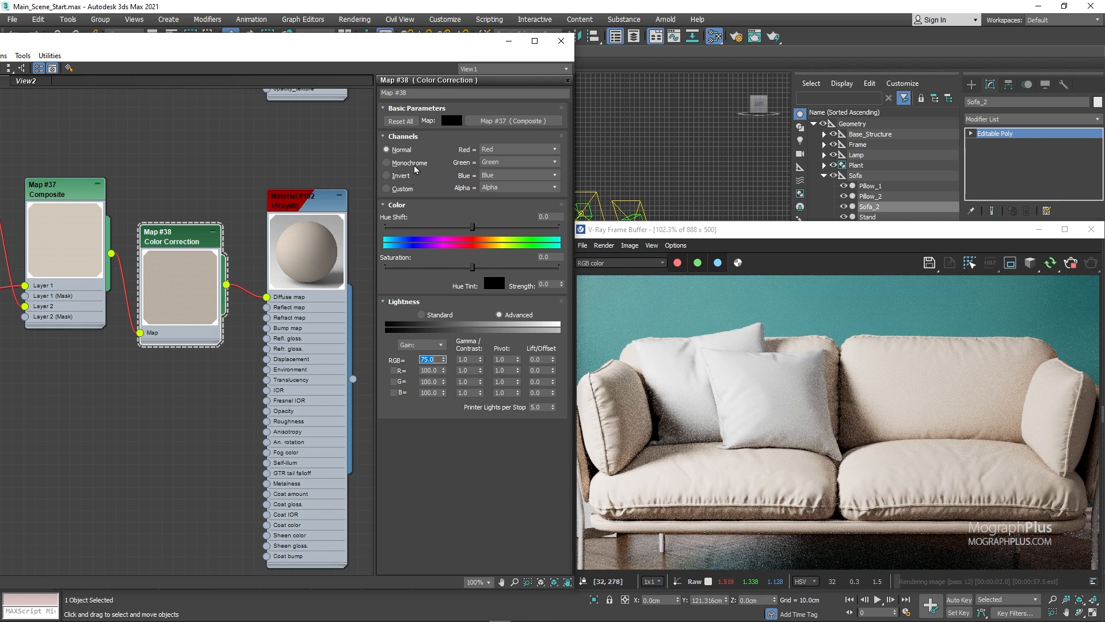
# Connect the Composite map's output to the VRayMtl's Sheen color
pyautogui.scroll(-2, 205, 334)
pyautogui.moveTo(165, 373); pyautogui.dragTo(188, 318, button='middle')
pyautogui.scroll(1, 204, 334)
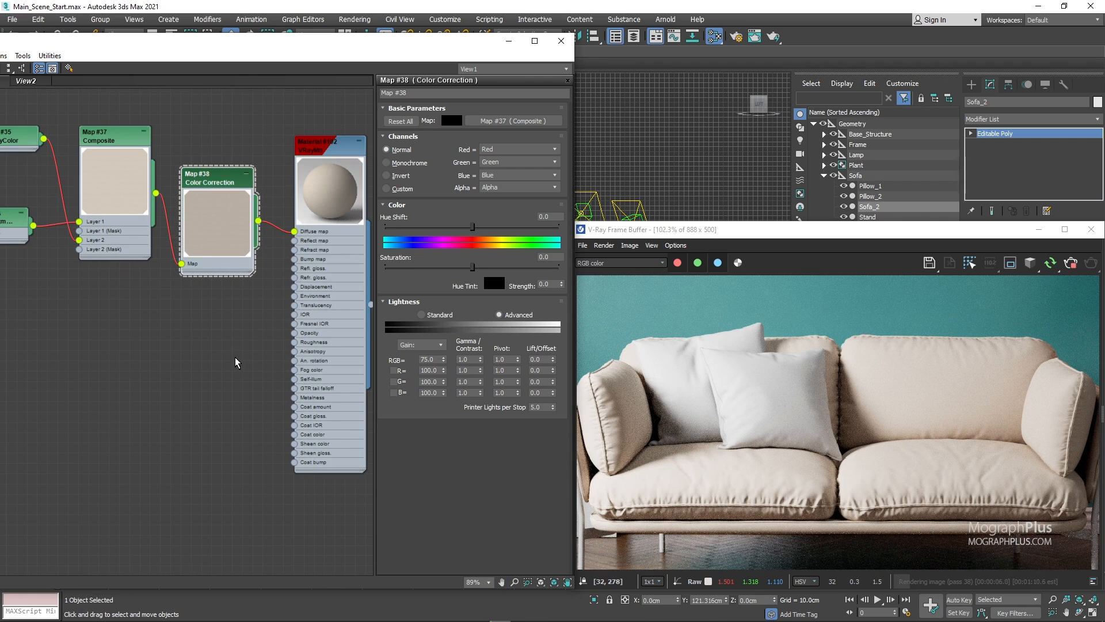
pyautogui.scroll(2, 213, 366)
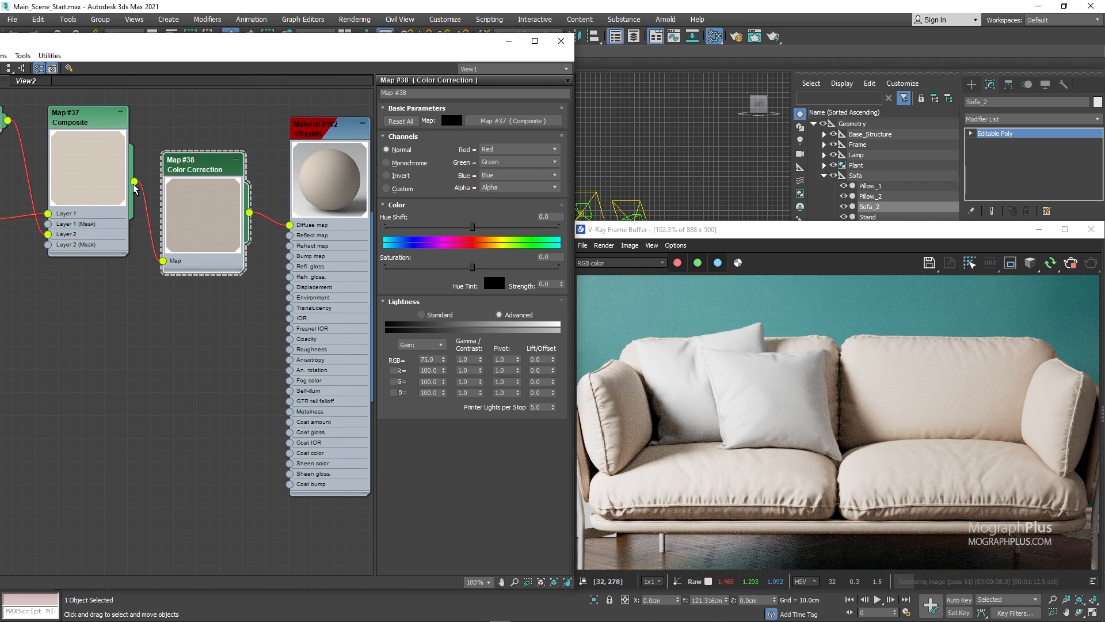
pyautogui.moveTo(134, 182); pyautogui.dragTo(287, 470)
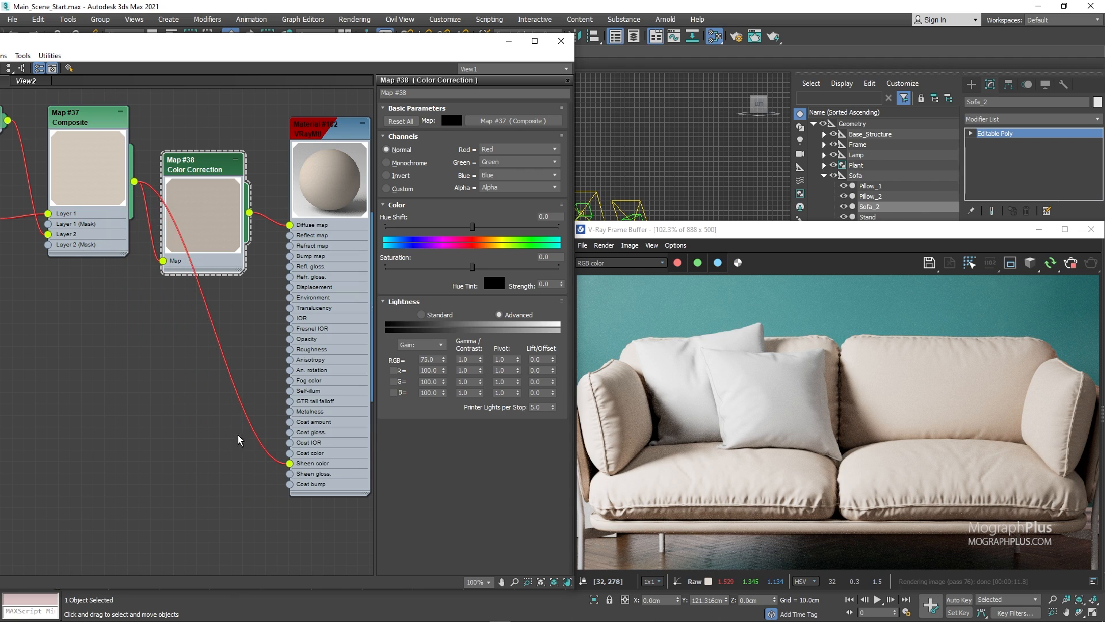
# Open the VRayMtl's parameters and set its sheen glossiness to 0.9
pyautogui.moveTo(194, 427); pyautogui.dragTo(172, 436, button='middle')
pyautogui.doubleClick(299, 147)
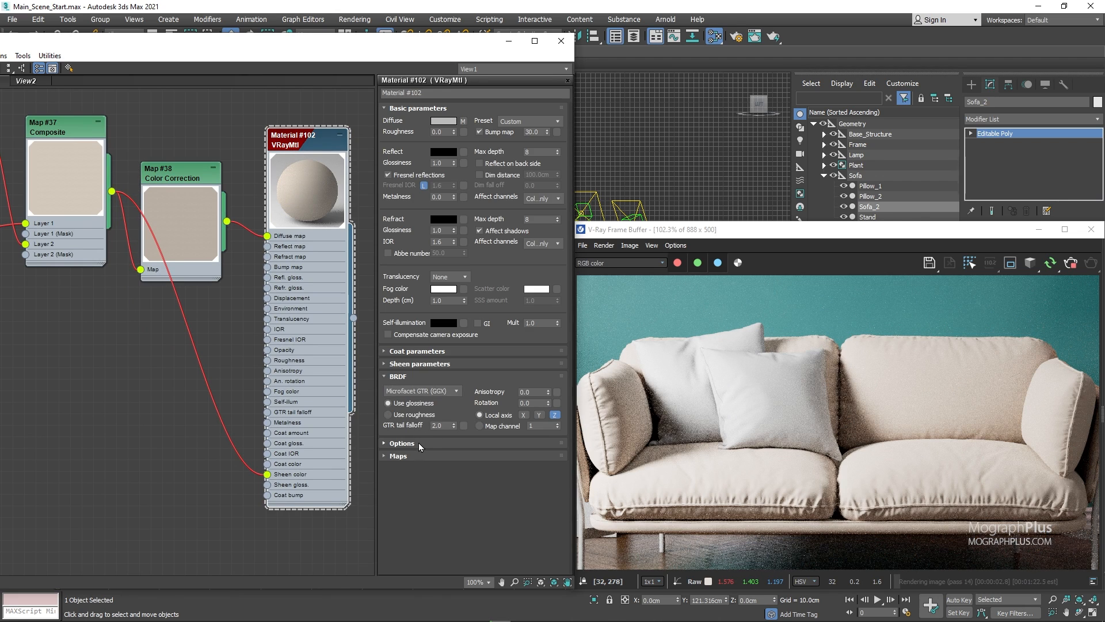
pyautogui.click(418, 364)
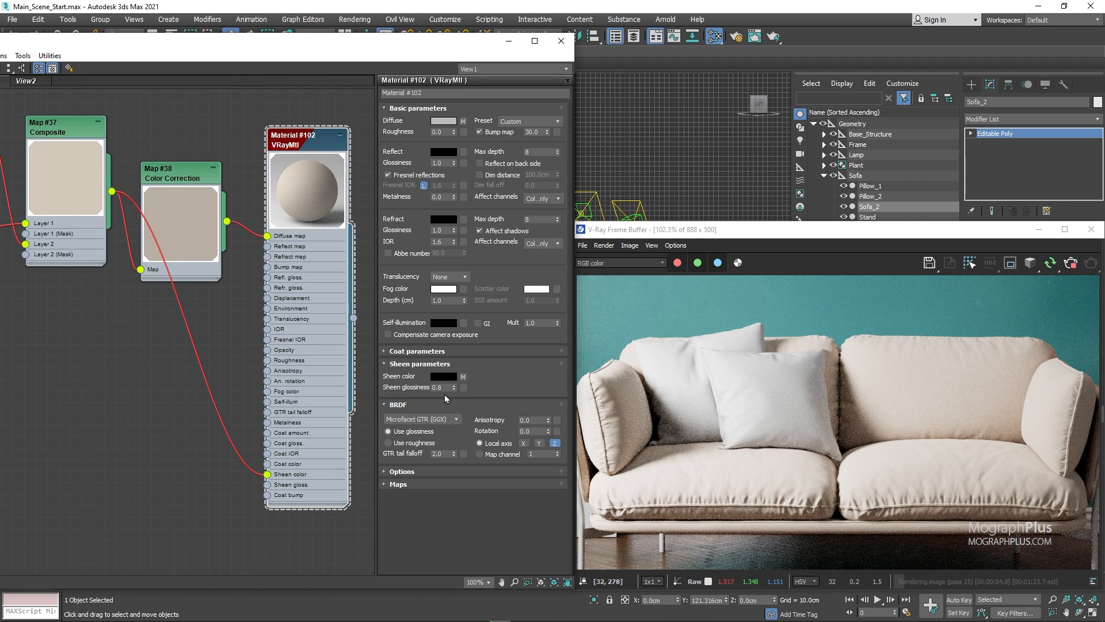
pyautogui.press('Return')
# Create a VRayNormalMap below the Color Correction node and connect it to the VRayMtl's Bump map
pyautogui.scroll(-2, 199, 403)
pyautogui.moveTo(198, 402); pyautogui.dragTo(229, 351, button='middle')
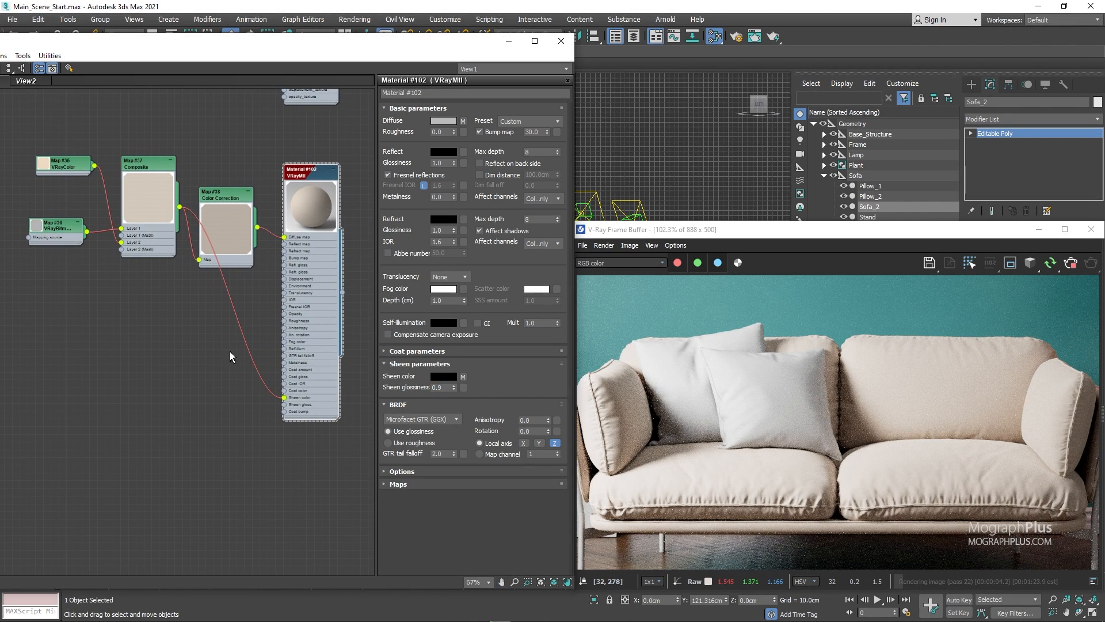
pyautogui.rightClick(170, 376)
pyautogui.moveTo(195, 393)
pyautogui.moveTo(311, 445)
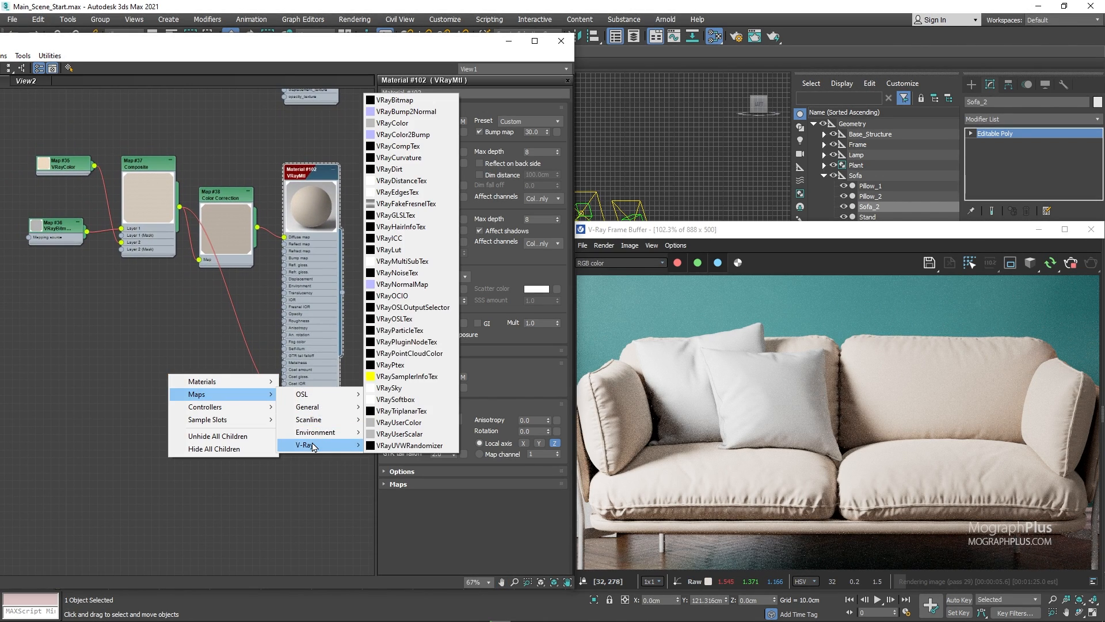
pyautogui.click(397, 286)
pyautogui.scroll(2, 261, 353)
pyautogui.moveTo(115, 390); pyautogui.dragTo(175, 391)
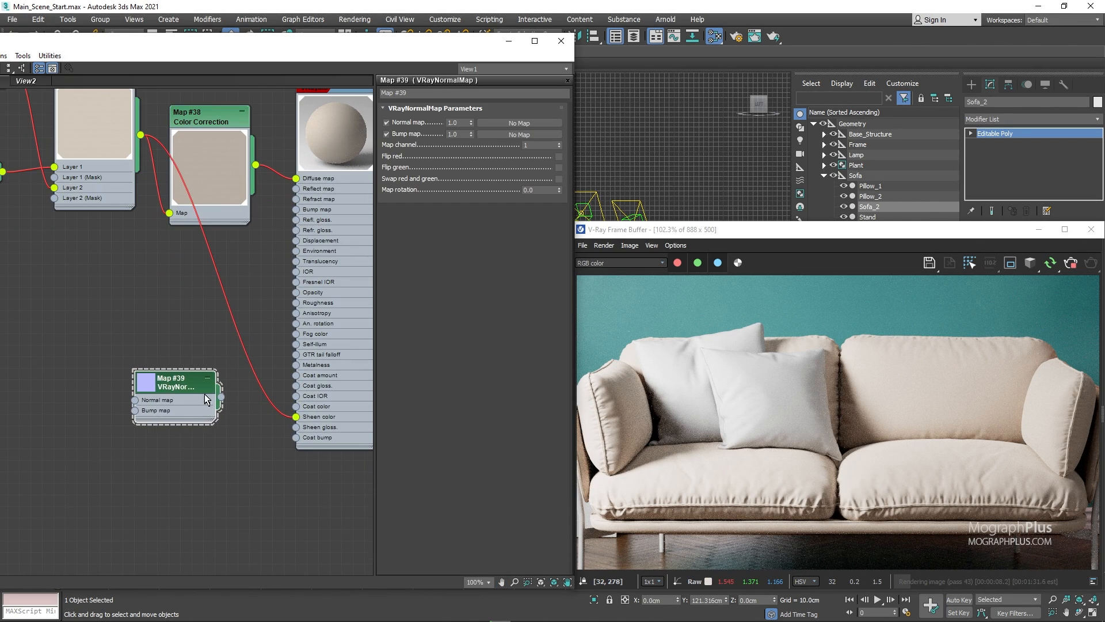
pyautogui.moveTo(311, 217); pyautogui.dragTo(309, 211)
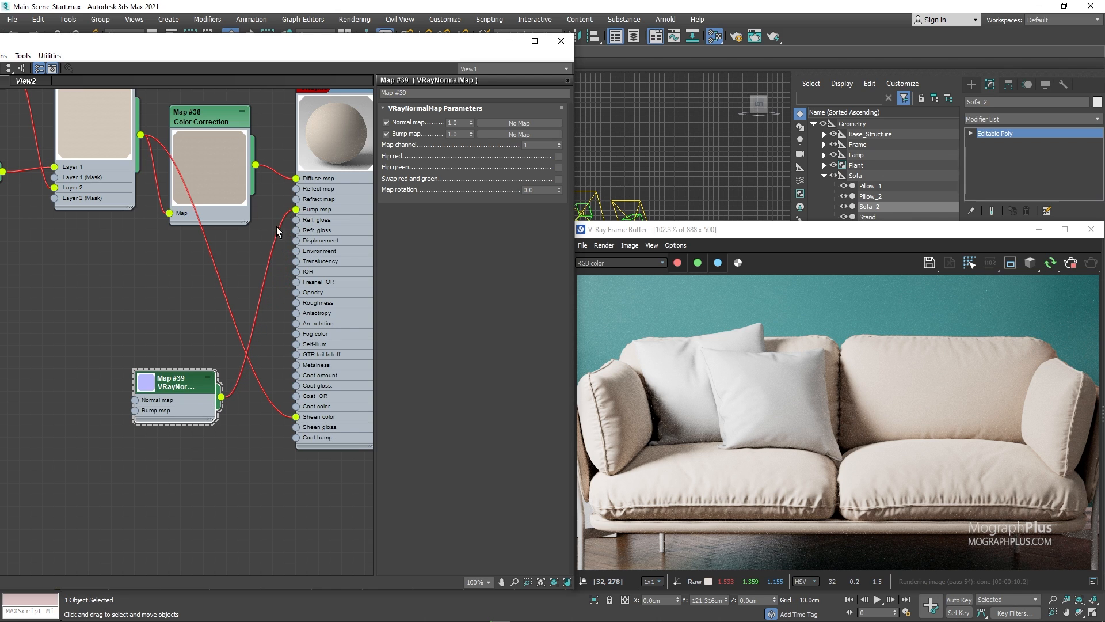
# Move the fabric VRayBitmap node down toward the VRayNormalMap and enlarge its preview
pyautogui.scroll(-2, 119, 283)
pyautogui.moveTo(125, 301); pyautogui.dragTo(168, 321, button='middle')
pyautogui.scroll(1, 171, 334)
pyautogui.scroll(1, 170, 334)
pyautogui.rightClick(59, 386)
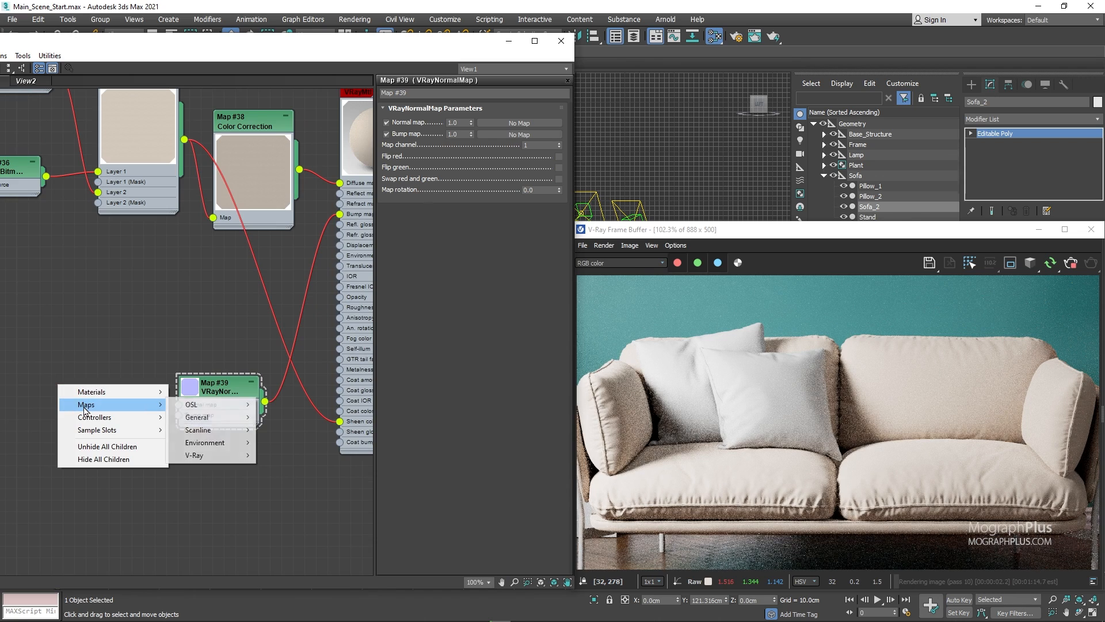
pyautogui.moveTo(79, 338); pyautogui.dragTo(190, 362, button='middle')
pyautogui.moveTo(113, 197); pyautogui.dragTo(89, 277)
pyautogui.moveTo(163, 374); pyautogui.dragTo(146, 341, button='middle')
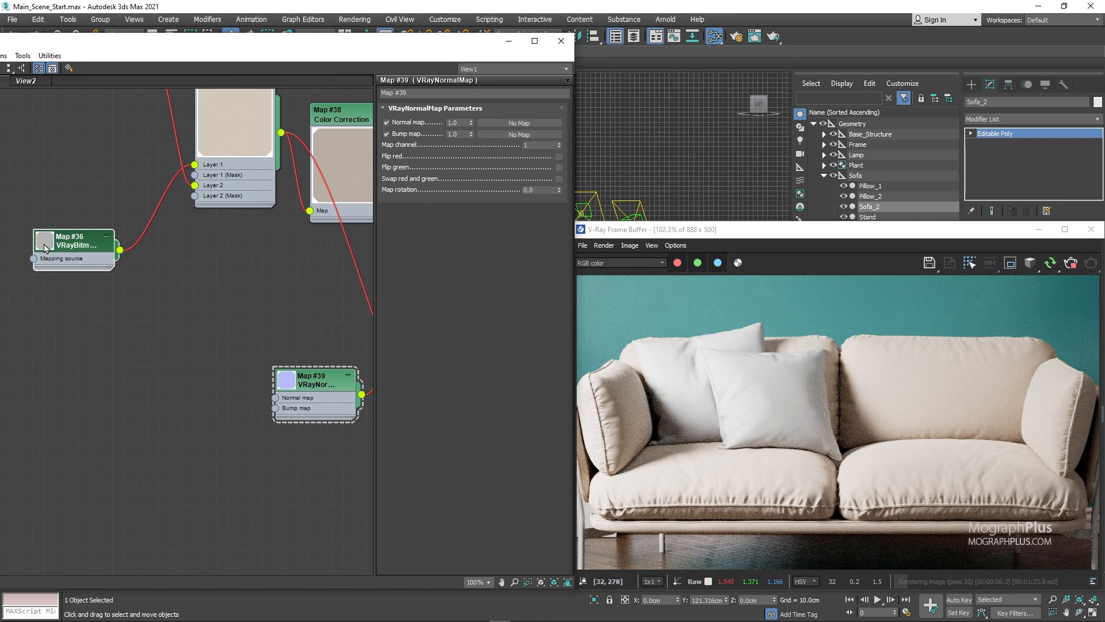
pyautogui.doubleClick(46, 247)
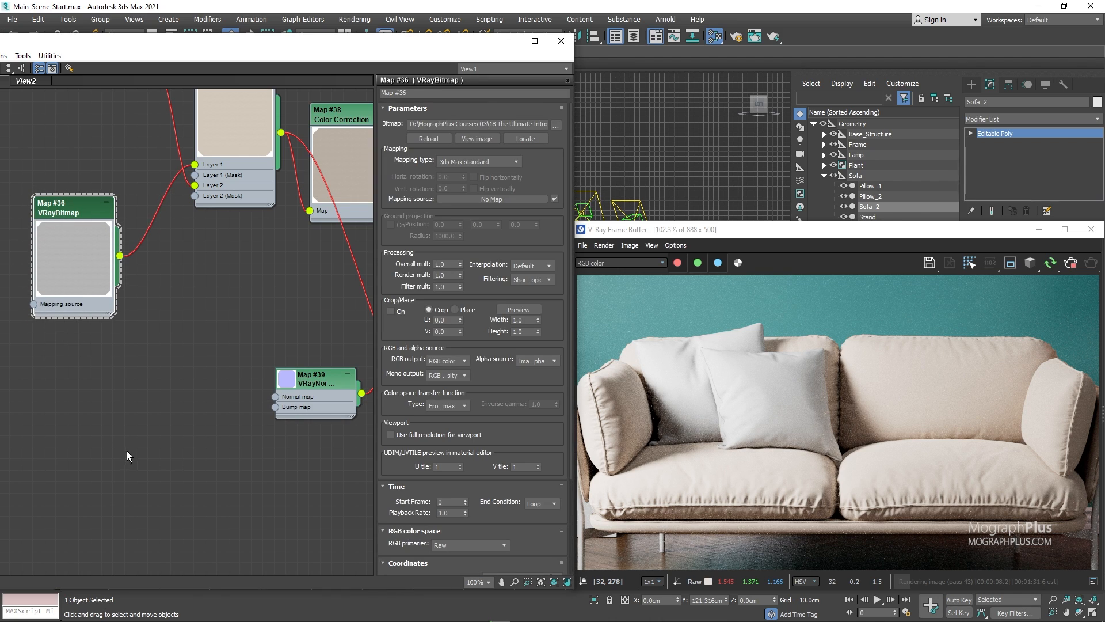
# Create a Mix map between the fabric bitmap and the VRayNormalMap and enlarge its preview
pyautogui.moveTo(126, 451); pyautogui.dragTo(121, 413, button='middle')
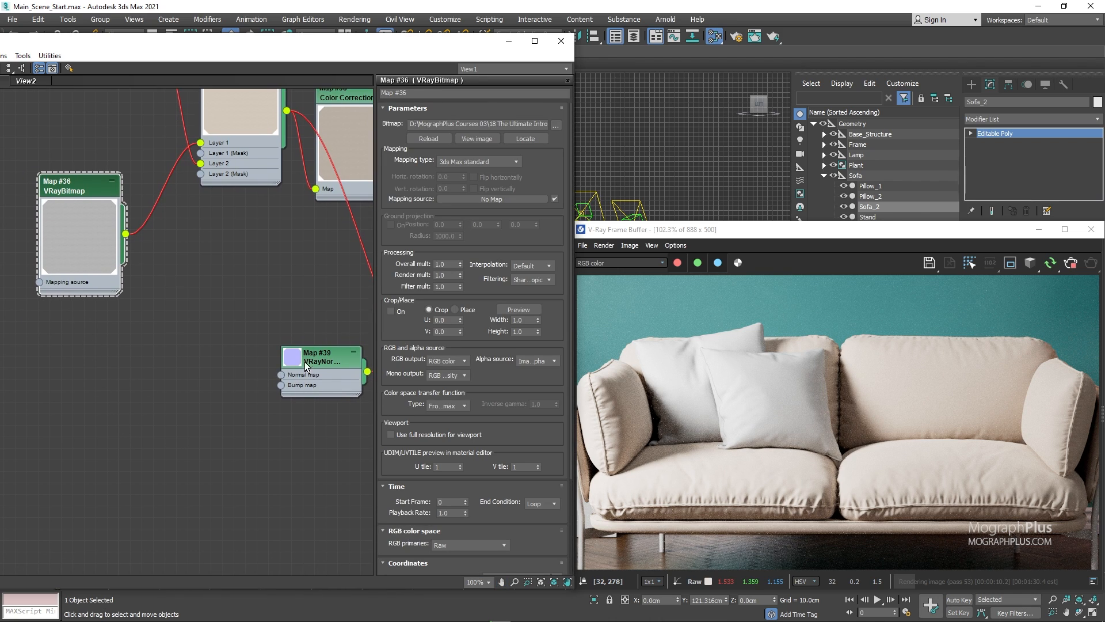
pyautogui.rightClick(226, 346)
pyautogui.moveTo(256, 366)
pyautogui.moveTo(374, 378)
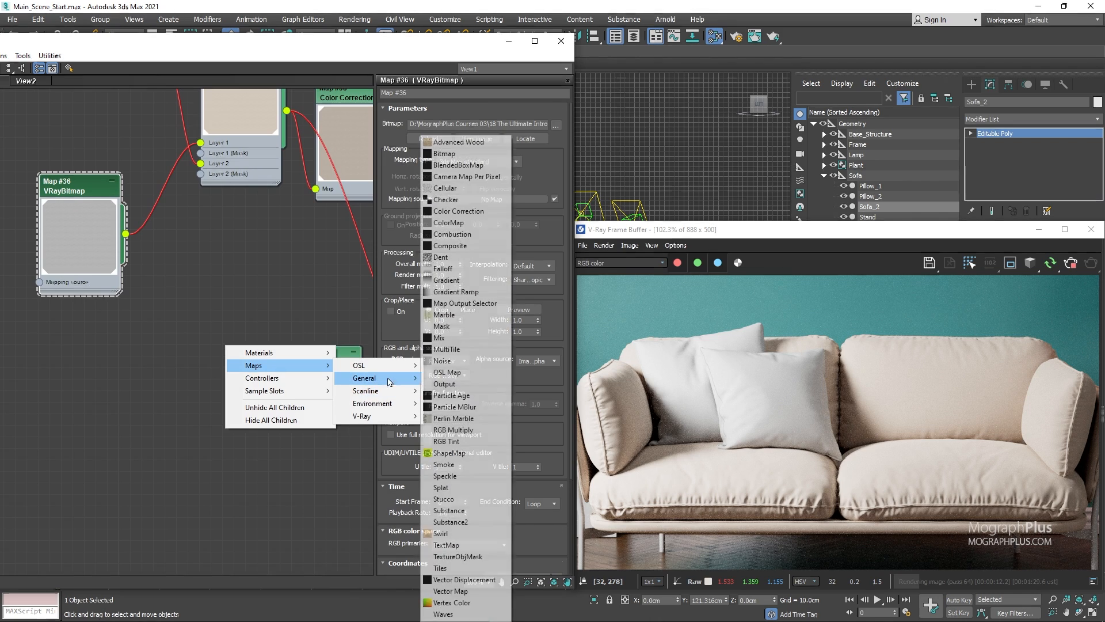
pyautogui.click(470, 338)
pyautogui.moveTo(198, 350); pyautogui.dragTo(165, 350)
pyautogui.doubleClick(164, 349)
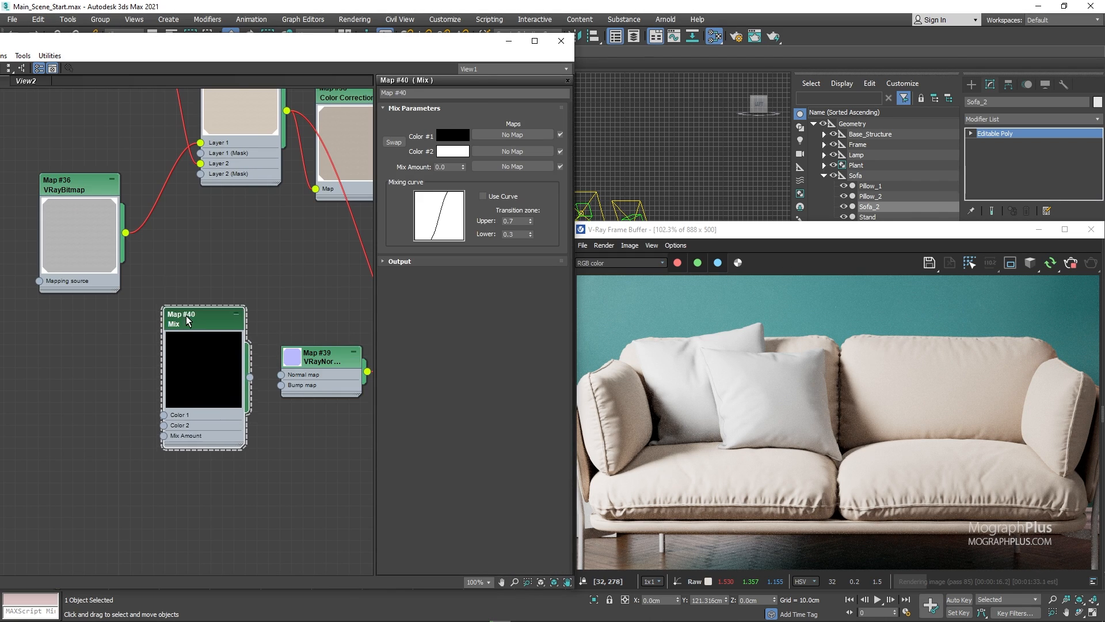
# Connect the Mix map to the VRayNormalMap's Bump map and the fabric bitmap to the Mix map's Color 1
pyautogui.scroll(1, 272, 392)
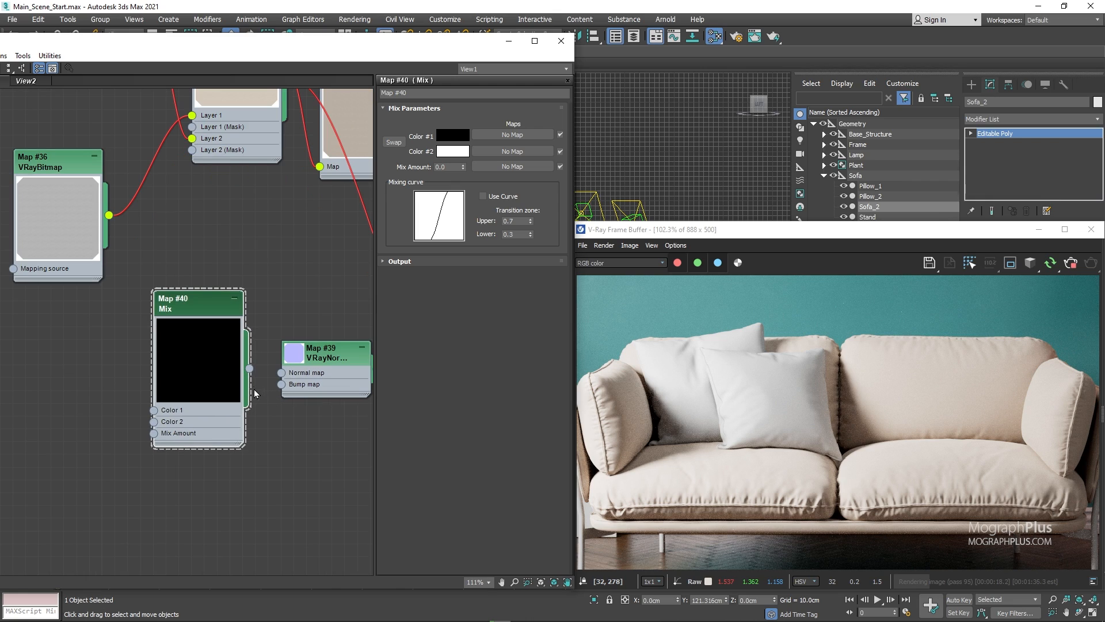
pyautogui.moveTo(291, 390); pyautogui.dragTo(287, 361)
pyautogui.click(265, 397)
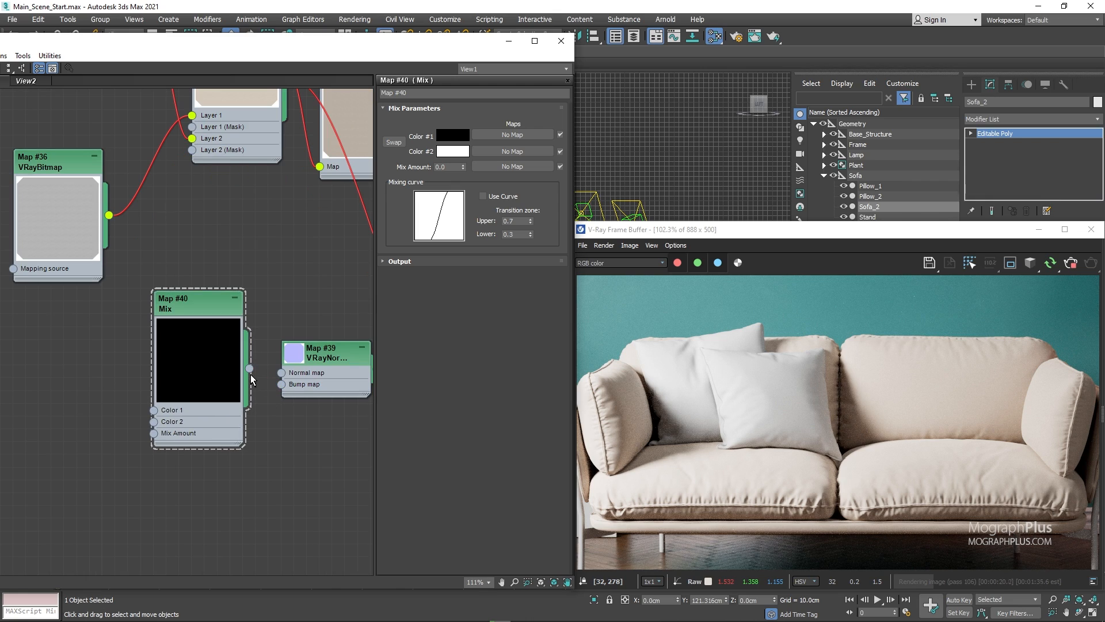
pyautogui.moveTo(86, 397); pyautogui.dragTo(154, 403, button='middle')
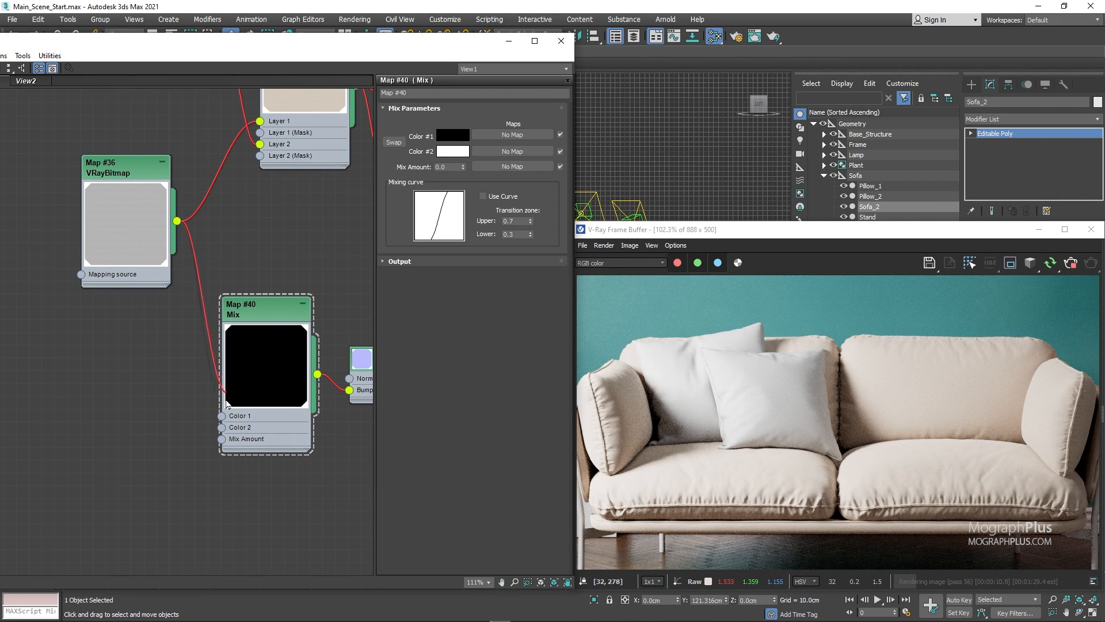
pyautogui.moveTo(226, 403); pyautogui.dragTo(222, 416)
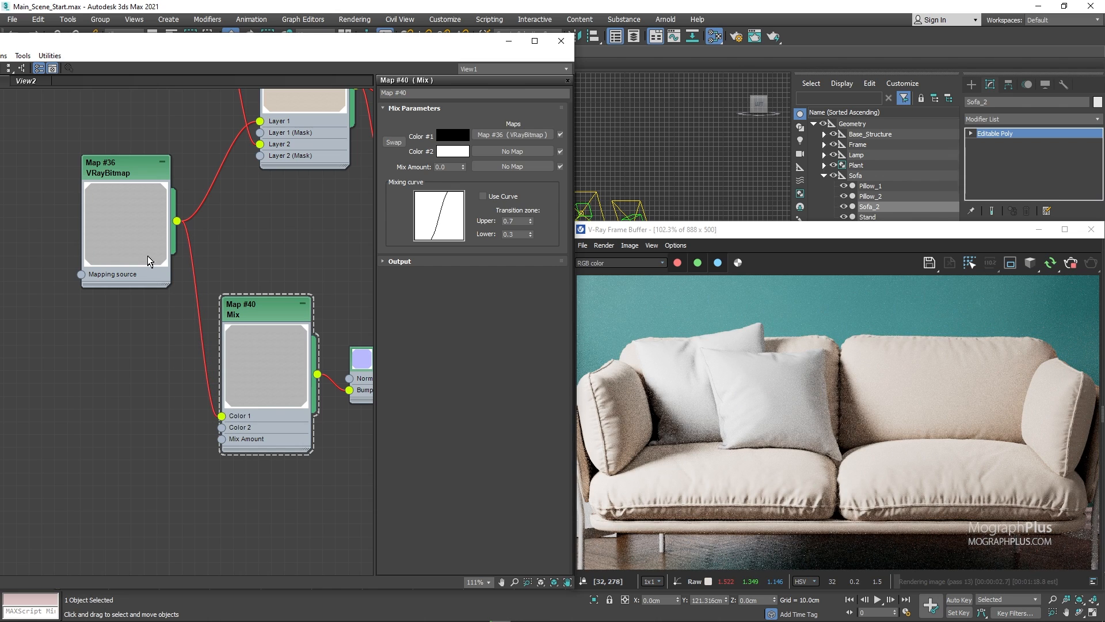
# Duplicate the fabric VRayBitmap below the original and load the wrinkles image into the copy
pyautogui.keyDown('shift'); pyautogui.moveTo(147, 255); pyautogui.dragTo(157, 462); pyautogui.keyUp('shift')
pyautogui.doubleClick(126, 447)
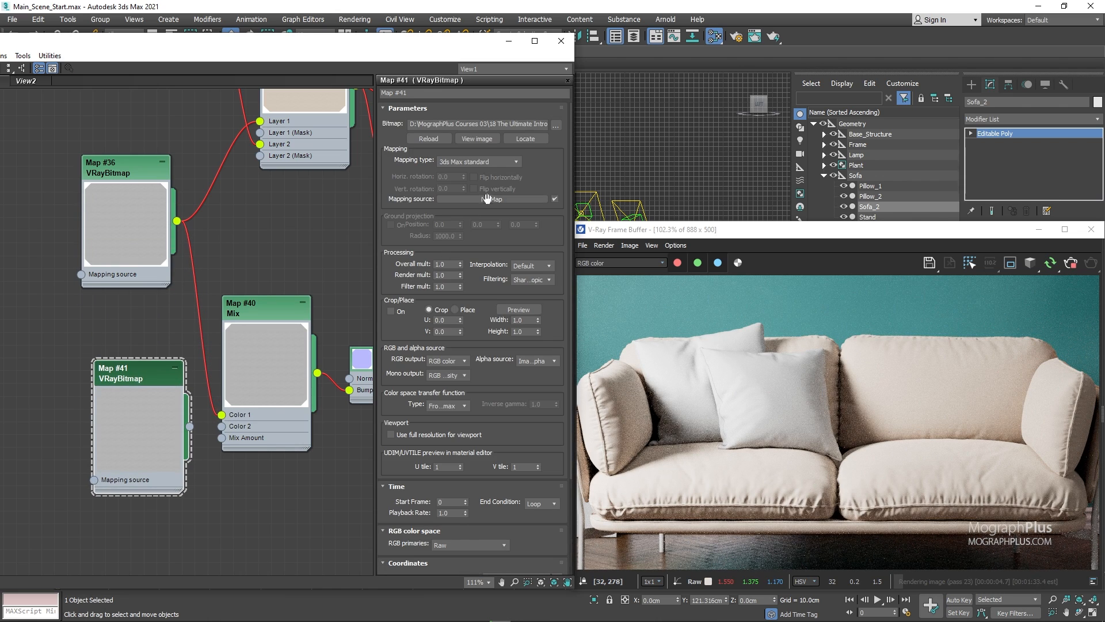
pyautogui.click(557, 125)
pyautogui.scroll(-10, 331, 308)
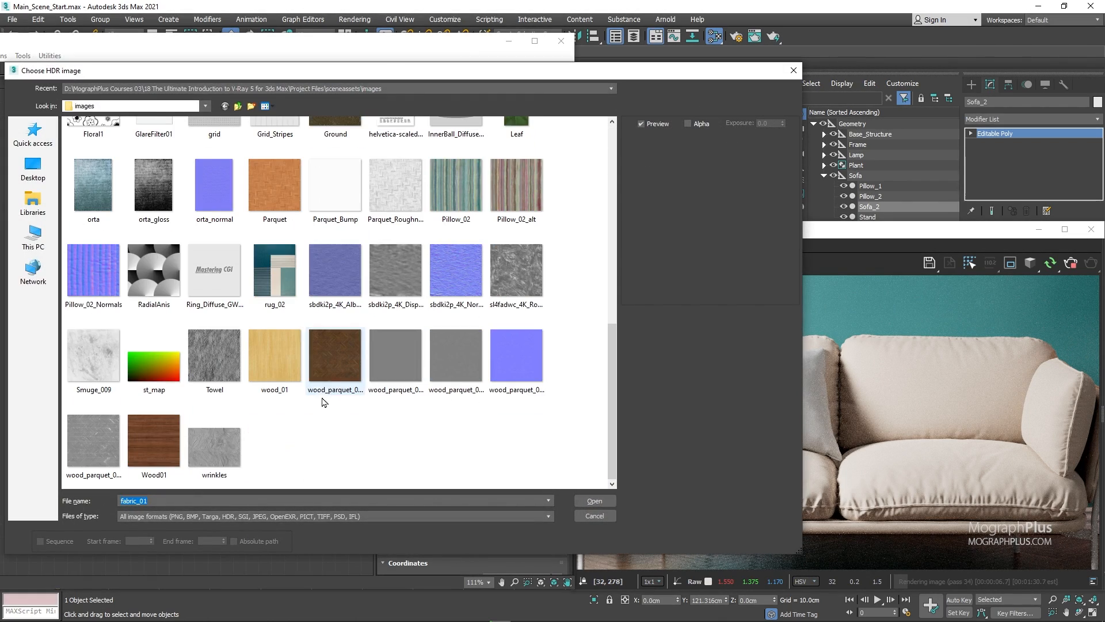
pyautogui.click(212, 440)
pyautogui.doubleClick(212, 440)
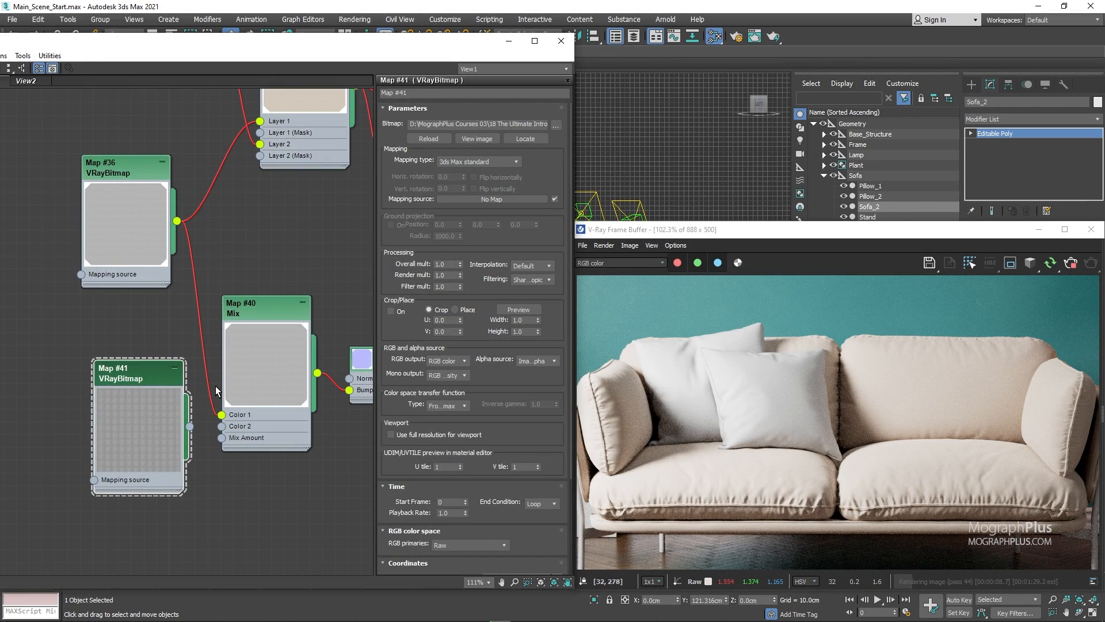
pyautogui.moveTo(147, 377); pyautogui.dragTo(115, 398)
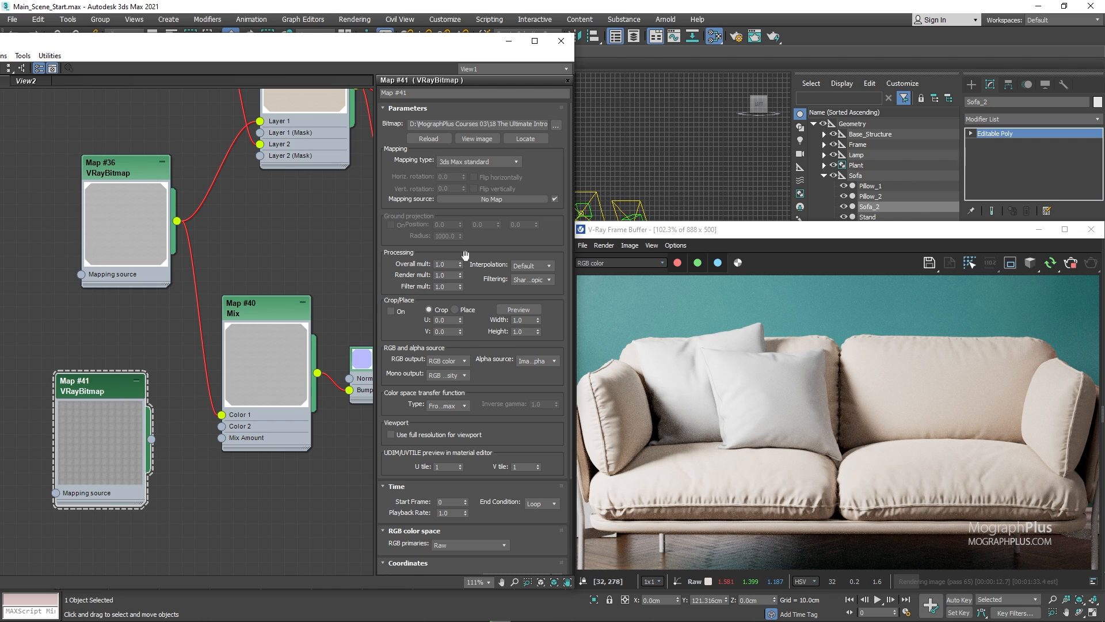
pyautogui.click(555, 126)
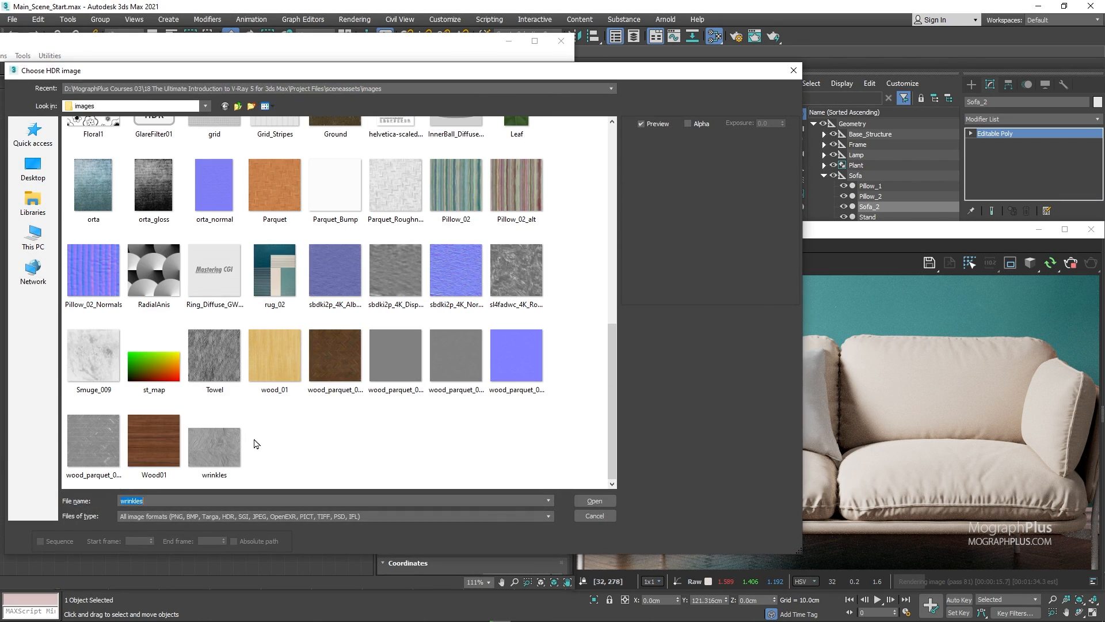
pyautogui.doubleClick(231, 444)
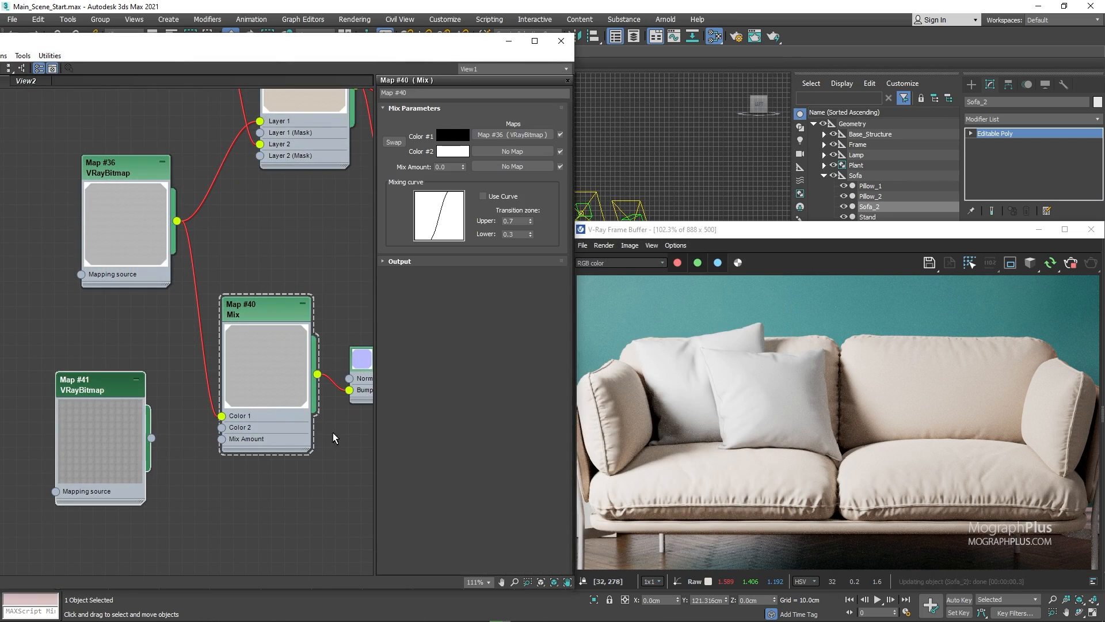
# Connect the wrinkles bitmap to the Mix map's Color 2 and open the bitmap's parameters
pyautogui.moveTo(151, 438); pyautogui.dragTo(221, 427)
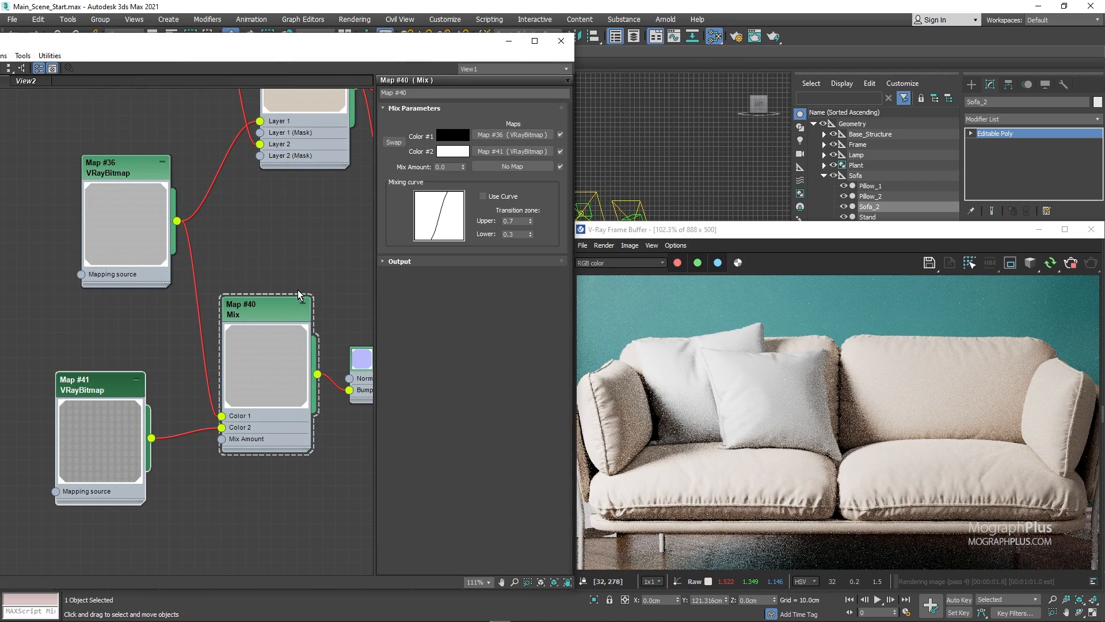
pyautogui.doubleClick(90, 392)
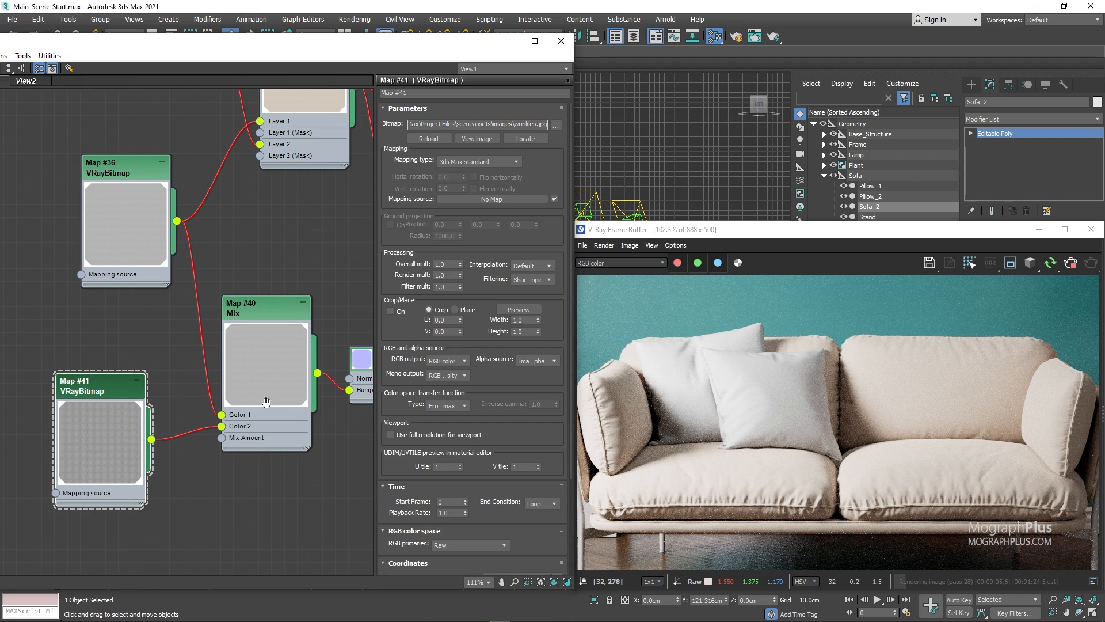
# Set the Bump map multiplier of the sofa fabric's VRayNormalMap to 2.0
pyautogui.moveTo(266, 401); pyautogui.dragTo(205, 392, button='middle')
pyautogui.doubleClick(328, 351)
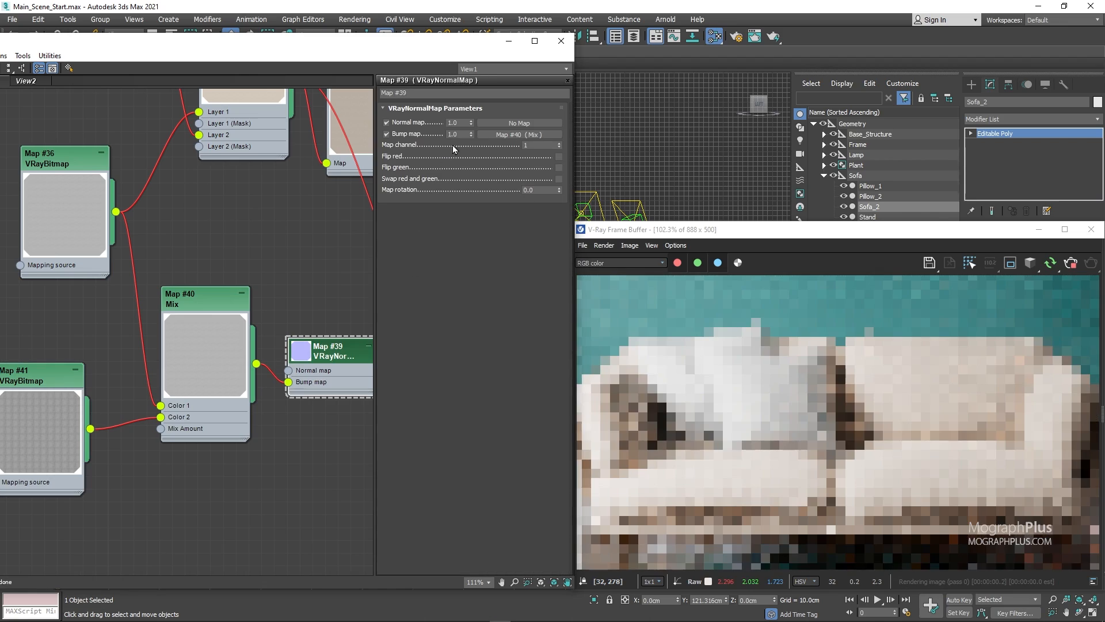
pyautogui.doubleClick(458, 134)
pyautogui.write('2')
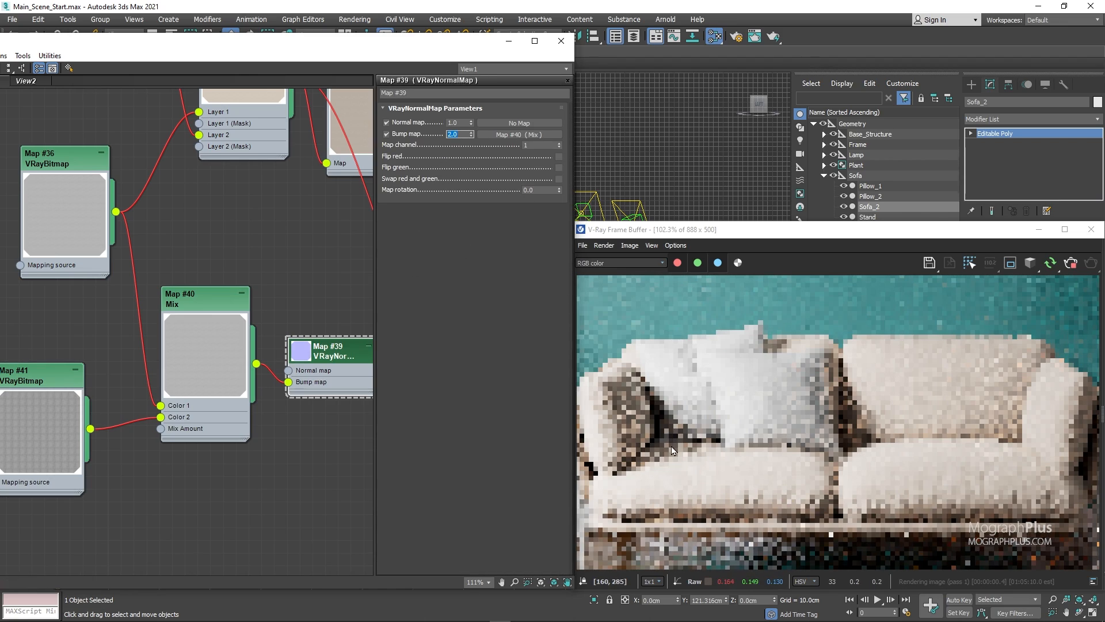
# Select the sofa's Stand object and move the render window slightly higher on the screen
pyautogui.rightClick(671, 447)
pyautogui.click(634, 462)
pyautogui.scroll(5, 636, 487)
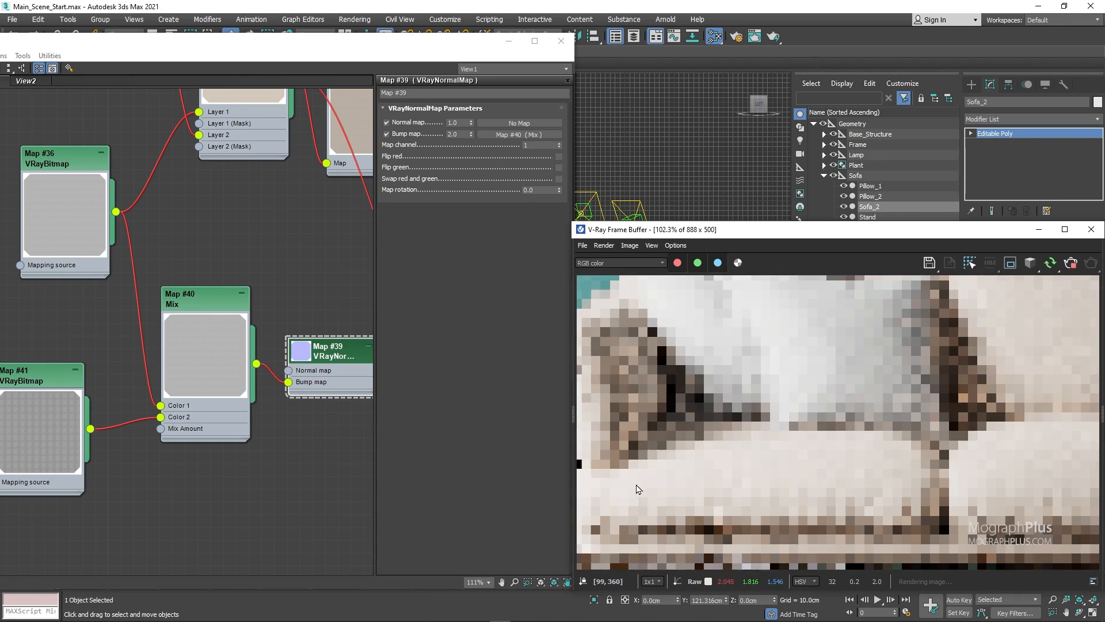
pyautogui.moveTo(684, 385); pyautogui.dragTo(749, 400, button='middle')
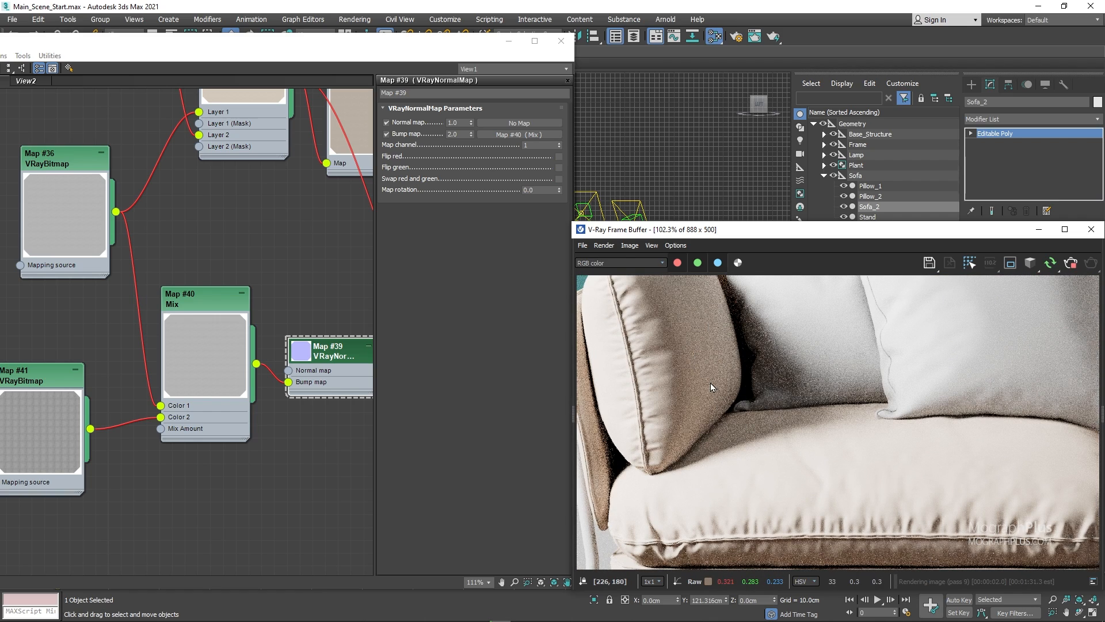
pyautogui.scroll(3, 716, 349)
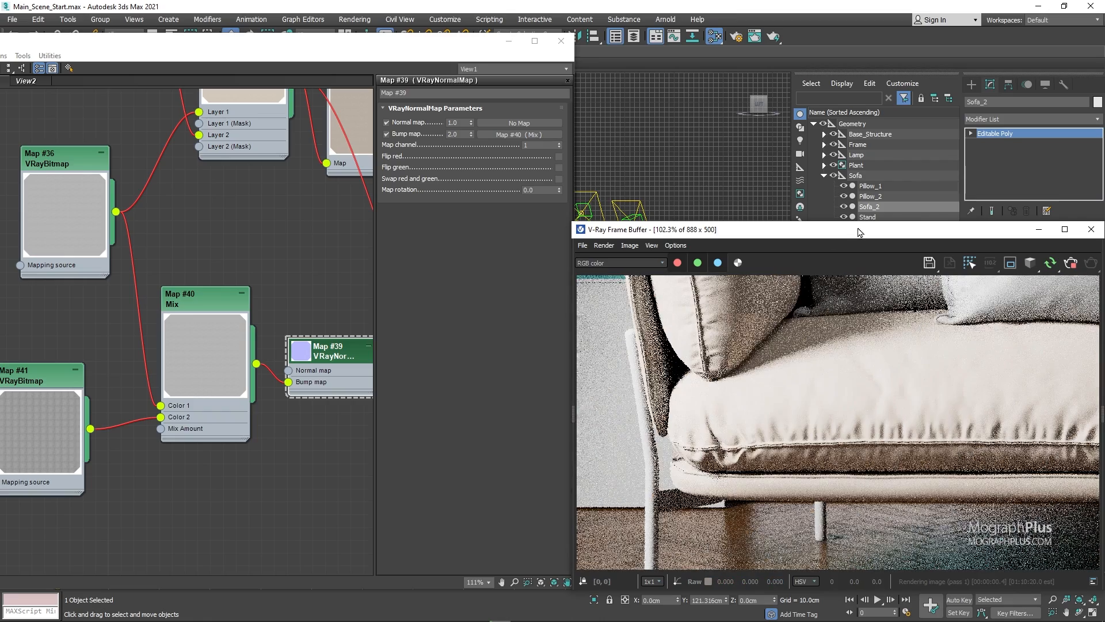
pyautogui.click(857, 217)
pyautogui.moveTo(852, 230); pyautogui.dragTo(859, 198)
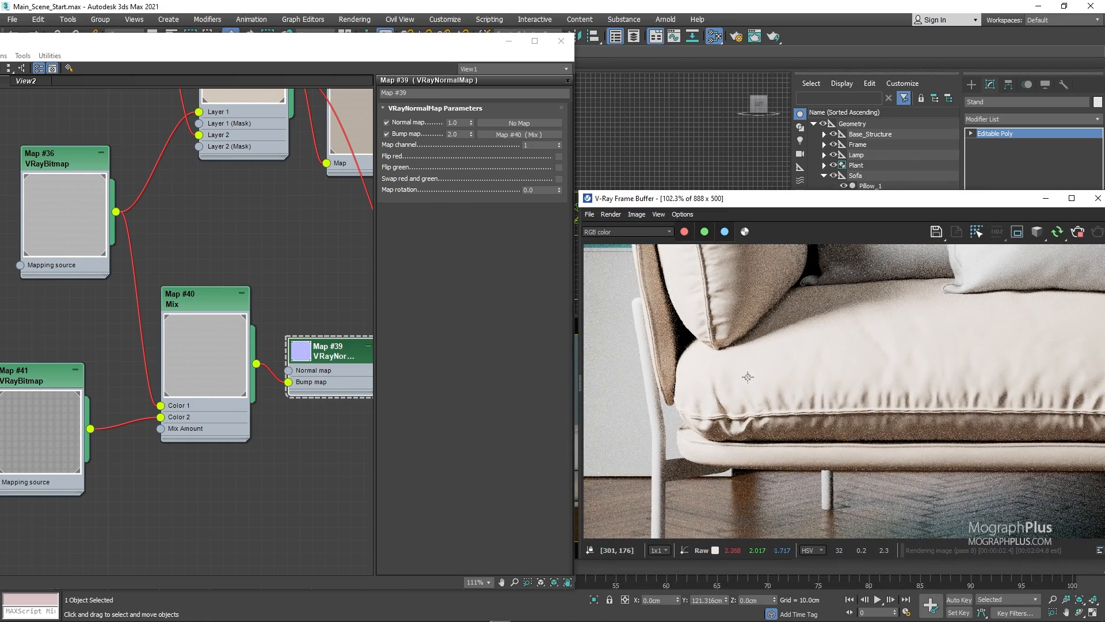
pyautogui.scroll(5, 813, 325)
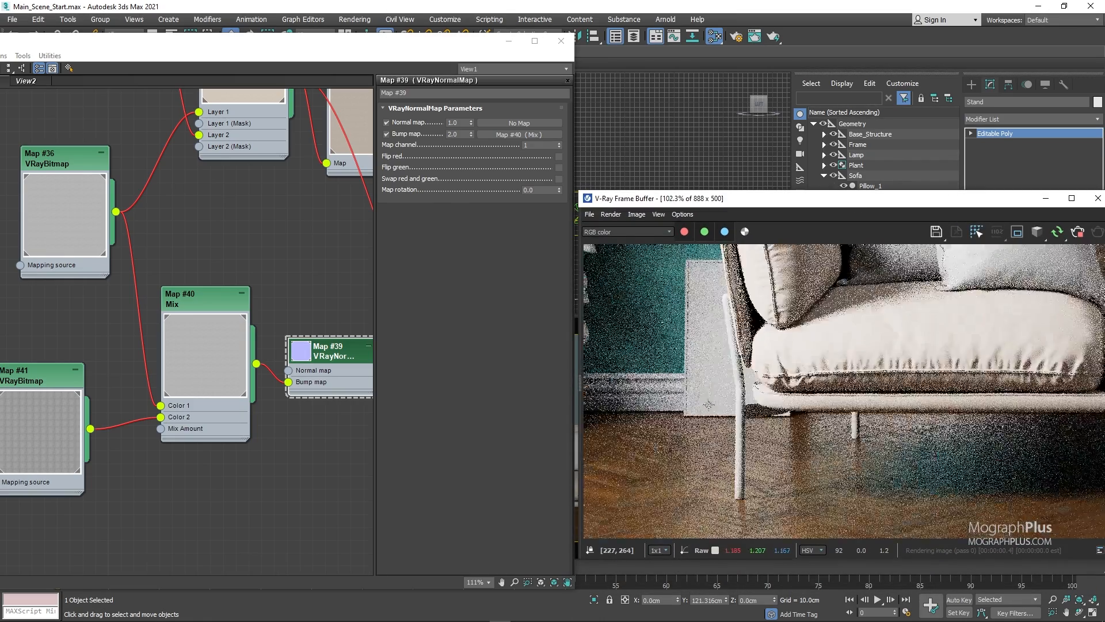
# Create a new VRayMtl in the empty area below the sofa fabric nodes and assign it to the selected Stand
pyautogui.moveTo(168, 525); pyautogui.dragTo(111, 343, button='middle')
pyautogui.scroll(-2, 75, 316)
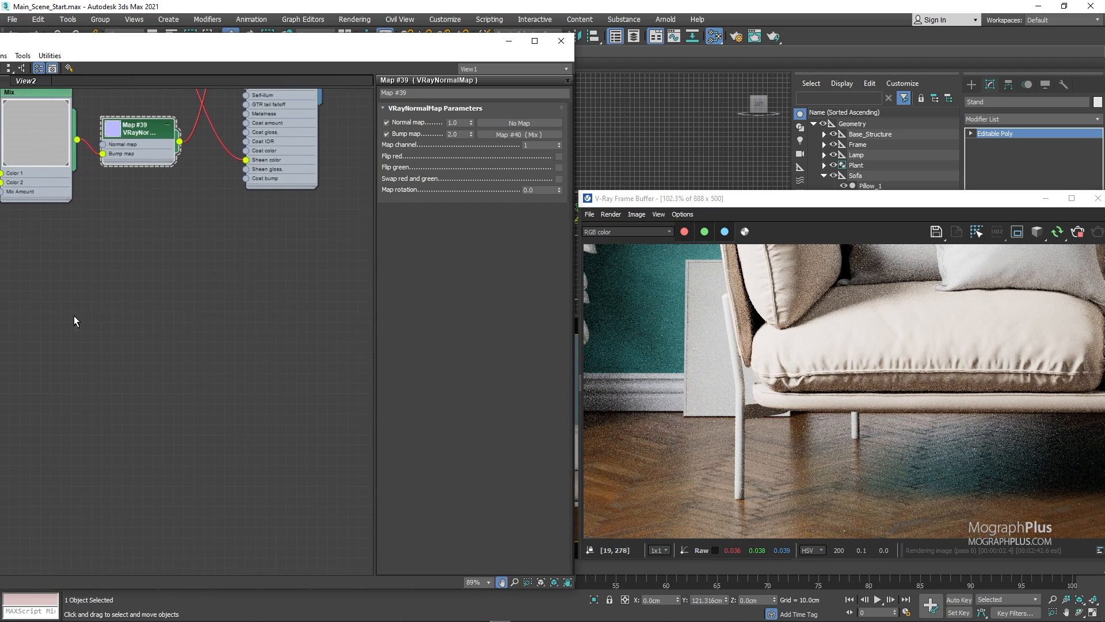
pyautogui.rightClick(193, 327)
pyautogui.moveTo(219, 334)
pyautogui.moveTo(337, 370)
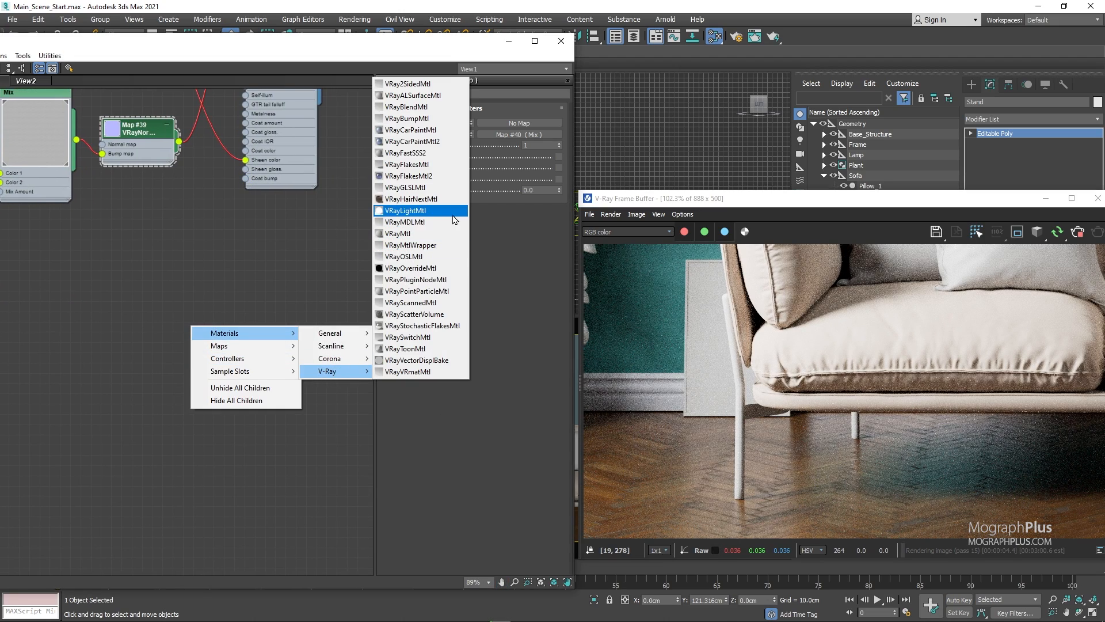
pyautogui.click(436, 233)
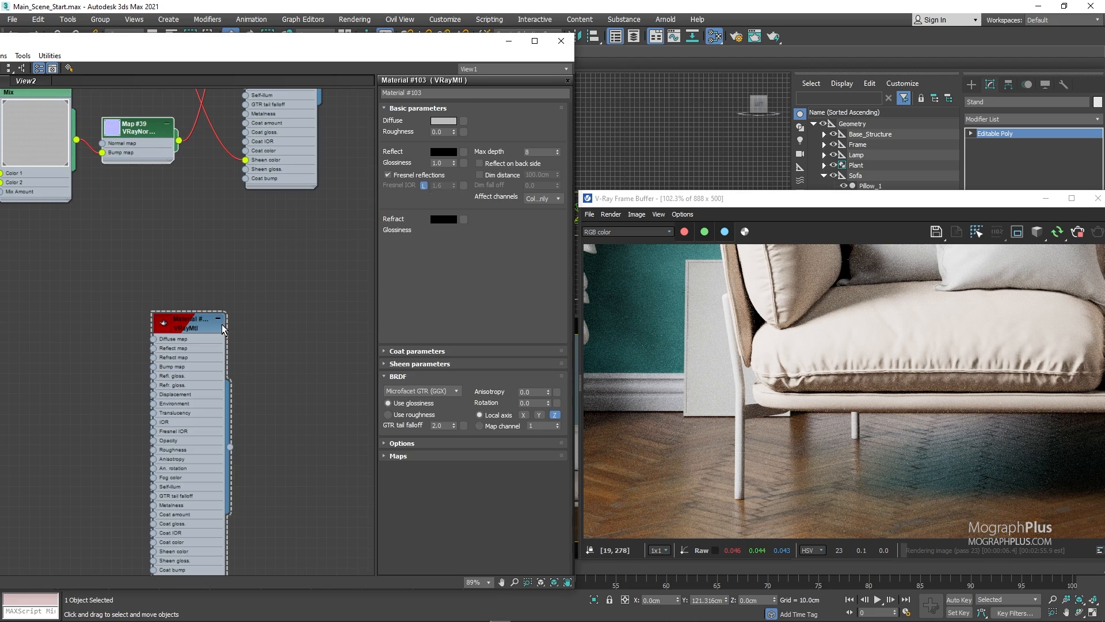
pyautogui.rightClick(213, 328)
pyautogui.click(270, 28)
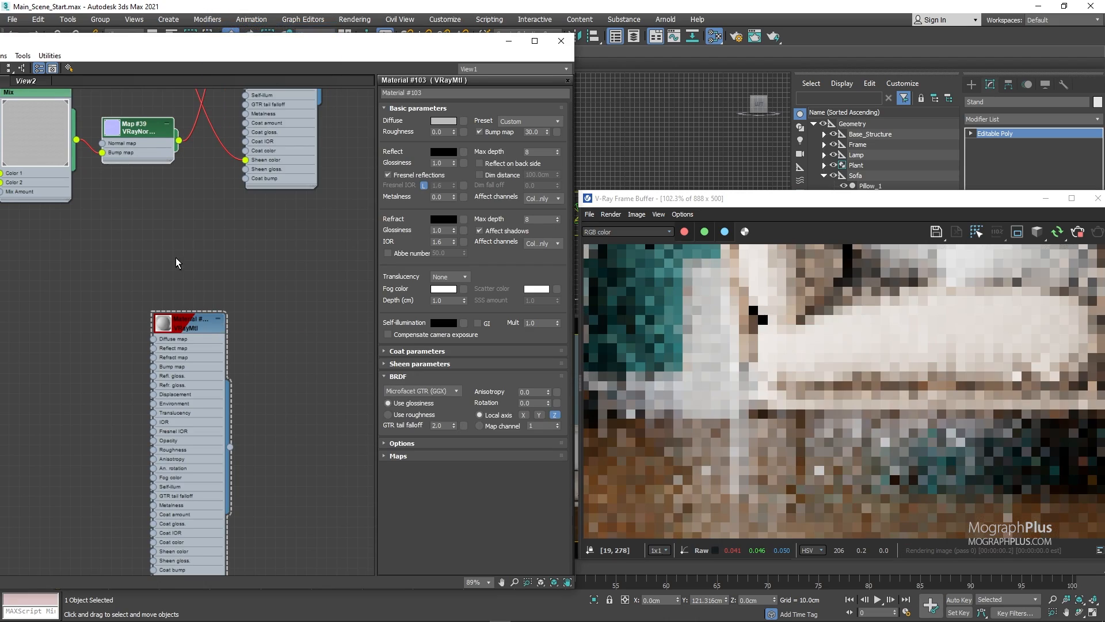
# Enlarge the stand material's preview and switch its BRDF to Use roughness
pyautogui.moveTo(117, 336); pyautogui.dragTo(201, 276, button='middle')
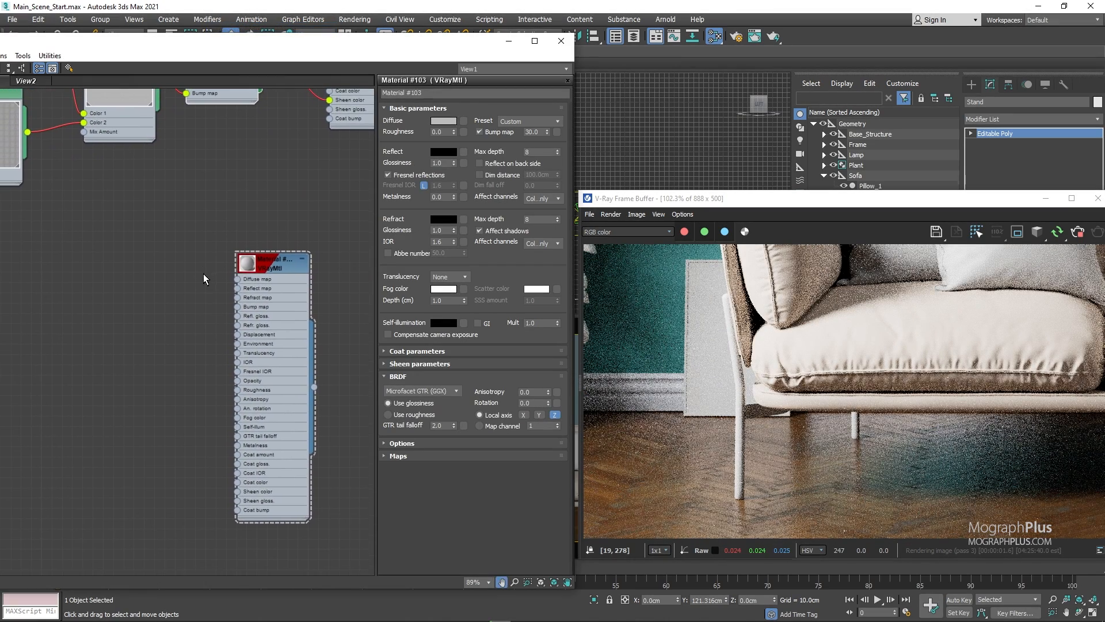
pyautogui.doubleClick(246, 264)
pyautogui.moveTo(261, 265); pyautogui.dragTo(272, 246)
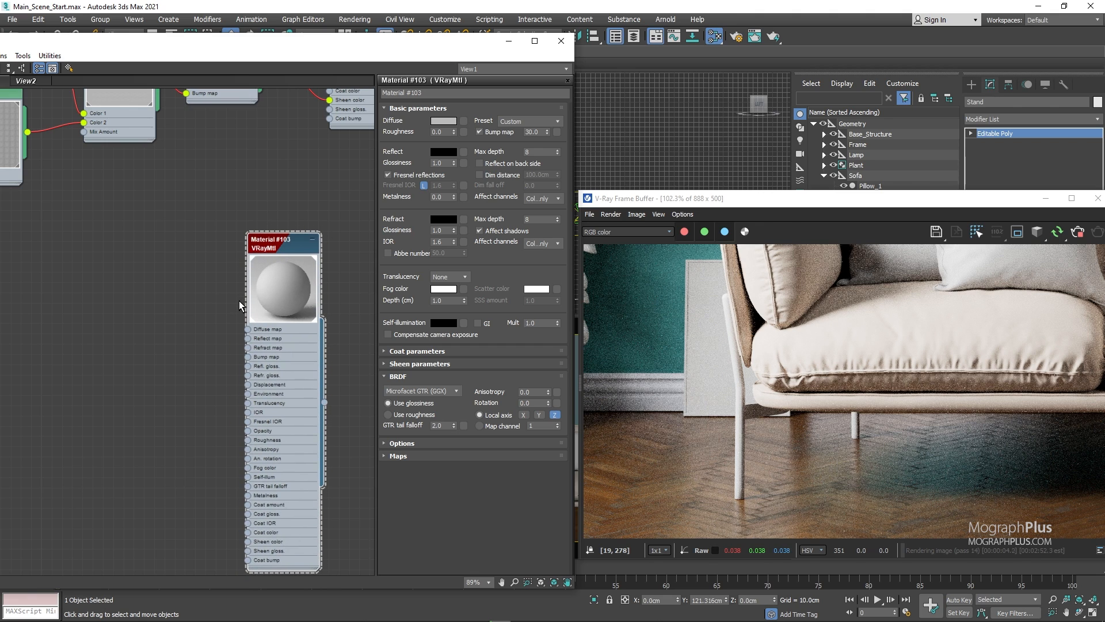
pyautogui.click(416, 415)
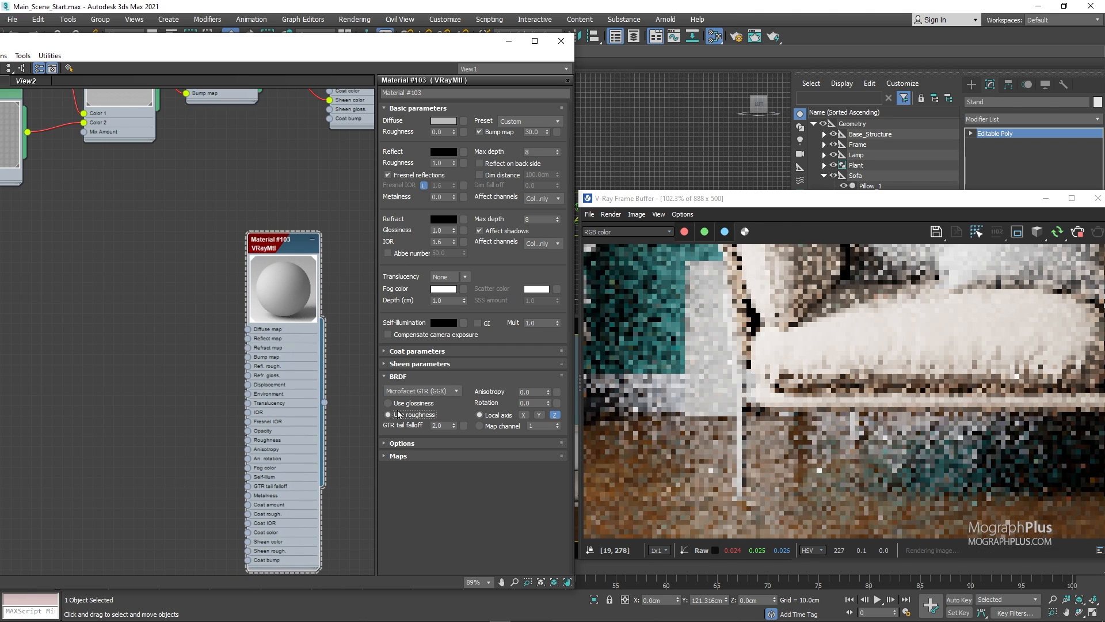
# Create a VRayColor map beside the stand material and enlarge its preview
pyautogui.rightClick(93, 337)
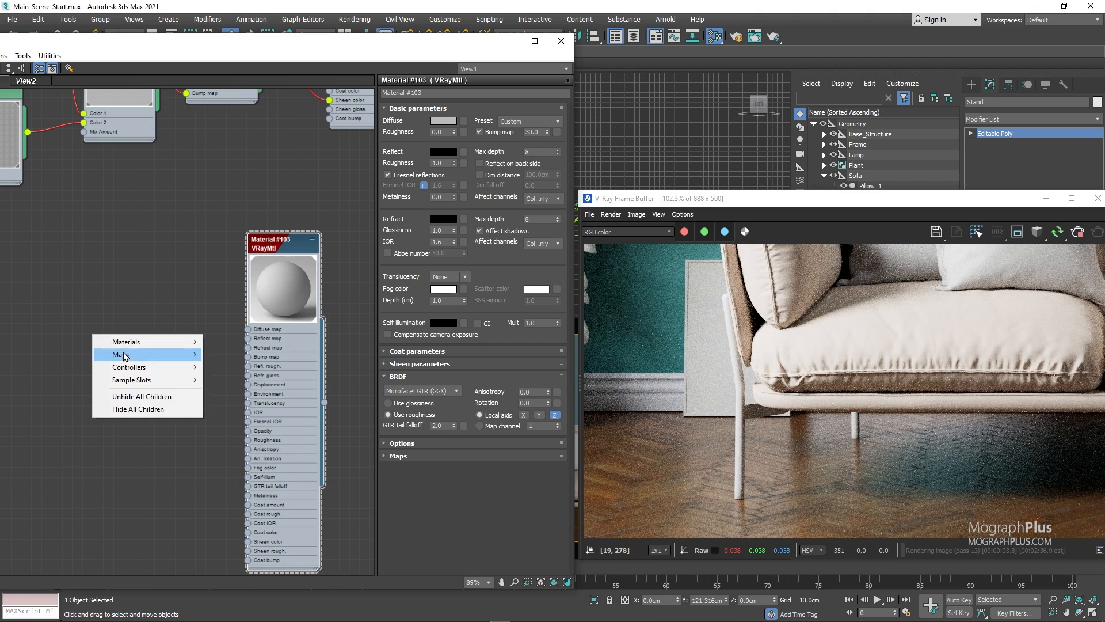
pyautogui.moveTo(121, 354)
pyautogui.moveTo(229, 405)
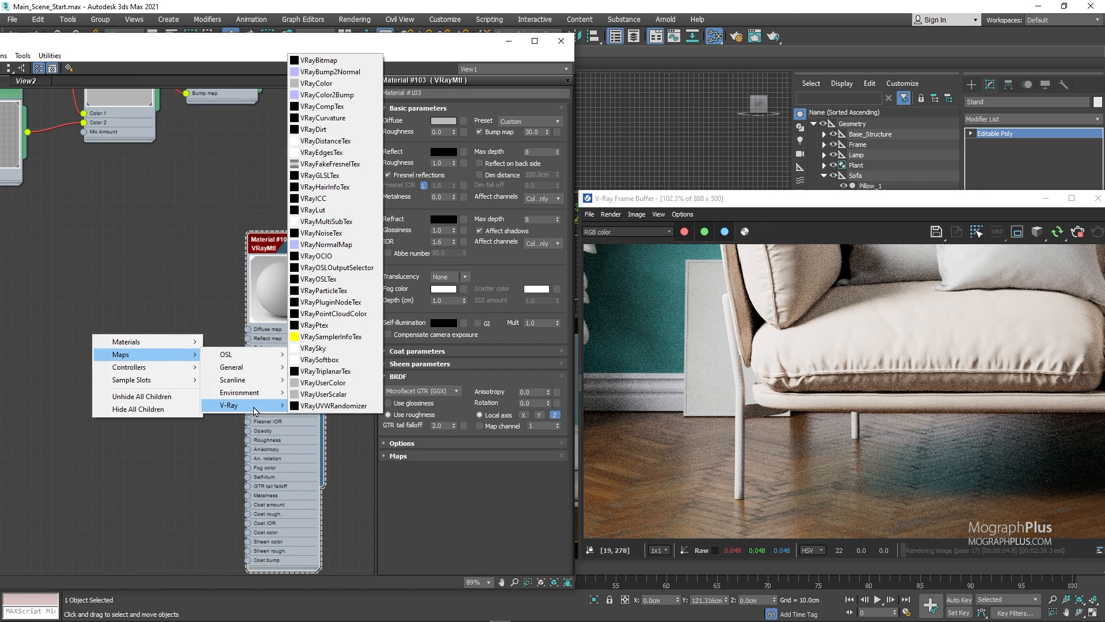
pyautogui.click(342, 83)
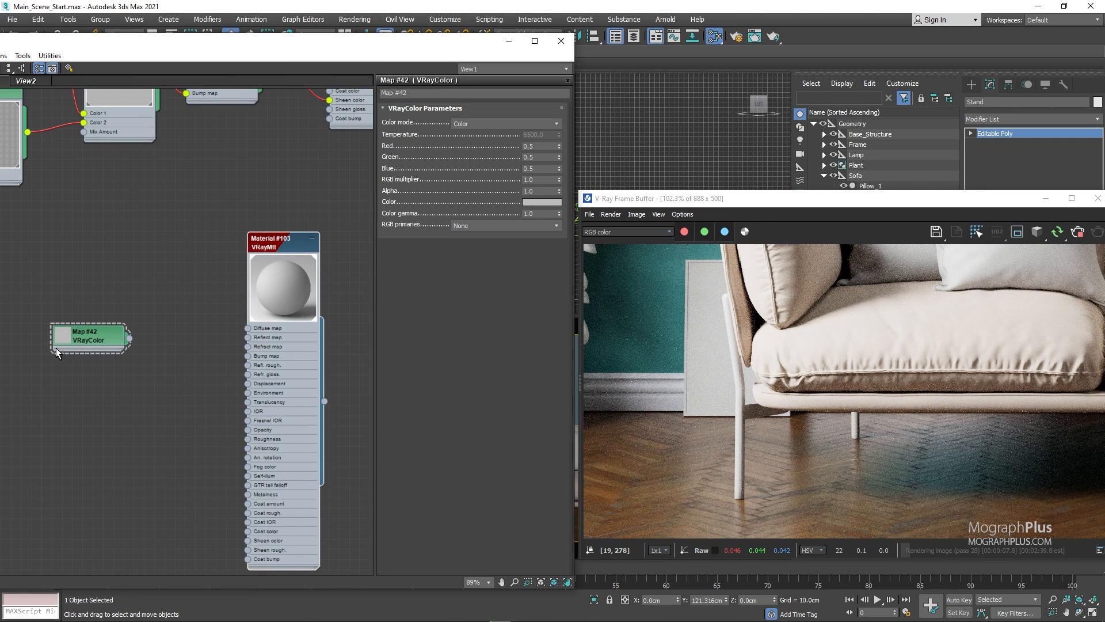
pyautogui.doubleClick(56, 348)
pyautogui.moveTo(56, 348); pyautogui.dragTo(83, 311)
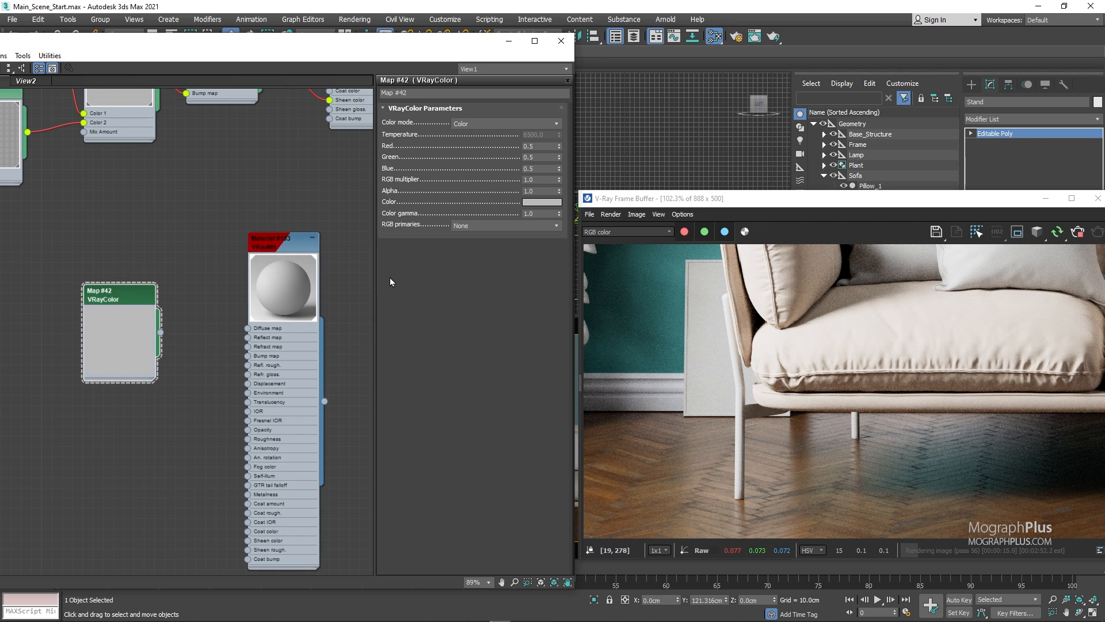
# Set the VRayColor's color value to 21 and its RGB primaries to sRGB primaries
pyautogui.click(536, 202)
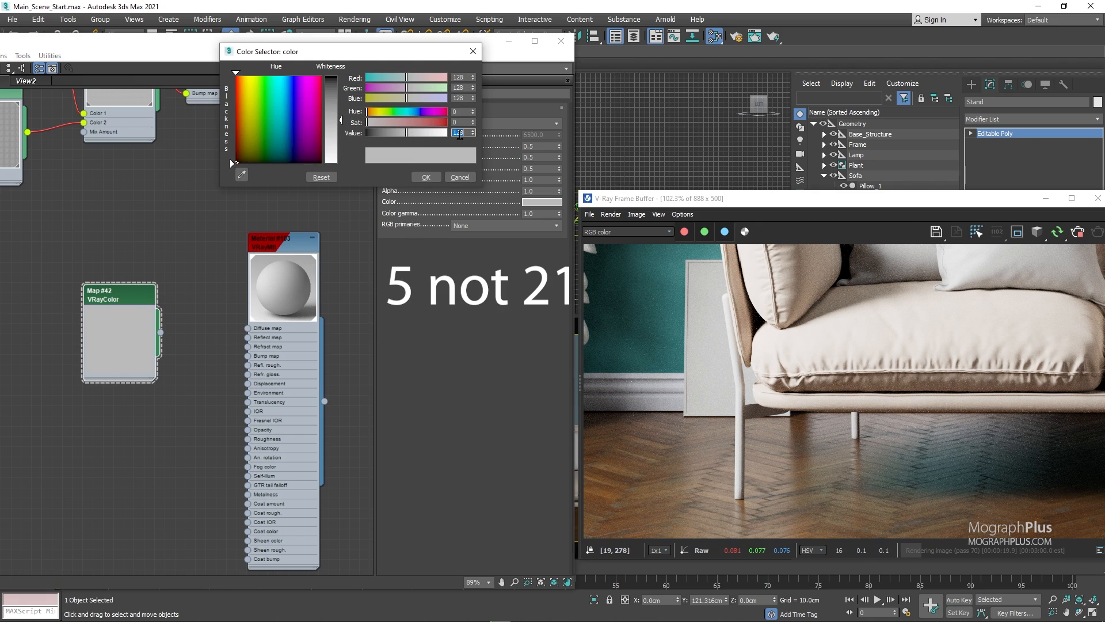
pyautogui.click(428, 177)
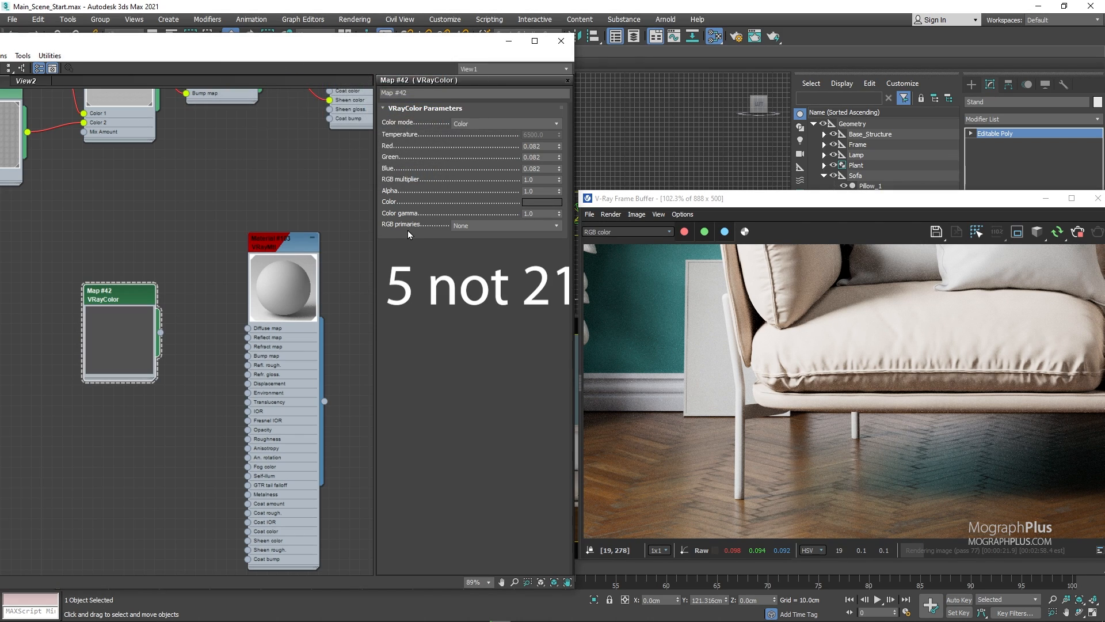
pyautogui.scroll(1, 256, 369)
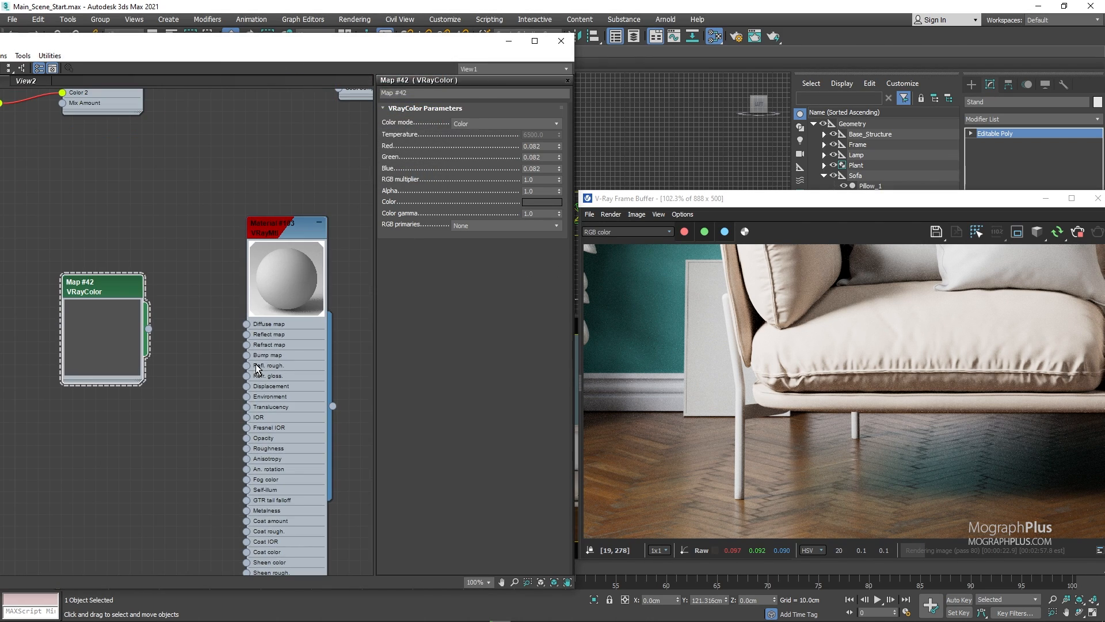
pyautogui.click(476, 226)
pyautogui.click(473, 244)
# Set the stand material's Reflect color to pure white (255)
pyautogui.scroll(1, 141, 375)
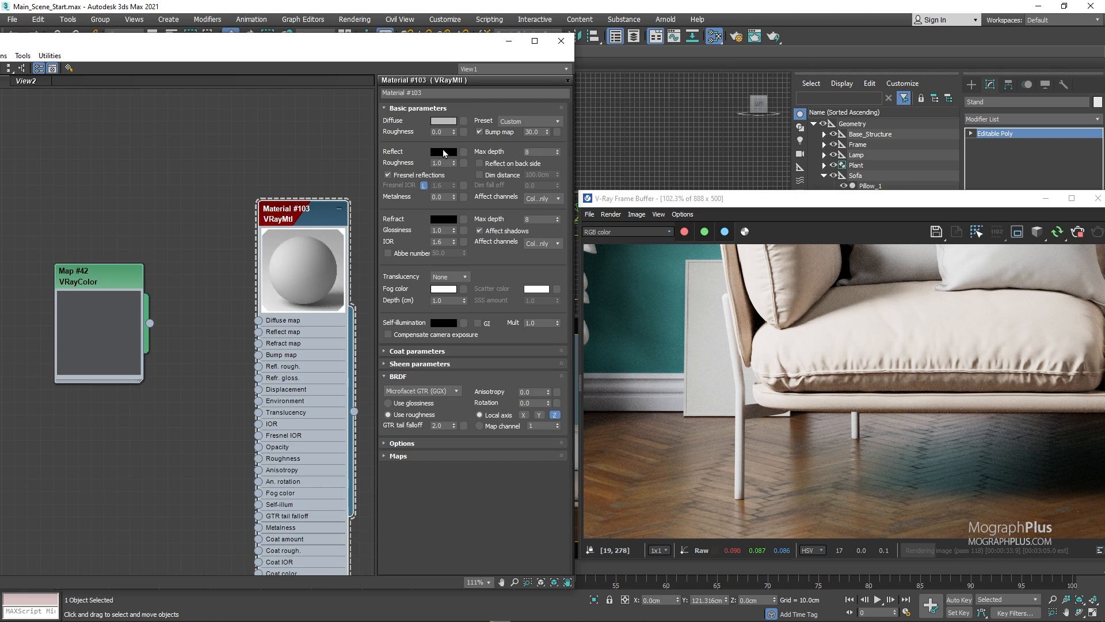
pyautogui.click(444, 152)
pyautogui.moveTo(410, 133); pyautogui.dragTo(457, 133)
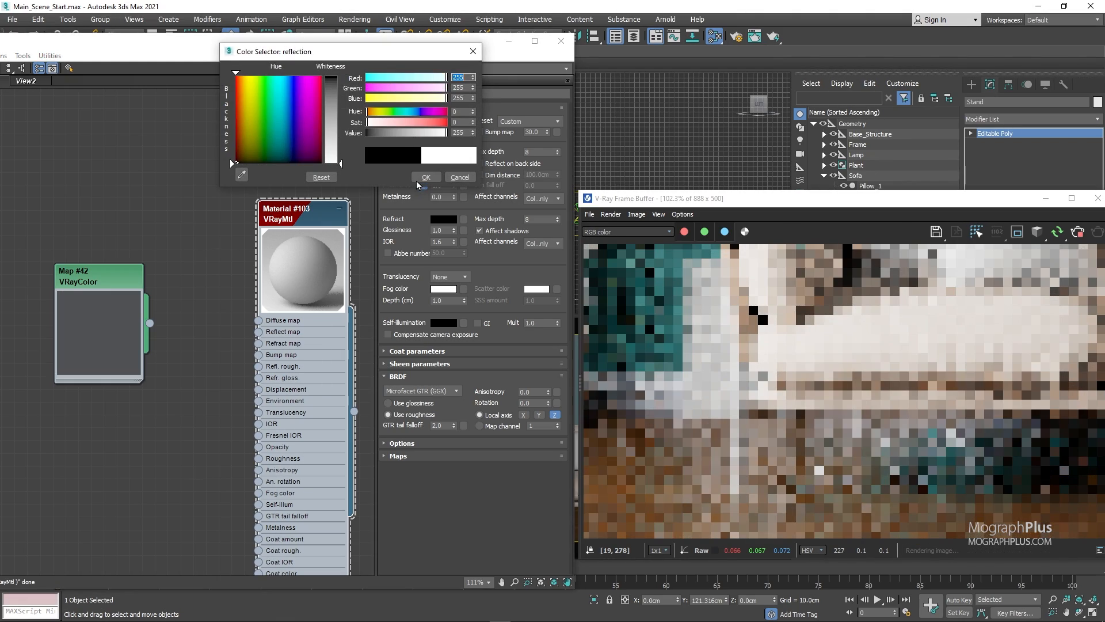
pyautogui.click(426, 177)
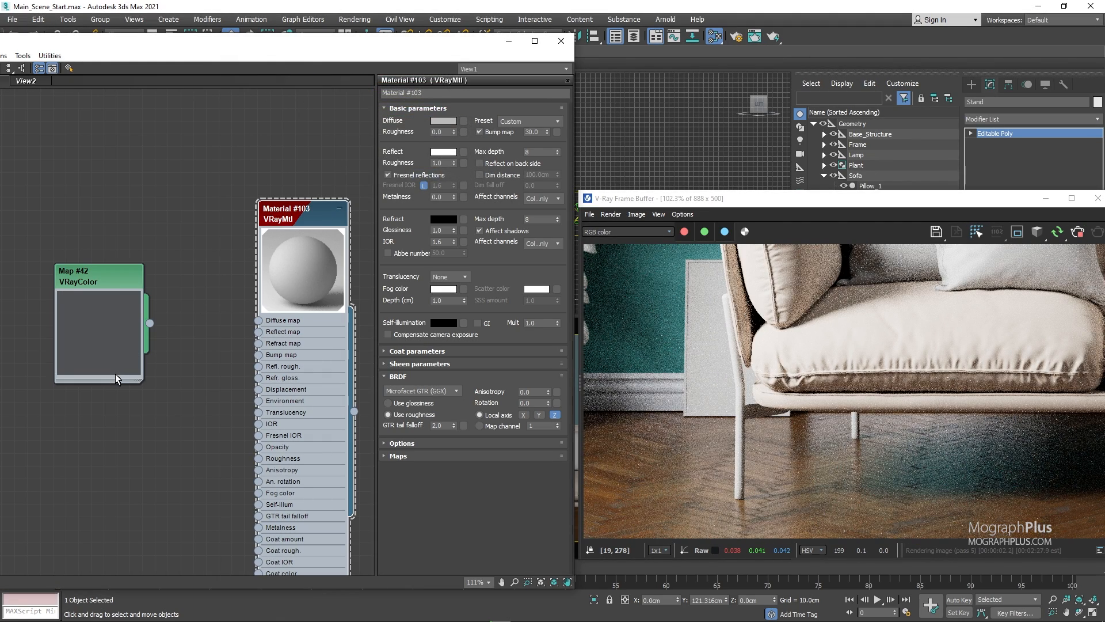
# Create a VRayBitmap below the VRayColor map and load the BW38_blurred image into it
pyautogui.moveTo(115, 379); pyautogui.dragTo(146, 292, button='middle')
pyautogui.rightClick(125, 347)
pyautogui.moveTo(153, 366)
pyautogui.moveTo(275, 383)
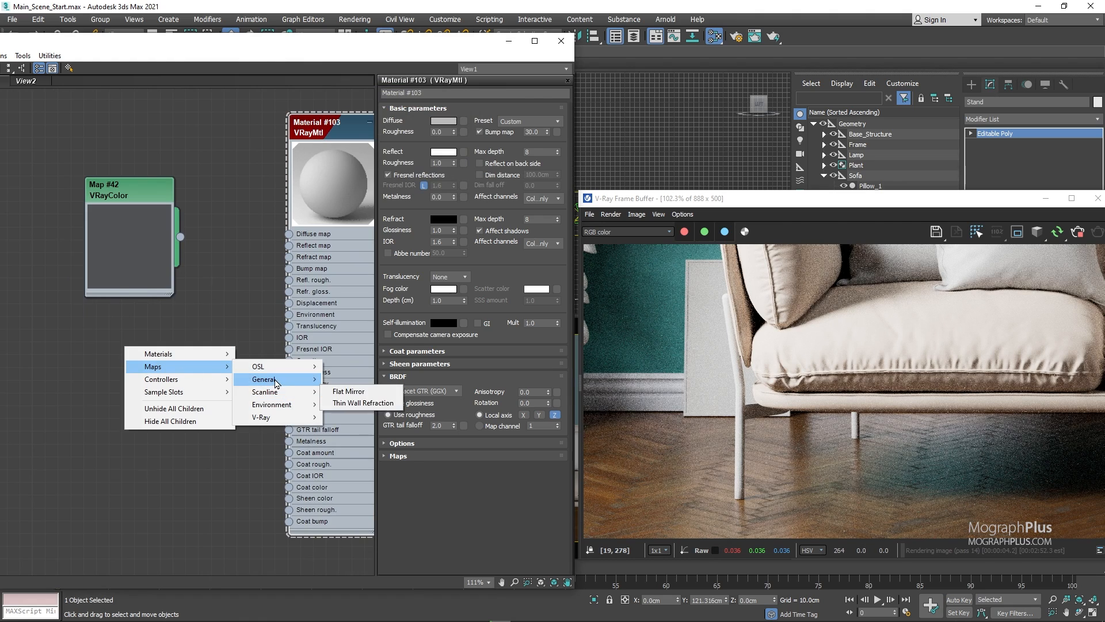
pyautogui.moveTo(288, 419)
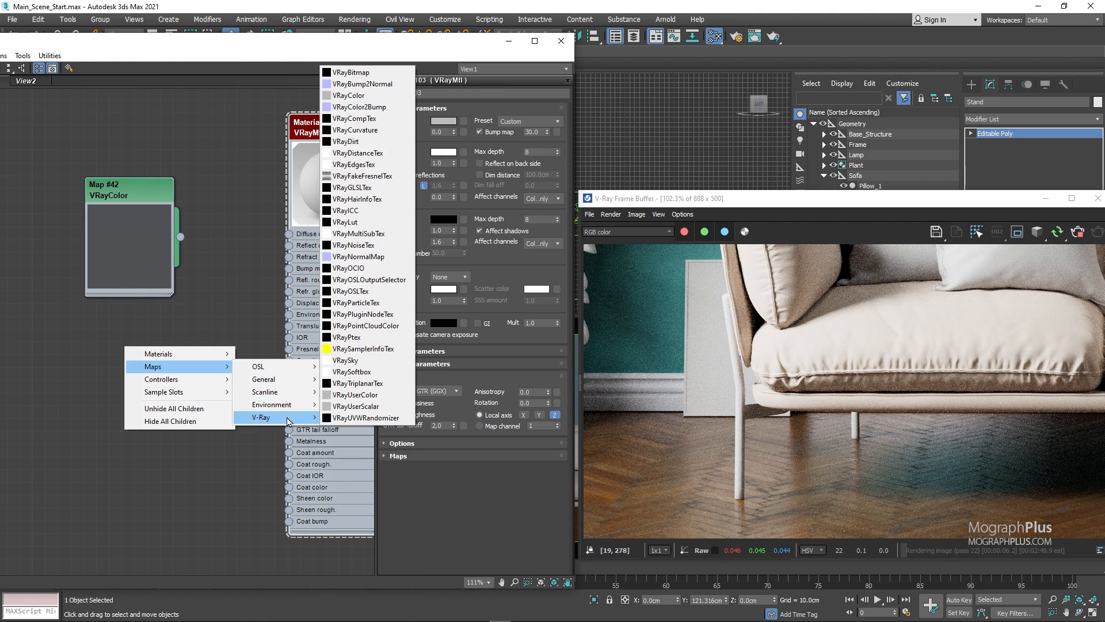
pyautogui.click(351, 72)
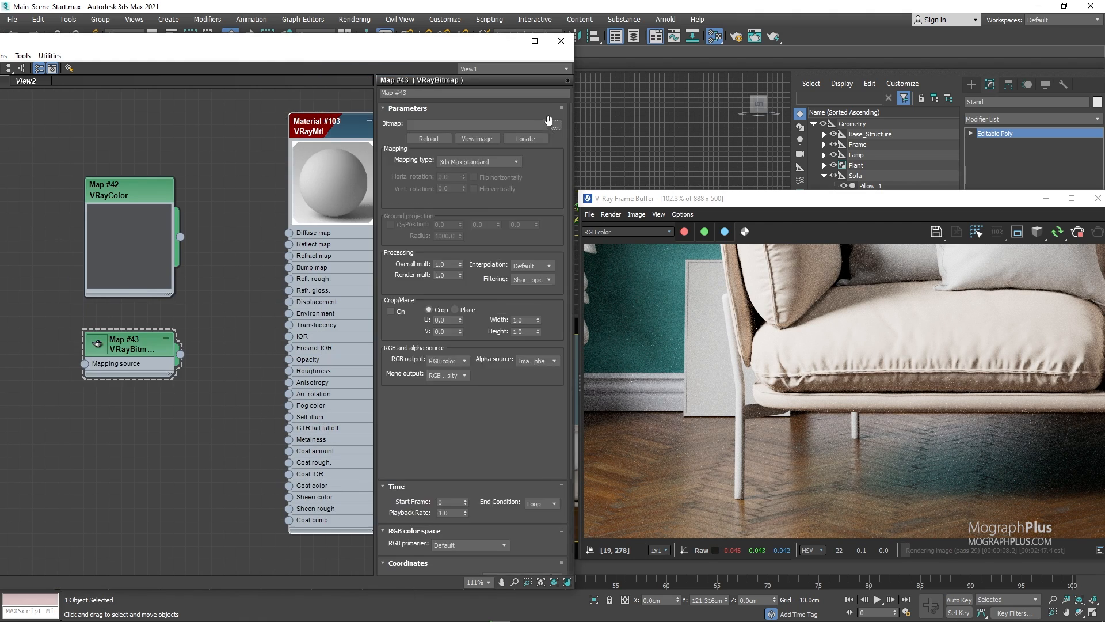
pyautogui.click(549, 121)
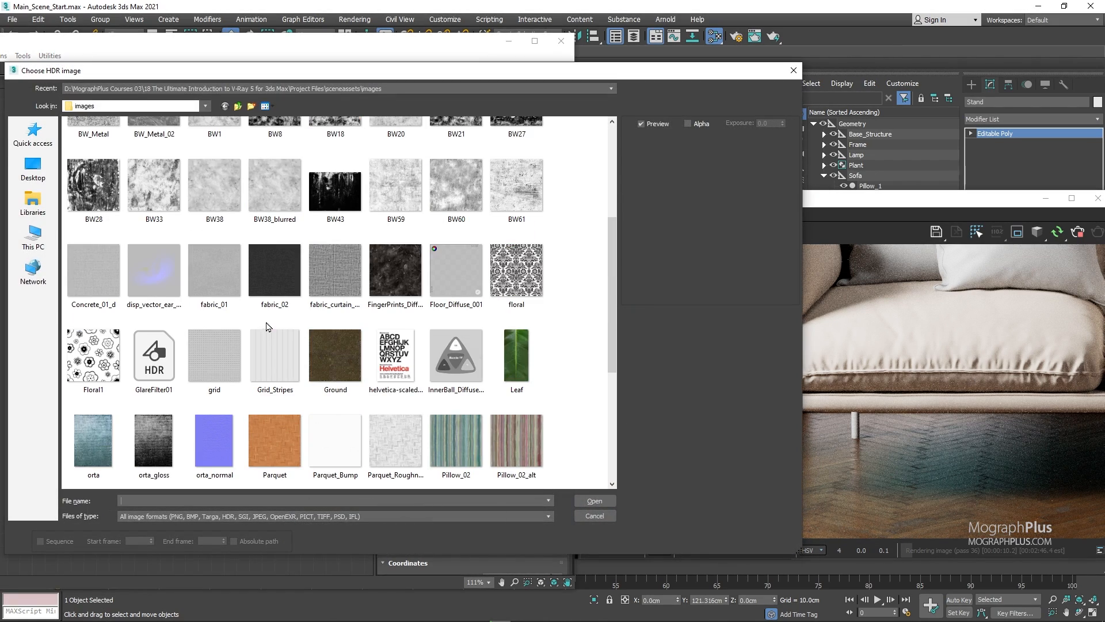
pyautogui.doubleClick(263, 191)
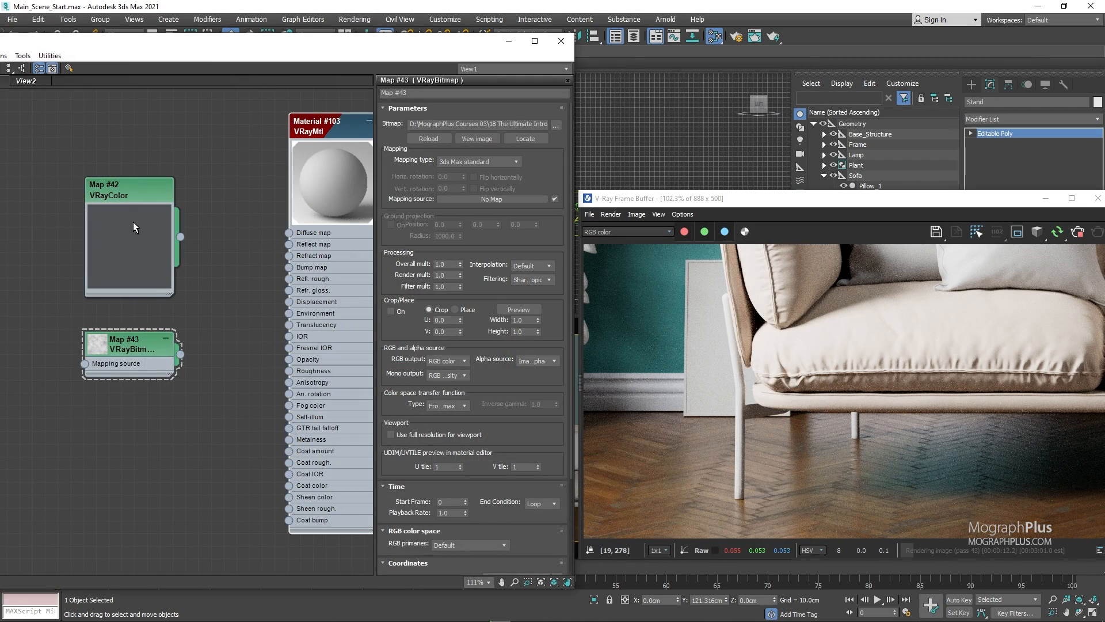
# Connect the VRayColor to the stand material's Diffuse map and set its red, green and blue values to 5
pyautogui.moveTo(181, 236); pyautogui.dragTo(288, 233)
pyautogui.click(94, 337)
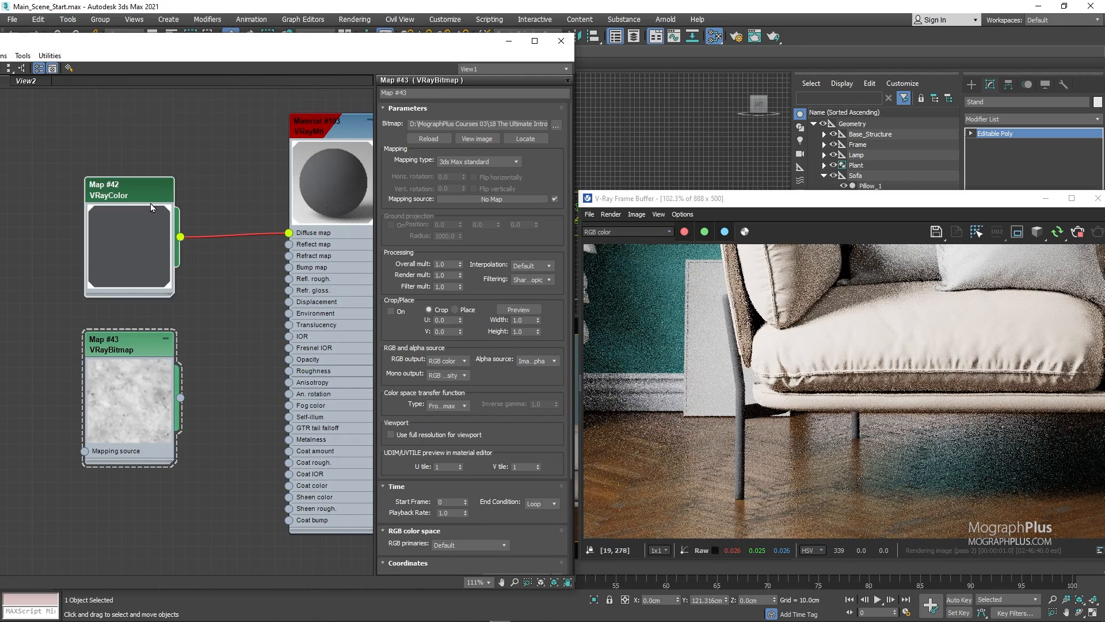
pyautogui.doubleClick(151, 202)
pyautogui.click(541, 201)
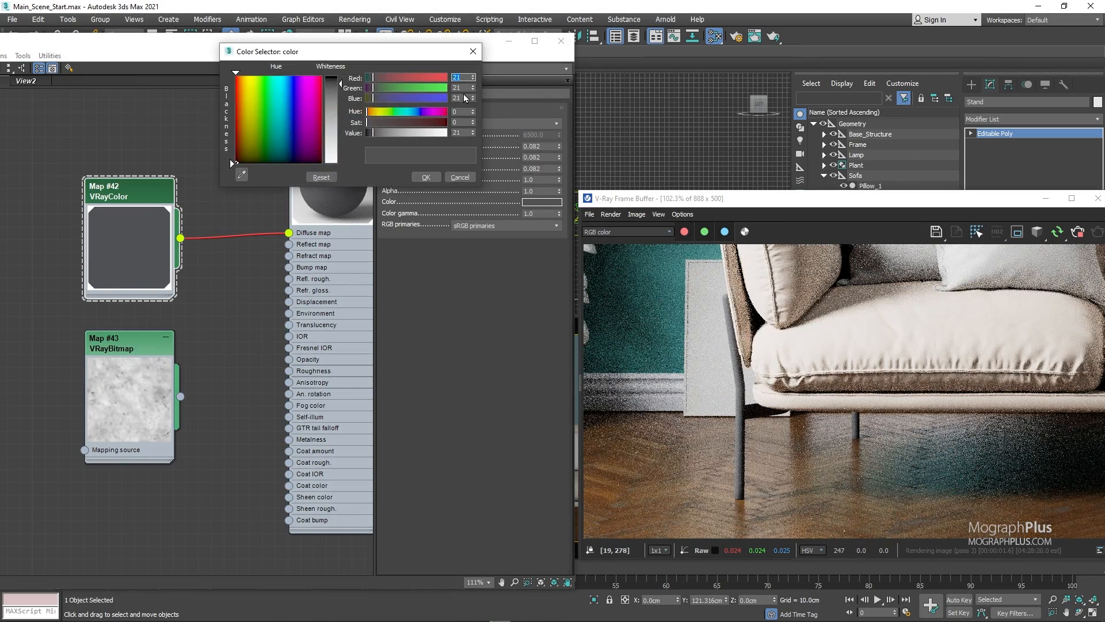
pyautogui.doubleClick(458, 88)
pyautogui.write('5')
pyautogui.doubleClick(459, 98)
pyautogui.write('5')
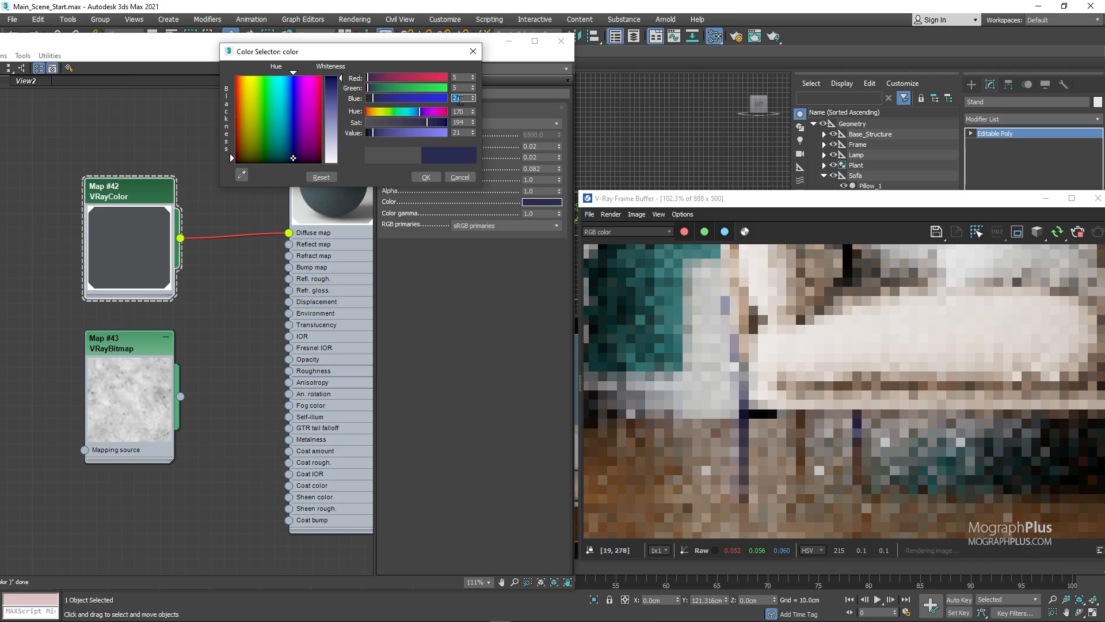
pyautogui.click(426, 177)
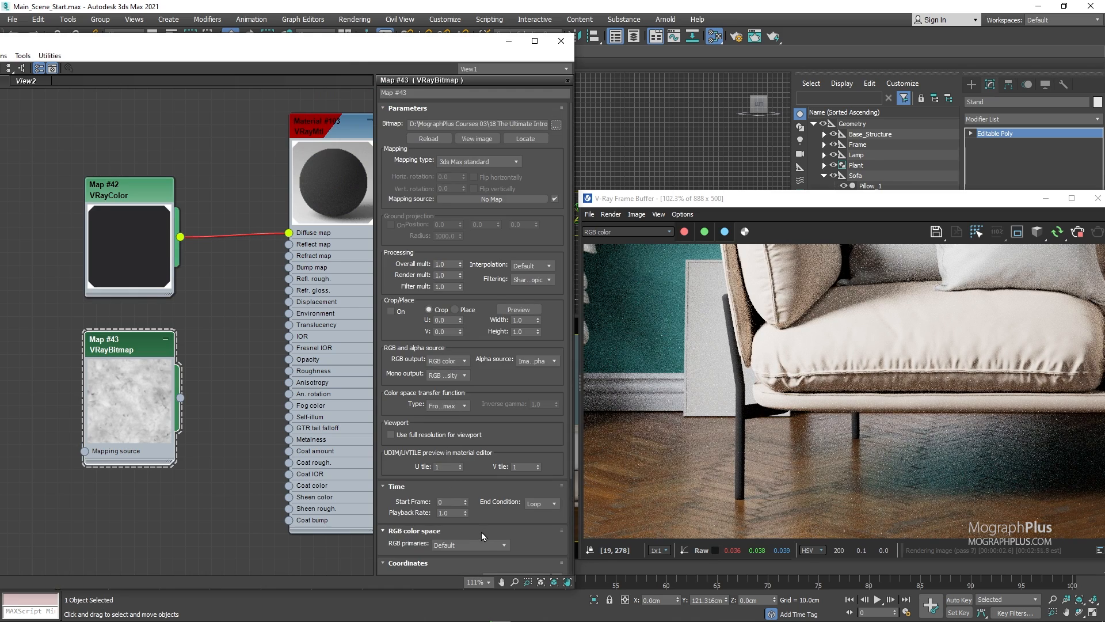
# Set the BW38_blurred bitmap's RGB primaries to Raw and move its node farther from the stand material
pyautogui.click(481, 544)
pyautogui.click(477, 579)
pyautogui.moveTo(192, 360); pyautogui.dragTo(153, 333, button='middle')
pyautogui.moveTo(105, 343); pyautogui.dragTo(40, 344)
pyautogui.moveTo(132, 338); pyautogui.dragTo(270, 327, button='middle')
# Create a VRayTriplanarTex fed by the BW38_blurred bitmap through its Texture input and place it beside the bitmap
pyautogui.moveTo(193, 359); pyautogui.dragTo(274, 364)
pyautogui.moveTo(311, 388)
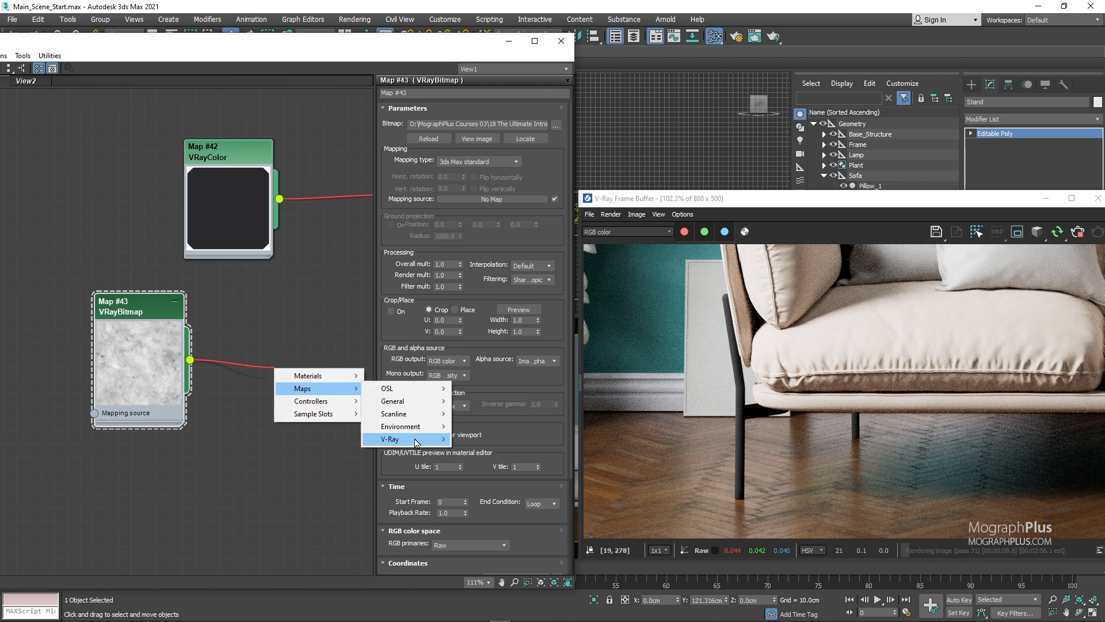
pyautogui.moveTo(403, 438)
pyautogui.click(484, 404)
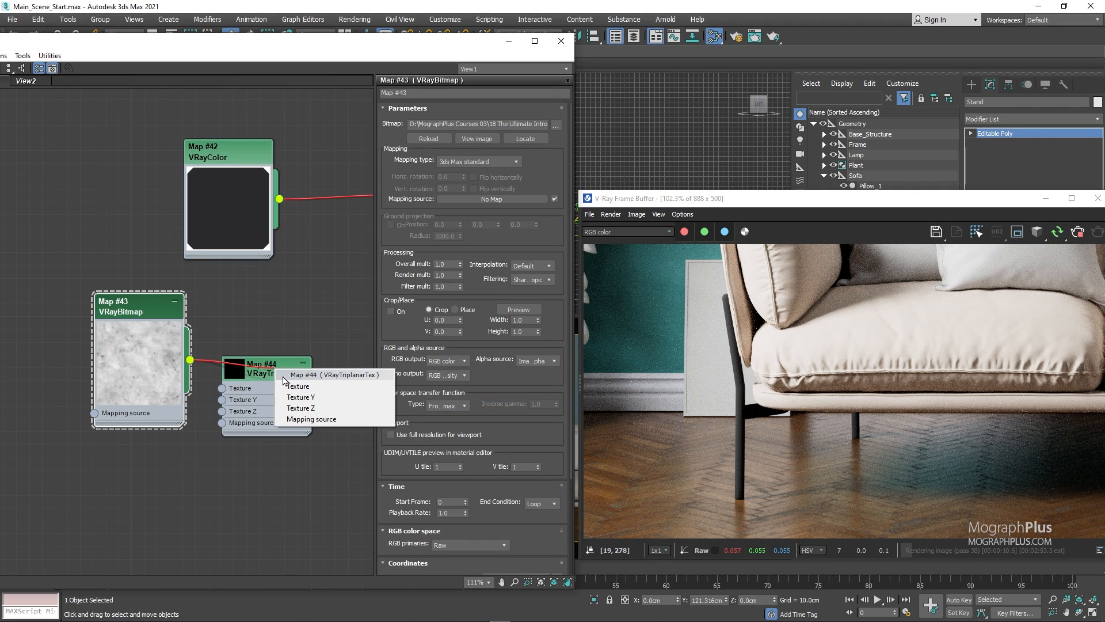
pyautogui.click(305, 386)
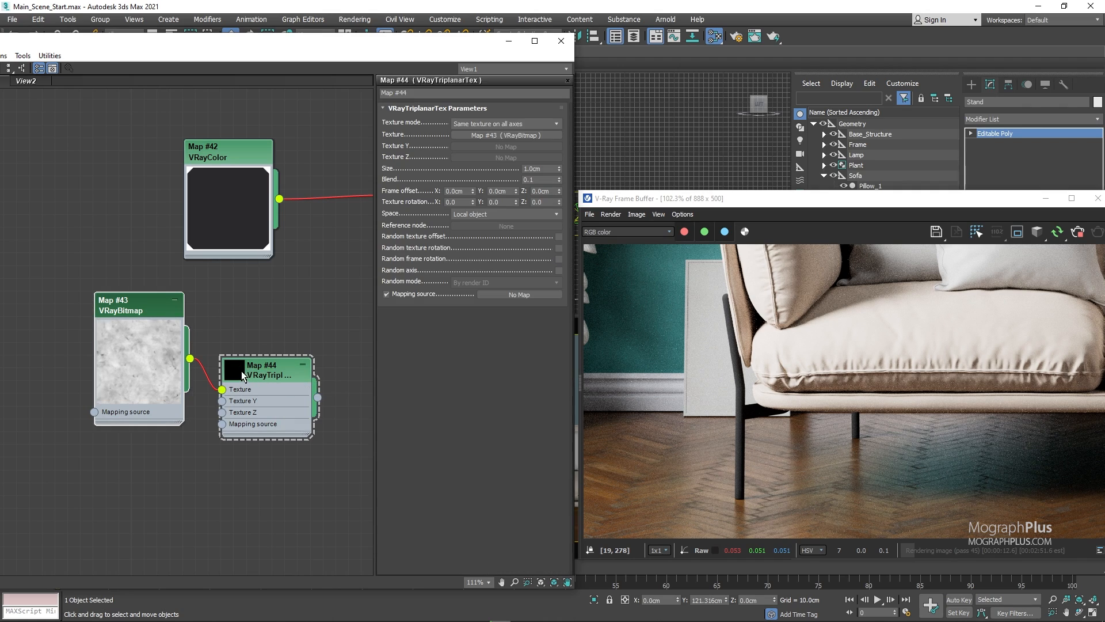
pyautogui.moveTo(251, 361); pyautogui.dragTo(267, 284)
pyautogui.moveTo(191, 323); pyautogui.dragTo(86, 332, button='middle')
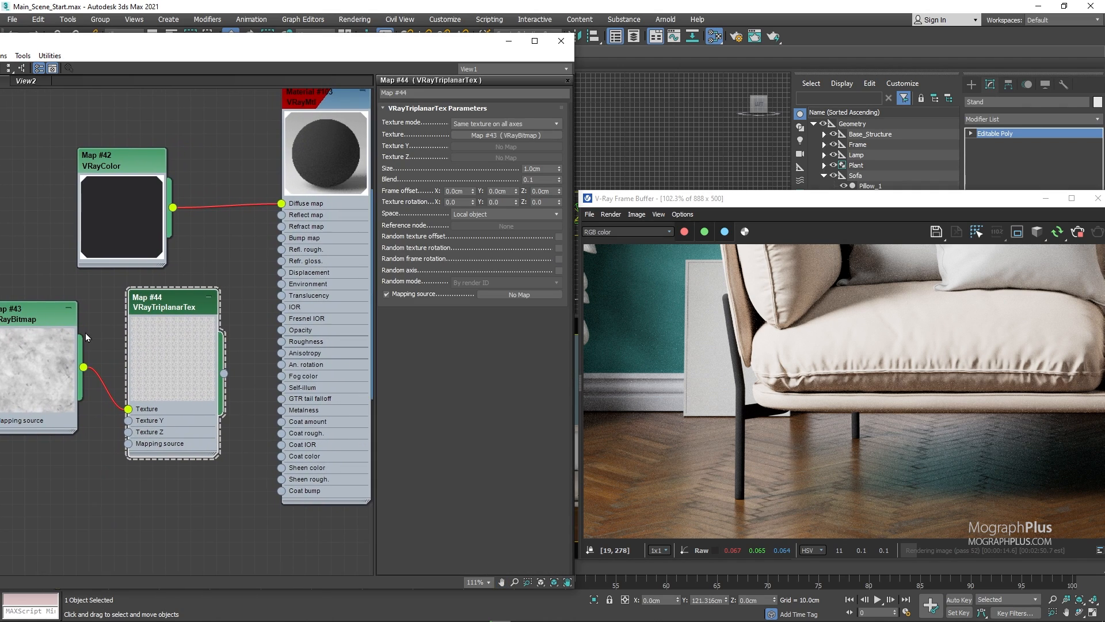
# Move the bitmap and triplanar nodes away from the stand material and feed the triplanar map into a new Output map
pyautogui.moveTo(145, 377); pyautogui.dragTo(213, 360, button='middle')
pyautogui.moveTo(230, 466); pyautogui.dragTo(116, 361)
pyautogui.moveTo(205, 349); pyautogui.dragTo(127, 349)
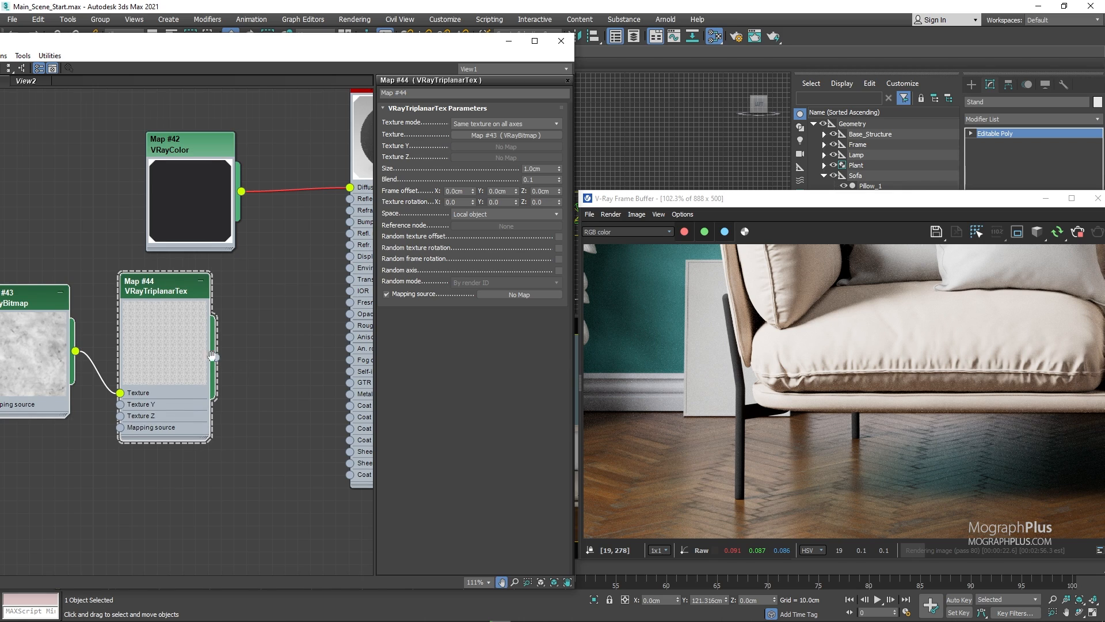
pyautogui.moveTo(211, 355); pyautogui.dragTo(201, 355, button='middle')
pyautogui.moveTo(202, 355); pyautogui.dragTo(254, 365)
pyautogui.moveTo(282, 384)
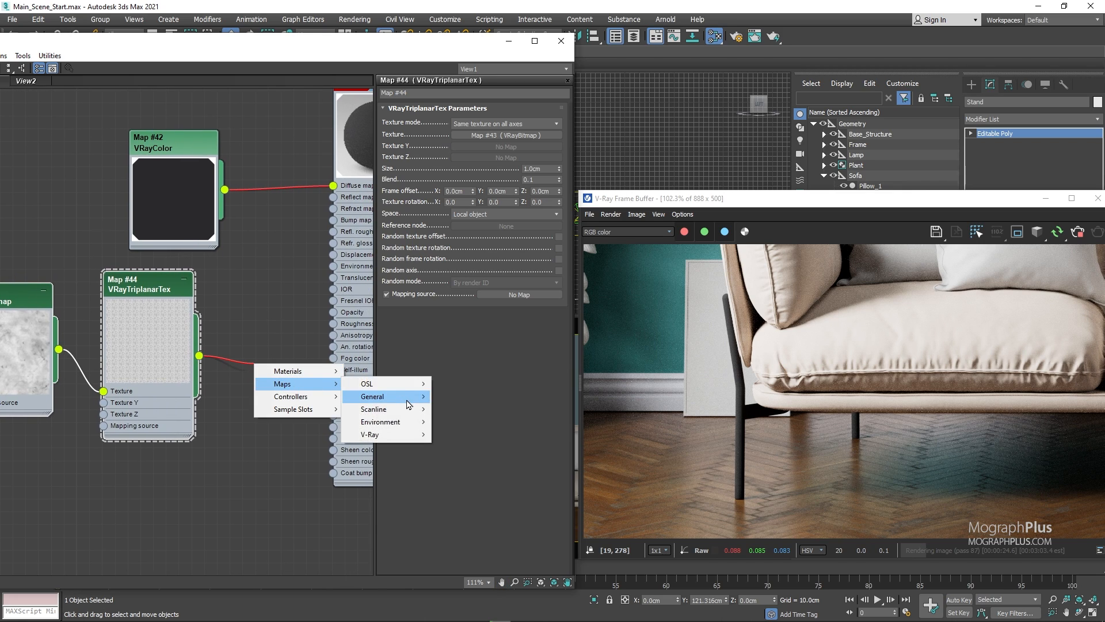
pyautogui.moveTo(409, 404)
pyautogui.click(460, 397)
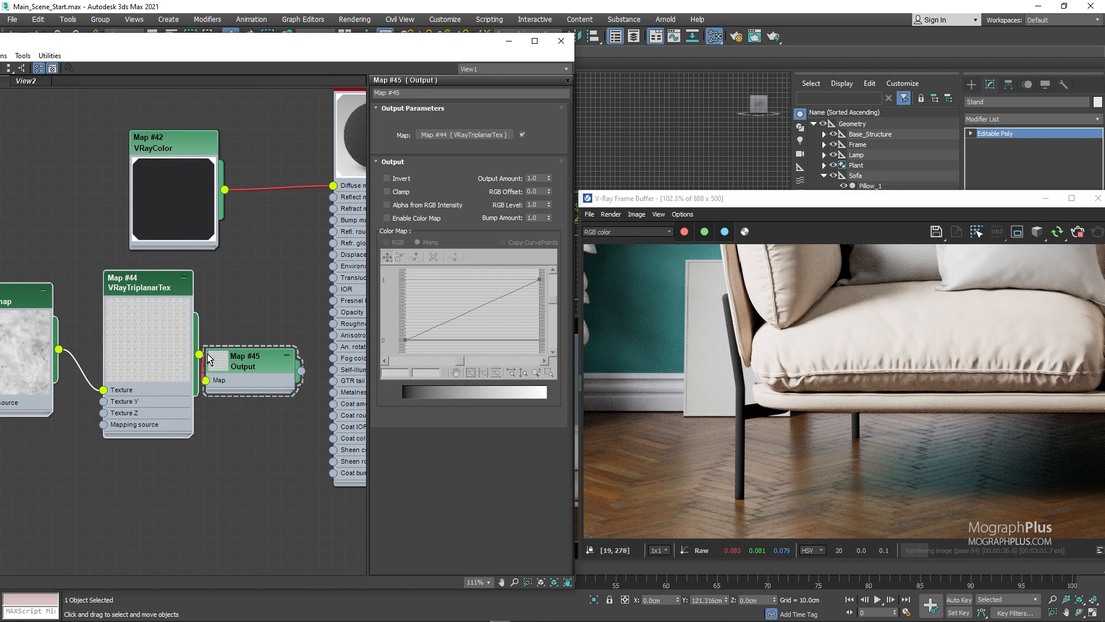
pyautogui.moveTo(209, 360); pyautogui.dragTo(222, 283)
# Shift the stand material node aside and connect the Output map to its reflection roughness input
pyautogui.moveTo(365, 191); pyautogui.dragTo(283, 217, button='middle')
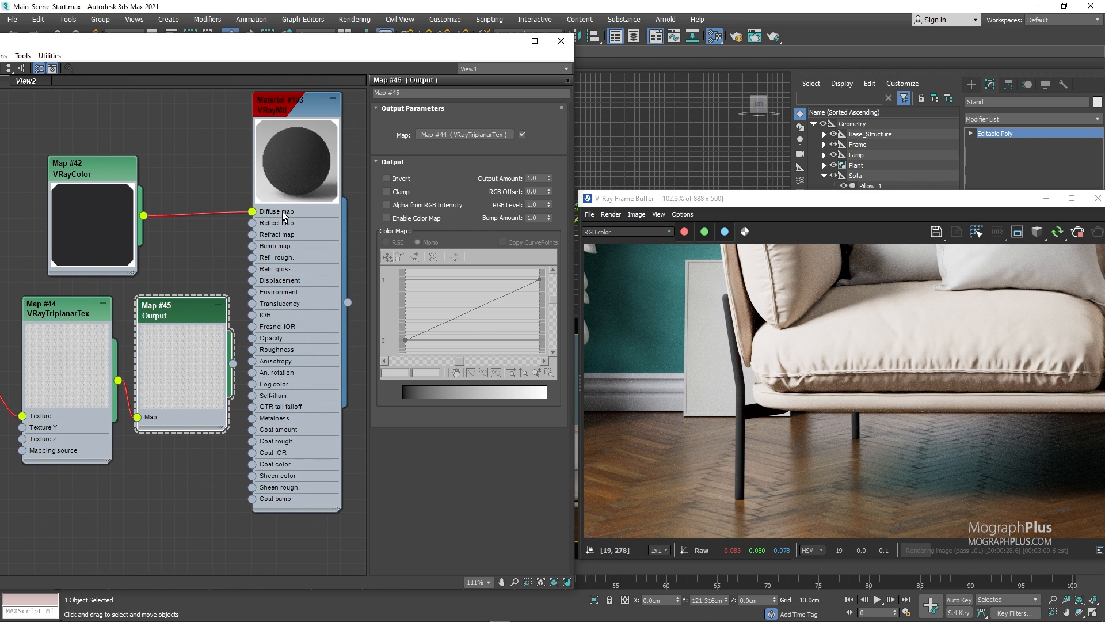
pyautogui.moveTo(284, 217); pyautogui.dragTo(309, 217)
pyautogui.moveTo(233, 363); pyautogui.dragTo(278, 258)
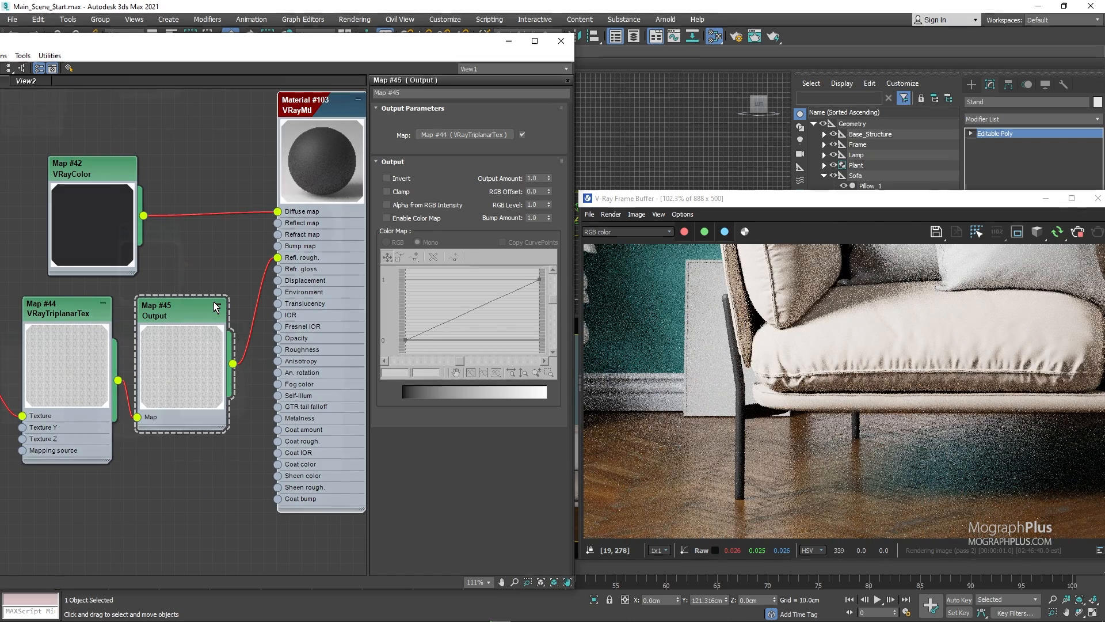
# Set the VRayTriplanarTex size to 50 cm
pyautogui.scroll(-3, 216, 307)
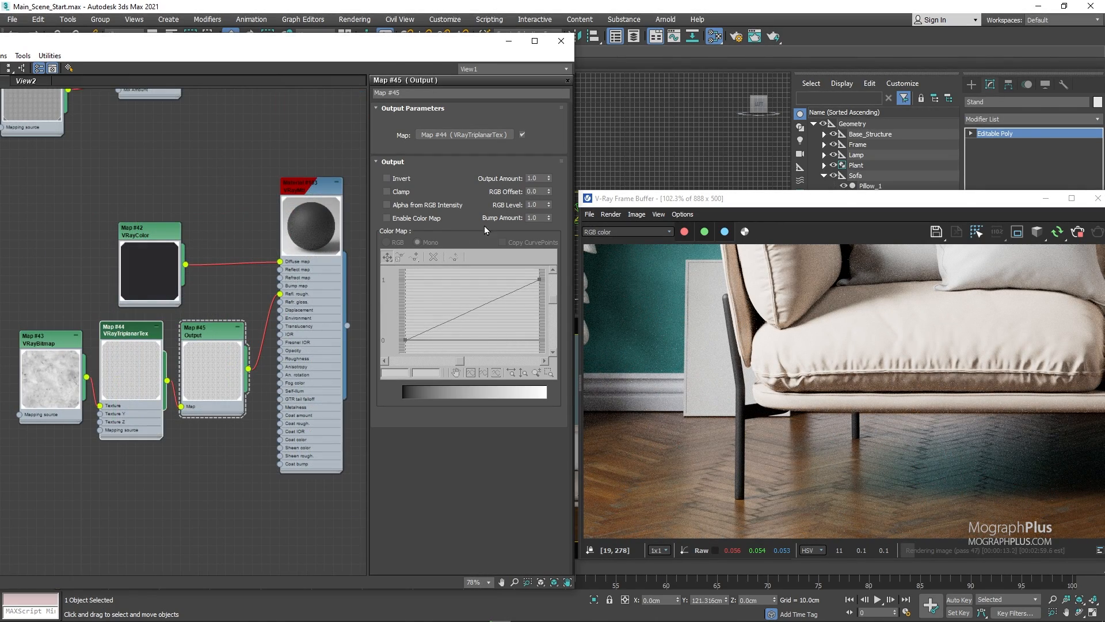
pyautogui.doubleClick(112, 337)
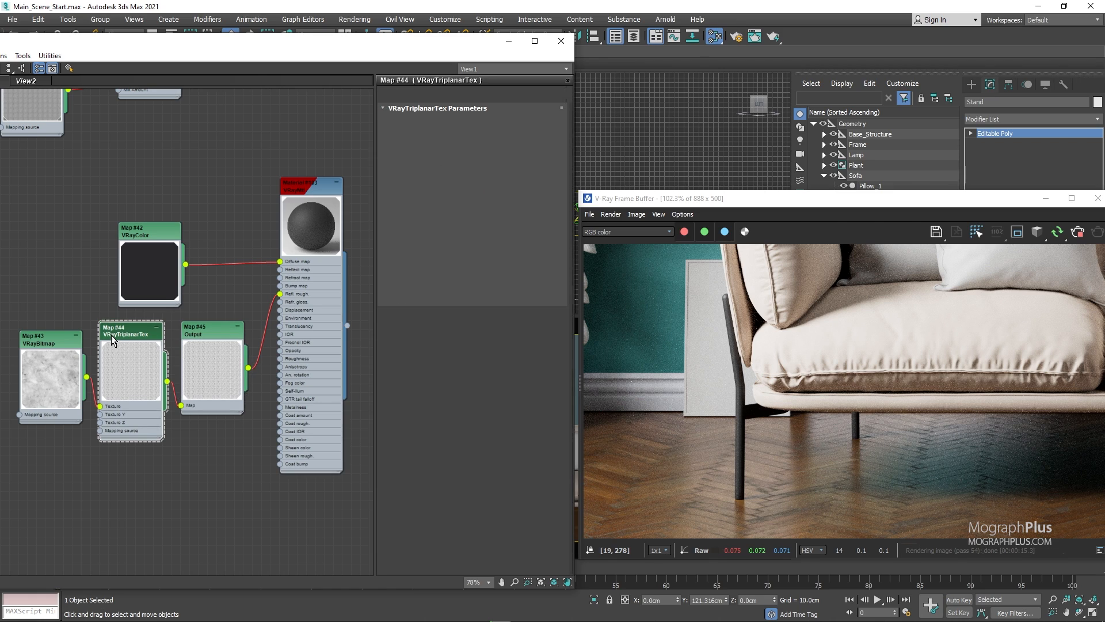
pyautogui.doubleClick(540, 168)
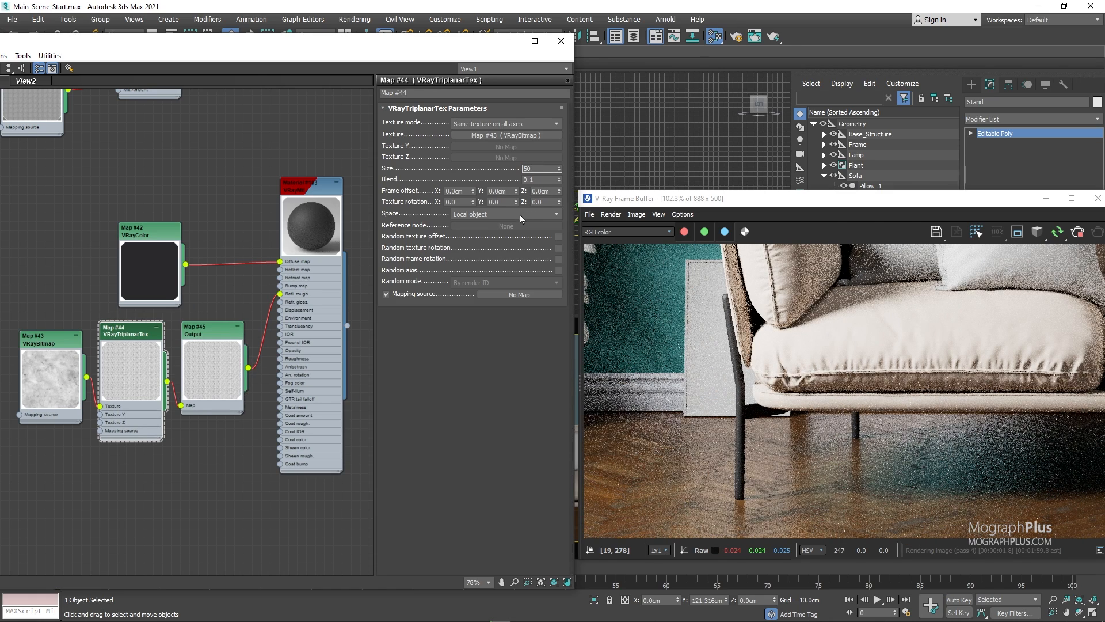
# Enable the Output map's color map and set the curve's start point value to 0.33
pyautogui.doubleClick(198, 335)
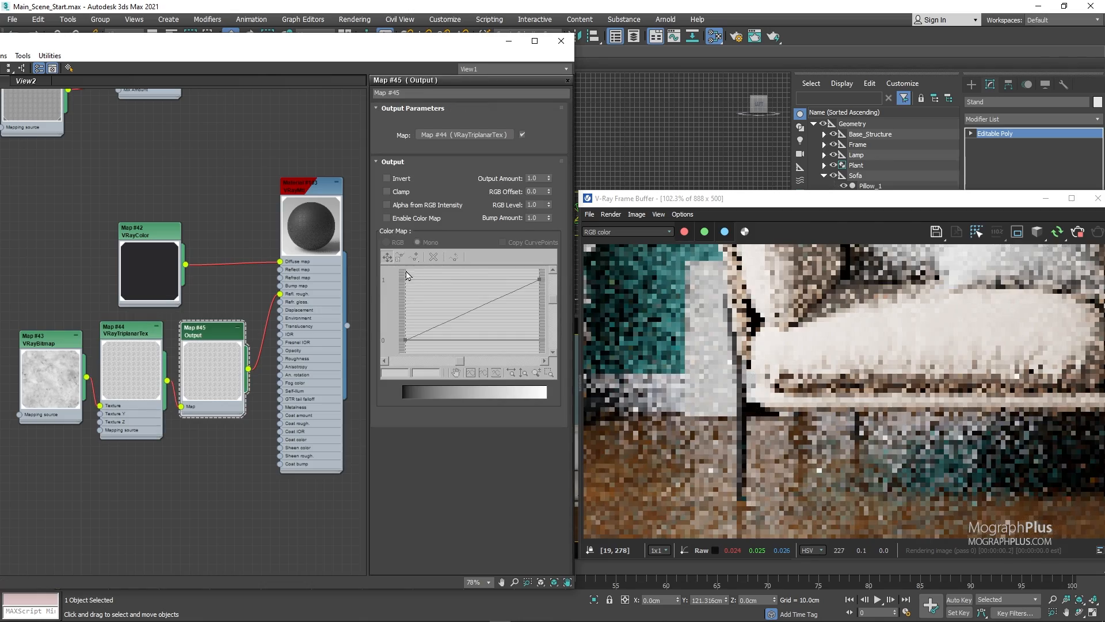
pyautogui.moveTo(390, 344); pyautogui.dragTo(414, 331)
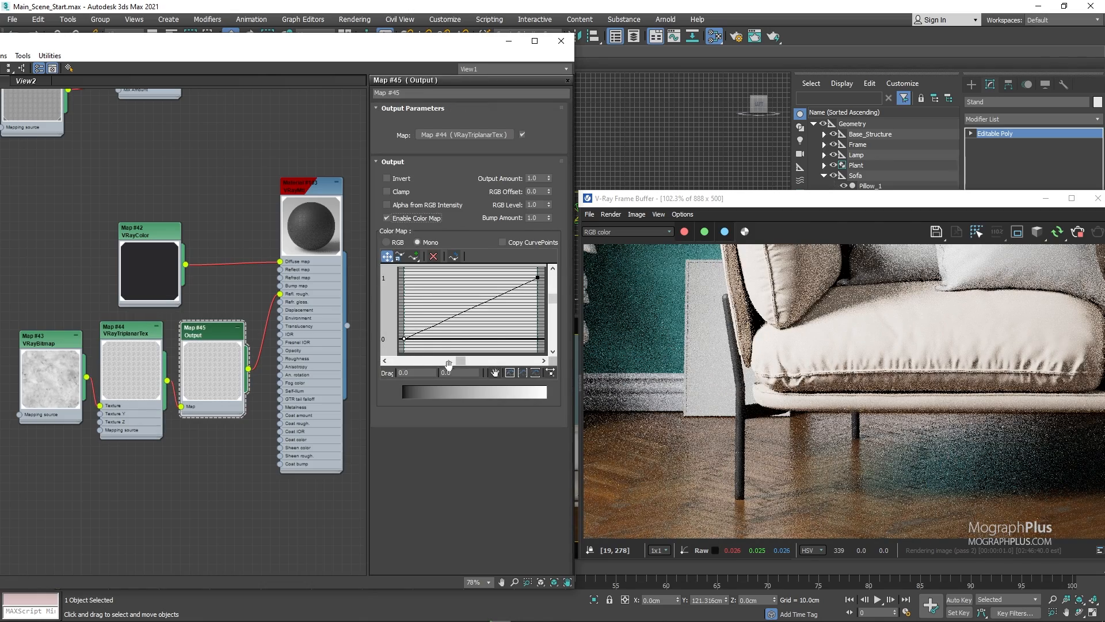
pyautogui.doubleClick(460, 372)
pyautogui.write('0.')
pyautogui.press('Return')
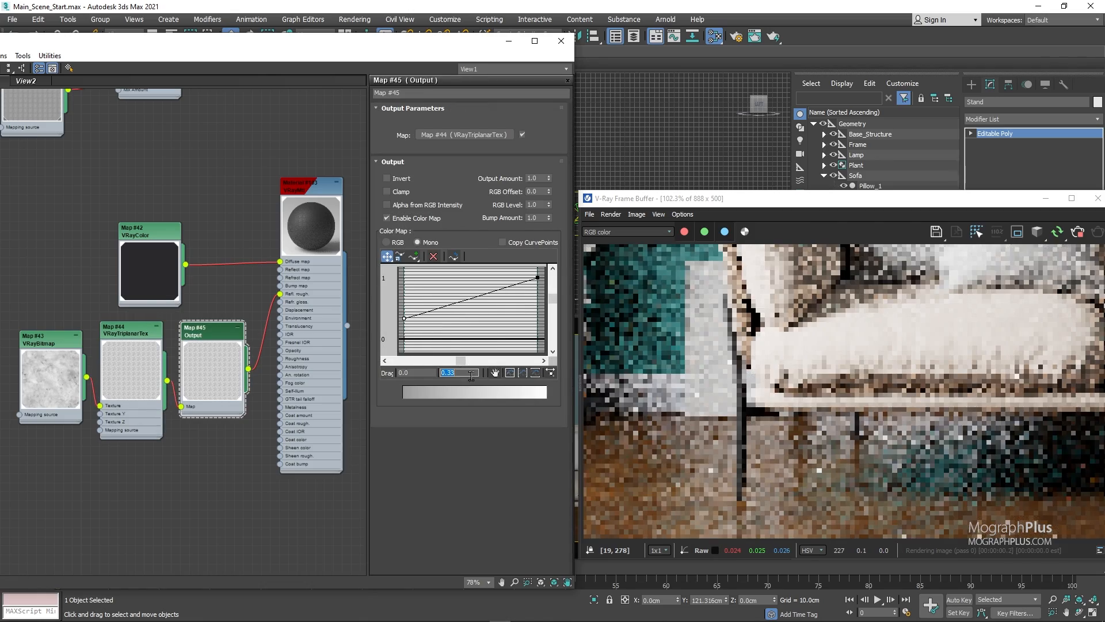
# Set the end point value of the Output map's color curve to 0.09
pyautogui.moveTo(515, 316); pyautogui.dragTo(567, 254)
pyautogui.doubleClick(467, 372)
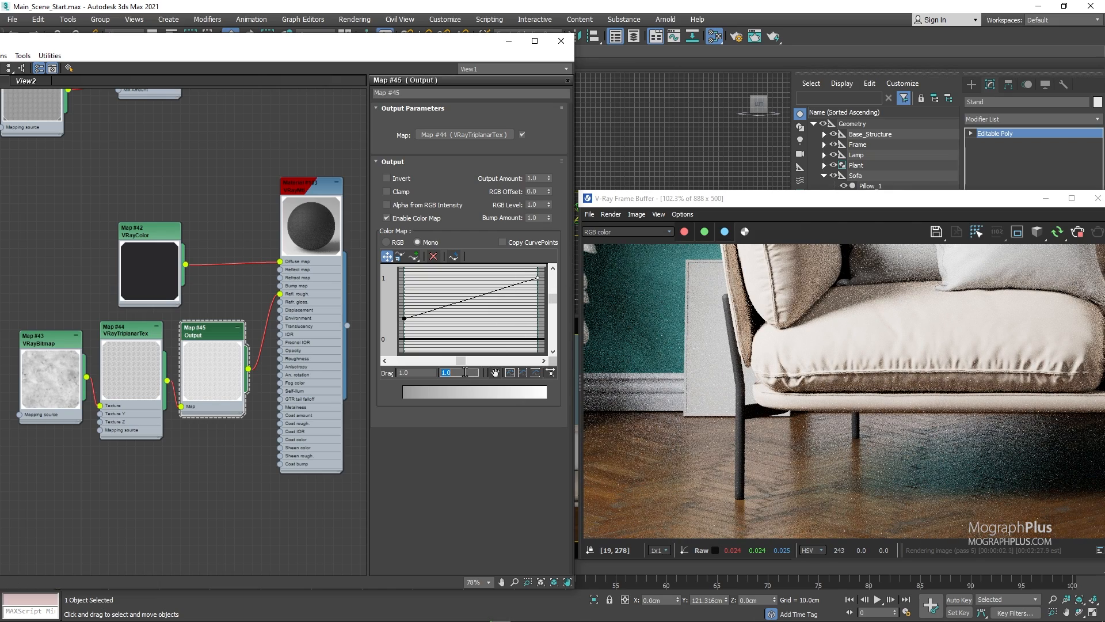
pyautogui.write('.09')
pyautogui.press('Return')
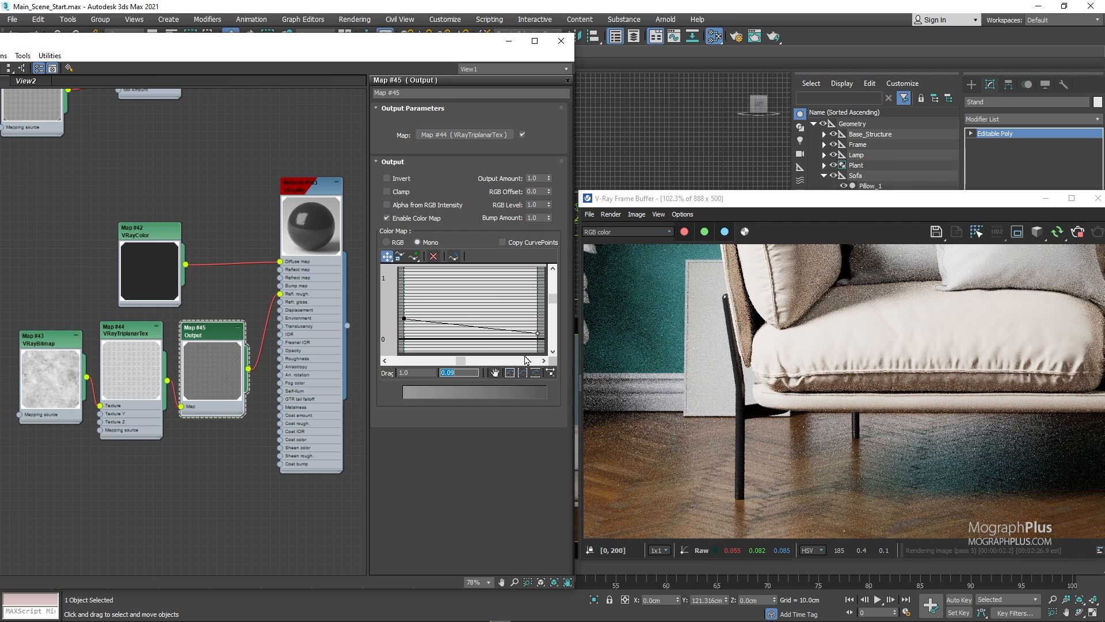
# Isolate the triplanar and Output maps in the interactive render to compare them on the stand, and restore normal shading
pyautogui.click(1037, 233)
pyautogui.click(1034, 249)
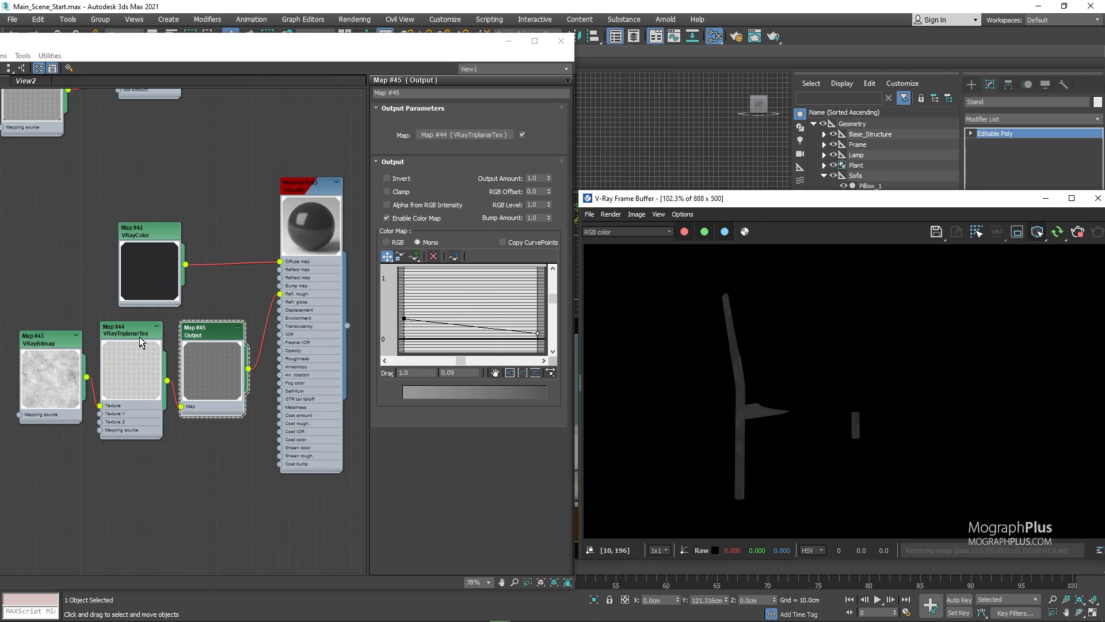
pyautogui.doubleClick(162, 346)
pyautogui.doubleClick(222, 333)
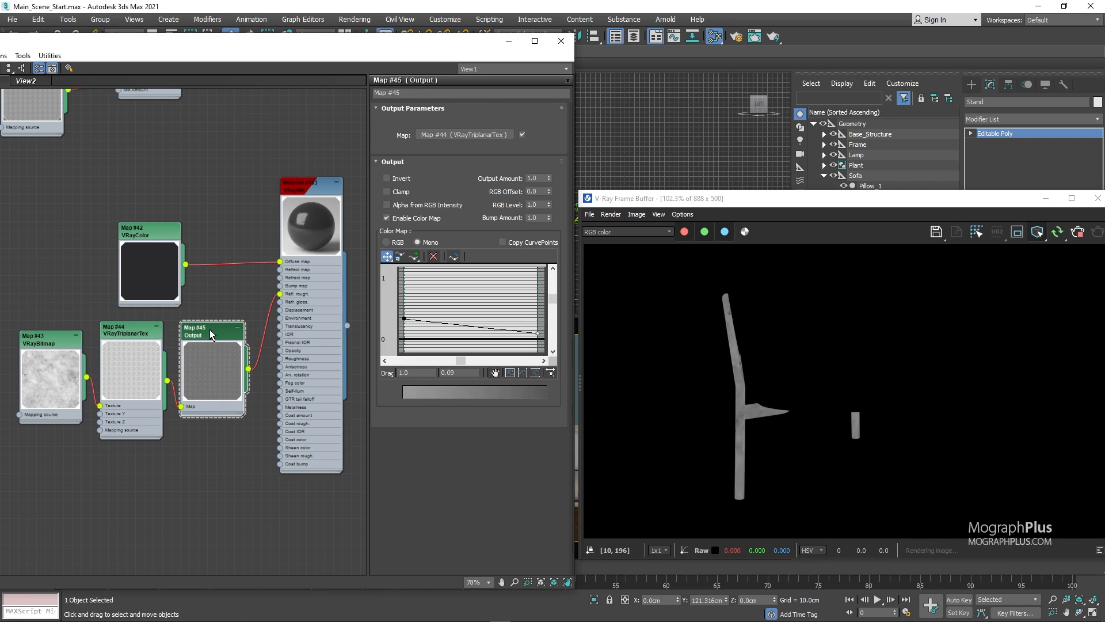
pyautogui.click(1037, 232)
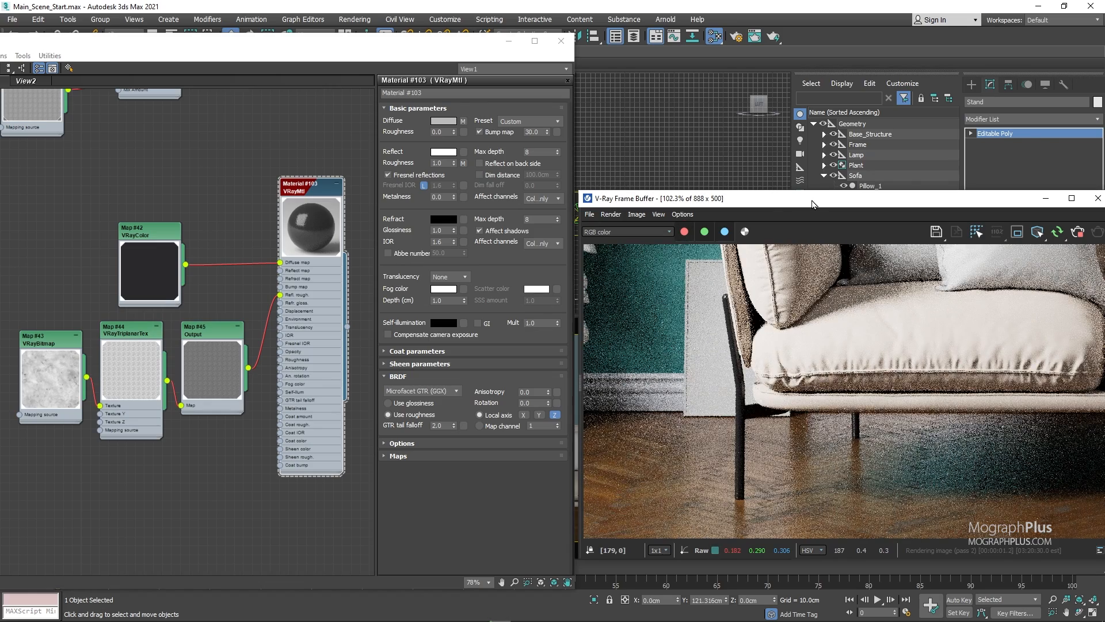
# Clear the stand selection and select the Pillow_1 object in the Sofa group
pyautogui.moveTo(813, 204); pyautogui.dragTo(792, 366)
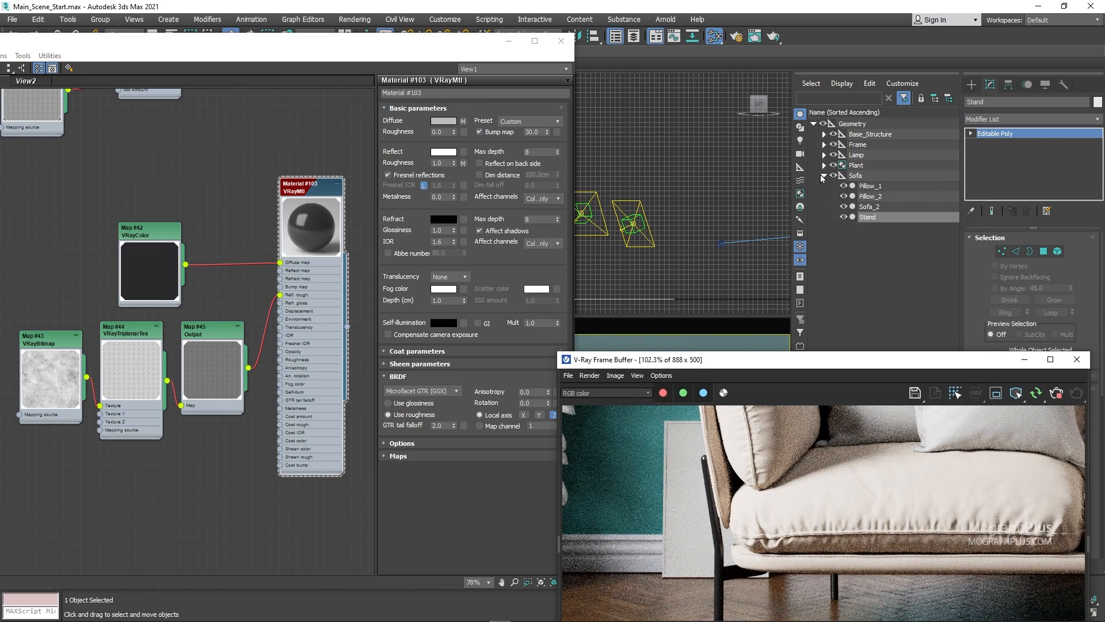
pyautogui.click(730, 283)
pyautogui.moveTo(588, 360); pyautogui.dragTo(748, 346)
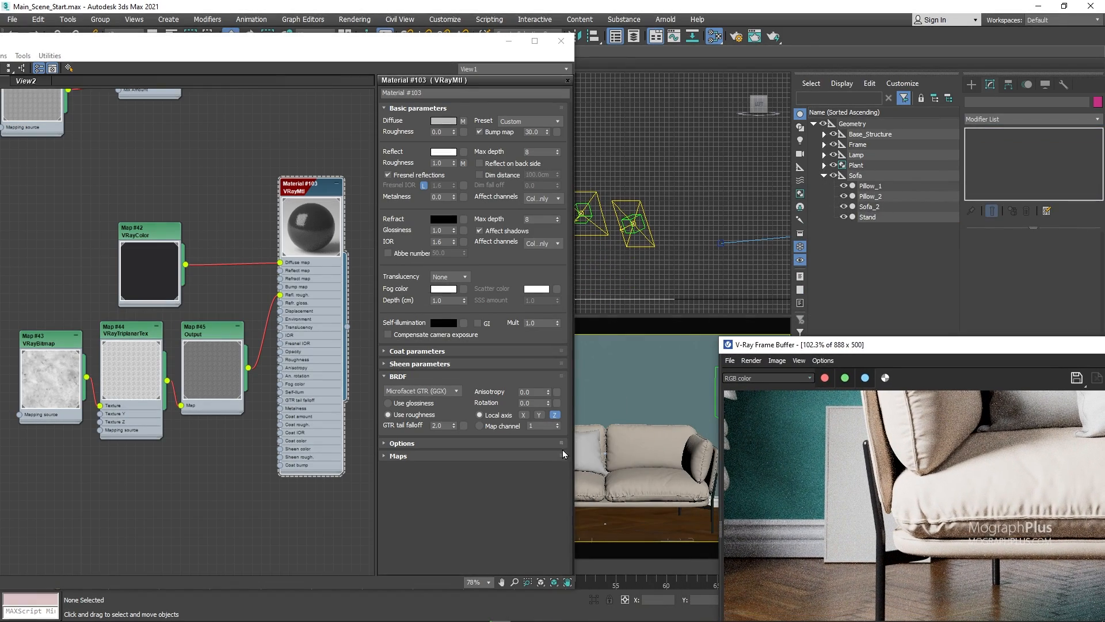
pyautogui.click(867, 185)
pyautogui.moveTo(862, 349); pyautogui.dragTo(661, 203)
pyautogui.moveTo(750, 567); pyautogui.dragTo(708, 613, button='middle')
# Create a new VRayMtl below the stand material and assign it to Pillow_1
pyautogui.scroll(-1, 242, 447)
pyautogui.moveTo(229, 429); pyautogui.dragTo(177, 236, button='middle')
pyautogui.rightClick(210, 309)
pyautogui.moveTo(242, 316)
pyautogui.moveTo(336, 354)
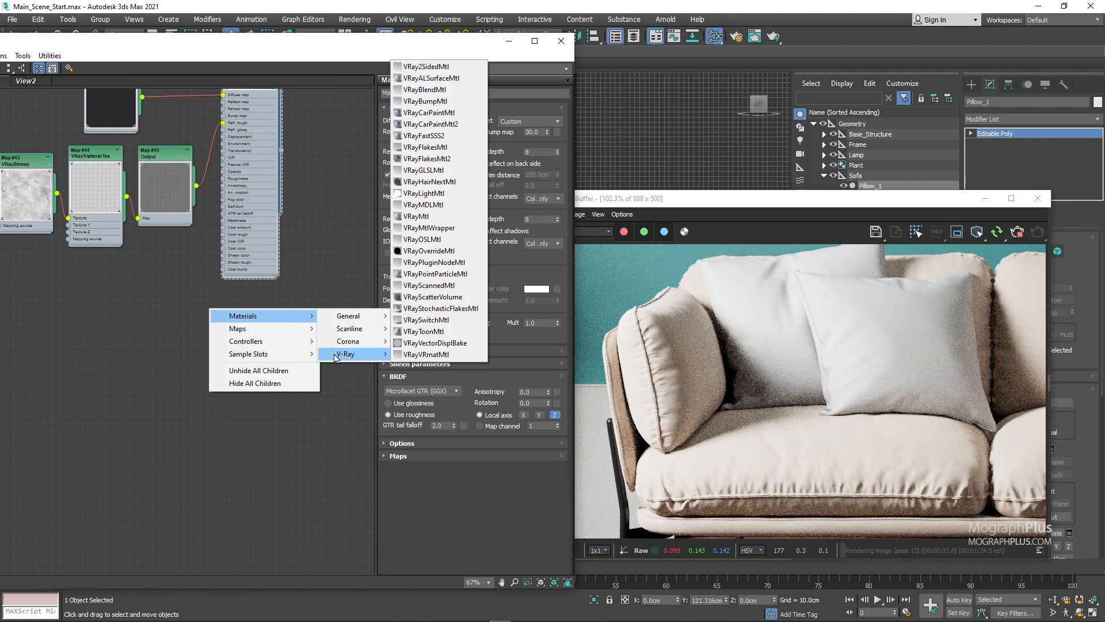
pyautogui.click(434, 217)
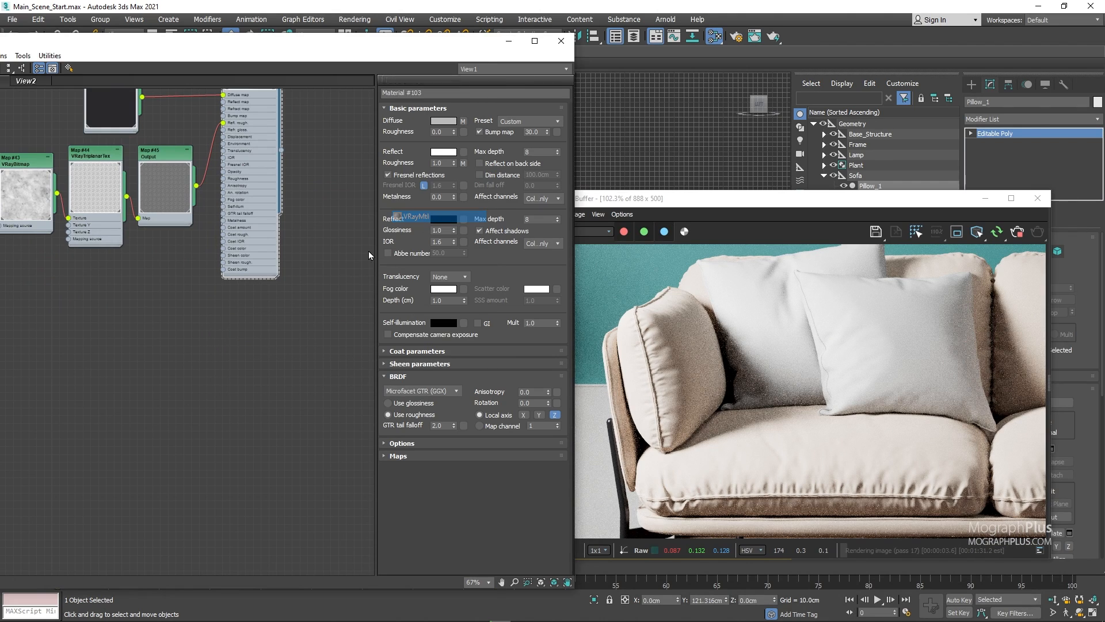
pyautogui.rightClick(205, 323)
pyautogui.click(224, 327)
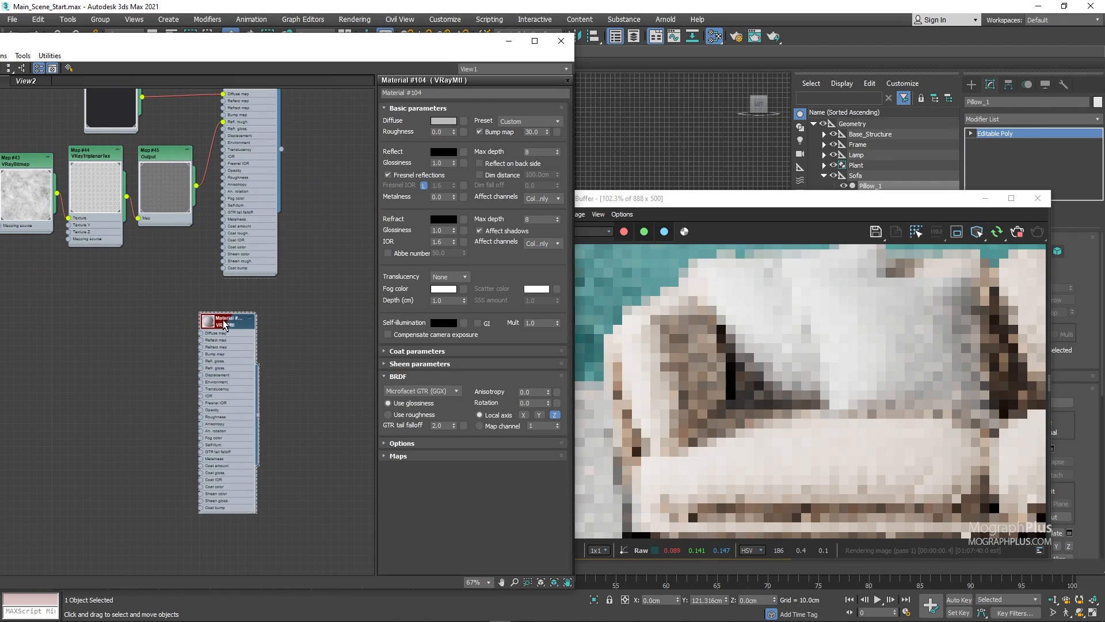
pyautogui.moveTo(225, 325); pyautogui.dragTo(248, 359)
pyautogui.click(761, 373)
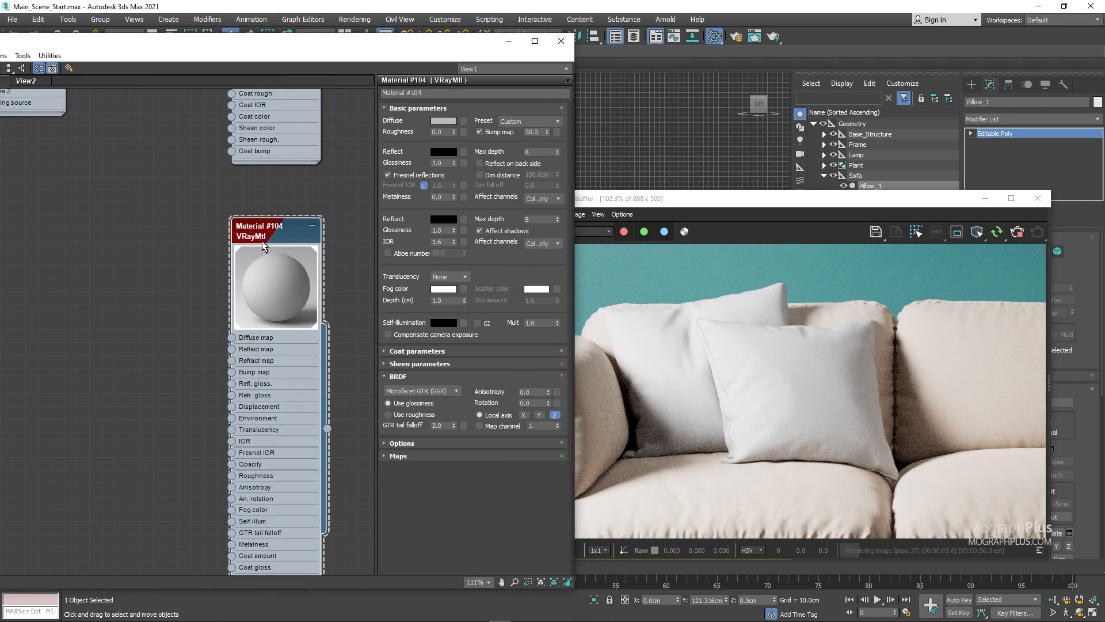
# Add a VRayBitmap beside the pillow material, load the Pillow_02 image into it and enlarge its node preview
pyautogui.rightClick(80, 326)
pyautogui.moveTo(106, 344)
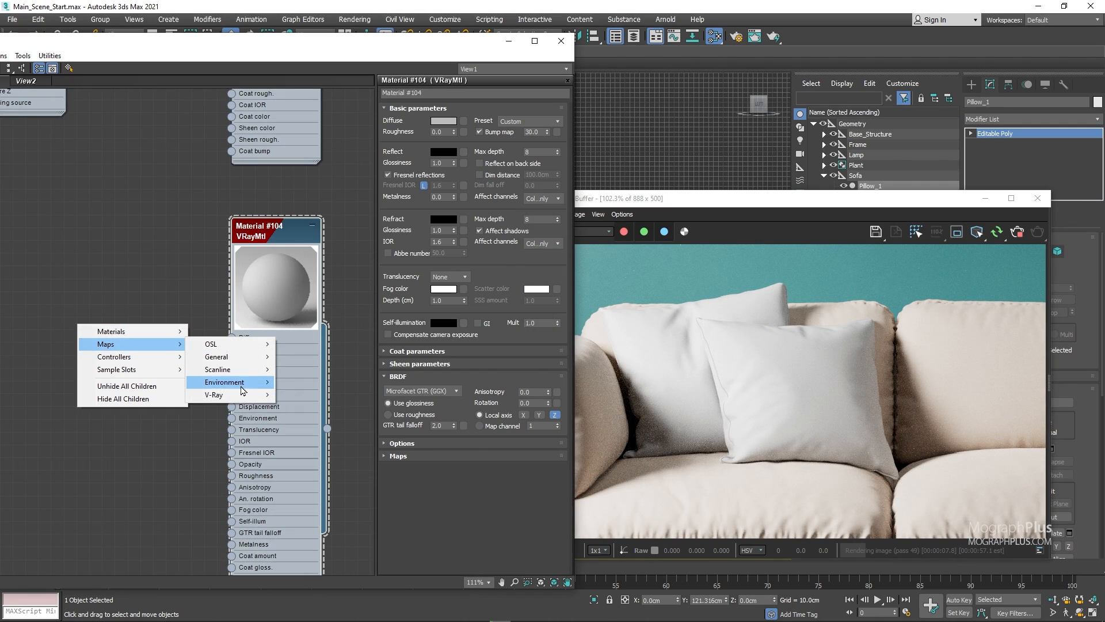
pyautogui.moveTo(224, 395)
pyautogui.click(304, 50)
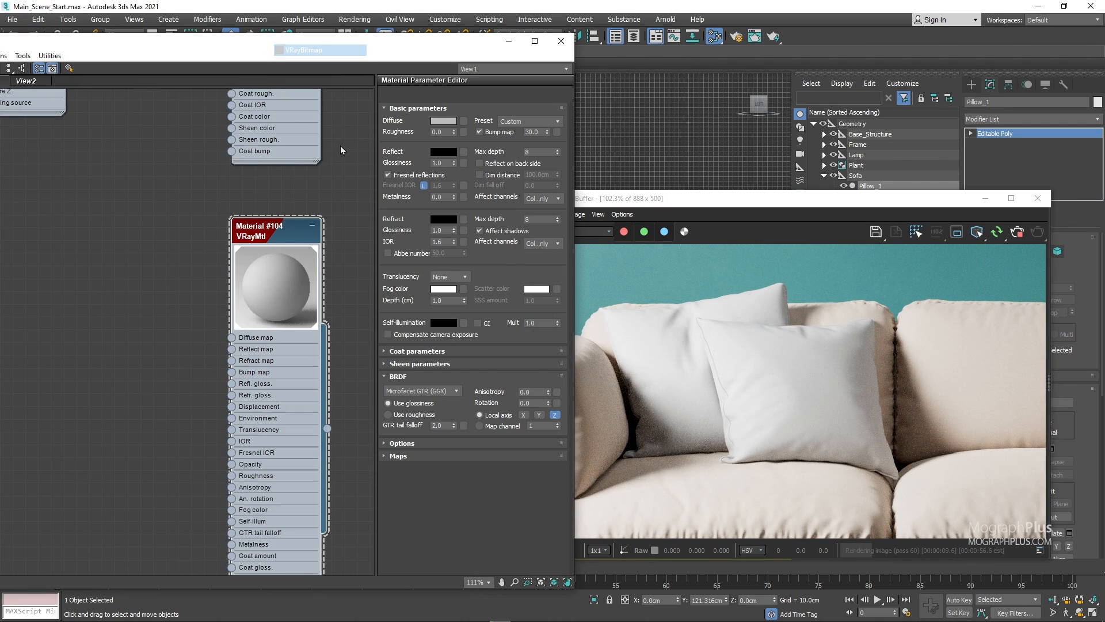
pyautogui.click(544, 124)
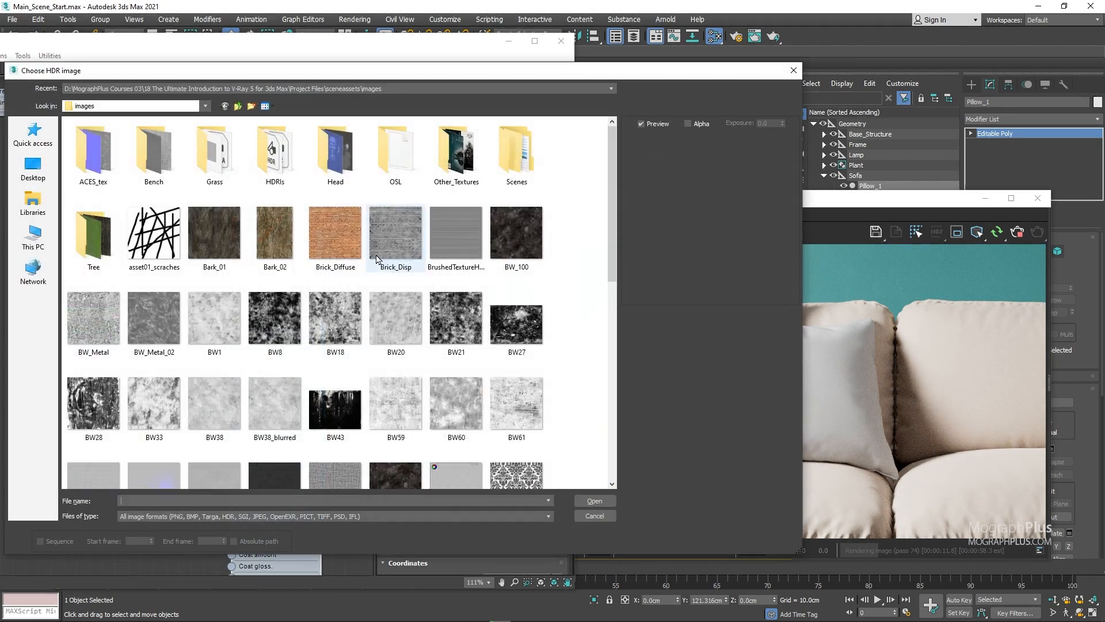
pyautogui.scroll(-5, 369, 269)
pyautogui.doubleClick(458, 395)
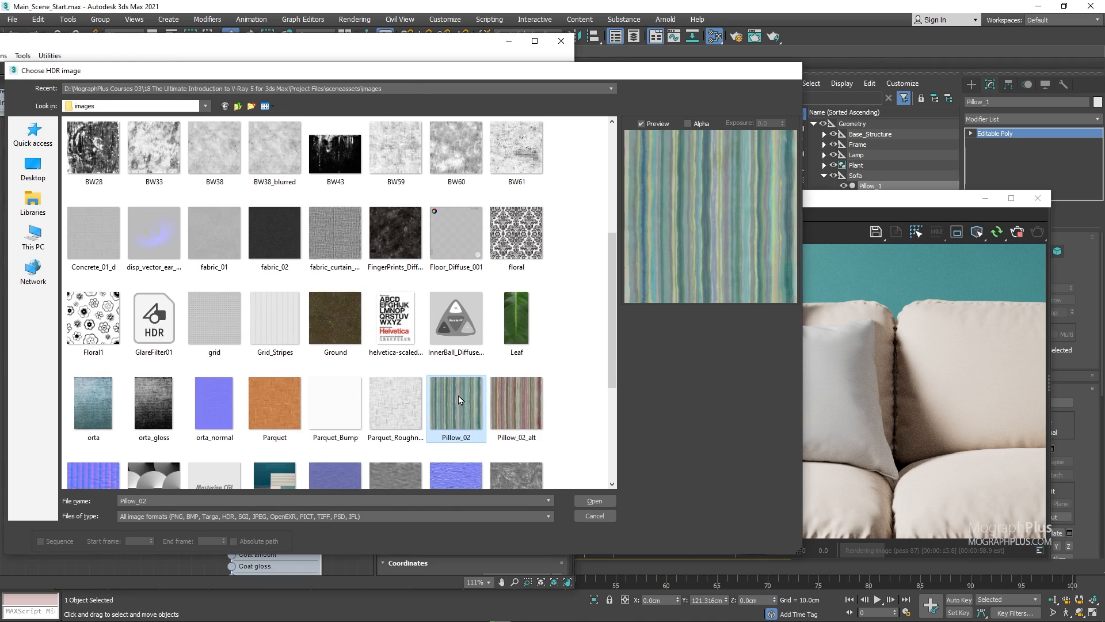
pyautogui.doubleClick(55, 321)
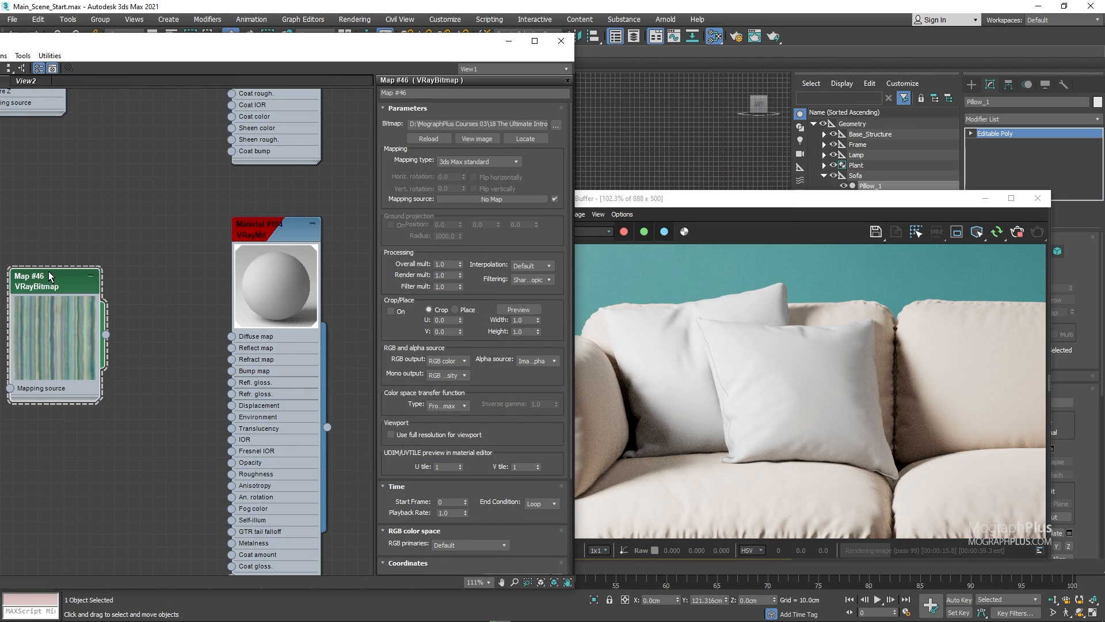
# Hide the Pillow_02 bitmap node's unused slots and set its RGB primaries to sRGB primaries
pyautogui.moveTo(65, 215); pyautogui.dragTo(141, 199, button='middle')
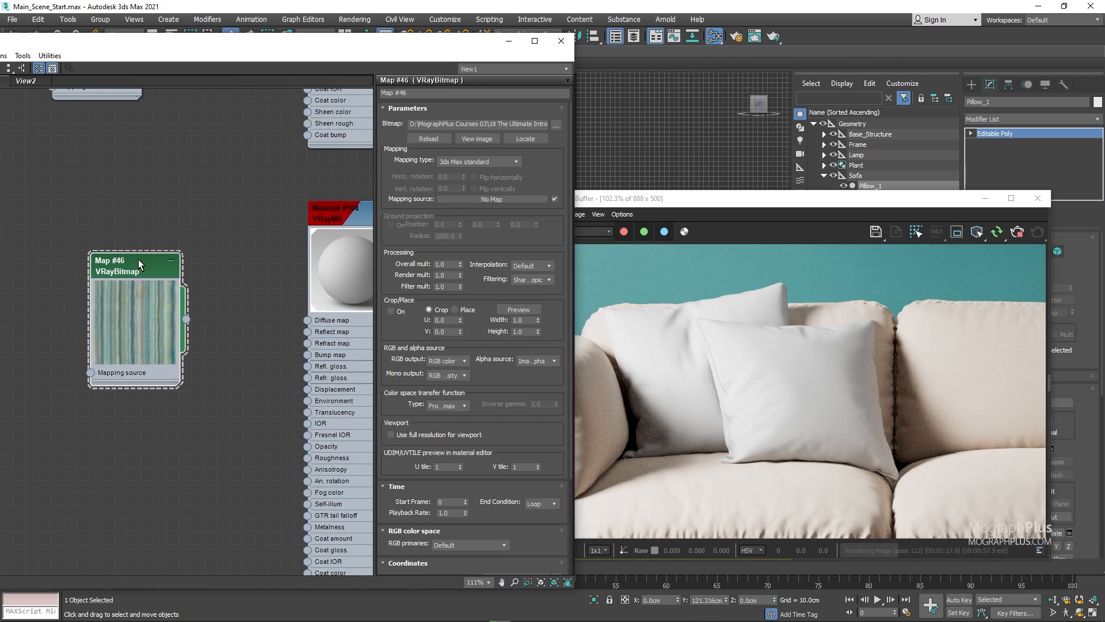
pyautogui.press('h')
pyautogui.moveTo(480, 411); pyautogui.dragTo(506, 297)
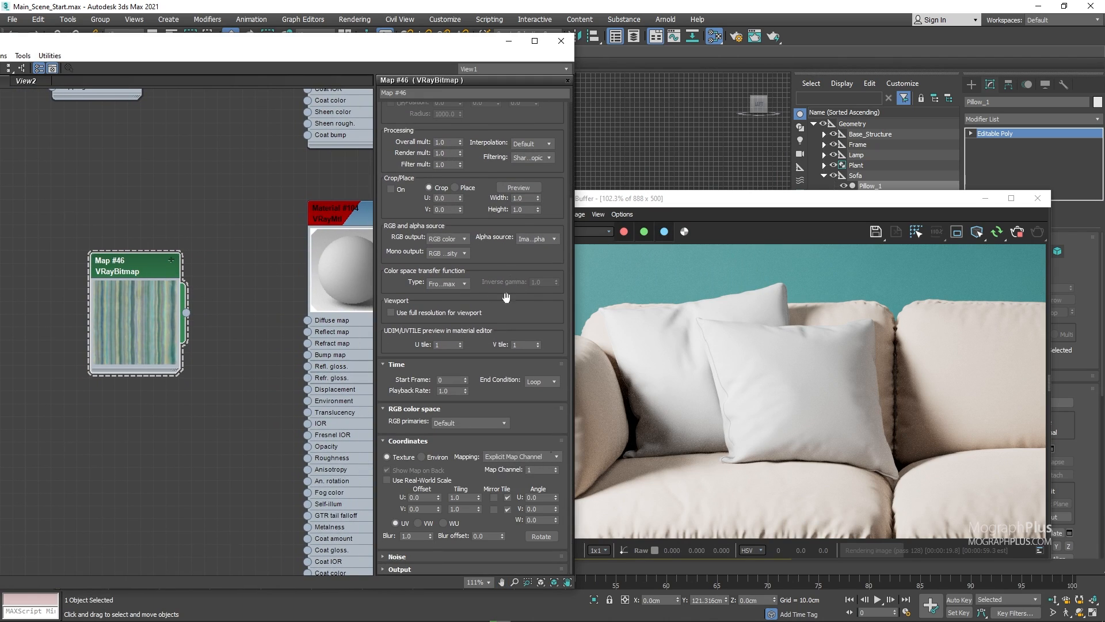
pyautogui.click(457, 423)
pyautogui.click(464, 446)
# Route the Pillow_02 bitmap through a new Color Correction into the pillow material's diffuse map and set its saturation to 35
pyautogui.moveTo(100, 307); pyautogui.dragTo(23, 307)
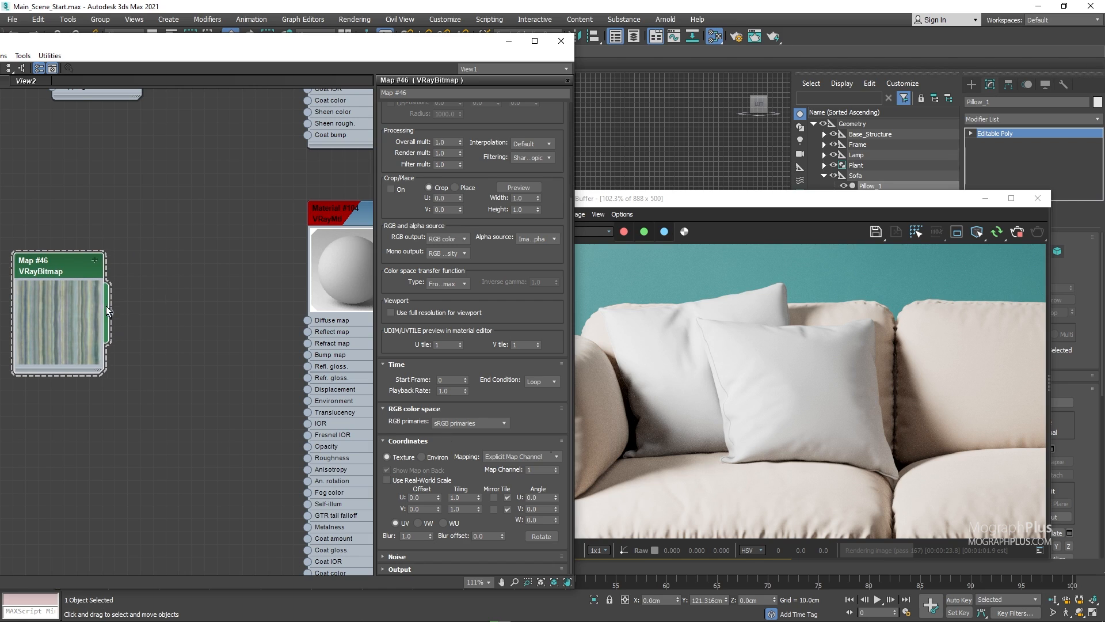
pyautogui.moveTo(163, 328); pyautogui.dragTo(164, 326)
pyautogui.moveTo(208, 344)
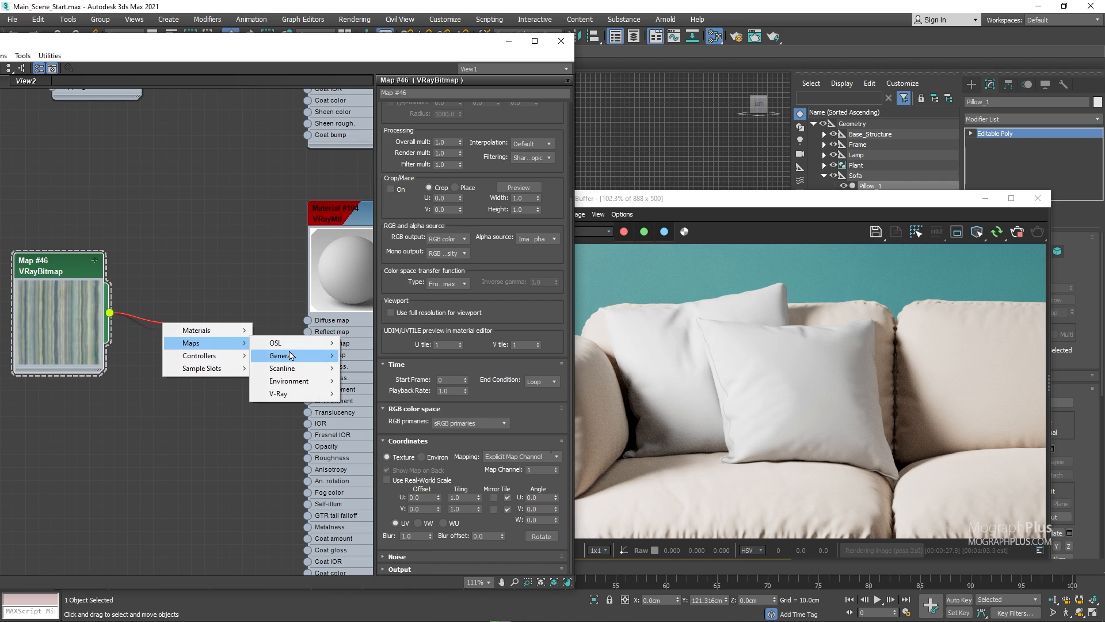
pyautogui.moveTo(311, 361)
pyautogui.click(380, 211)
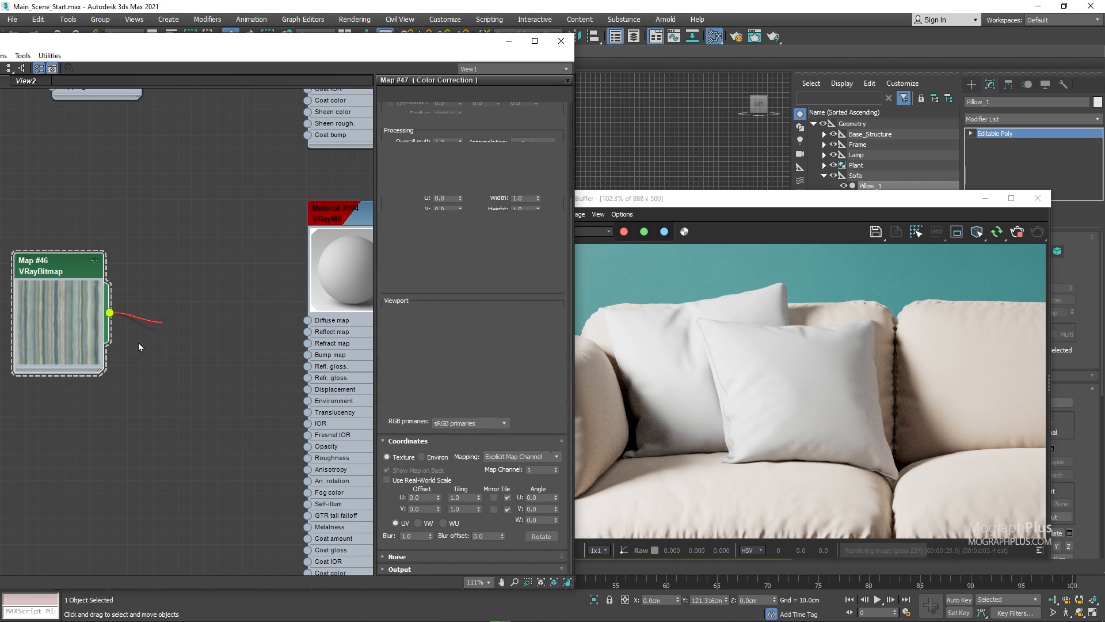
pyautogui.moveTo(251, 305); pyautogui.dragTo(176, 326, button='middle')
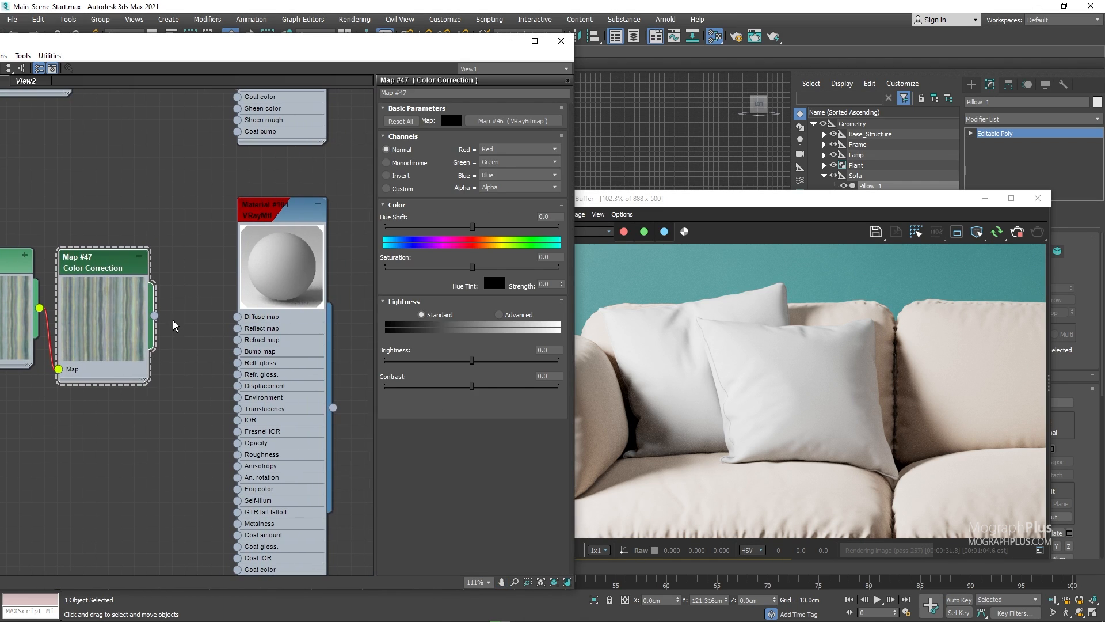
pyautogui.moveTo(154, 315); pyautogui.dragTo(238, 317)
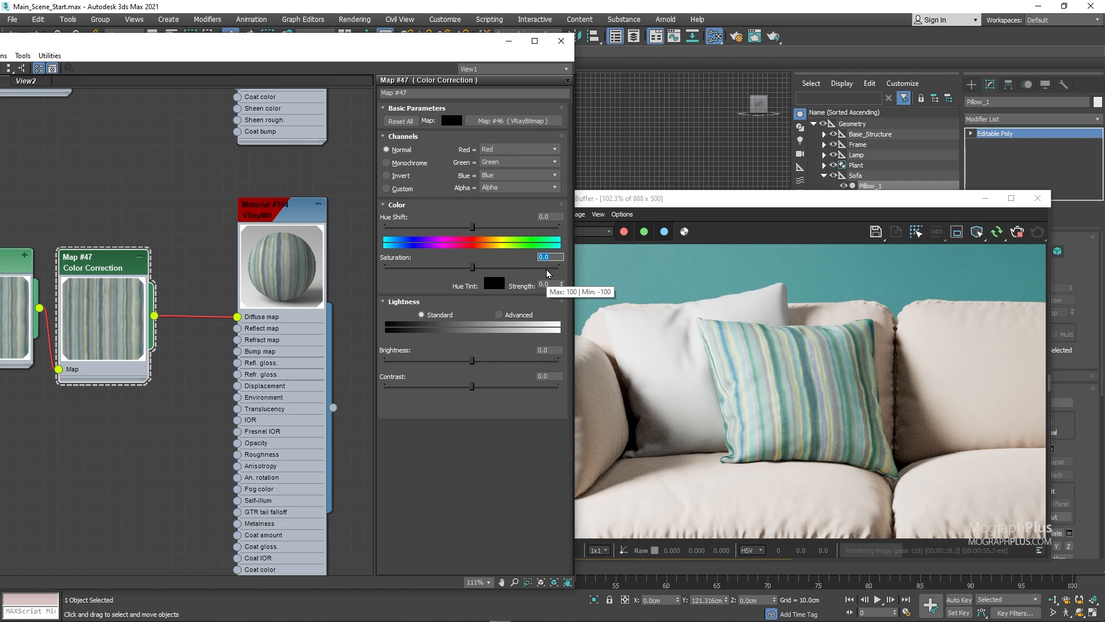
pyautogui.press('Return')
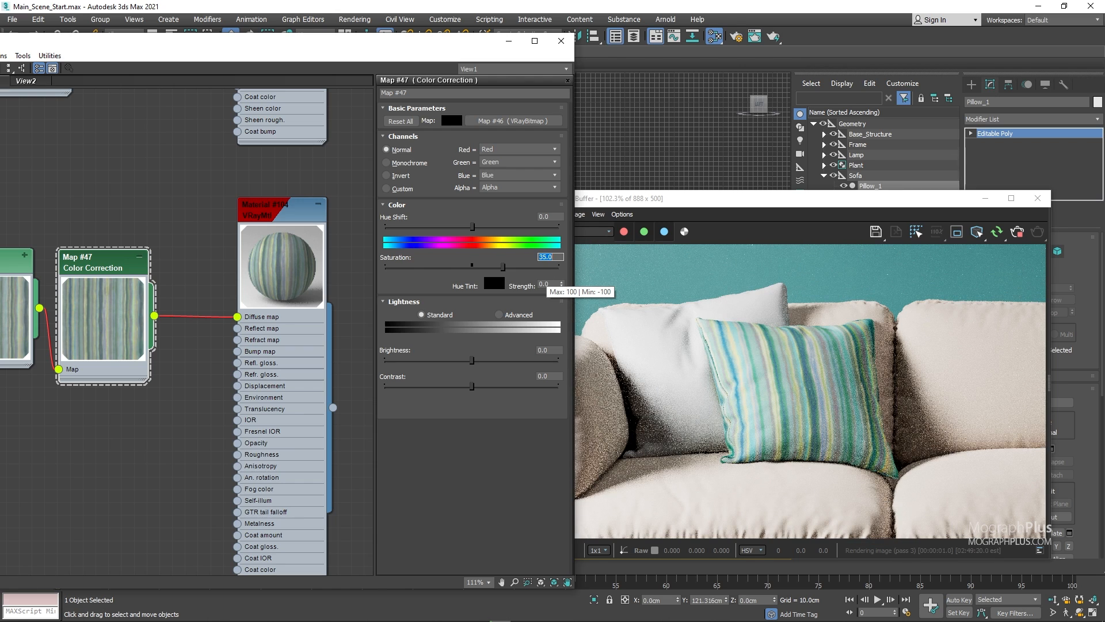
# Add a second Color Correction fed by the Pillow_02 bitmap and place it below the first one
pyautogui.moveTo(56, 398); pyautogui.dragTo(118, 285, button='middle')
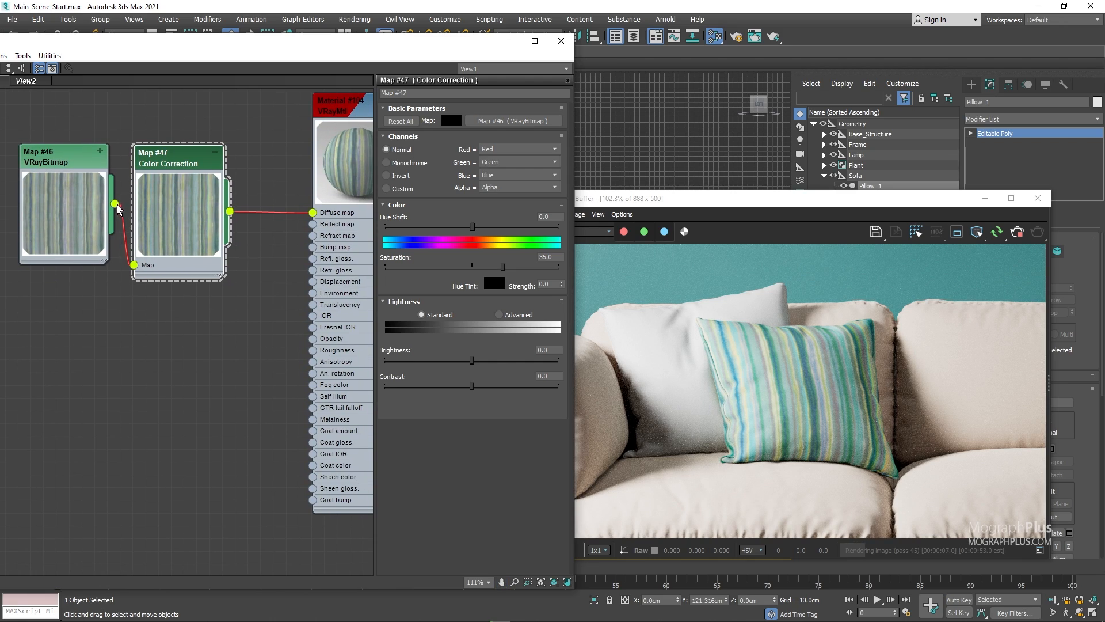
pyautogui.moveTo(115, 204); pyautogui.dragTo(148, 344)
pyautogui.moveTo(190, 363)
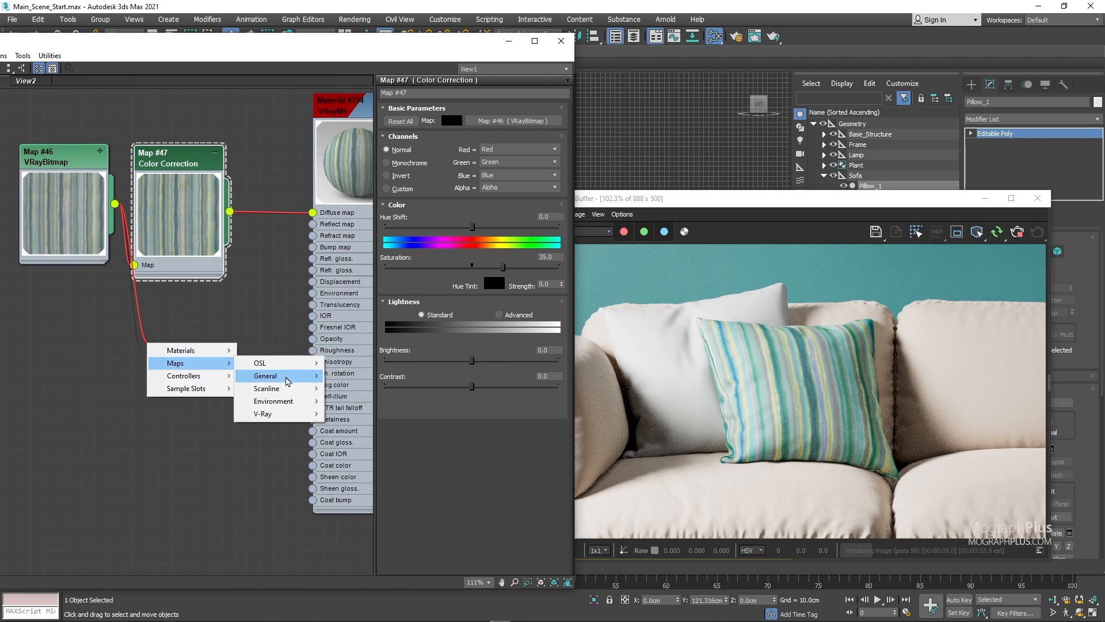
pyautogui.moveTo(288, 381)
pyautogui.click(359, 211)
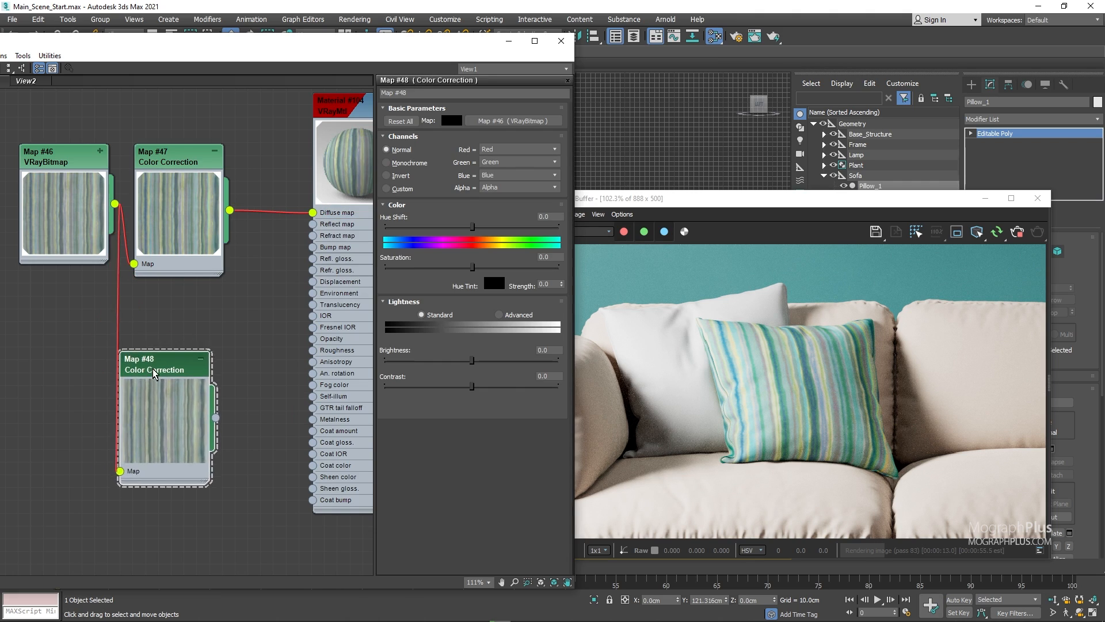
pyautogui.moveTo(154, 373); pyautogui.dragTo(173, 354)
pyautogui.moveTo(281, 334); pyautogui.dragTo(225, 323, button='middle')
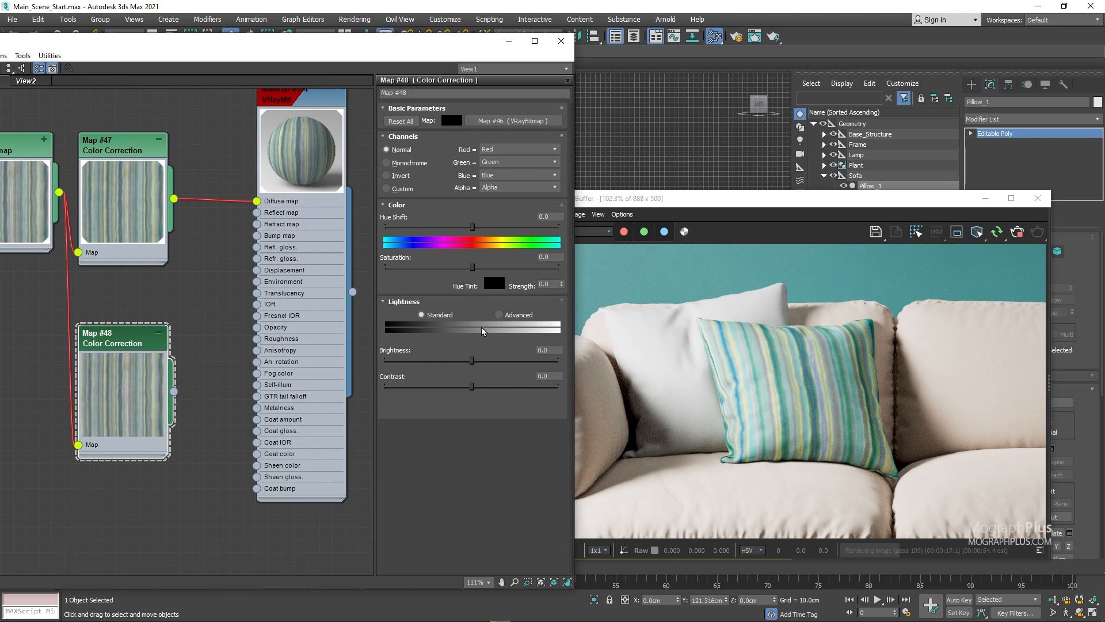
# Set the second Color Correction to Advanced lightness with an RGB gamma/contrast of 3 and connect it to the material's sheen color
pyautogui.click(500, 315)
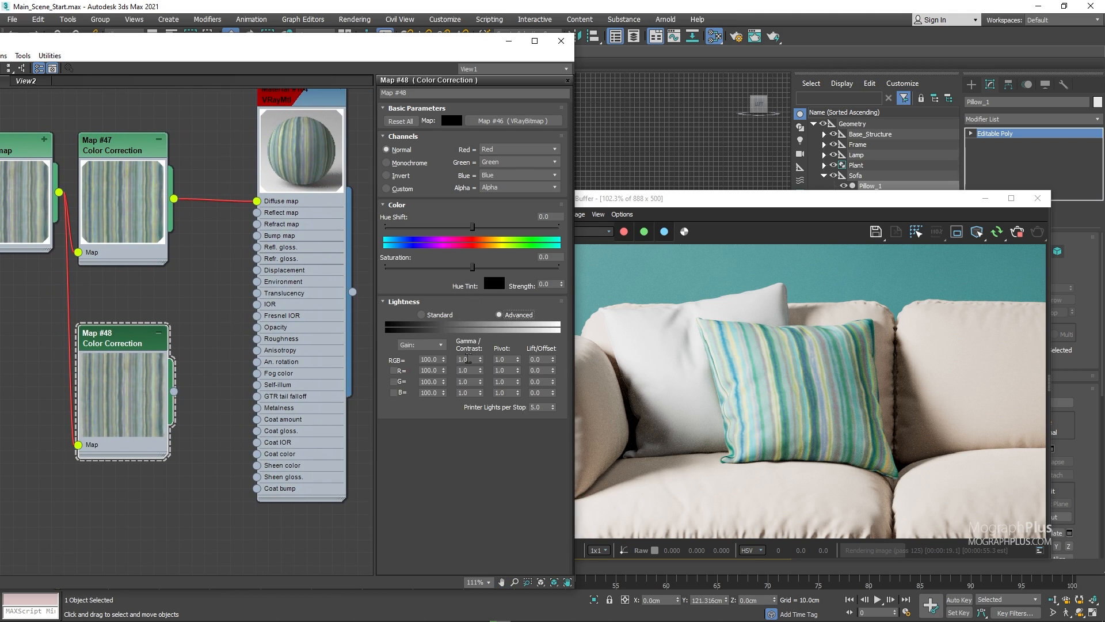
pyautogui.write('3')
pyautogui.press('Return')
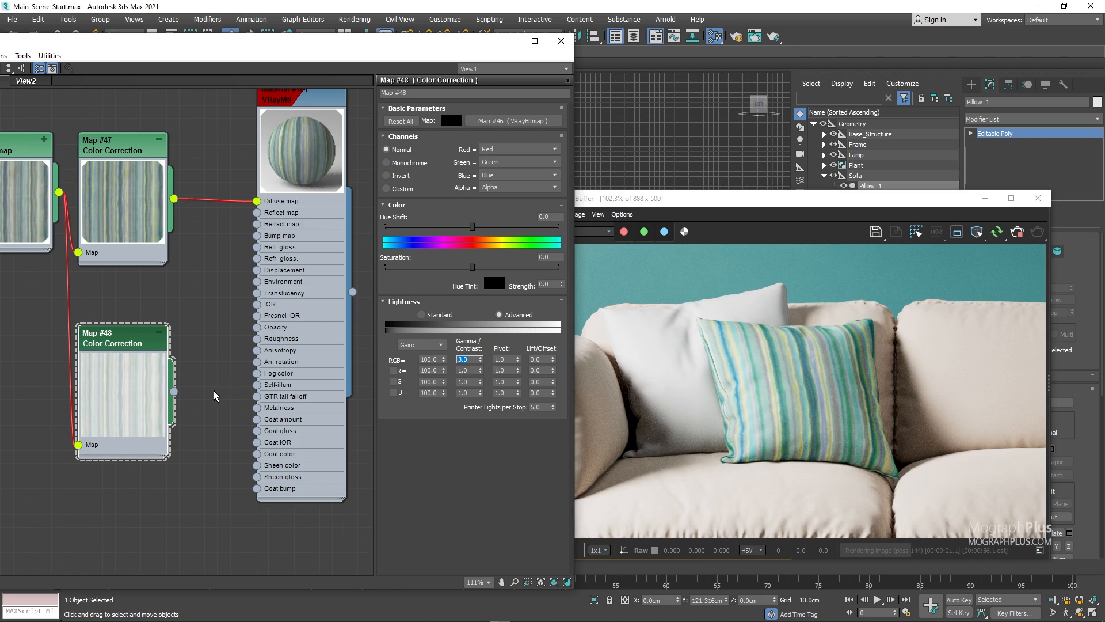
pyautogui.scroll(1, 179, 406)
pyautogui.moveTo(173, 395); pyautogui.dragTo(264, 470)
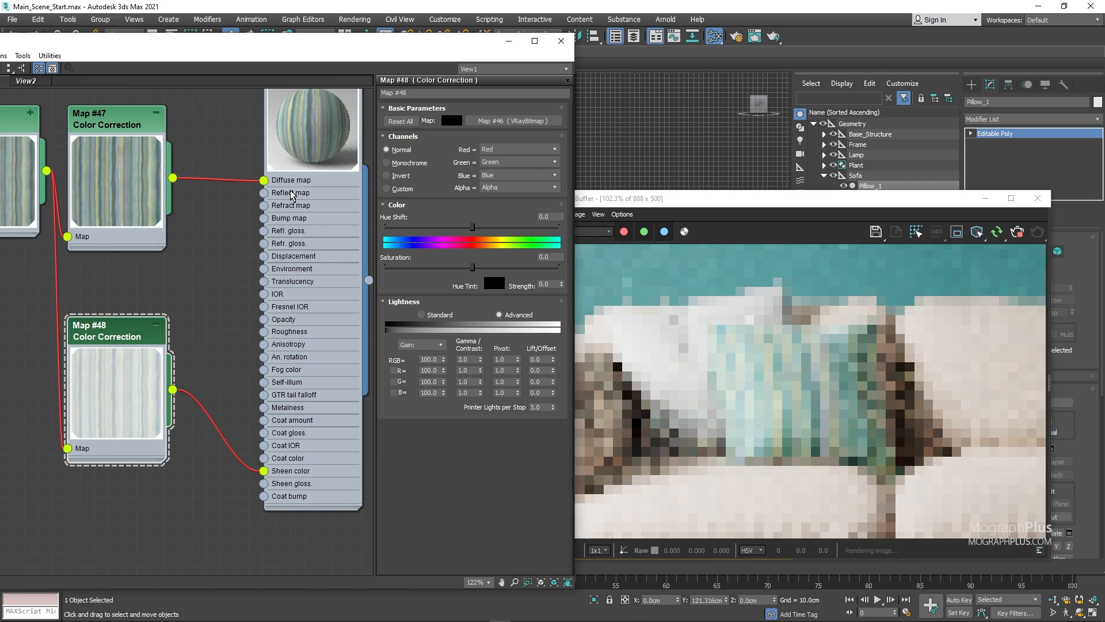
# Set the sheen glossiness of the pillow's VRayMtl to 0.6
pyautogui.doubleClick(318, 179)
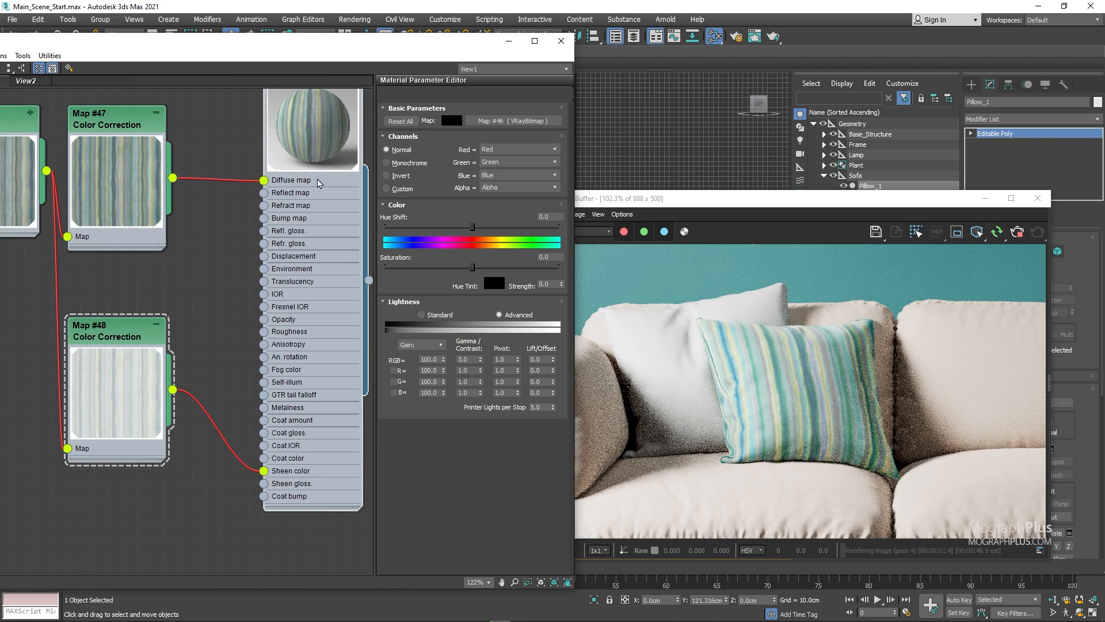
pyautogui.doubleClick(330, 234)
pyautogui.click(447, 365)
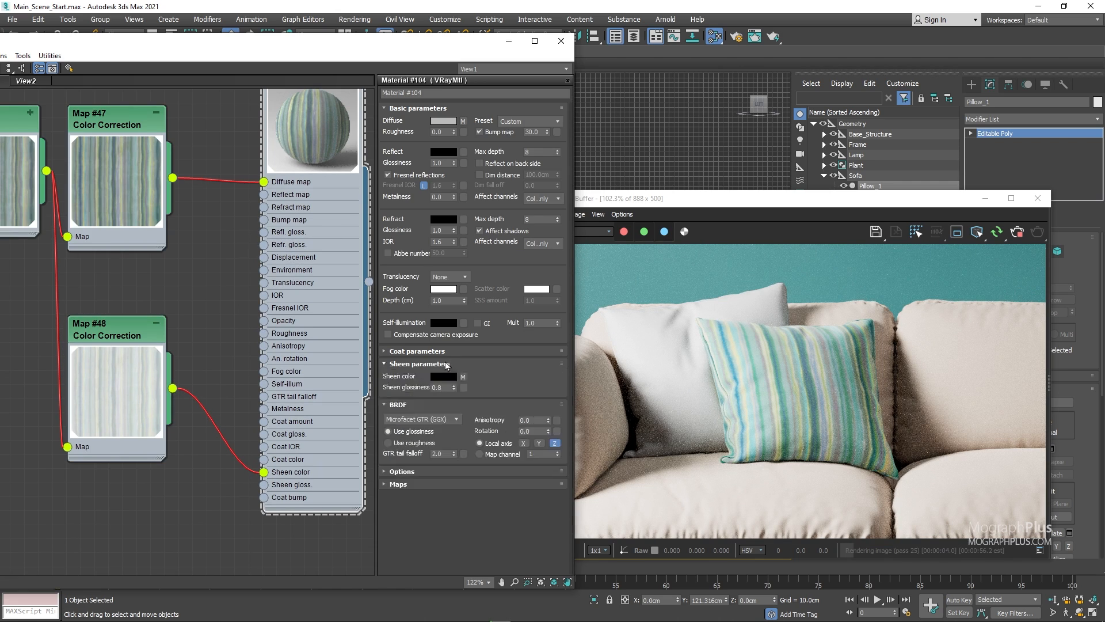
pyautogui.click(450, 390)
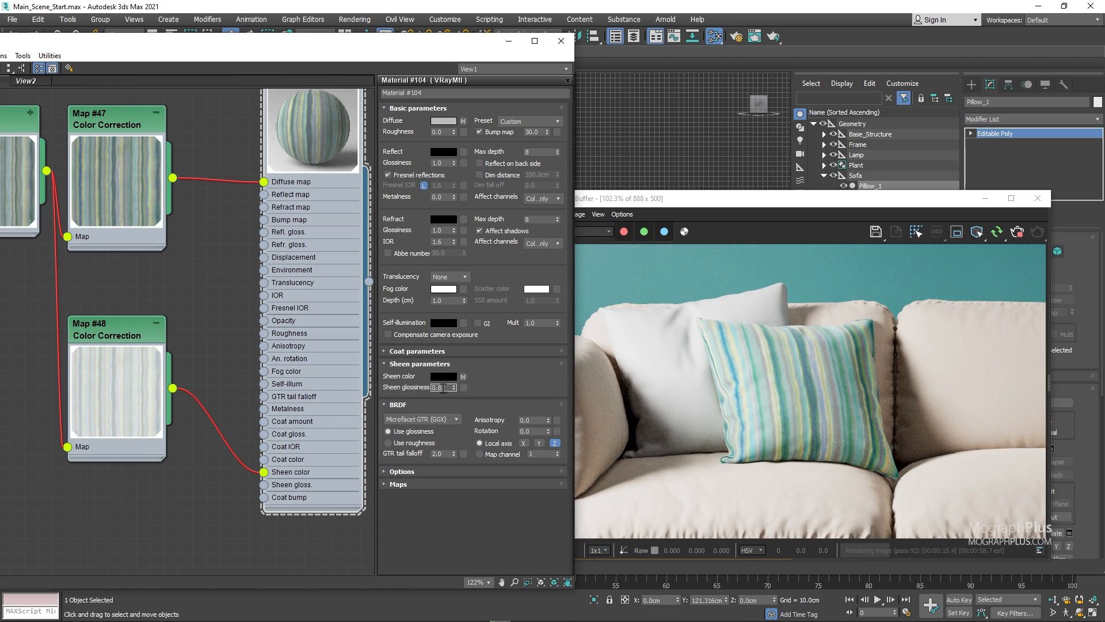
pyautogui.write('6')
pyautogui.press('Return')
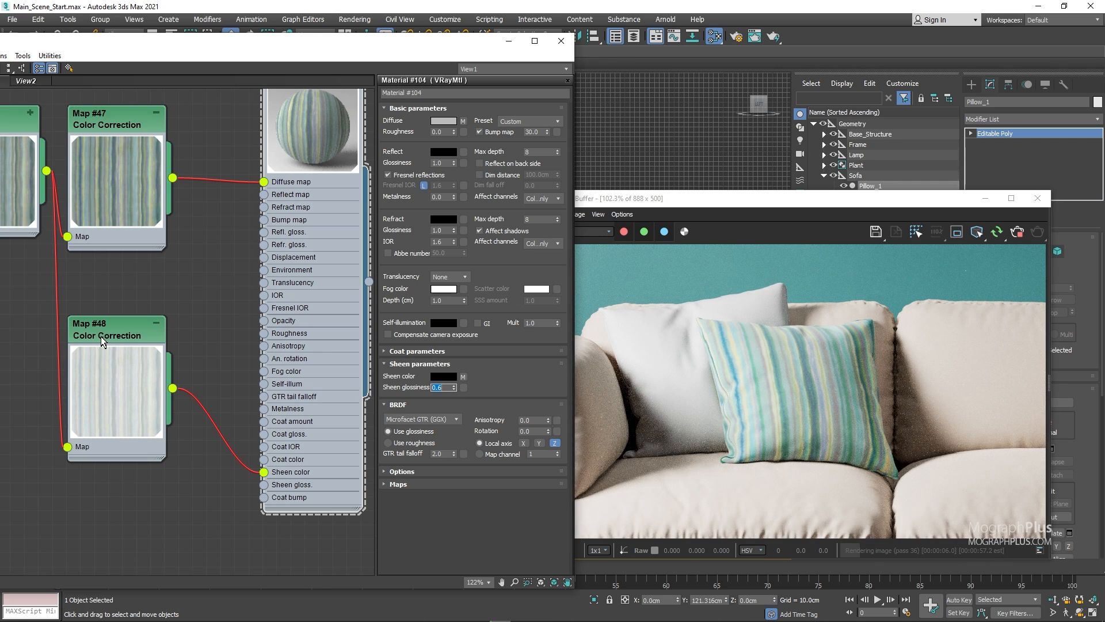
# Add a VRayNormalMap below the second Color Correction, connect it to the pillow material's bump map and enlarge its preview
pyautogui.scroll(-4, 102, 340)
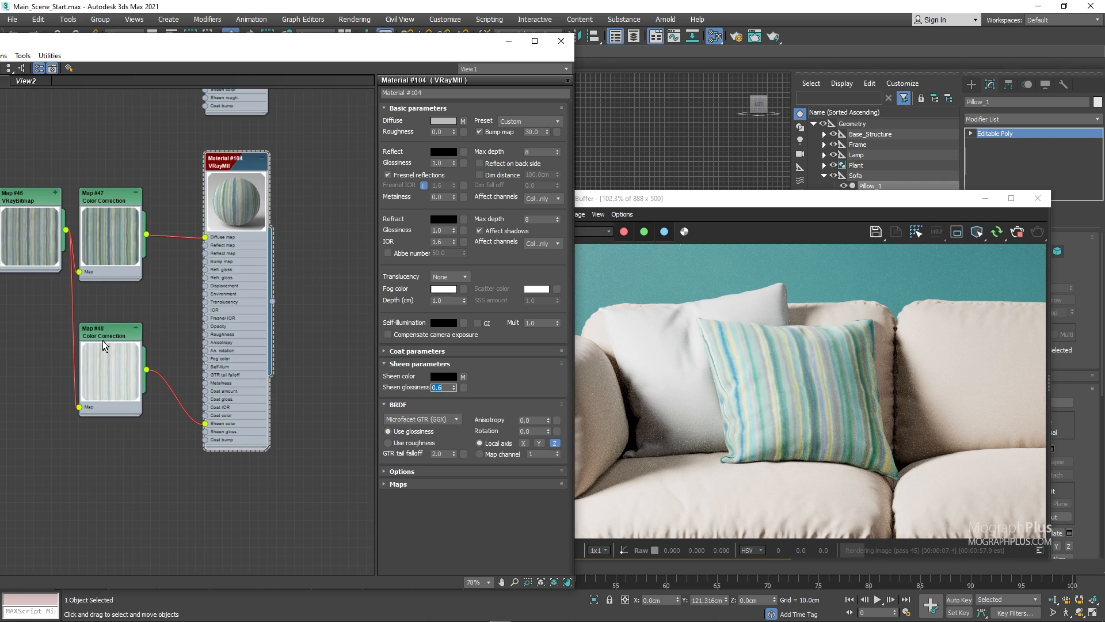
pyautogui.rightClick(140, 431)
pyautogui.moveTo(173, 453)
pyautogui.moveTo(288, 503)
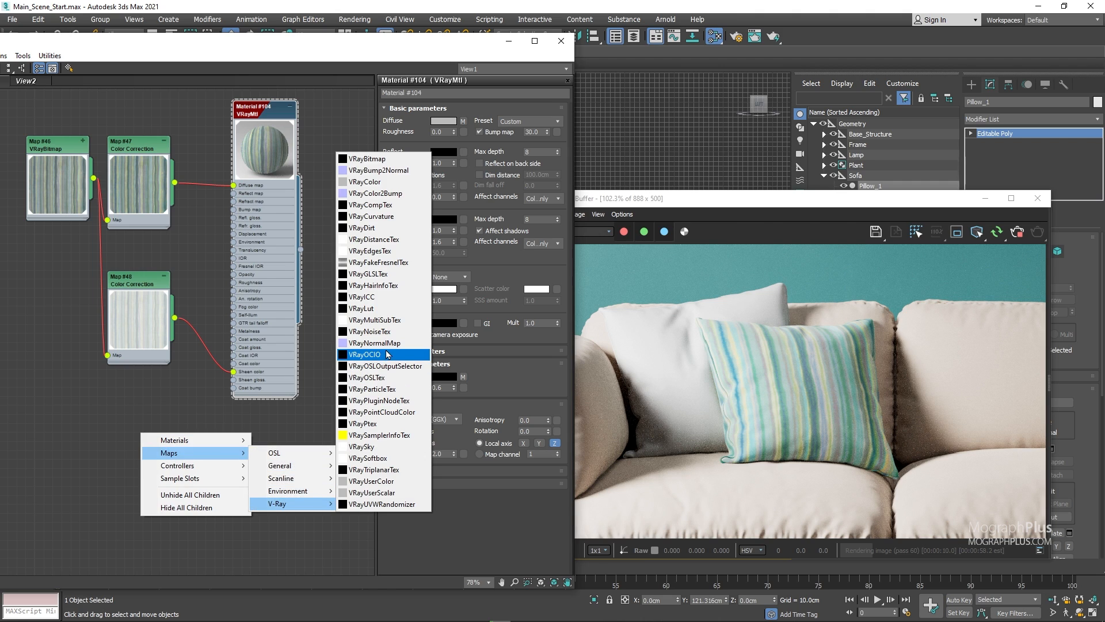
pyautogui.click(369, 355)
pyautogui.scroll(3, 153, 415)
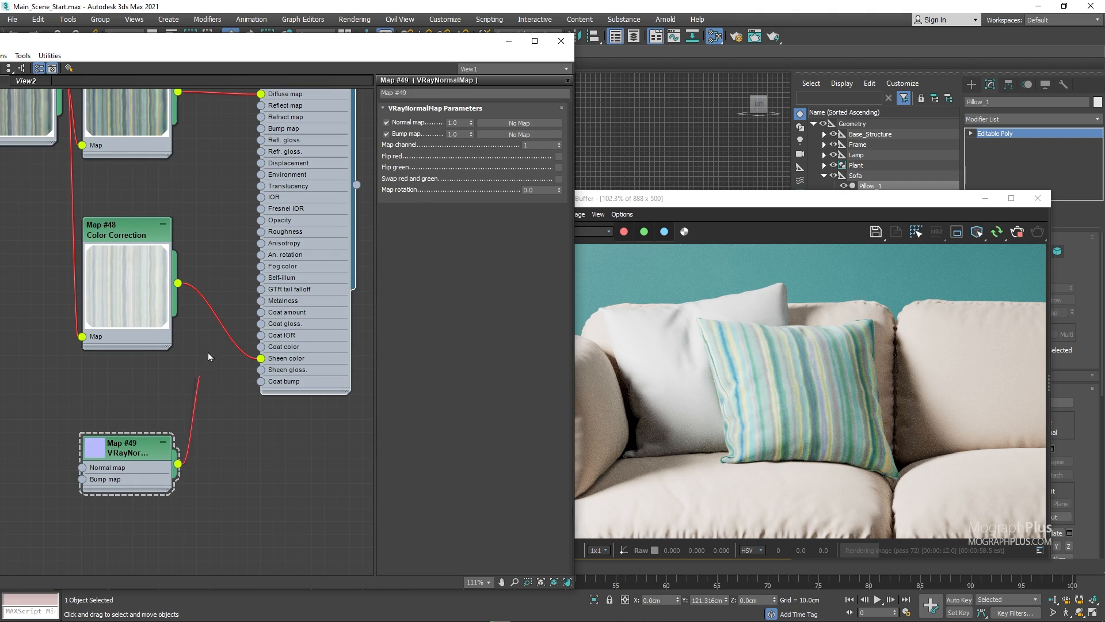
pyautogui.moveTo(208, 357); pyautogui.dragTo(262, 130)
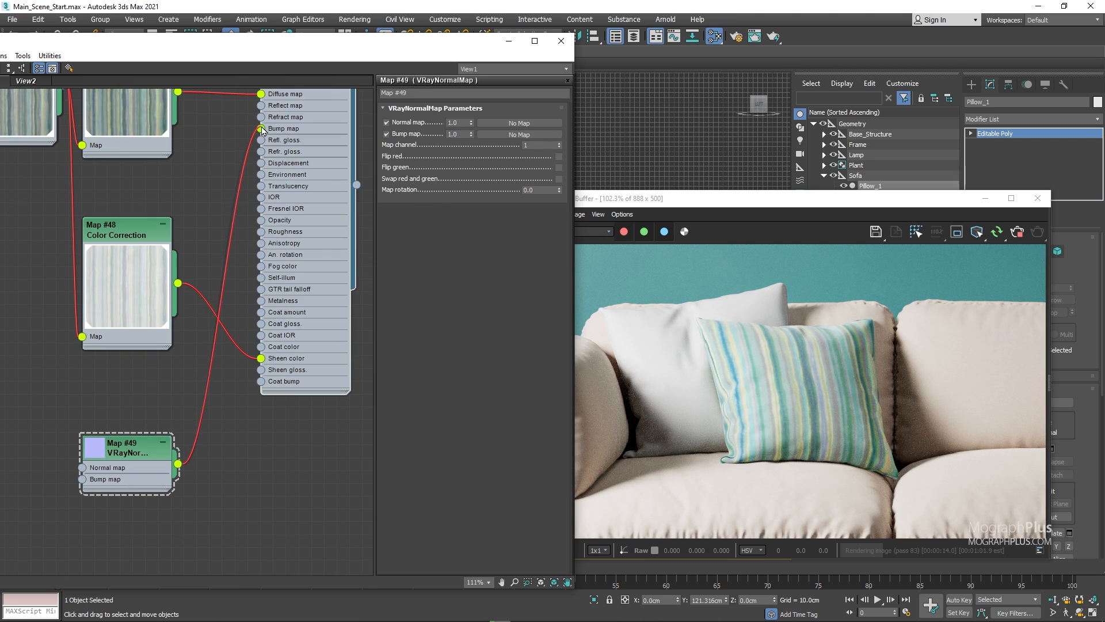
pyautogui.moveTo(143, 386); pyautogui.dragTo(209, 352, button='middle')
pyautogui.moveTo(188, 424); pyautogui.dragTo(188, 387)
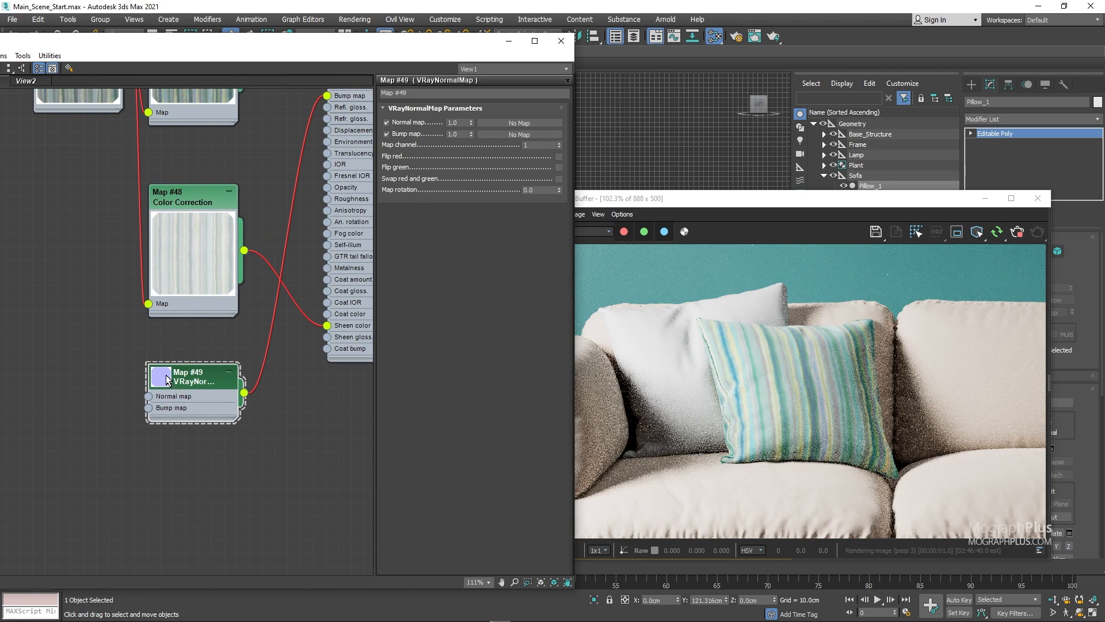
pyautogui.doubleClick(167, 380)
# Add a VRayBitmap beside the VRayNormalMap, load the Pillow_02_Normals image into it and enlarge its preview
pyautogui.moveTo(118, 383); pyautogui.dragTo(179, 358, button='middle')
pyautogui.rightClick(67, 412)
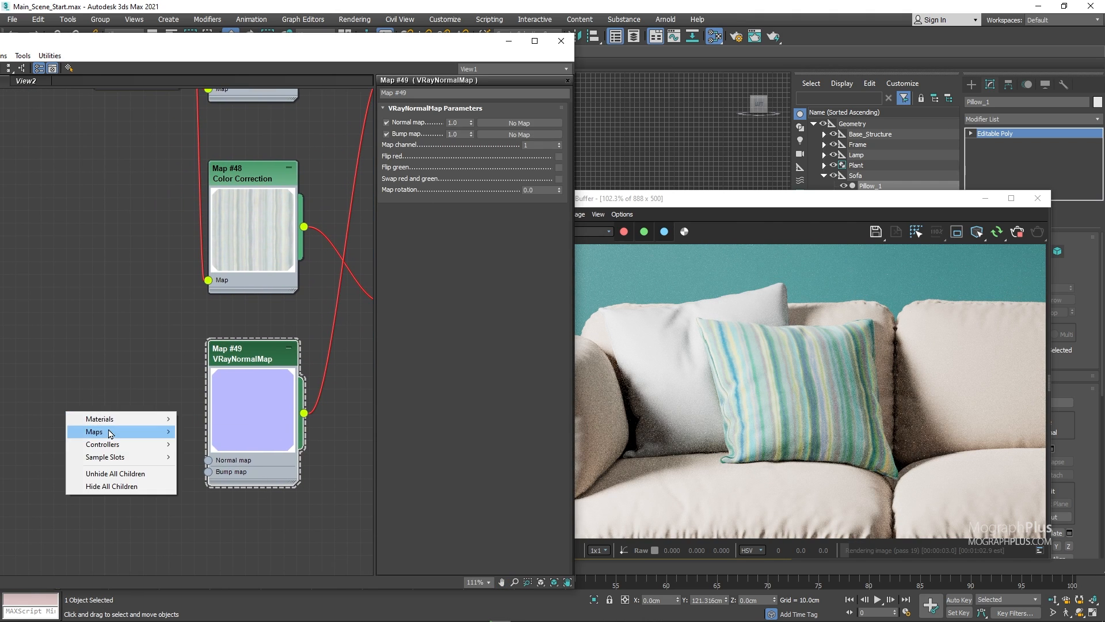
pyautogui.moveTo(115, 431)
pyautogui.moveTo(216, 482)
pyautogui.click(305, 137)
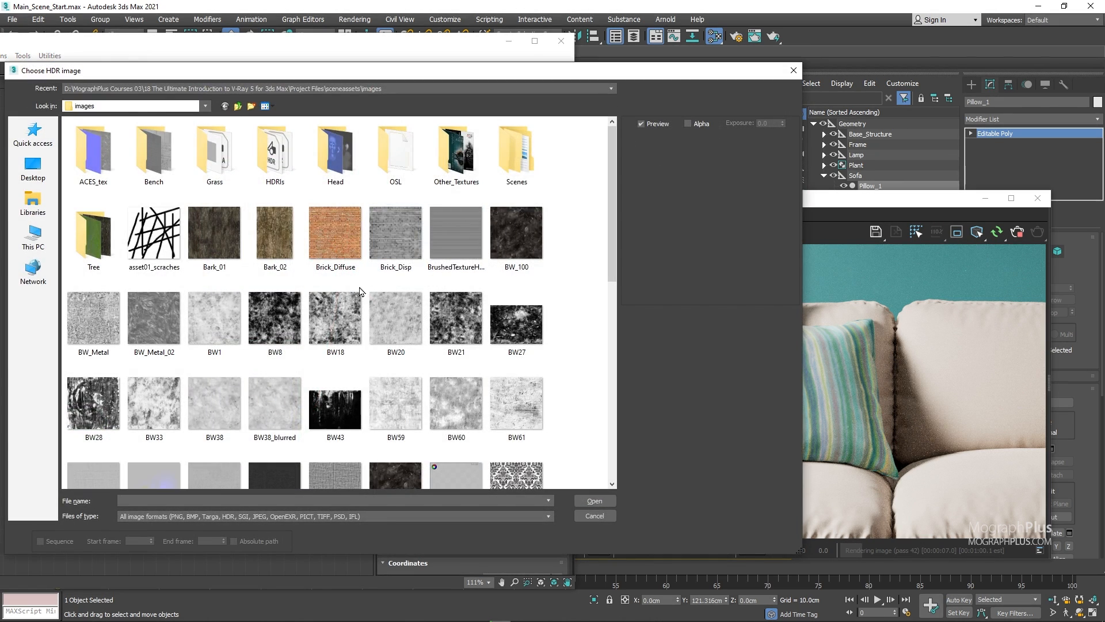
pyautogui.scroll(-6, 357, 295)
pyautogui.click(89, 354)
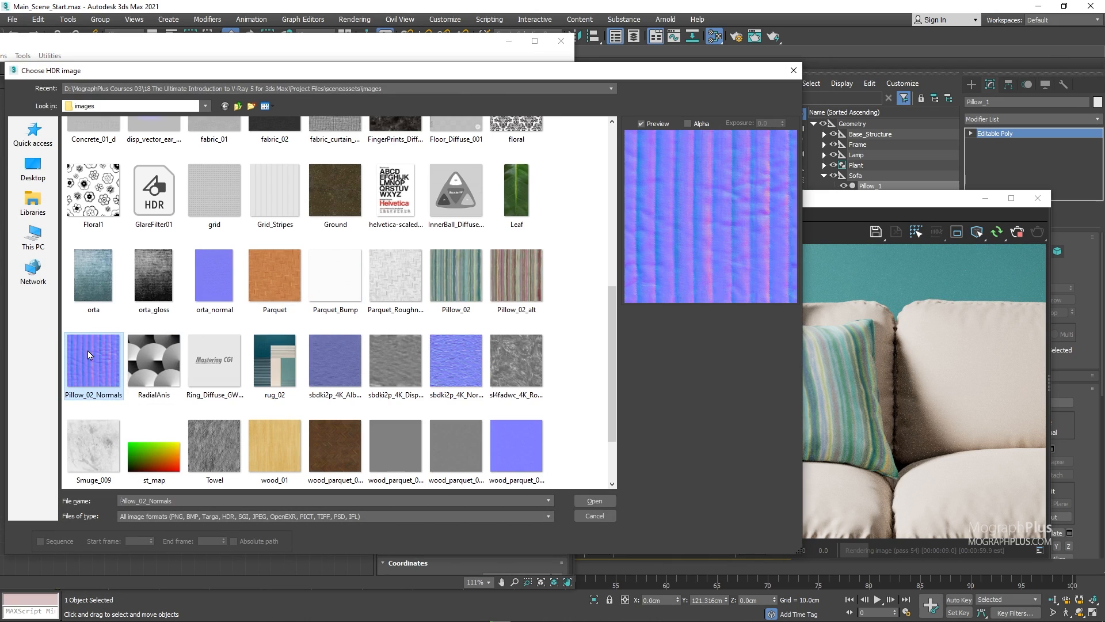
pyautogui.doubleClick(87, 351)
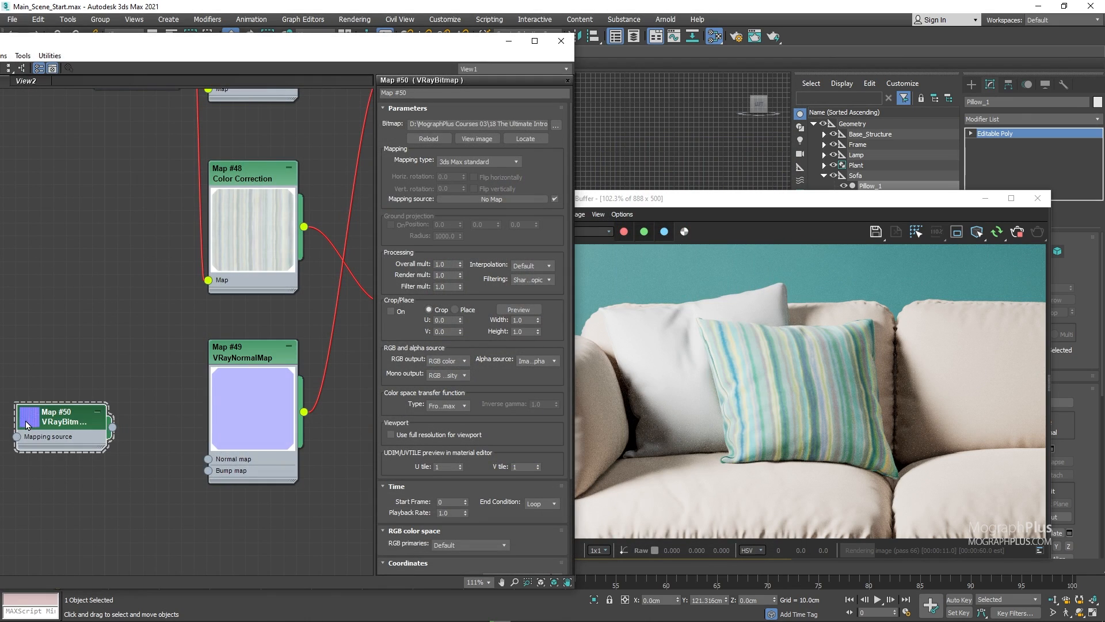
pyautogui.moveTo(84, 364); pyautogui.dragTo(87, 354)
# Set the normals bitmap's transfer function to Inverse gamma and its RGB primaries to Raw, and connect it to the VRayNormalMap's normal map input
pyautogui.scroll(-3, 498, 375)
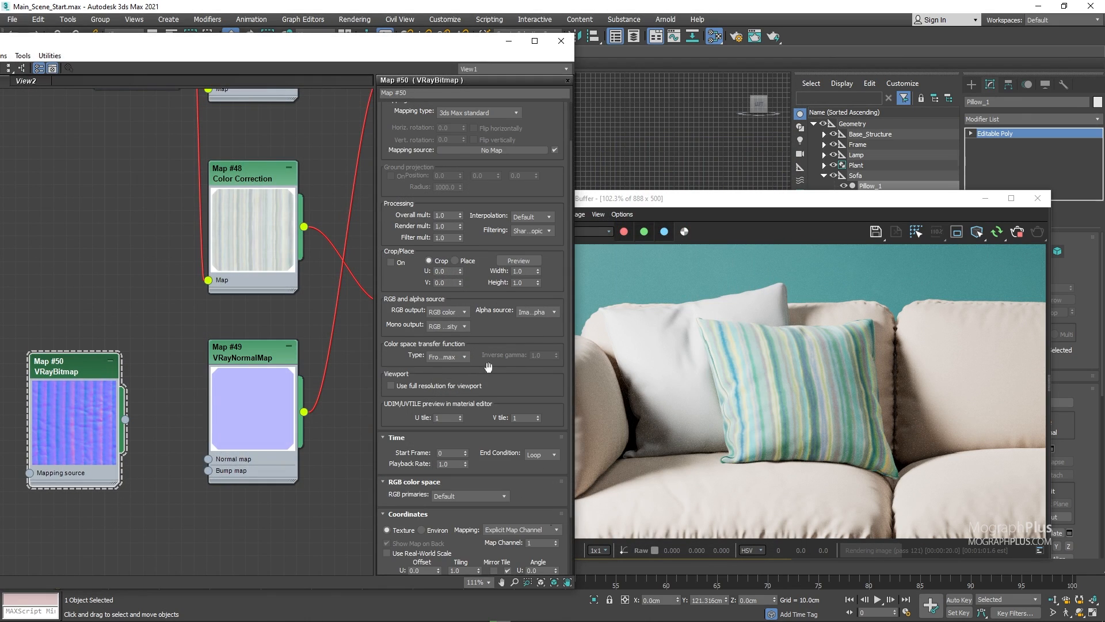
pyautogui.click(428, 356)
pyautogui.click(460, 375)
pyautogui.click(489, 499)
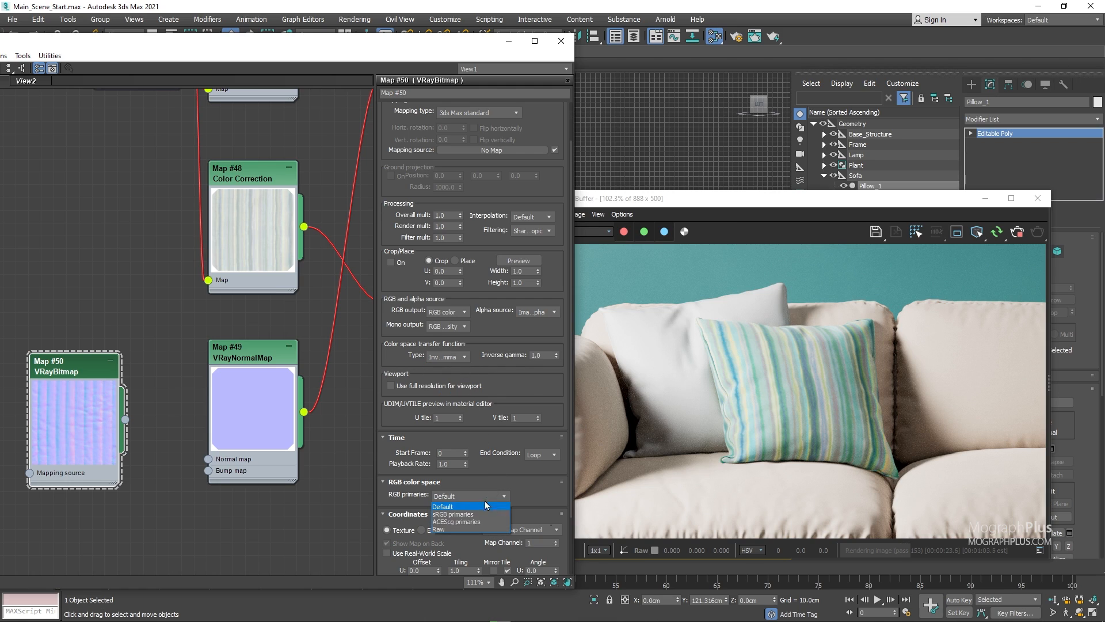
pyautogui.click(462, 529)
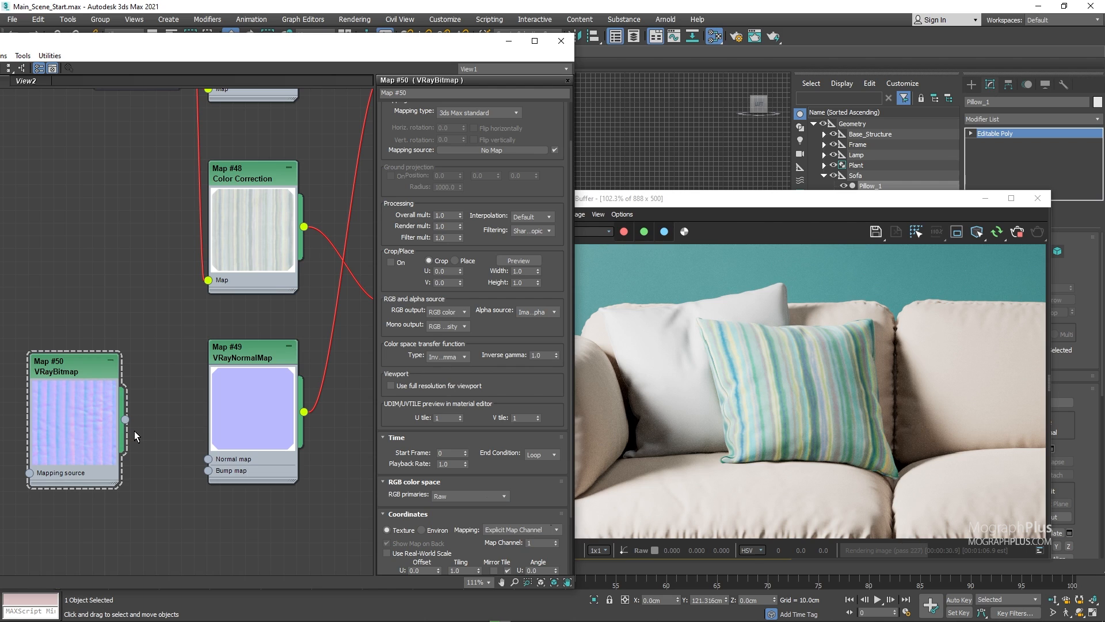
pyautogui.moveTo(208, 478); pyautogui.dragTo(208, 459)
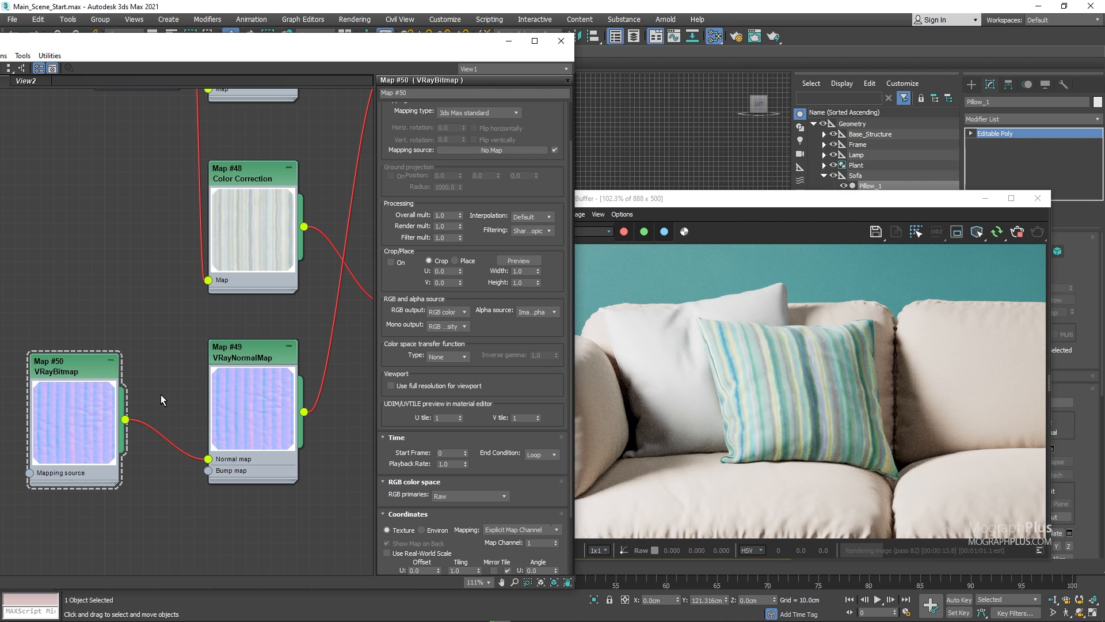
# Assign the striped VRayMtl Material #82 from View2 to the Pillow_2 object
pyautogui.scroll(-5, 161, 395)
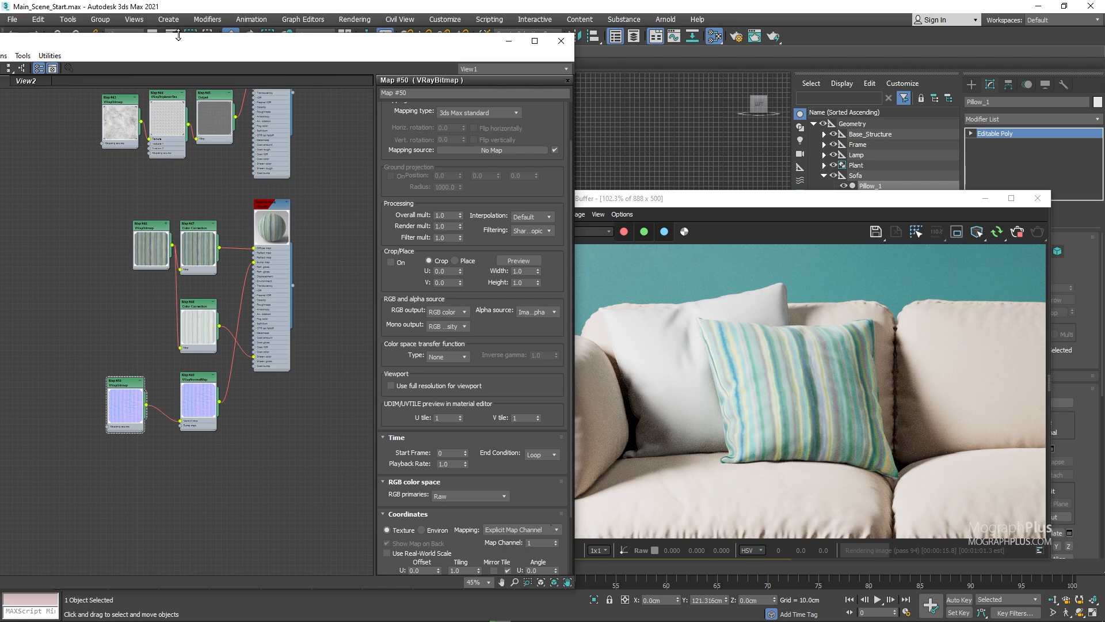
pyautogui.moveTo(179, 35); pyautogui.dragTo(263, 85)
pyautogui.click(111, 129)
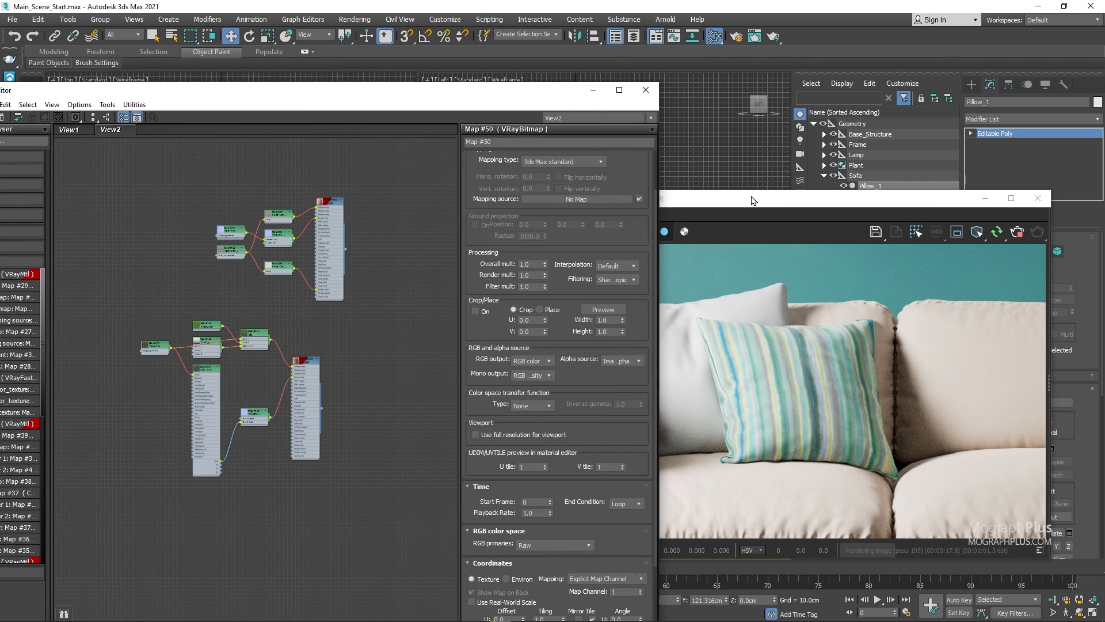
pyautogui.moveTo(751, 200); pyautogui.dragTo(779, 316)
pyautogui.click(885, 196)
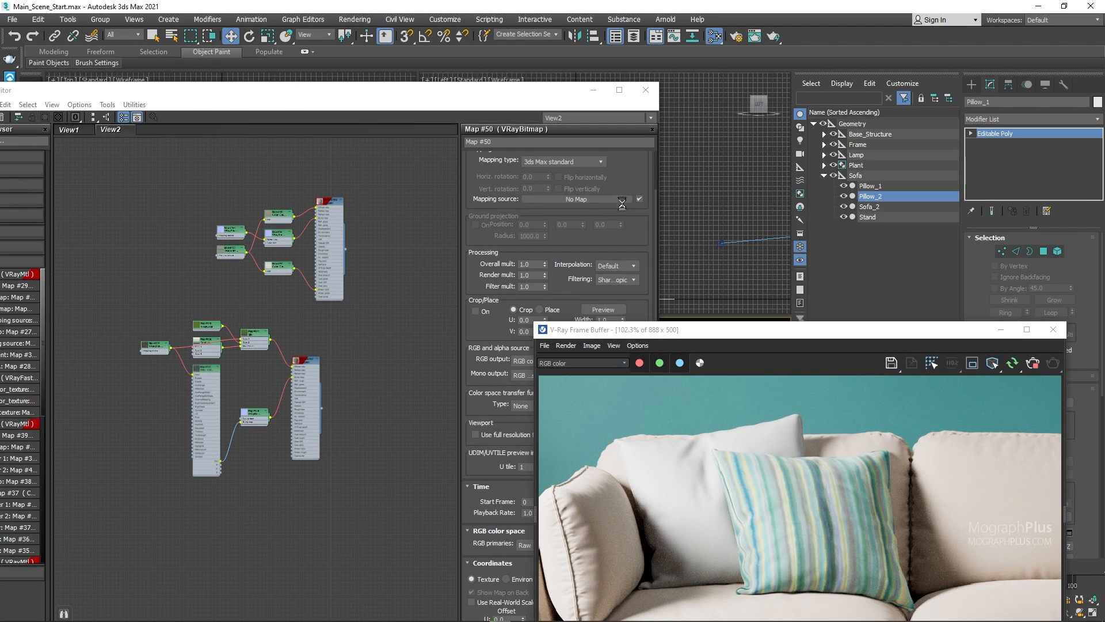
pyautogui.scroll(5, 331, 202)
pyautogui.click(327, 202)
pyautogui.rightClick(327, 202)
pyautogui.click(357, 214)
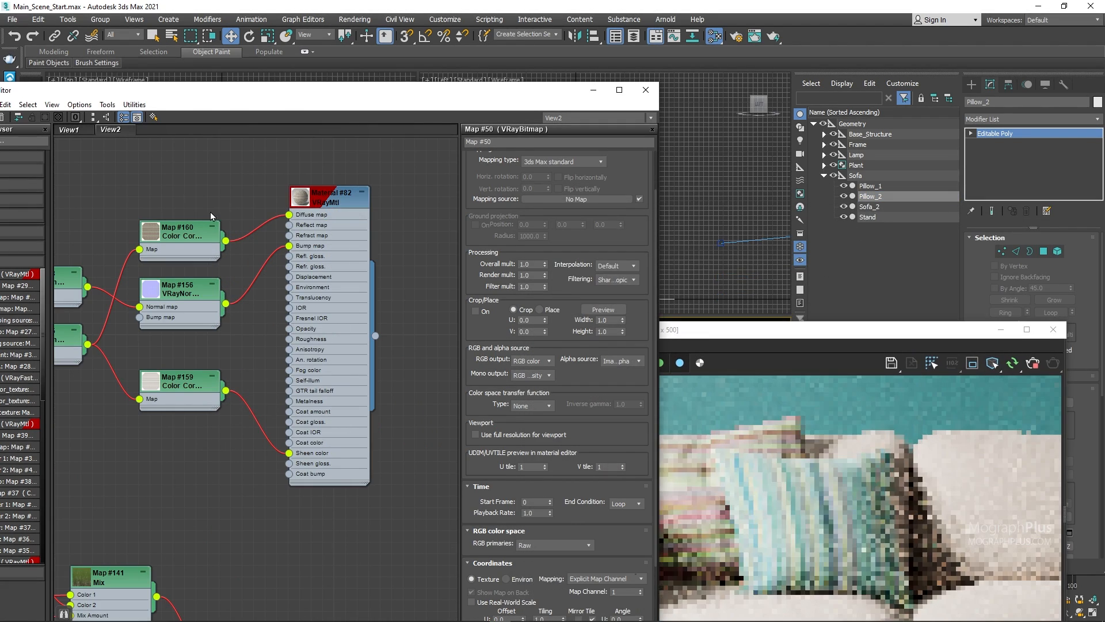
# Return to the View1 material graph and select the Lamp_Shade object, bringing the shade into the rendered frame
pyautogui.click(69, 130)
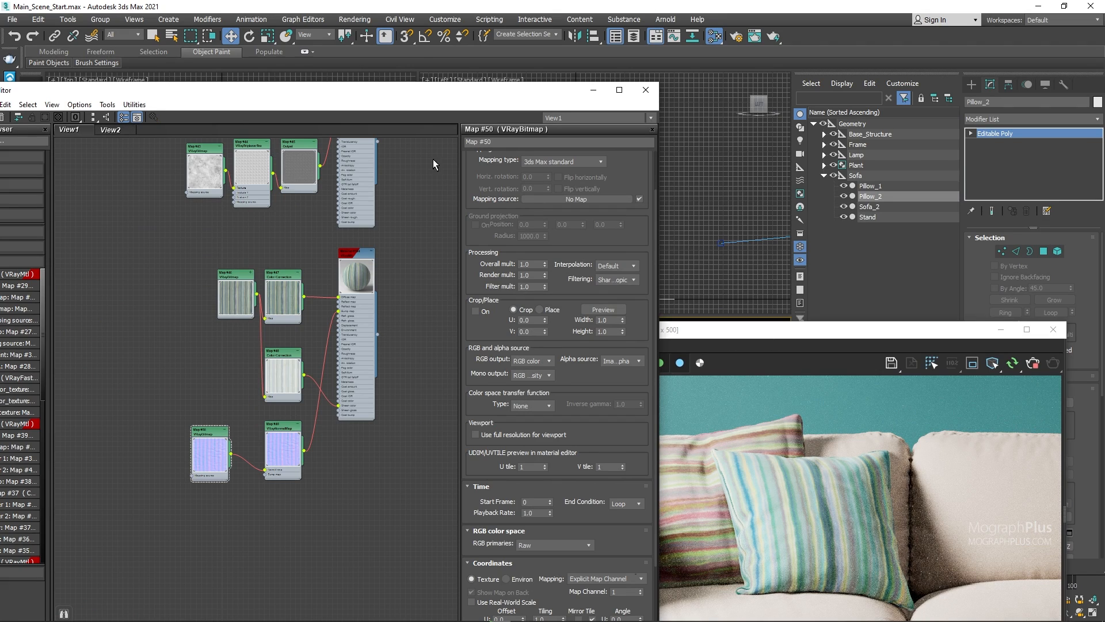
pyautogui.click(824, 176)
pyautogui.click(825, 155)
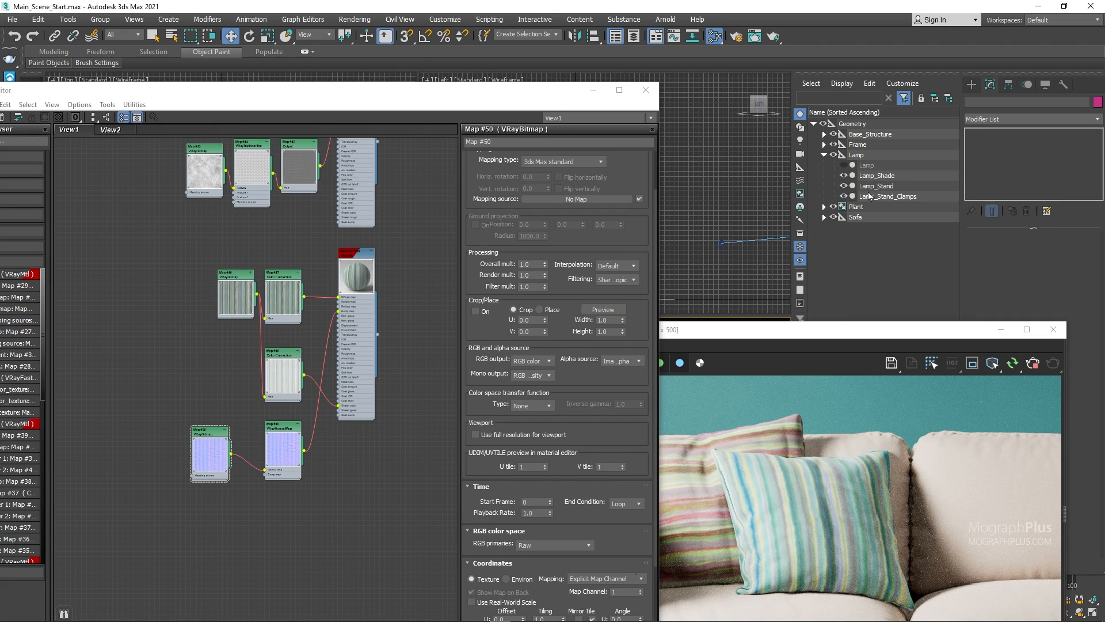
pyautogui.click(885, 176)
pyautogui.moveTo(869, 330); pyautogui.dragTo(914, 153)
pyautogui.moveTo(917, 289); pyautogui.dragTo(616, 348, button='middle')
pyautogui.moveTo(1008, 287); pyautogui.dragTo(771, 367, button='middle')
pyautogui.moveTo(903, 314); pyautogui.dragTo(915, 386, button='middle')
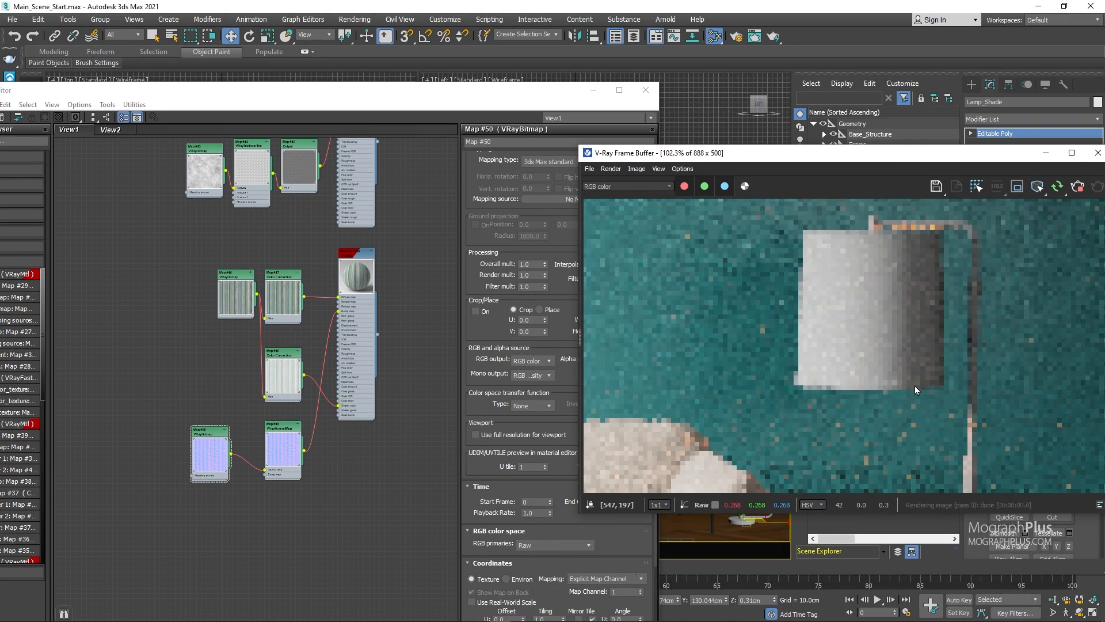
# Create a VRay2SidedMtl in empty space below the existing nodes and assign it to the lamp shade
pyautogui.moveTo(305, 474); pyautogui.dragTo(271, 223, button='middle')
pyautogui.rightClick(296, 297)
pyautogui.moveTo(310, 303)
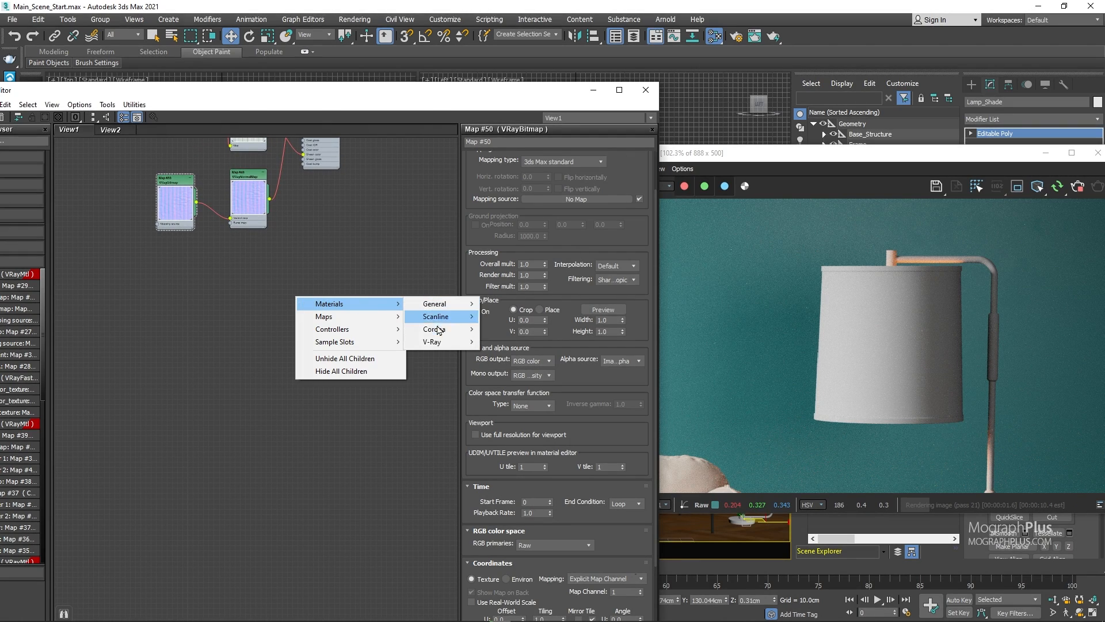
pyautogui.moveTo(449, 344)
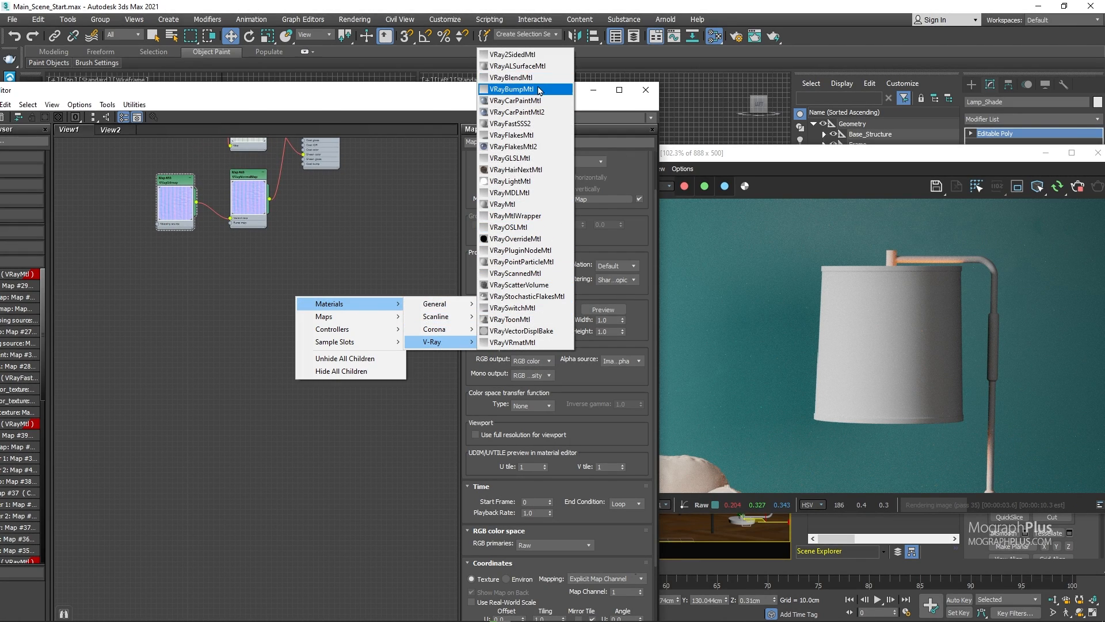
pyautogui.click(542, 56)
pyautogui.rightClick(292, 295)
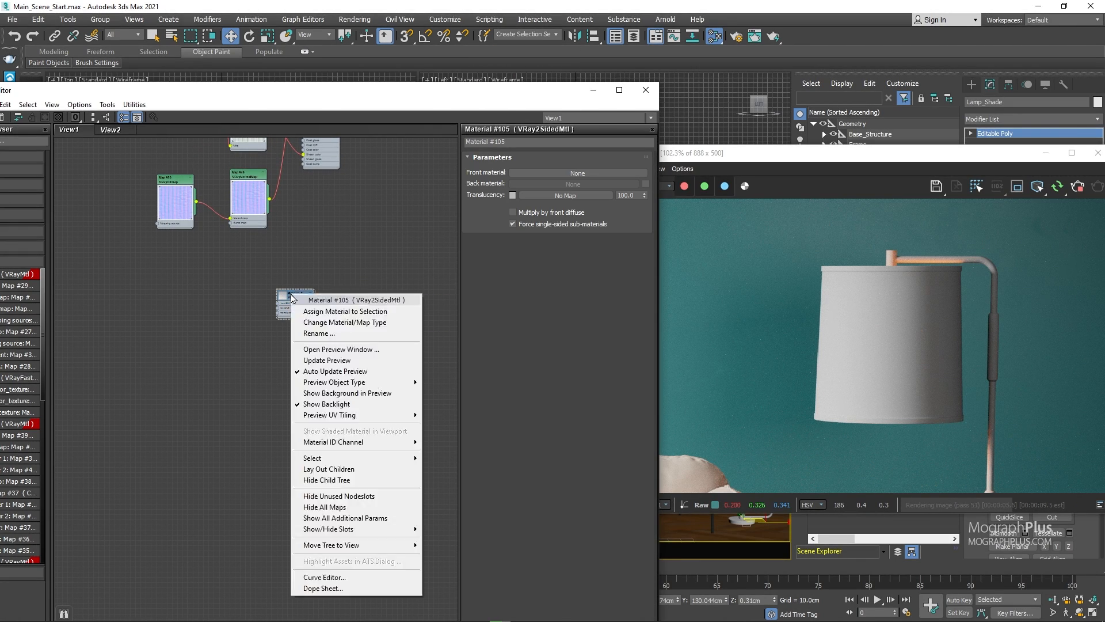
pyautogui.click(323, 315)
# Create a VRayMtl and connect it to both the frontMtl and backMtl inputs of the two-sided material
pyautogui.scroll(3, 306, 358)
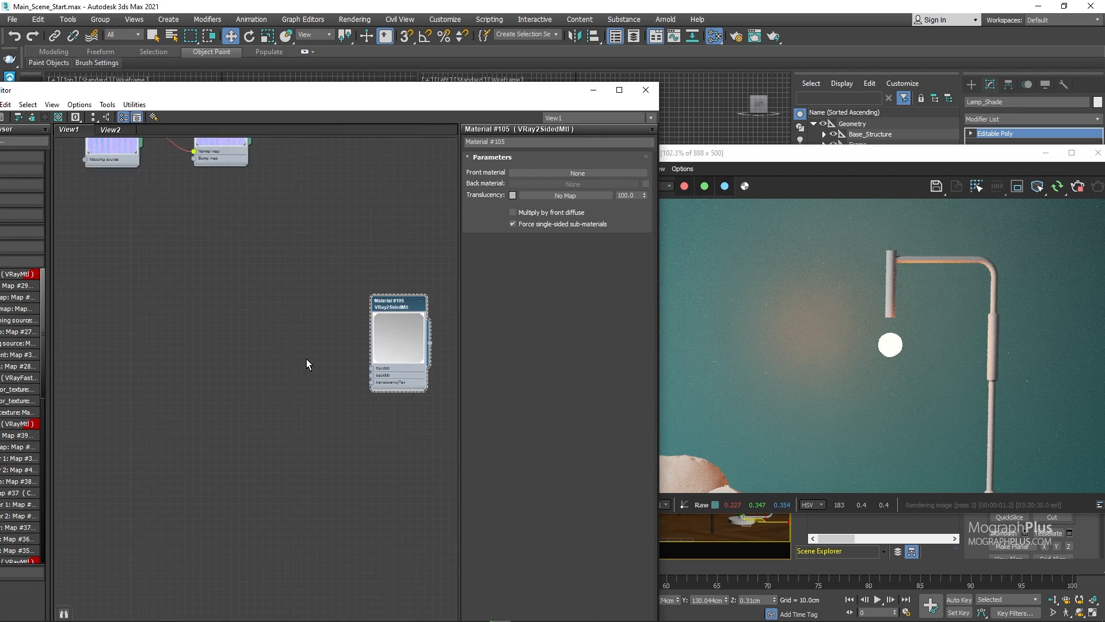
pyautogui.rightClick(200, 328)
pyautogui.moveTo(247, 335)
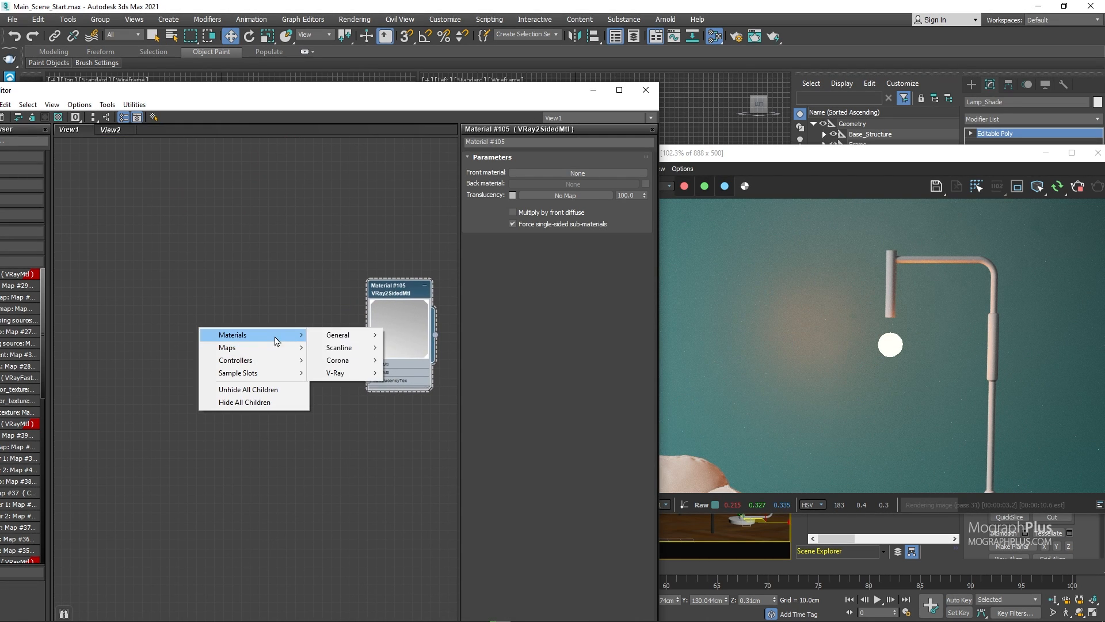
pyautogui.moveTo(359, 379)
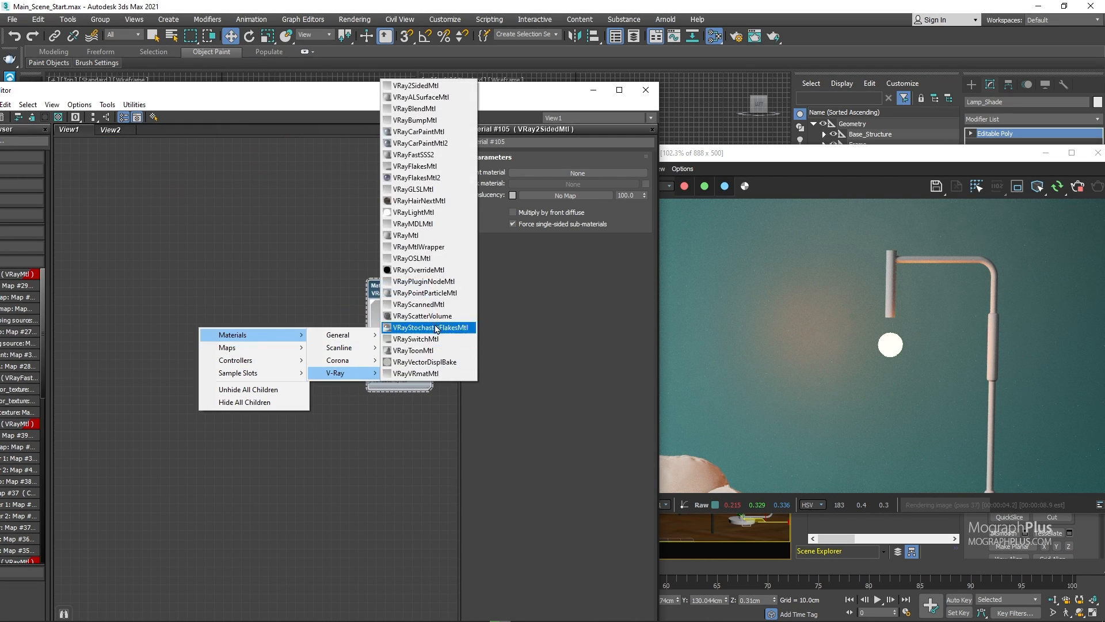
pyautogui.click(414, 236)
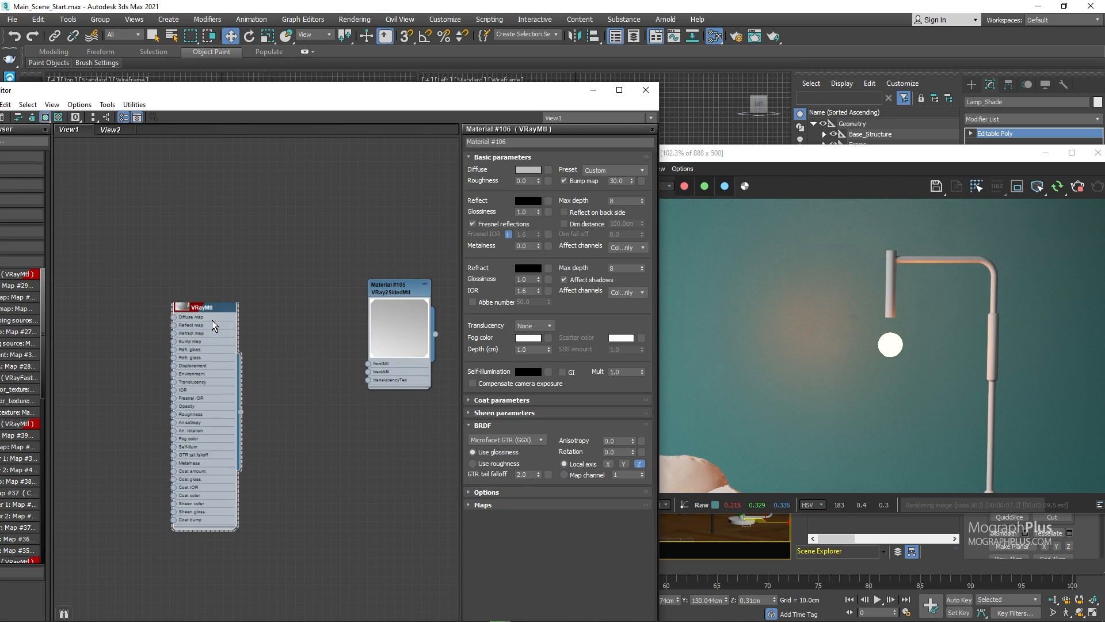
pyautogui.moveTo(212, 320); pyautogui.dragTo(349, 296)
pyautogui.scroll(2, 337, 329)
pyautogui.moveTo(377, 377); pyautogui.dragTo(373, 375)
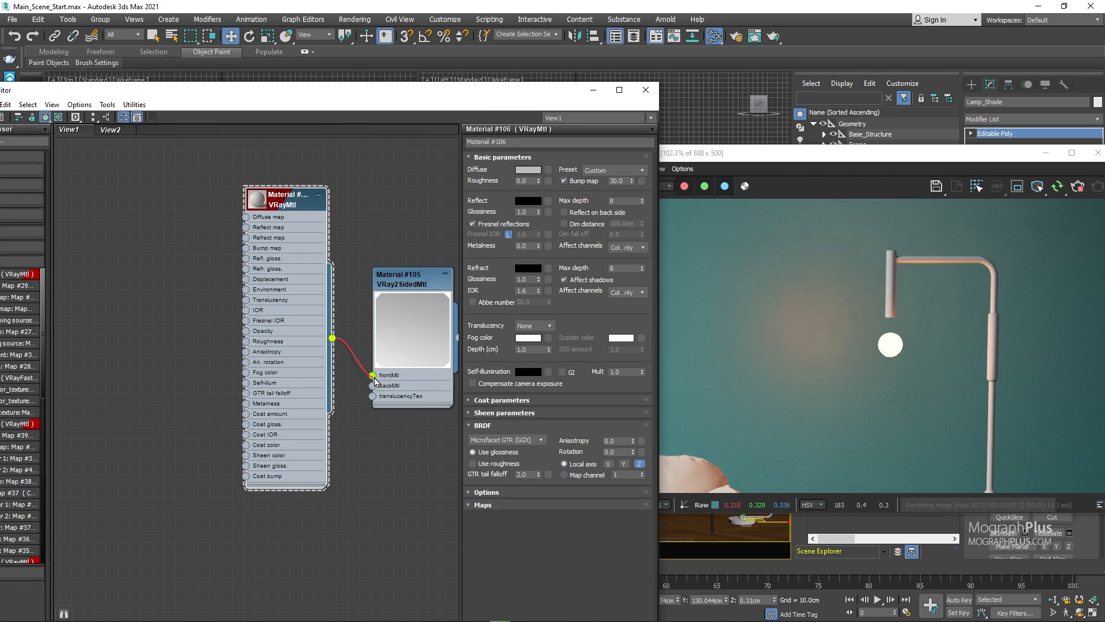
pyautogui.moveTo(332, 338); pyautogui.dragTo(372, 385)
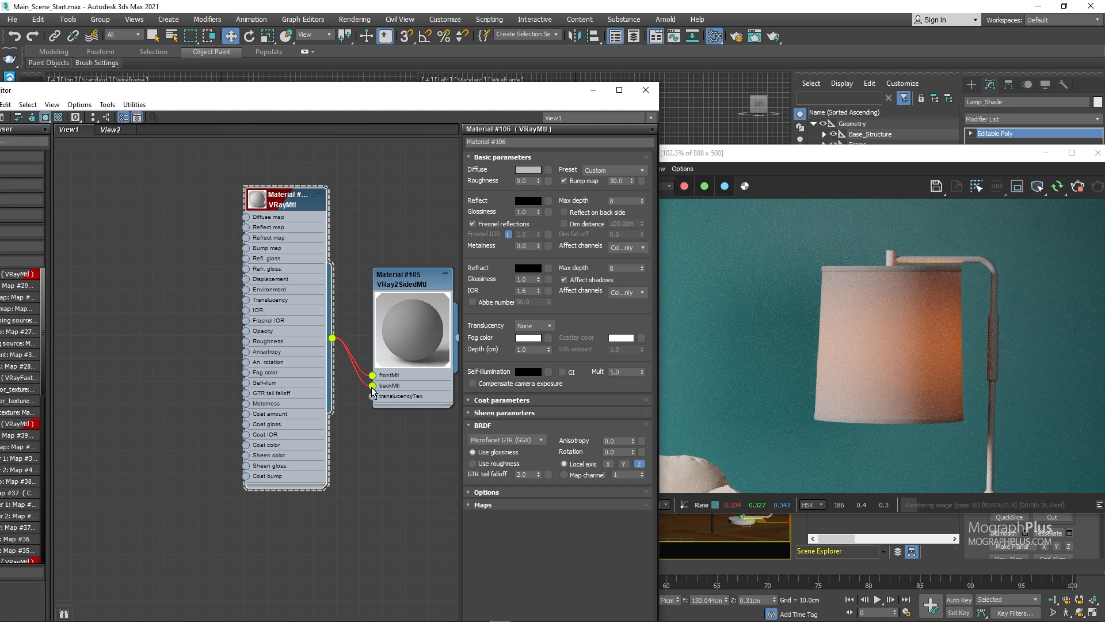
# Switch the VRayMtl's BRDF to use roughness and set its diffuse color value to 240
pyautogui.click(474, 463)
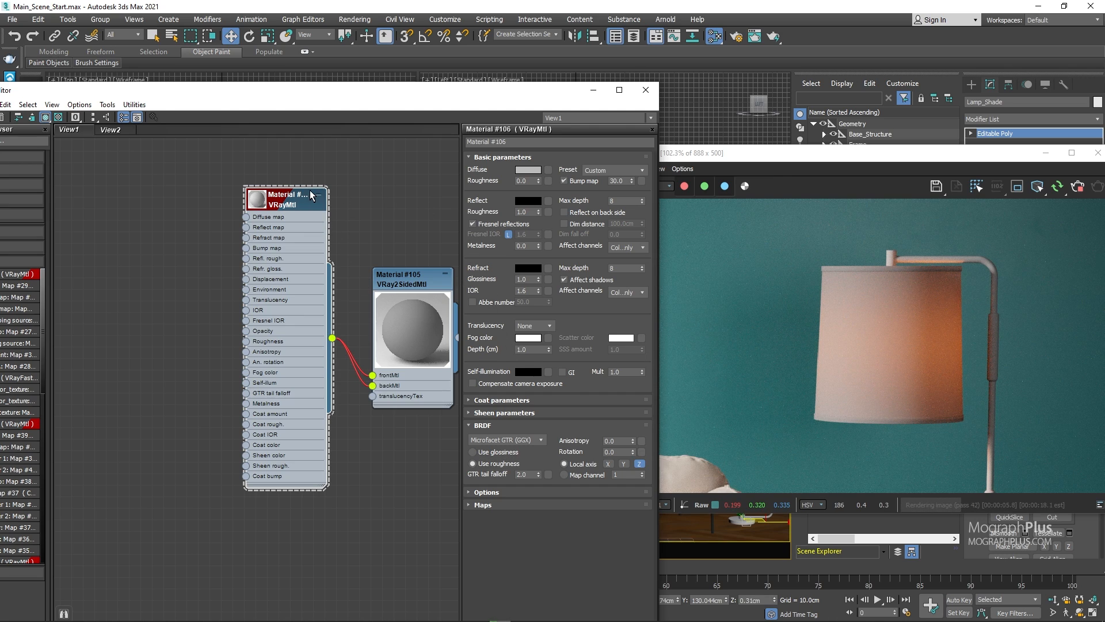
pyautogui.click(528, 170)
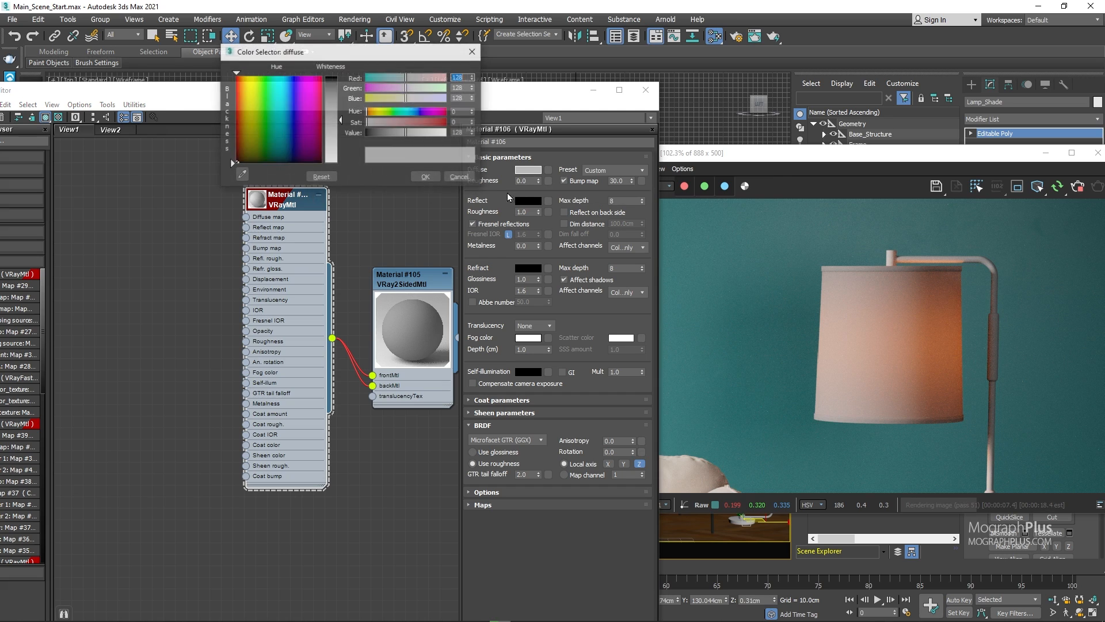
pyautogui.doubleClick(466, 136)
pyautogui.write('24')
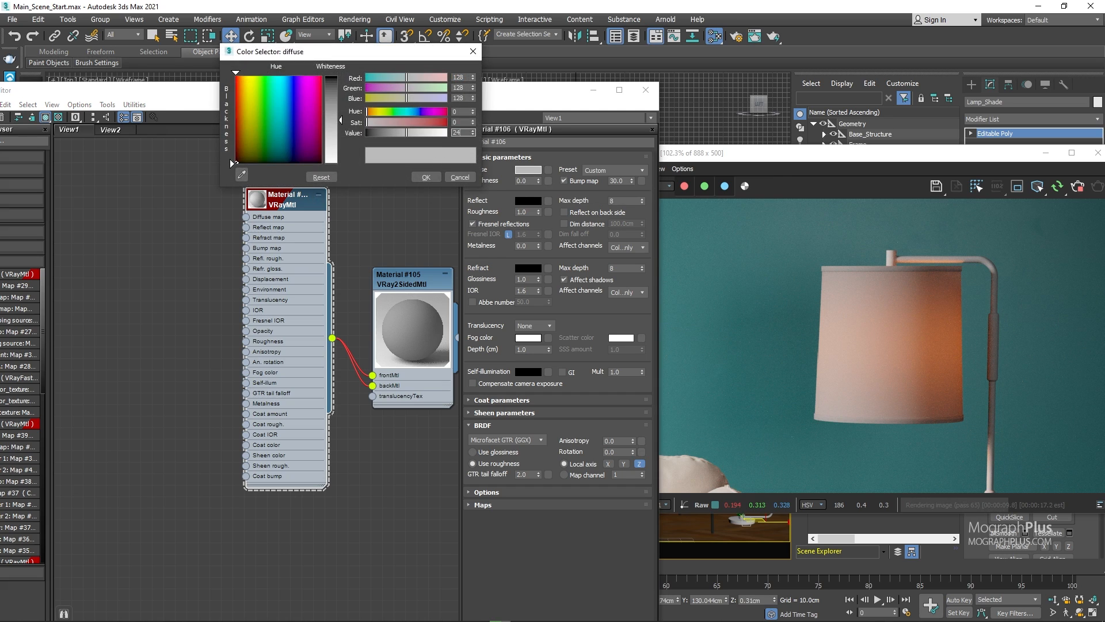
pyautogui.write('0')
pyautogui.press('Return')
pyautogui.click(425, 177)
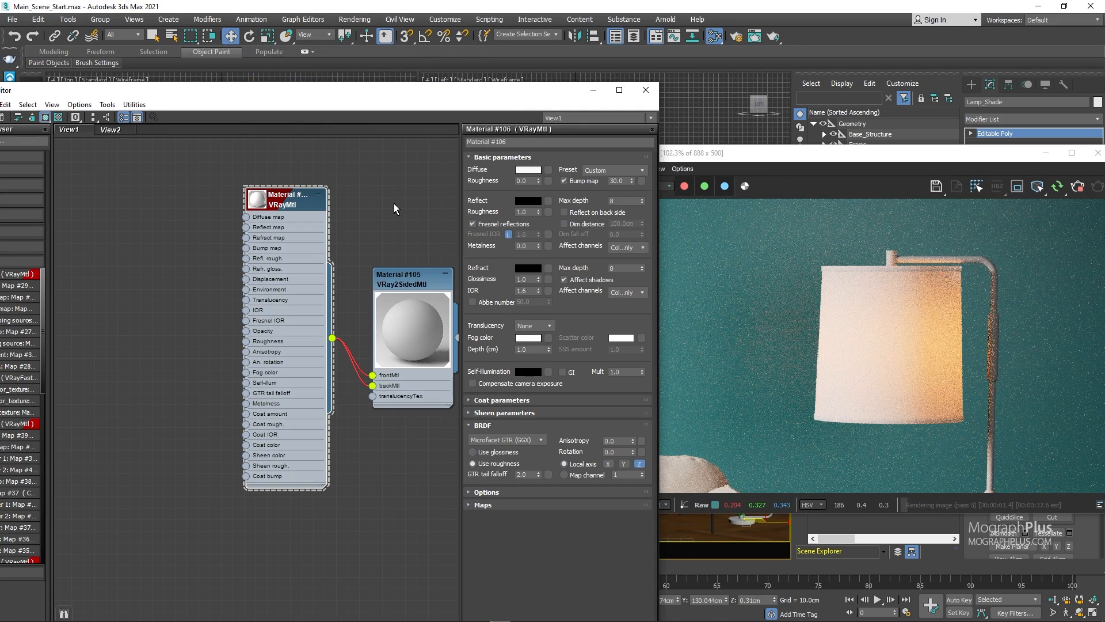
# Set the VRayMtl's reflection color to white and its reflection roughness to 0.5
pyautogui.click(530, 202)
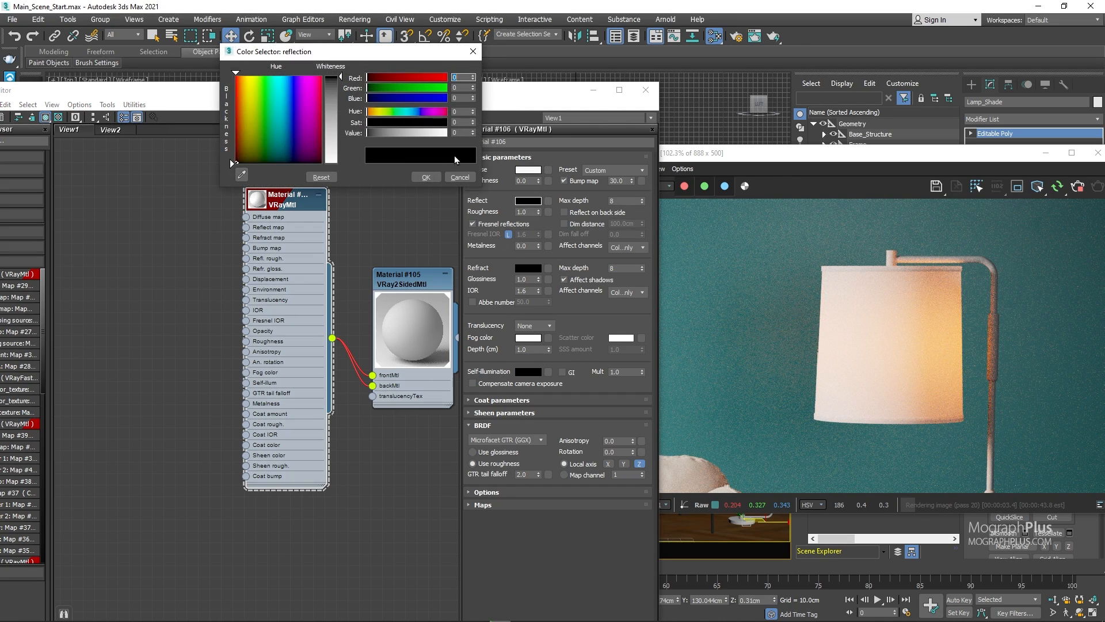
pyautogui.click(426, 177)
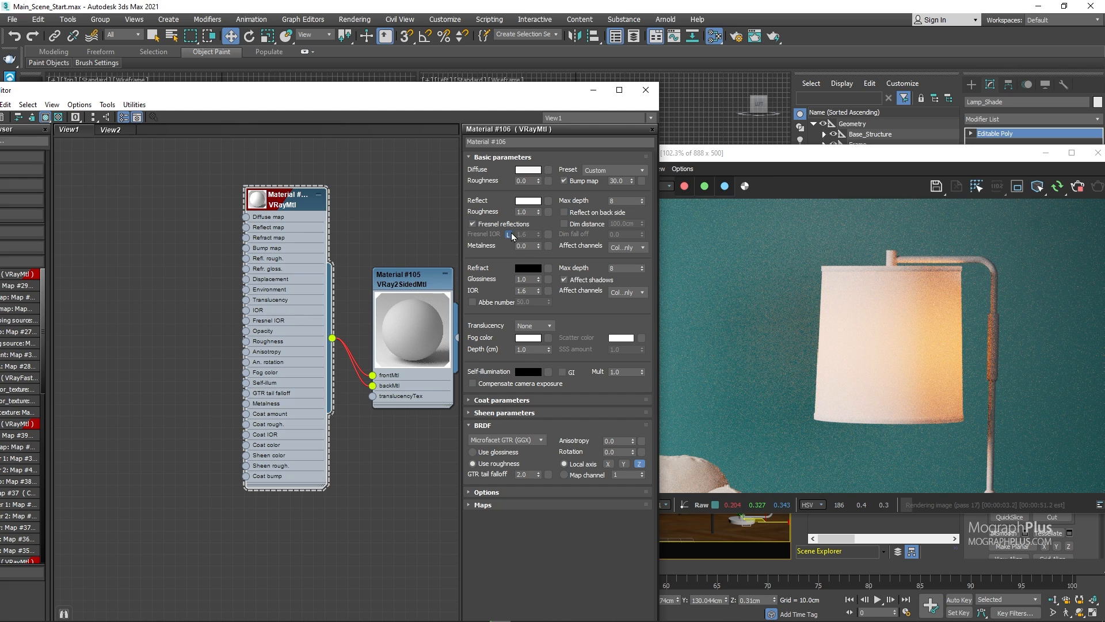
pyautogui.moveTo(539, 212); pyautogui.dragTo(535, 243)
# Add a VRayBitmap map beside the VRayMtl, load the dark grunge texture into it and enlarge its node preview
pyautogui.moveTo(76, 262); pyautogui.dragTo(159, 265, button='middle')
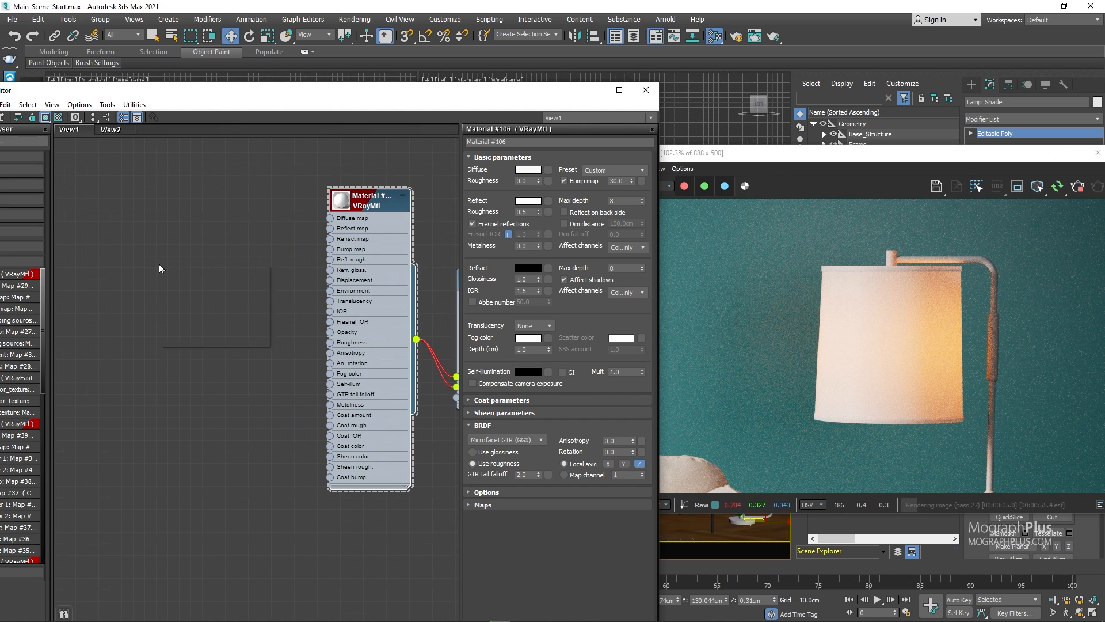
pyautogui.rightClick(159, 265)
pyautogui.moveTo(191, 284)
pyautogui.moveTo(296, 334)
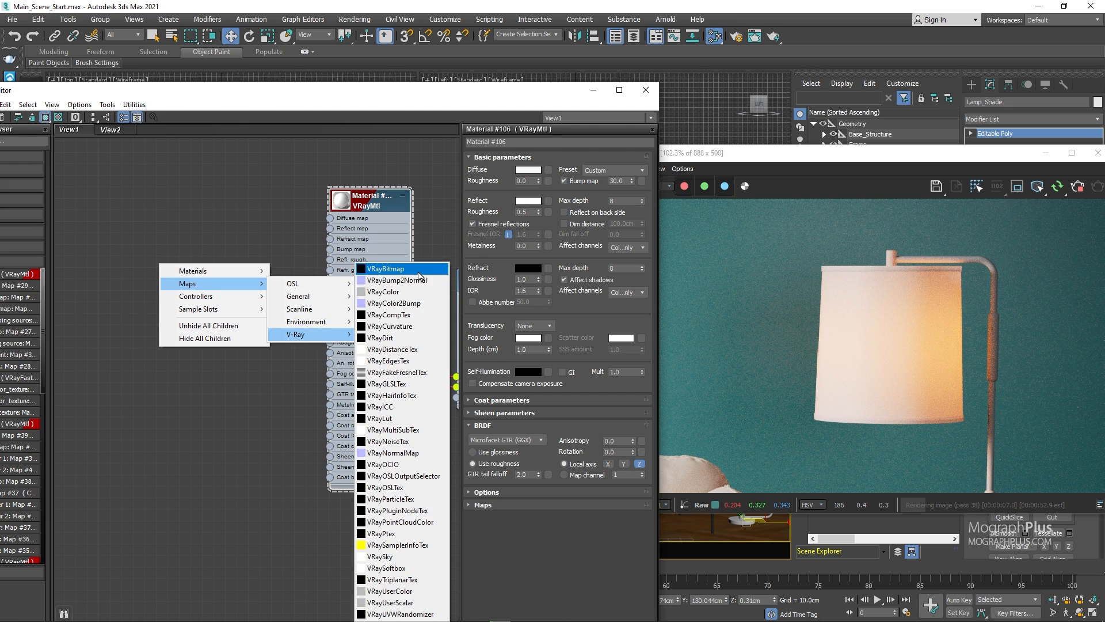
pyautogui.click(391, 268)
pyautogui.moveTo(179, 265); pyautogui.dragTo(156, 266)
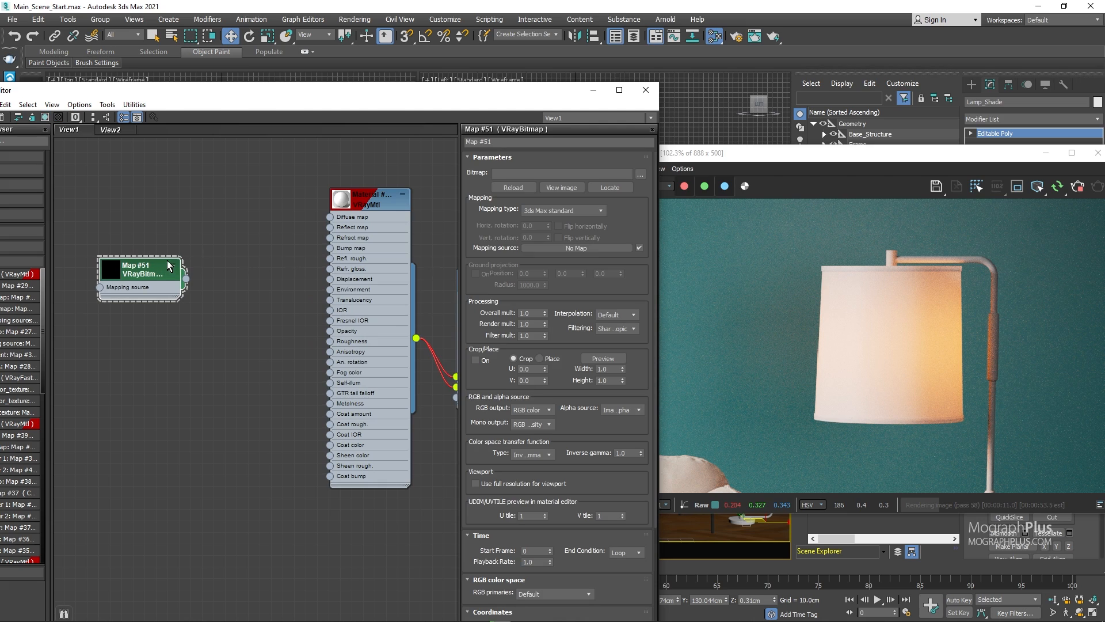
pyautogui.click(641, 175)
pyautogui.click(523, 279)
pyautogui.doubleClick(524, 277)
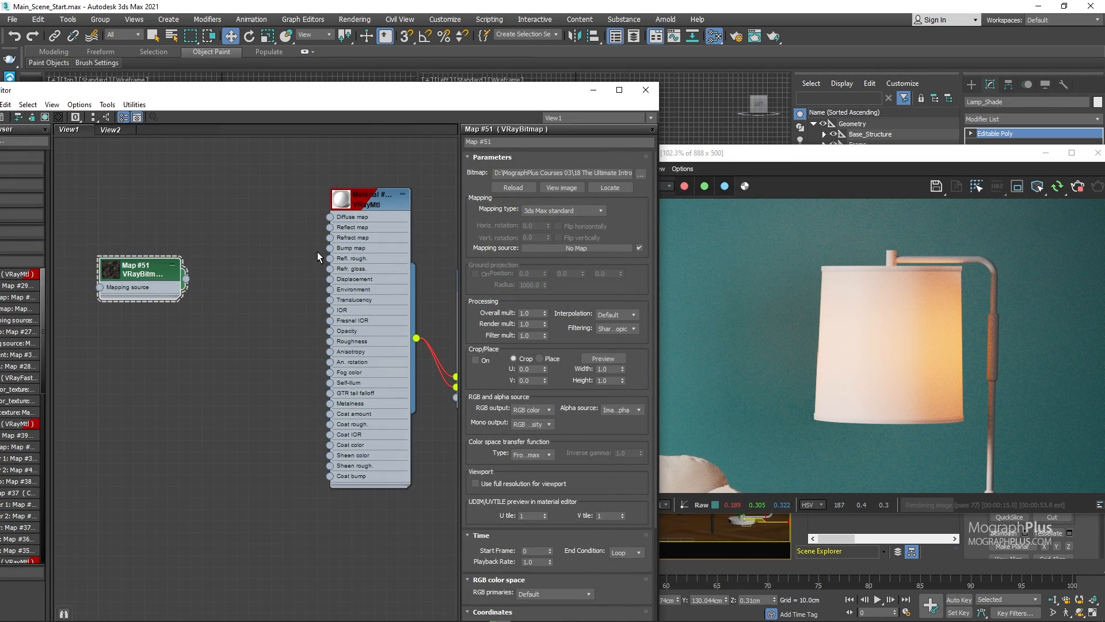
pyautogui.doubleClick(112, 267)
pyautogui.scroll(1, 201, 308)
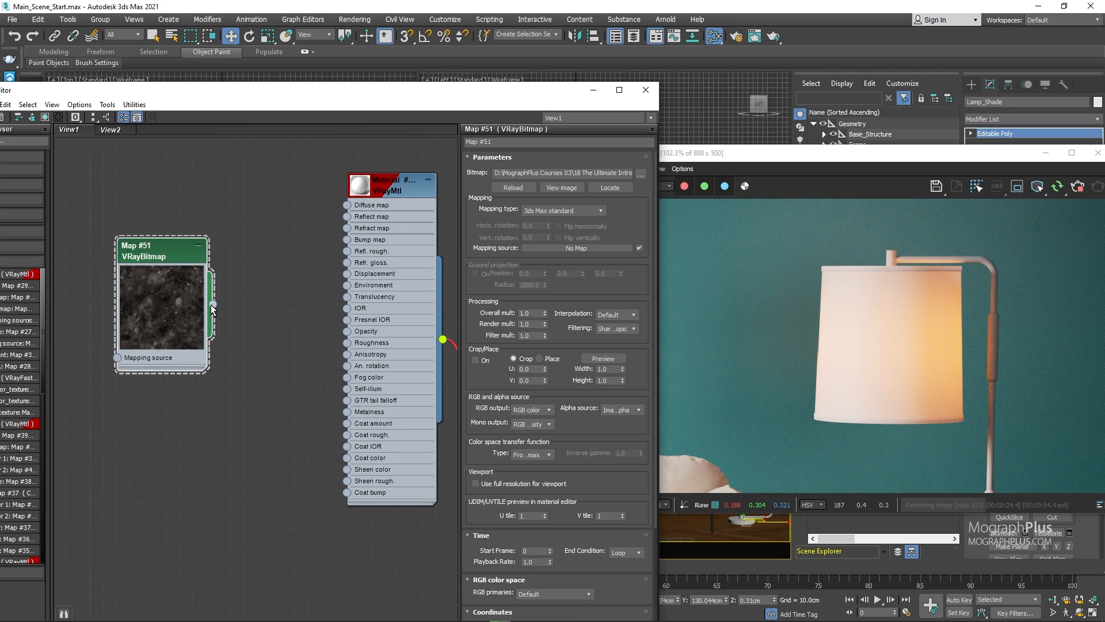
# Feed the grunge bitmap into the Texture input of a new VRayTriplanarTex map
pyautogui.moveTo(213, 305); pyautogui.dragTo(253, 376)
pyautogui.moveTo(282, 394)
pyautogui.moveTo(371, 444)
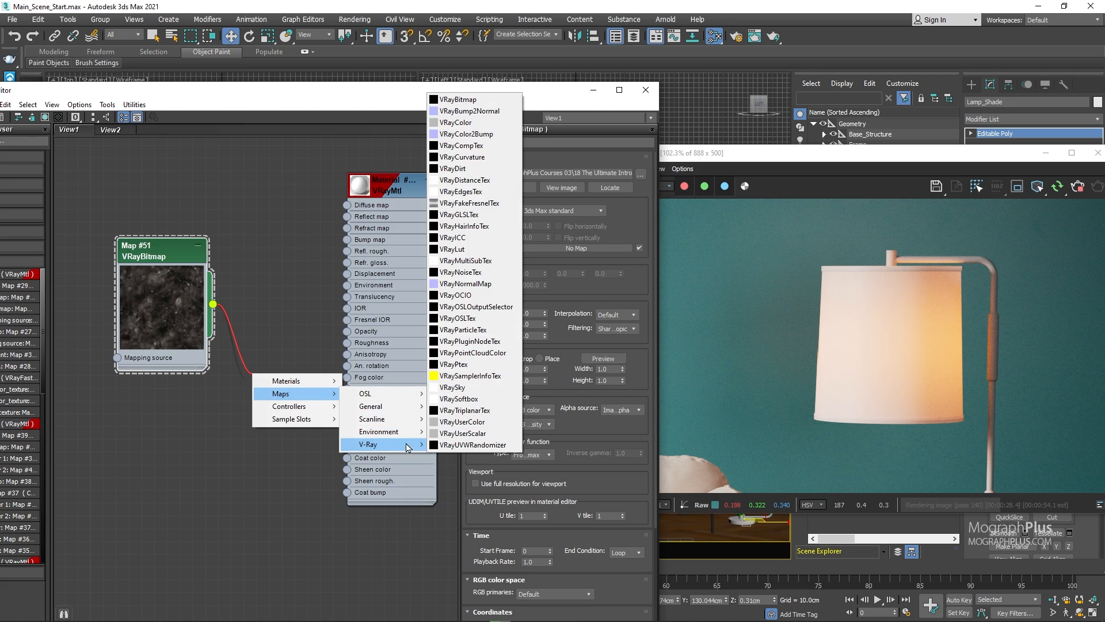
pyautogui.click(466, 410)
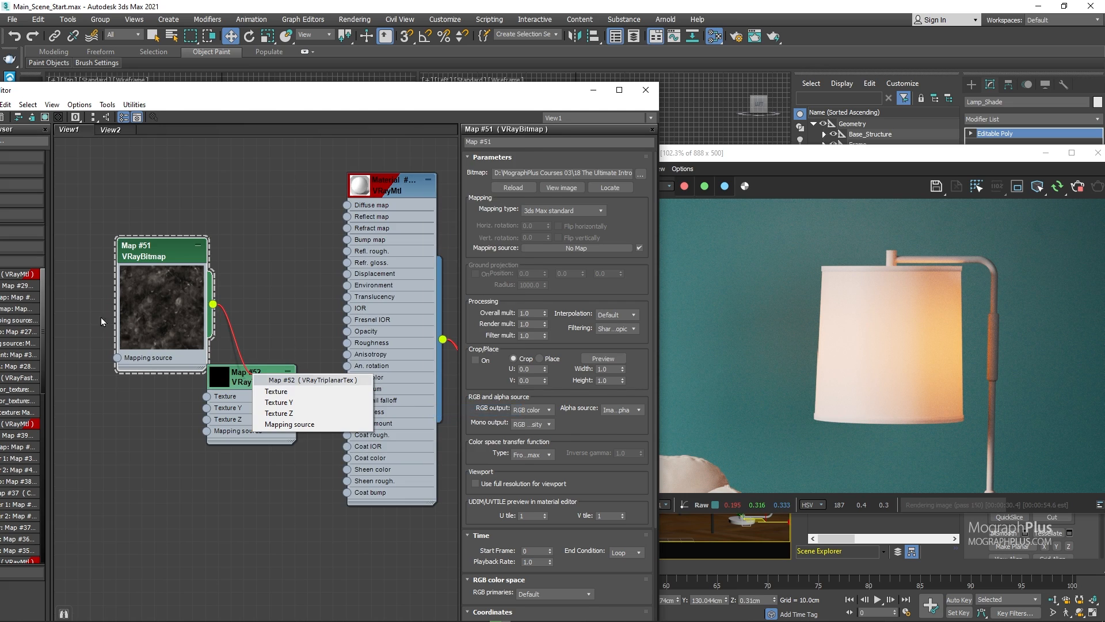
pyautogui.click(291, 390)
# Arrange the bitmap and triplanar nodes side by side and enlarge the triplanar node's preview
pyautogui.moveTo(163, 304); pyautogui.dragTo(140, 290)
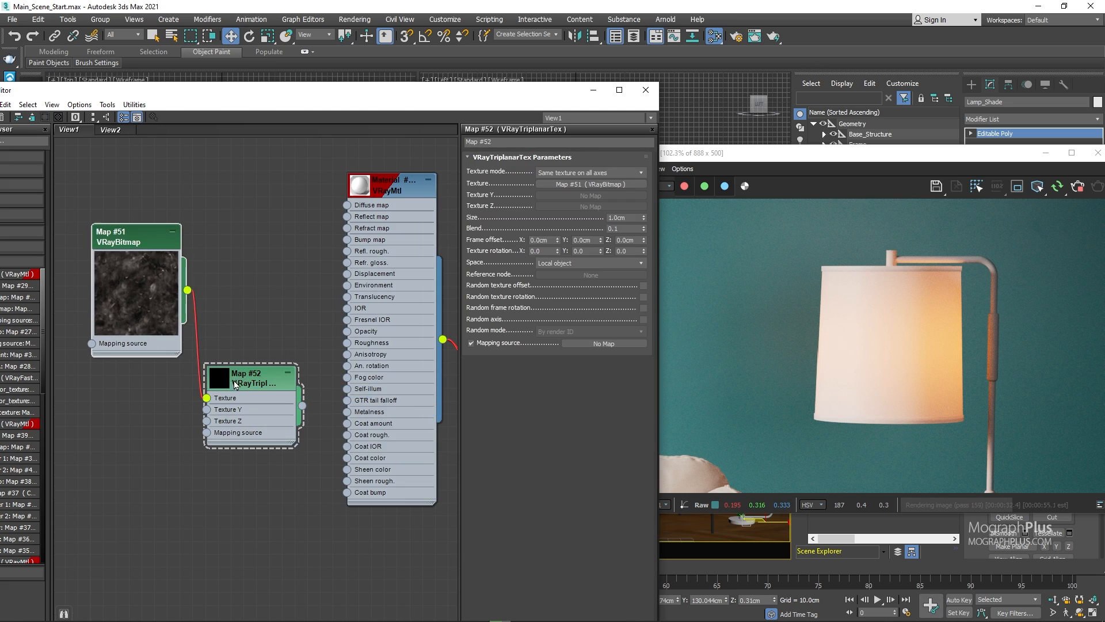
pyautogui.moveTo(247, 381); pyautogui.dragTo(246, 307)
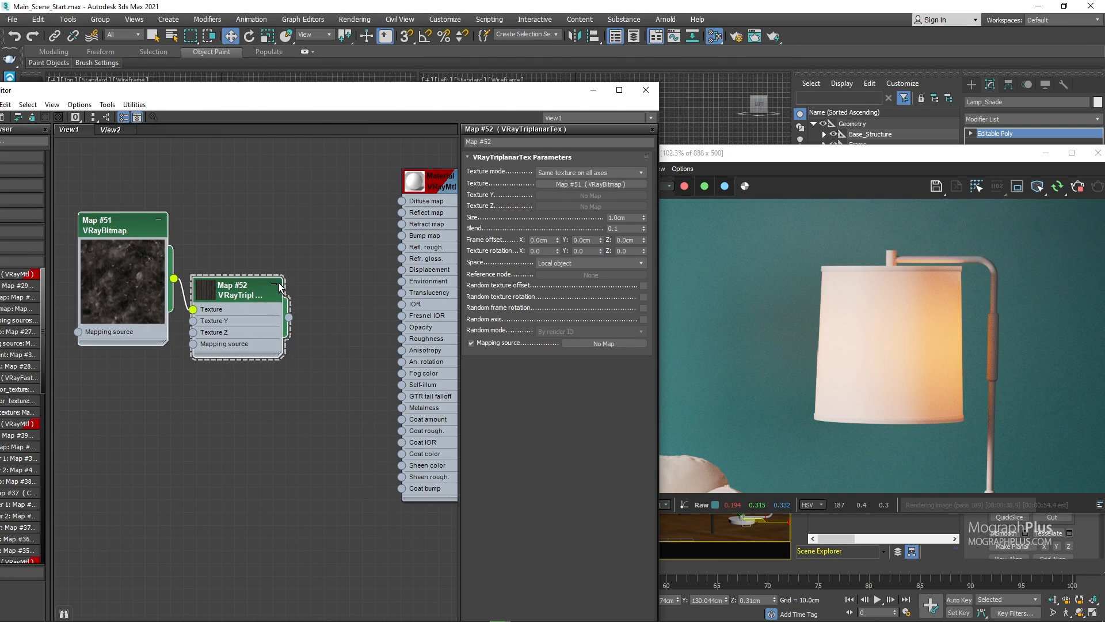
pyautogui.moveTo(228, 292); pyautogui.dragTo(231, 245)
pyautogui.doubleClick(201, 288)
pyautogui.moveTo(128, 242); pyautogui.dragTo(120, 350)
pyautogui.hotkey('ctrl', 'z')
pyautogui.click(136, 320)
pyautogui.moveTo(280, 315); pyautogui.dragTo(221, 305, button='middle')
pyautogui.moveTo(155, 307); pyautogui.dragTo(92, 305)
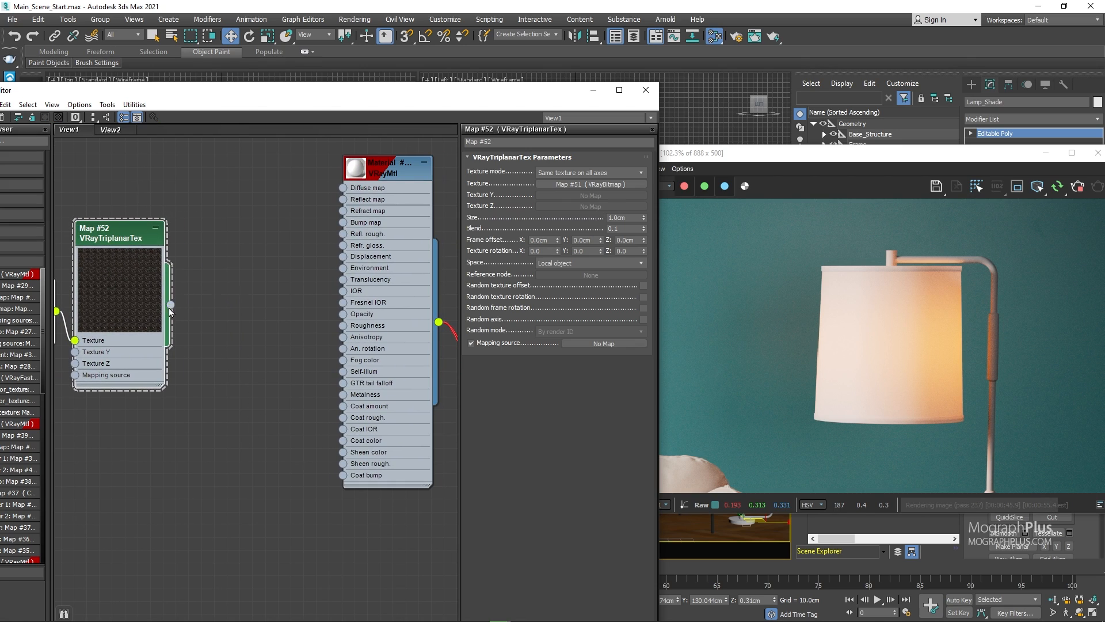
# Add an Output map fed by the triplanar texture and connect it to the VRayMtl's reflection roughness input
pyautogui.moveTo(170, 305); pyautogui.dragTo(220, 327)
pyautogui.moveTo(250, 349)
pyautogui.moveTo(351, 359)
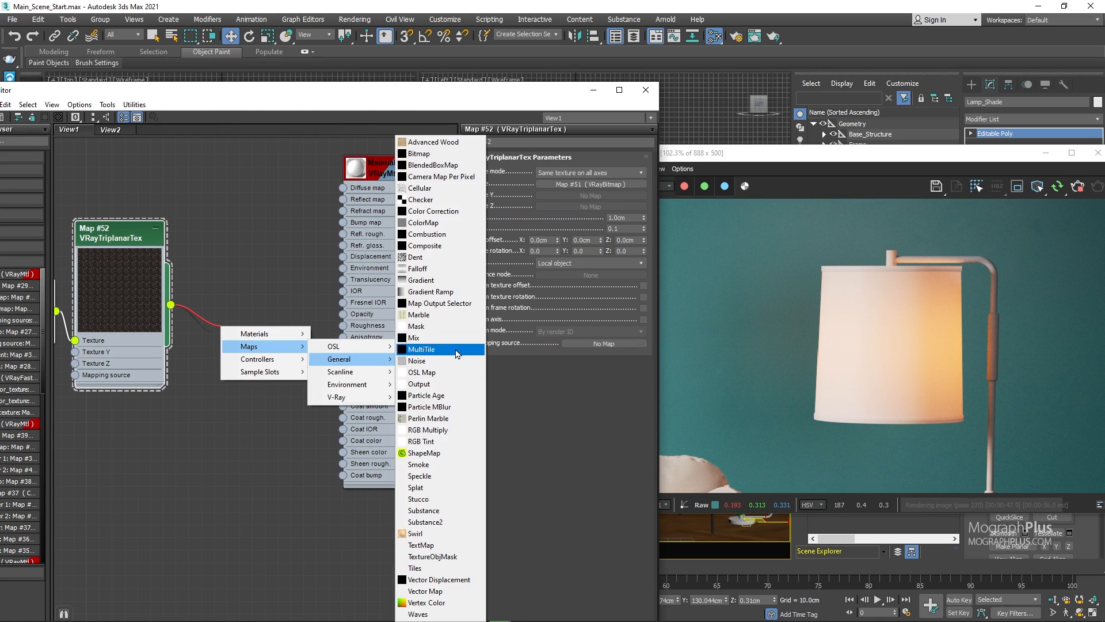
pyautogui.click(440, 384)
pyautogui.doubleClick(187, 317)
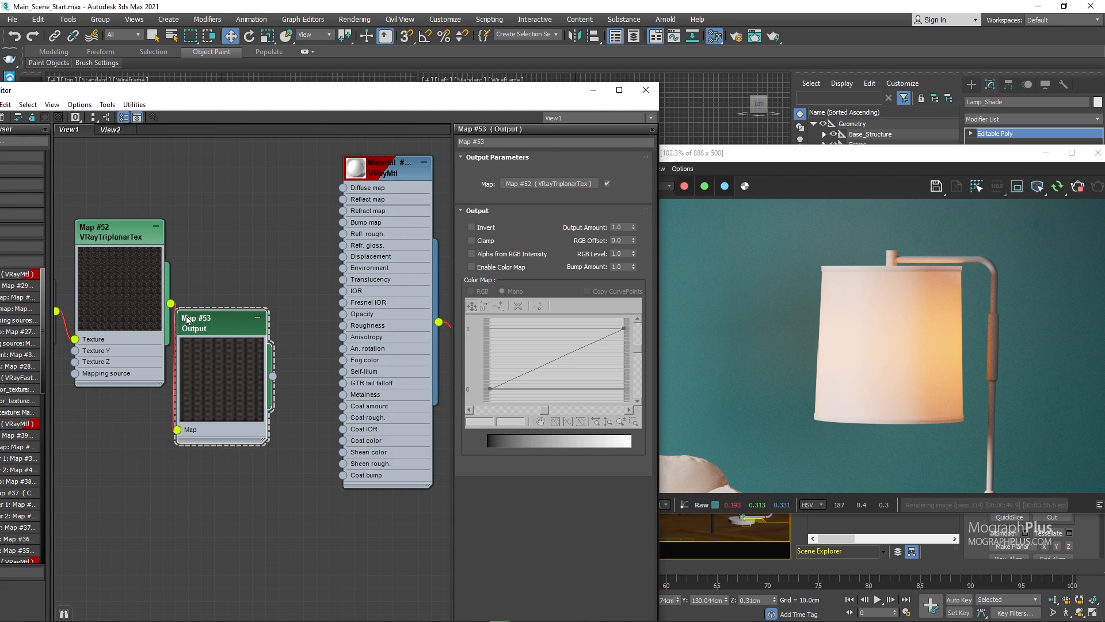
pyautogui.moveTo(237, 341); pyautogui.dragTo(251, 279)
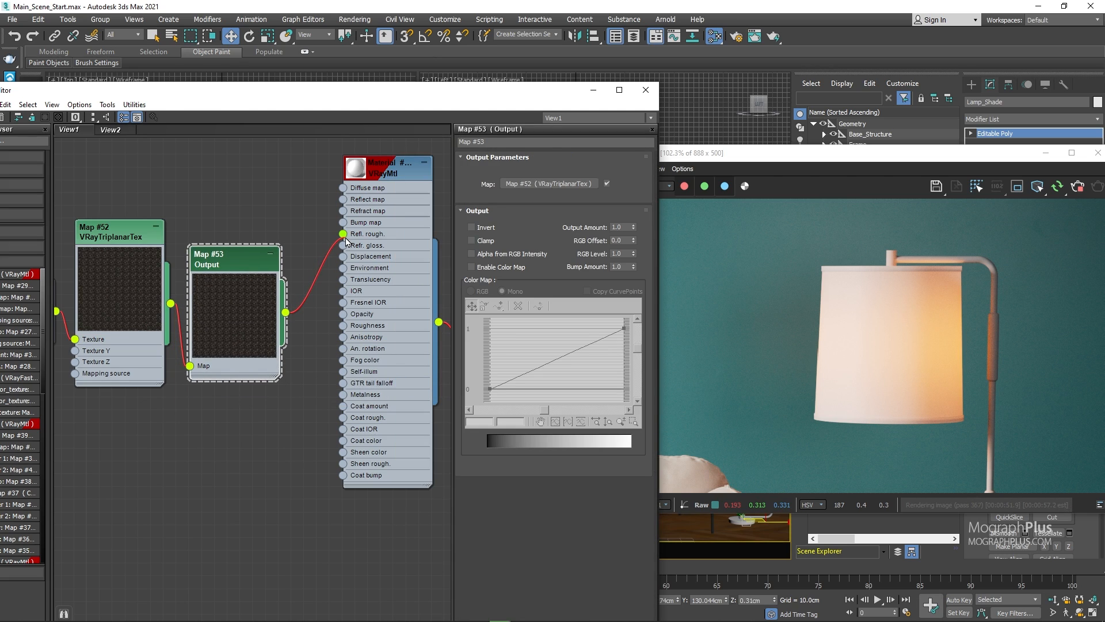
# Set the VRayTriplanarTex size to 50 cm and isolate the texture on the lamp shade in the render with debug shading
pyautogui.moveTo(197, 189); pyautogui.dragTo(227, 192, button='middle')
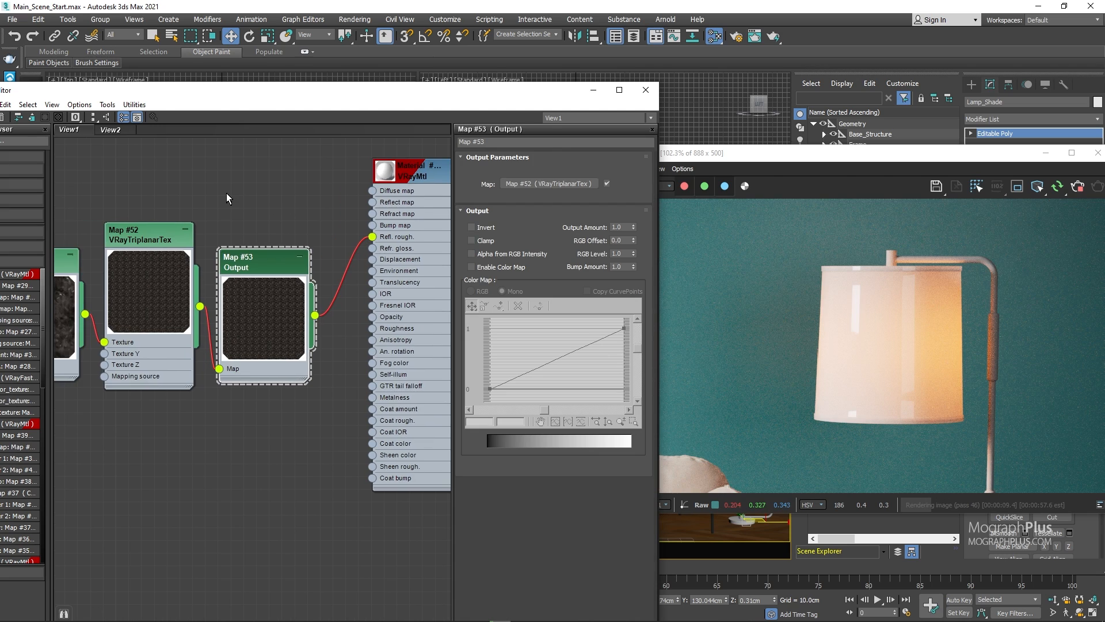
pyautogui.doubleClick(144, 237)
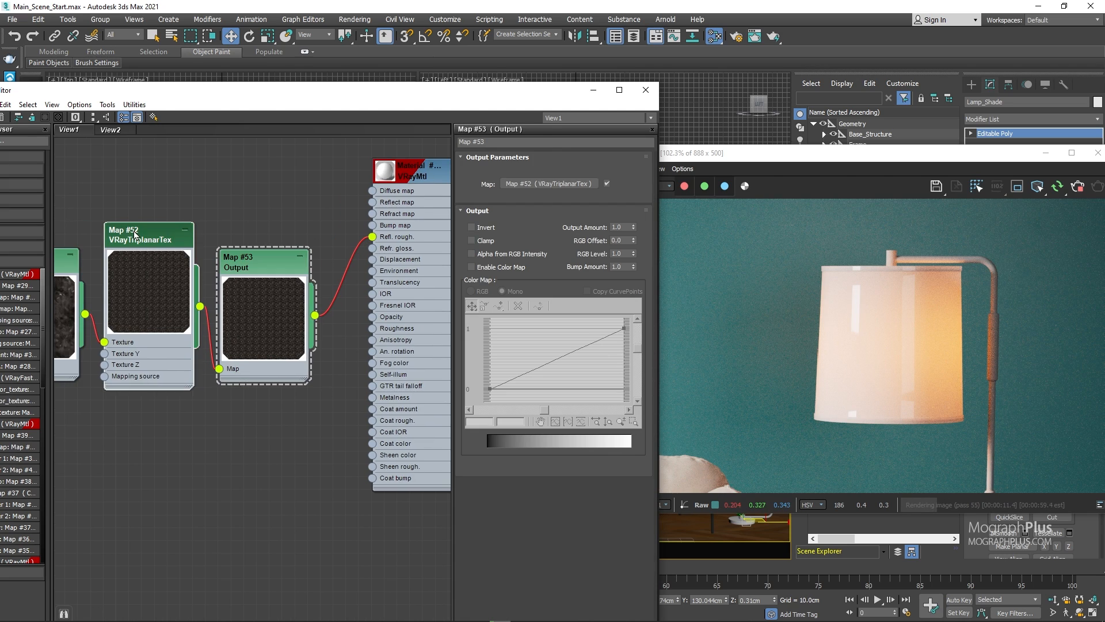
pyautogui.doubleClick(625, 218)
pyautogui.write('5')
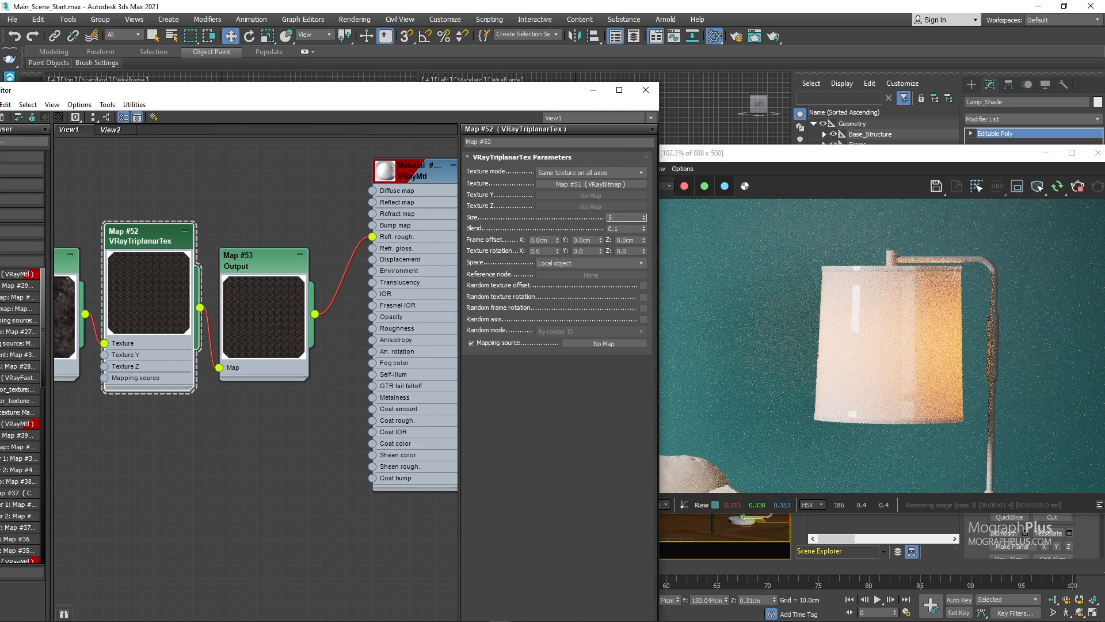
pyautogui.write('0')
pyautogui.press('Return')
pyautogui.click(1036, 189)
pyautogui.click(1037, 189)
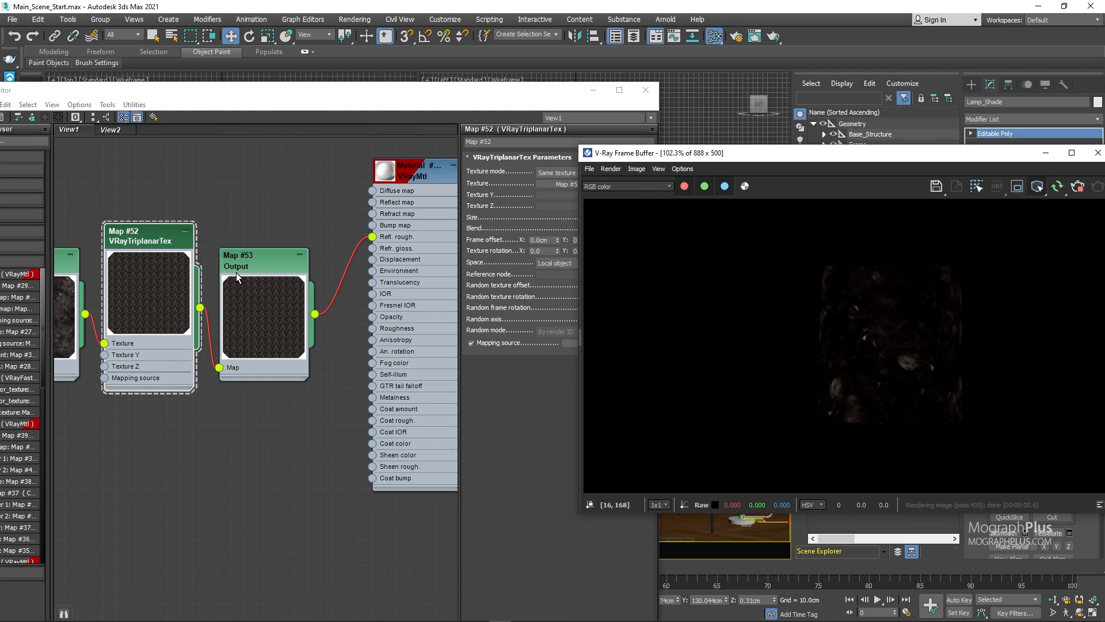
# Set the triplanar texture's X frame offset to 10 cm
pyautogui.click(533, 251)
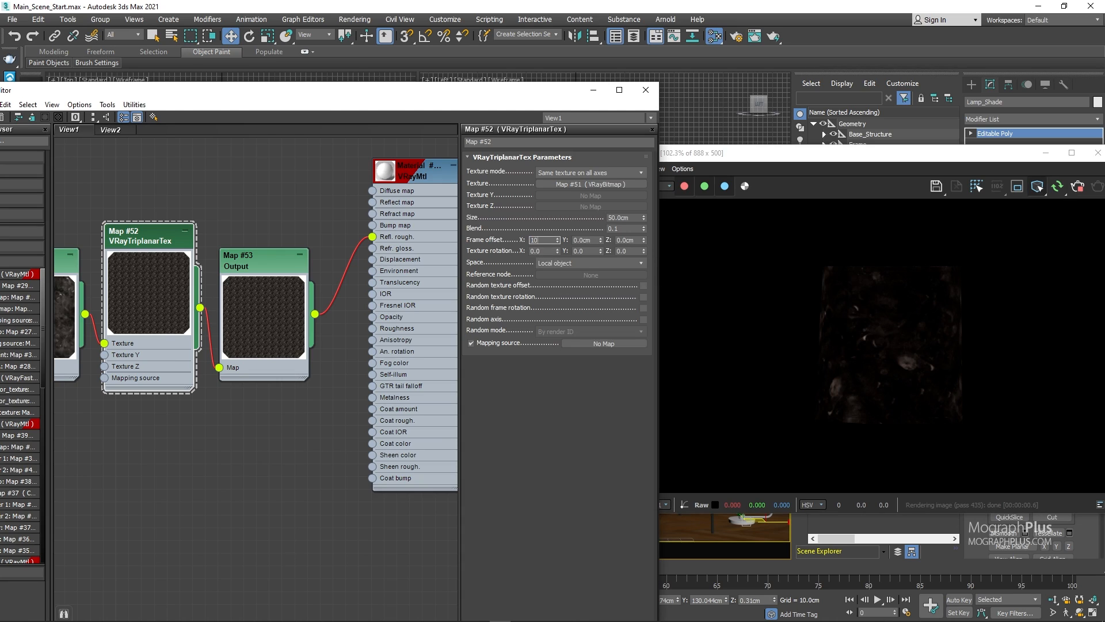
pyautogui.write('10')
pyautogui.press('Return')
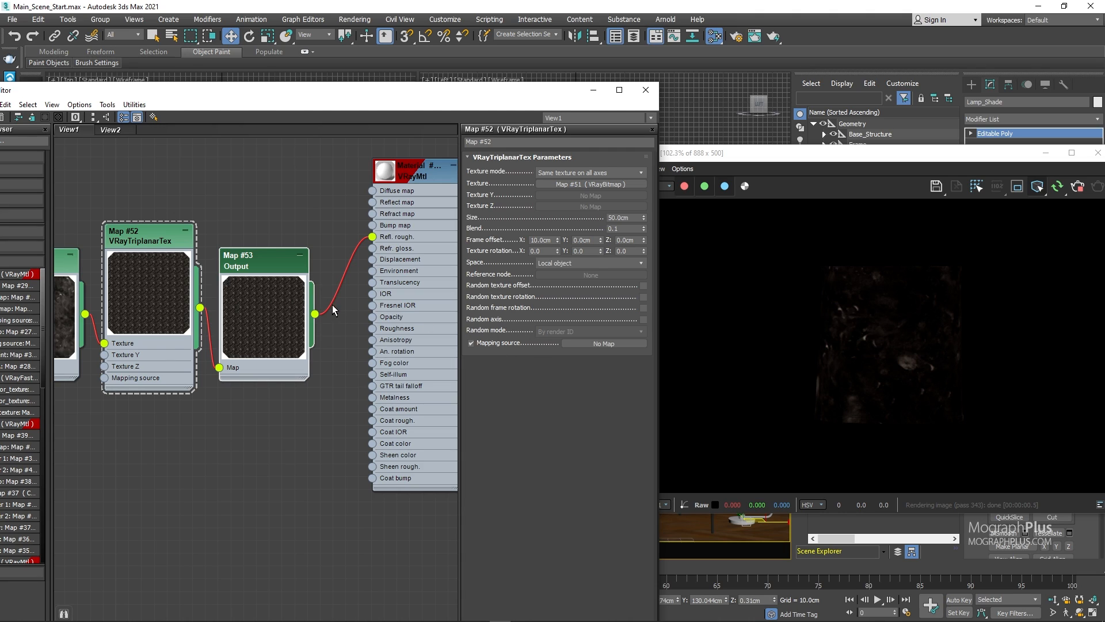
# Enable the Output map's color map, set the curve's start point to 0.2, and return the render to full shading
pyautogui.doubleClick(279, 262)
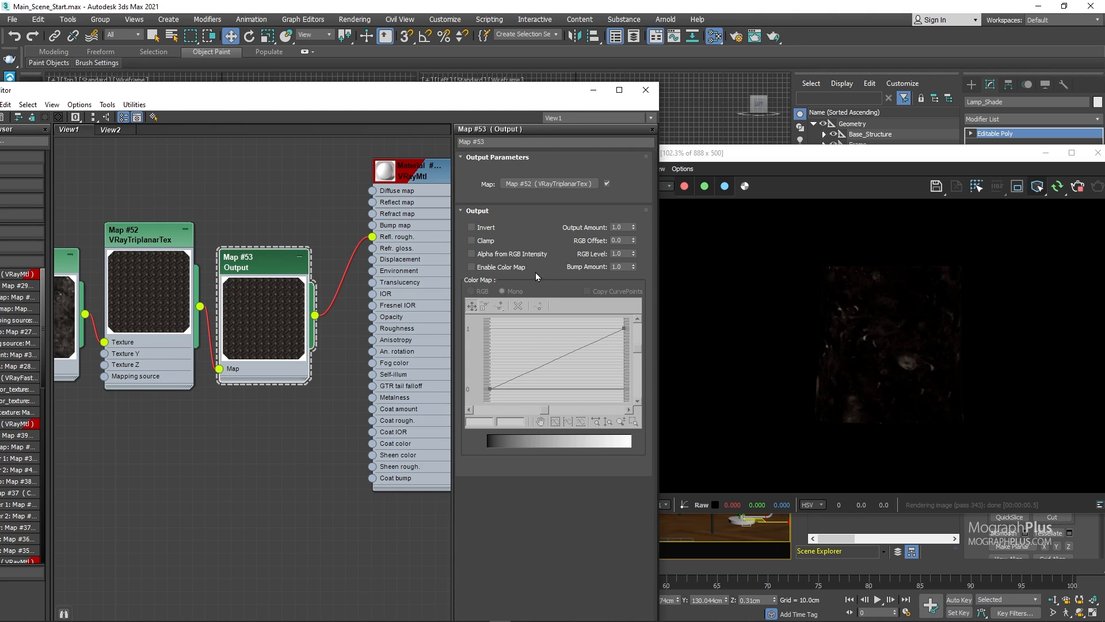
pyautogui.click(473, 267)
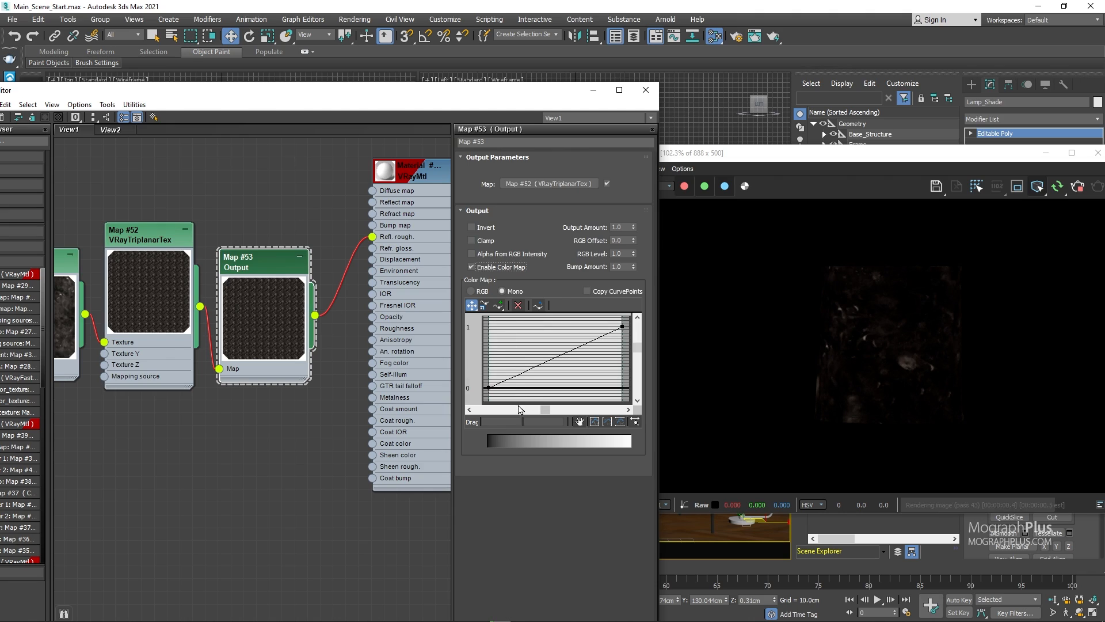
pyautogui.click(547, 424)
pyautogui.write('0.')
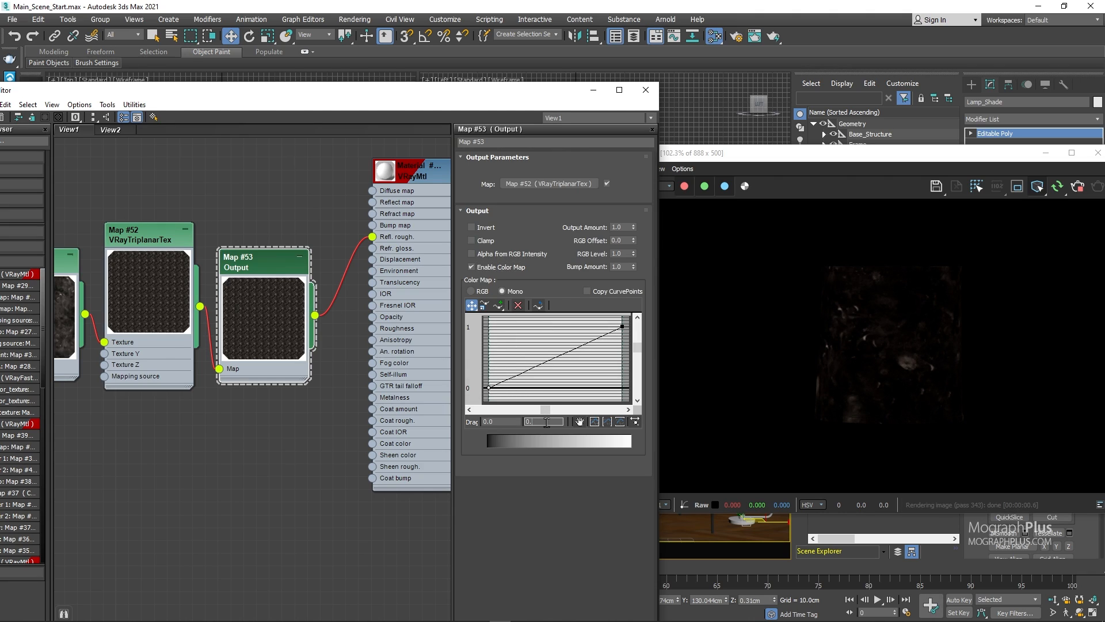
pyautogui.write('2')
pyautogui.press('Return')
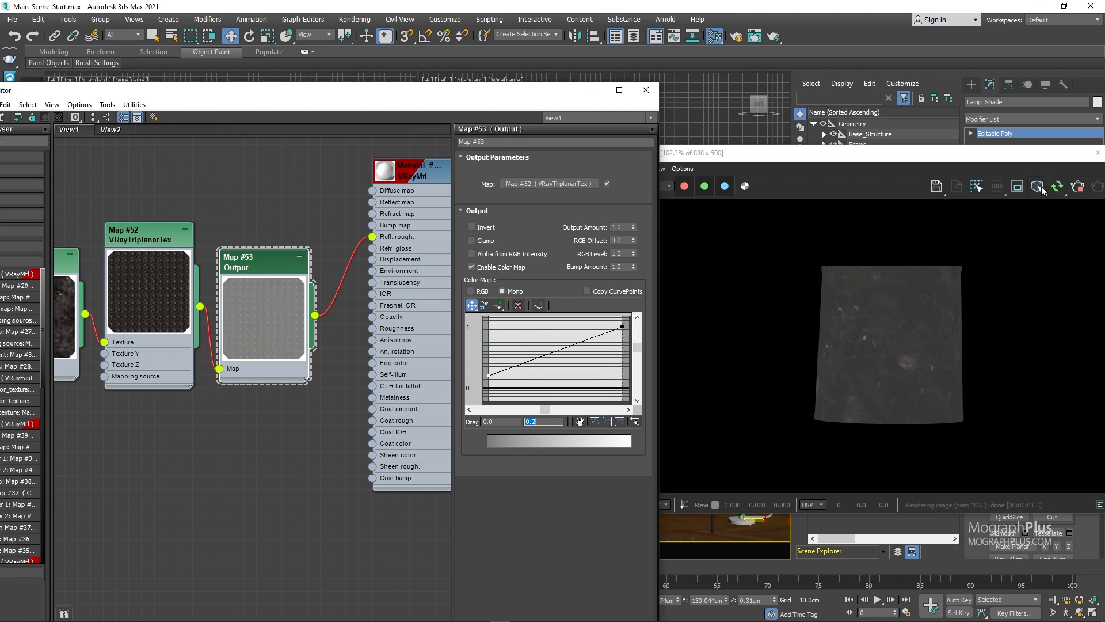
pyautogui.click(1039, 187)
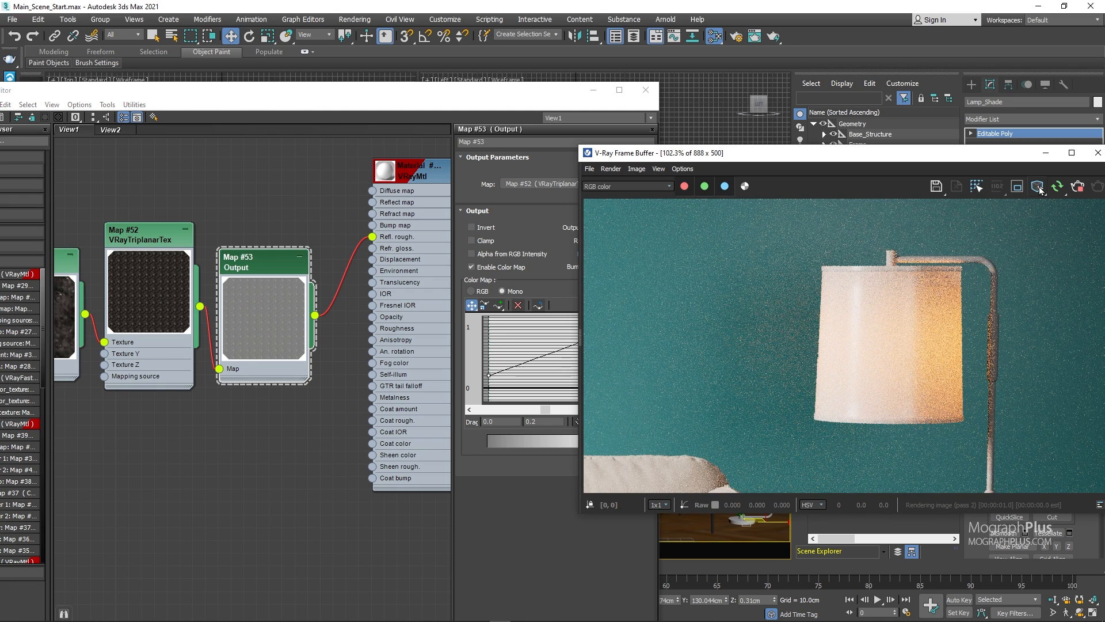
# Test the color map curve's start point at 0 in the render and restore it to 0.2
pyautogui.moveTo(516, 354); pyautogui.dragTo(471, 401)
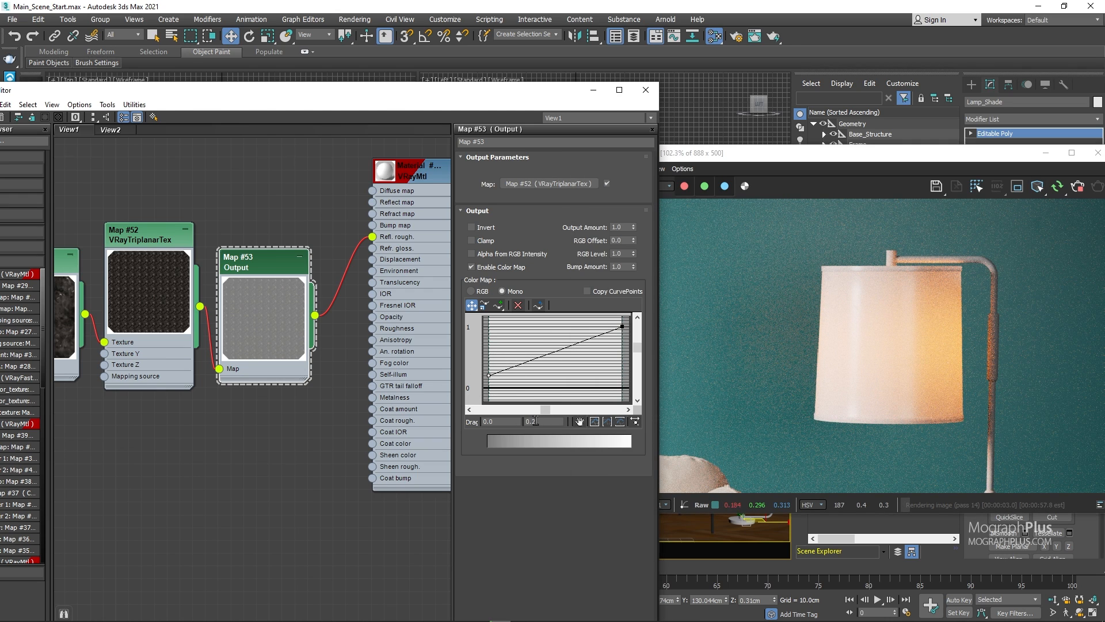
pyautogui.write('0')
pyautogui.press('Return')
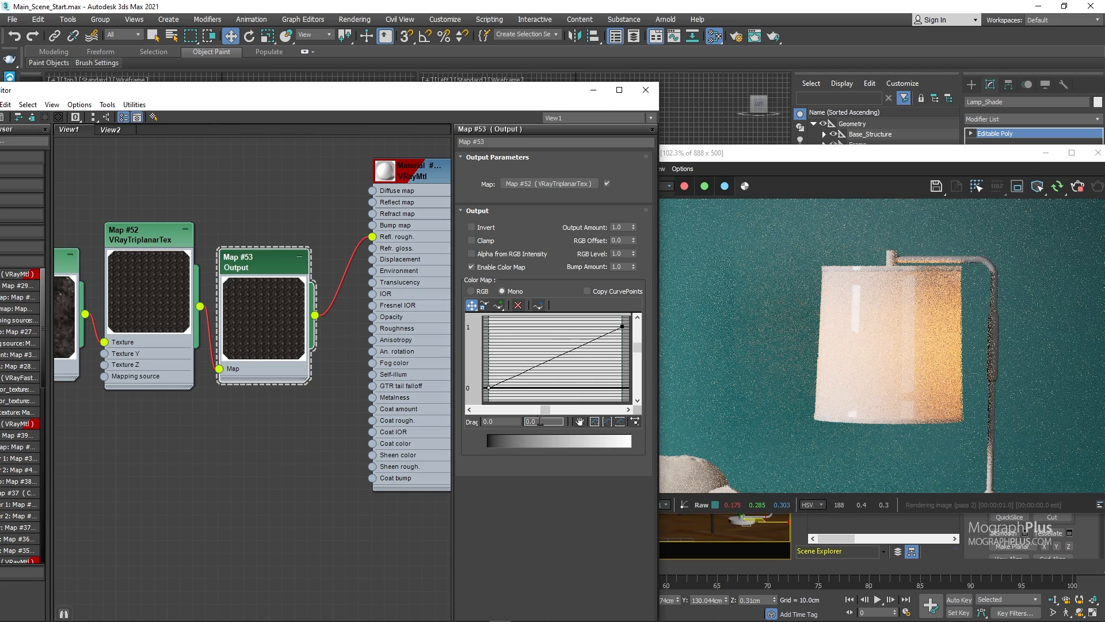
pyautogui.press('Return')
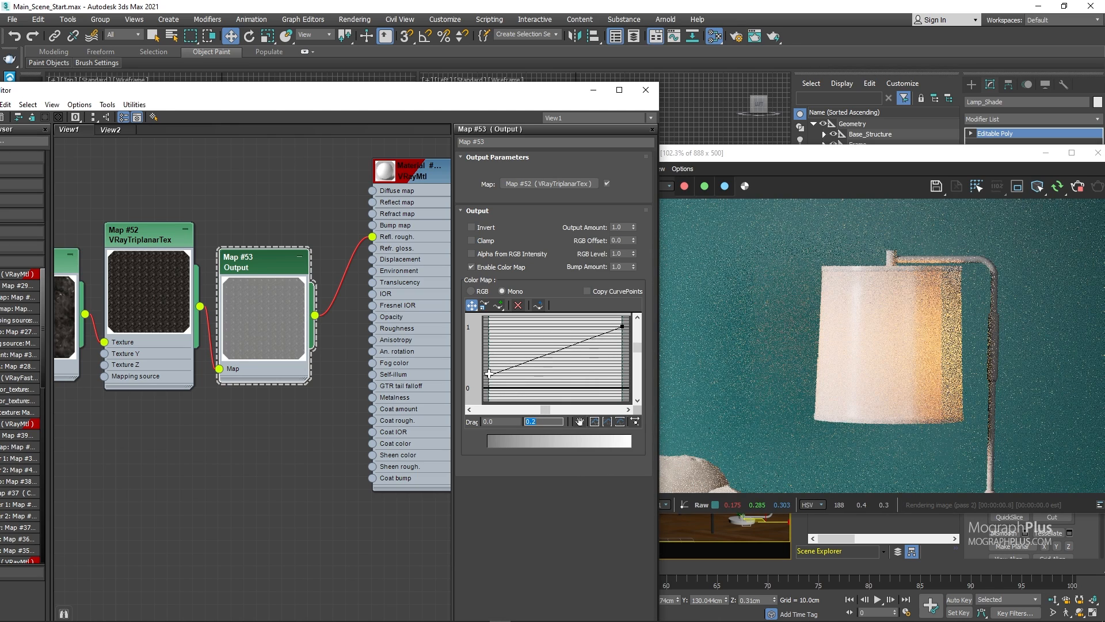
# Convert both end points of the color map curve to Bezier and adjust their handles to bow the curve upward
pyautogui.rightClick(490, 375)
pyautogui.click(536, 407)
pyautogui.click(622, 327)
pyautogui.rightClick(622, 327)
pyautogui.click(661, 359)
pyautogui.click(489, 375)
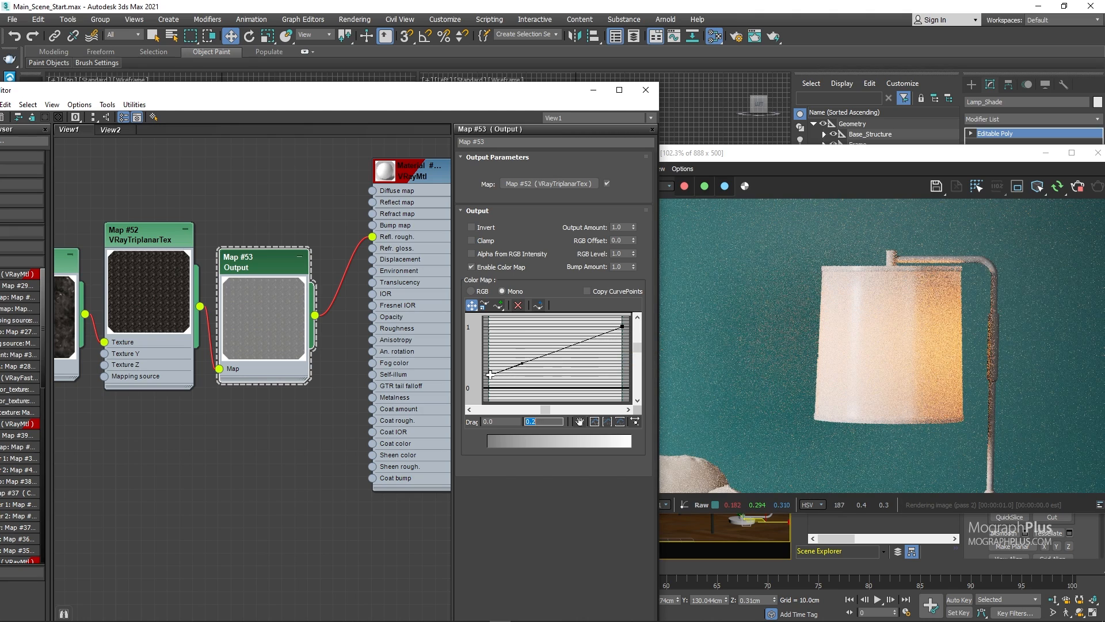
pyautogui.moveTo(524, 366); pyautogui.dragTo(504, 347)
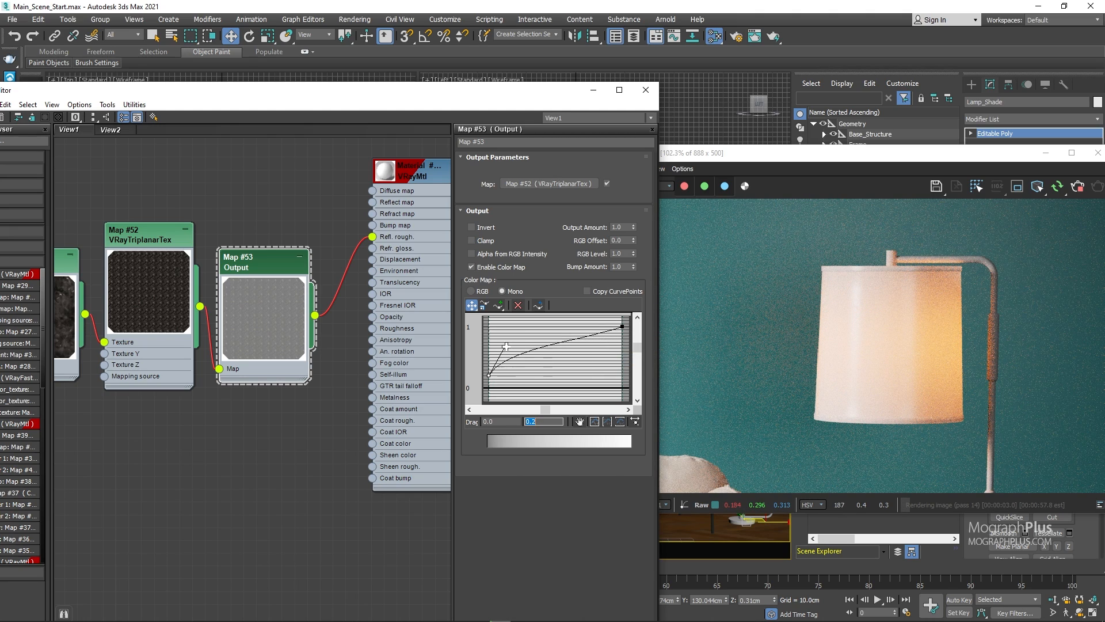
pyautogui.click(620, 326)
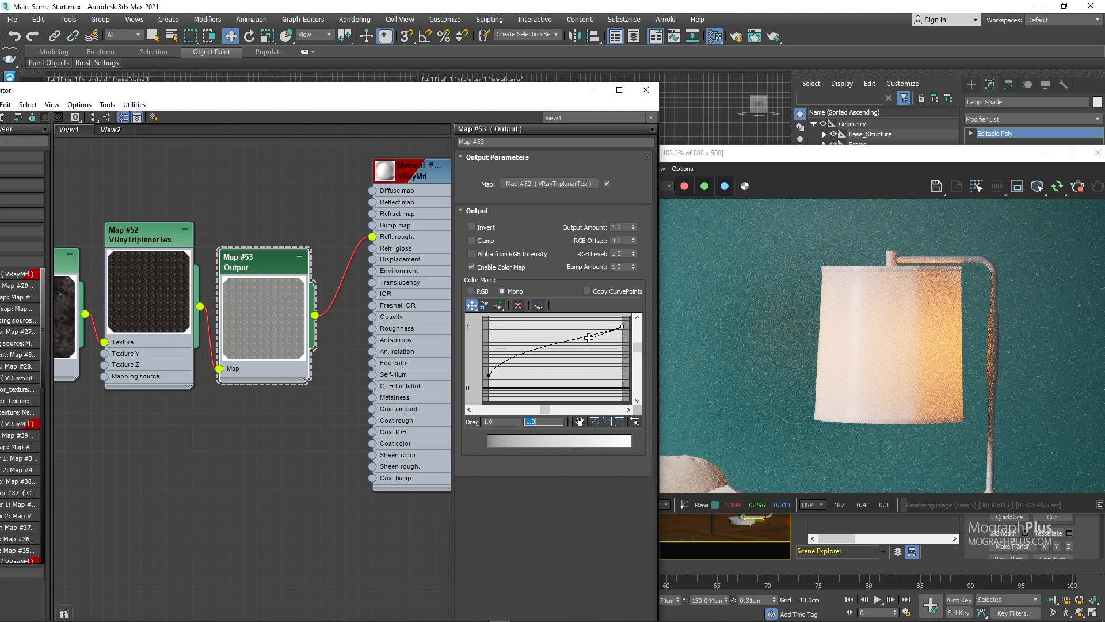
pyautogui.moveTo(589, 338); pyautogui.dragTo(570, 328)
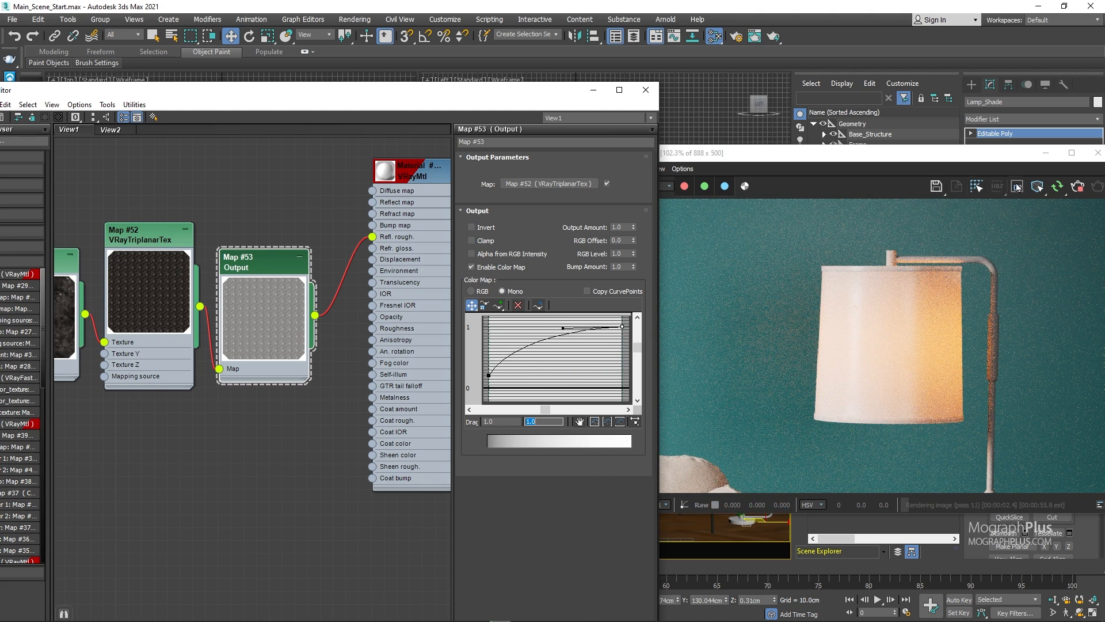
# Inspect the adjusted roughness texture on the lamp shade with debug shading and return to the full render
pyautogui.click(1037, 187)
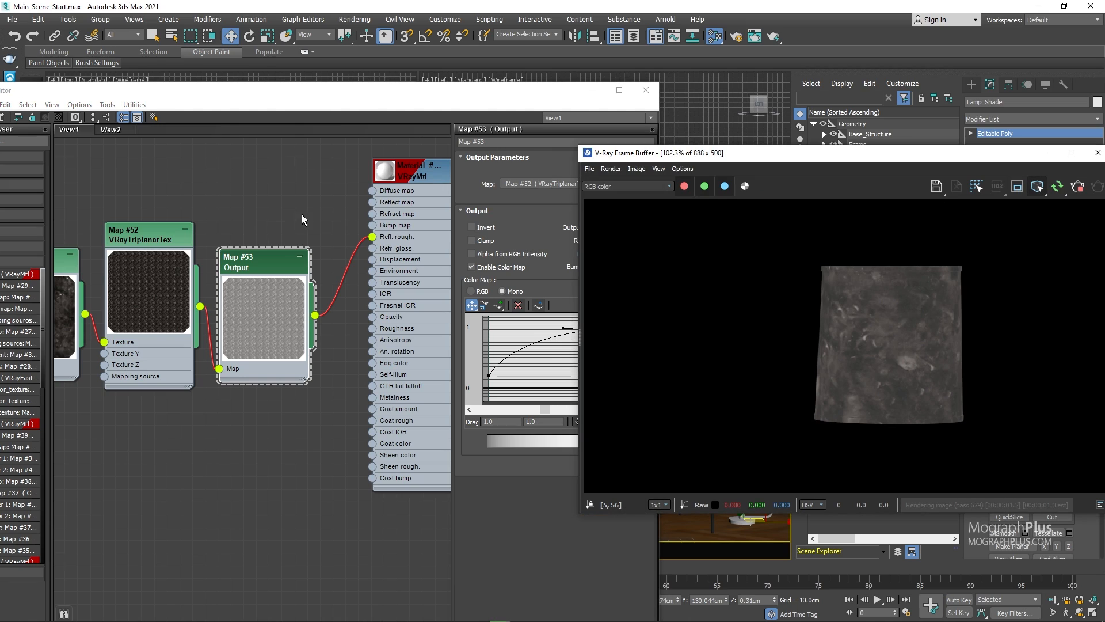
pyautogui.doubleClick(161, 237)
pyautogui.doubleClick(243, 265)
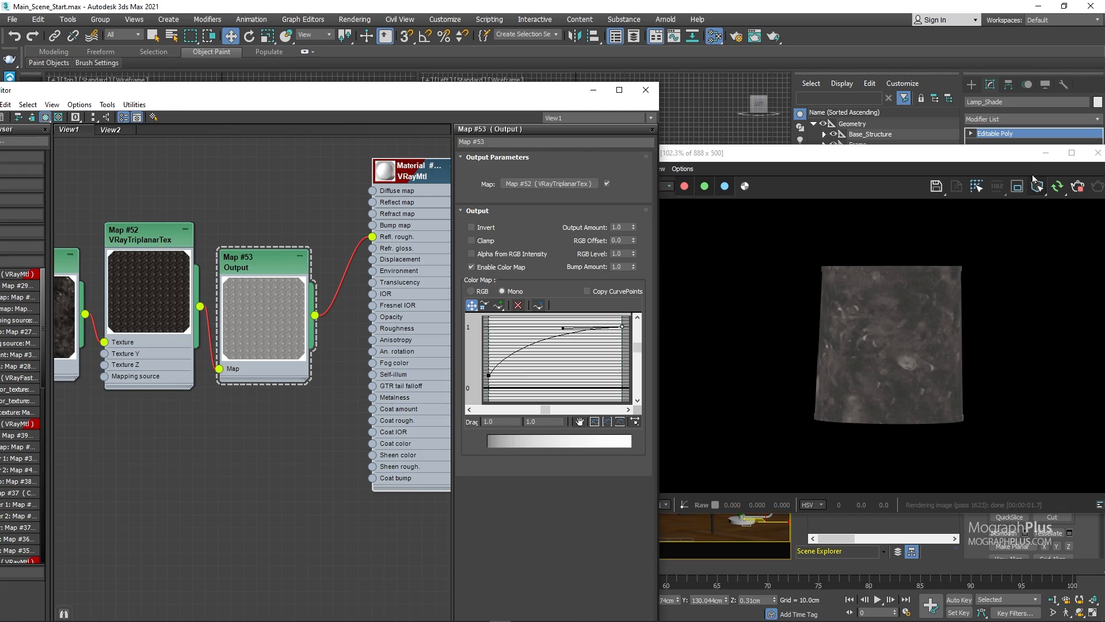
pyautogui.click(1037, 185)
# Select the Lamp_Stand object, create a new VRayMtl below the shade's nodes and assign it to the stand
pyautogui.moveTo(806, 153); pyautogui.dragTo(774, 134)
pyautogui.click(887, 191)
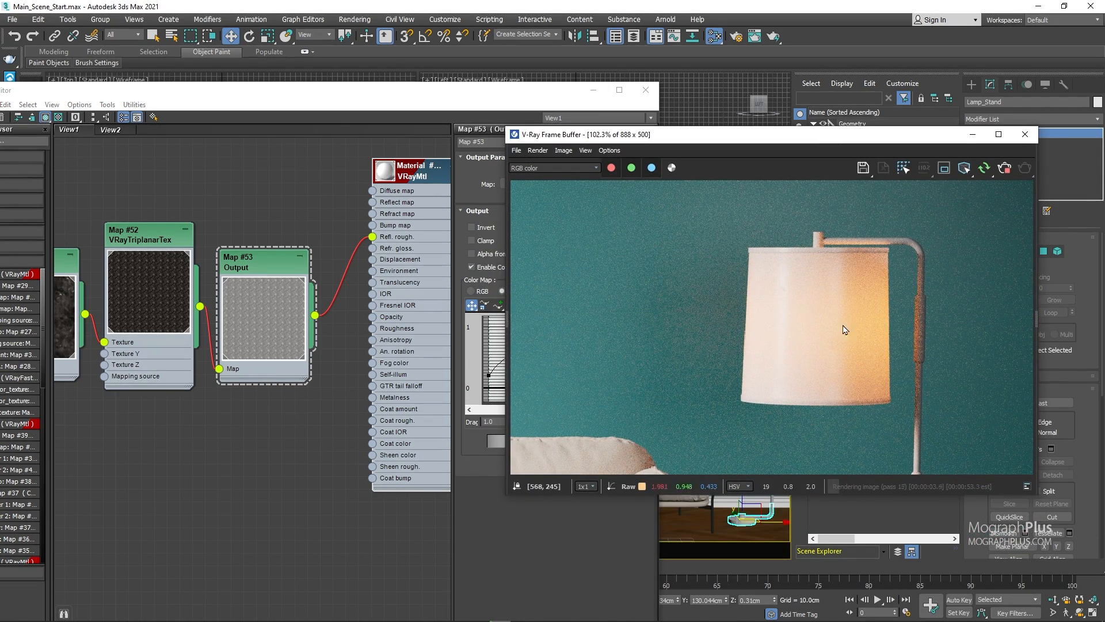
pyautogui.moveTo(202, 443); pyautogui.dragTo(111, 279, button='middle')
pyautogui.rightClick(303, 359)
pyautogui.moveTo(345, 364)
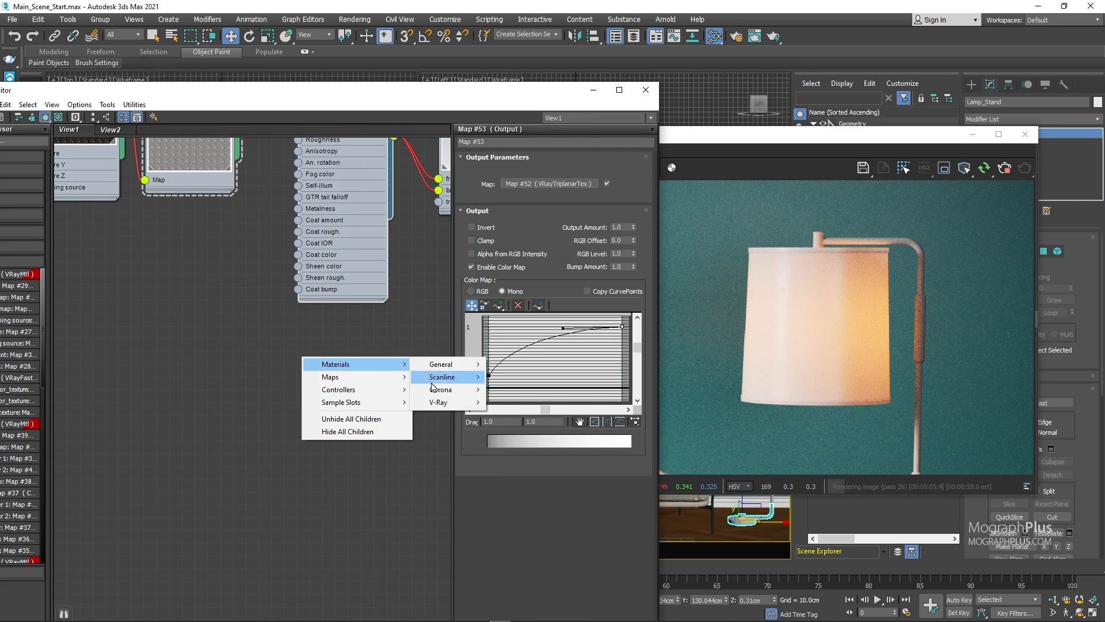
pyautogui.moveTo(458, 403)
pyautogui.click(529, 265)
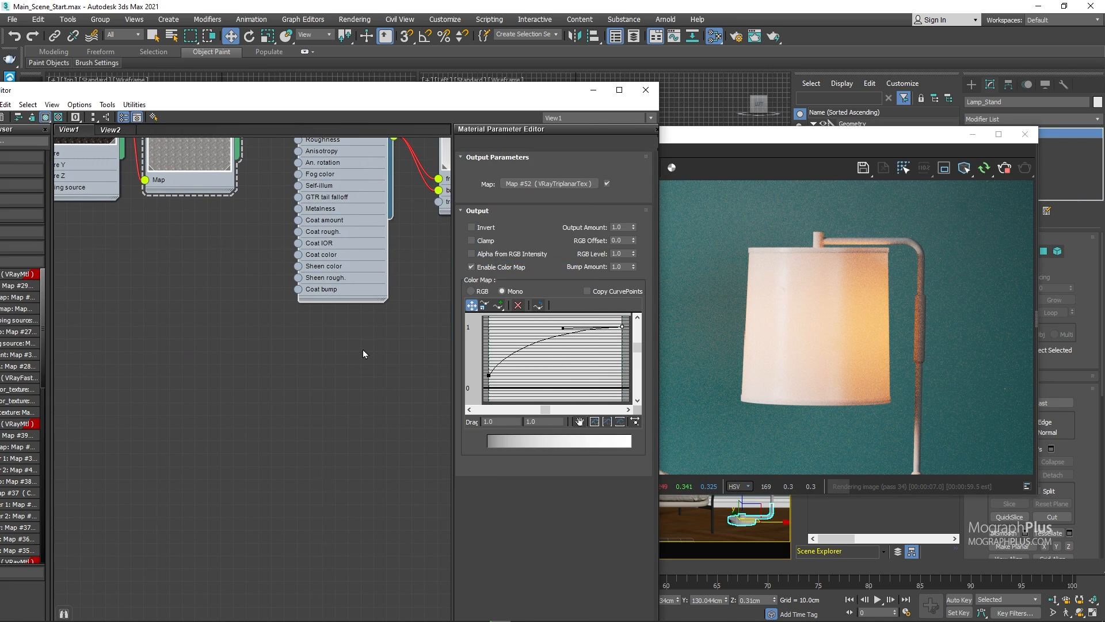
pyautogui.rightClick(320, 362)
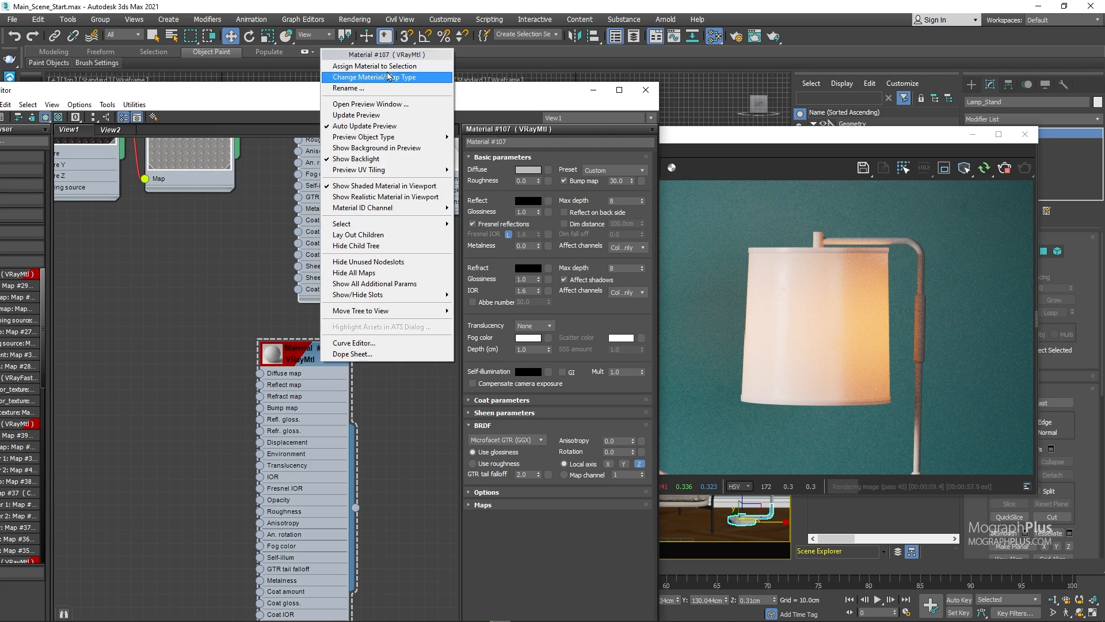
pyautogui.click(388, 67)
# Reposition the new material's node, switch its BRDF to use roughness and set its metalness to 1.0
pyautogui.moveTo(348, 396); pyautogui.dragTo(254, 276, button='middle')
pyautogui.moveTo(231, 292); pyautogui.dragTo(405, 322)
pyautogui.moveTo(405, 322)
pyautogui.mouseDown(button='middle')
pyautogui.moveTo(383, 301)
pyautogui.moveTo(394, 308)
pyautogui.mouseUp(button='middle')
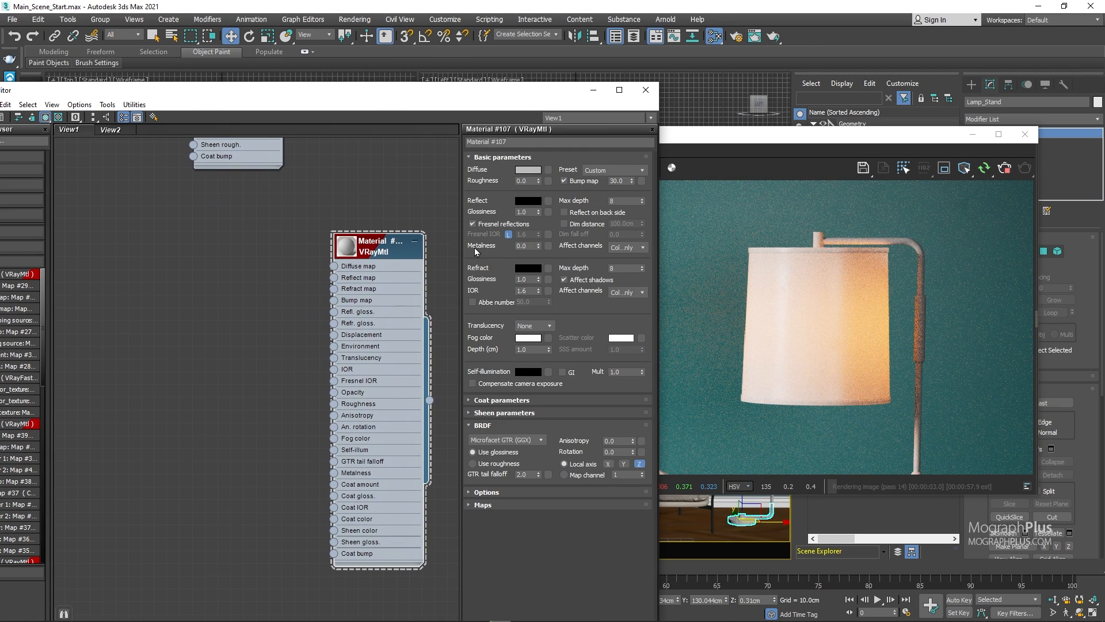
pyautogui.click(472, 463)
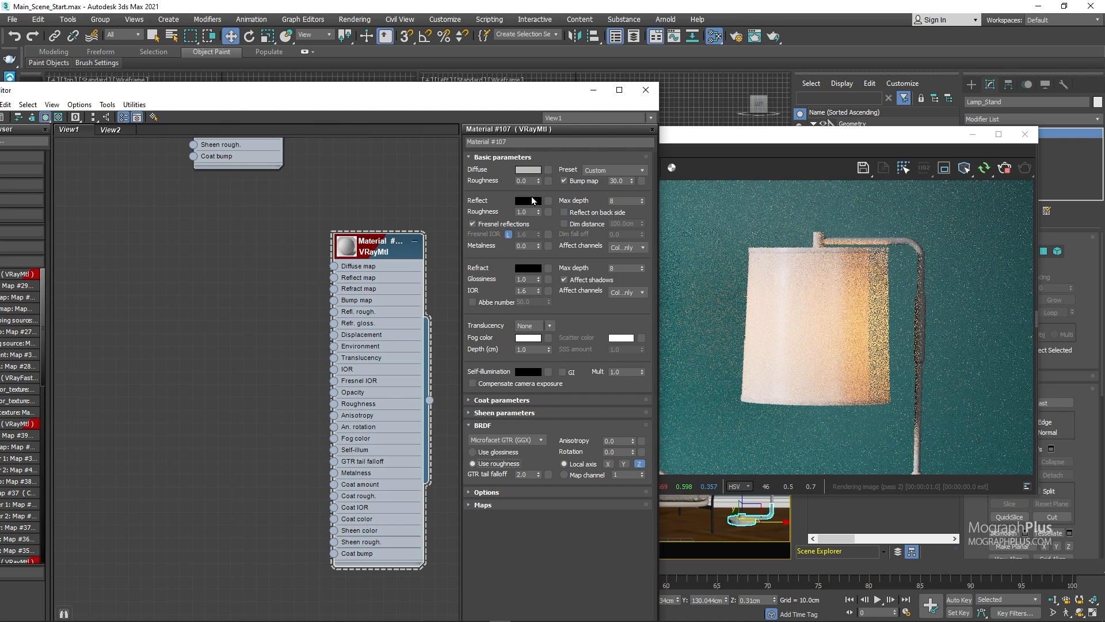
pyautogui.moveTo(528, 246); pyautogui.dragTo(483, 261)
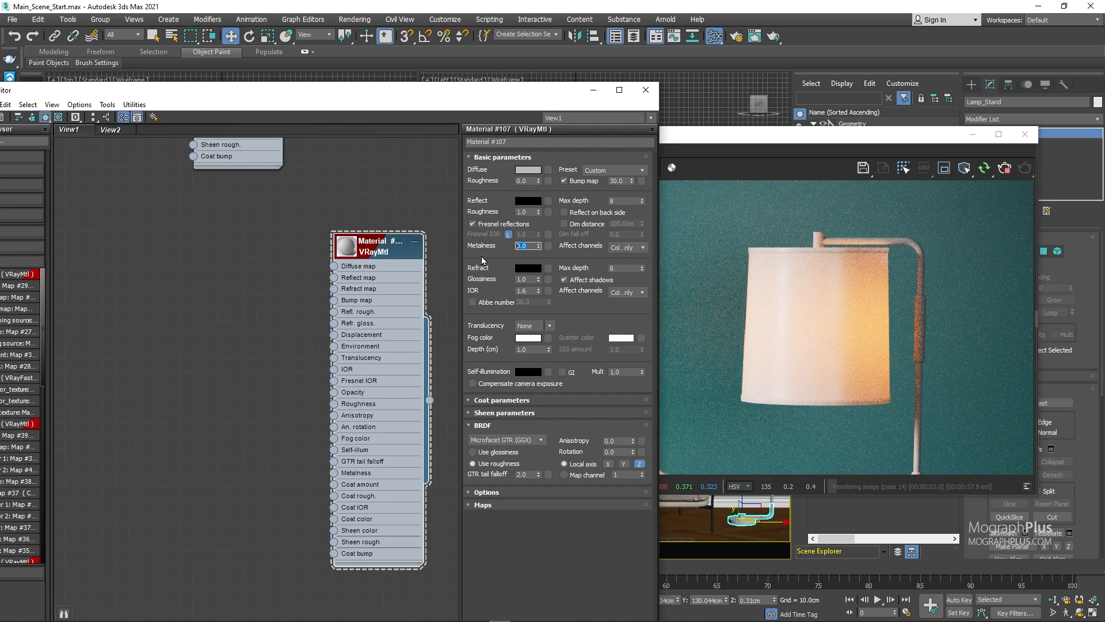
pyautogui.write('1')
pyautogui.press('Return')
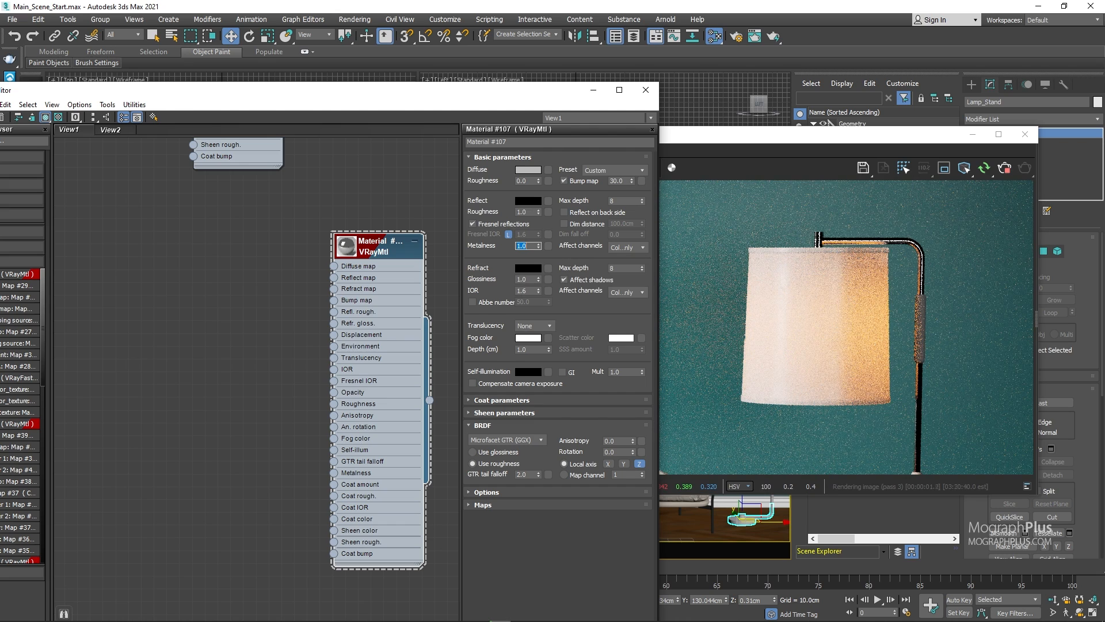
# Add a VRayColor map with sRGB primaries and connect it to the stand material's diffuse input
pyautogui.rightClick(191, 280)
pyautogui.moveTo(222, 298)
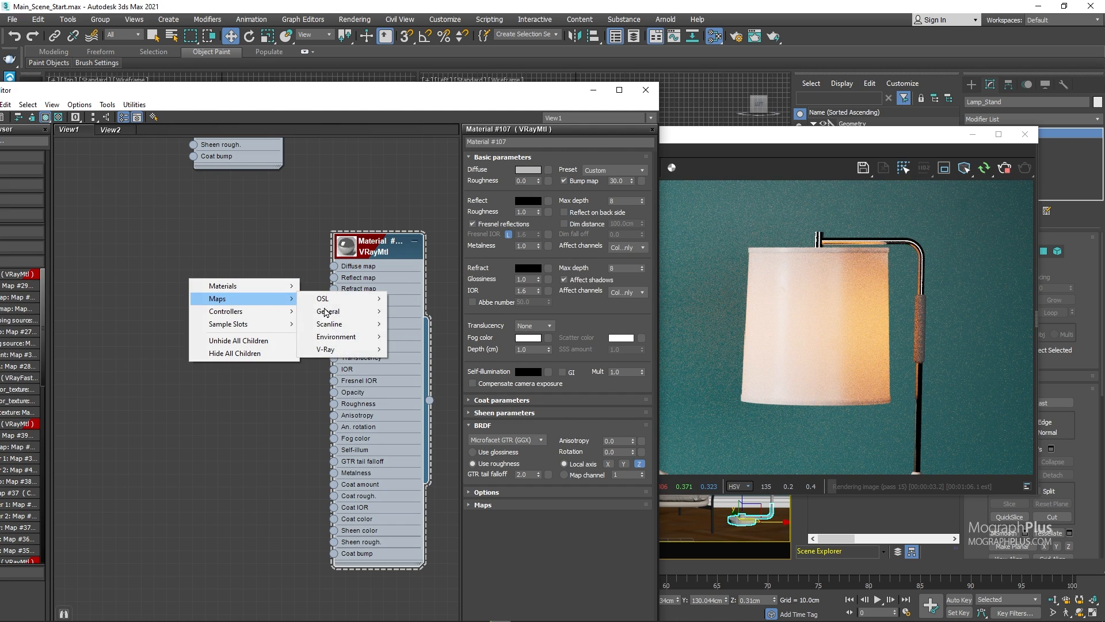
pyautogui.moveTo(325, 349)
pyautogui.click(426, 292)
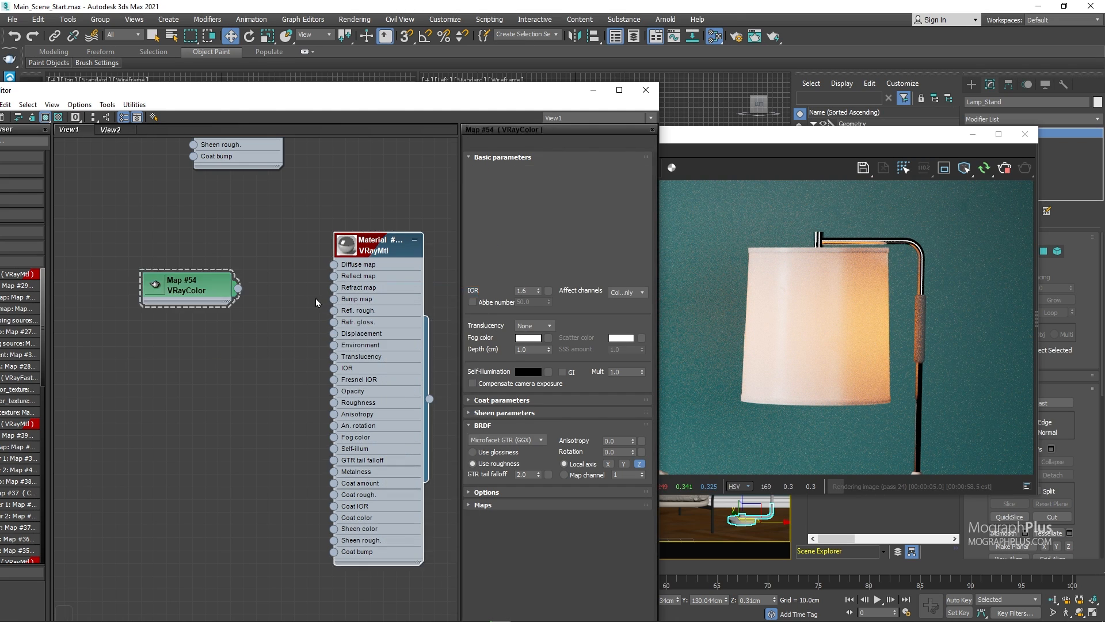
pyautogui.click(614, 275)
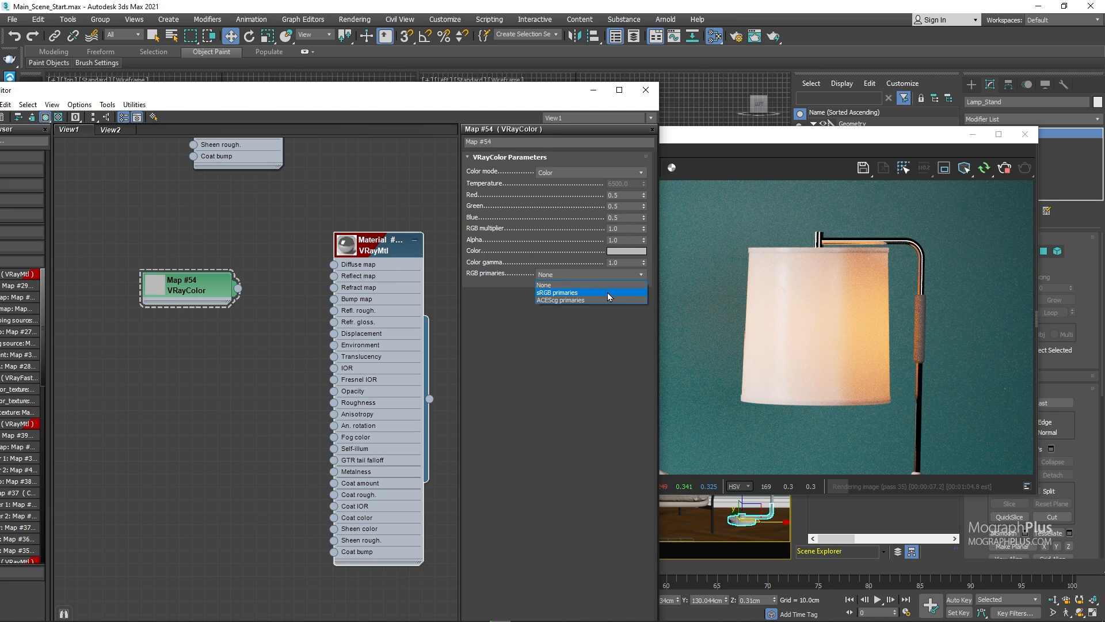
pyautogui.click(606, 289)
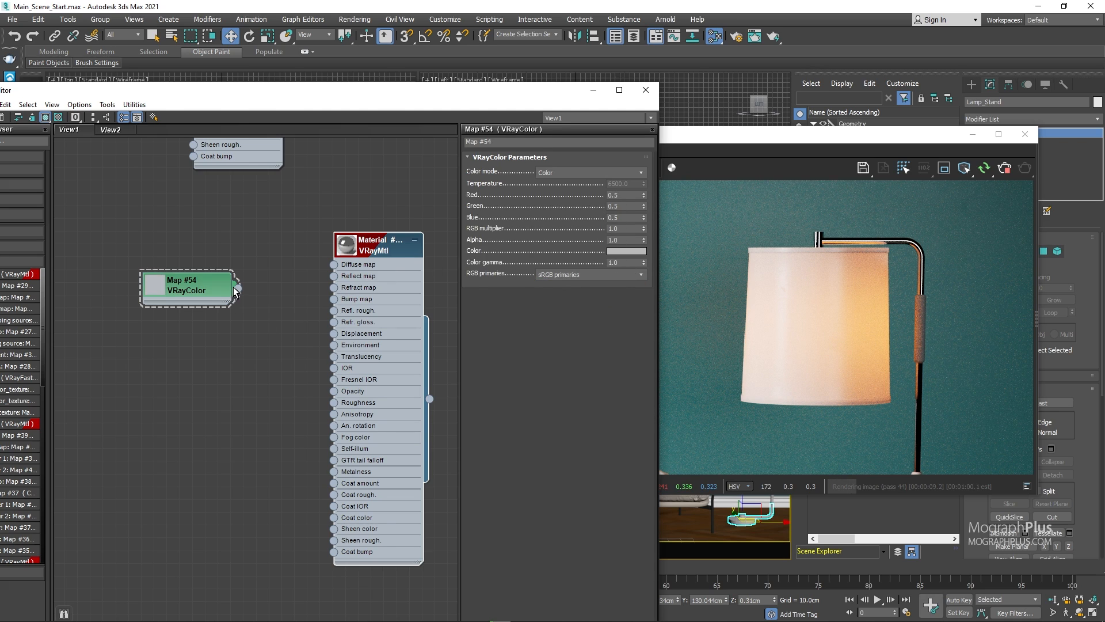
pyautogui.scroll(1, 235, 292)
pyautogui.moveTo(348, 267); pyautogui.dragTo(345, 264)
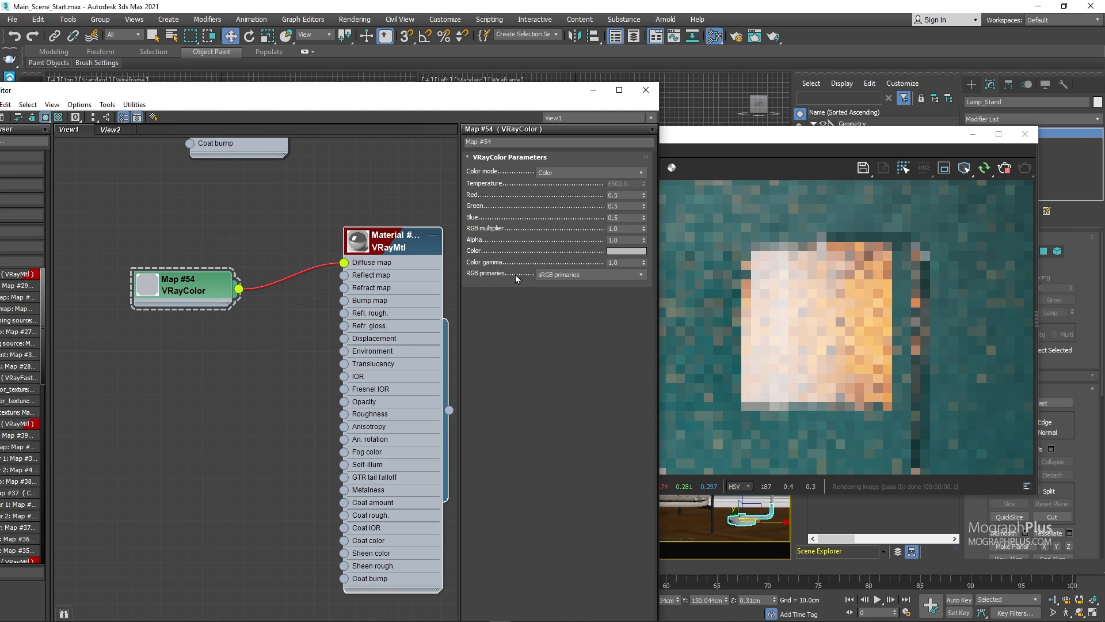
# Set the VRayColor map's color to red 175, green 160 and blue 137
pyautogui.click(619, 251)
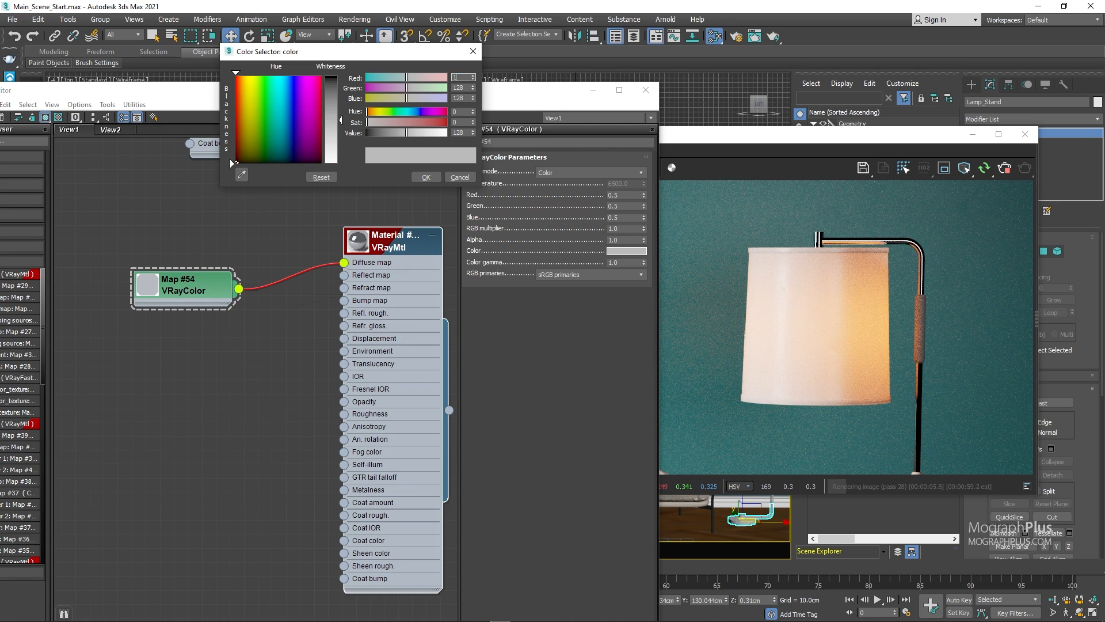
pyautogui.press('Tab')
pyautogui.write('160')
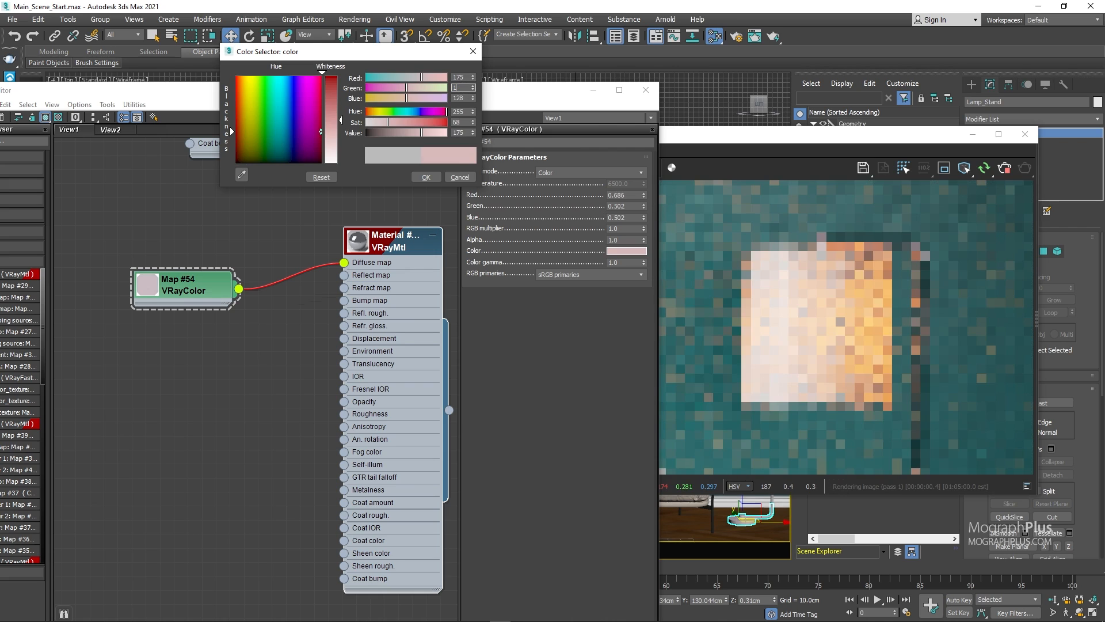
pyautogui.press('Return')
pyautogui.doubleClick(463, 98)
pyautogui.write('137')
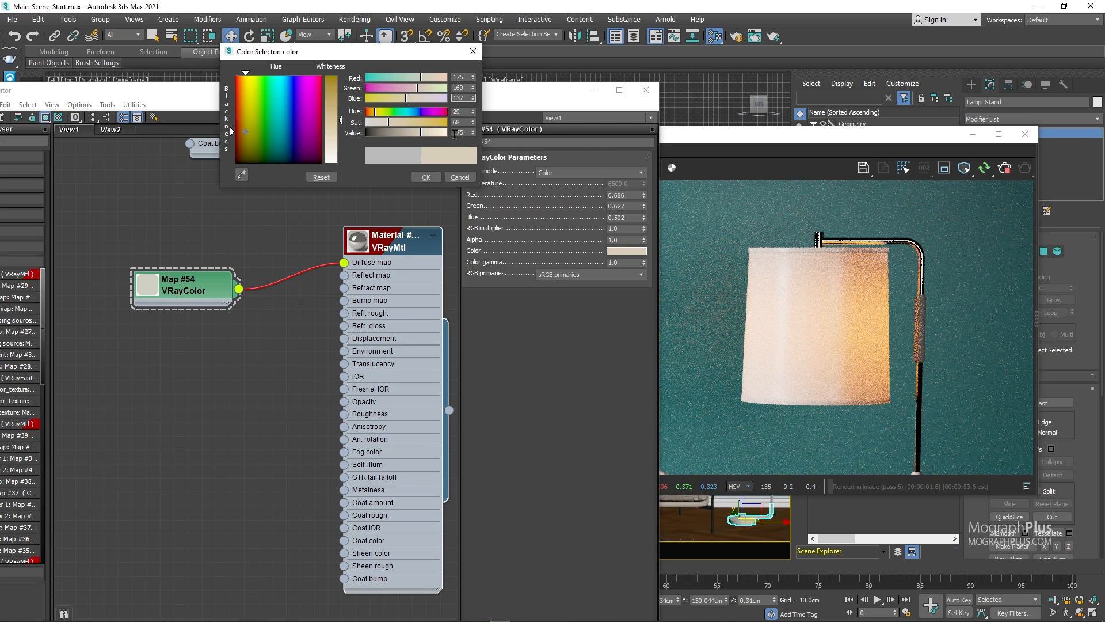
pyautogui.press('Return')
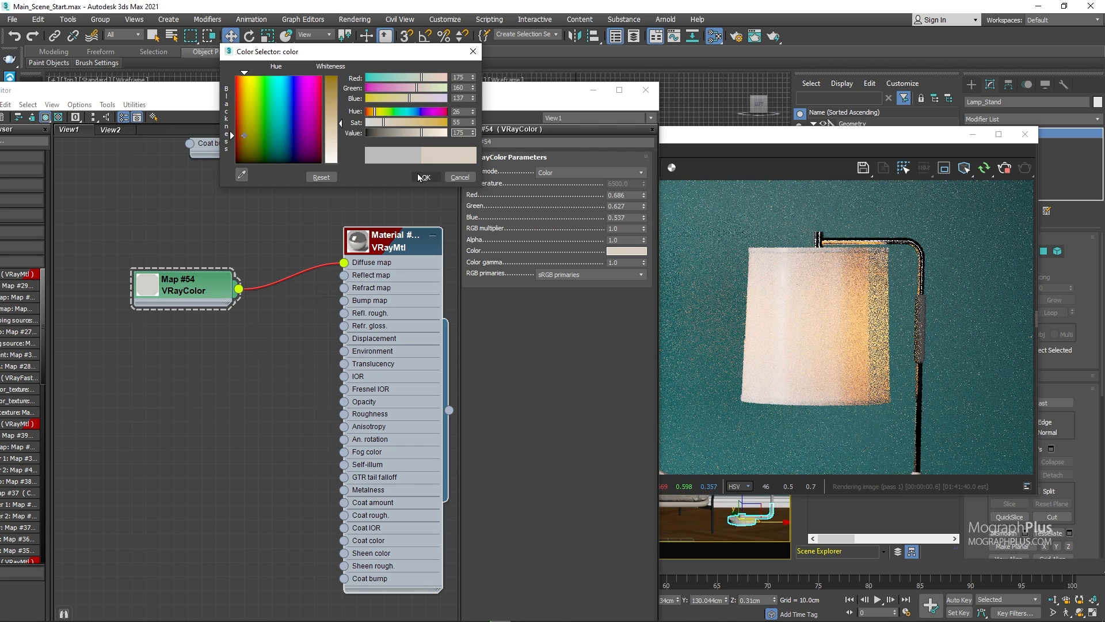
pyautogui.click(426, 177)
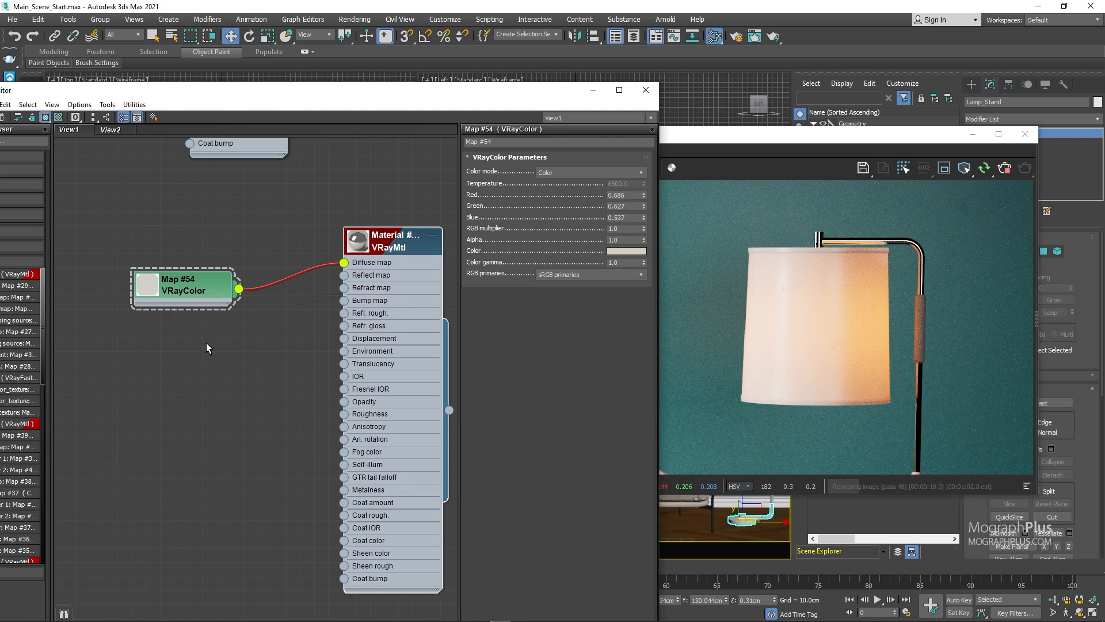
# Move the VRayColor node closer to the stand material and add a VRayBitmap map below it
pyautogui.moveTo(207, 344); pyautogui.dragTo(222, 300, button='middle')
pyautogui.moveTo(186, 264); pyautogui.dragTo(244, 236)
pyautogui.rightClick(137, 345)
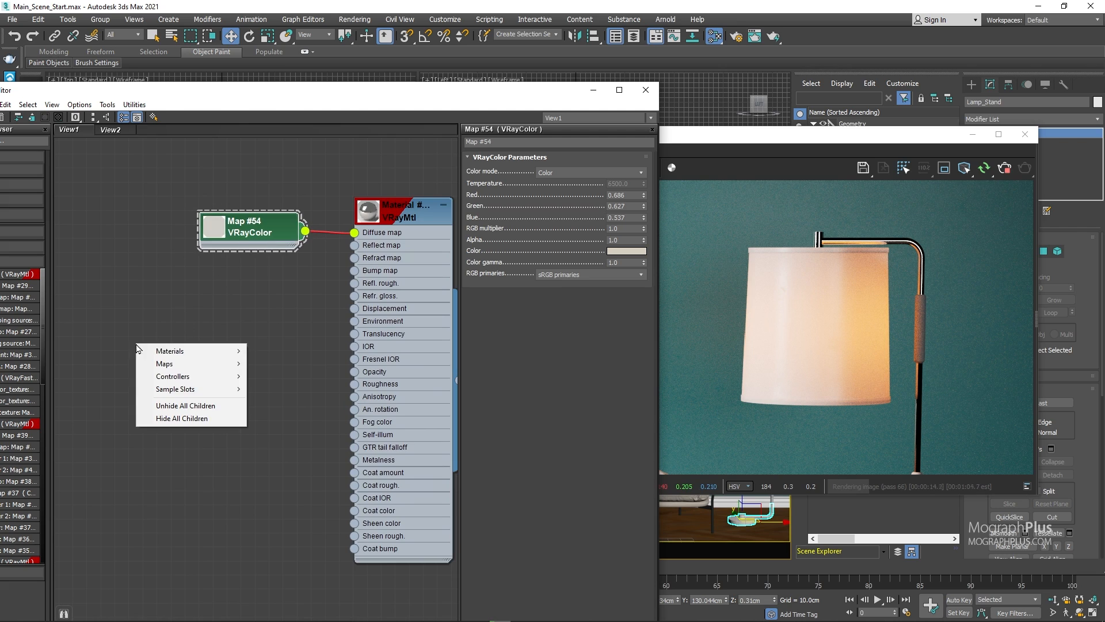
pyautogui.moveTo(176, 364)
pyautogui.moveTo(299, 414)
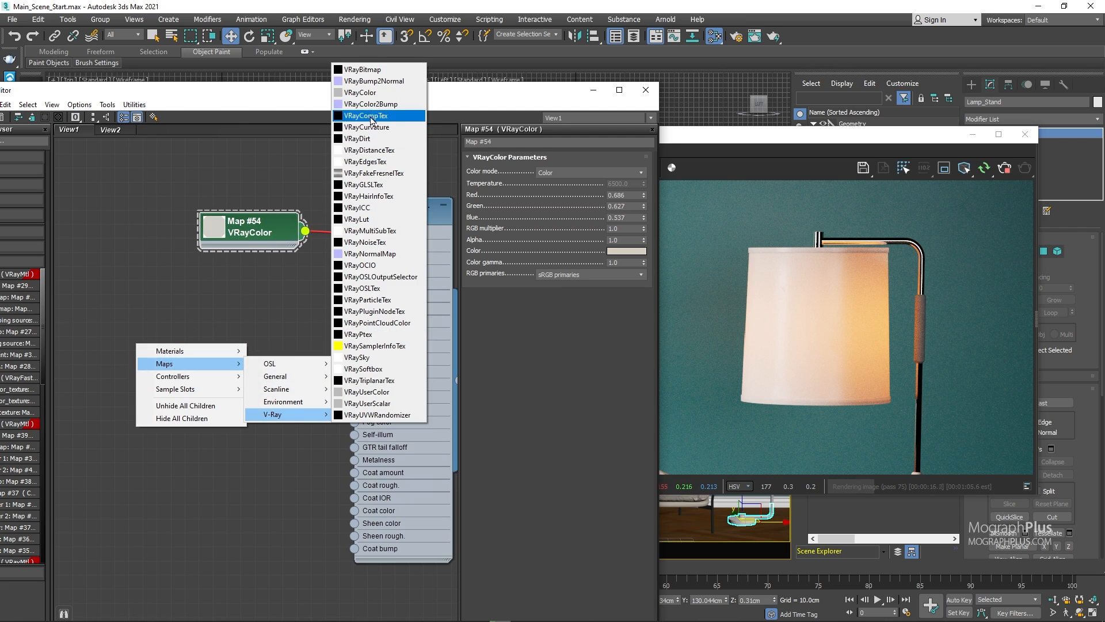
pyautogui.click(375, 70)
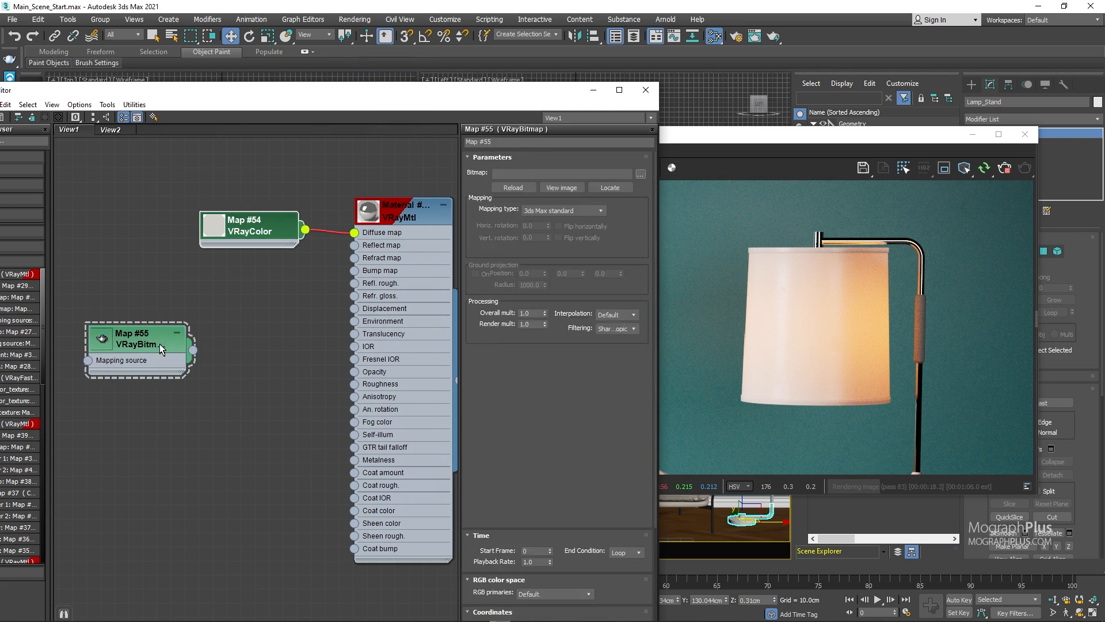
# Load the BW38 image into the new VRayBitmap and look over its full-size preview
pyautogui.click(132, 343)
pyautogui.click(634, 174)
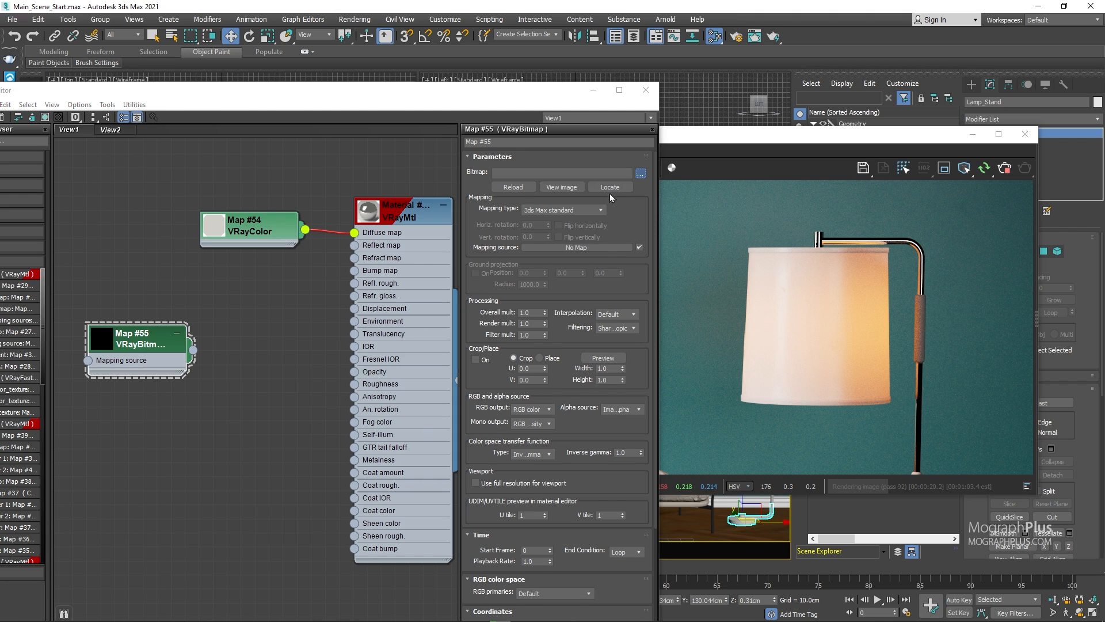
pyautogui.scroll(-5, 327, 339)
pyautogui.scroll(4, 327, 339)
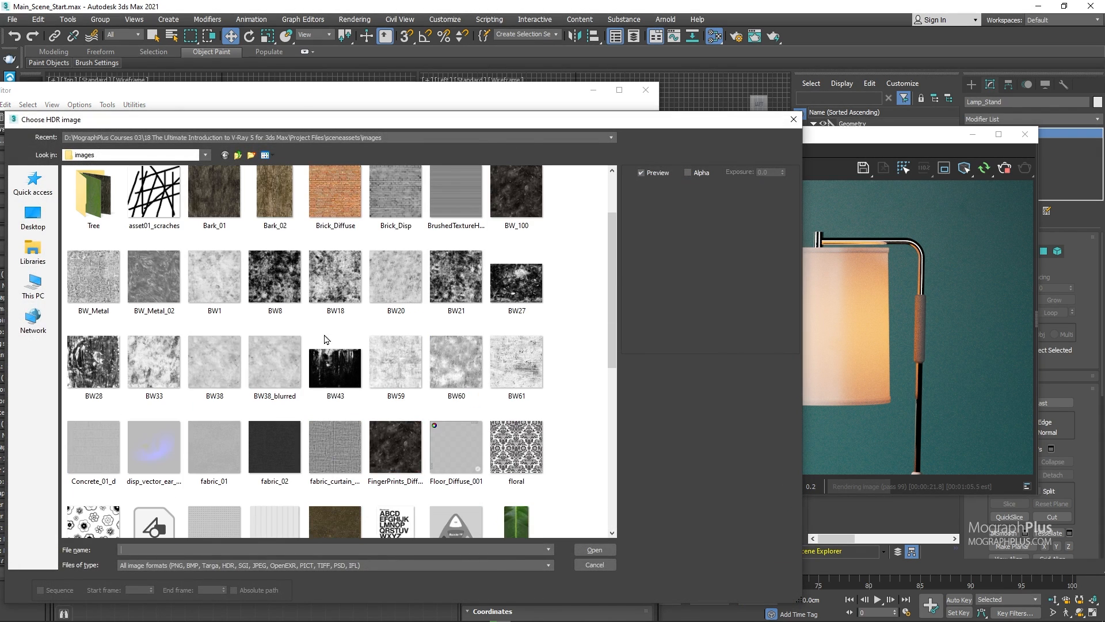
pyautogui.doubleClick(225, 361)
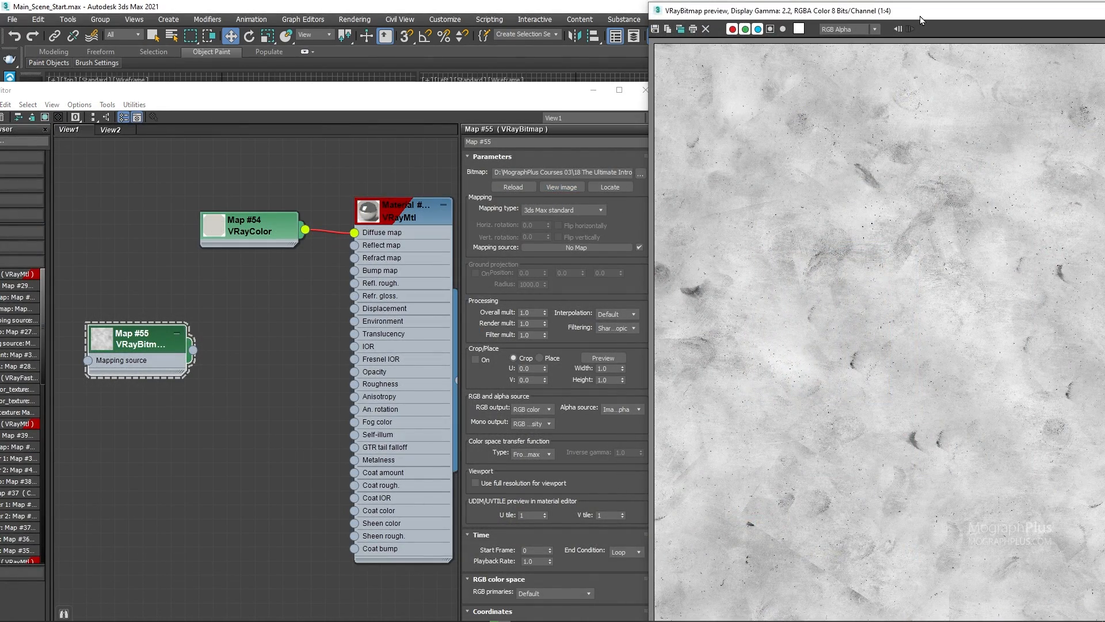
pyautogui.moveTo(920, 21); pyautogui.dragTo(751, 76)
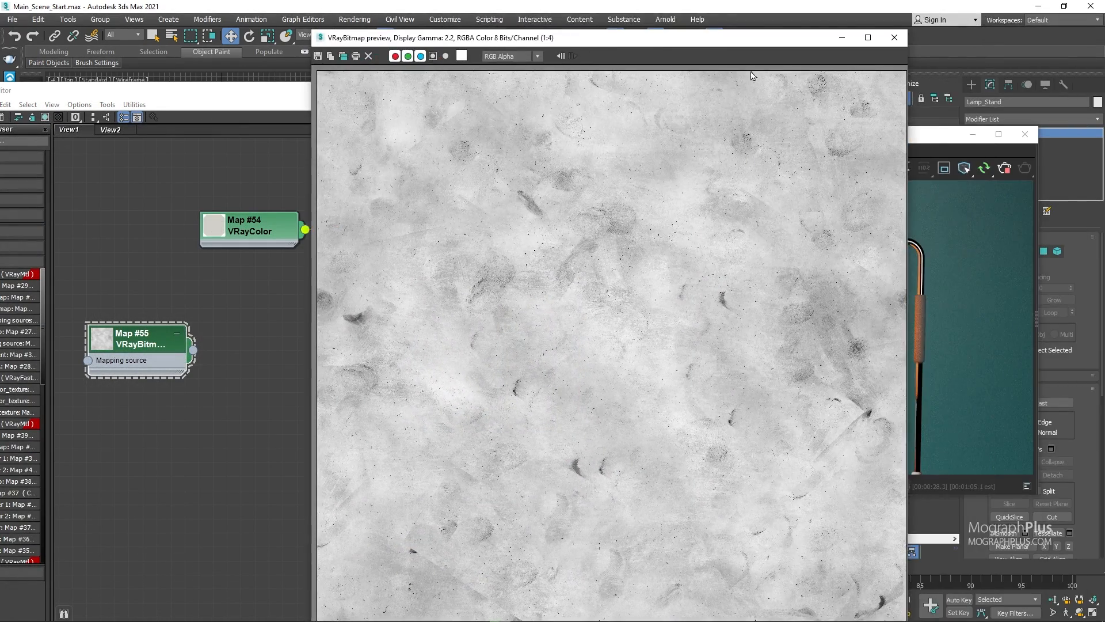
pyautogui.click(893, 38)
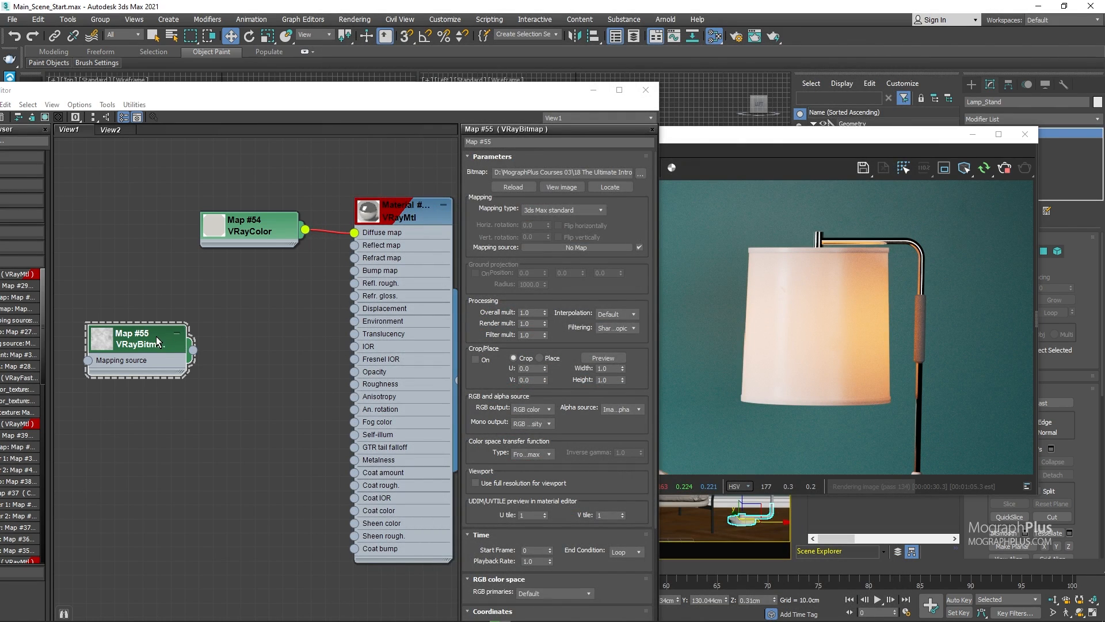
# Reposition the VRayBitmap node away from the material and set its RGB primaries to Raw
pyautogui.moveTo(156, 337); pyautogui.dragTo(242, 323, button='middle')
pyautogui.moveTo(241, 324); pyautogui.dragTo(171, 309)
pyautogui.scroll(-3, 556, 515)
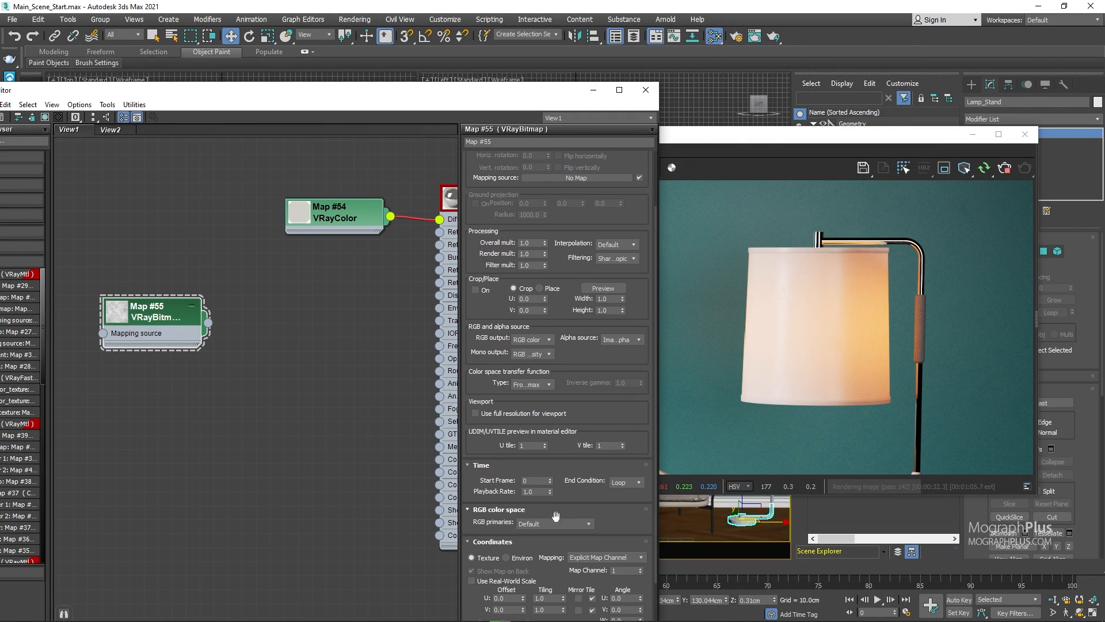
pyautogui.click(543, 525)
pyautogui.click(541, 557)
pyautogui.moveTo(249, 395); pyautogui.dragTo(230, 420, button='middle')
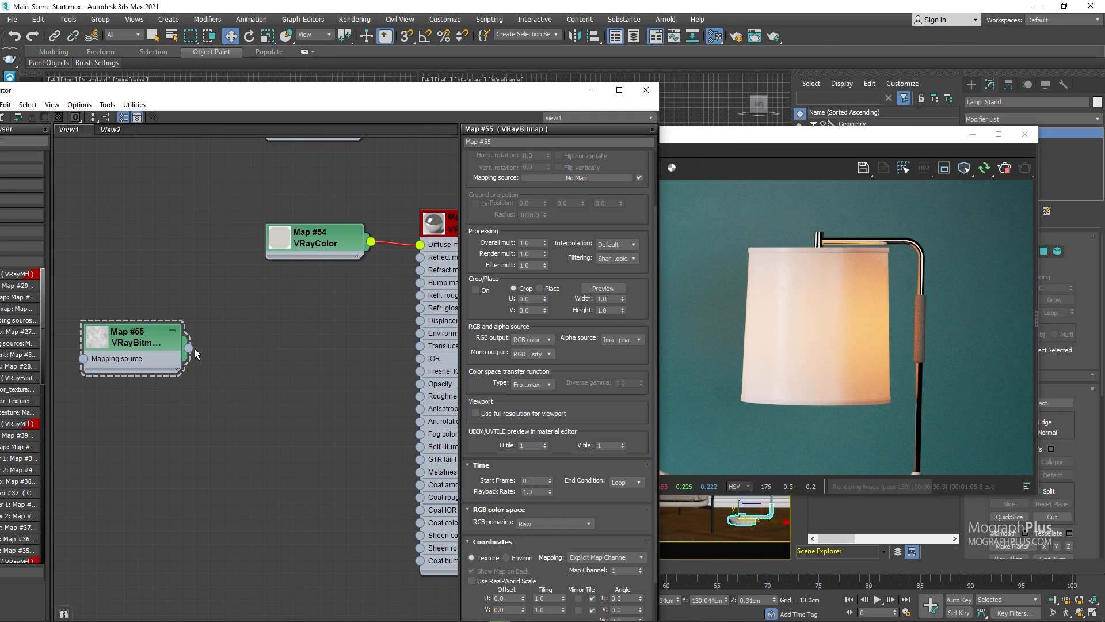
# Feed the bitmap into the Texture input of a new VRayTriplanarTex, place it beside the bitmap and enlarge its node preview
pyautogui.moveTo(189, 347); pyautogui.dragTo(243, 370)
pyautogui.moveTo(290, 397)
pyautogui.moveTo(383, 439)
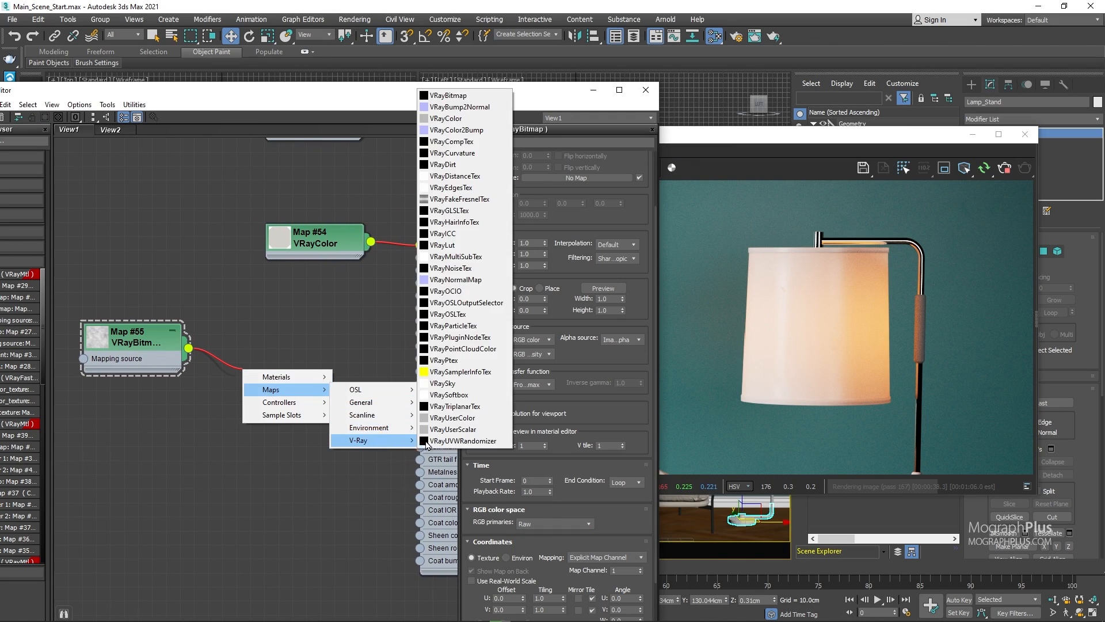
pyautogui.click(455, 405)
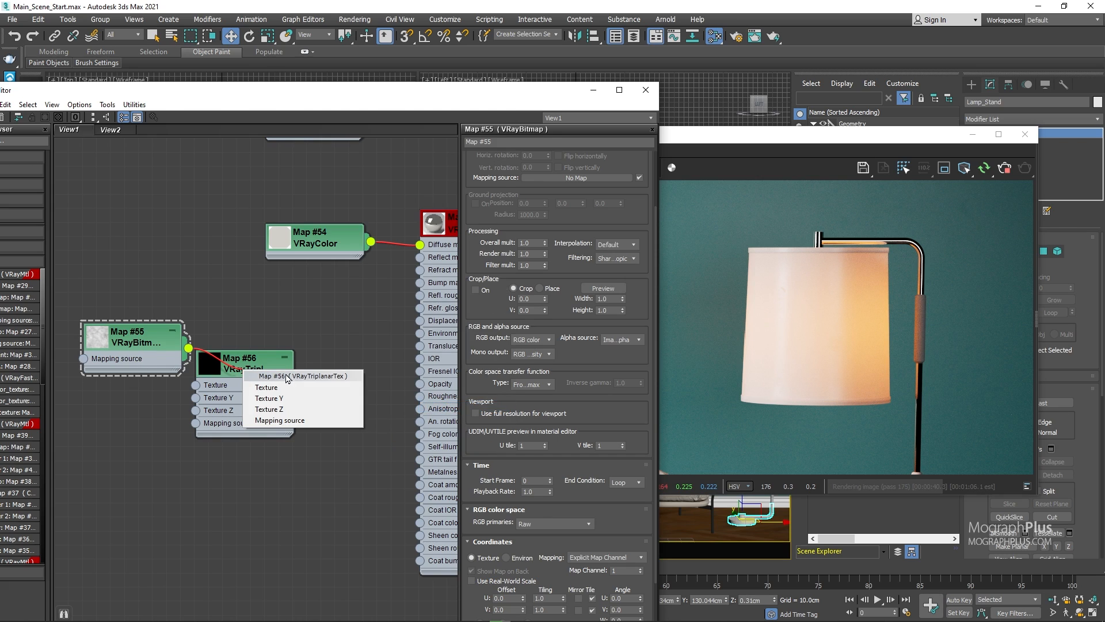
pyautogui.click(250, 381)
pyautogui.moveTo(247, 365); pyautogui.dragTo(275, 336)
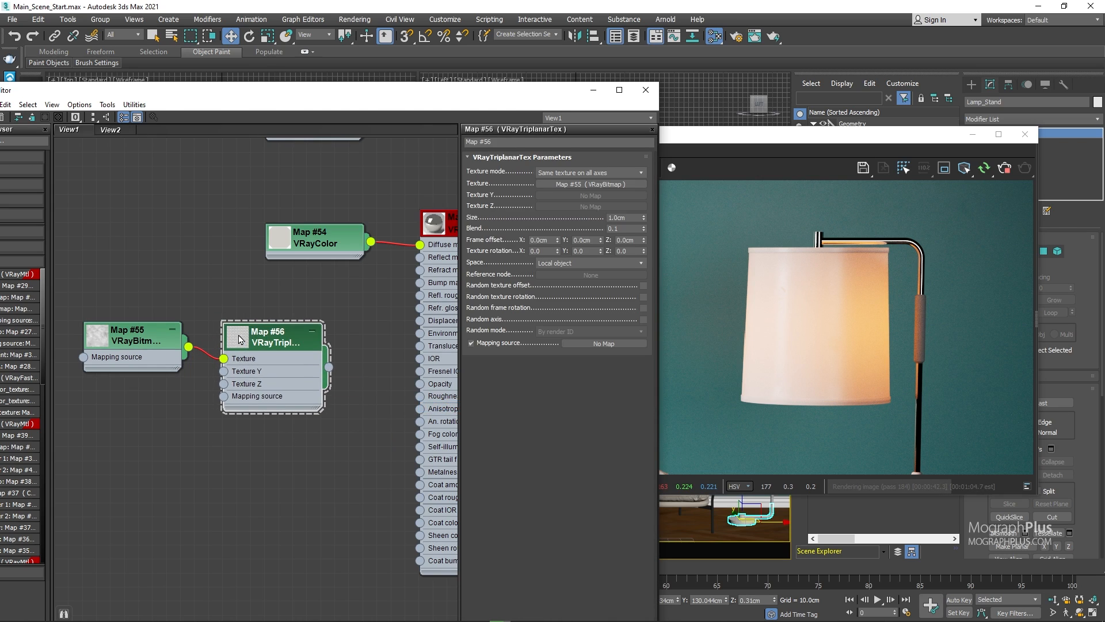
pyautogui.doubleClick(239, 334)
pyautogui.moveTo(352, 340); pyautogui.dragTo(280, 335, button='middle')
pyautogui.moveTo(387, 338); pyautogui.dragTo(415, 339)
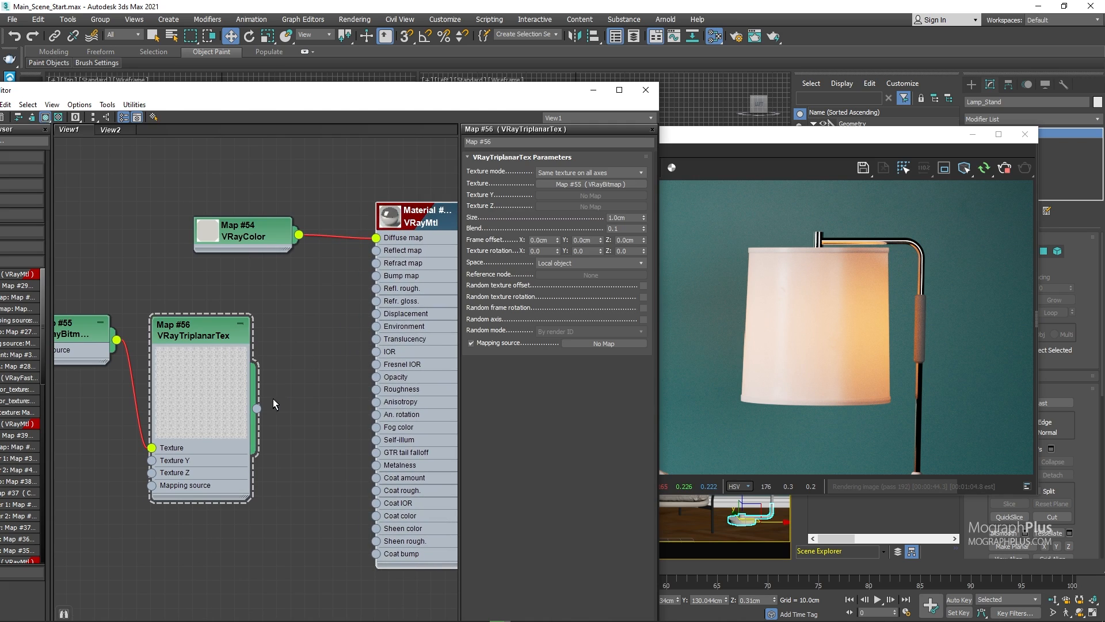
# Connect the triplanar texture to a new Output map and position that node between the texture and the stand material
pyautogui.moveTo(282, 406); pyautogui.dragTo(283, 407)
pyautogui.moveTo(314, 426)
pyautogui.moveTo(403, 439)
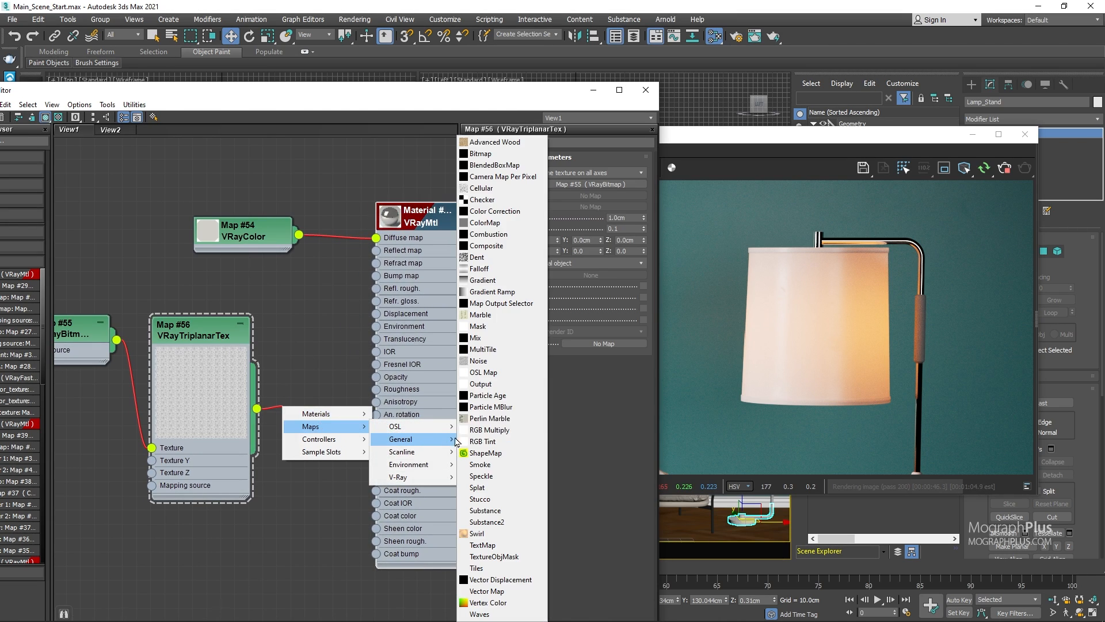
pyautogui.click(521, 384)
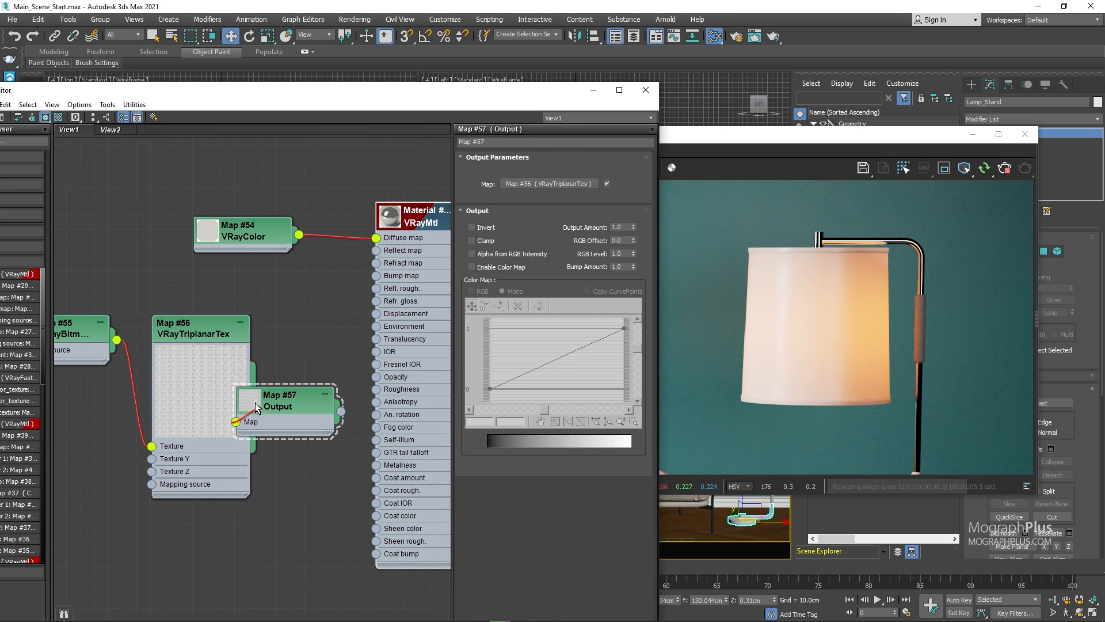
pyautogui.moveTo(271, 400); pyautogui.dragTo(162, 393, button='middle')
pyautogui.moveTo(162, 393); pyautogui.dragTo(270, 384)
pyautogui.moveTo(290, 342); pyautogui.dragTo(360, 342)
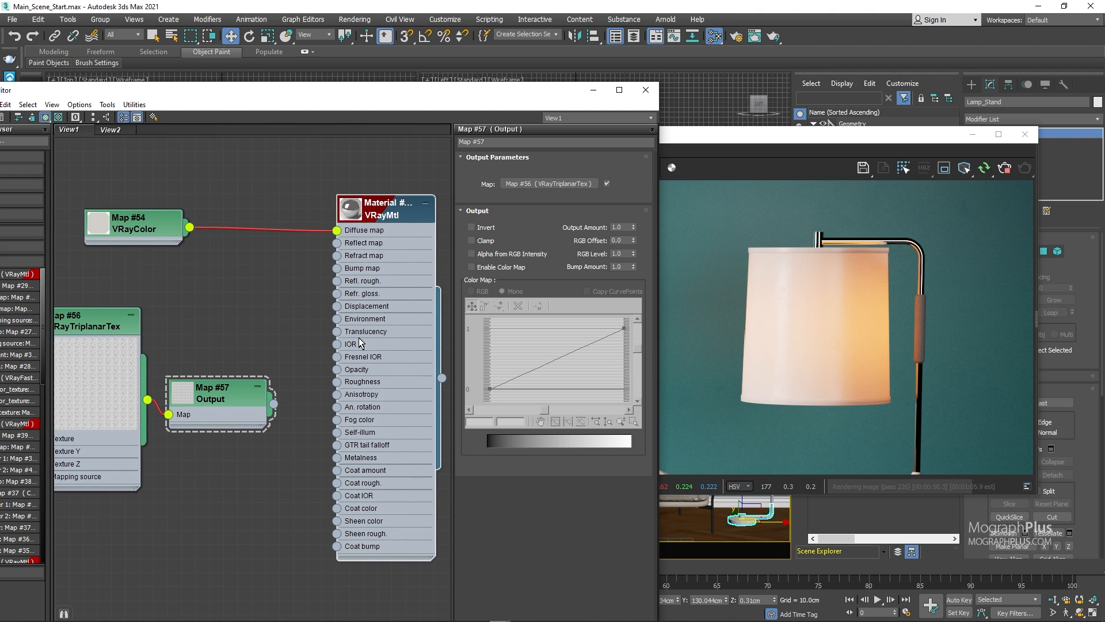
pyautogui.moveTo(213, 397); pyautogui.dragTo(213, 383)
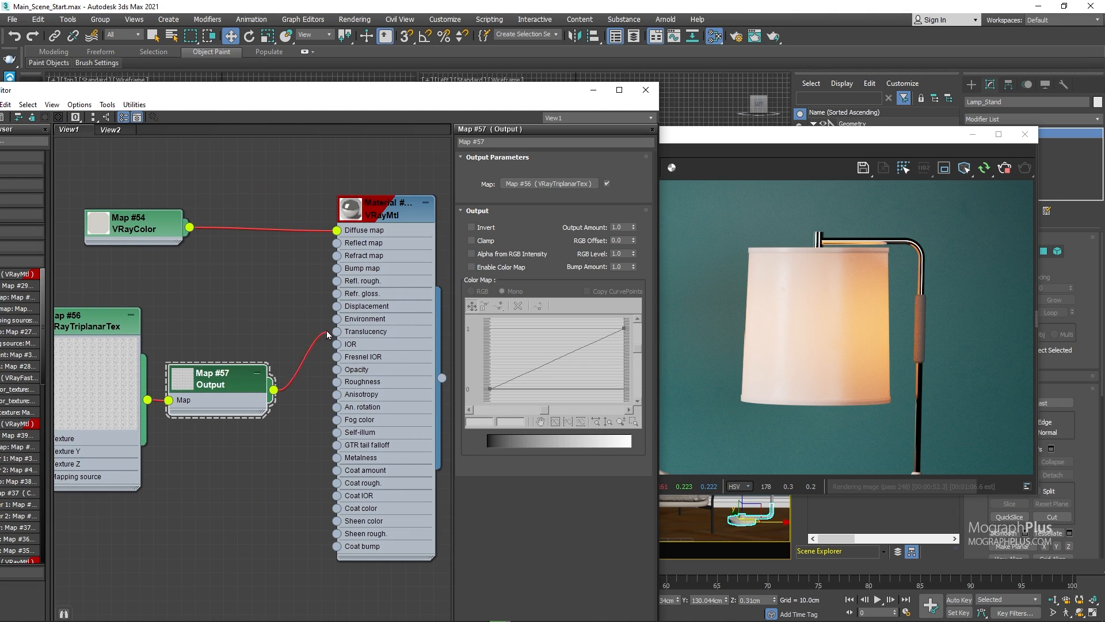
# Connect the Output map to the stand material's reflection roughness input, then enlarge and reposition the Output node
pyautogui.moveTo(337, 292); pyautogui.dragTo(337, 281)
pyautogui.doubleClick(189, 377)
pyautogui.moveTo(208, 375); pyautogui.dragTo(223, 319)
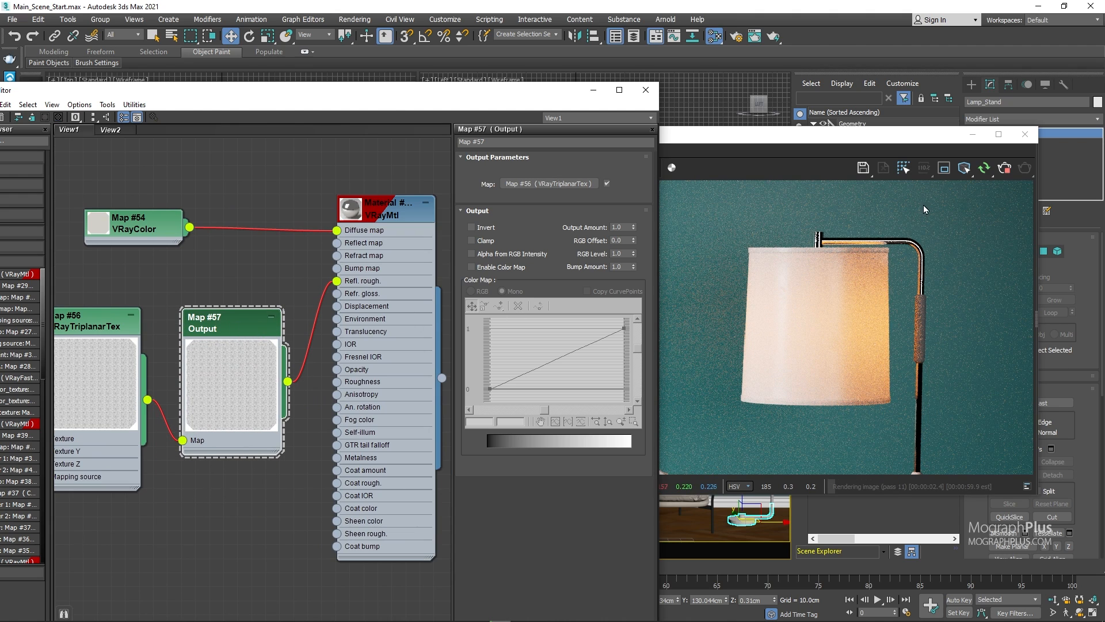
# Enable debug shading in the V-Ray Frame Buffer and inspect the roughness maps and the material on the lamp stand
pyautogui.click(962, 172)
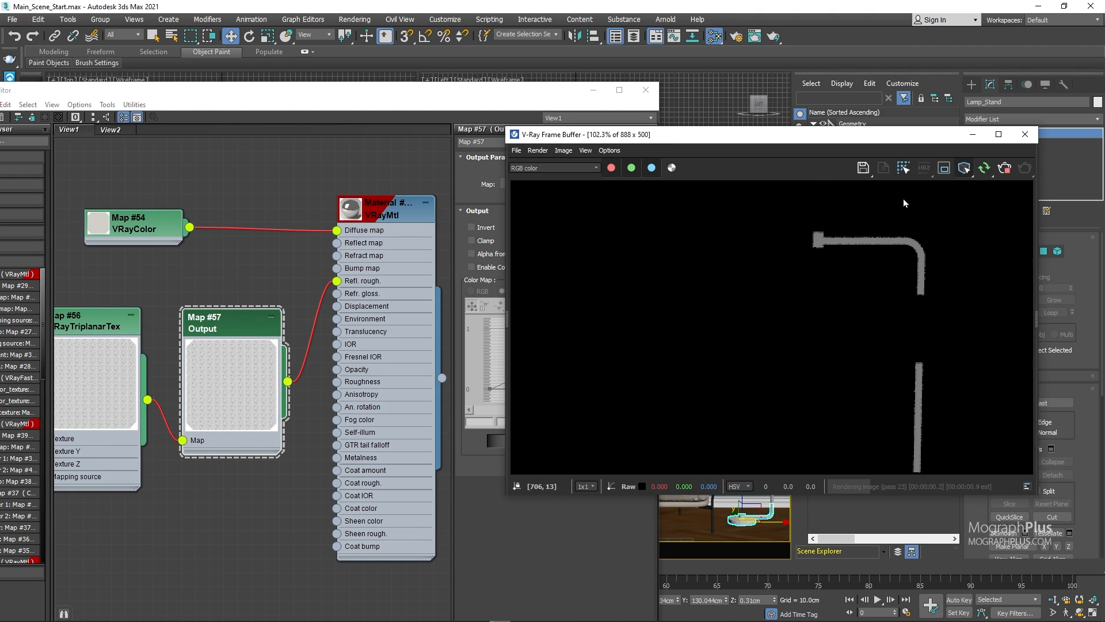
pyautogui.click(98, 327)
pyautogui.click(227, 327)
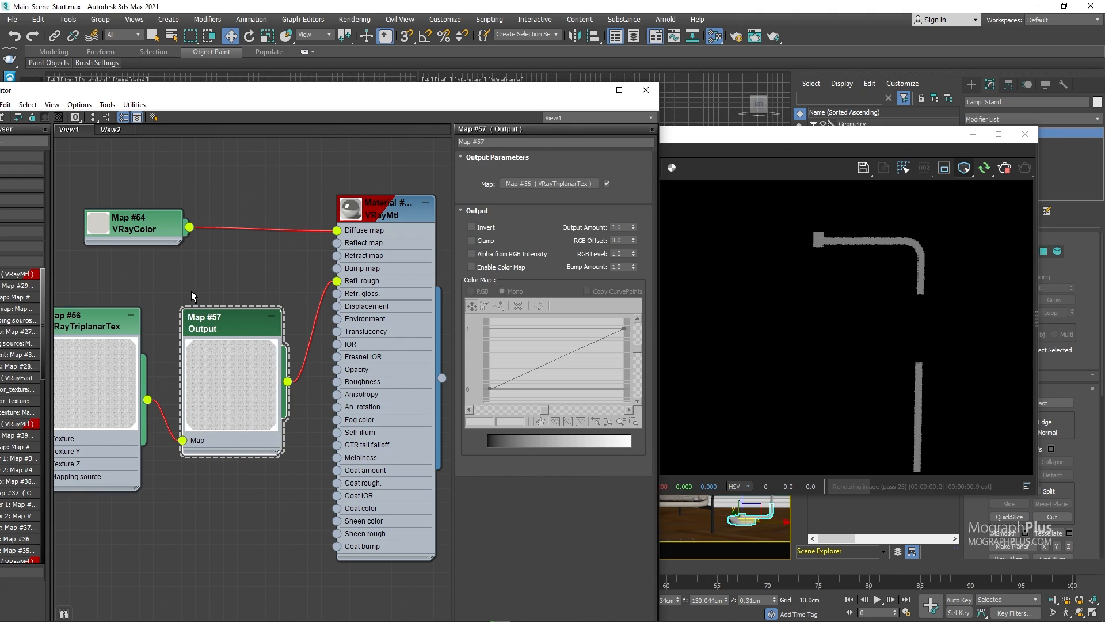
pyautogui.click(340, 243)
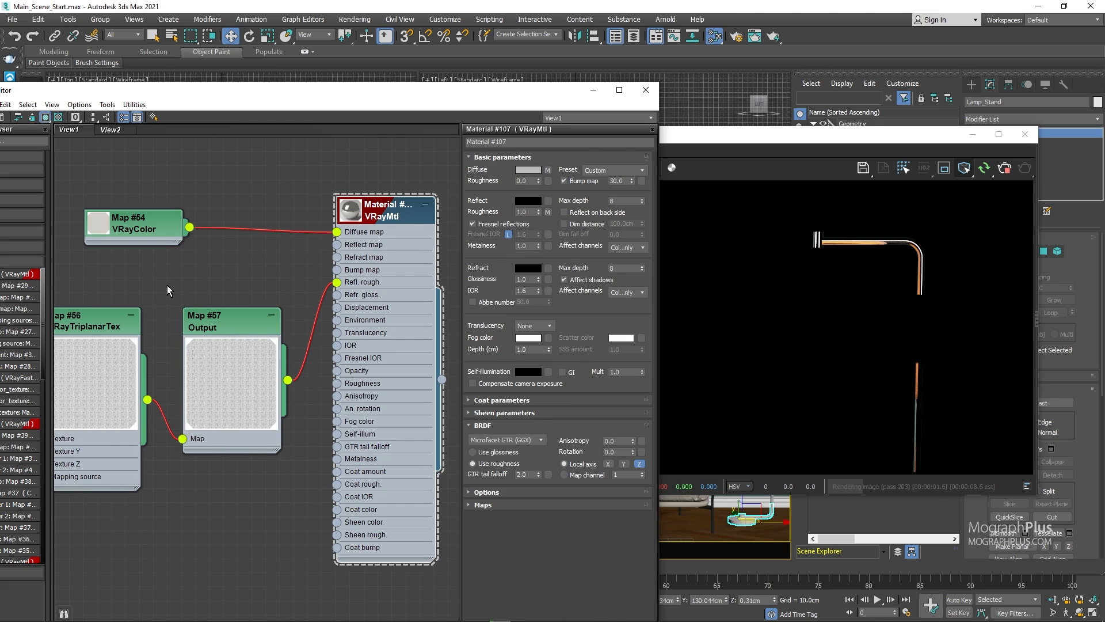
# Set the VRayTriplanarTex size to 15 cm and blend to 0.2, checking the isolated texture on the stand up close
pyautogui.moveTo(167, 285); pyautogui.dragTo(292, 278, button='middle')
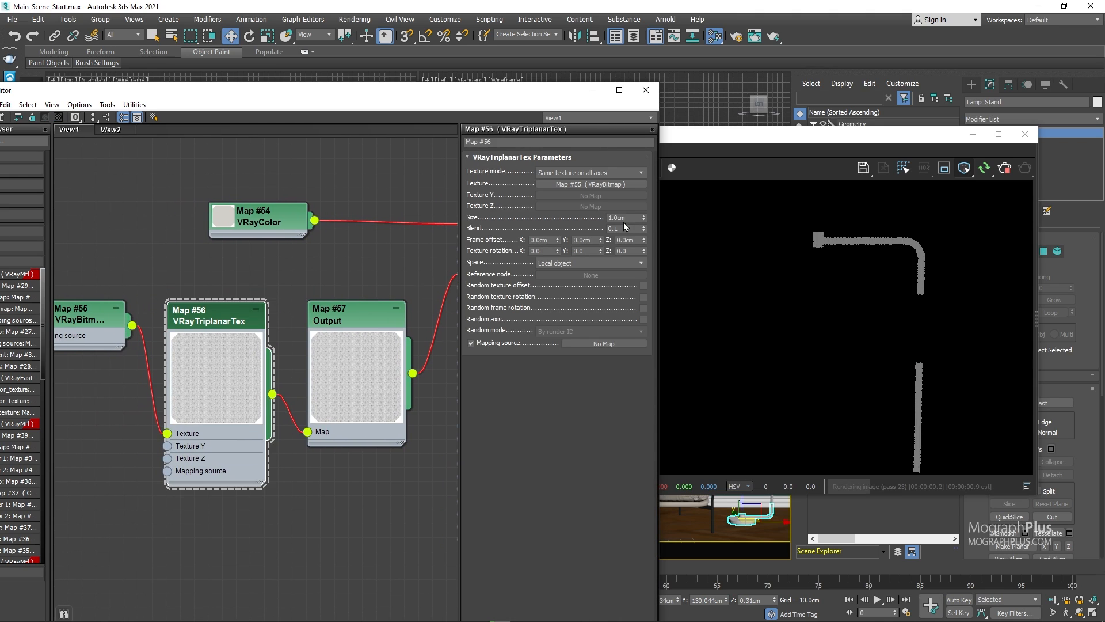
pyautogui.doubleClick(624, 220)
pyautogui.click(629, 228)
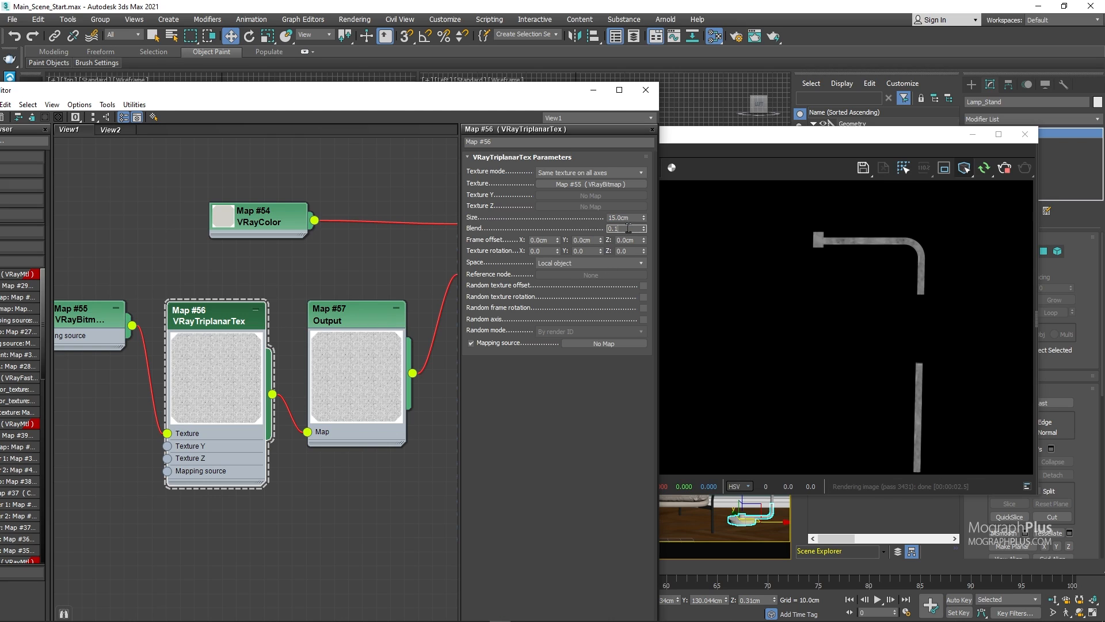
pyautogui.write('0.2')
pyautogui.press('Return')
pyautogui.scroll(2, 871, 236)
pyautogui.scroll(3, 869, 236)
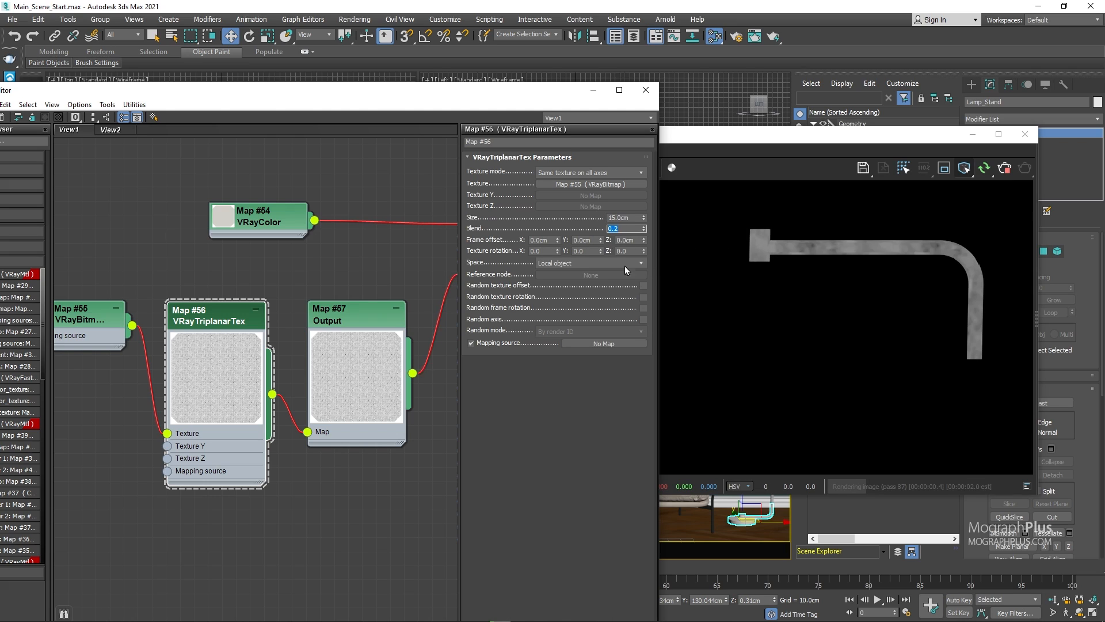
# Open the parameters of the Output map feeding the stand material's roughness and enable its color map
pyautogui.moveTo(436, 264); pyautogui.dragTo(337, 276, button='middle')
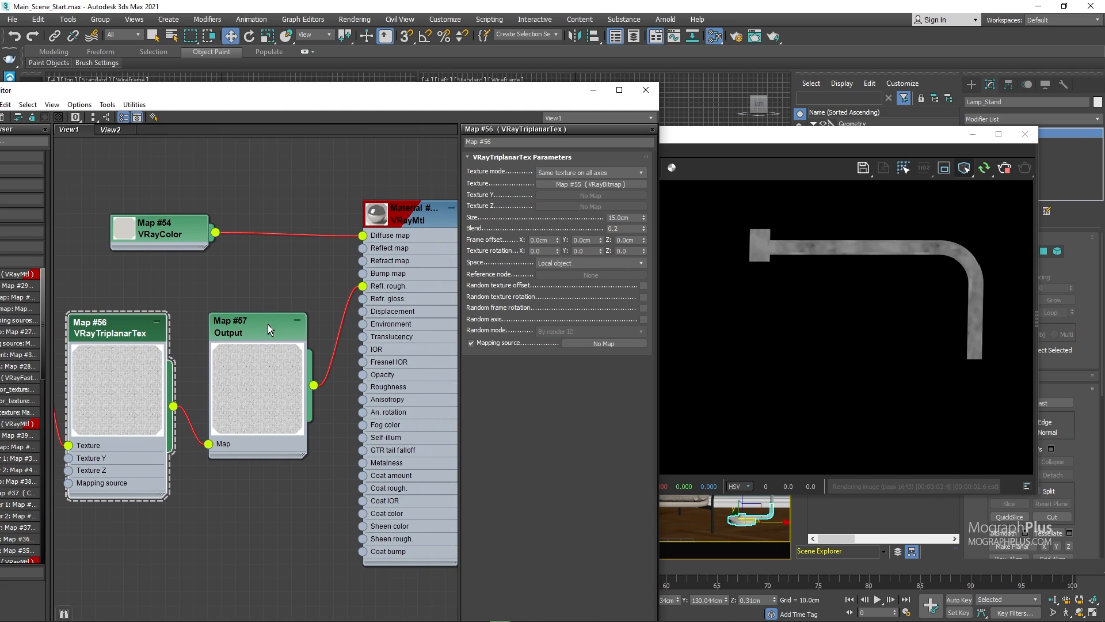
pyautogui.click(268, 326)
pyautogui.doubleClick(424, 212)
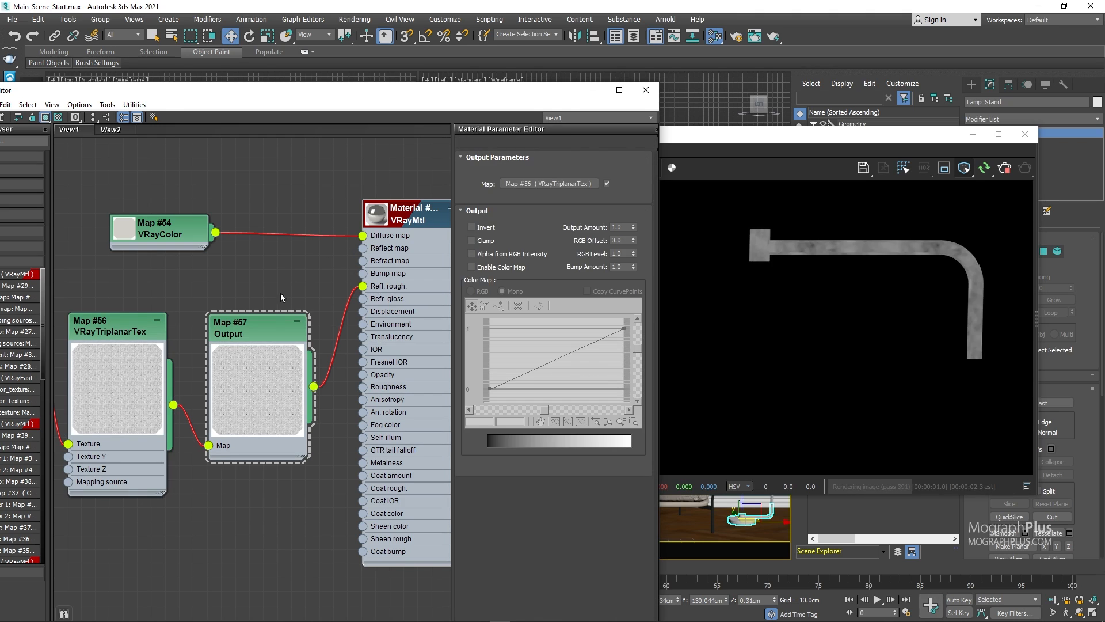
pyautogui.doubleClick(315, 348)
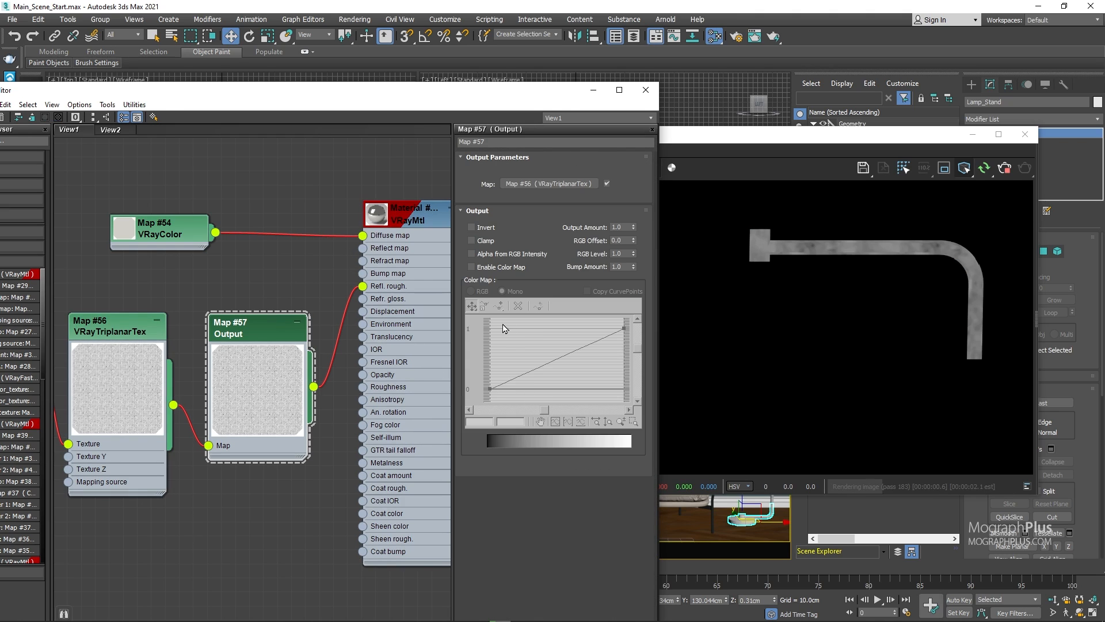
pyautogui.click(498, 267)
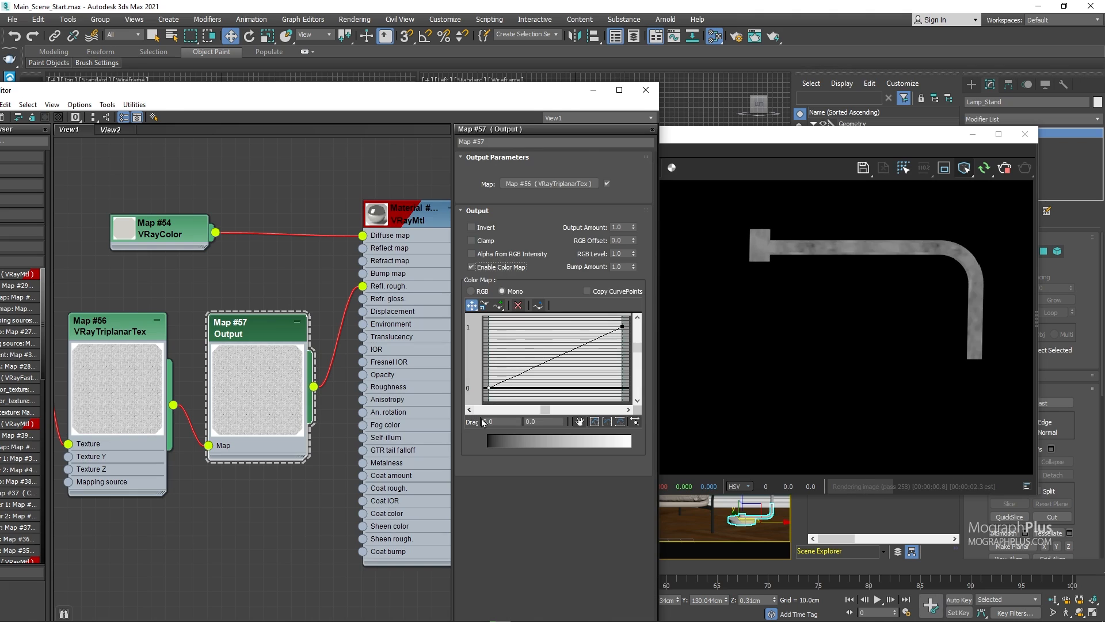
# Set the Output color map's start point value to 0.25 and its end point value to 0.1
pyautogui.click(543, 422)
pyautogui.write('0.25')
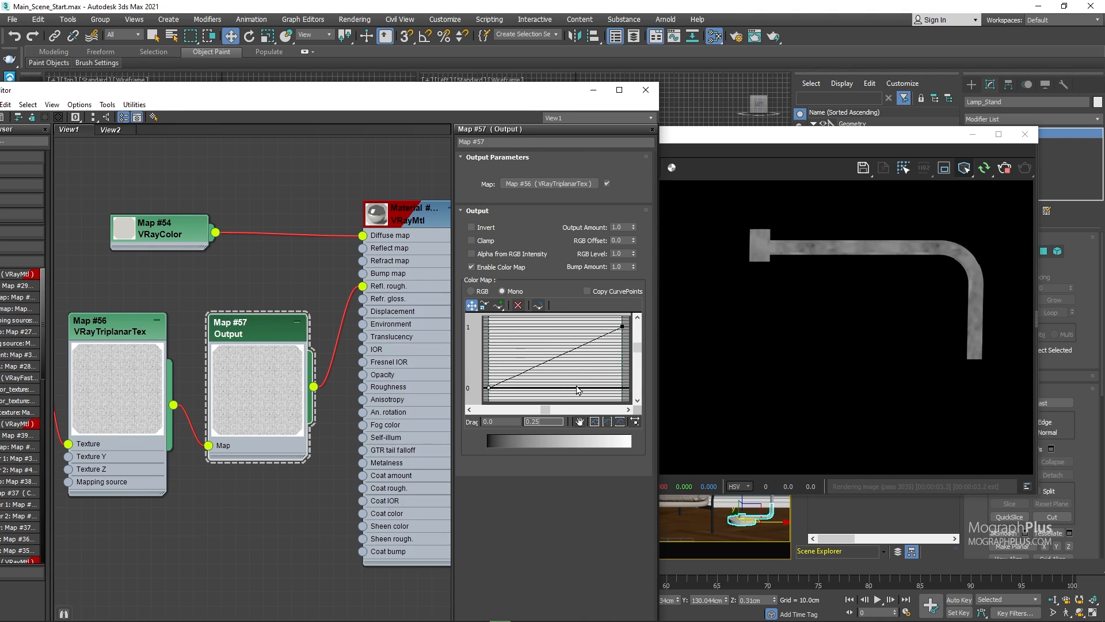
pyautogui.press('Return')
pyautogui.moveTo(614, 318); pyautogui.dragTo(633, 329)
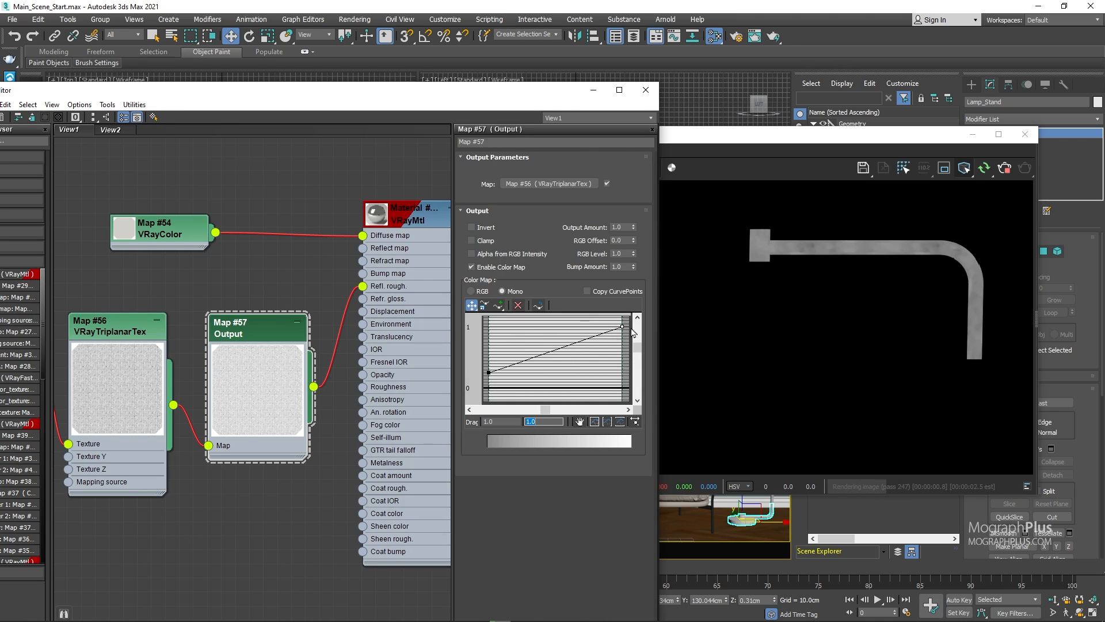
pyautogui.doubleClick(544, 421)
pyautogui.write('0.1')
pyautogui.press('Return')
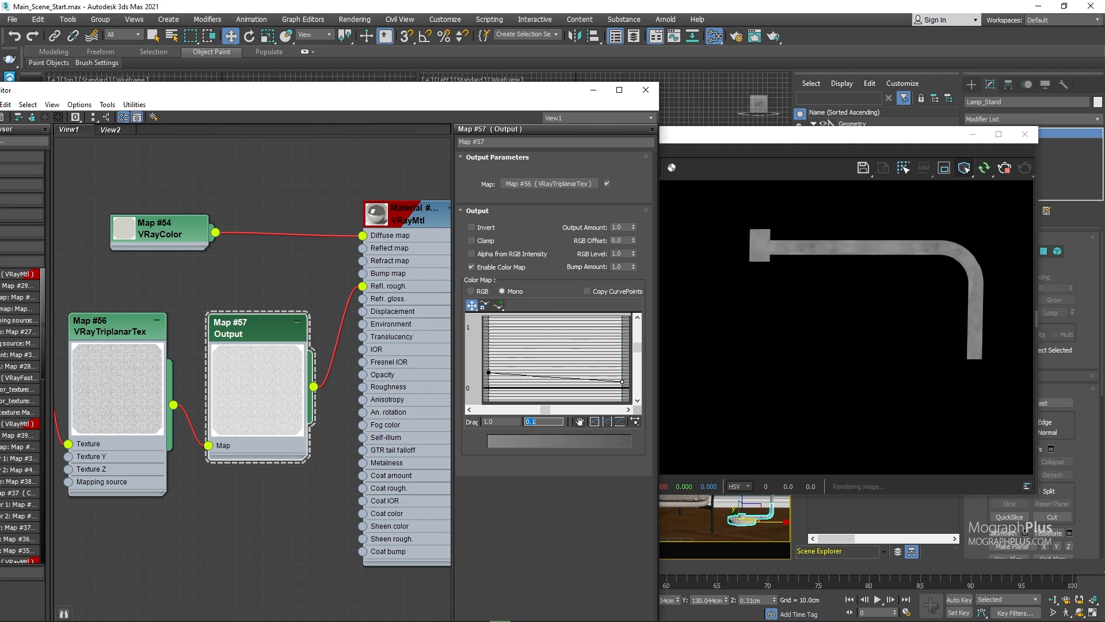
# Turn off debug shading in the V-Ray Frame Buffer and select the lamp stand clamps in the render
pyautogui.click(964, 168)
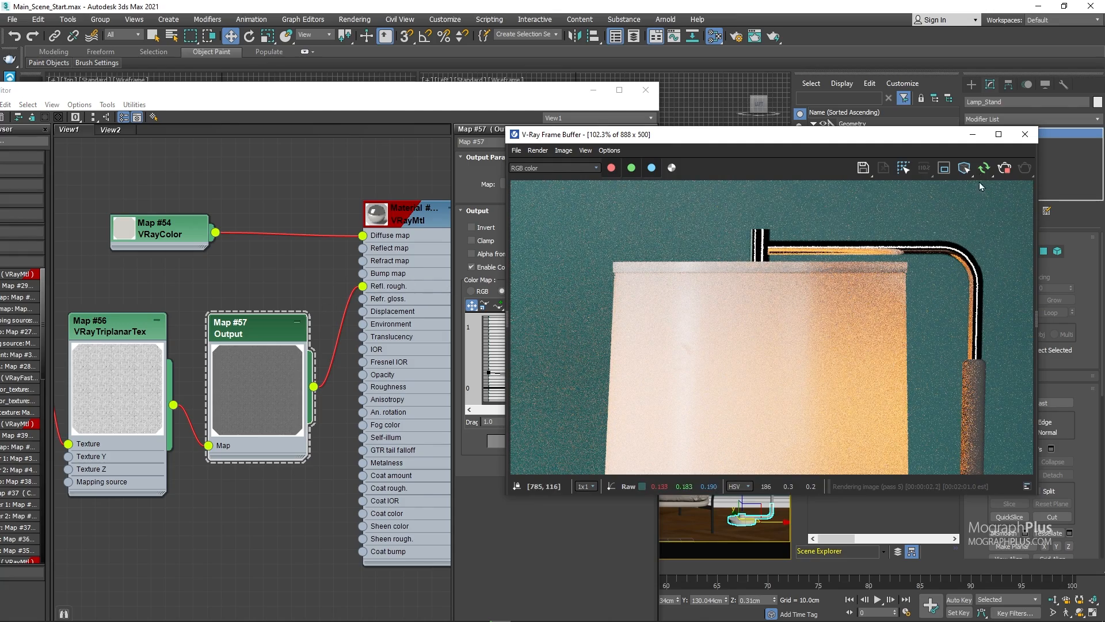
pyautogui.moveTo(943, 142); pyautogui.dragTo(917, 125)
pyautogui.click(930, 197)
pyautogui.scroll(5, 866, 297)
pyautogui.scroll(-2, 866, 297)
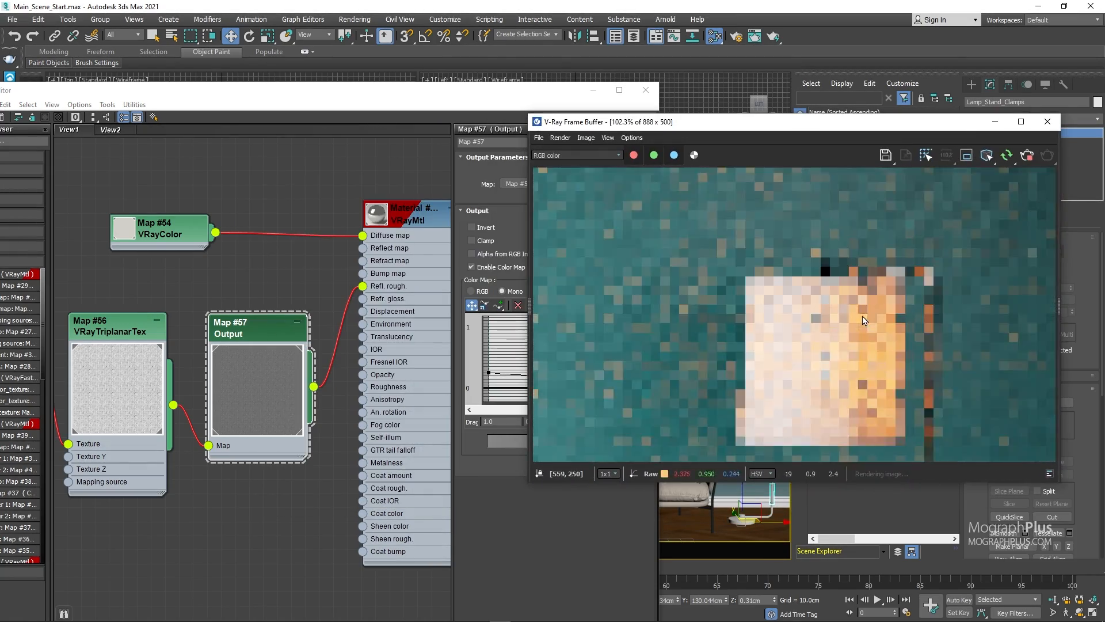
pyautogui.moveTo(866, 297); pyautogui.dragTo(856, 245, button='middle')
pyautogui.scroll(-2, 382, 380)
# Create a VRayFastSSS2 material below the stand material and assign it to the selected lamp stand clamps
pyautogui.moveTo(370, 435); pyautogui.dragTo(225, 255, button='middle')
pyautogui.rightClick(235, 345)
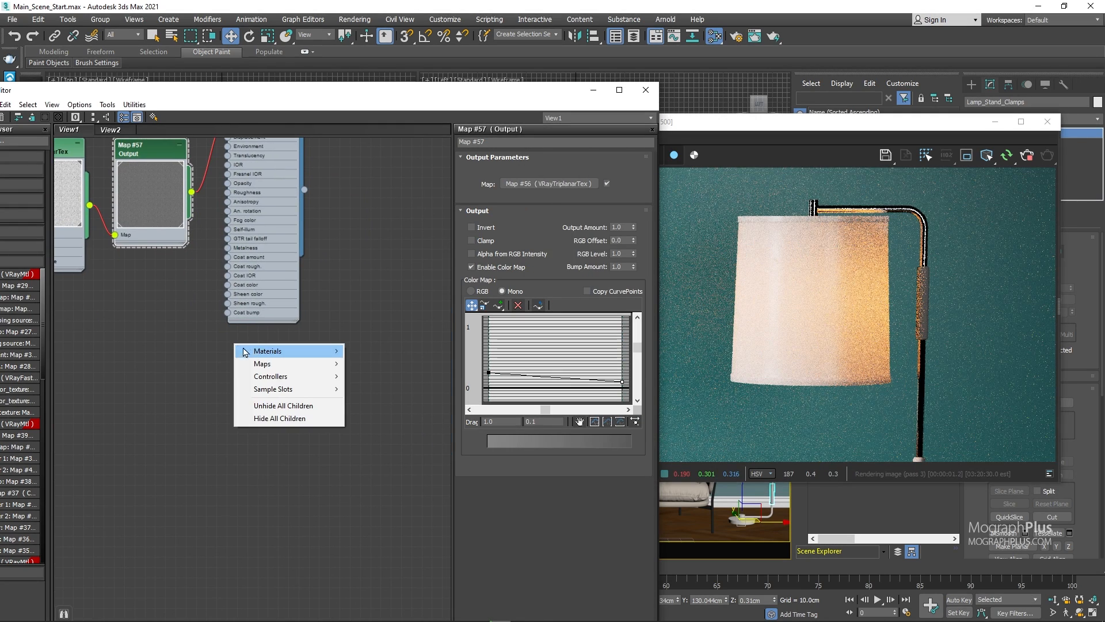
pyautogui.moveTo(288, 350)
pyautogui.moveTo(375, 388)
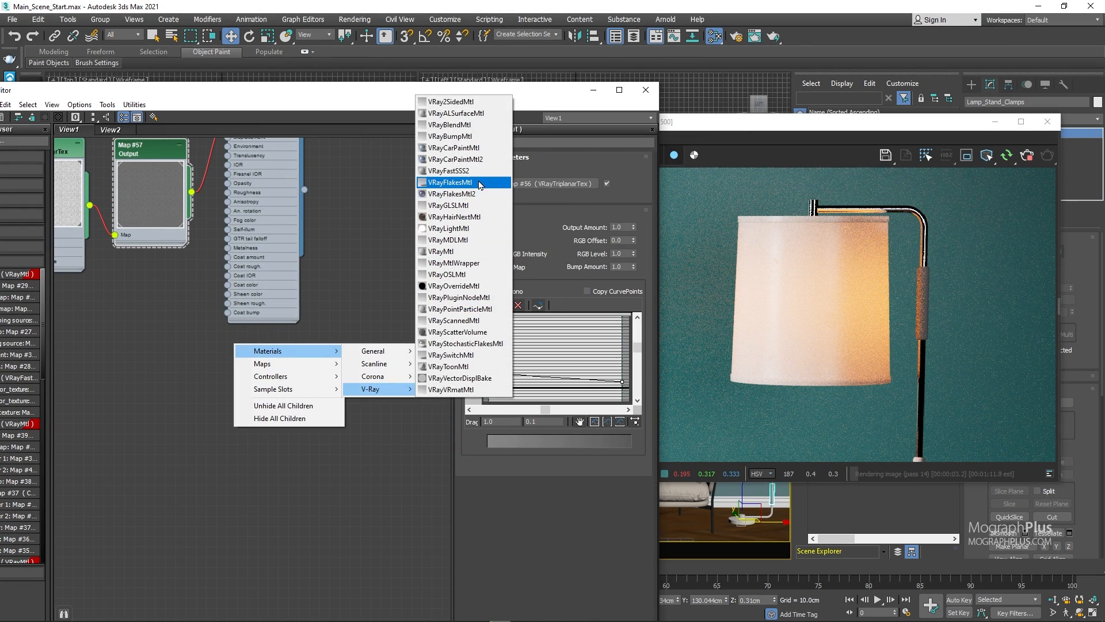
pyautogui.click(449, 171)
pyautogui.rightClick(256, 353)
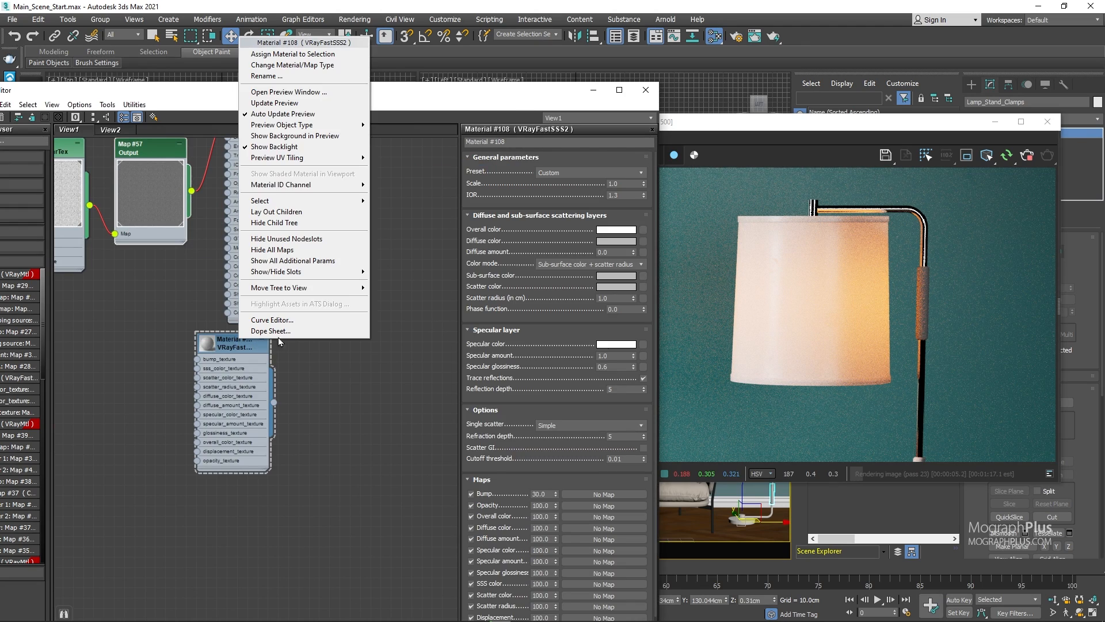
pyautogui.click(277, 55)
# Set the VRayFastSSS2 diffuse color's value to 220 and copy that color to the sub-surface color
pyautogui.moveTo(295, 389); pyautogui.dragTo(281, 354, button='middle')
pyautogui.scroll(3, 229, 241)
pyautogui.moveTo(239, 286); pyautogui.dragTo(305, 267, button='middle')
pyautogui.scroll(1, 308, 307)
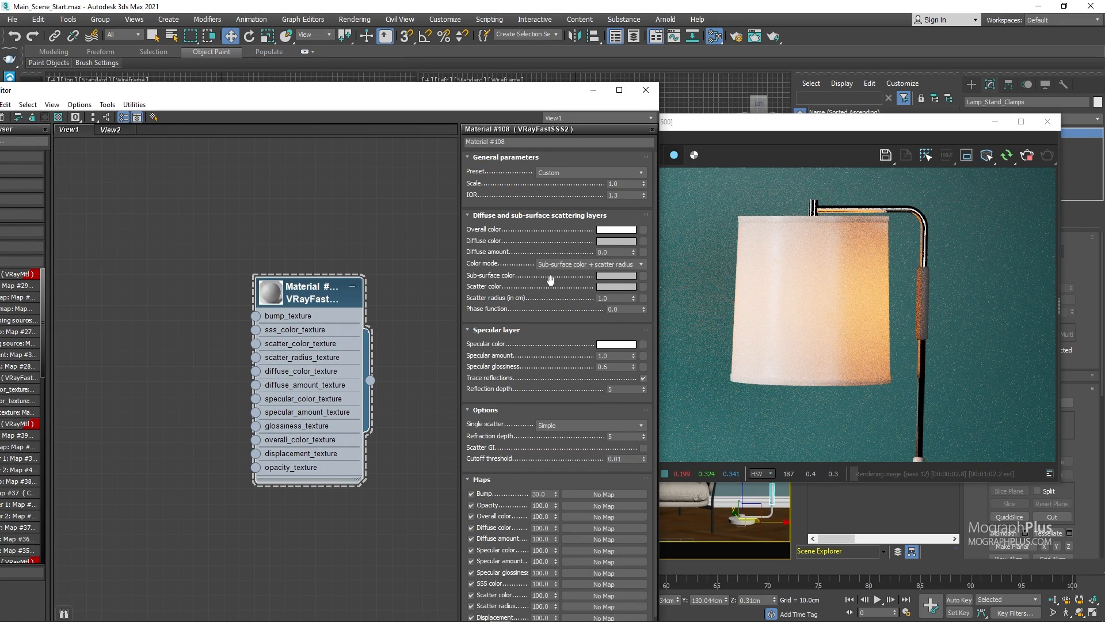
pyautogui.click(616, 242)
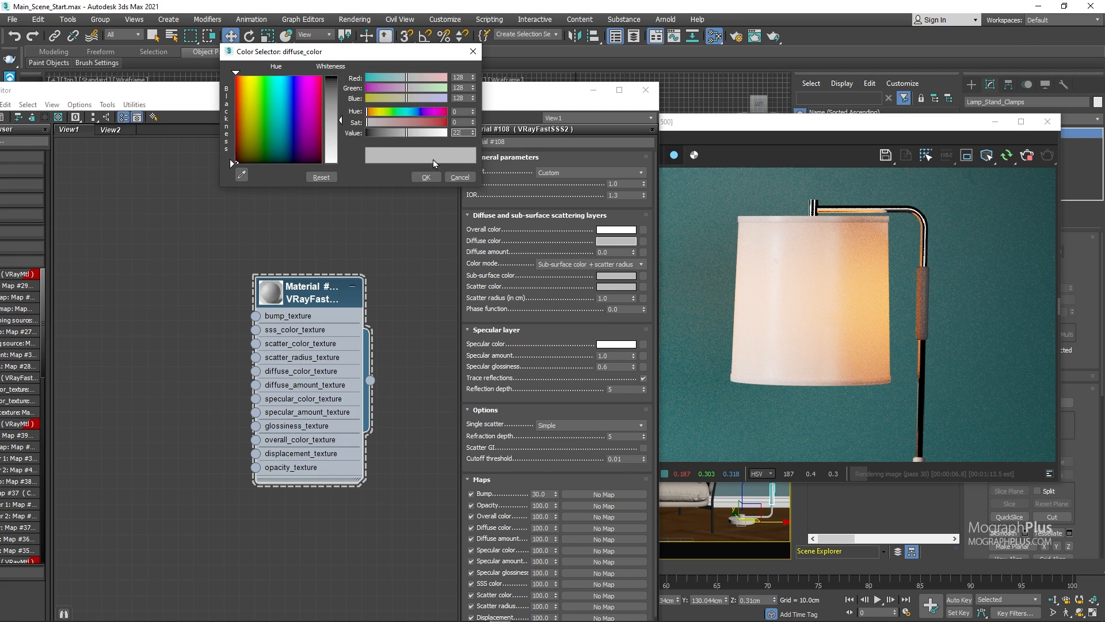
pyautogui.write('220')
pyautogui.click(426, 177)
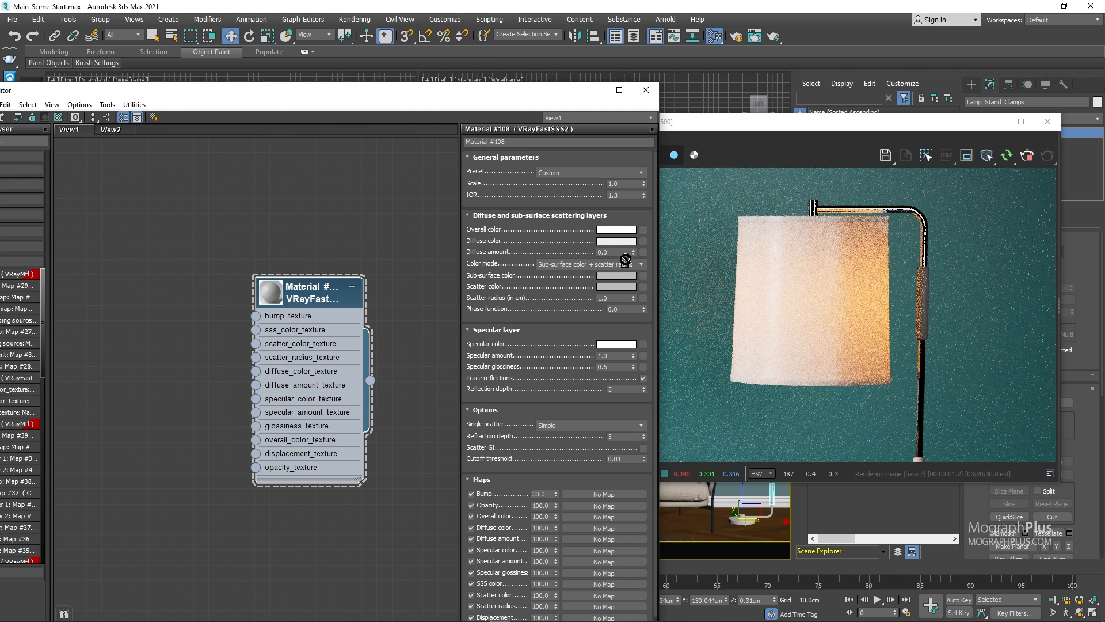
pyautogui.moveTo(611, 278); pyautogui.dragTo(612, 278)
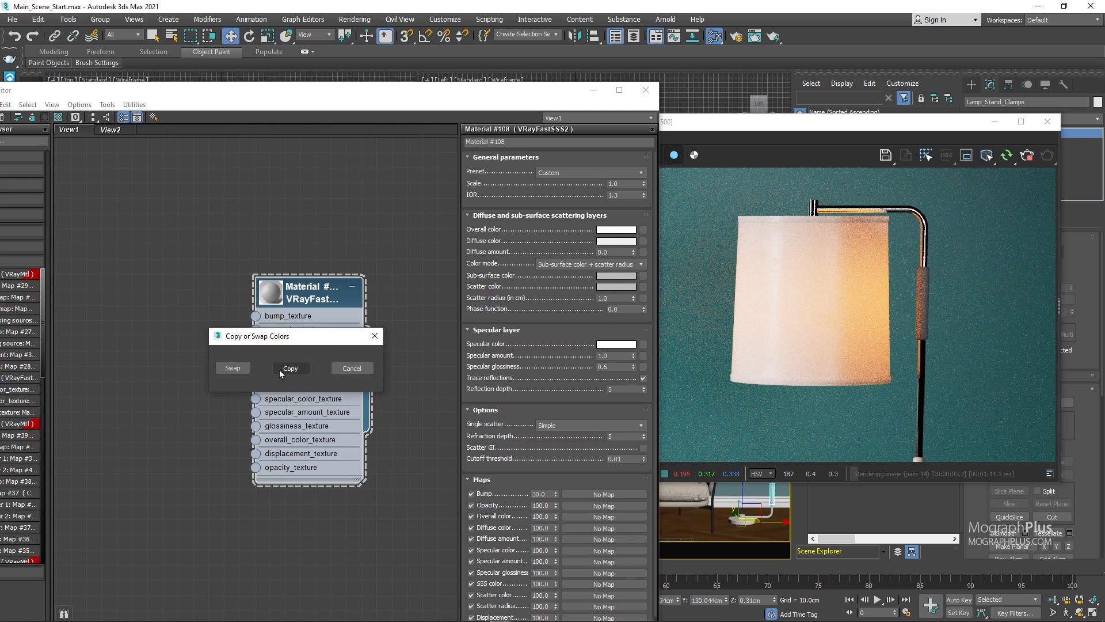
pyautogui.click(290, 369)
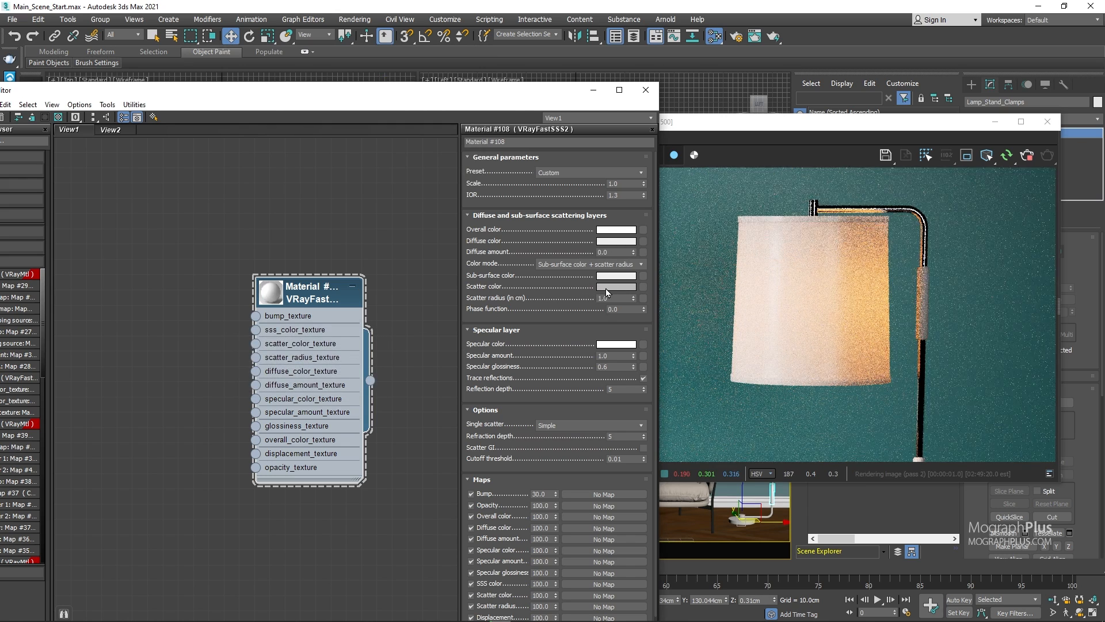
# Set the VRayFastSSS2 scatter color to red 243, green 196, blue 158
pyautogui.click(600, 288)
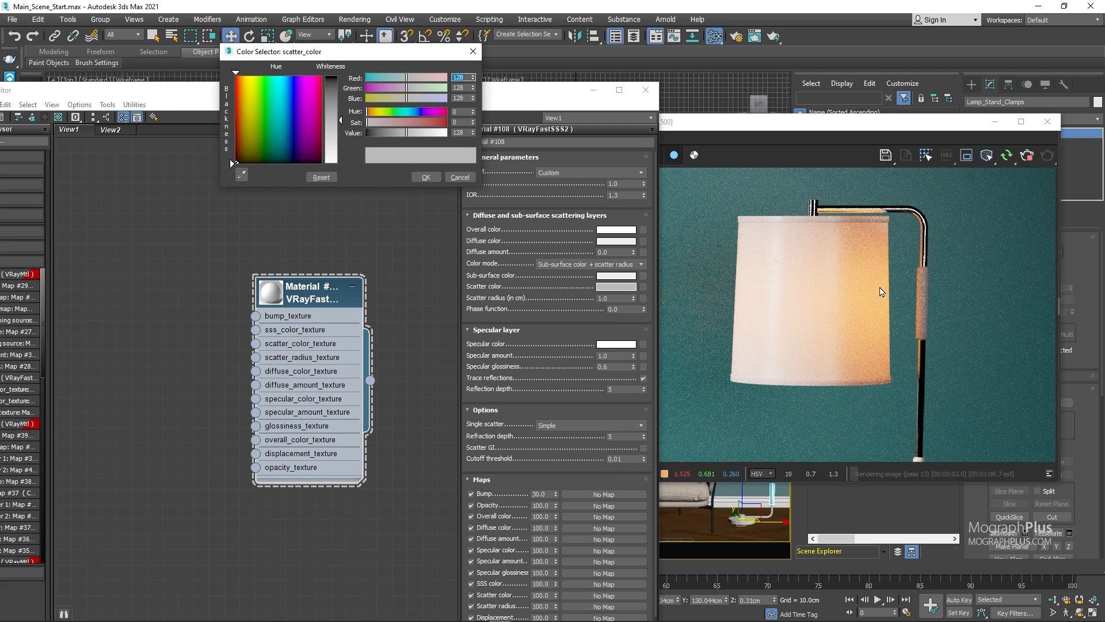
pyautogui.click(889, 384)
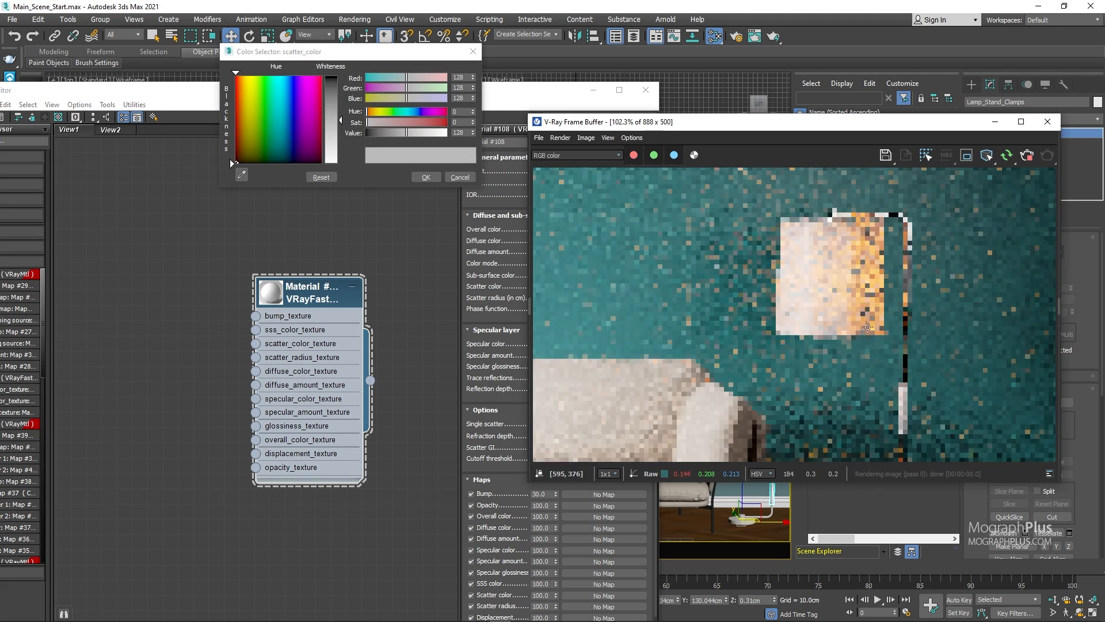
pyautogui.click(465, 79)
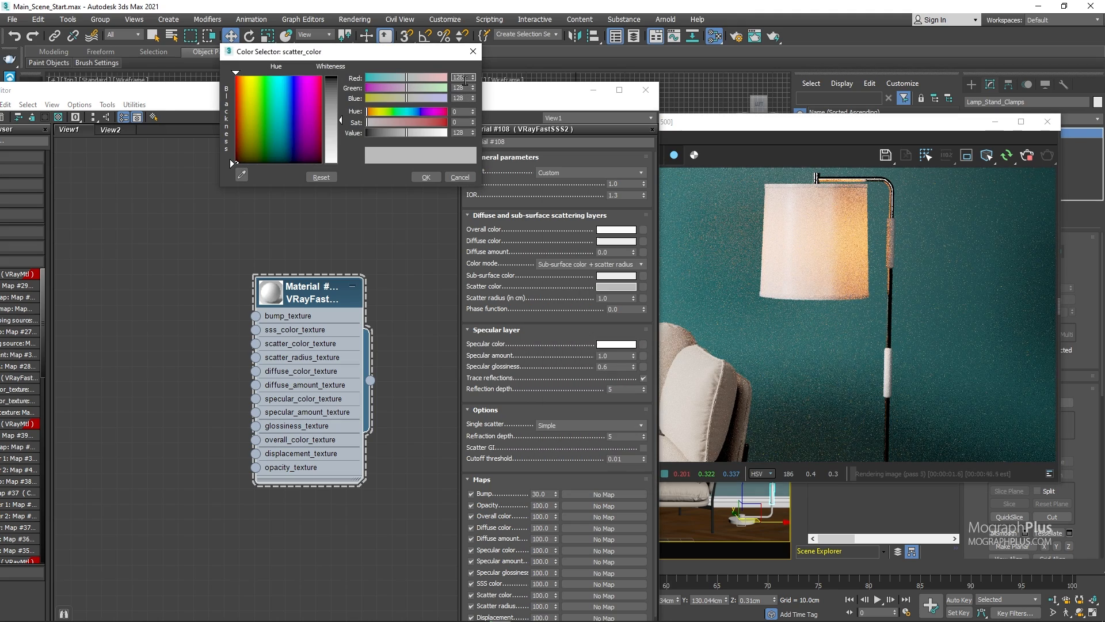
pyautogui.doubleClick(465, 88)
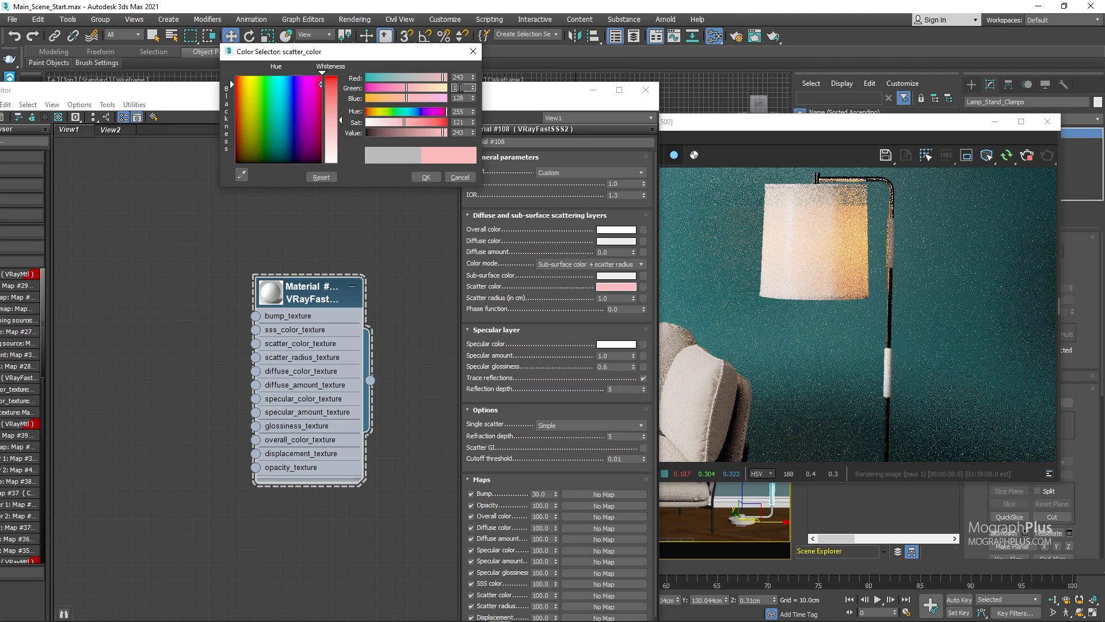
pyautogui.write('196')
pyautogui.doubleClick(466, 98)
pyautogui.write('158')
pyautogui.press('Return')
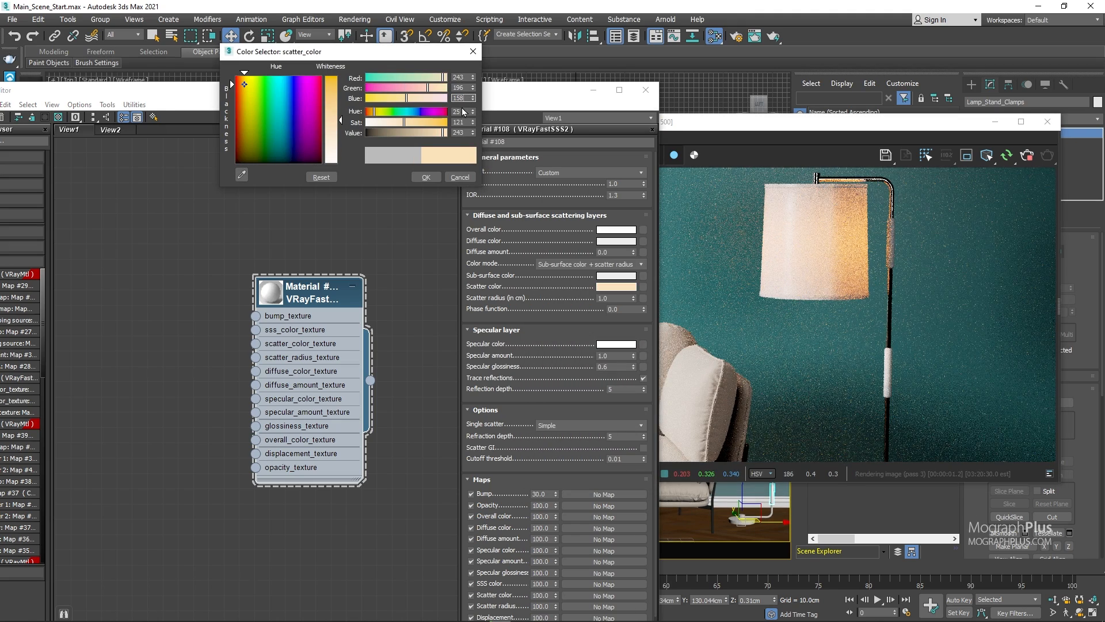
pyautogui.click(426, 178)
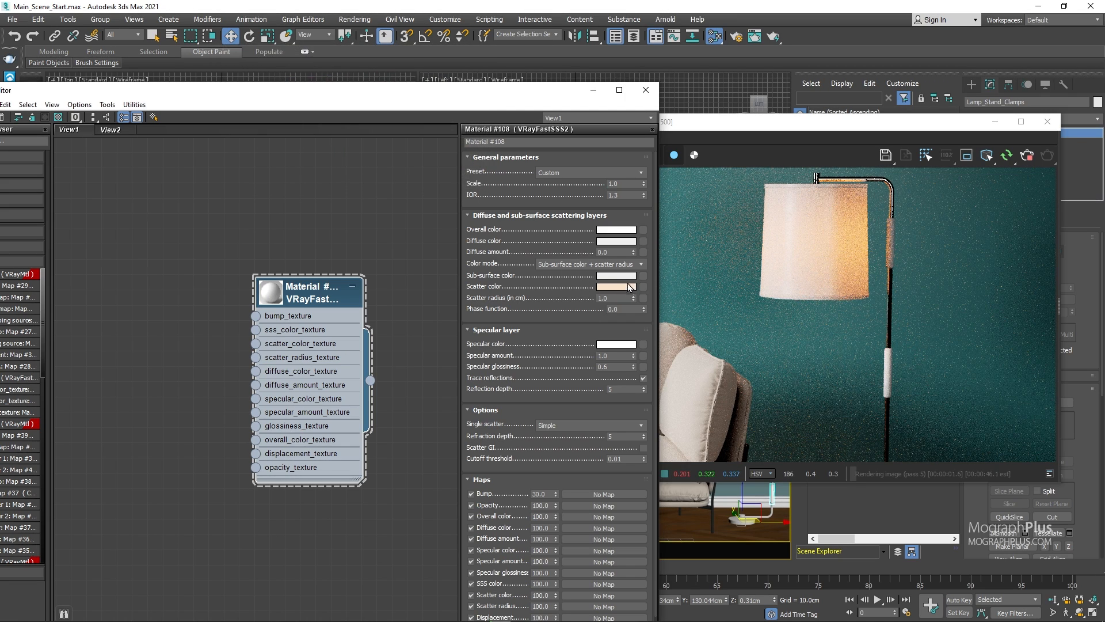
# Set the VRayFastSSS2 diffuse amount to 0.5 and scatter radius to 0.2 cm
pyautogui.write('0.5')
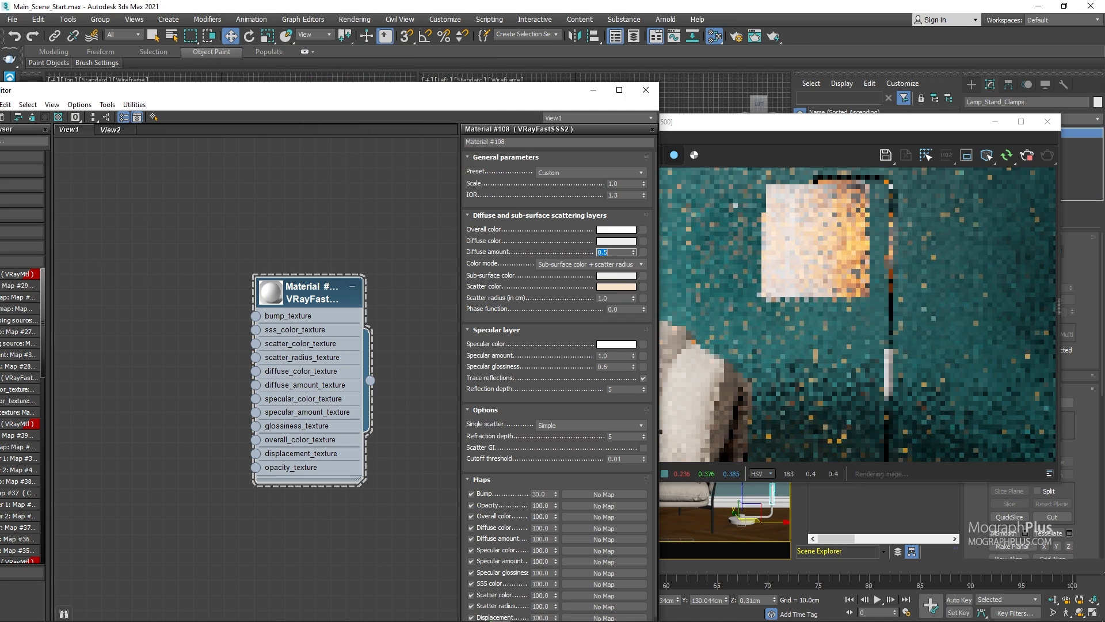
pyautogui.doubleClick(617, 298)
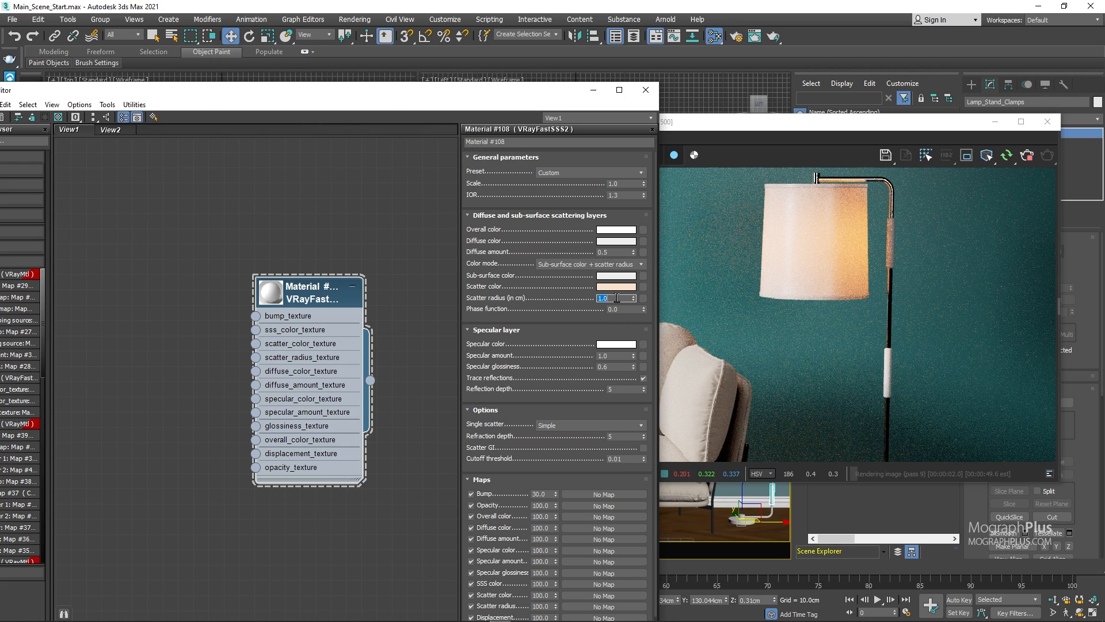
pyautogui.write('.2')
pyautogui.press('Return')
# Restore the render view to the full scene and set the clamp material's specular glossiness to 0.9
pyautogui.moveTo(878, 123); pyautogui.dragTo(892, 192)
pyautogui.rightClick(848, 324)
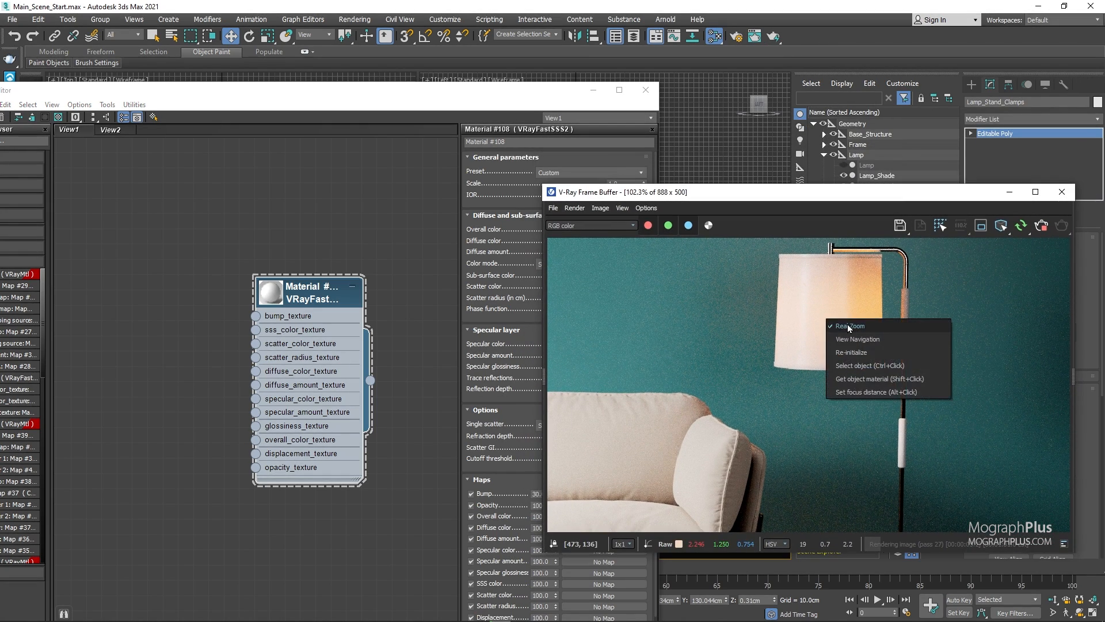
pyautogui.click(849, 326)
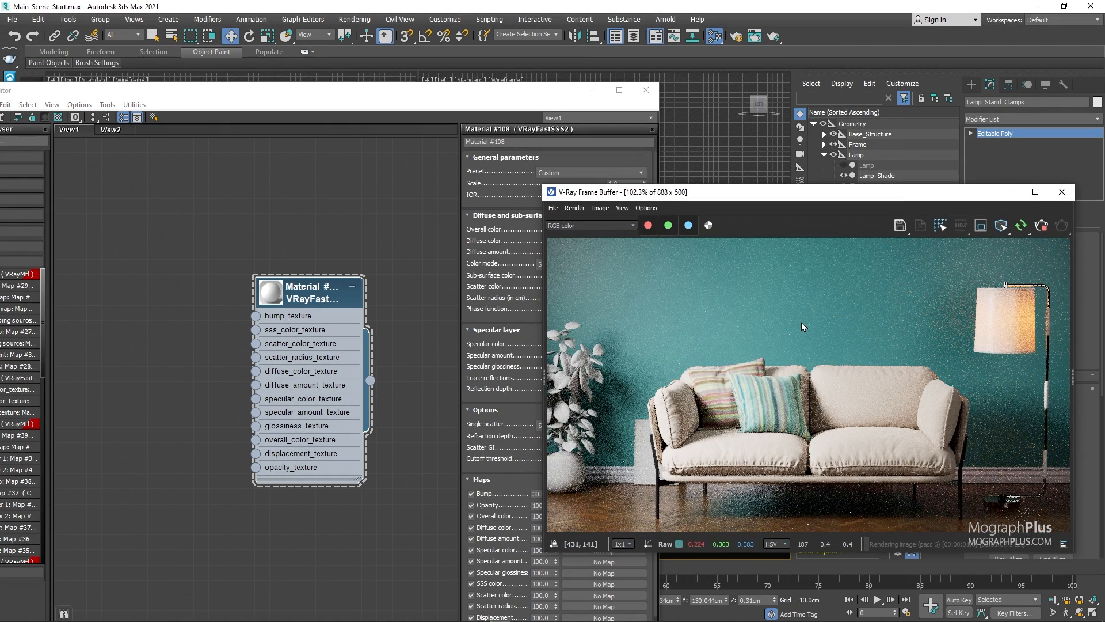
pyautogui.click(377, 279)
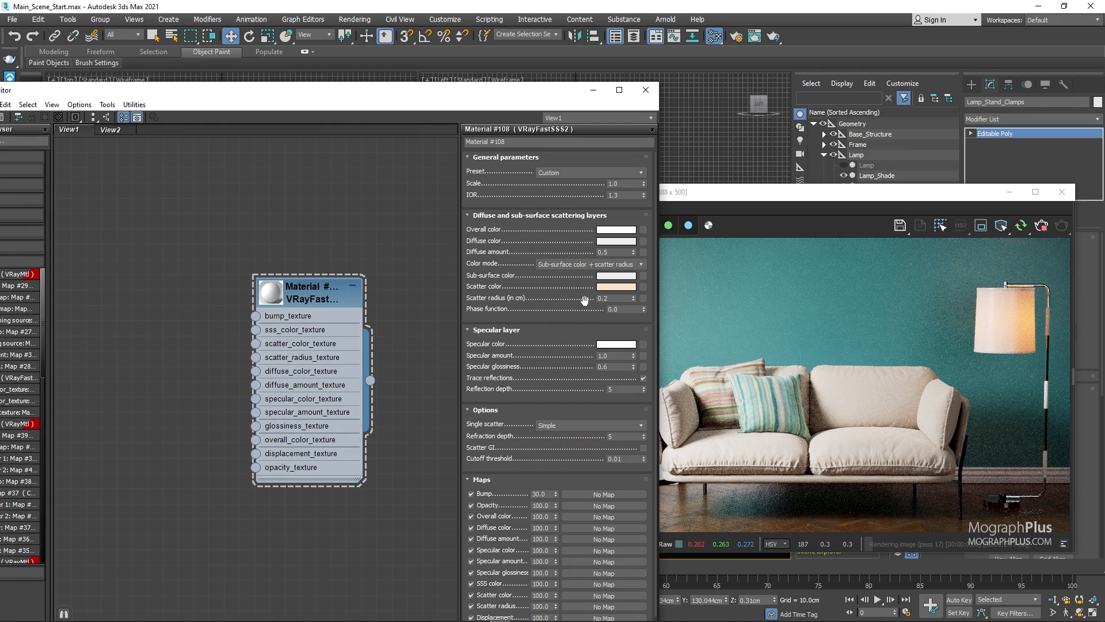
pyautogui.click(621, 368)
pyautogui.write('0.9')
pyautogui.press('Return')
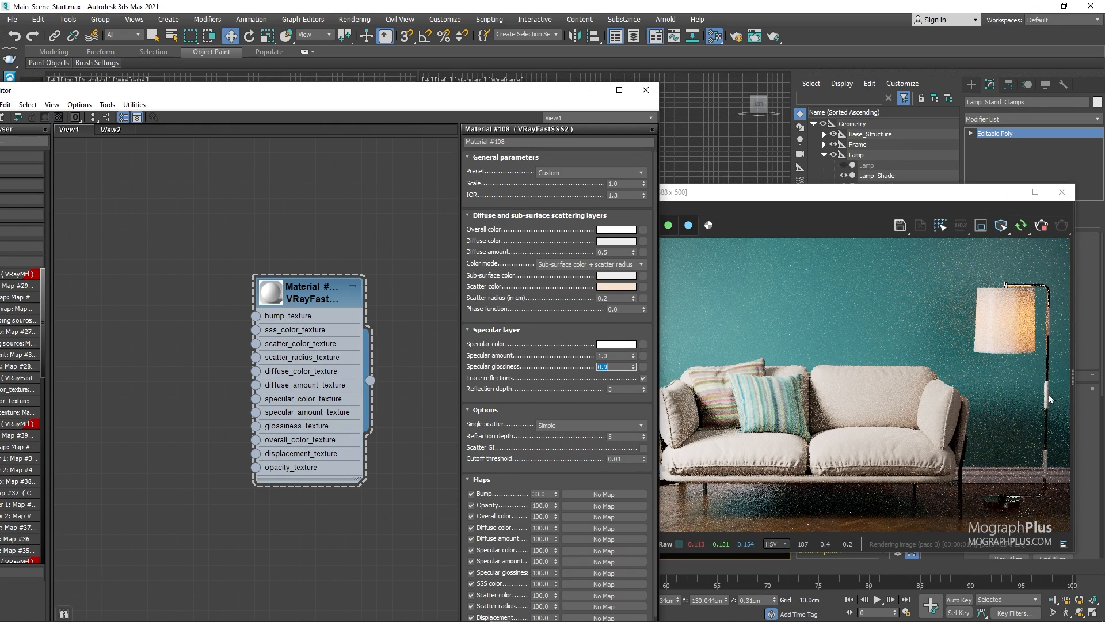
pyautogui.click(1049, 395)
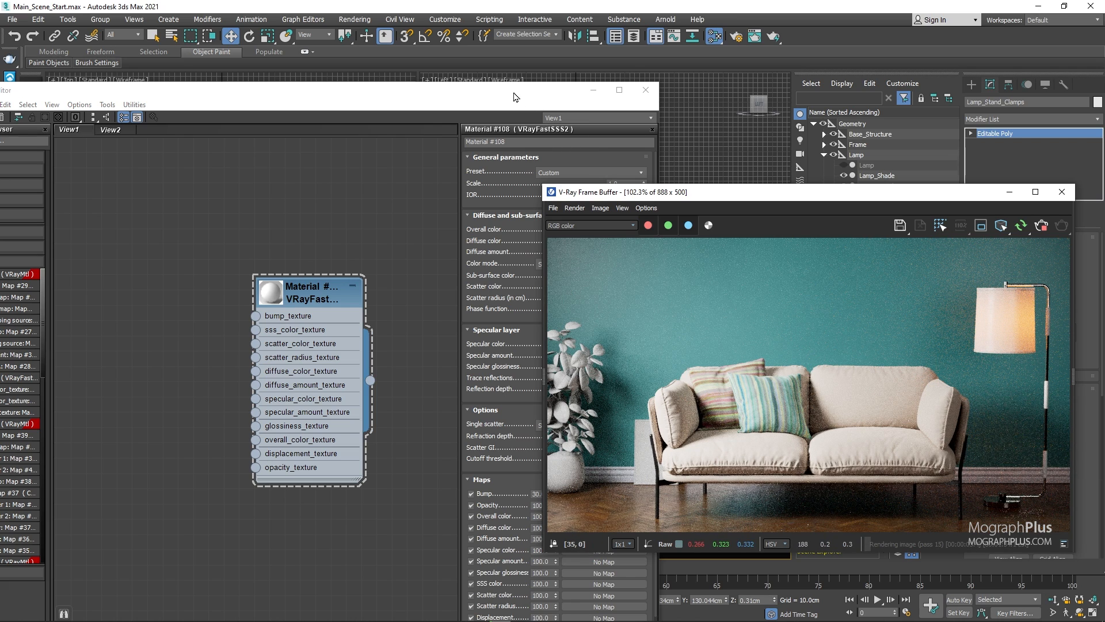
# Collapse the Lamp group in the Scene Explorer and select the Vase object inside the Plant group
pyautogui.moveTo(514, 97); pyautogui.dragTo(419, 106)
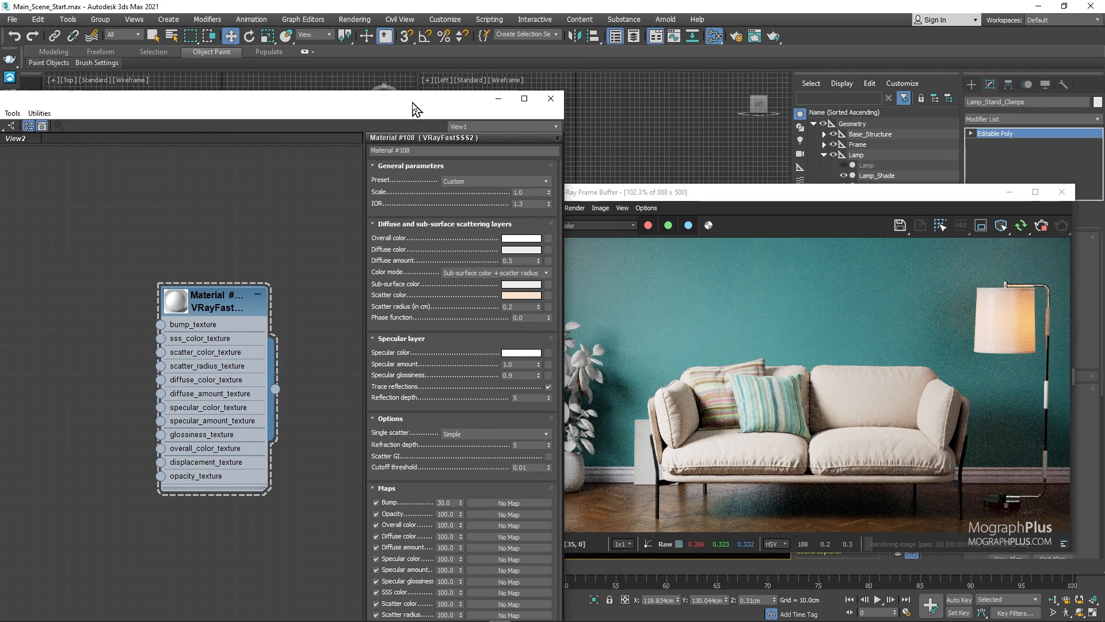
pyautogui.click(831, 164)
pyautogui.moveTo(836, 197); pyautogui.dragTo(821, 259)
pyautogui.click(825, 156)
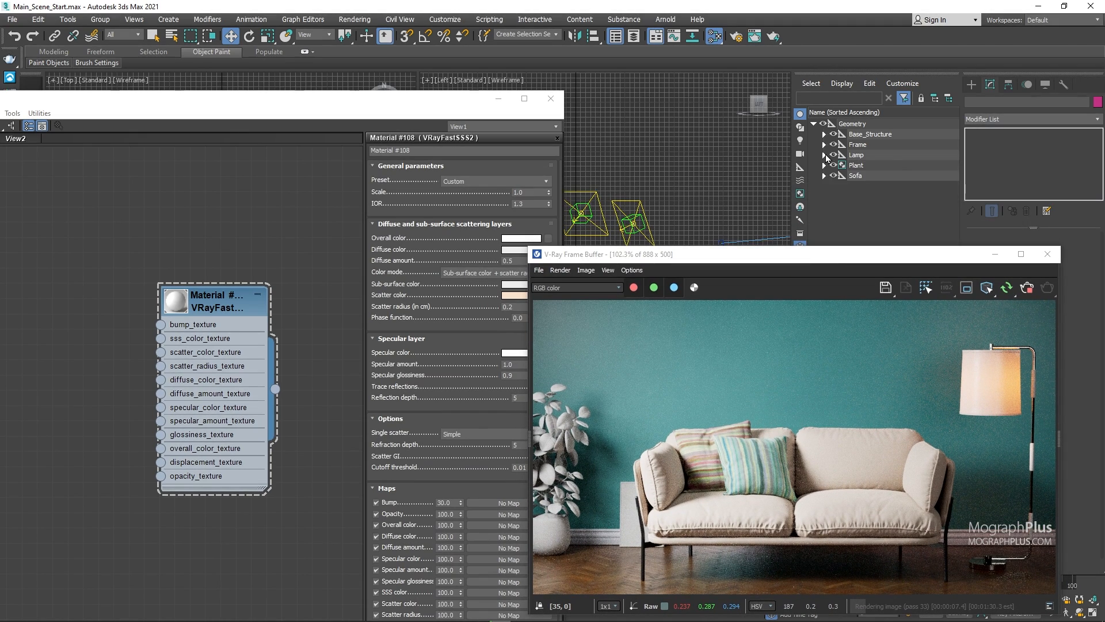
pyautogui.click(825, 165)
pyautogui.click(858, 217)
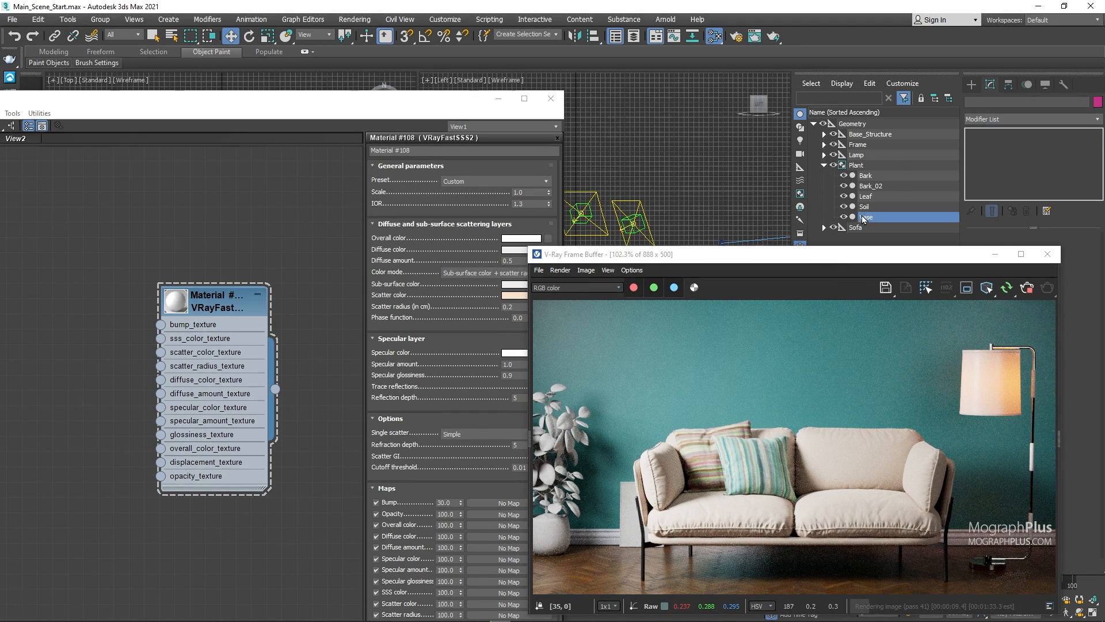
pyautogui.moveTo(842, 256); pyautogui.dragTo(887, 120)
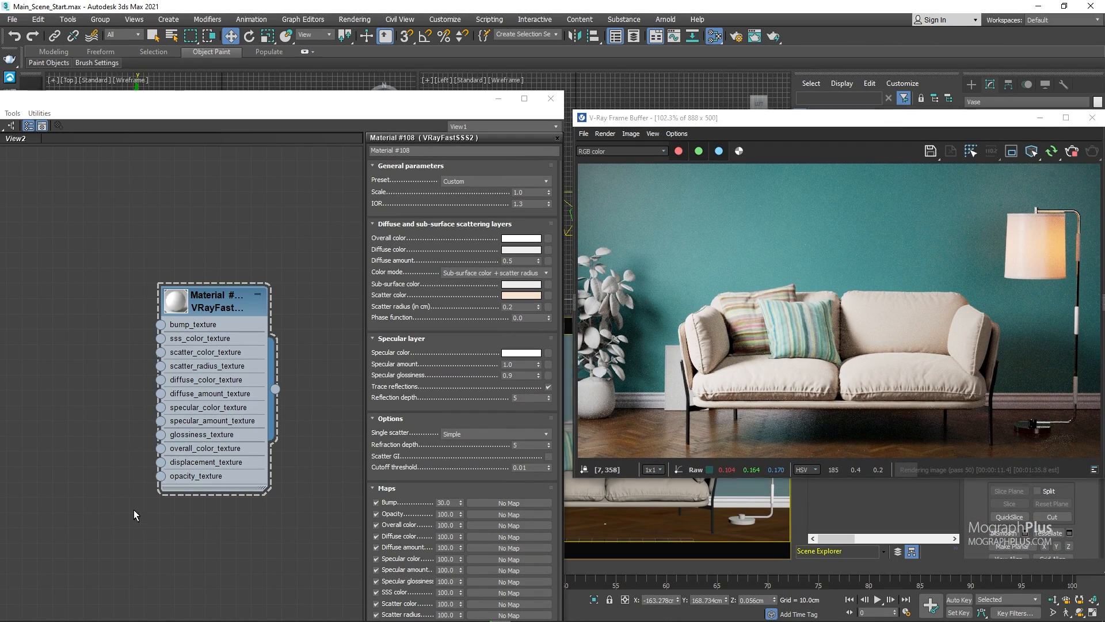
# Create a new VRayFastSSS2 material and assign it to the selected vase
pyautogui.moveTo(136, 516); pyautogui.dragTo(180, 306, button='middle')
pyautogui.rightClick(198, 331)
pyautogui.moveTo(306, 349)
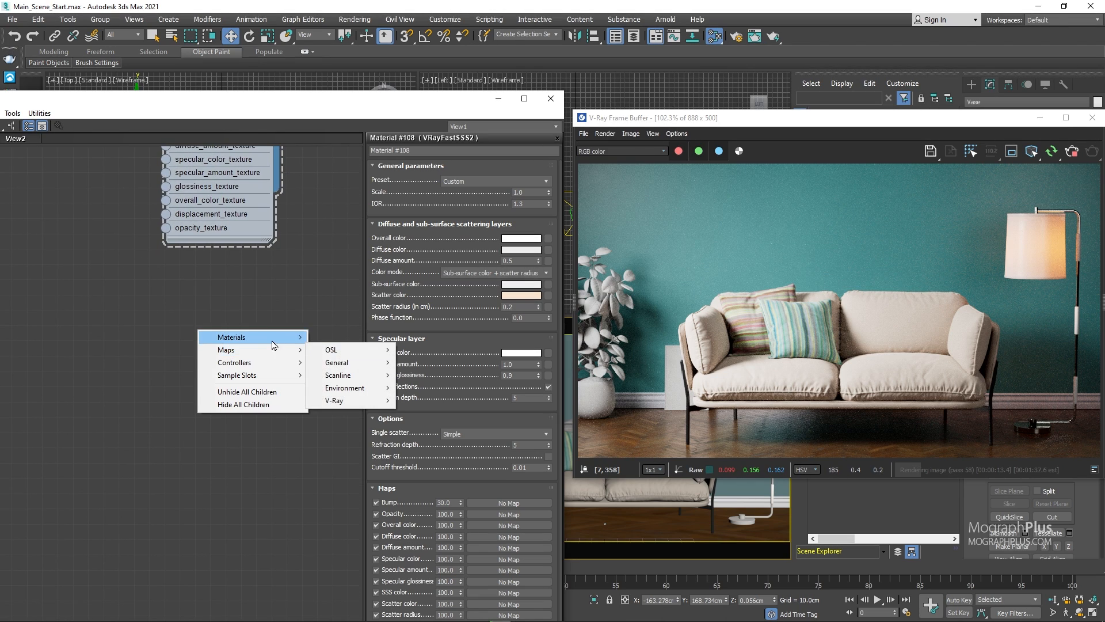
pyautogui.moveTo(259, 338)
pyautogui.moveTo(345, 375)
pyautogui.click(443, 157)
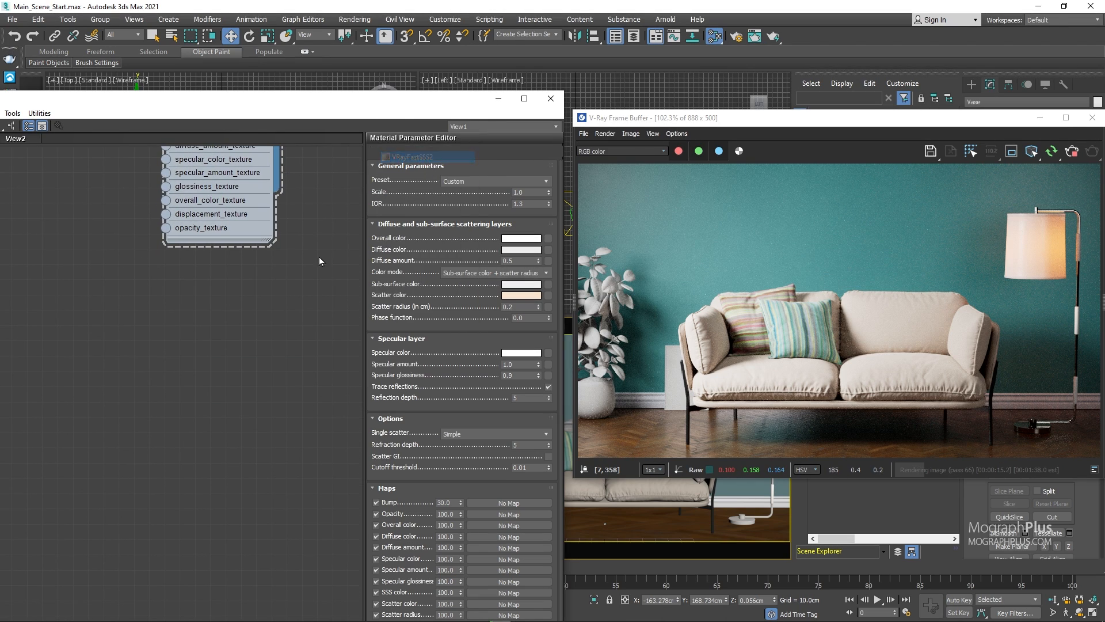
pyautogui.rightClick(198, 324)
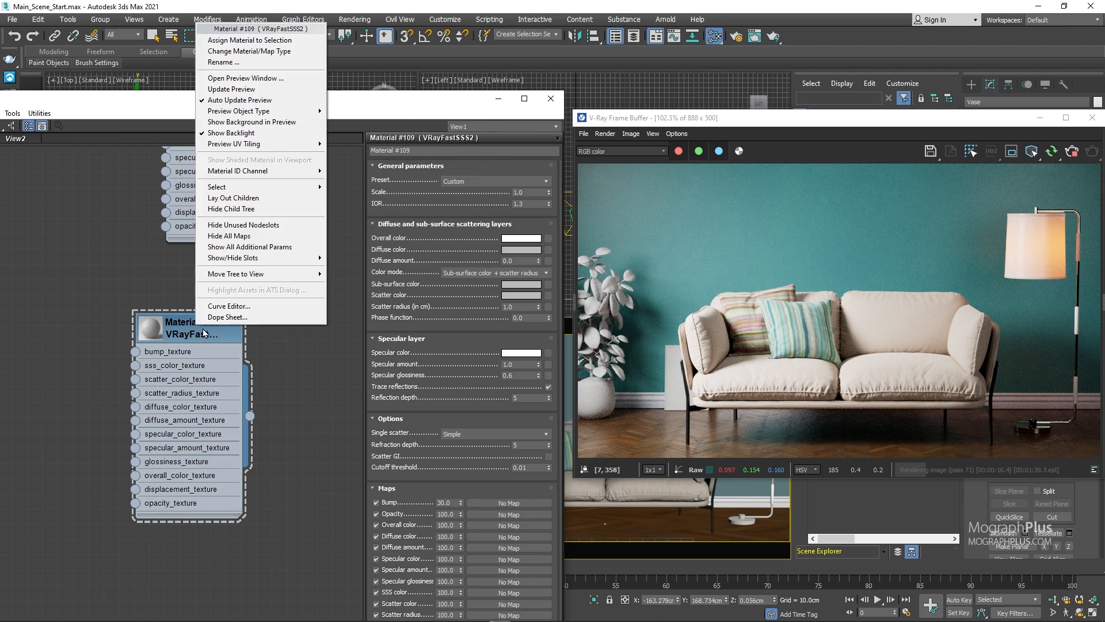
pyautogui.click(250, 40)
# Enlarge the render view on the plant's vase using real zoom and re-initialize it
pyautogui.rightClick(609, 399)
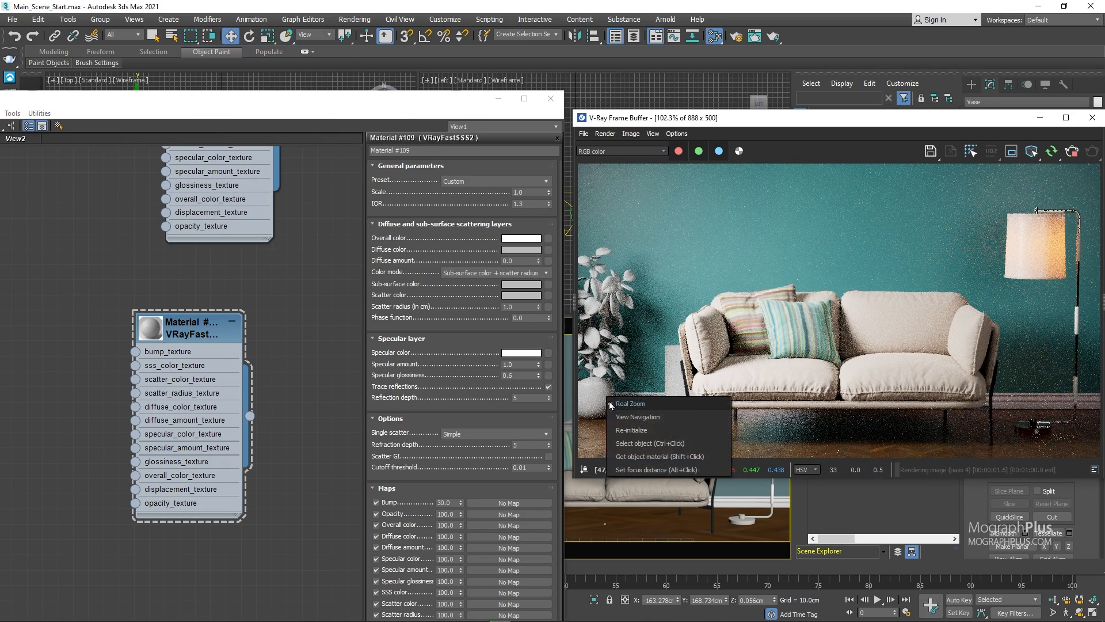
pyautogui.click(611, 404)
pyautogui.scroll(3, 618, 410)
pyautogui.scroll(-1, 625, 386)
pyautogui.moveTo(626, 390); pyautogui.dragTo(714, 345, button='middle')
pyautogui.rightClick(711, 347)
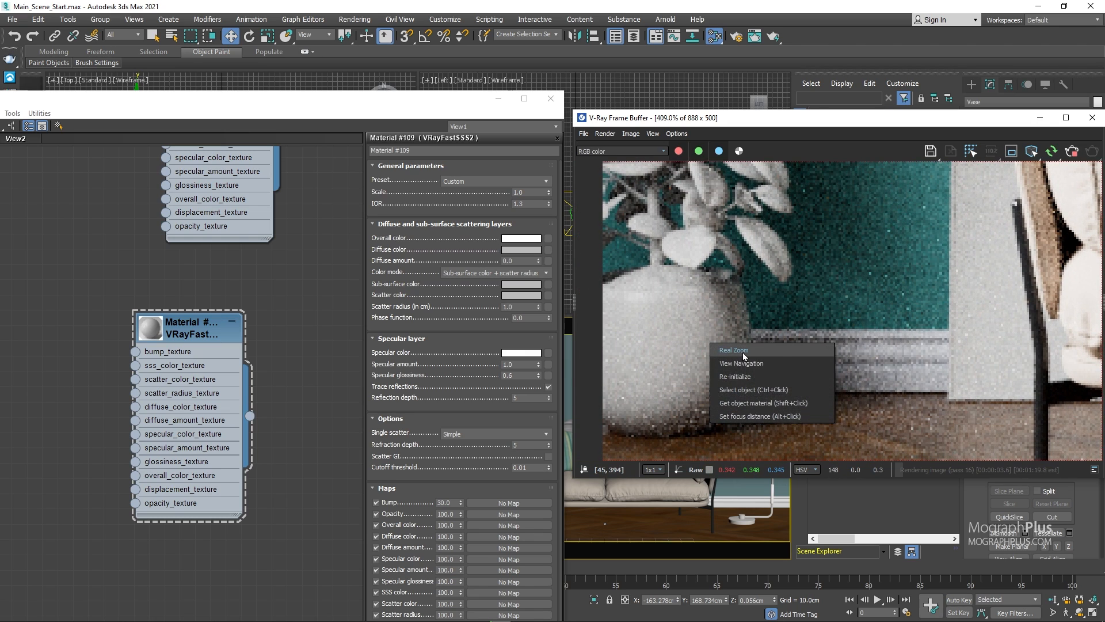
pyautogui.click(735, 376)
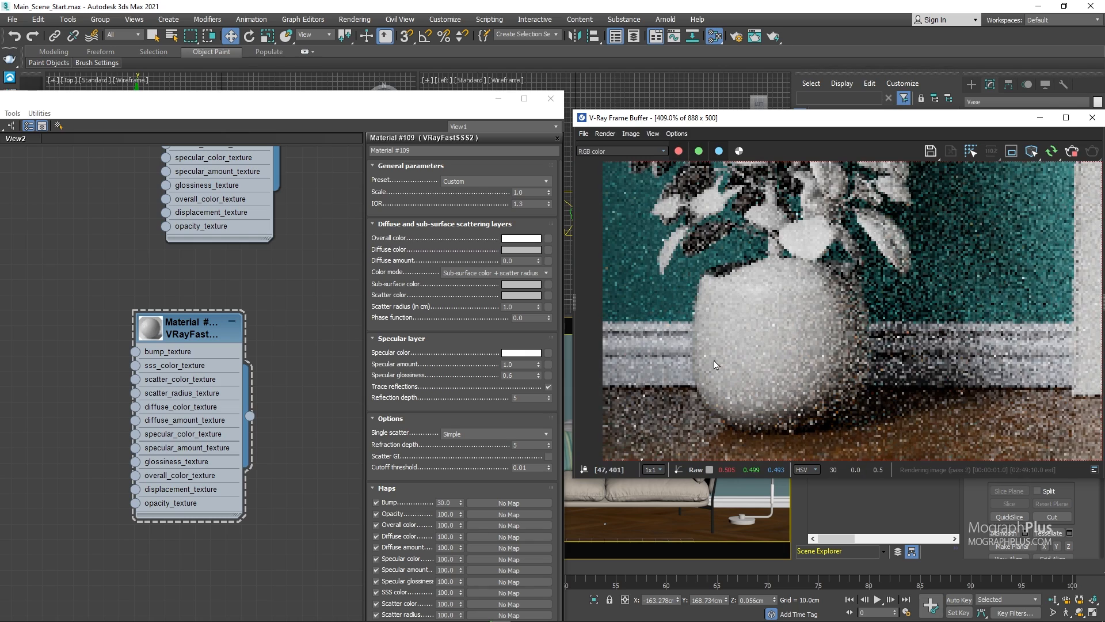
# Add a VRayColor map beside the vase material and set its RGB primaries to sRGB primaries
pyautogui.moveTo(85, 405); pyautogui.dragTo(200, 397, button='middle')
pyautogui.scroll(-3, 143, 346)
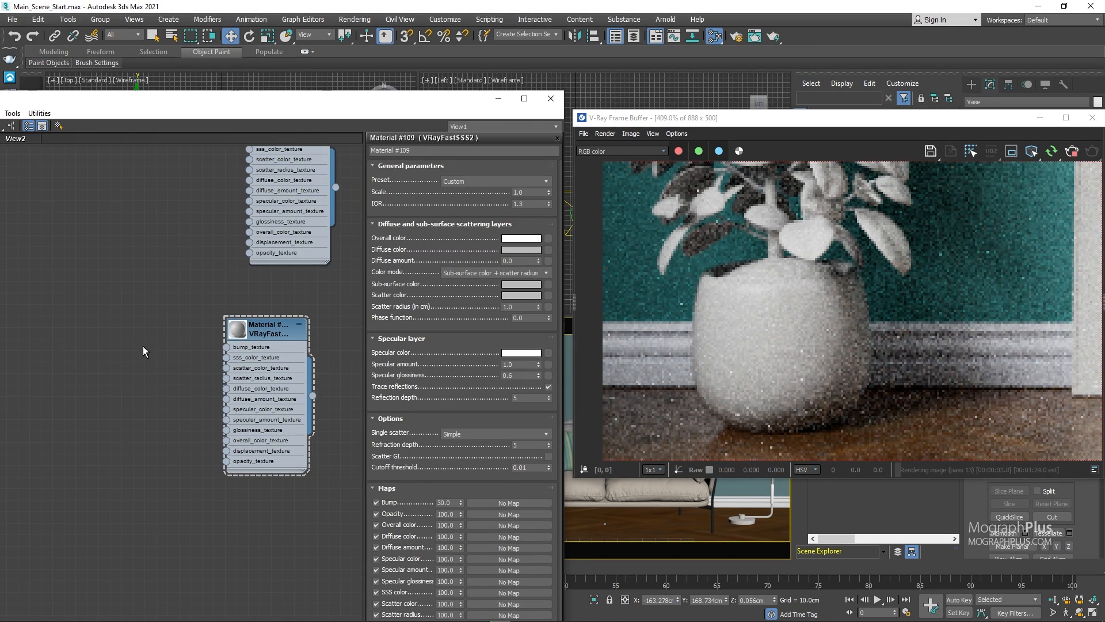
pyautogui.rightClick(95, 340)
pyautogui.moveTo(150, 356)
pyautogui.moveTo(245, 406)
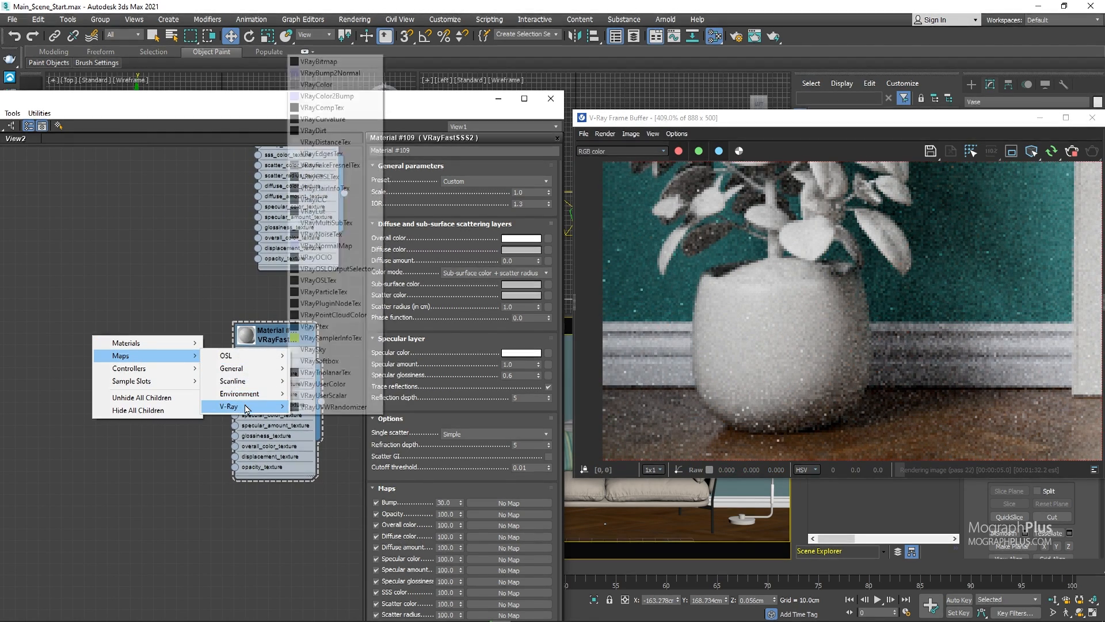
pyautogui.click(328, 84)
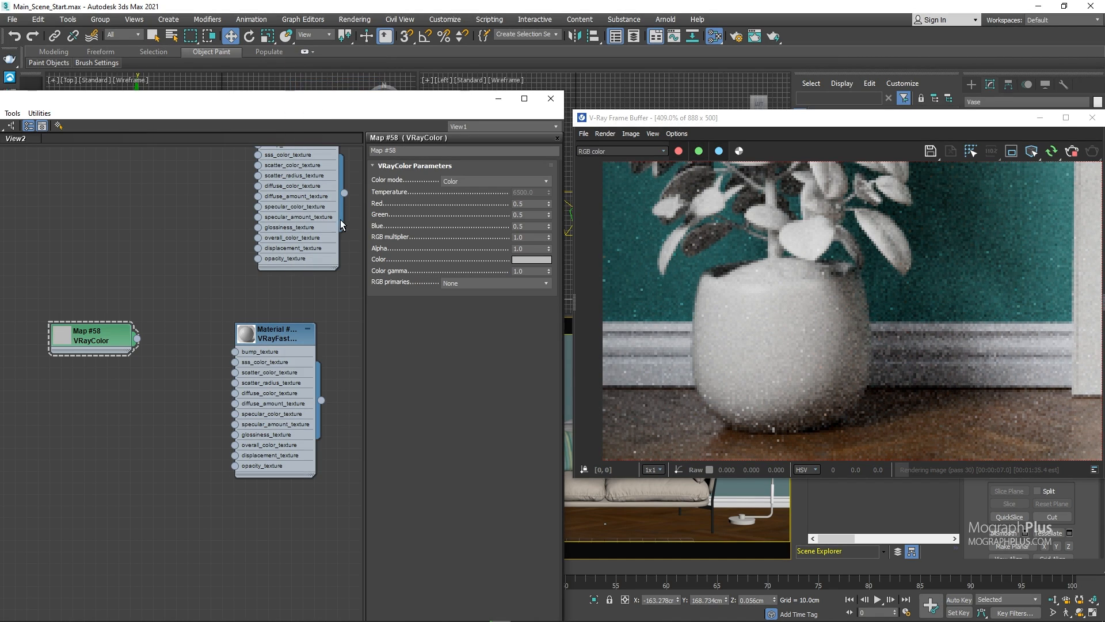
pyautogui.click(522, 283)
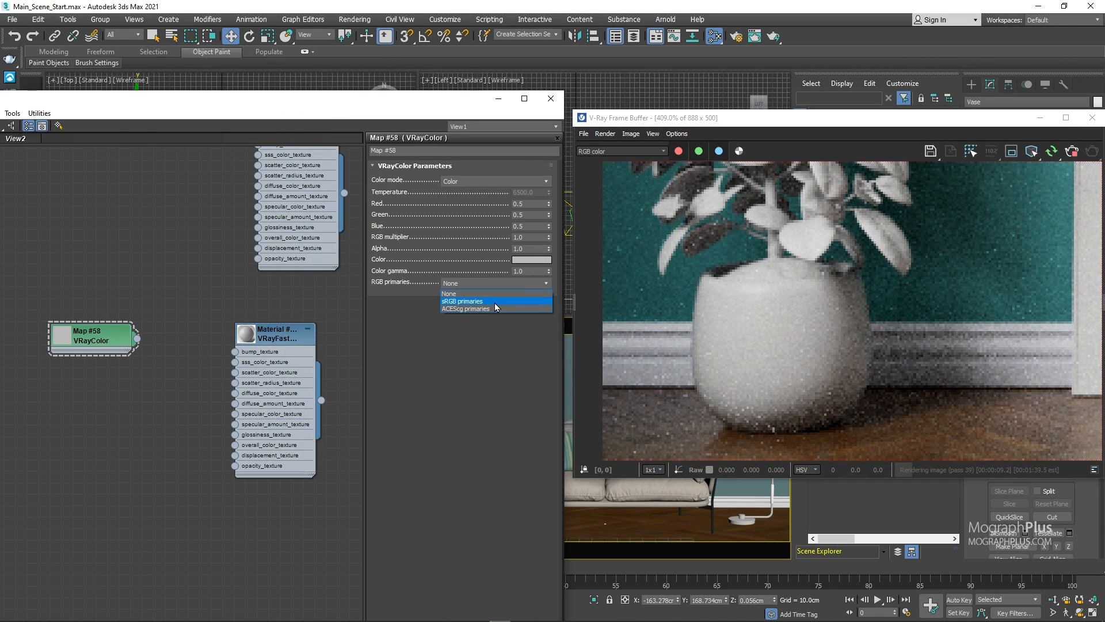
pyautogui.click(508, 301)
# Set the VRayColor map's color to red 197, green 110 and blue 10 (0.039)
pyautogui.click(530, 261)
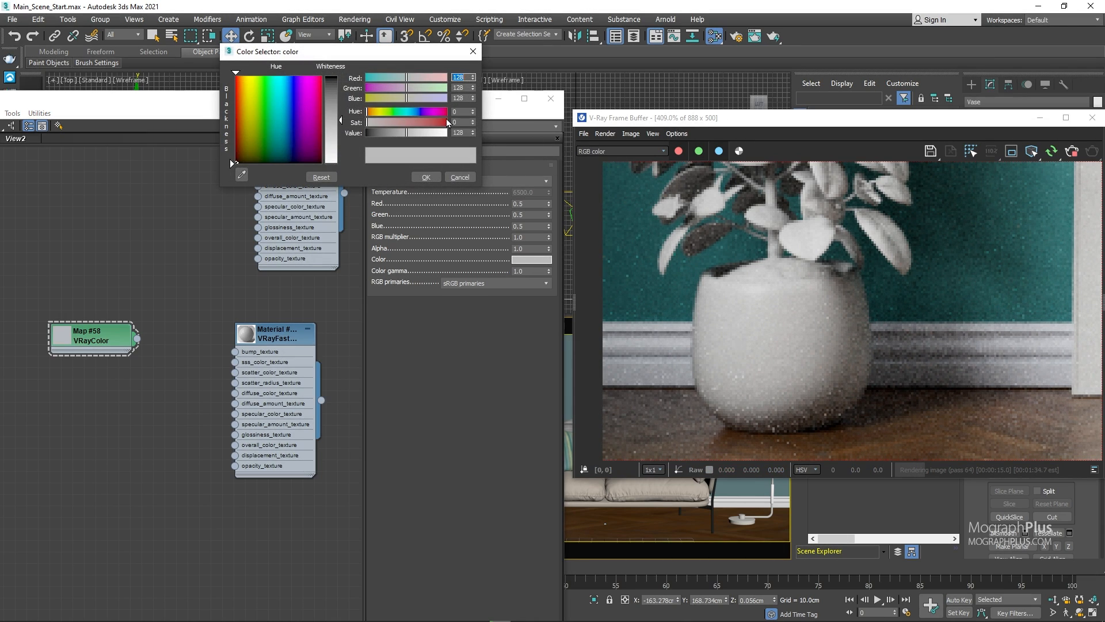
pyautogui.click(457, 87)
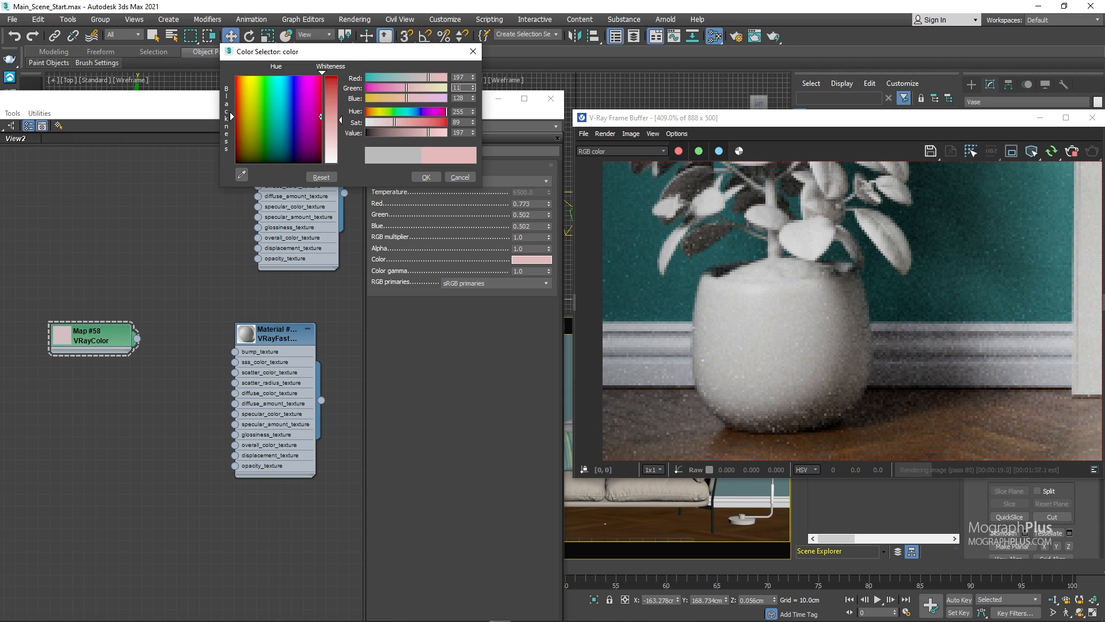
pyautogui.write('110')
pyautogui.press('Tab')
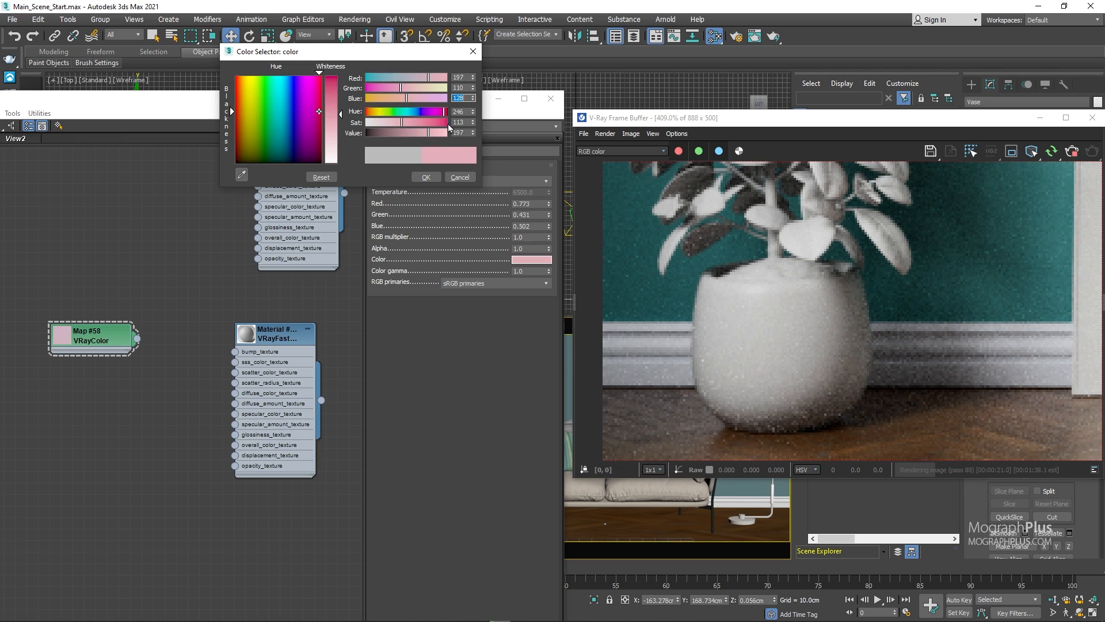
pyautogui.click(426, 177)
# Restart the interactive render of the enlarged vase view
pyautogui.rightClick(685, 262)
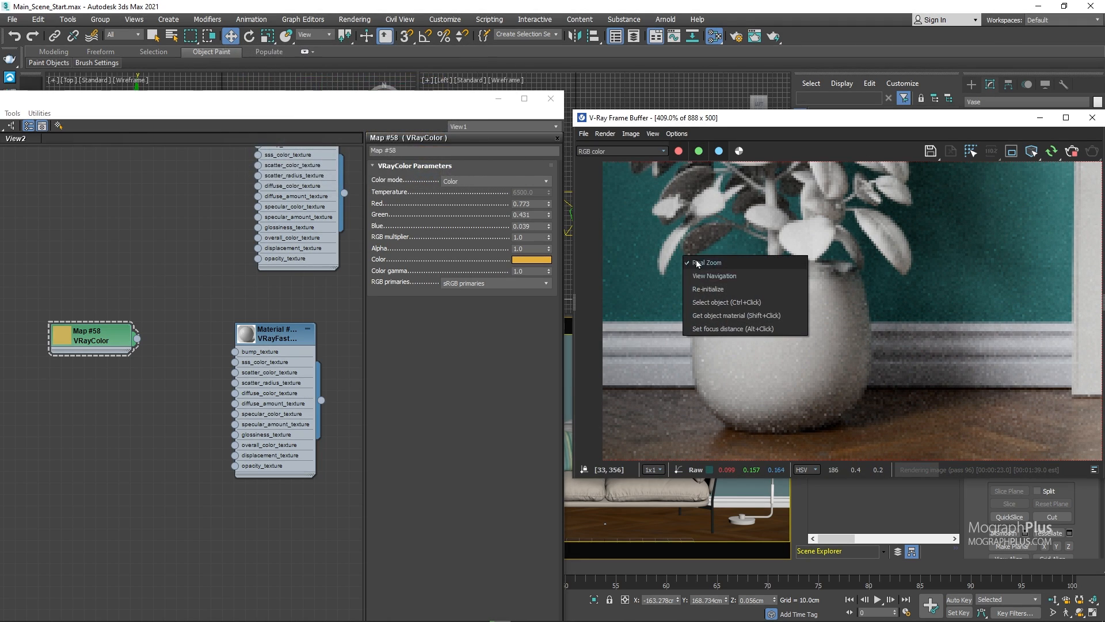
pyautogui.click(697, 264)
pyautogui.click(1052, 150)
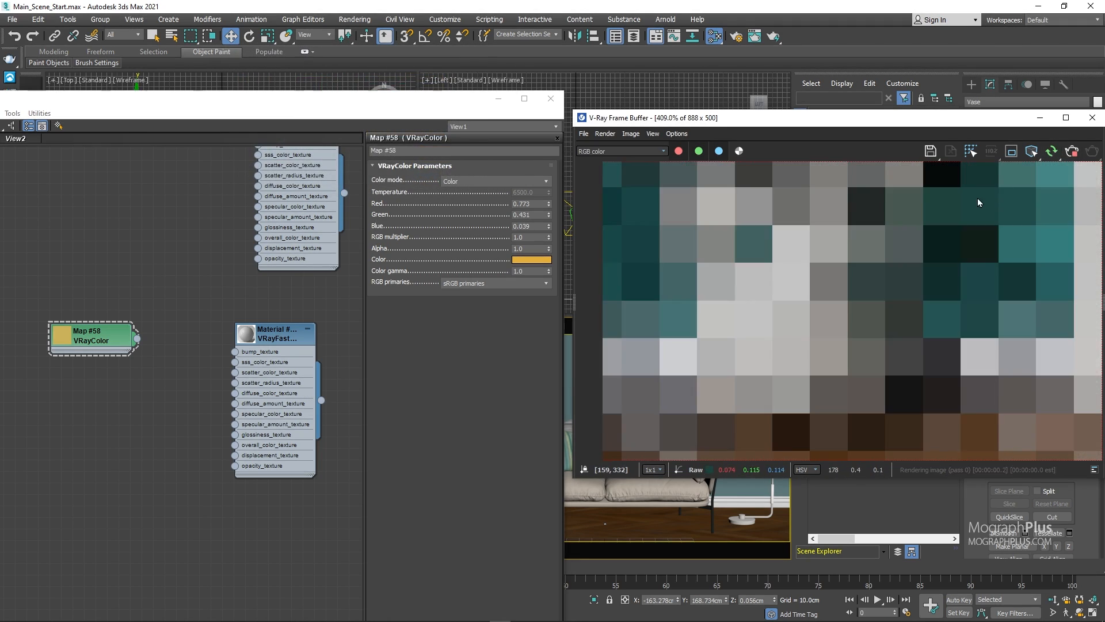
pyautogui.scroll(-1, 183, 419)
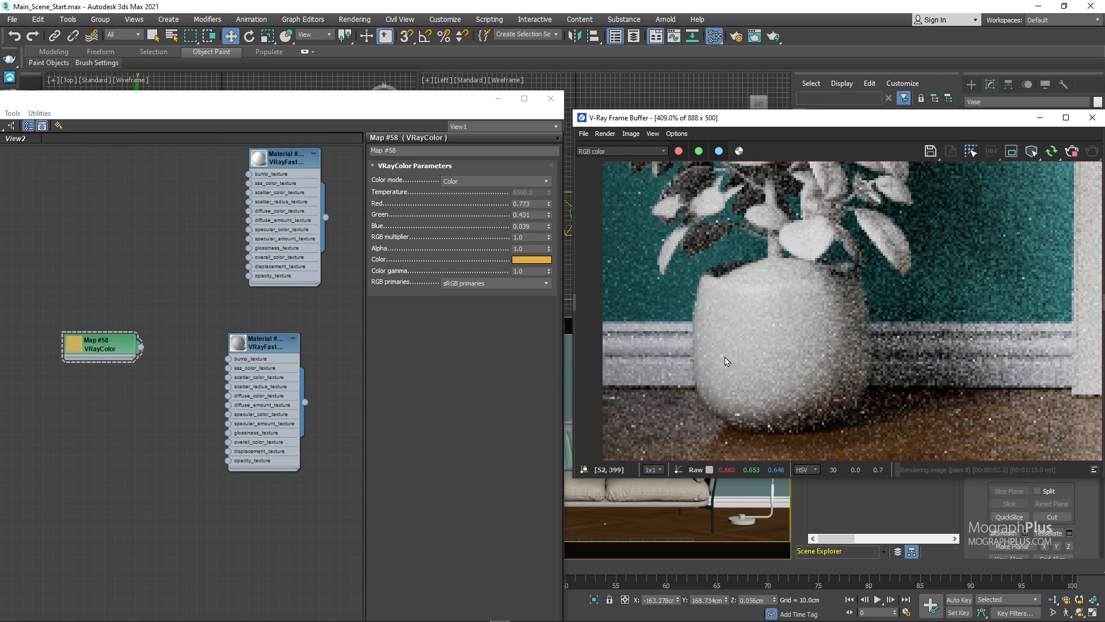
pyautogui.scroll(-1, 723, 357)
# Add a Composite map and connect the VRayColor map to its Layer 1
pyautogui.moveTo(152, 441); pyautogui.dragTo(154, 401, button='middle')
pyautogui.rightClick(82, 377)
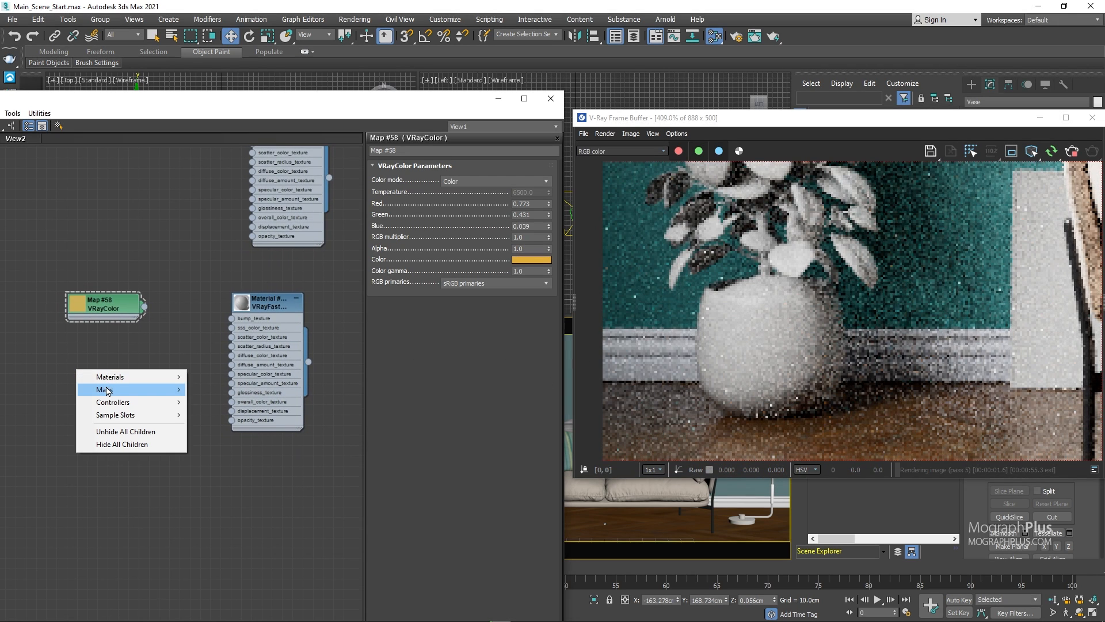
pyautogui.moveTo(105, 390)
pyautogui.moveTo(216, 402)
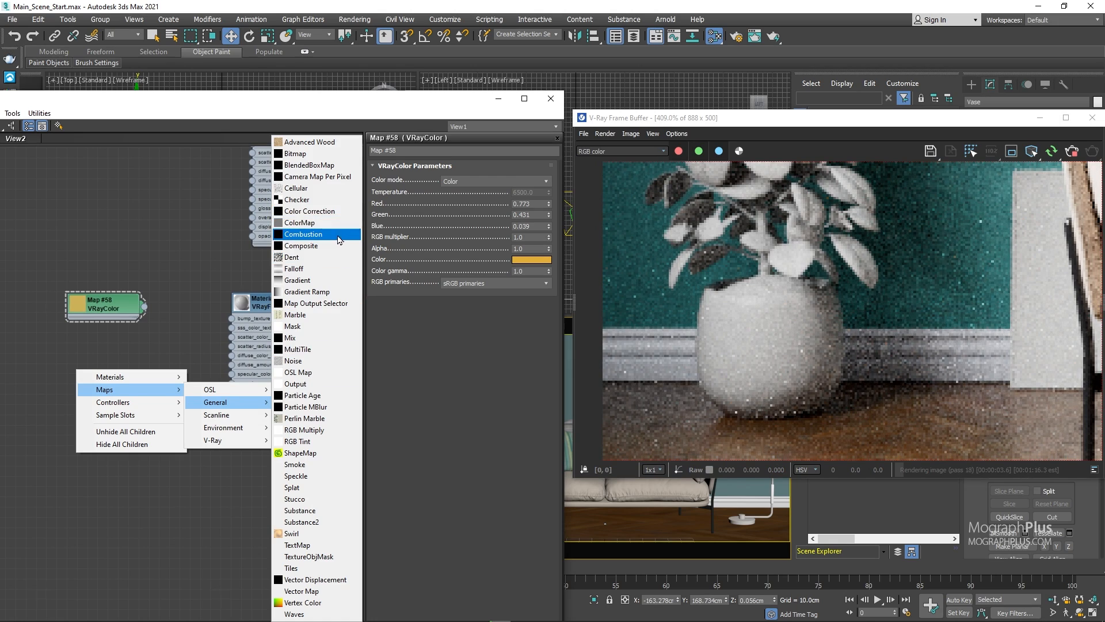
pyautogui.click(301, 245)
pyautogui.moveTo(154, 356); pyautogui.dragTo(266, 358, button='middle')
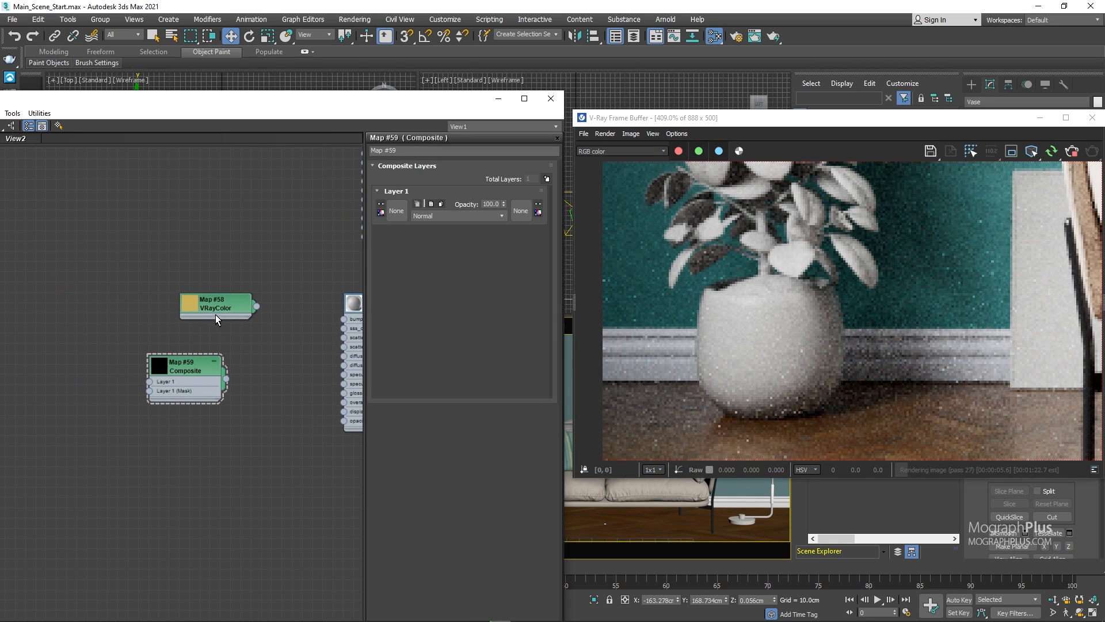
pyautogui.moveTo(226, 308); pyautogui.dragTo(149, 382)
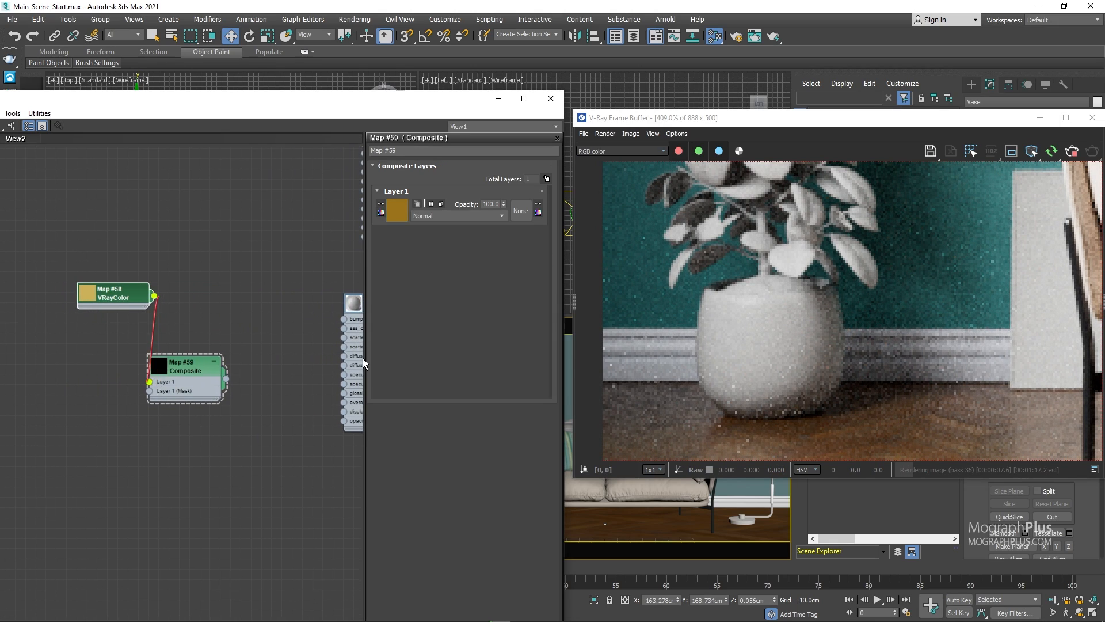
# Restore the render view to the full scene and move the Composite node away from the VRayColor node
pyautogui.rightClick(742, 304)
pyautogui.click(754, 313)
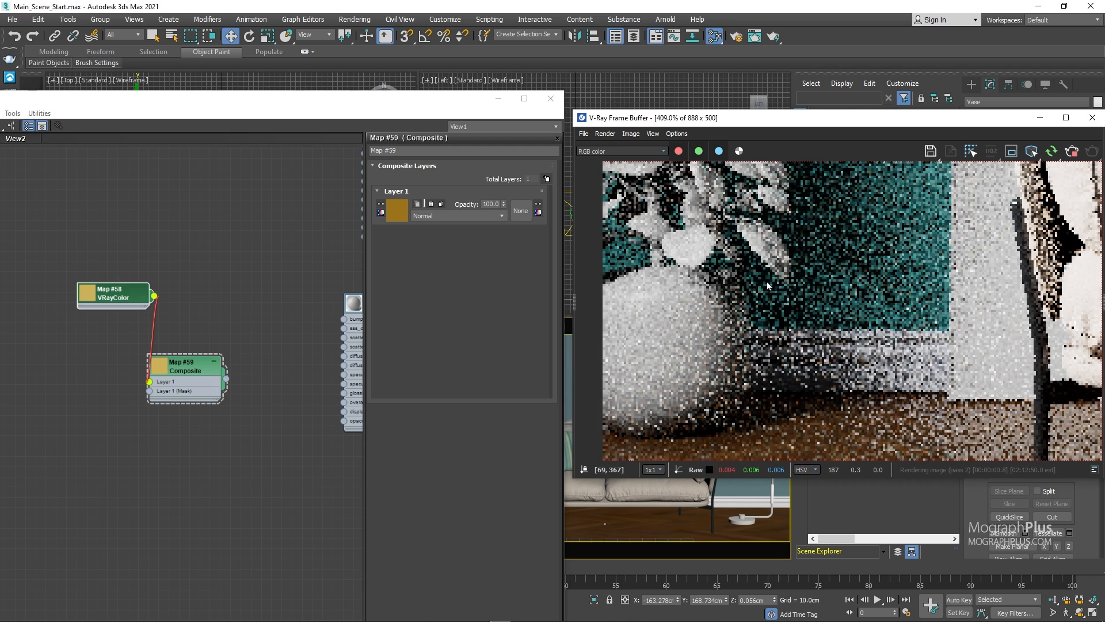
pyautogui.scroll(-2, 700, 302)
pyautogui.scroll(2, 170, 359)
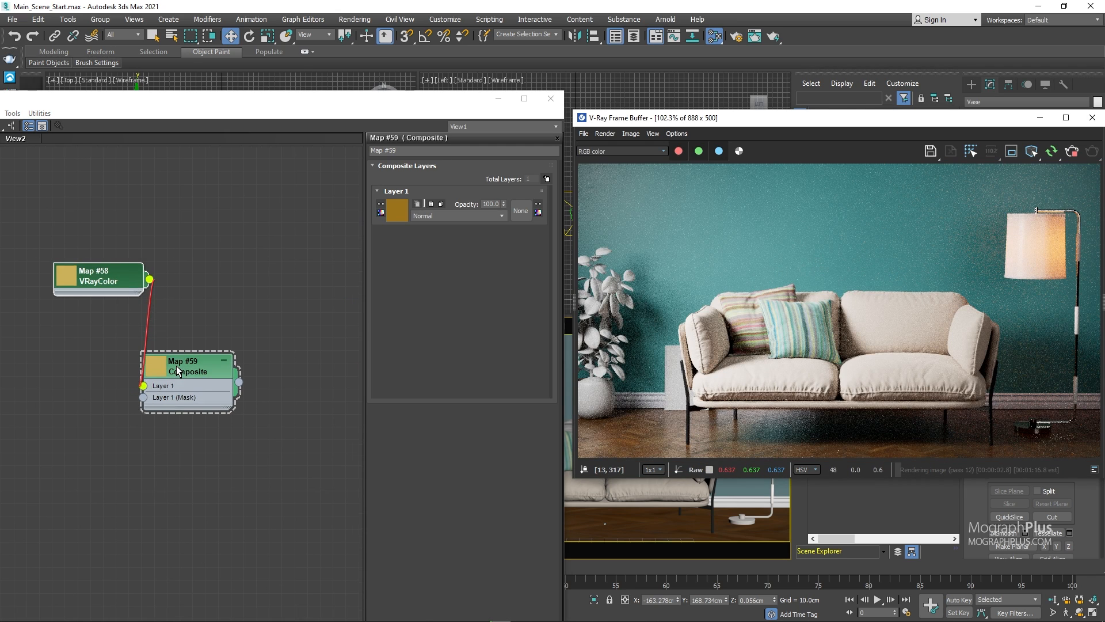
pyautogui.moveTo(171, 359); pyautogui.dragTo(223, 344)
pyautogui.moveTo(246, 298); pyautogui.dragTo(128, 268, button='middle')
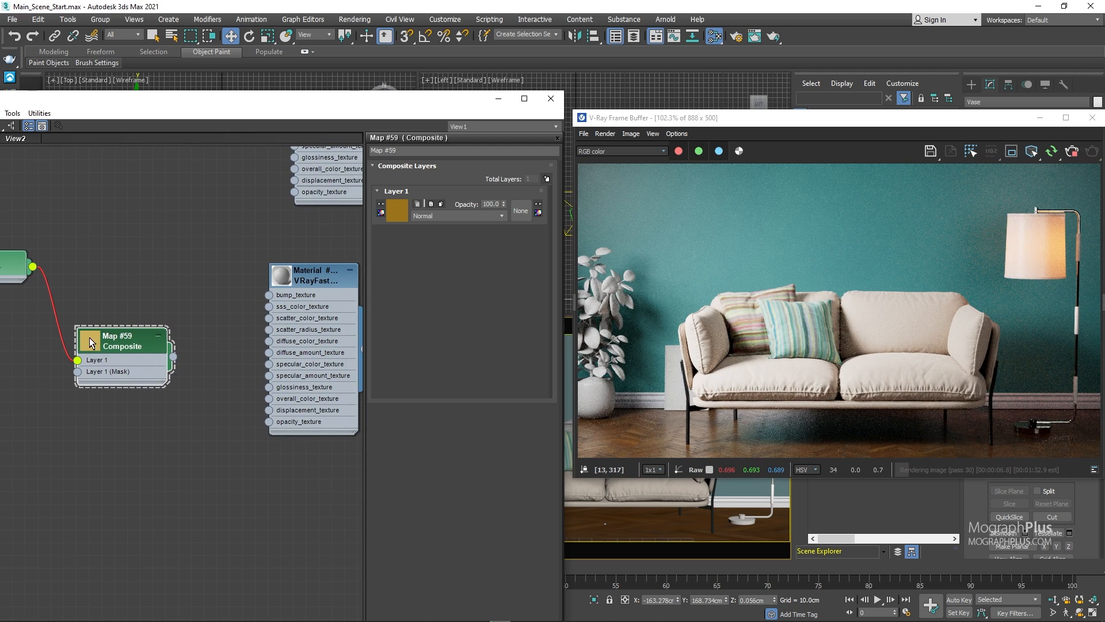
# Add a VRayBitmap map loading the BW20 image and place its node below the VRayColor map
pyautogui.moveTo(81, 309); pyautogui.dragTo(163, 289, button='middle')
pyautogui.rightClick(92, 357)
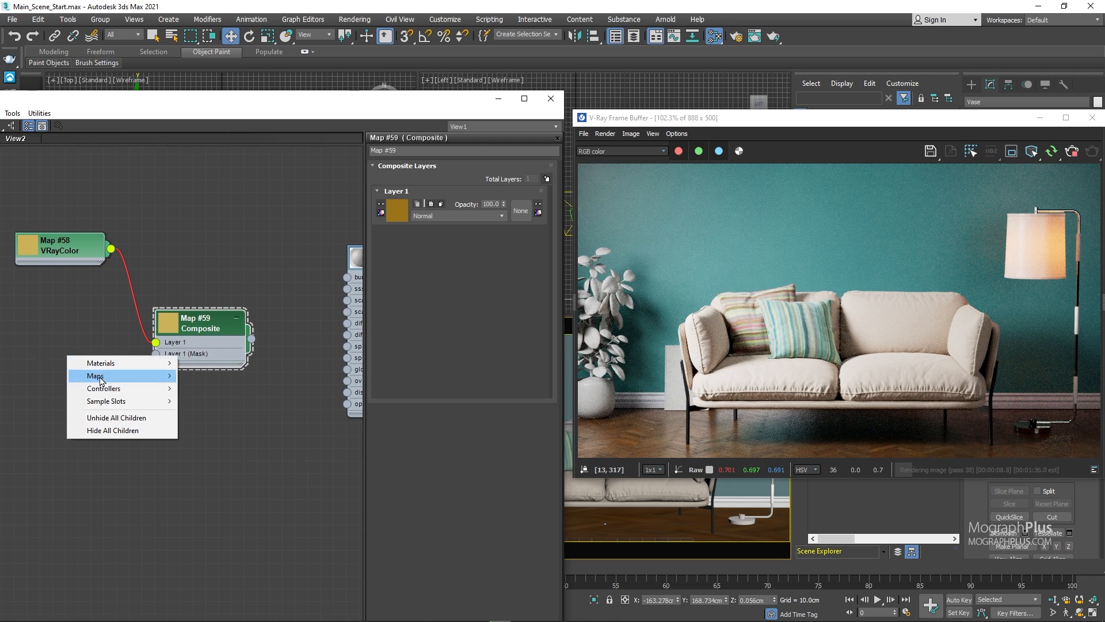
pyautogui.moveTo(95, 375)
pyautogui.moveTo(222, 426)
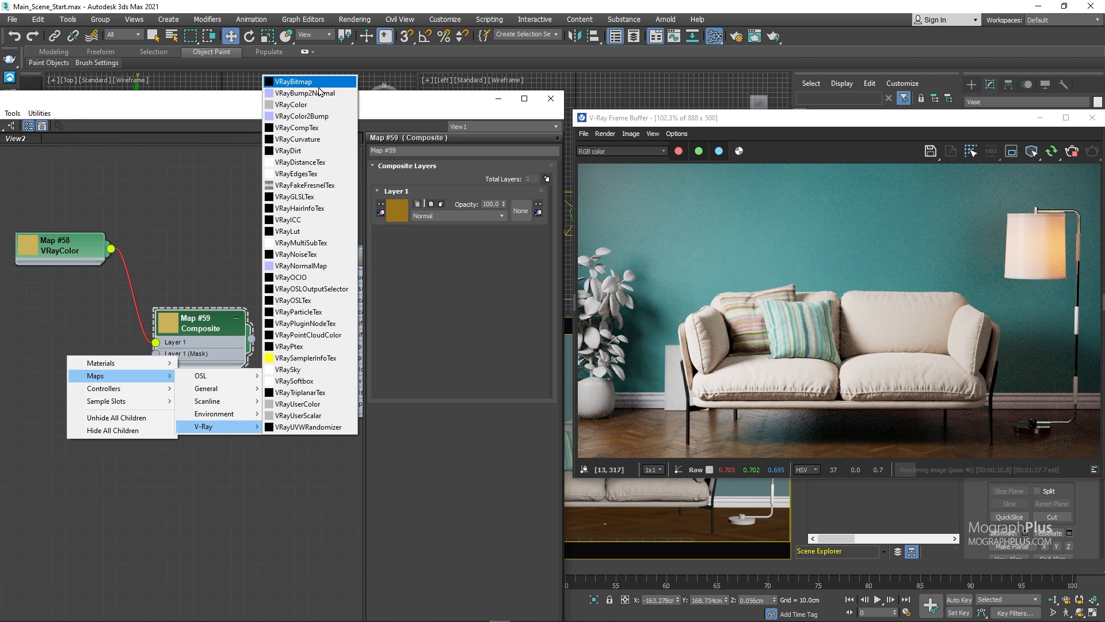
pyautogui.click(294, 81)
pyautogui.click(545, 183)
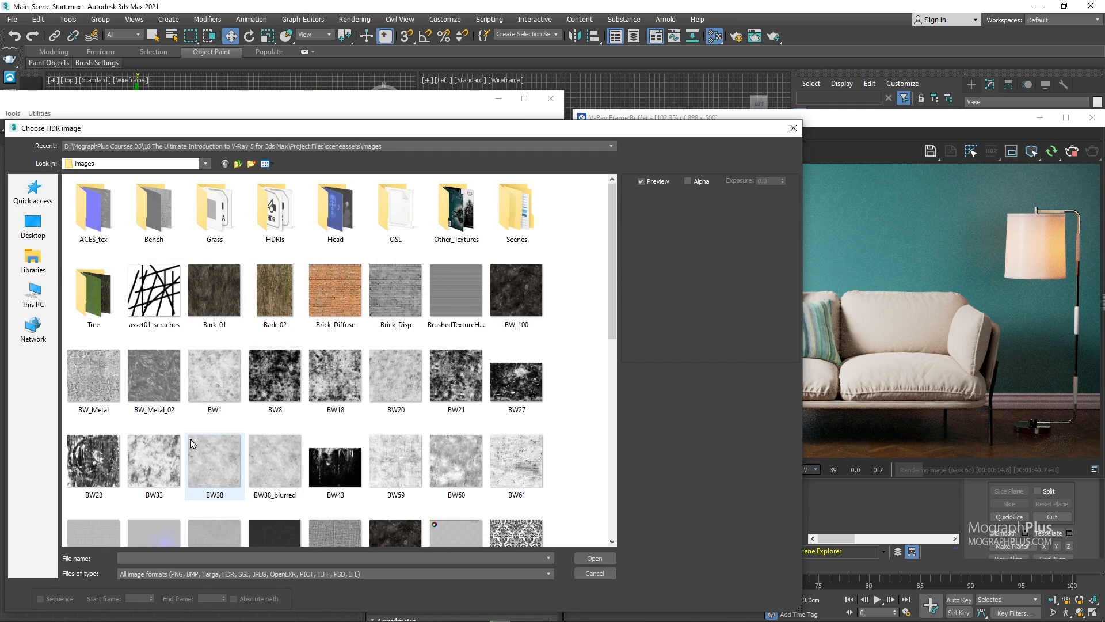
pyautogui.click(406, 374)
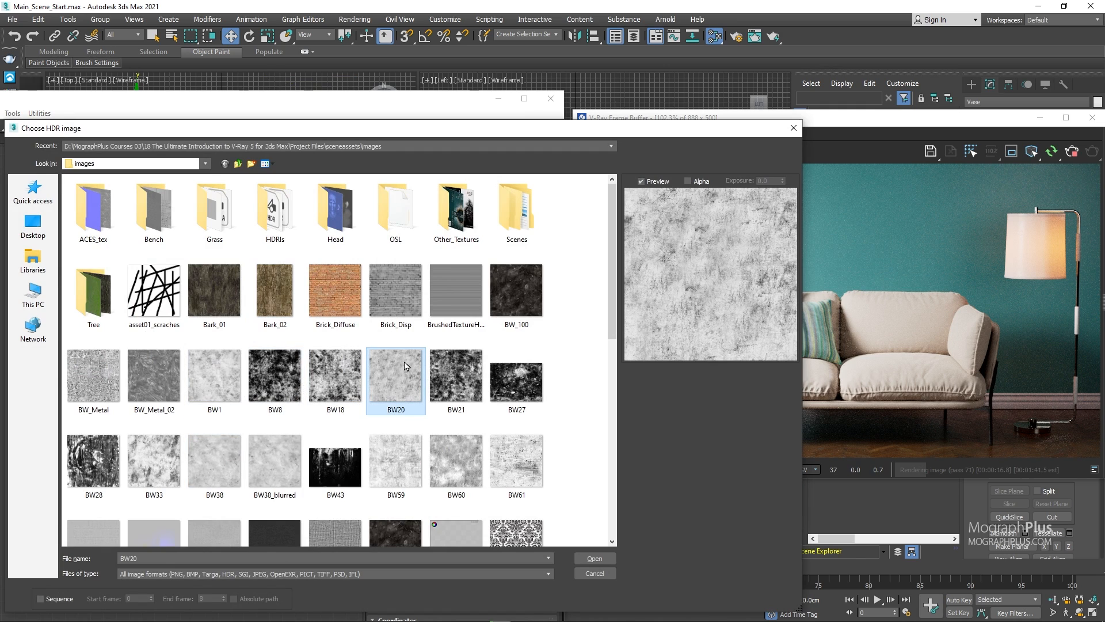
pyautogui.doubleClick(402, 381)
pyautogui.moveTo(91, 320); pyautogui.dragTo(118, 298, button='middle')
pyautogui.moveTo(95, 349); pyautogui.dragTo(69, 374)
# Set the BW20 bitmap's RGB primaries to Raw
pyautogui.scroll(-3, 501, 445)
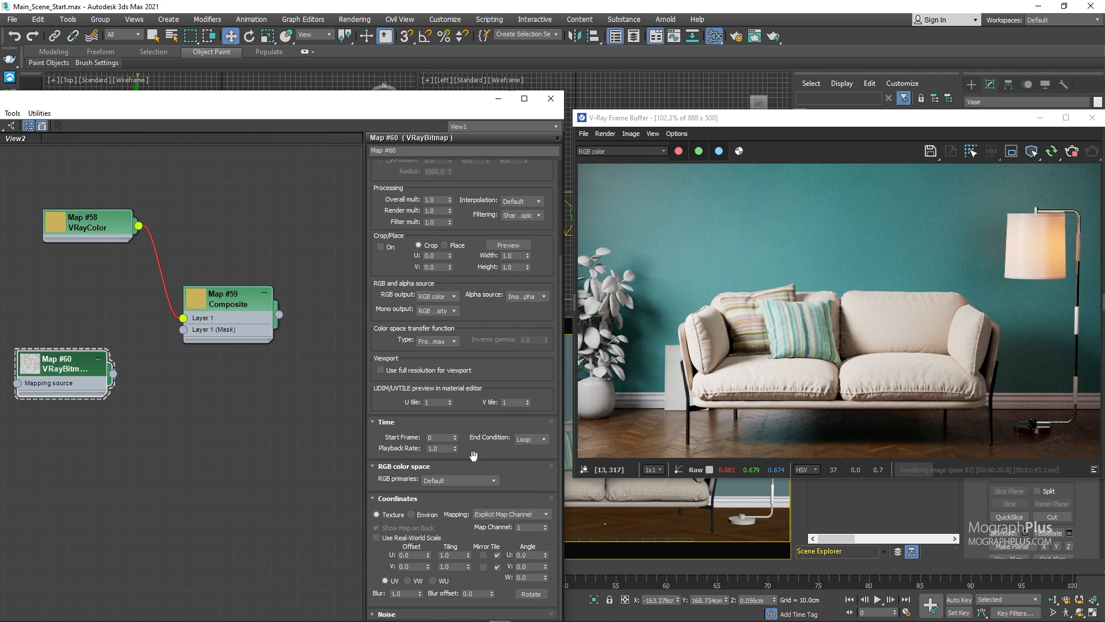
pyautogui.click(460, 480)
pyautogui.click(445, 514)
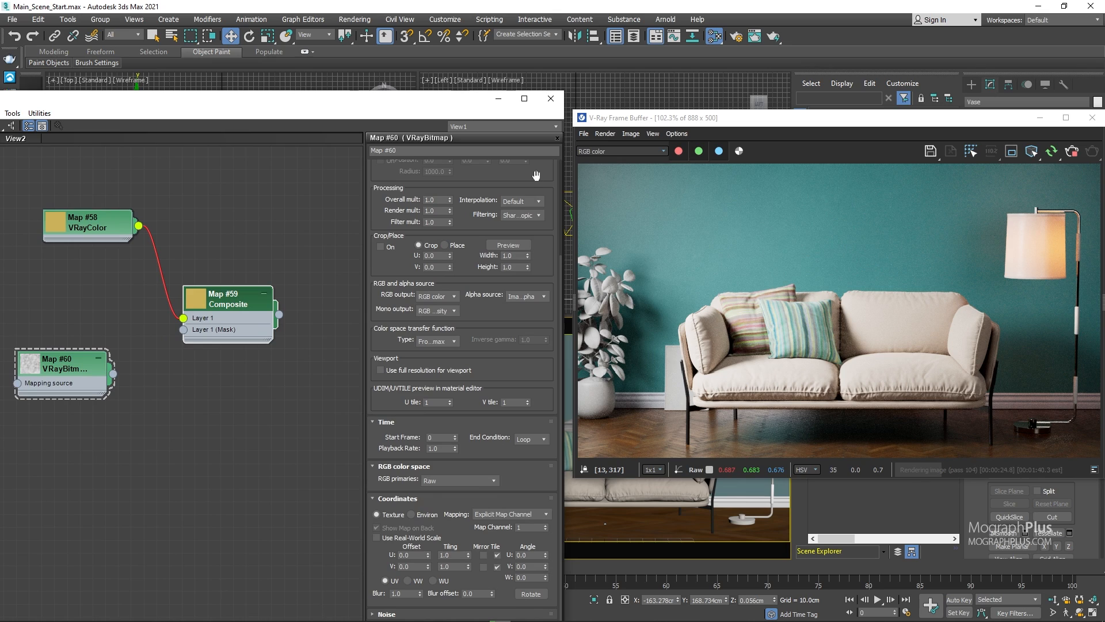
pyautogui.scroll(5, 536, 175)
# Add a second layer to the Composite map and connect the BW20 bitmap to Layer 2
pyautogui.doubleClick(233, 296)
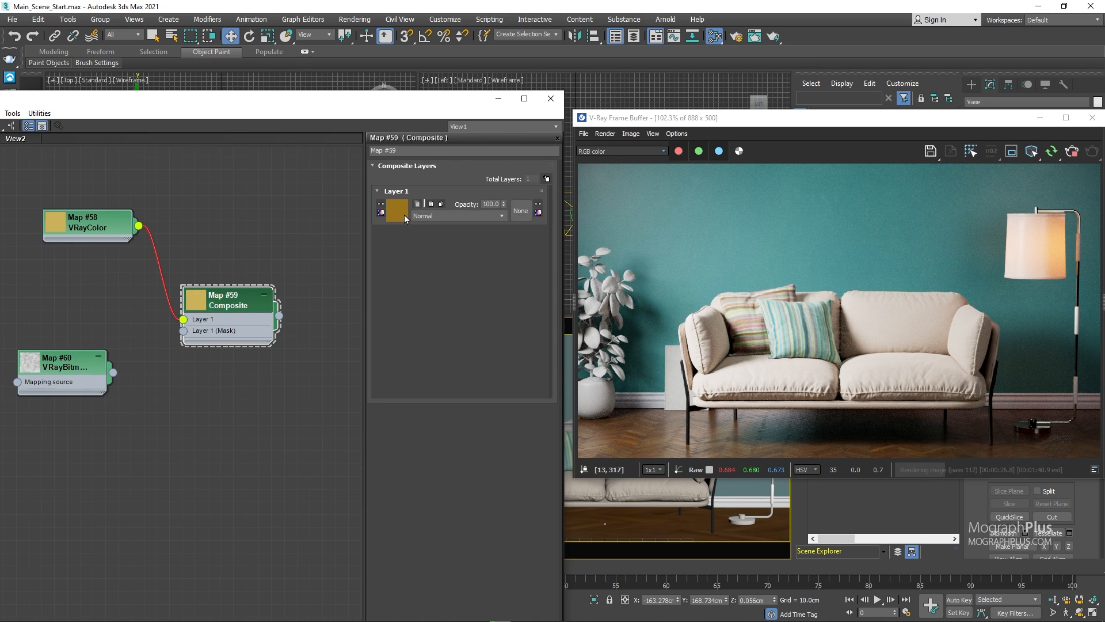
pyautogui.click(548, 178)
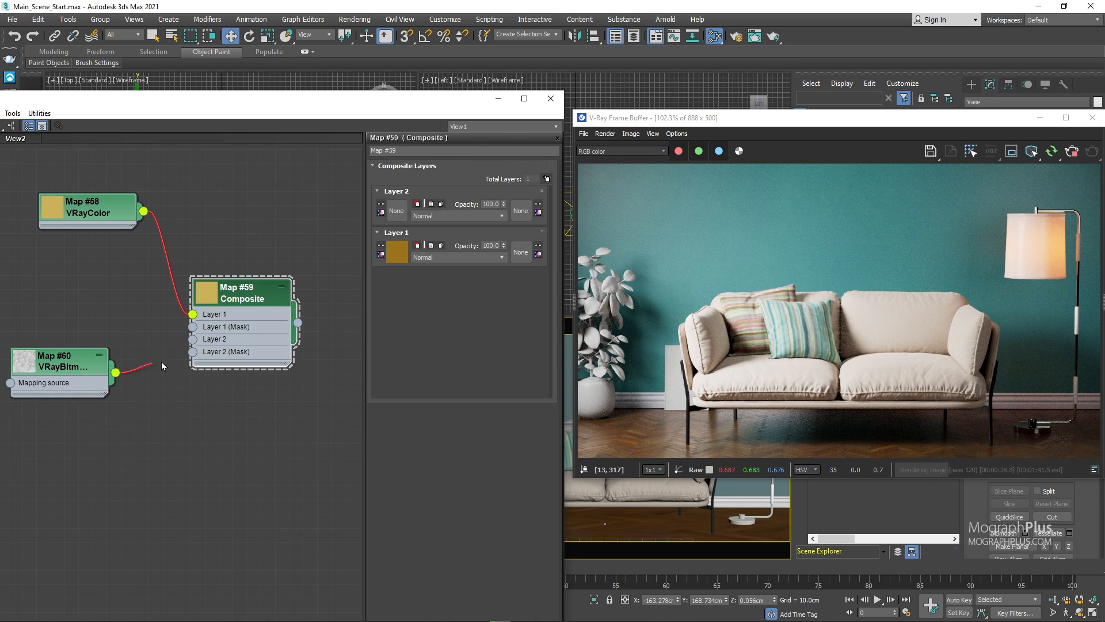
pyautogui.moveTo(163, 366); pyautogui.dragTo(193, 338)
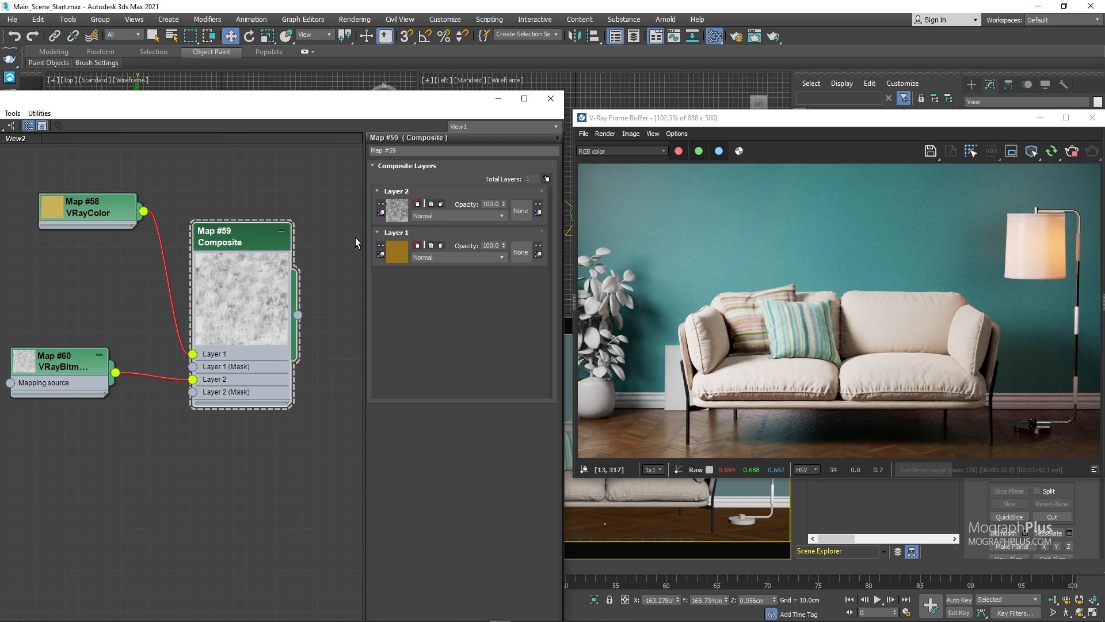
# Set the Composite map's Layer 2 blending mode to Multiply with an opacity of 70
pyautogui.click(458, 216)
pyautogui.click(454, 263)
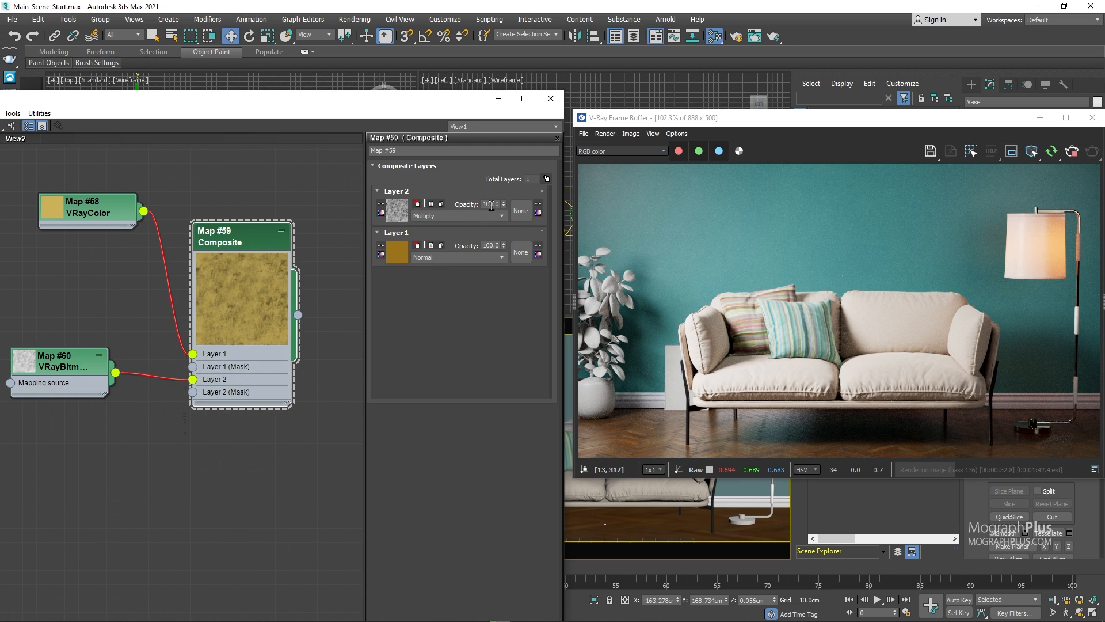
pyautogui.write('70')
pyautogui.press('Return')
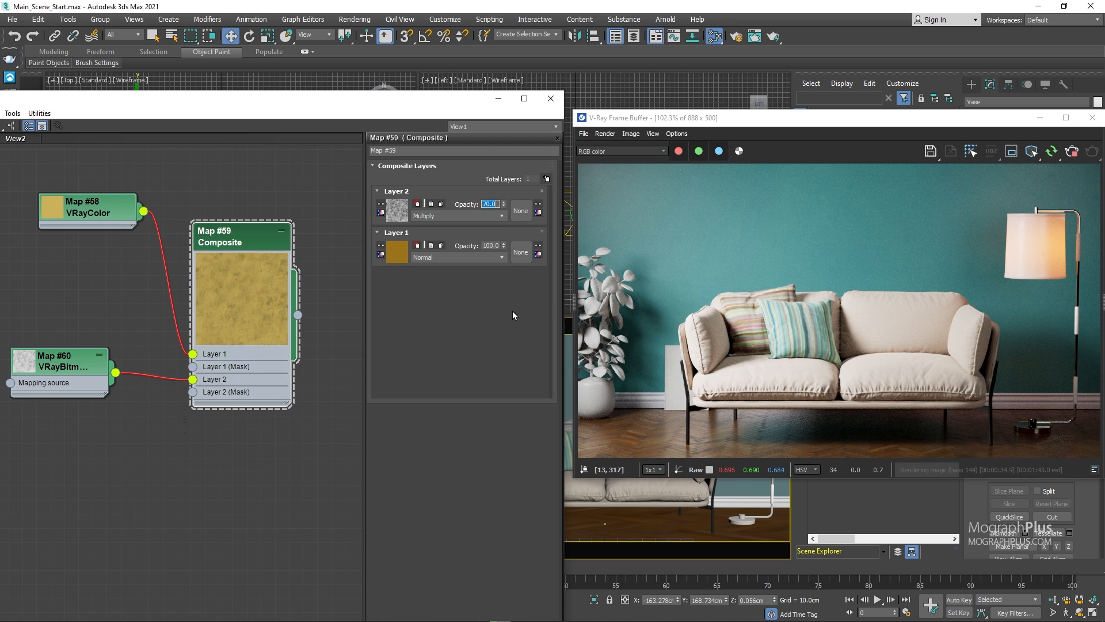
pyautogui.moveTo(285, 321); pyautogui.dragTo(220, 316, button='middle')
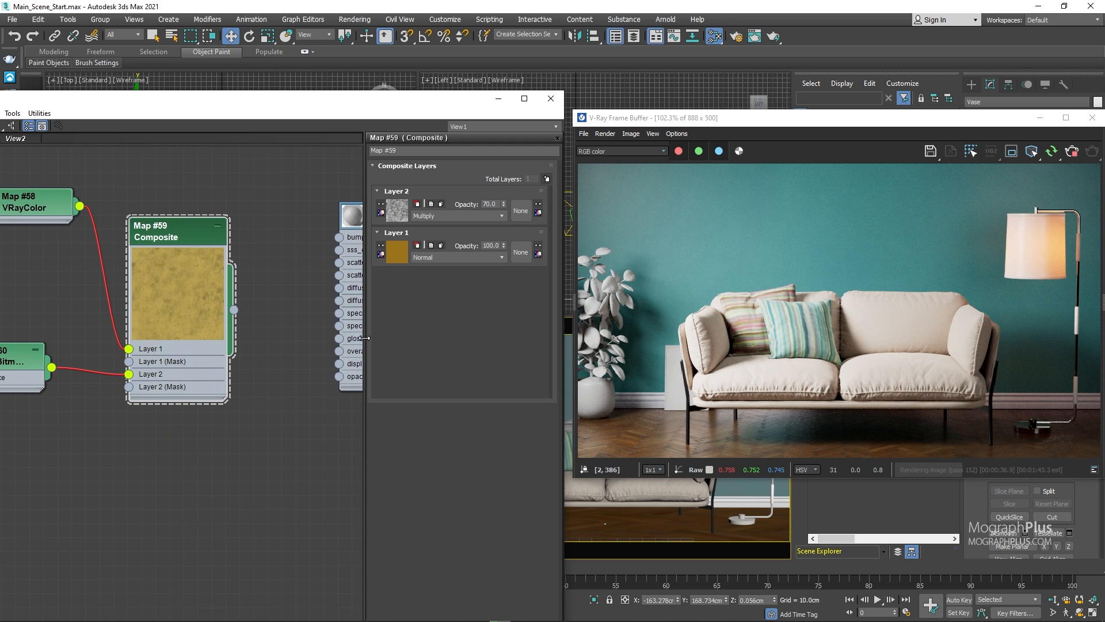
# Set the VRayFastSSS2 material's scatter radius to 0.5 cm
pyautogui.moveTo(280, 296); pyautogui.dragTo(201, 306, button='middle')
pyautogui.doubleClick(293, 239)
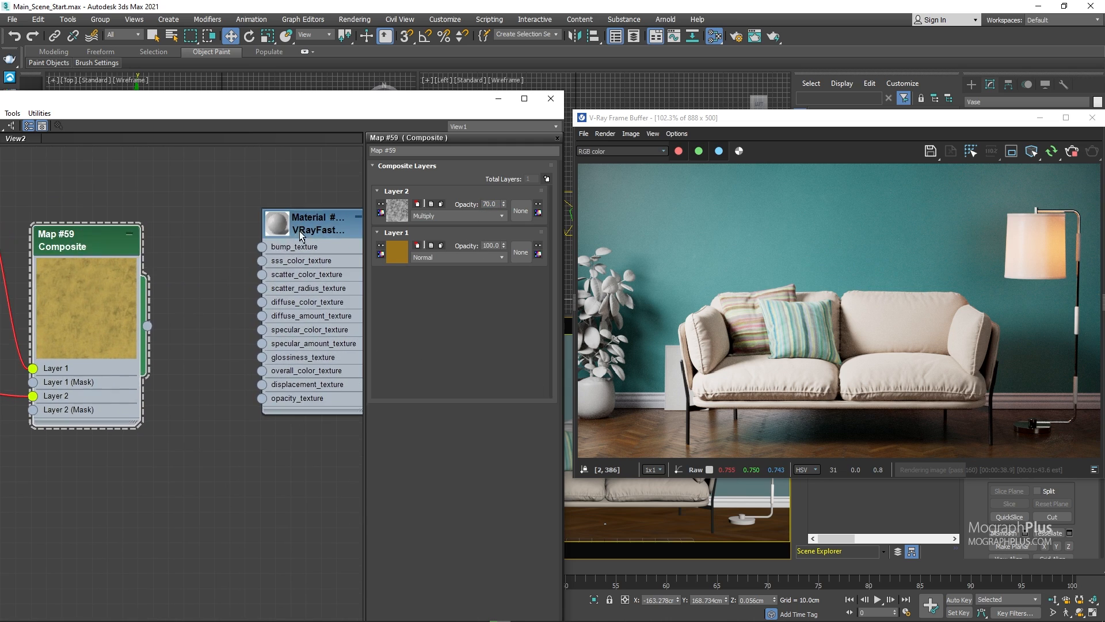
pyautogui.scroll(1, 297, 242)
pyautogui.moveTo(463, 382); pyautogui.dragTo(464, 374)
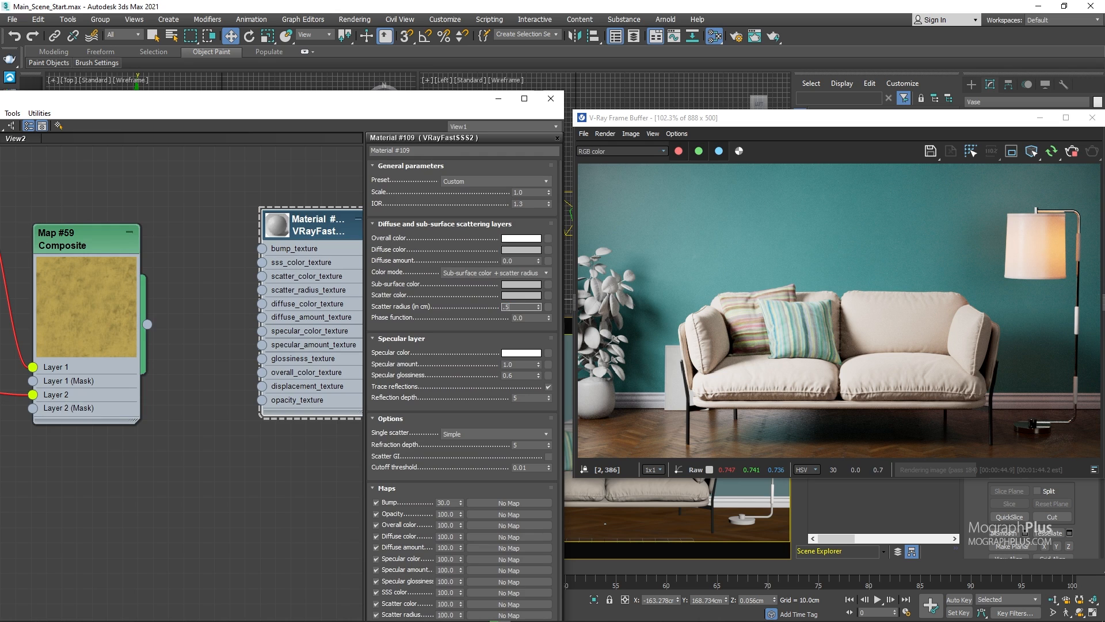
pyautogui.press('Return')
# Connect the Composite map as an instance to the VRayFastSSS2 material's diffuse color
pyautogui.scroll(1, 148, 325)
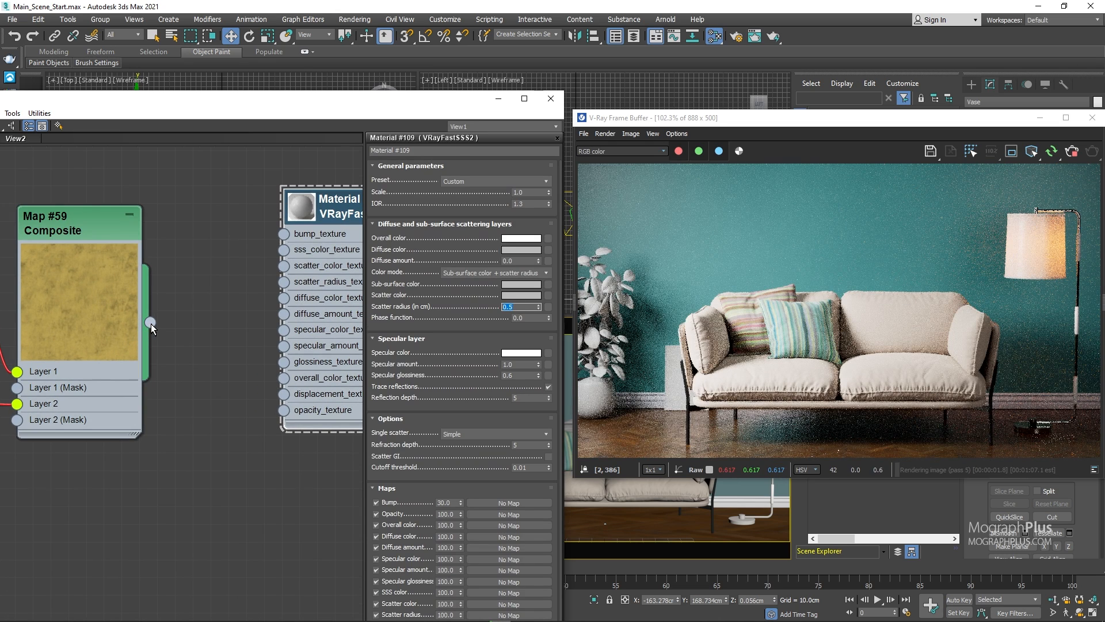
pyautogui.moveTo(151, 324); pyautogui.dragTo(546, 250)
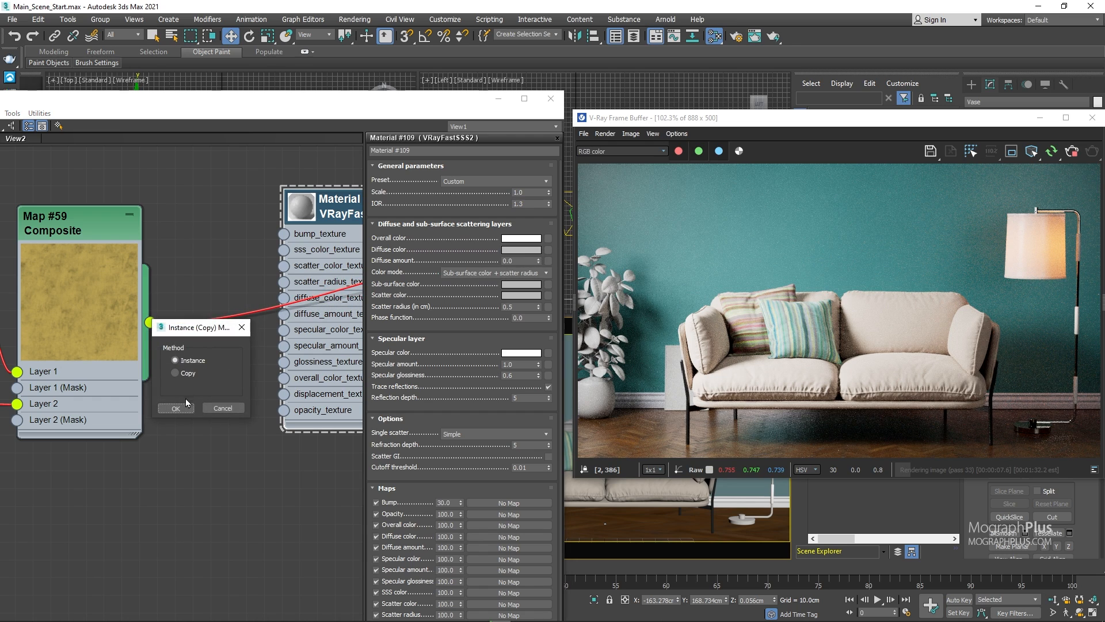
pyautogui.click(187, 404)
pyautogui.scroll(-1, 171, 368)
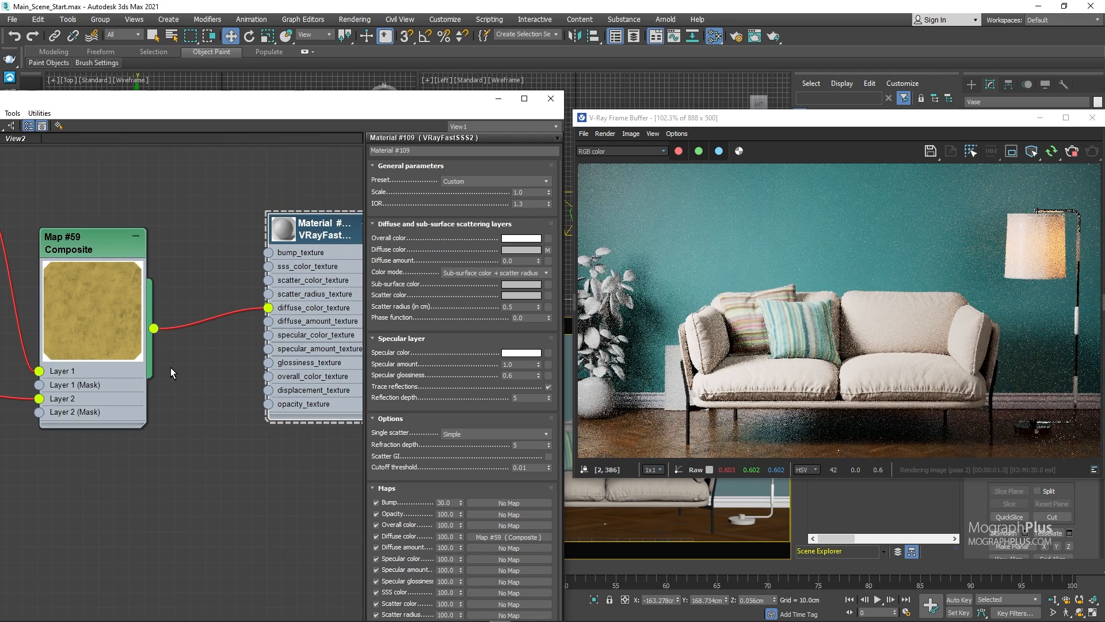
# Branch a new Output map off the BW20 bitmap and place its node below the Composite map
pyautogui.moveTo(20, 413); pyautogui.dragTo(132, 334, button='middle')
pyautogui.moveTo(96, 353); pyautogui.dragTo(138, 347, button='middle')
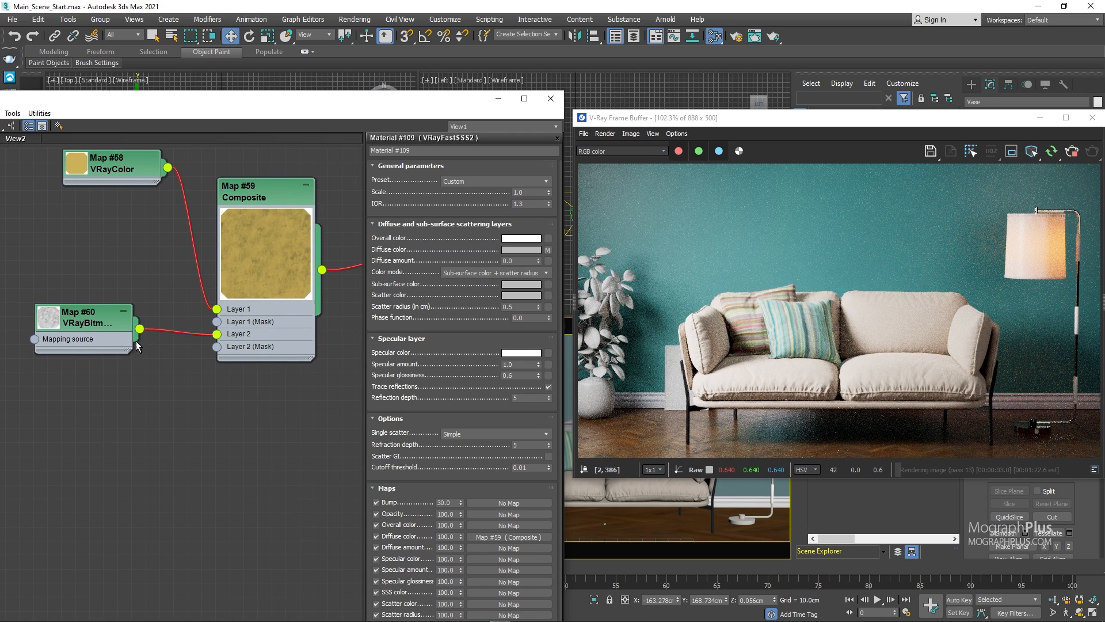
pyautogui.moveTo(141, 334); pyautogui.dragTo(228, 429)
pyautogui.moveTo(265, 447)
pyautogui.moveTo(353, 464)
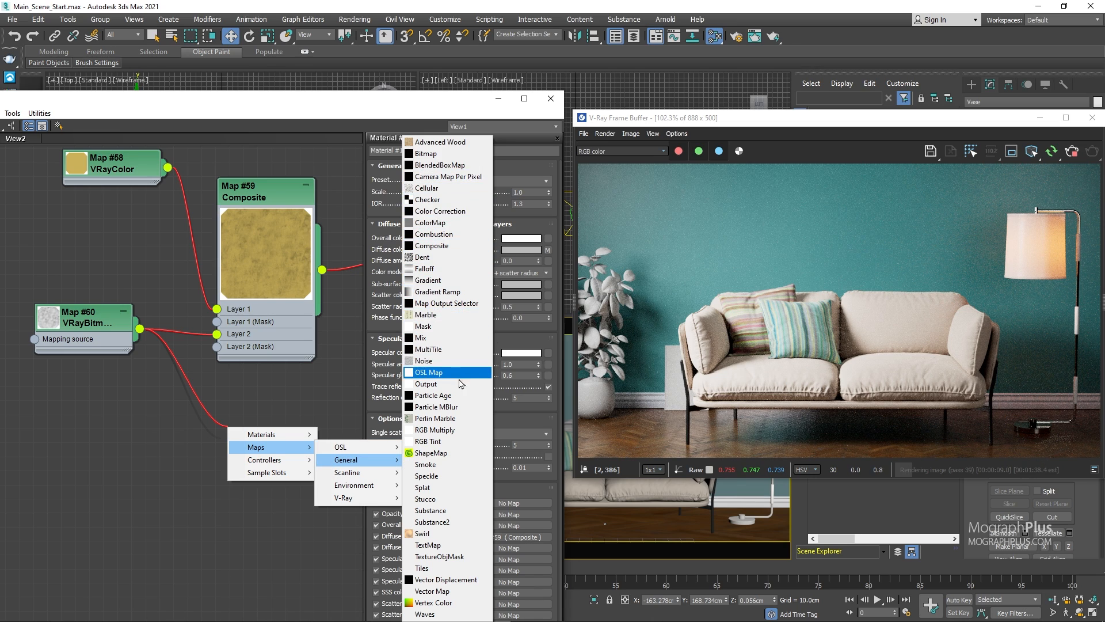
pyautogui.click(440, 384)
pyautogui.moveTo(295, 423); pyautogui.dragTo(148, 453, button='middle')
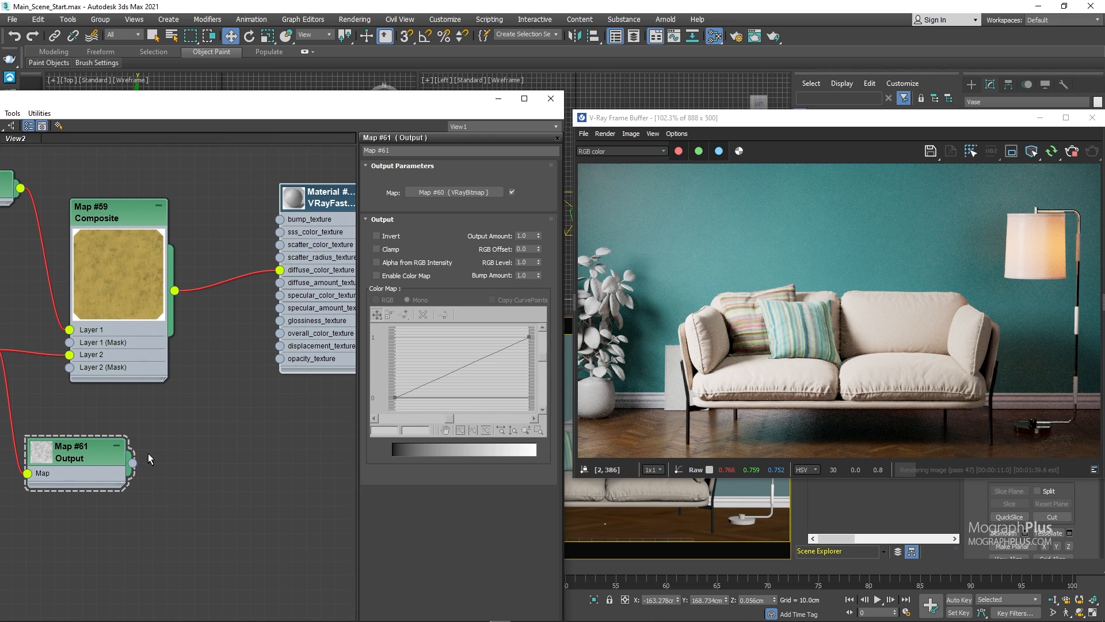
# Connect the Output map to the material's specular glossiness and instance the Composite map to its sub-surface color
pyautogui.moveTo(329, 318); pyautogui.dragTo(288, 359)
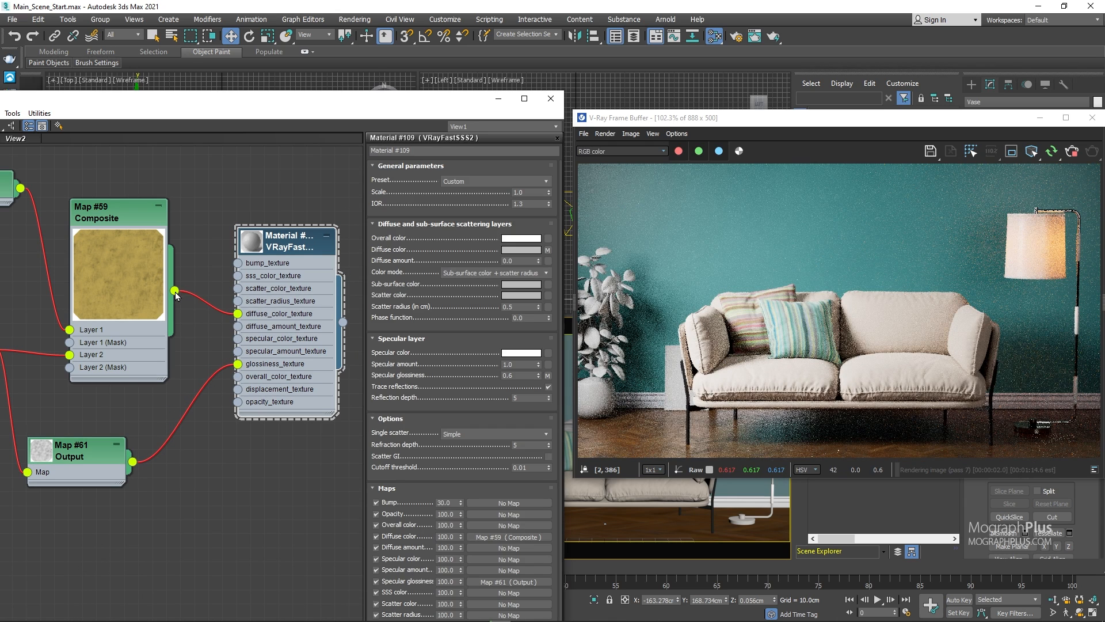
pyautogui.moveTo(175, 290); pyautogui.dragTo(548, 291)
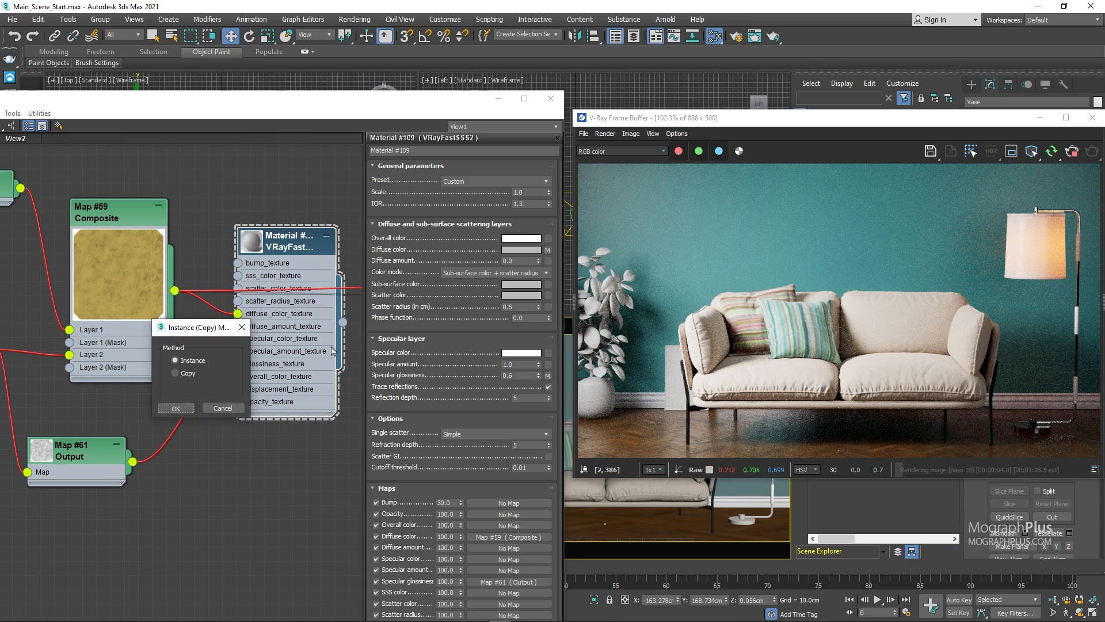
pyautogui.click(190, 412)
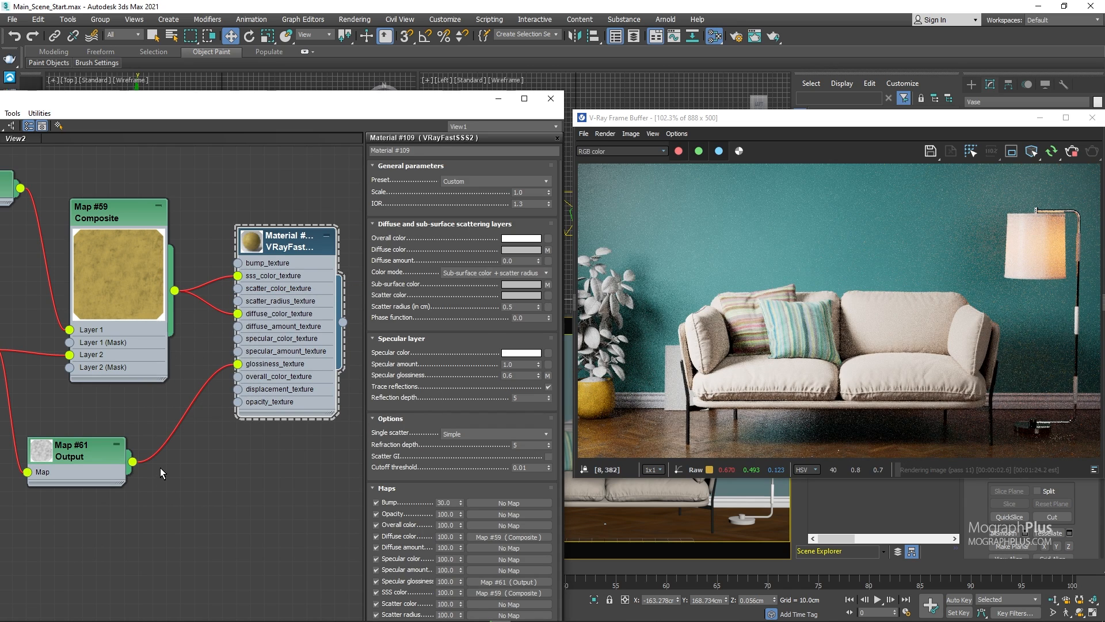
# Enable the Output map's color map and set the curve's start point to 0.75 and end point to 0.93
pyautogui.moveTo(140, 445); pyautogui.dragTo(169, 431, button='middle')
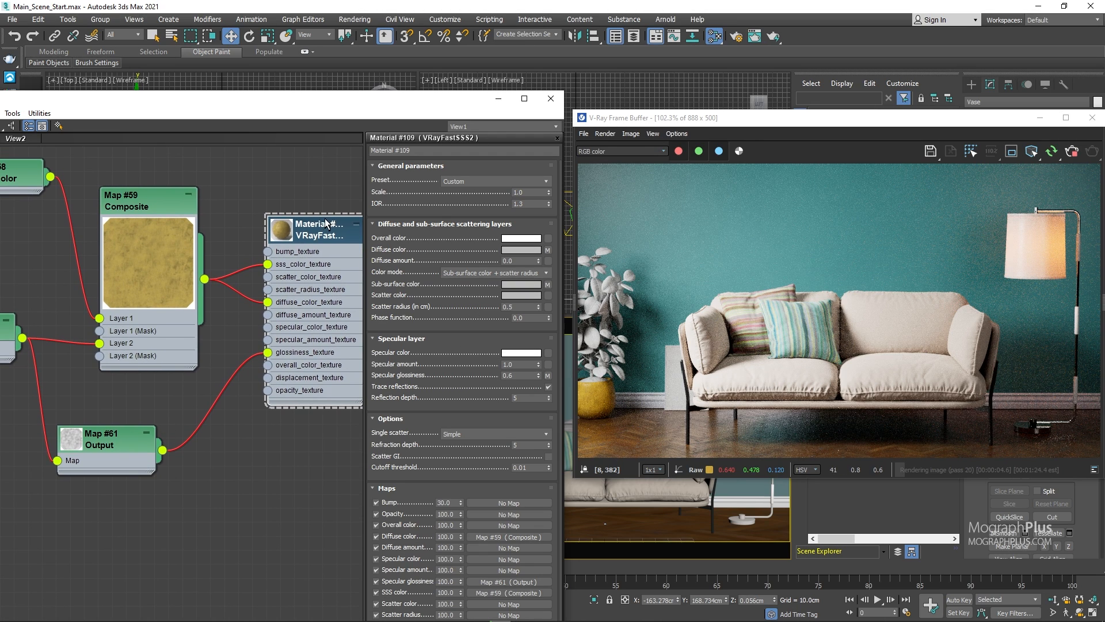
pyautogui.moveTo(301, 190); pyautogui.dragTo(265, 191, button='middle')
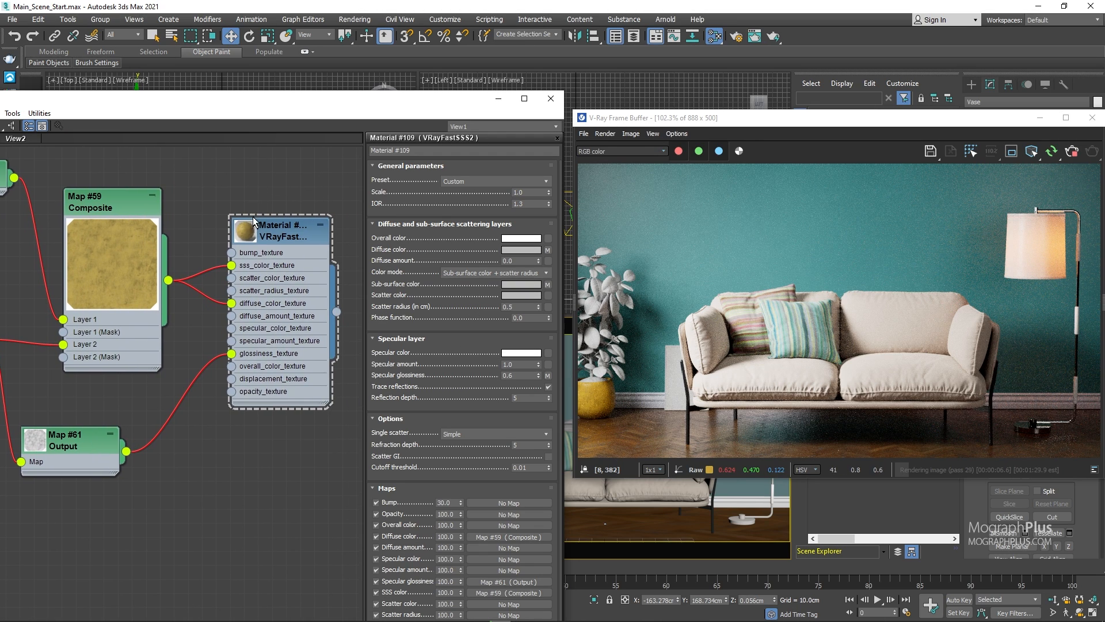
pyautogui.doubleClick(72, 446)
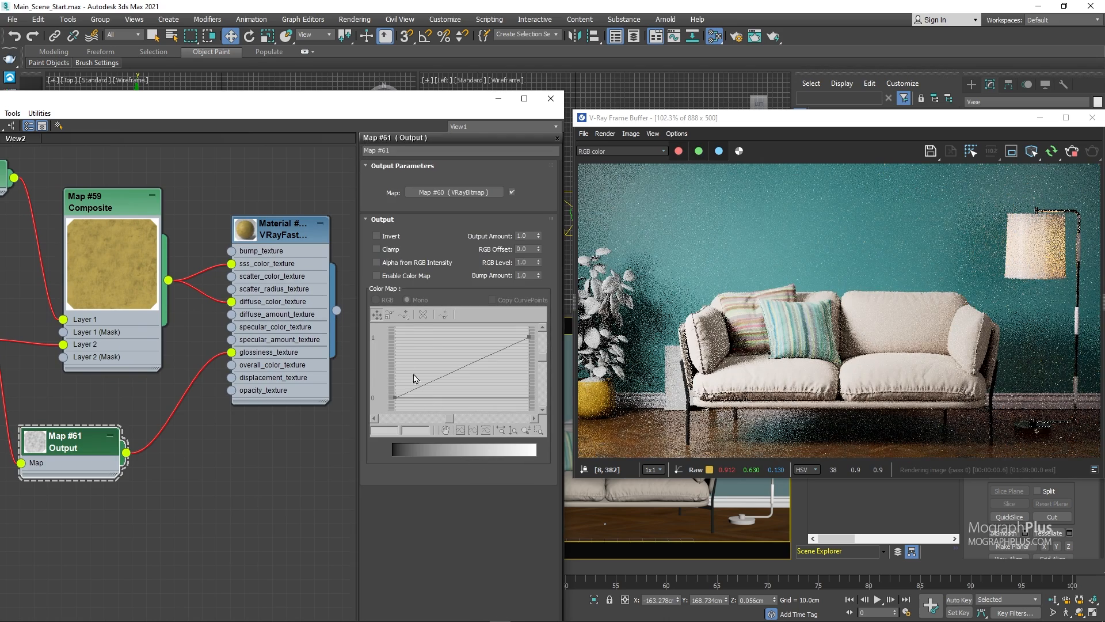
pyautogui.click(393, 396)
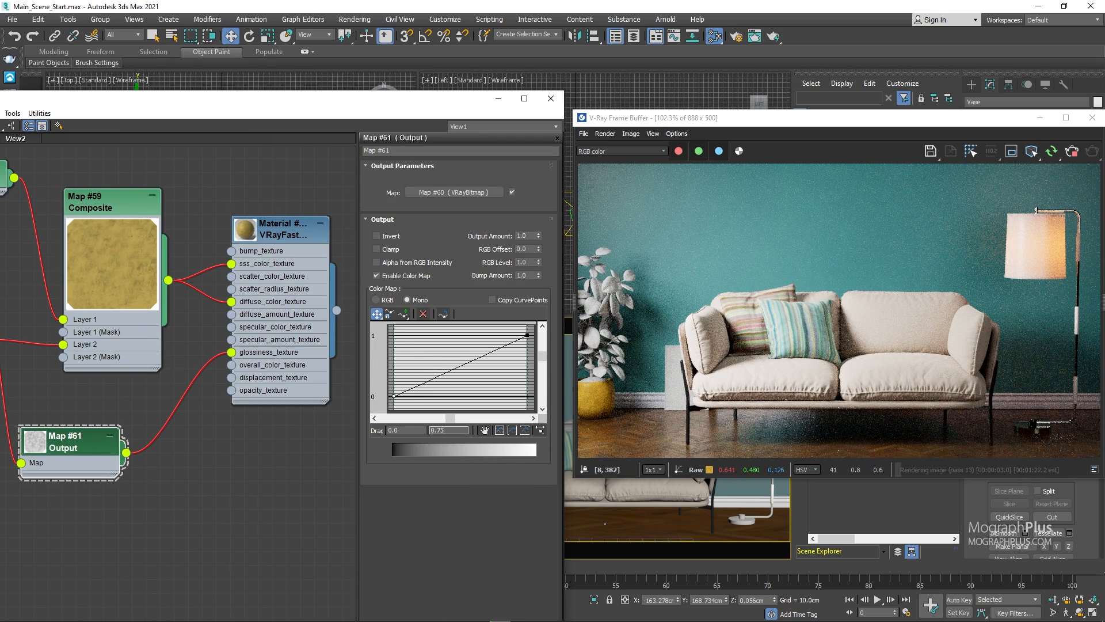
pyautogui.press('Return')
pyautogui.click(528, 335)
pyautogui.doubleClick(451, 430)
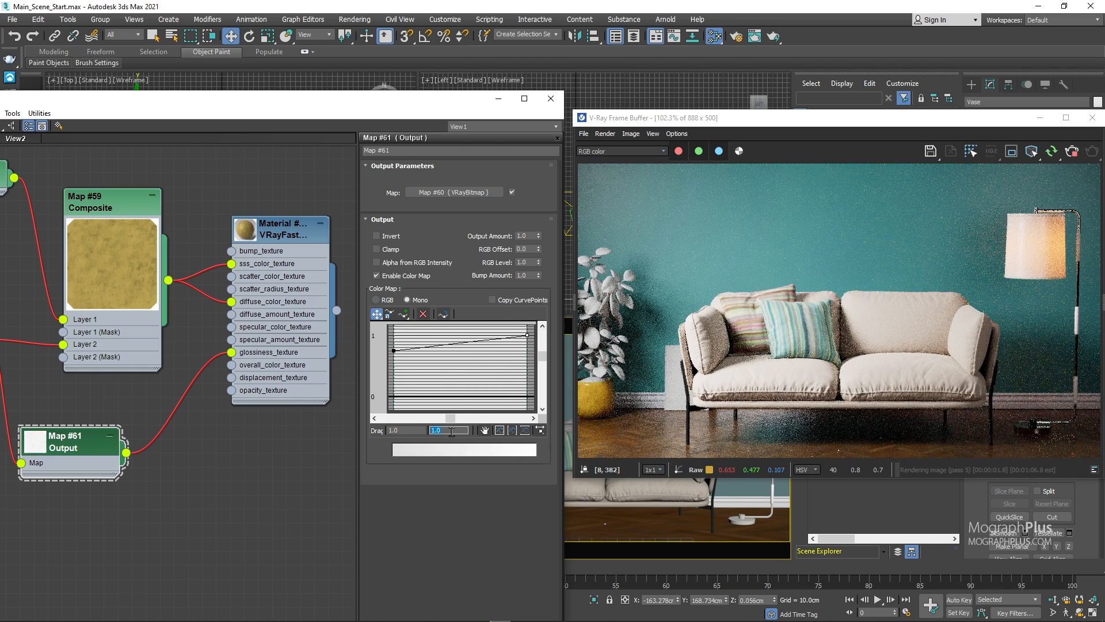
pyautogui.write('.93')
pyautogui.press('Return')
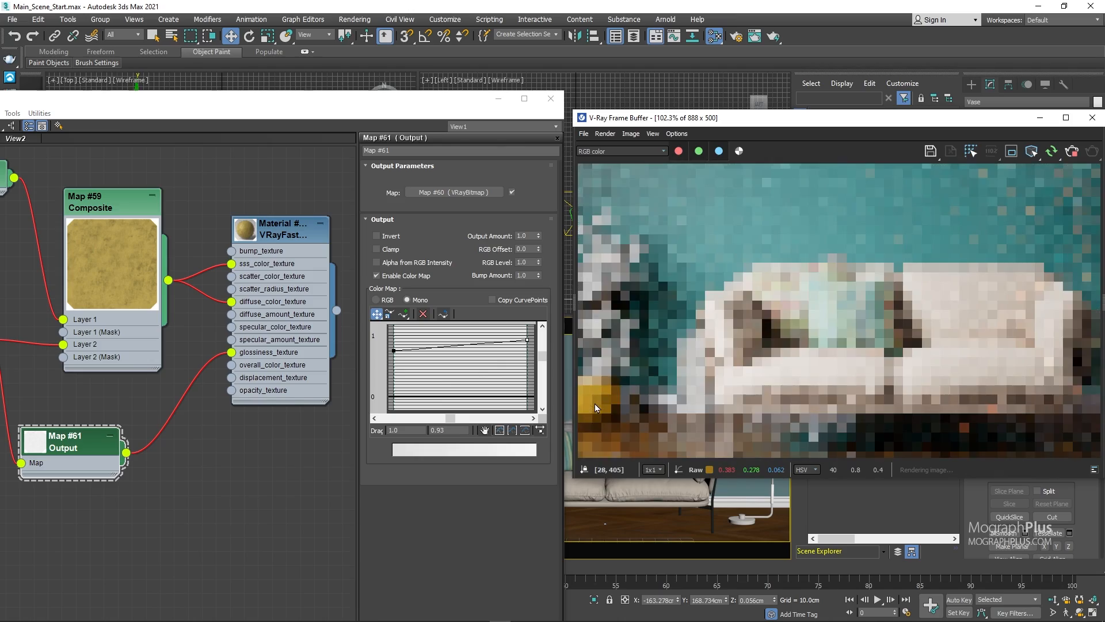
# Create a VRayNormalMap below the Output map with the BW20 bitmap feeding its Bump map input
pyautogui.scroll(6, 606, 410)
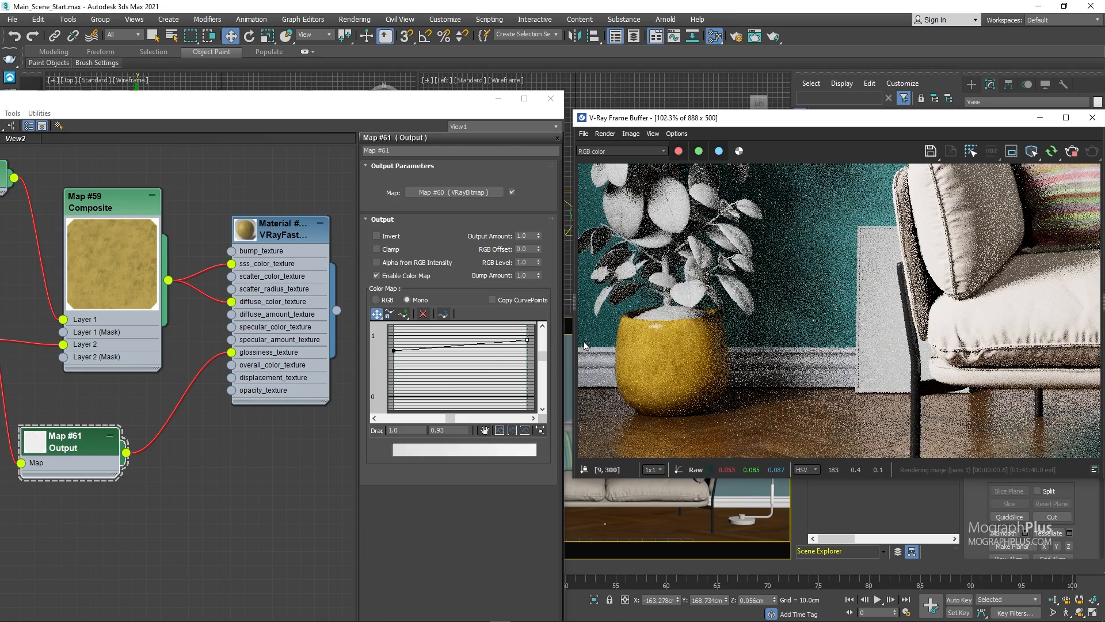
pyautogui.moveTo(78, 270); pyautogui.dragTo(107, 296, button='middle')
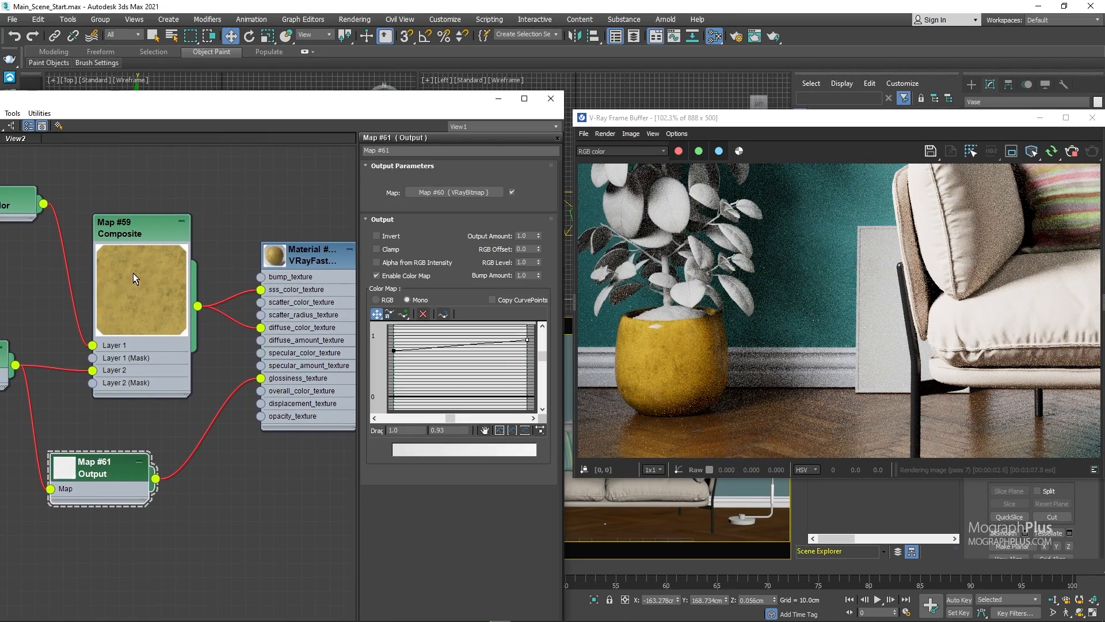
pyautogui.moveTo(209, 219); pyautogui.dragTo(165, 221, button='middle')
pyautogui.scroll(-2, 175, 323)
pyautogui.moveTo(107, 365); pyautogui.dragTo(197, 339, button='middle')
pyautogui.moveTo(121, 498); pyautogui.dragTo(147, 530)
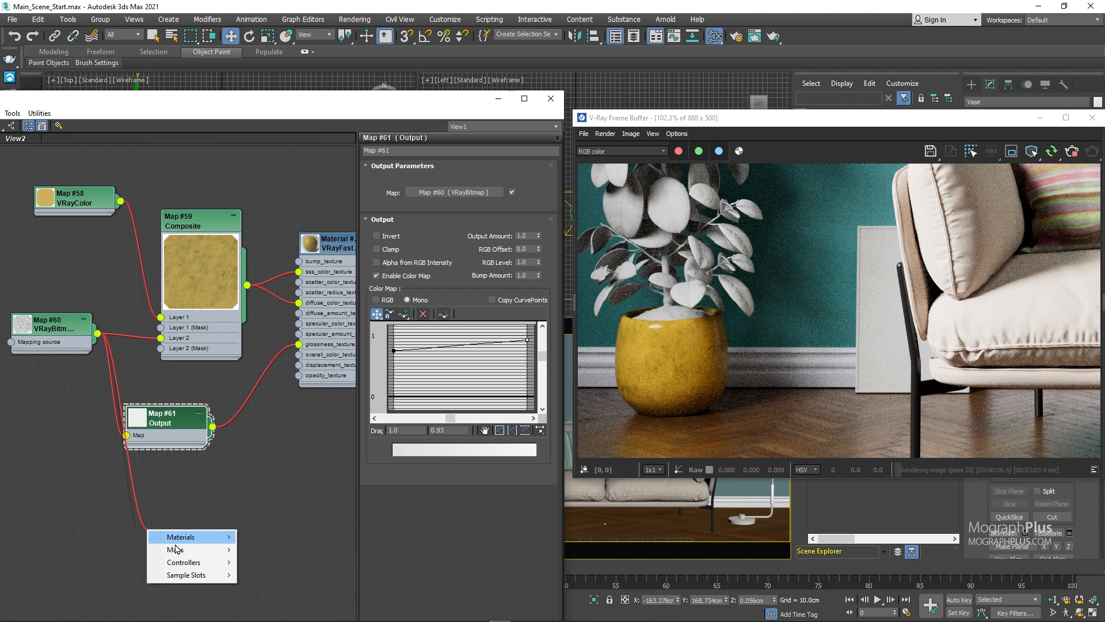
pyautogui.moveTo(176, 550)
pyautogui.moveTo(263, 600)
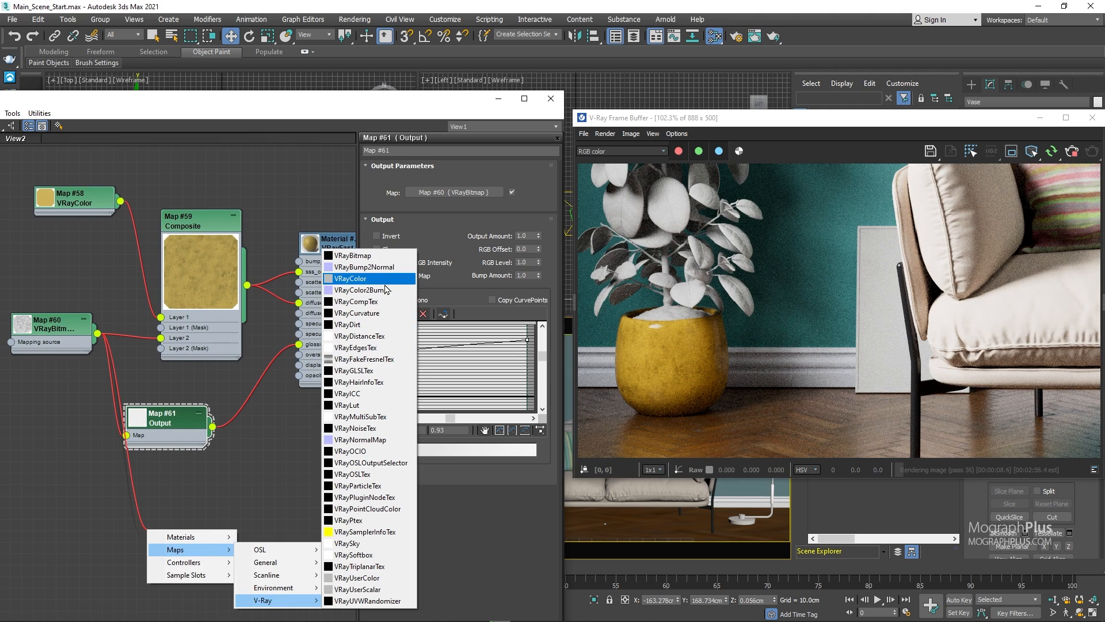
pyautogui.click(360, 439)
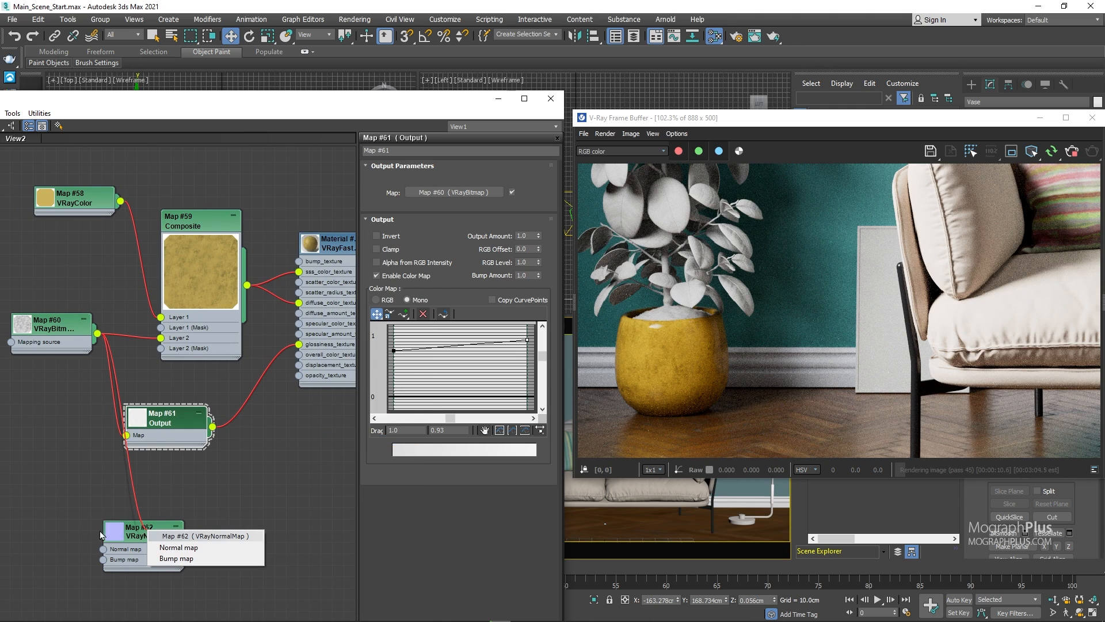
pyautogui.click(178, 558)
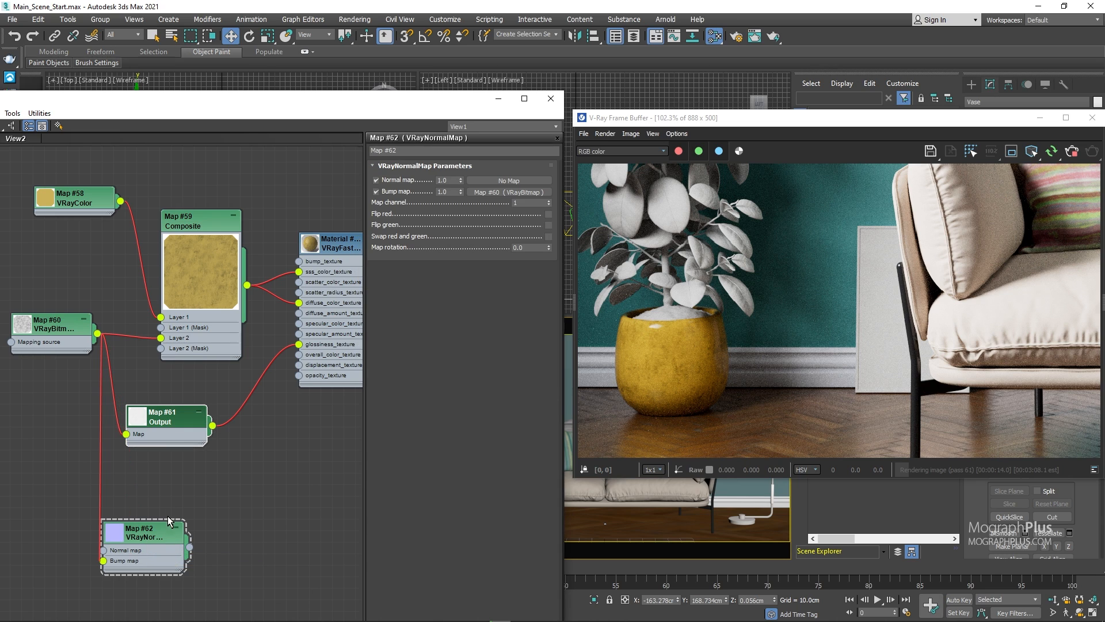
# Set the Composite map's Layer 2 opacity to 25
pyautogui.doubleClick(194, 244)
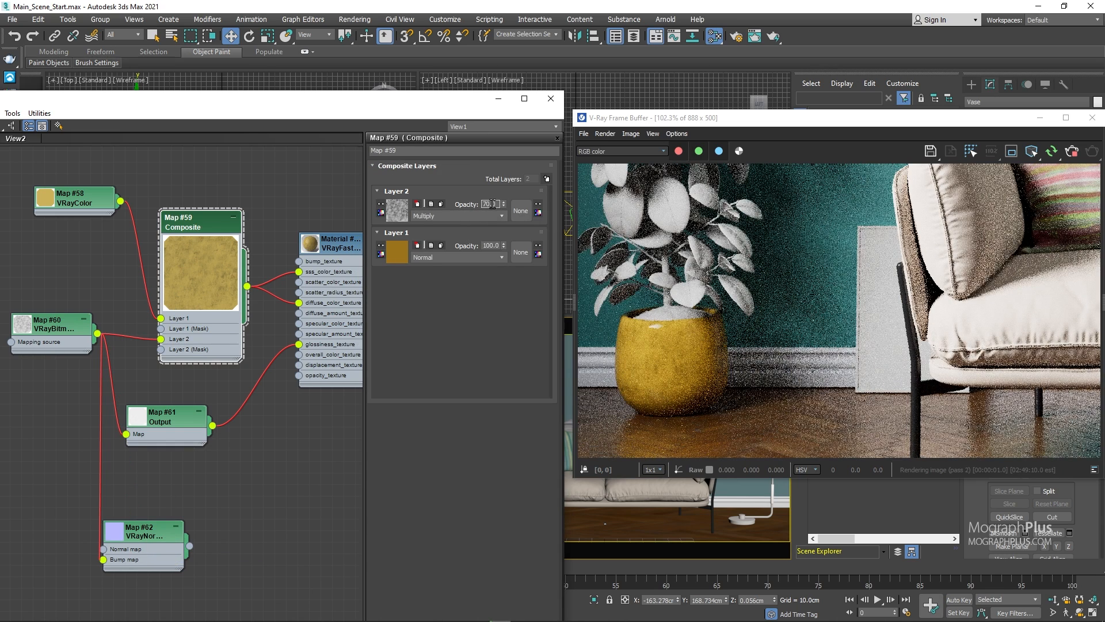
pyautogui.doubleClick(492, 203)
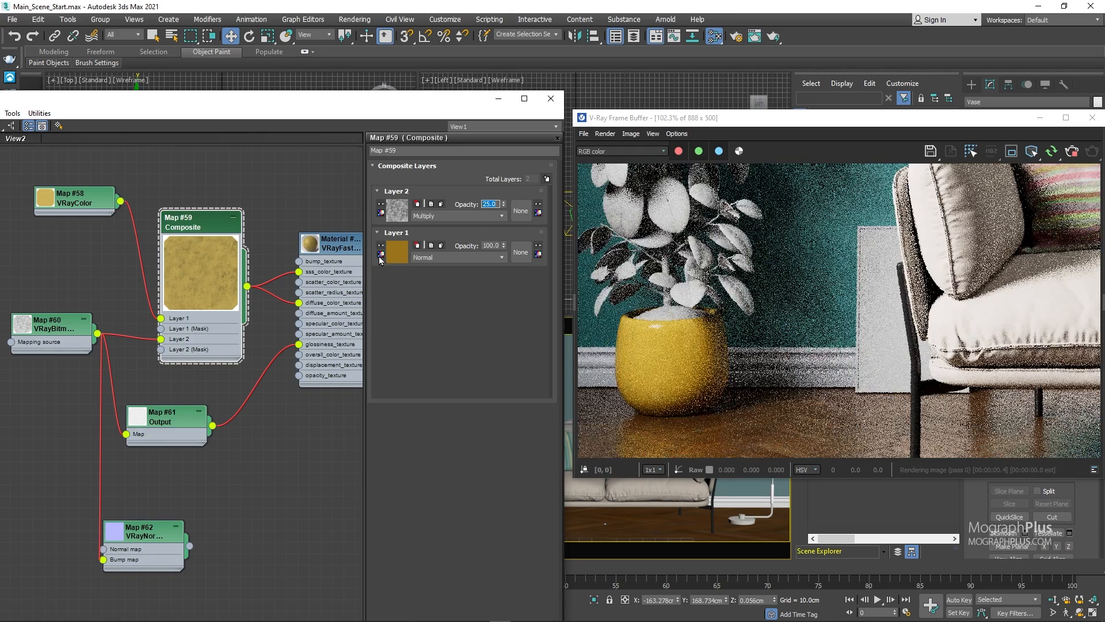
# Connect the VRayNormalMap to the VRayFastSSS2 material's bump texture
pyautogui.moveTo(230, 432); pyautogui.dragTo(177, 402, button='middle')
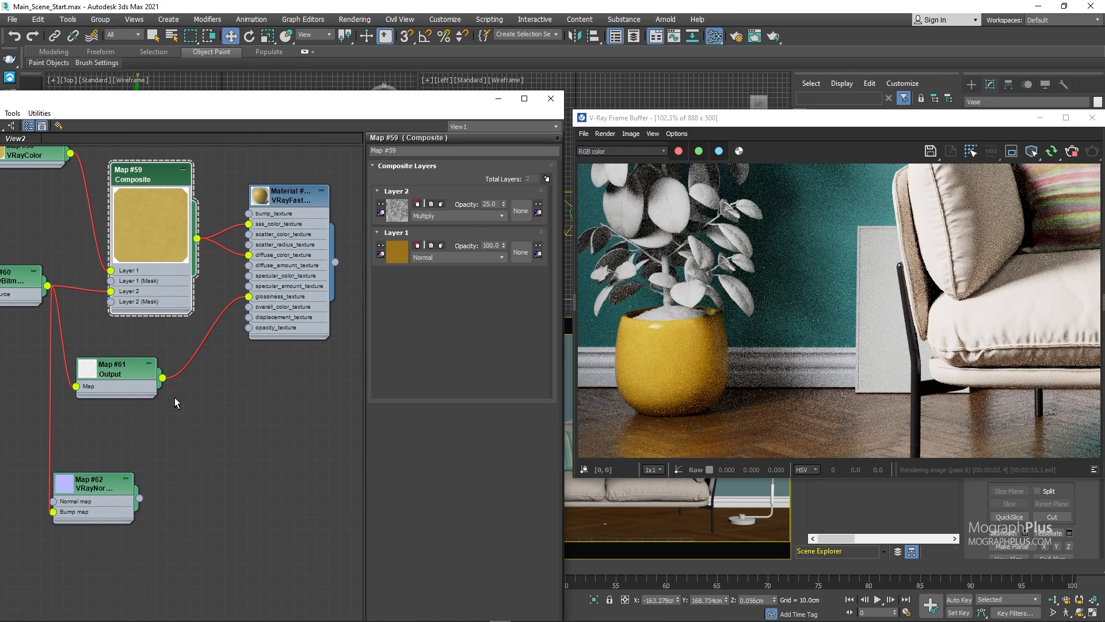
pyautogui.scroll(1, 140, 499)
pyautogui.scroll(1, 214, 386)
pyautogui.moveTo(214, 389); pyautogui.dragTo(268, 172)
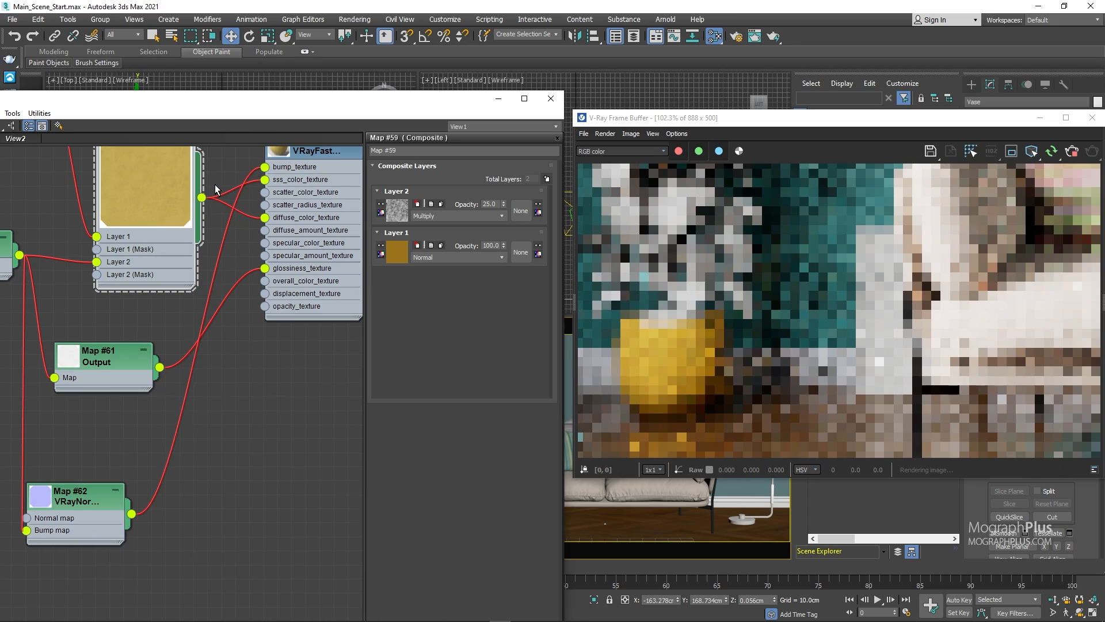
# Set the VRayNormalMap's bump map amount to 0.1
pyautogui.moveTo(269, 171); pyautogui.dragTo(219, 270, button='middle')
pyautogui.doubleClick(284, 265)
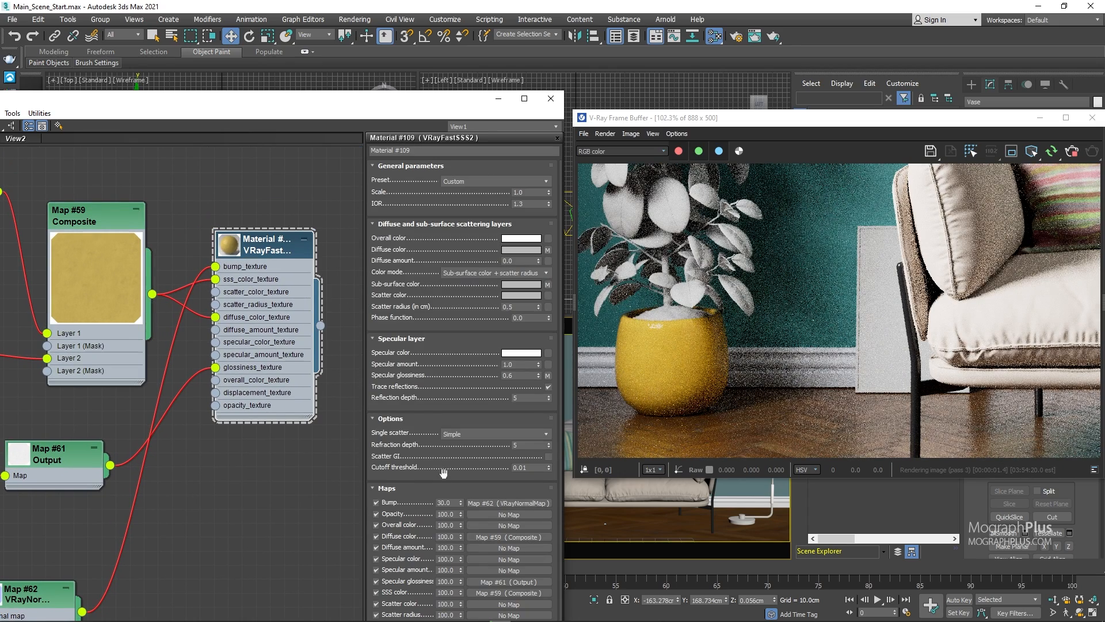
pyautogui.scroll(-1, 429, 506)
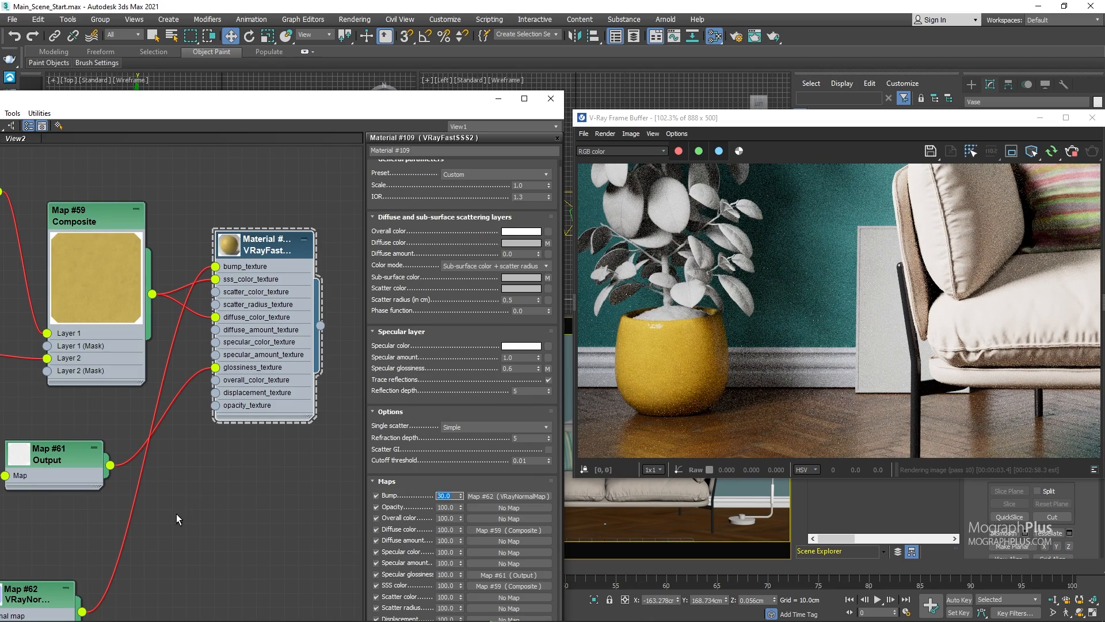
pyautogui.moveTo(178, 519); pyautogui.dragTo(200, 449, button='middle')
pyautogui.doubleClick(77, 521)
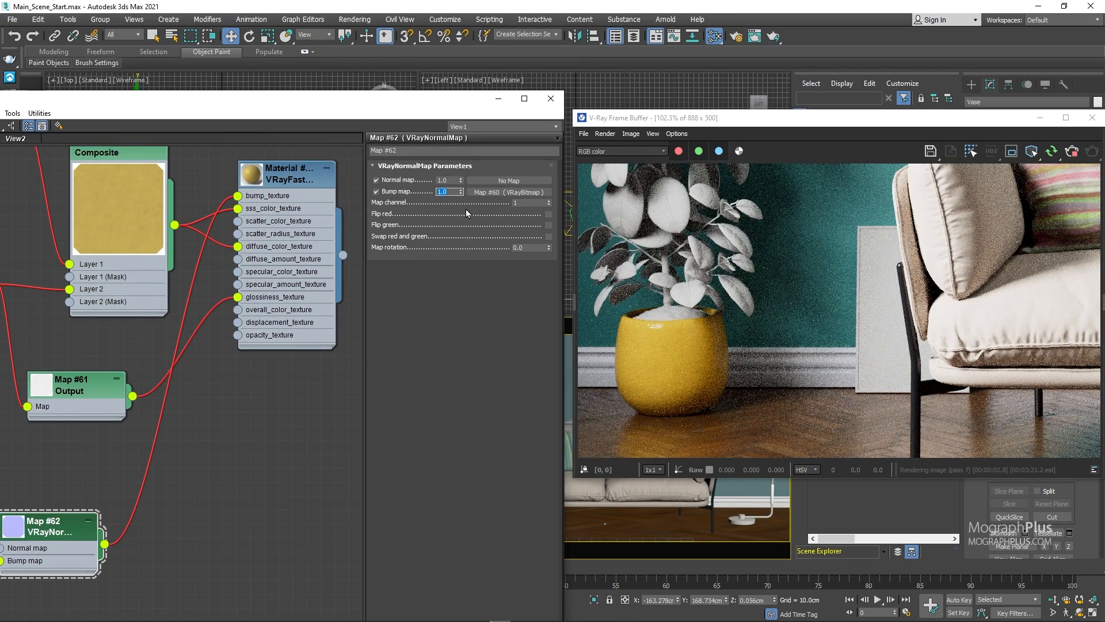
pyautogui.press('Return')
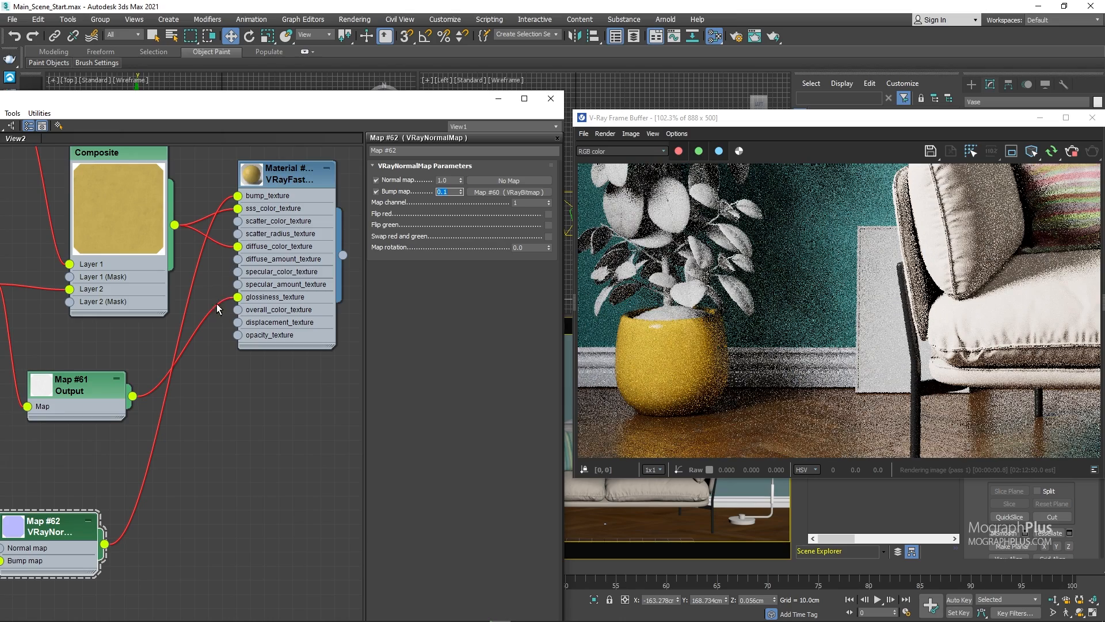
# Add a VRay2SidedMtl material in the empty area below the vase material's nodes
pyautogui.scroll(-6, 241, 383)
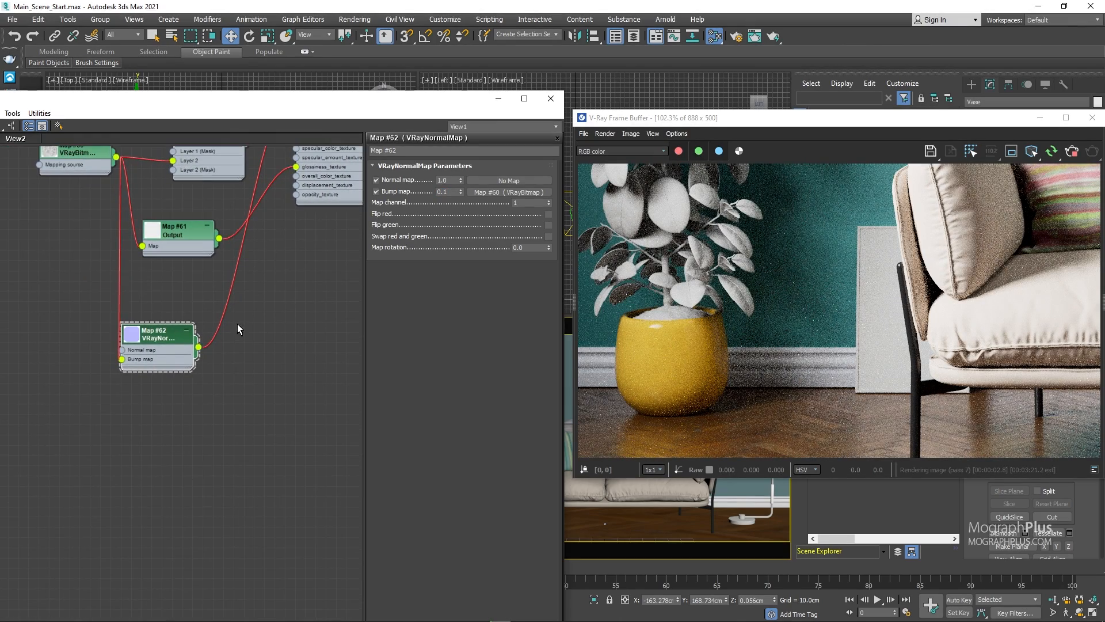
pyautogui.rightClick(219, 328)
pyautogui.moveTo(253, 334)
pyautogui.moveTo(360, 372)
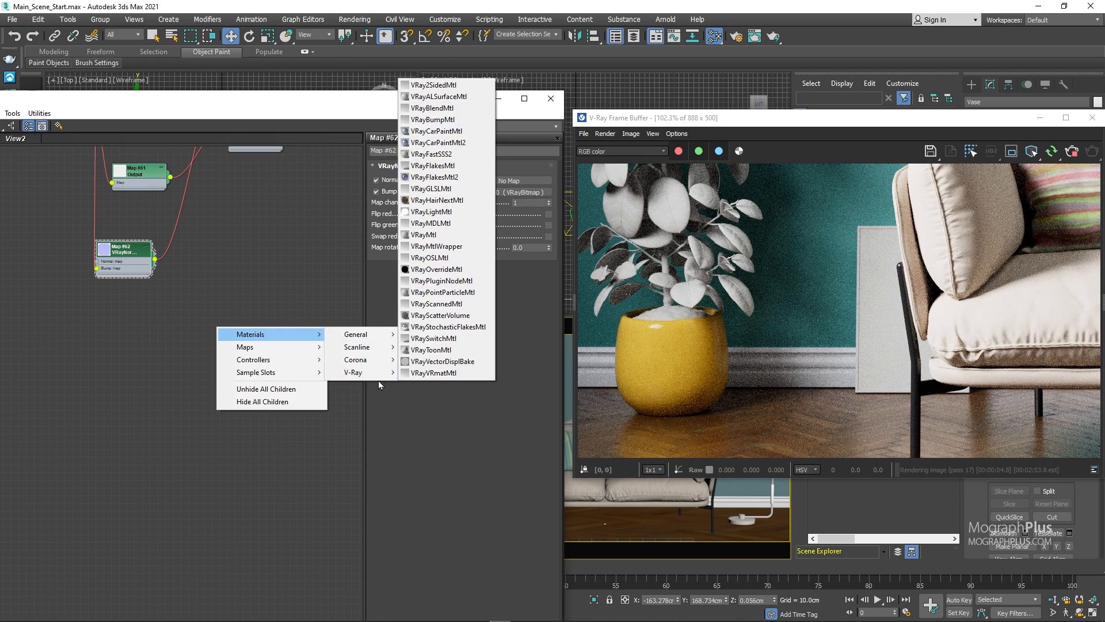
pyautogui.click(434, 85)
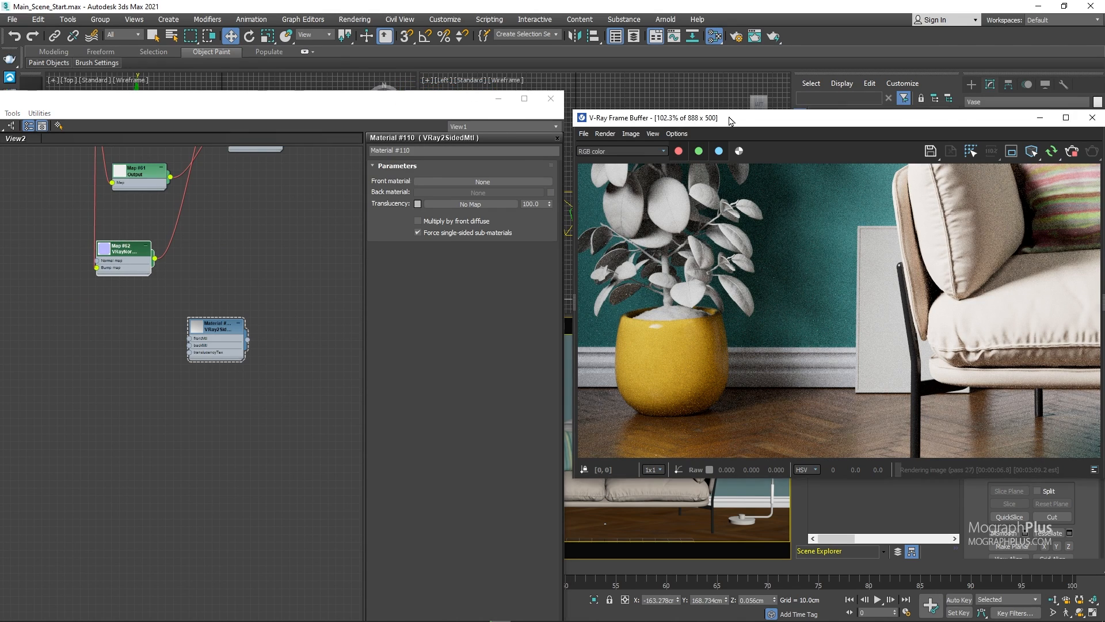
# Select the plant's Leaf object and assign the VRay2SidedMtl material to it
pyautogui.moveTo(758, 117); pyautogui.dragTo(775, 306)
pyautogui.click(896, 196)
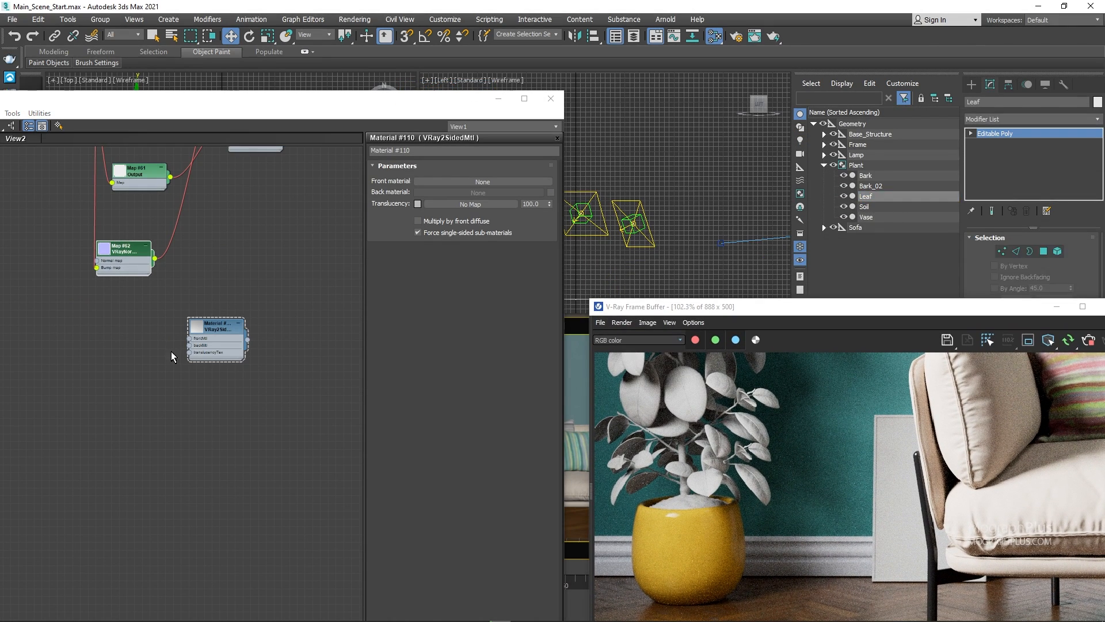
pyautogui.scroll(2, 175, 369)
pyautogui.rightClick(252, 310)
pyautogui.click(279, 320)
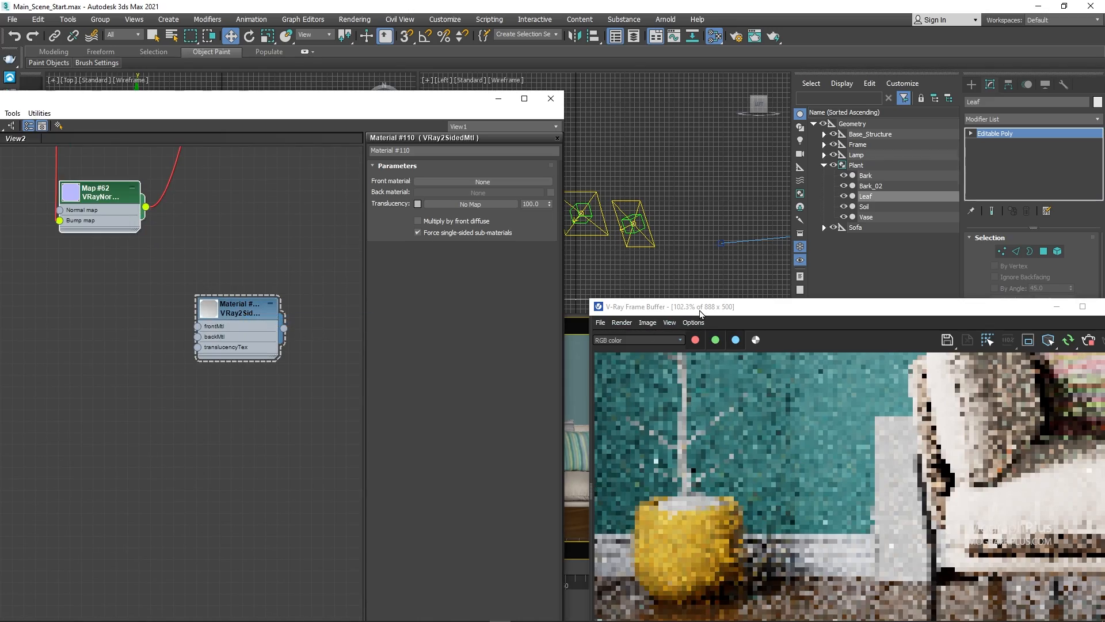
pyautogui.moveTo(698, 310); pyautogui.dragTo(665, 240)
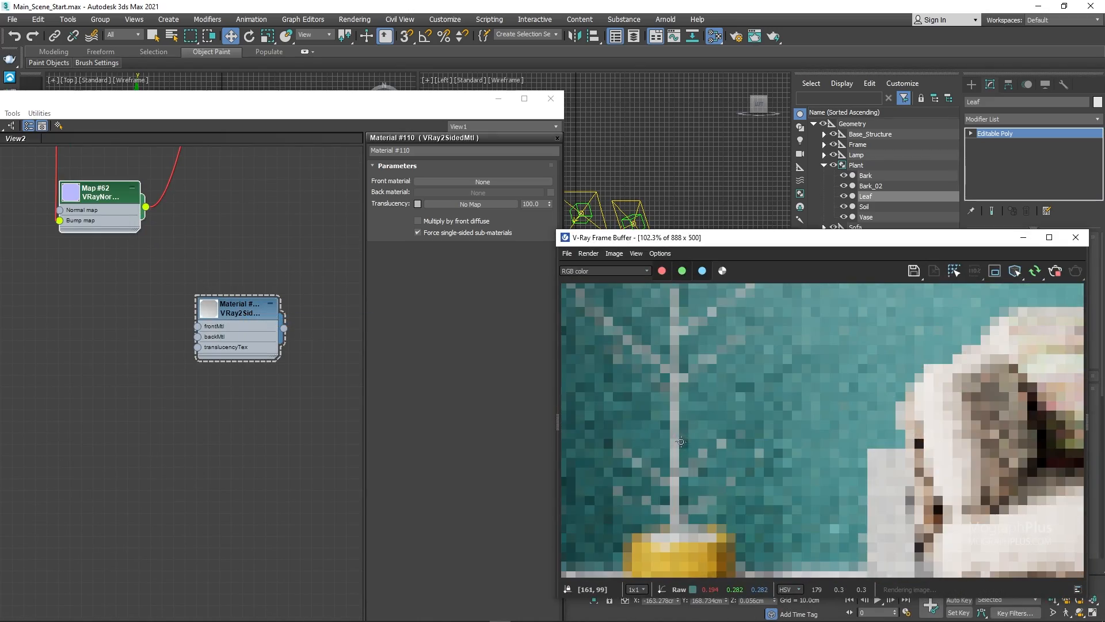
# Add a VRayMtl beside the VRay2SidedMtl node and connect it to the front material input
pyautogui.moveTo(134, 376); pyautogui.dragTo(200, 419, button='middle')
pyautogui.rightClick(144, 357)
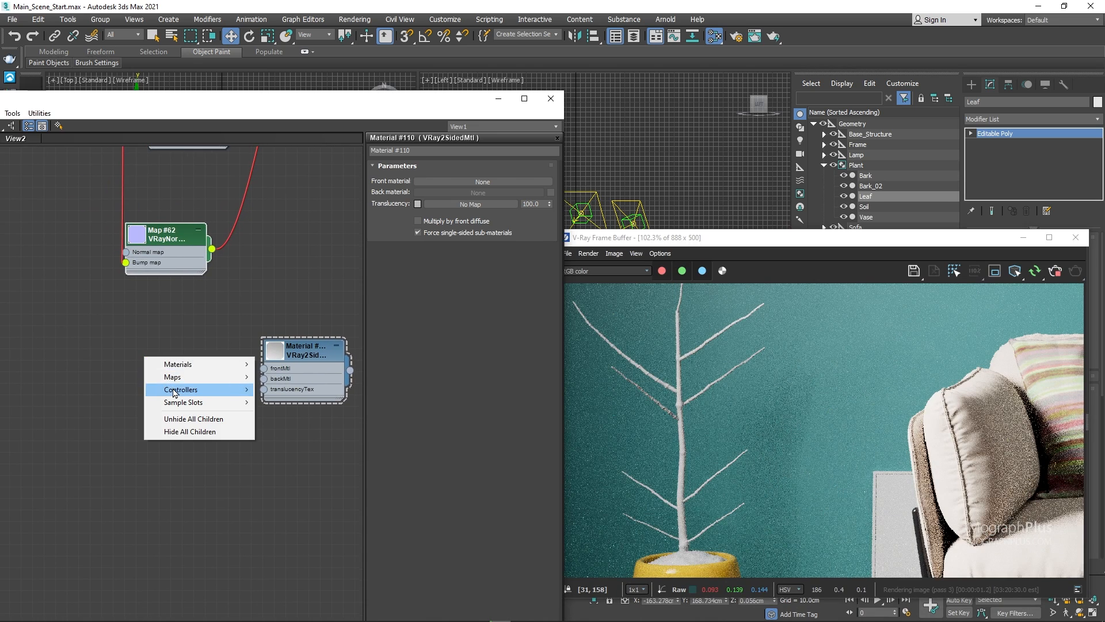
pyautogui.moveTo(184, 367)
pyautogui.moveTo(300, 404)
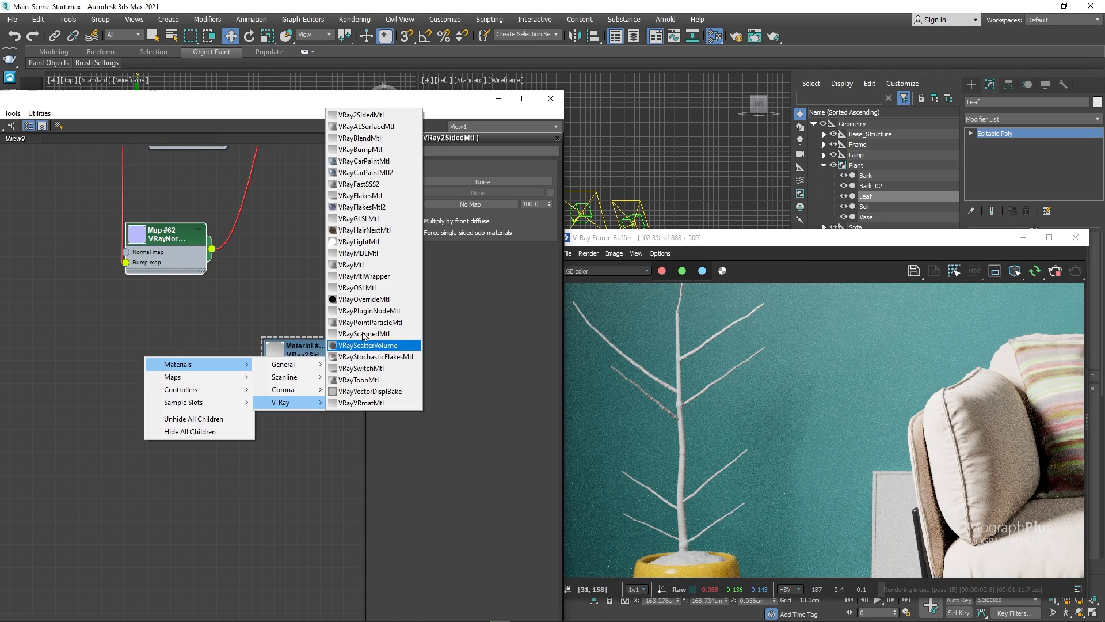
pyautogui.click(375, 265)
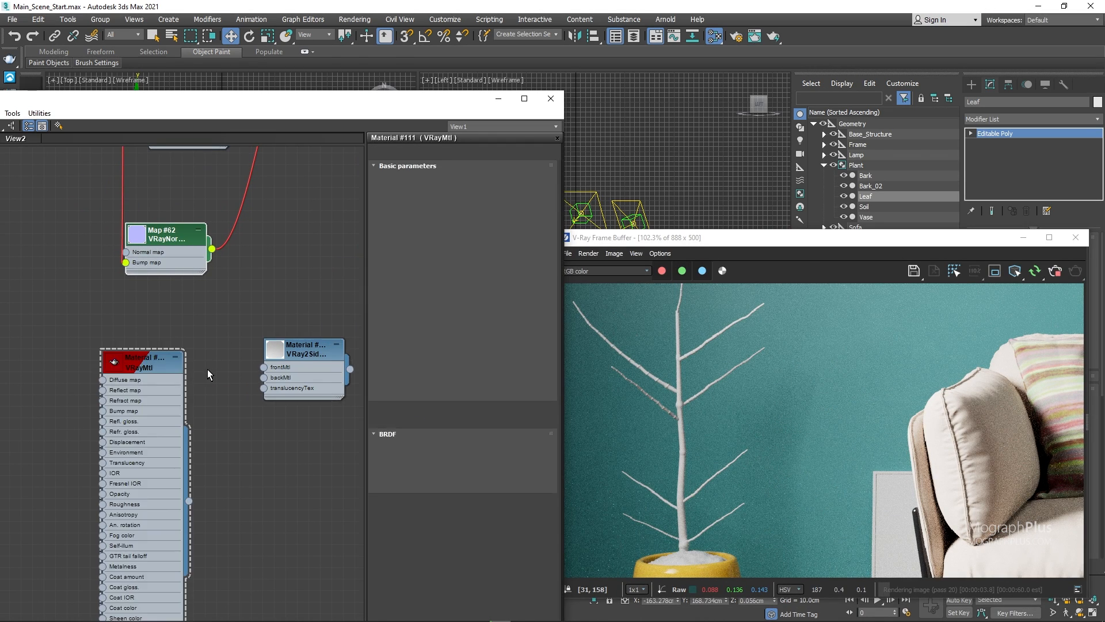
pyautogui.moveTo(208, 369); pyautogui.dragTo(180, 313, button='middle')
pyautogui.moveTo(279, 301); pyautogui.dragTo(261, 371)
pyautogui.scroll(1, 195, 429)
pyautogui.moveTo(270, 374); pyautogui.dragTo(281, 288, button='middle')
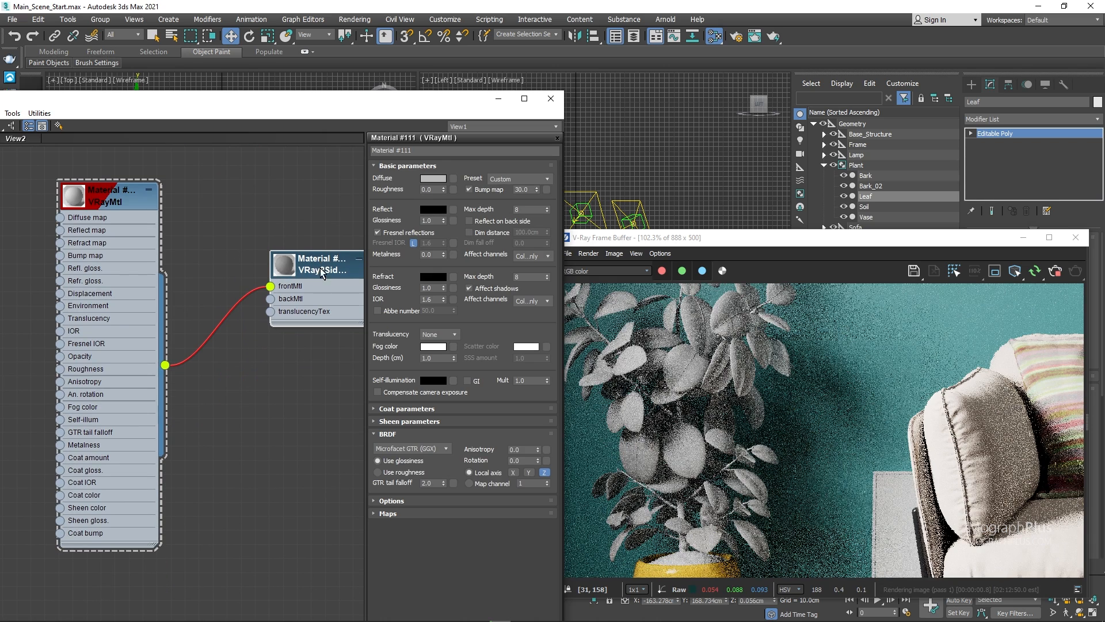
# Reposition the VRay2SidedMtl node next to the VRayMtl and enlarge its preview
pyautogui.moveTo(282, 268); pyautogui.dragTo(260, 313)
pyautogui.rightClick(257, 308)
pyautogui.click(248, 281)
pyautogui.doubleClick(258, 306)
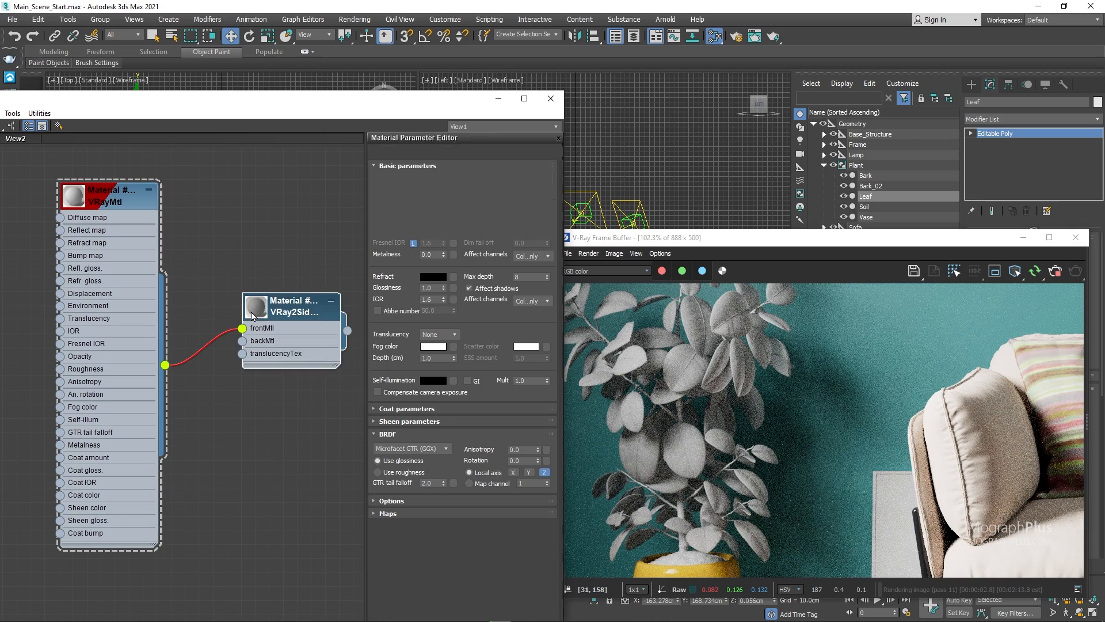
pyautogui.keyDown('alt'); pyautogui.moveTo(677, 379); pyautogui.dragTo(647, 368, button='middle'); pyautogui.keyUp('alt')
pyautogui.moveTo(319, 103); pyautogui.dragTo(467, 108)
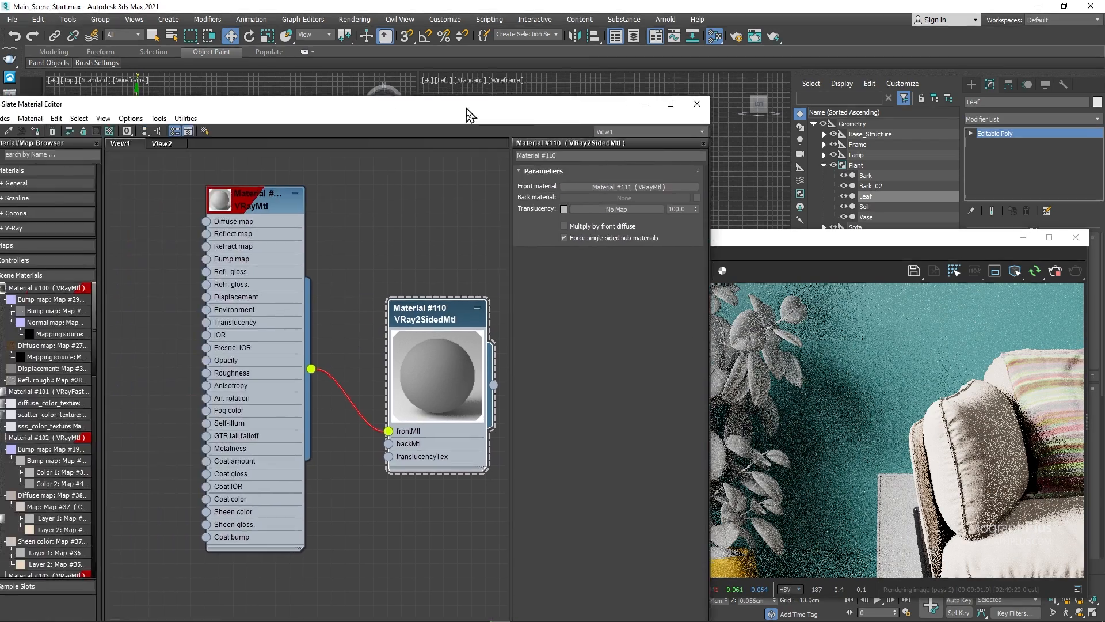
# Add a VRayBitmap map beside the leaf's VRayMtl and load the green leaf texture image into it
pyautogui.scroll(-2, 346, 253)
pyautogui.moveTo(270, 284); pyautogui.dragTo(357, 312, button='middle')
pyautogui.rightClick(189, 336)
pyautogui.moveTo(214, 356)
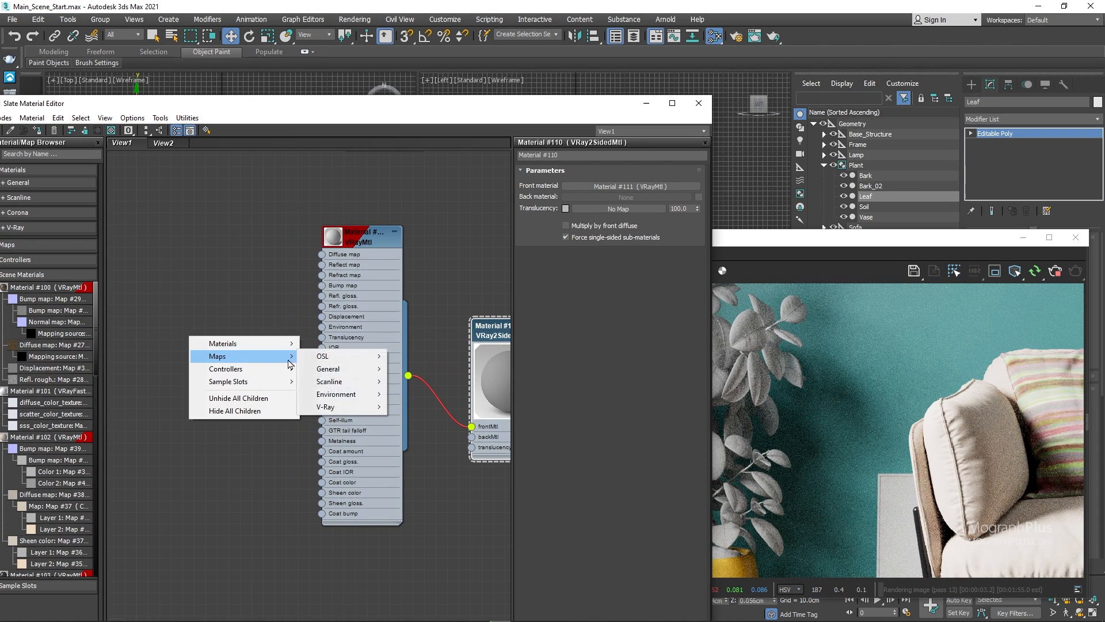
pyautogui.moveTo(365, 407)
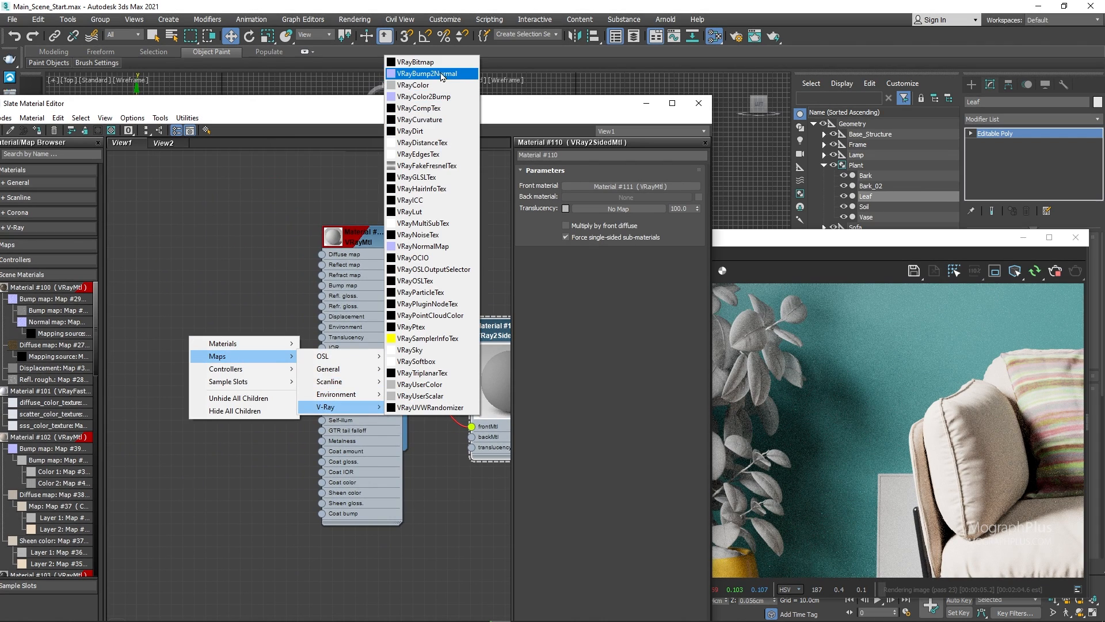
pyautogui.click(415, 61)
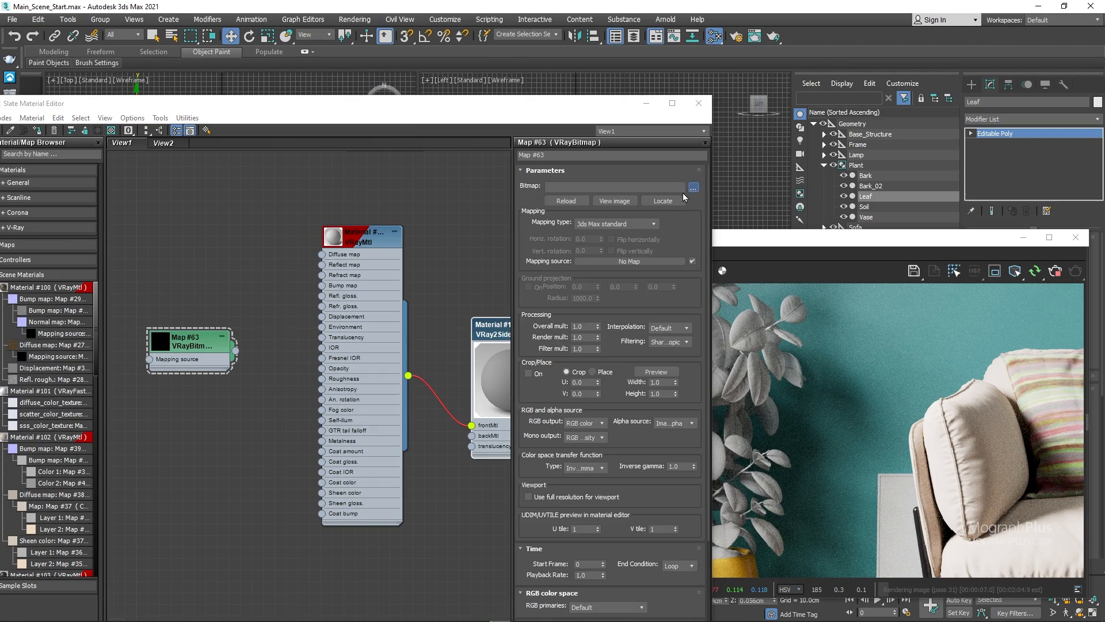
pyautogui.click(694, 188)
pyautogui.scroll(-5, 515, 380)
pyautogui.doubleClick(515, 380)
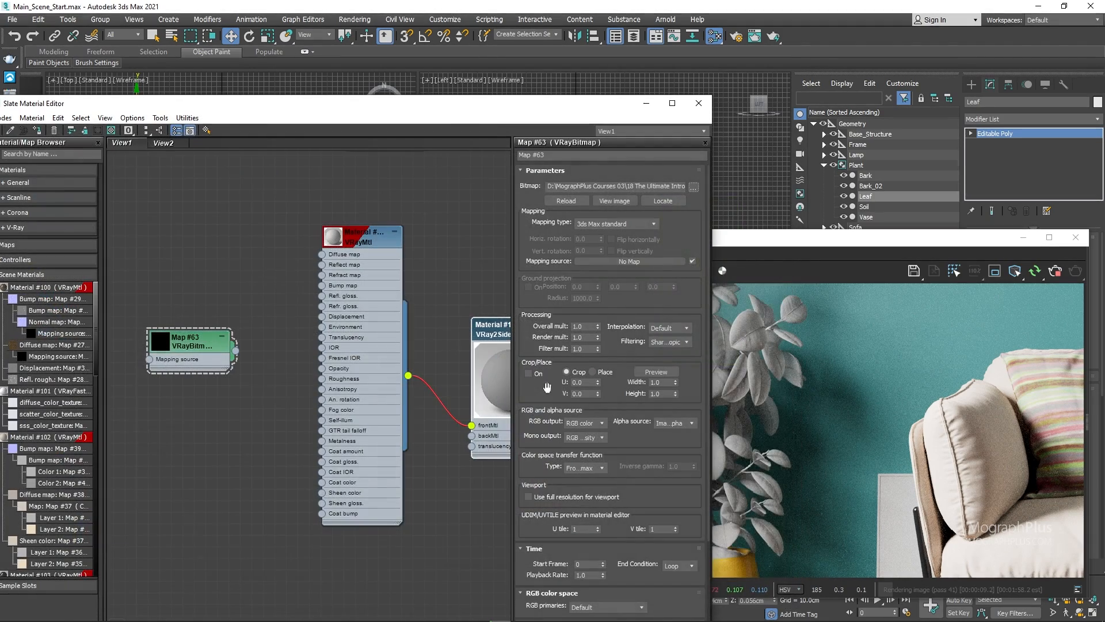
# Set the VRayBitmap's RGB primaries to sRGB primaries, then enlarge its preview and align the node with the top of the VRayMtl
pyautogui.scroll(-5, 600, 413)
pyautogui.click(605, 485)
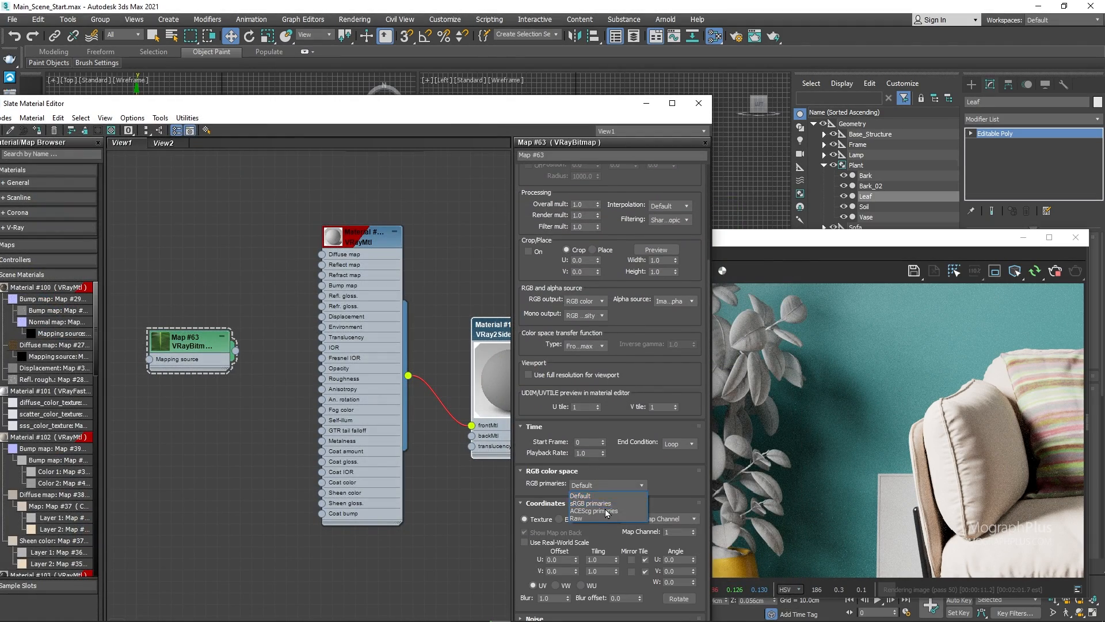
pyautogui.click(596, 504)
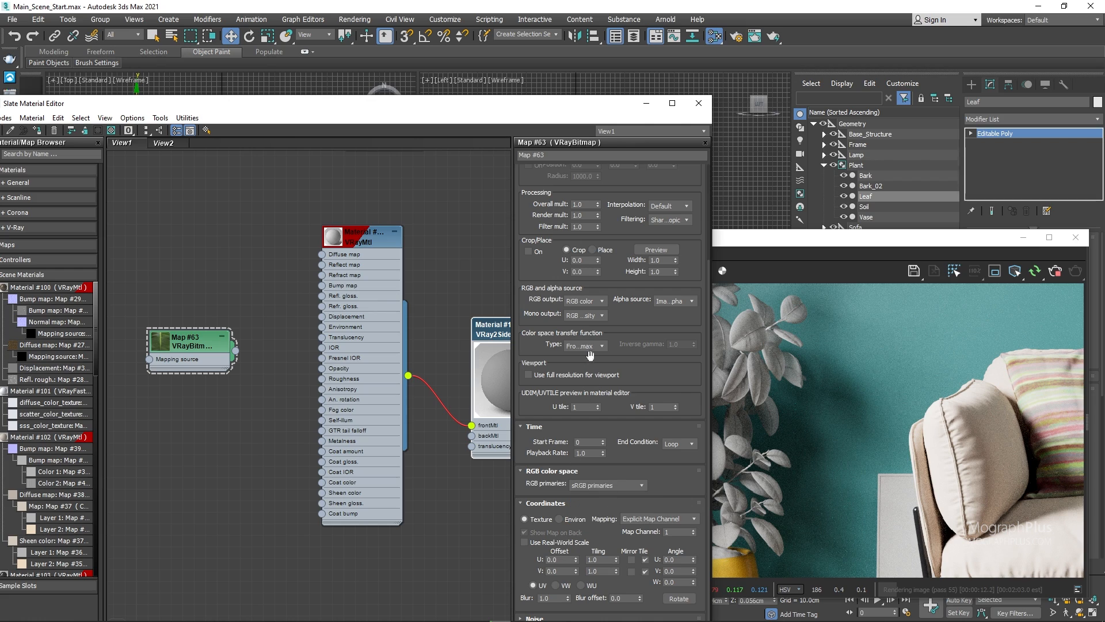
pyautogui.doubleClick(169, 343)
pyautogui.moveTo(223, 346); pyautogui.dragTo(233, 241)
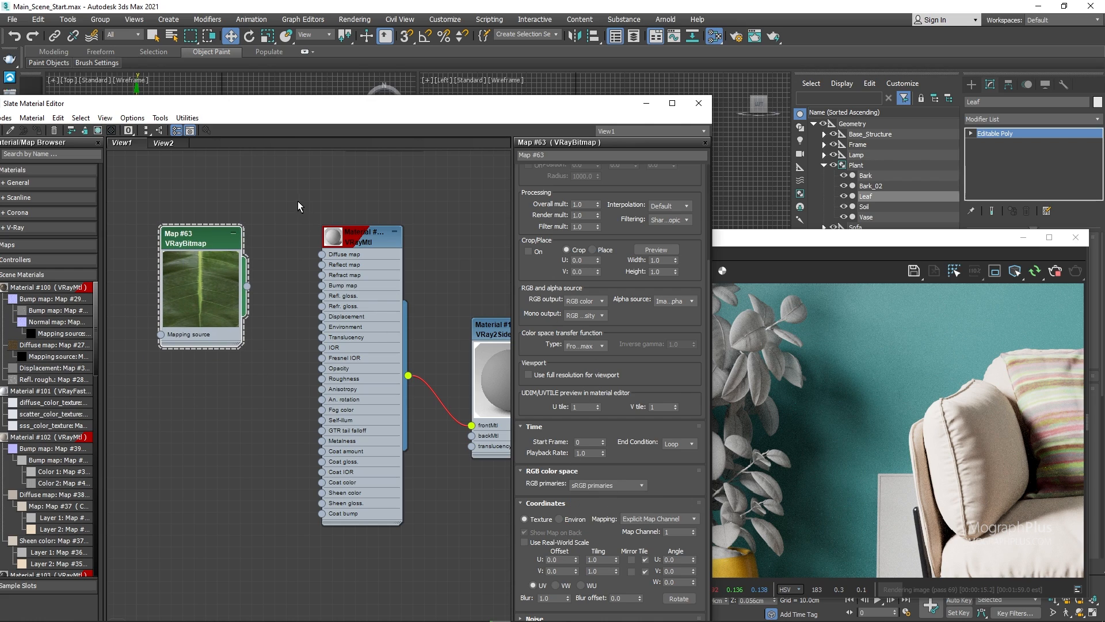
# Add a Color Correction map fed by the leaf texture's VRayBitmap
pyautogui.moveTo(416, 241); pyautogui.dragTo(381, 226, button='middle')
pyautogui.moveTo(776, 239); pyautogui.dragTo(856, 240)
pyautogui.moveTo(549, 110); pyautogui.dragTo(471, 99)
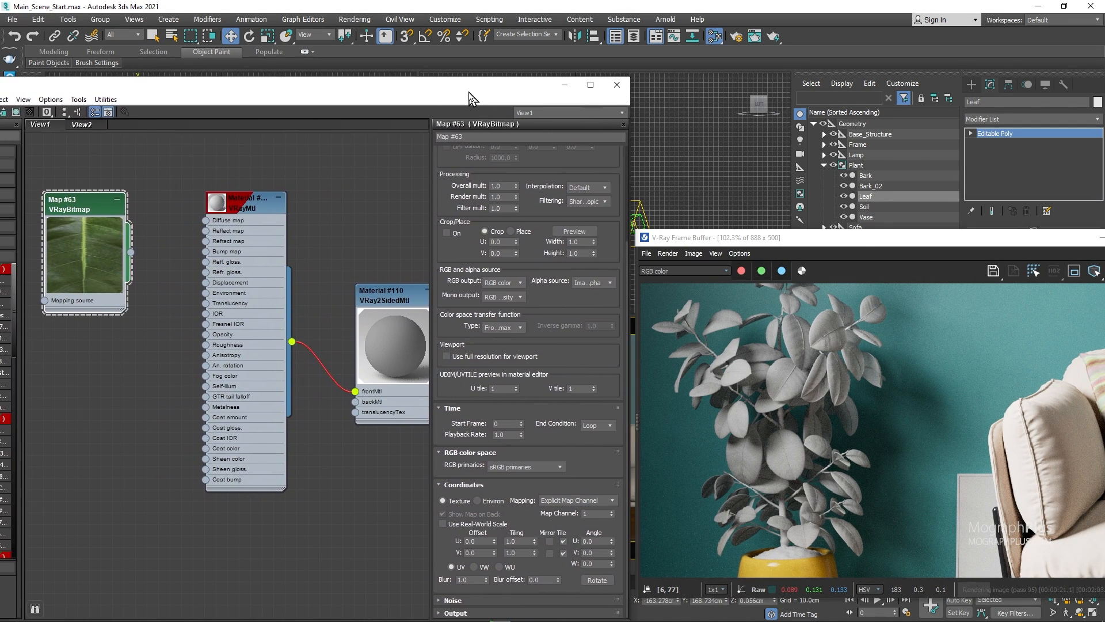
pyautogui.moveTo(89, 384); pyautogui.dragTo(134, 410, button='middle')
pyautogui.moveTo(163, 290)
pyautogui.mouseDown()
pyautogui.moveTo(128, 291)
pyautogui.moveTo(169, 307)
pyautogui.mouseUp()
pyautogui.moveTo(198, 327)
pyautogui.moveTo(288, 339)
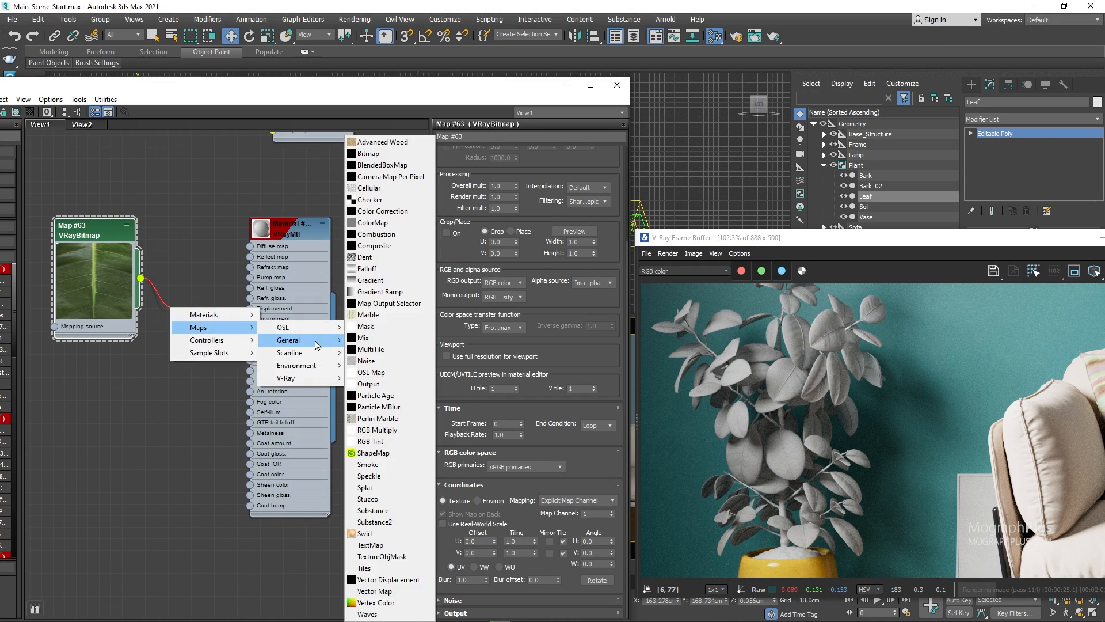
pyautogui.click(382, 210)
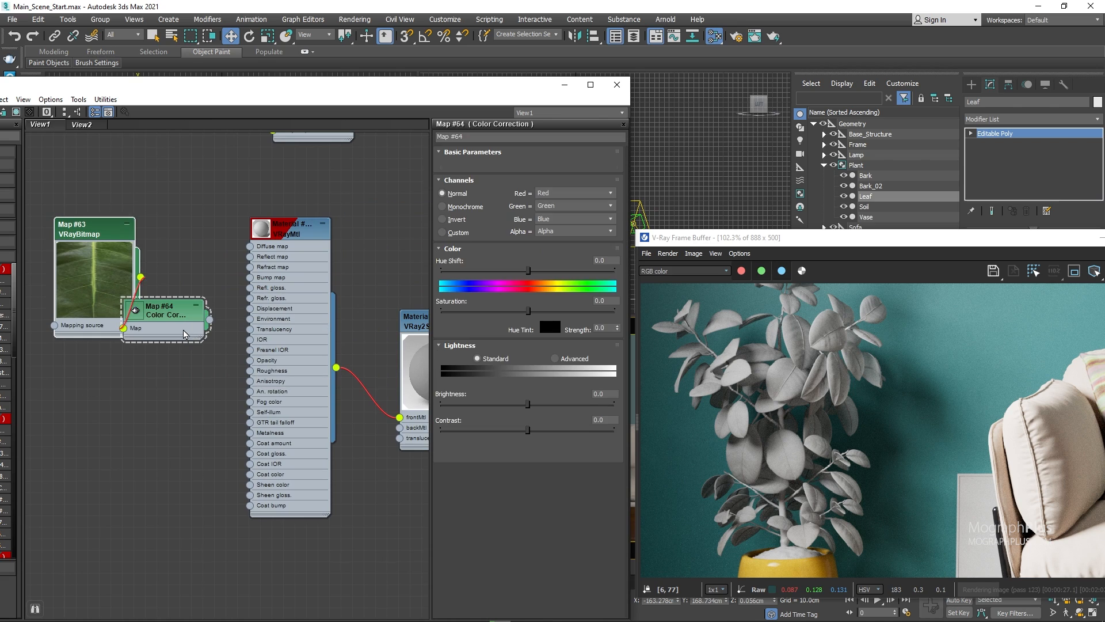
# Connect the Color Correction to the VRayMtl's diffuse map, place it between the bitmap and material nodes, and enlarge its preview
pyautogui.scroll(2, 222, 314)
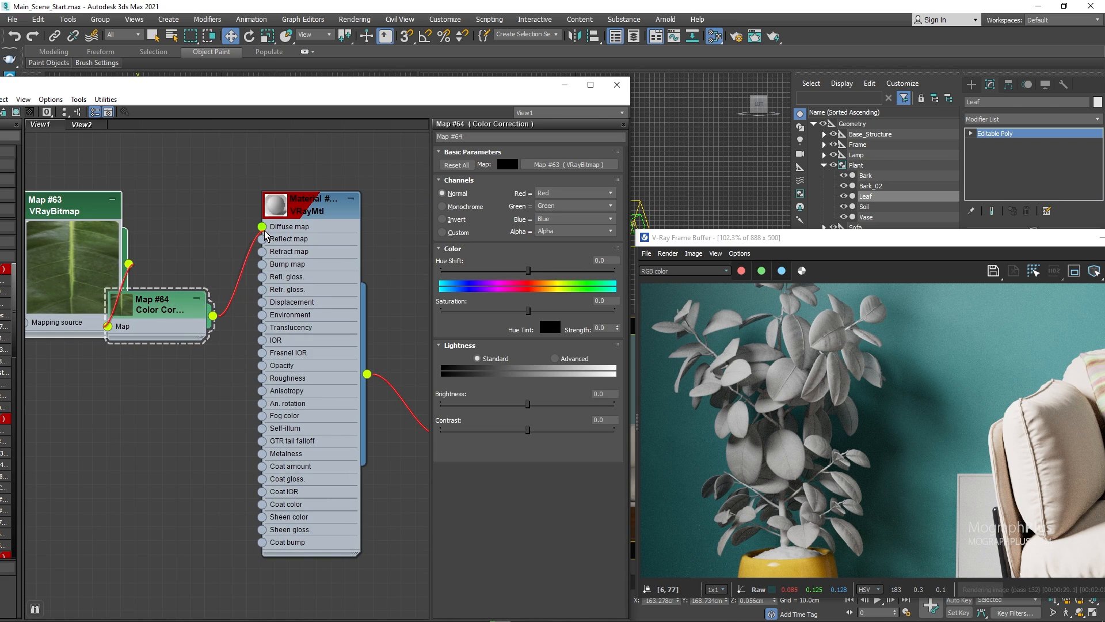
pyautogui.moveTo(265, 231); pyautogui.dragTo(264, 230)
pyautogui.moveTo(300, 210); pyautogui.dragTo(327, 210)
pyautogui.moveTo(149, 308); pyautogui.dragTo(186, 213)
pyautogui.doubleClick(164, 291)
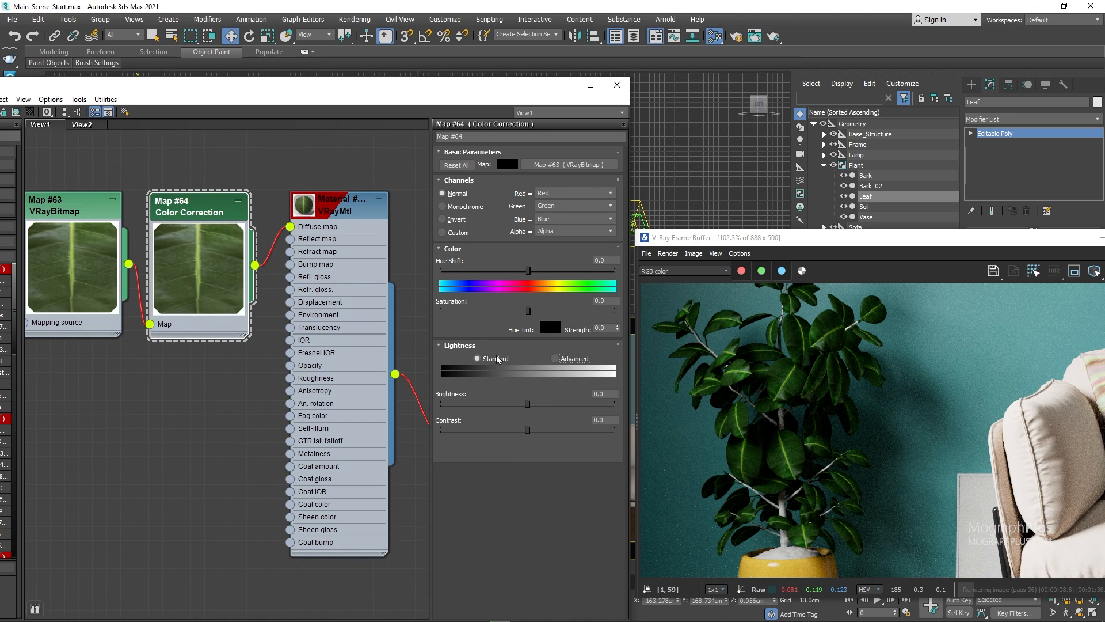
# Switch the Color Correction's lightness to Advanced and set the RGB gamma/contrast to 1.2
pyautogui.click(570, 359)
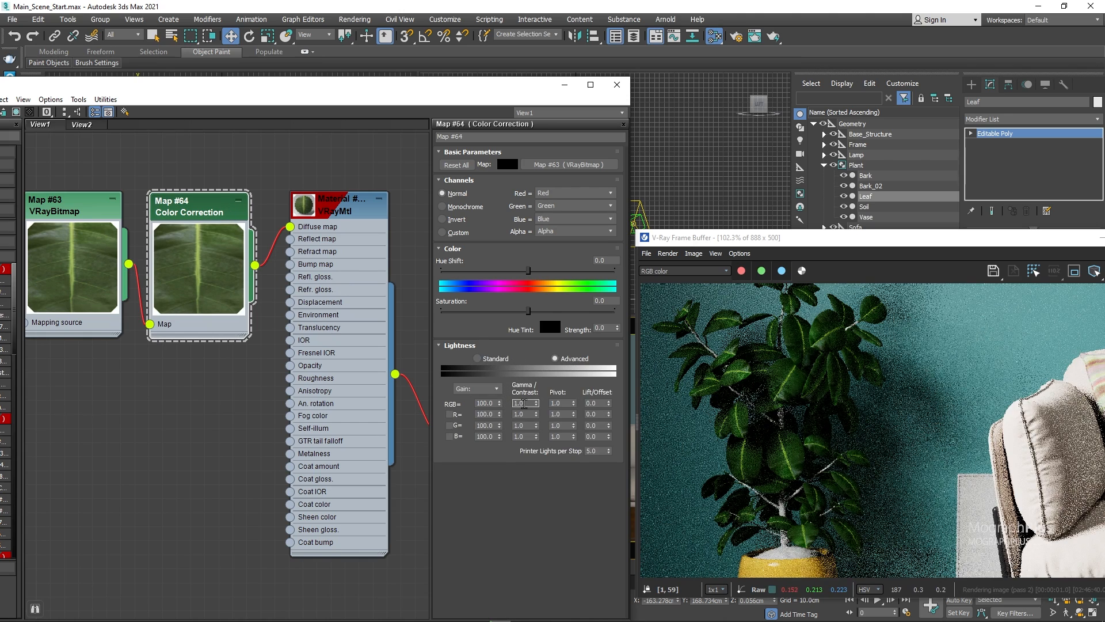
pyautogui.write('1.2')
pyautogui.press('Return')
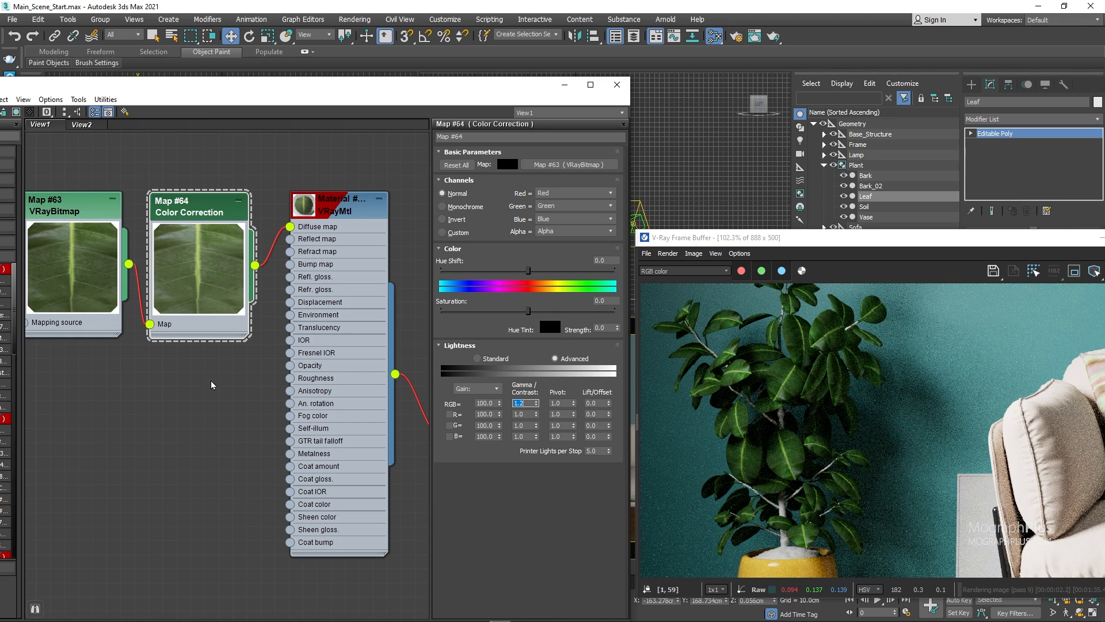
# Switch the leaf's VRayMtl to use roughness and set its reflection color to white
pyautogui.scroll(-3, 225, 330)
pyautogui.moveTo(254, 349); pyautogui.dragTo(259, 318, button='middle')
pyautogui.doubleClick(309, 204)
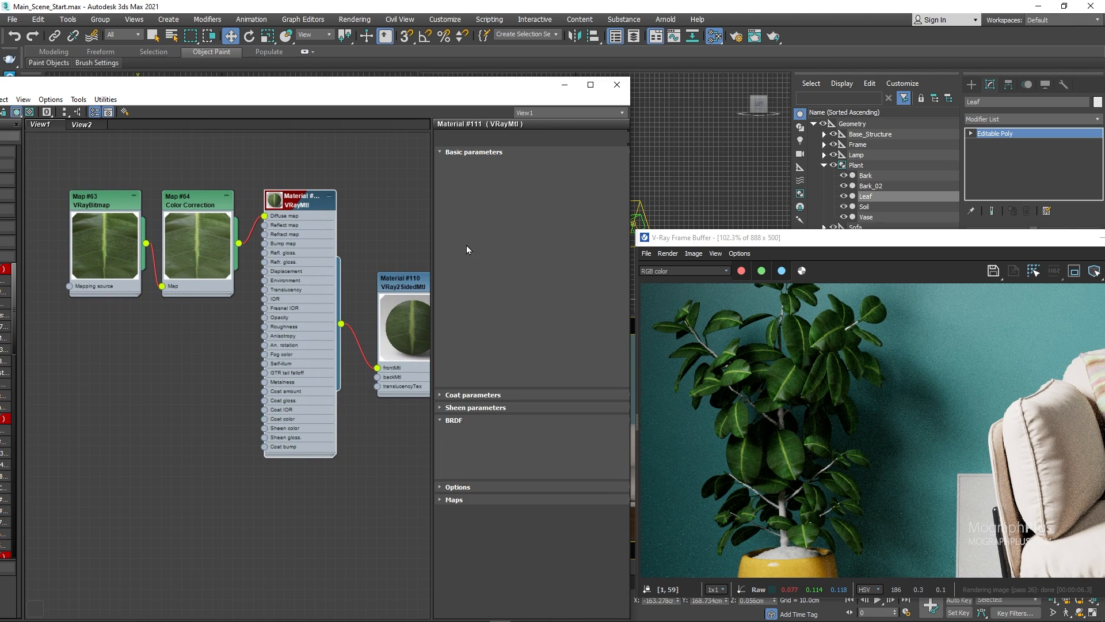
pyautogui.click(472, 460)
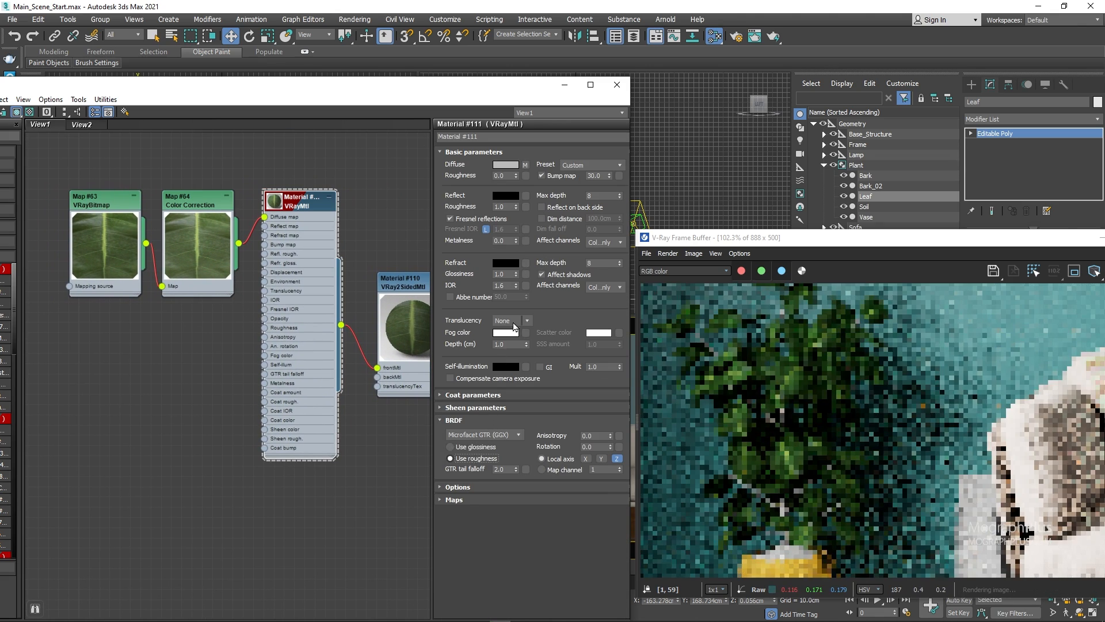
pyautogui.click(505, 195)
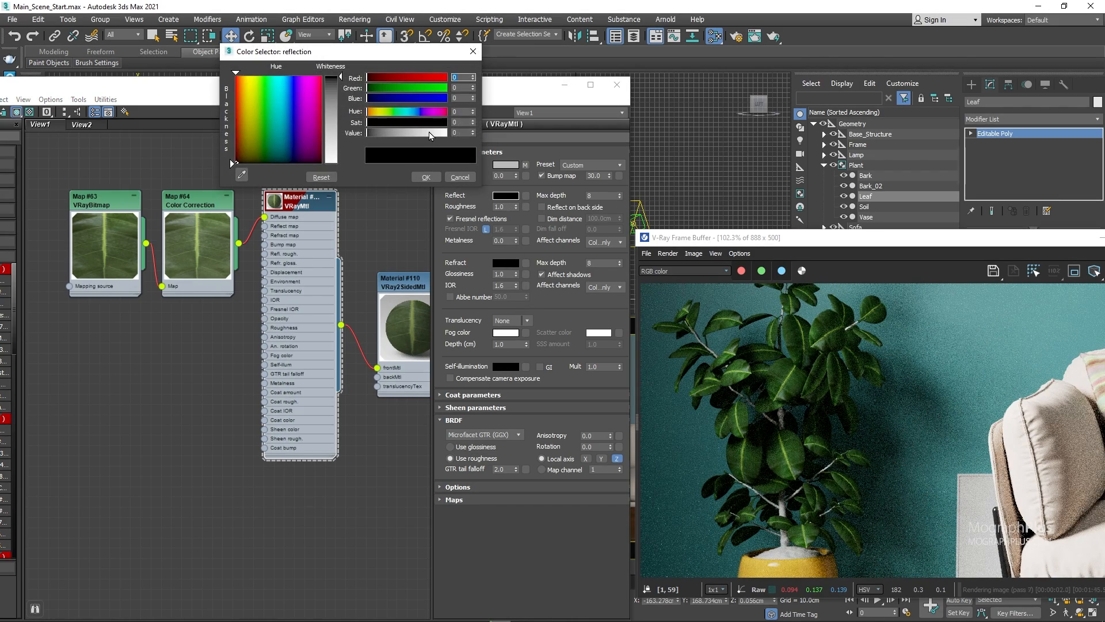
pyautogui.moveTo(430, 133); pyautogui.dragTo(455, 149)
pyautogui.click(427, 177)
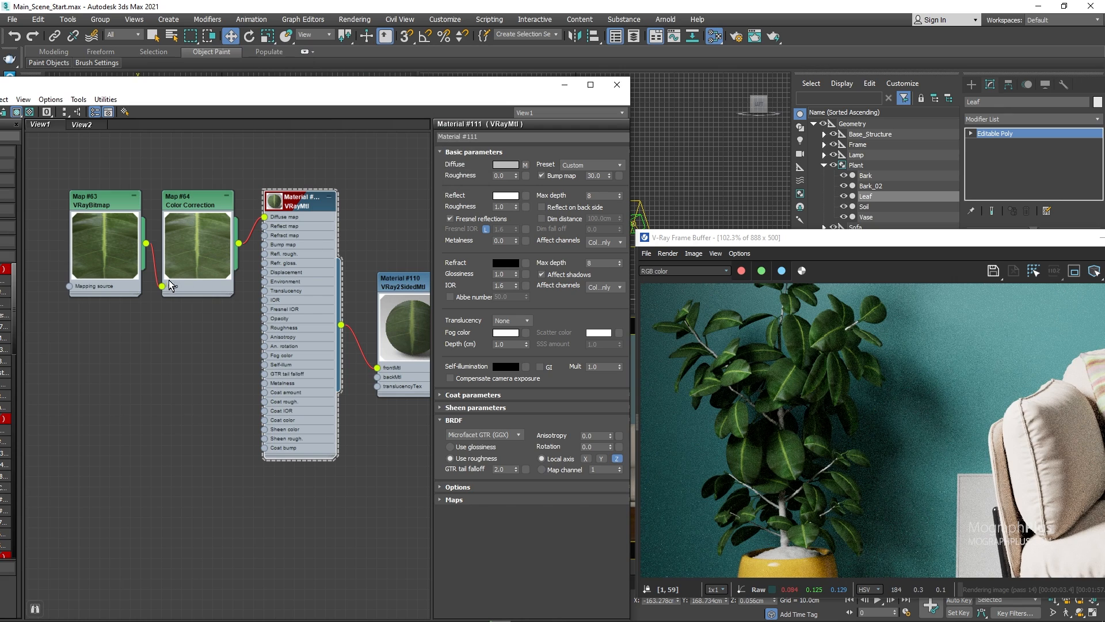
# Add a second Color Correction map fed by the leaf VRayBitmap, place it below the first one, and enlarge its preview
pyautogui.moveTo(160, 357); pyautogui.dragTo(159, 358)
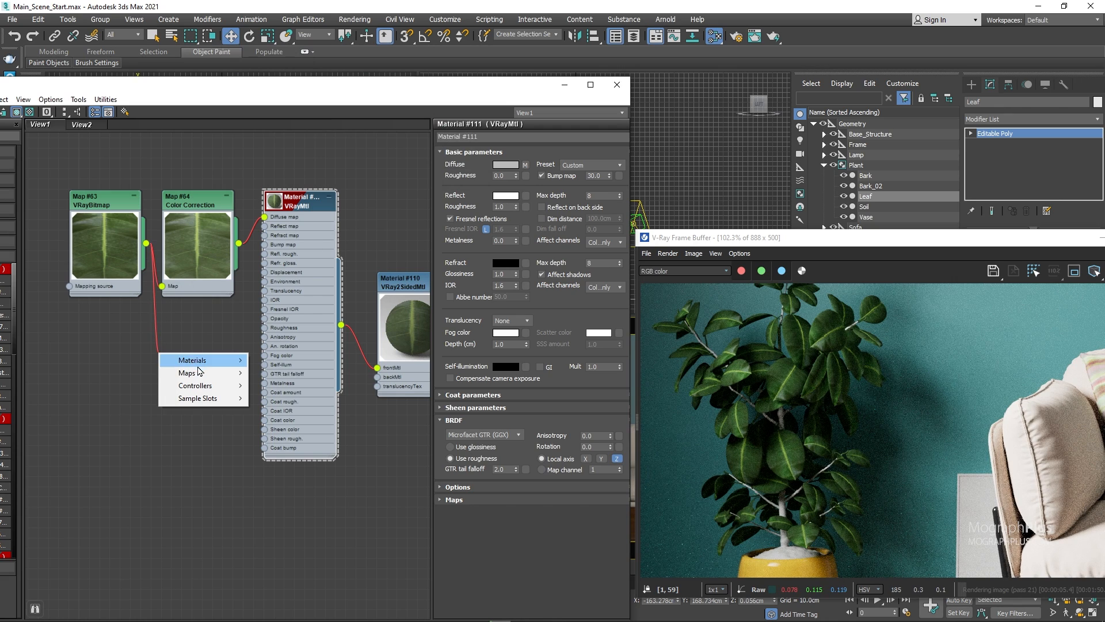
pyautogui.moveTo(190, 373)
pyautogui.moveTo(278, 386)
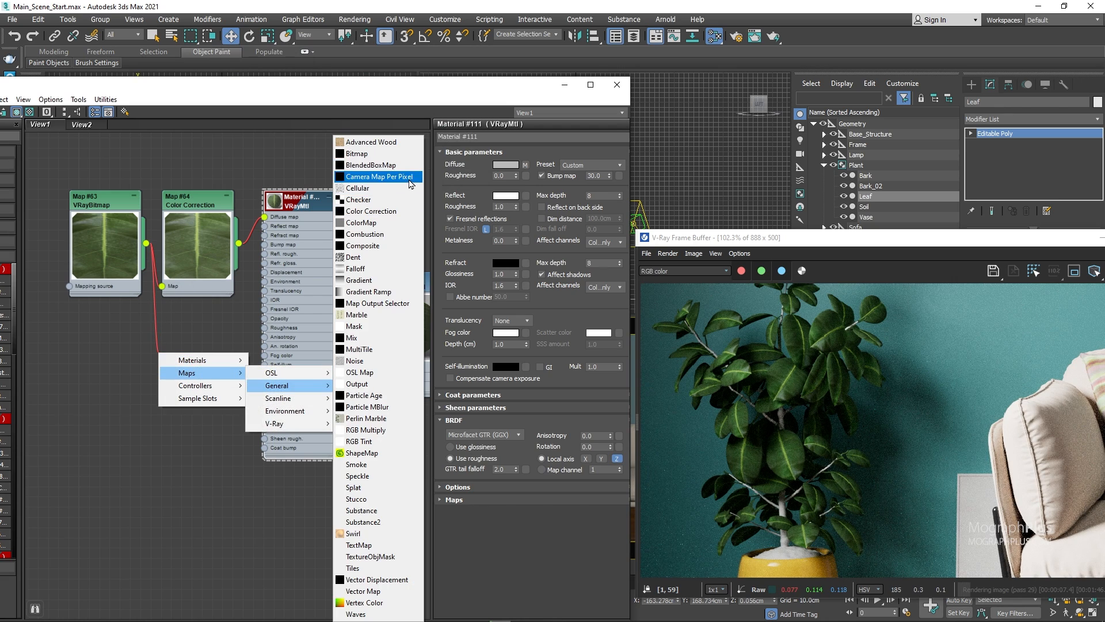
pyautogui.click(398, 211)
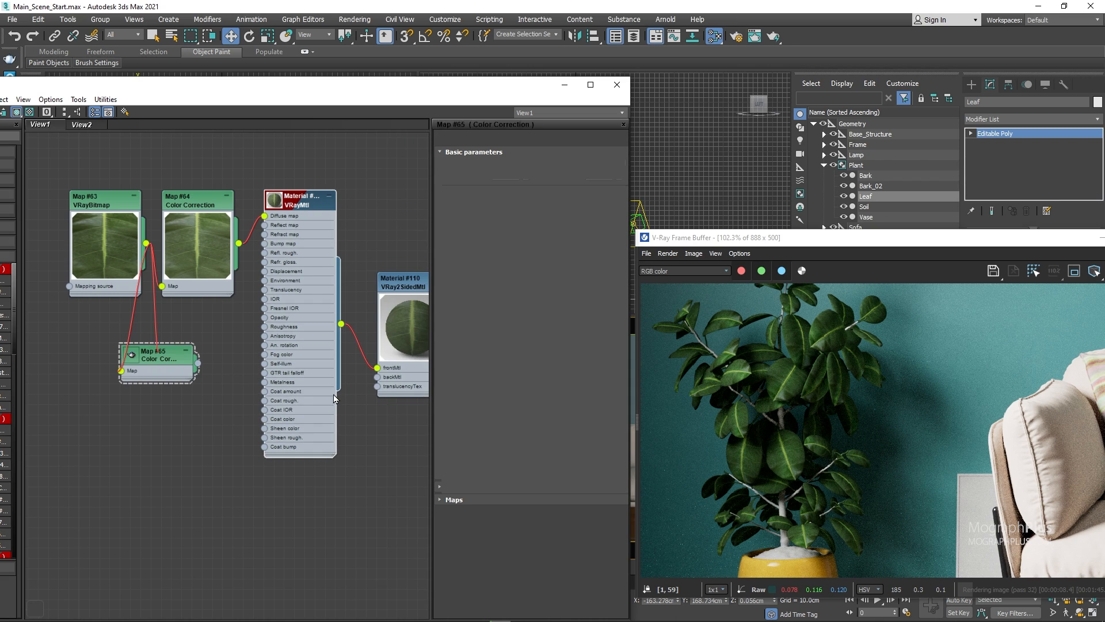
pyautogui.moveTo(150, 369); pyautogui.dragTo(181, 371)
pyautogui.doubleClick(162, 369)
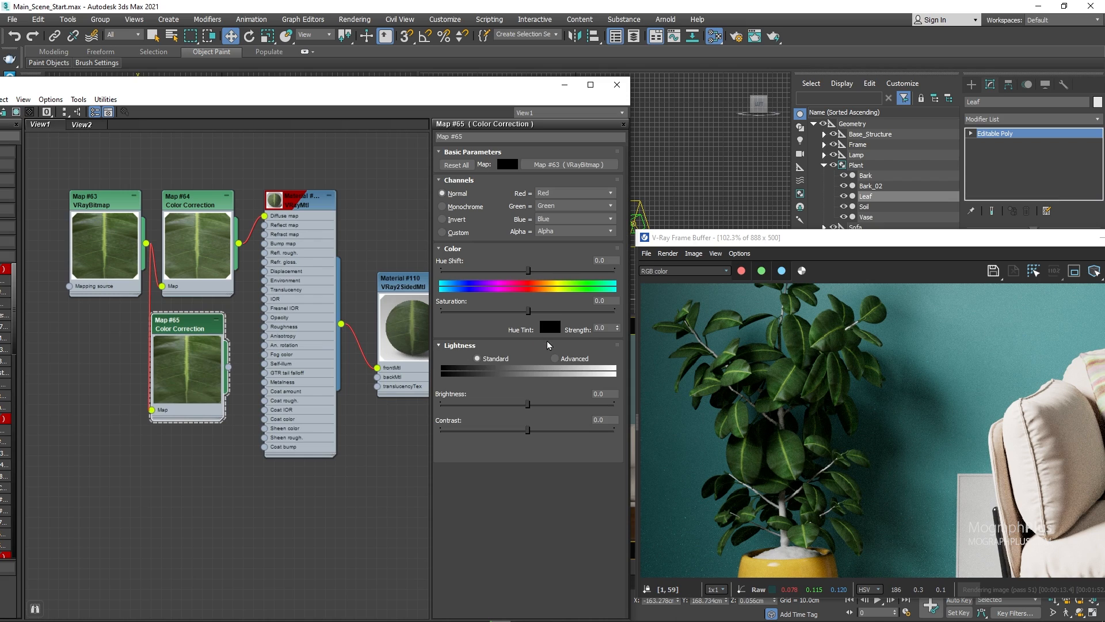
# Set the second Color Correction map's saturation to -100
pyautogui.moveTo(528, 310); pyautogui.dragTo(390, 323)
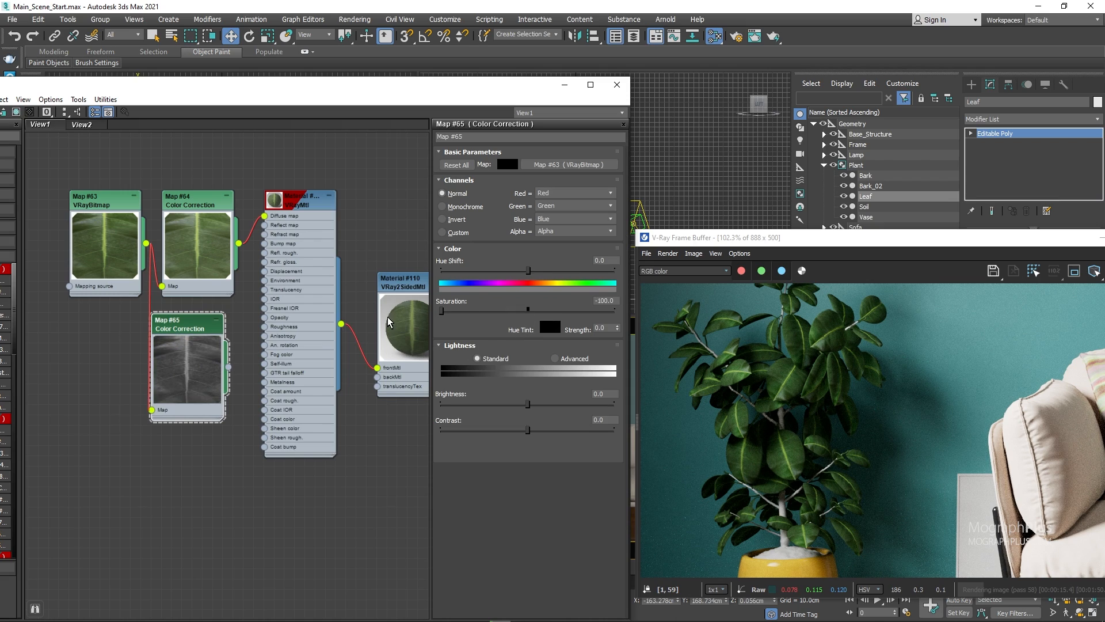
pyautogui.scroll(1, 229, 354)
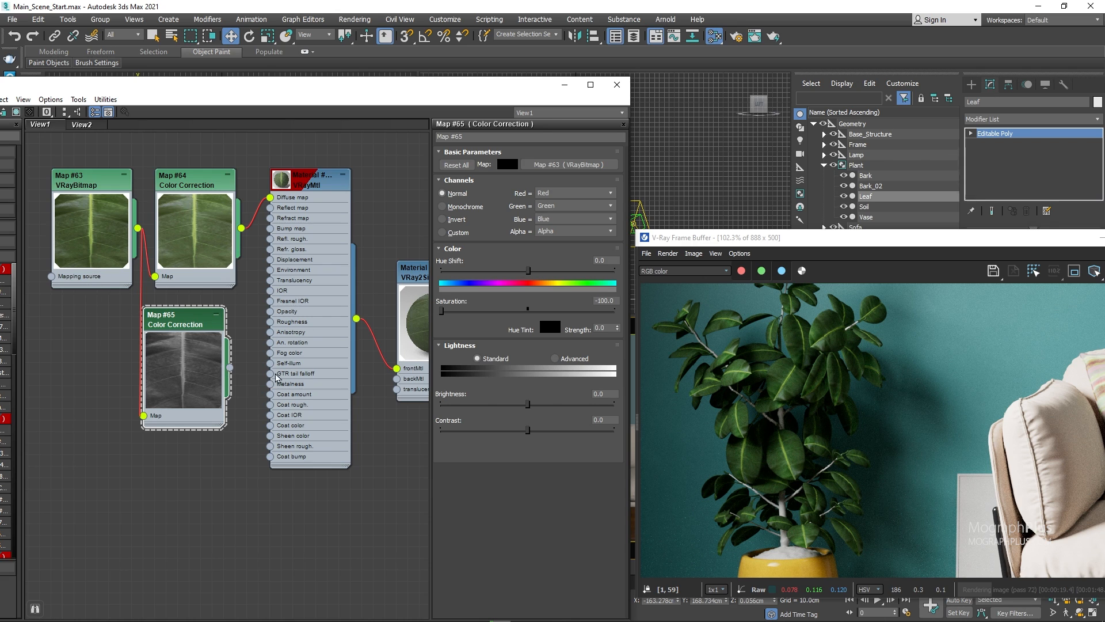
pyautogui.moveTo(553, 86); pyautogui.dragTo(634, 72)
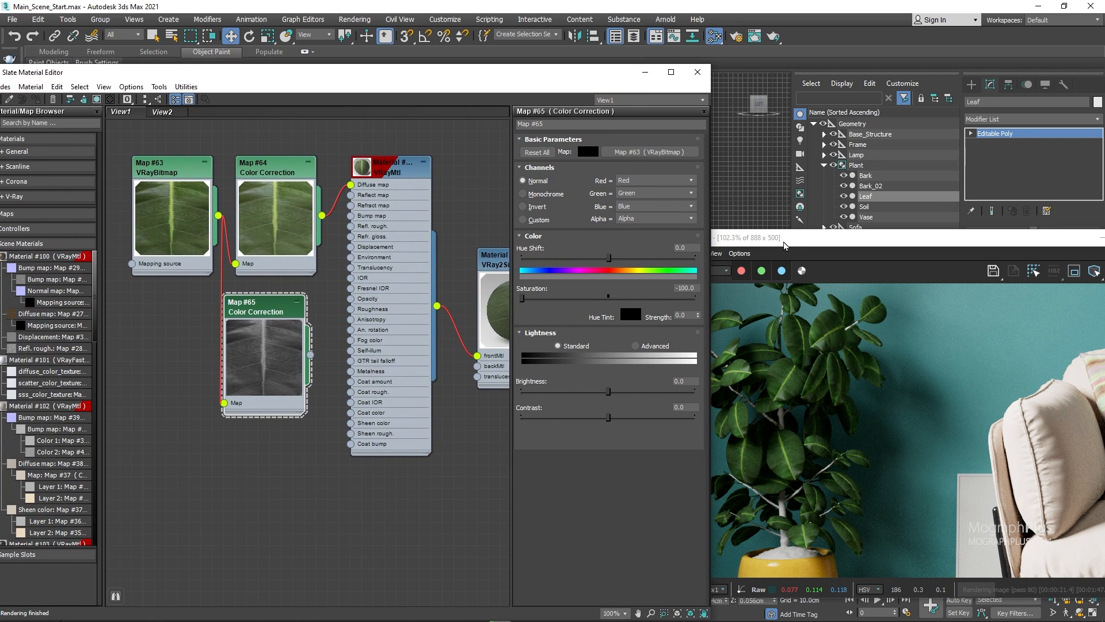
pyautogui.moveTo(784, 246); pyautogui.dragTo(881, 222)
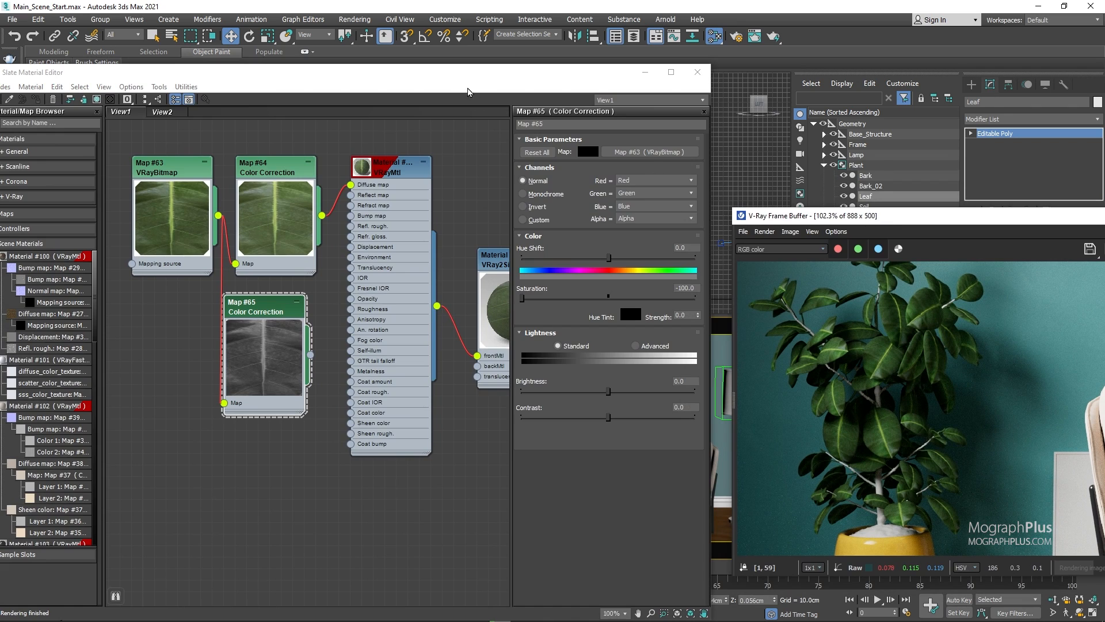
# Enlarge the Slate Material Editor and move the bitmap and both Color Correction nodes farther away from the leaf's VRayMtl
pyautogui.moveTo(470, 74); pyautogui.dragTo(536, 65)
pyautogui.scroll(-1, 390, 346)
pyautogui.moveTo(365, 374); pyautogui.dragTo(314, 324, button='middle')
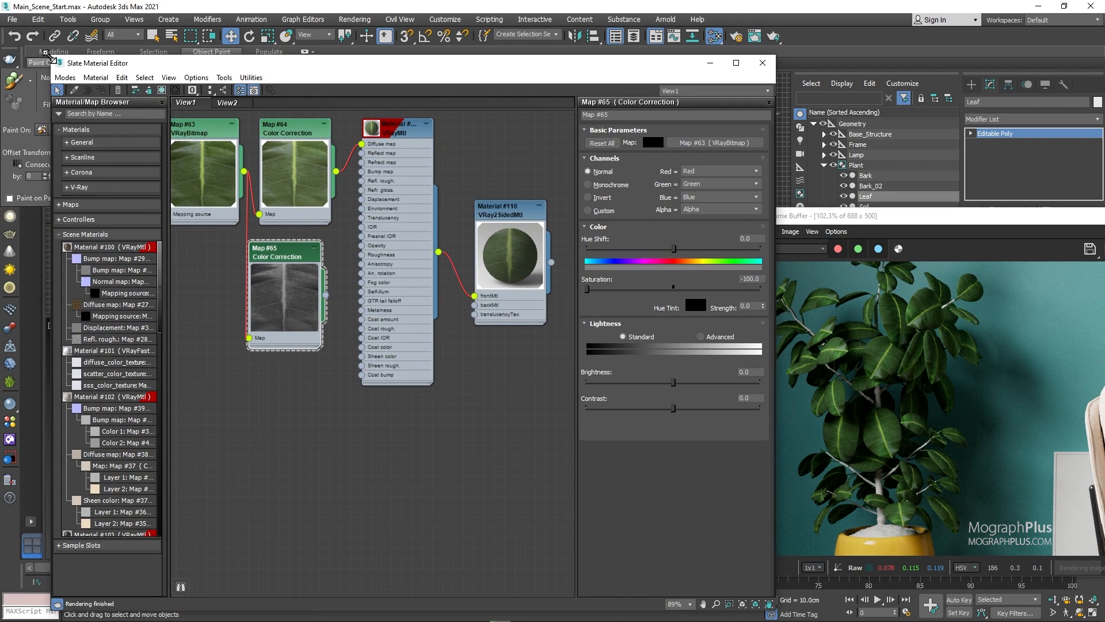
pyautogui.moveTo(48, 59); pyautogui.dragTo(10, 34)
pyautogui.scroll(-1, 402, 385)
pyautogui.moveTo(401, 385); pyautogui.dragTo(466, 393, button='middle')
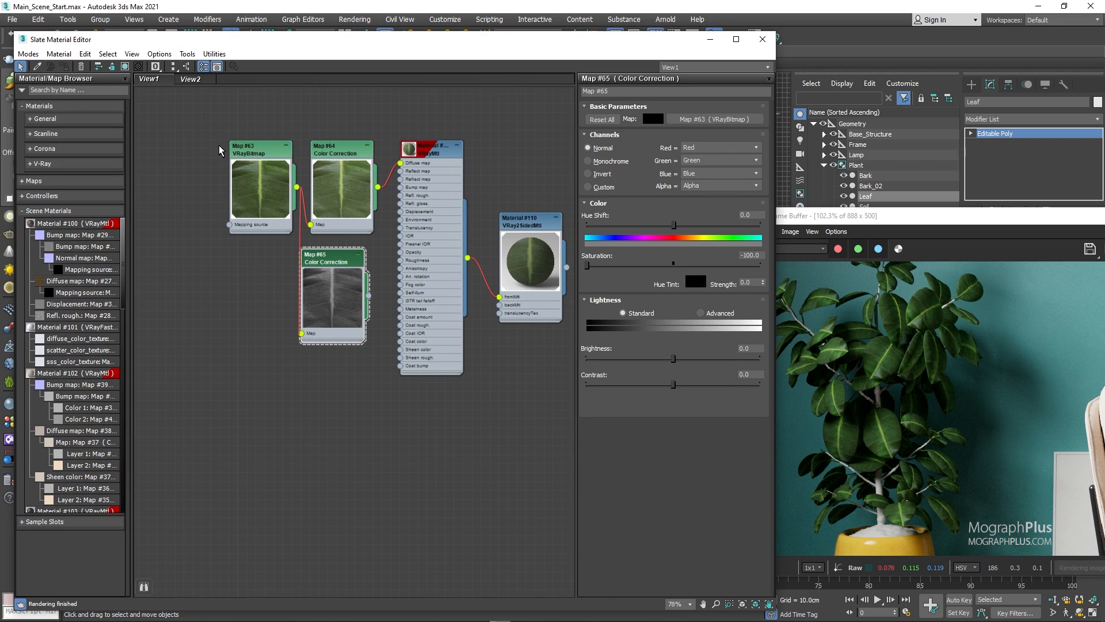
pyautogui.moveTo(219, 146); pyautogui.dragTo(235, 300)
pyautogui.click(290, 351)
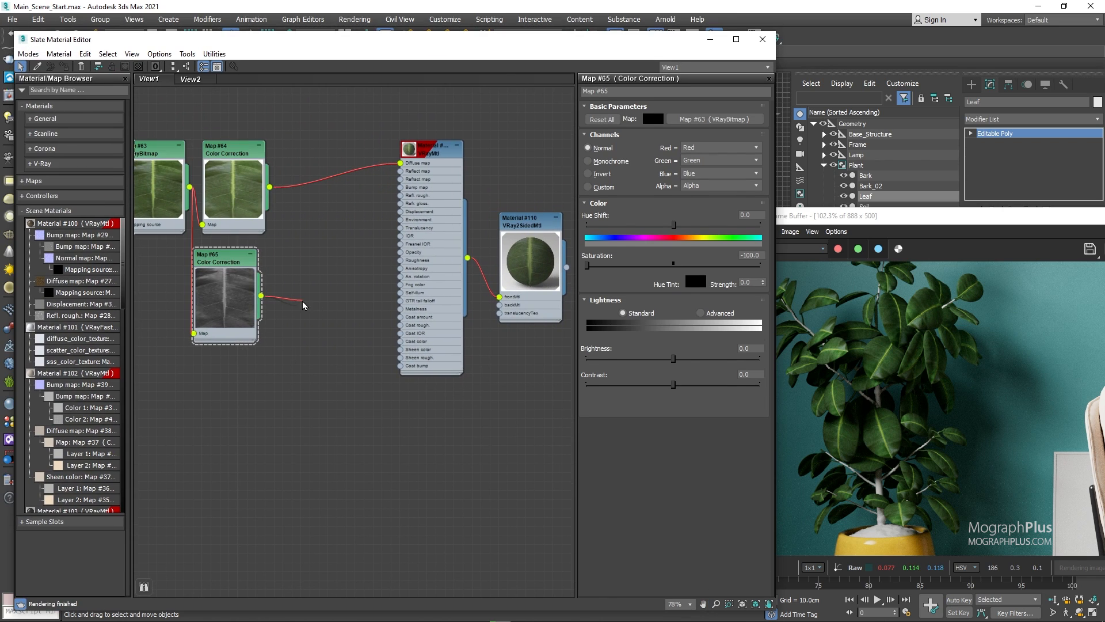
# Add an Output map fed by the desaturated Color Correction, enlarge its preview, and connect it to the leaf VRayMtl's reflection roughness
pyautogui.moveTo(303, 305); pyautogui.dragTo(303, 303)
pyautogui.moveTo(331, 320)
pyautogui.moveTo(421, 333)
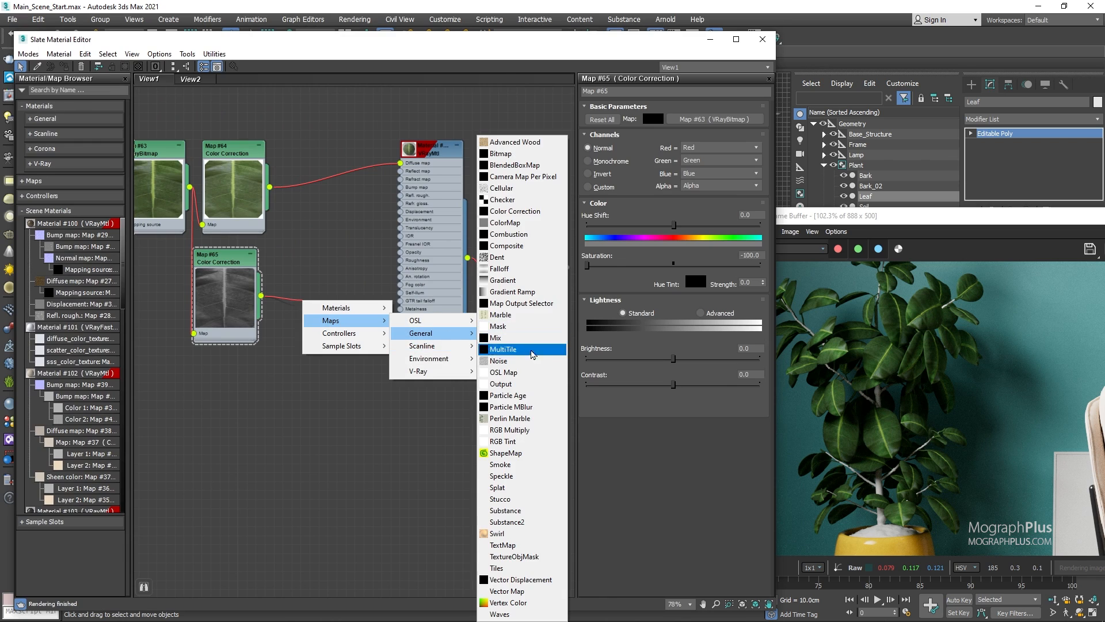
pyautogui.click(501, 384)
pyautogui.click(278, 303)
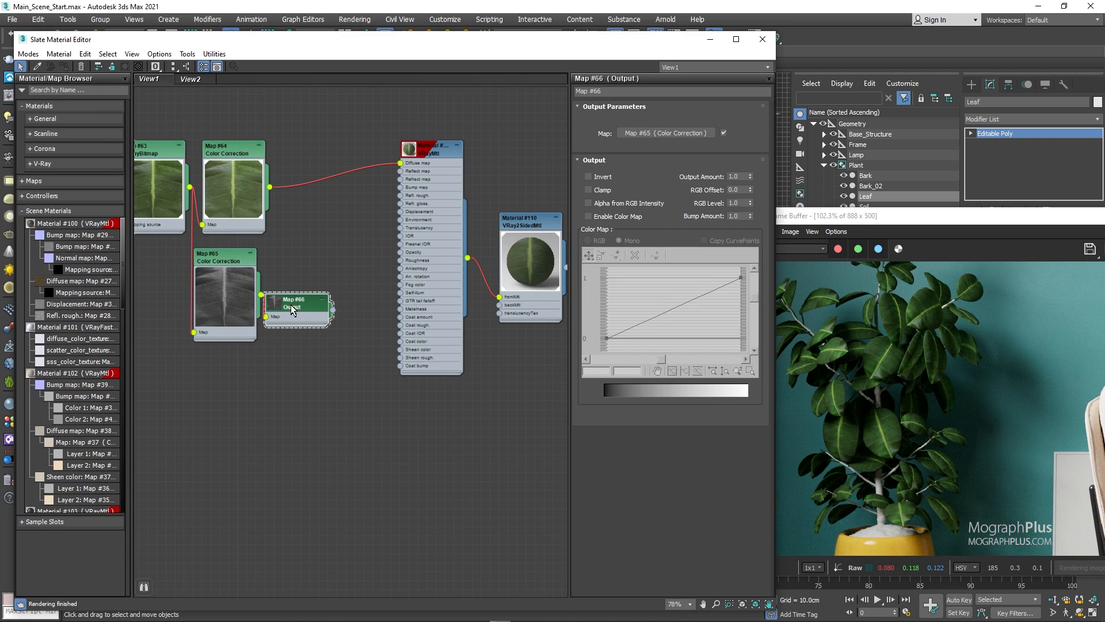
pyautogui.moveTo(292, 306); pyautogui.dragTo(309, 270)
pyautogui.doubleClick(297, 270)
pyautogui.moveTo(332, 260); pyautogui.dragTo(313, 295, button='middle')
pyautogui.scroll(5, 325, 329)
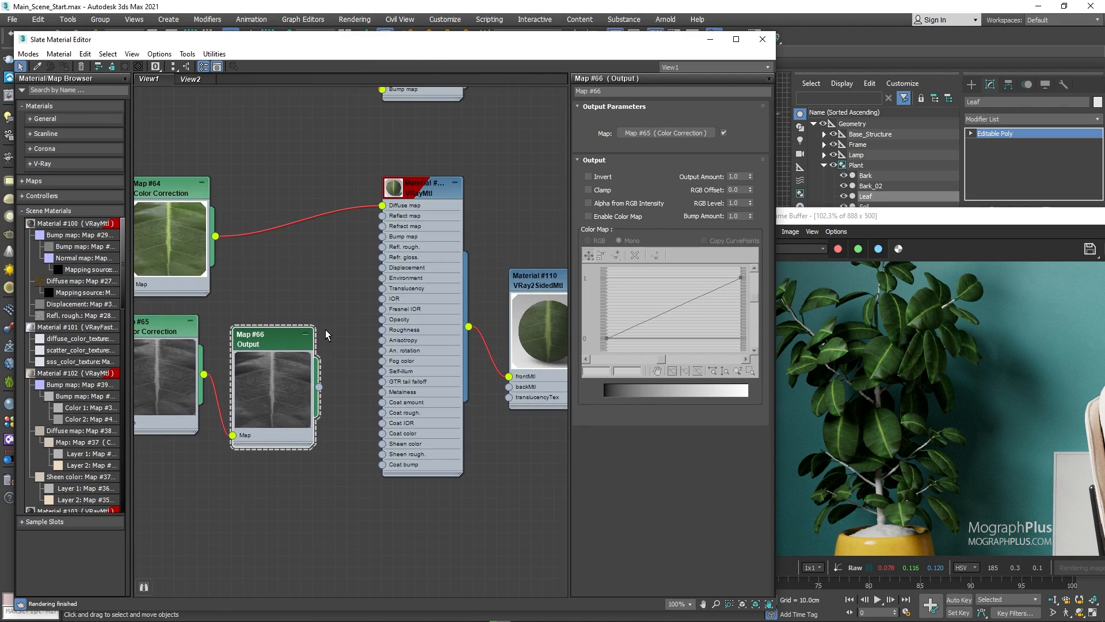
pyautogui.moveTo(316, 399); pyautogui.dragTo(394, 229)
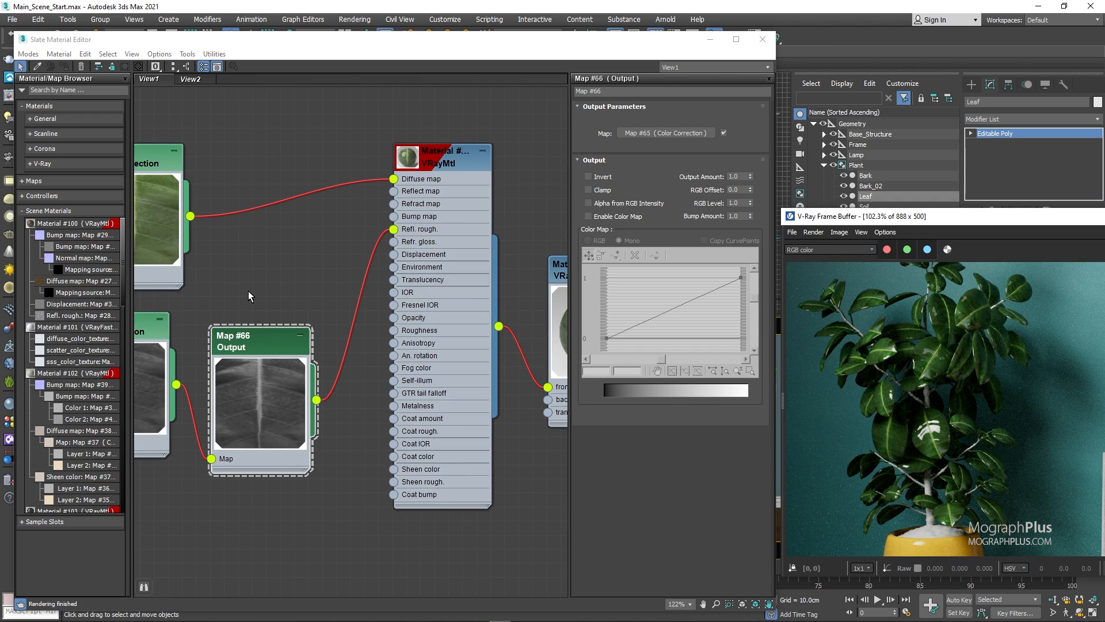
# Enable the Output map's color map and raise the curve's start point to about a third of the output range
pyautogui.click(275, 337)
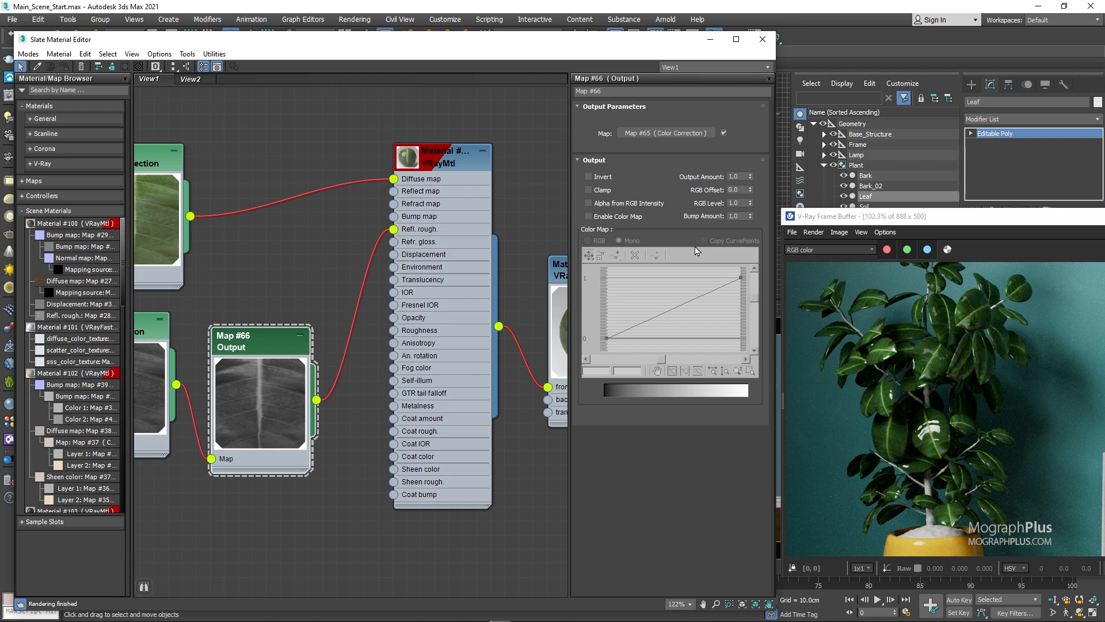
pyautogui.click(627, 217)
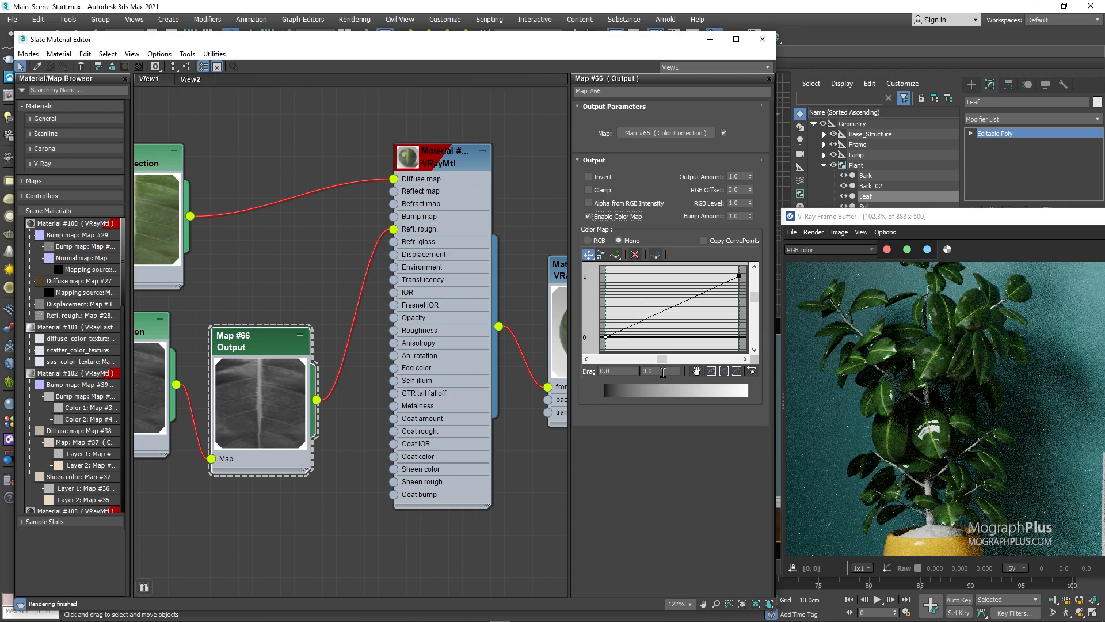
pyautogui.write('1')
pyautogui.press('Return')
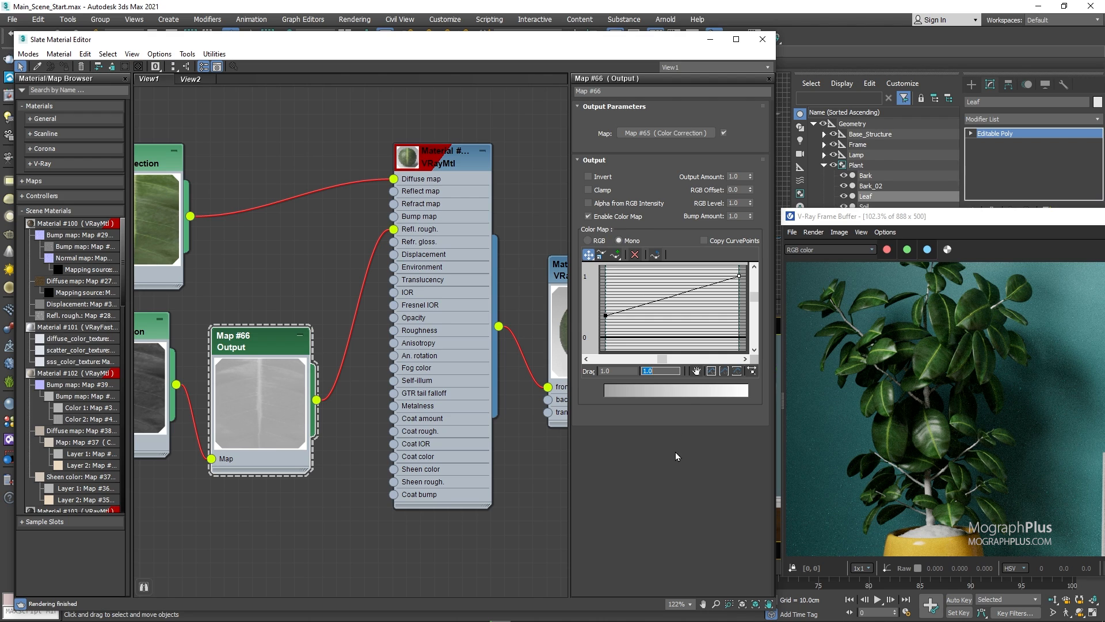
# Add a VRayNormalMap with the desaturated Color Correction feeding its bump map input, and place it below the Output map
pyautogui.moveTo(317, 327); pyautogui.dragTo(396, 216, button='middle')
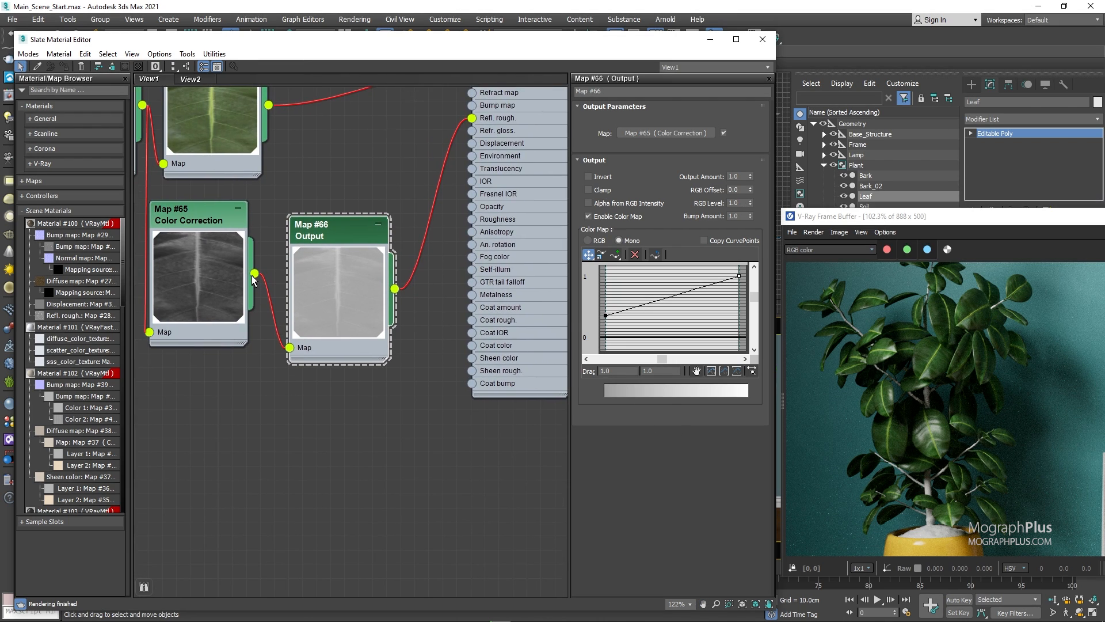
pyautogui.moveTo(253, 281)
pyautogui.mouseDown(button='middle')
pyautogui.moveTo(308, 277)
pyautogui.moveTo(268, 289)
pyautogui.mouseUp(button='middle')
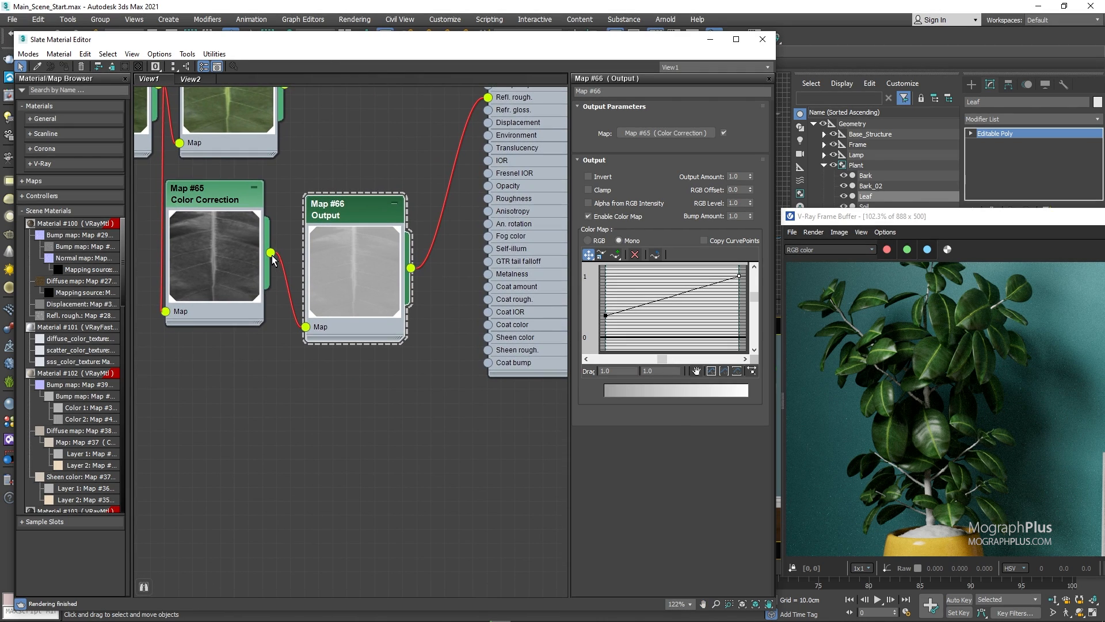
pyautogui.moveTo(271, 253); pyautogui.dragTo(306, 406)
pyautogui.moveTo(337, 426)
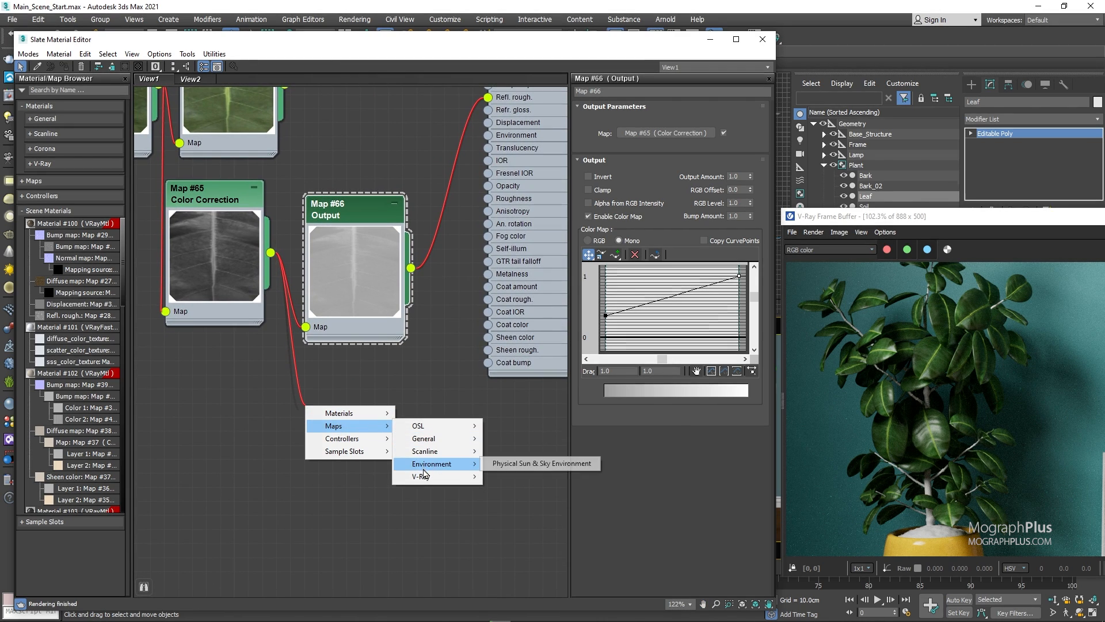
pyautogui.moveTo(424, 476)
pyautogui.click(524, 317)
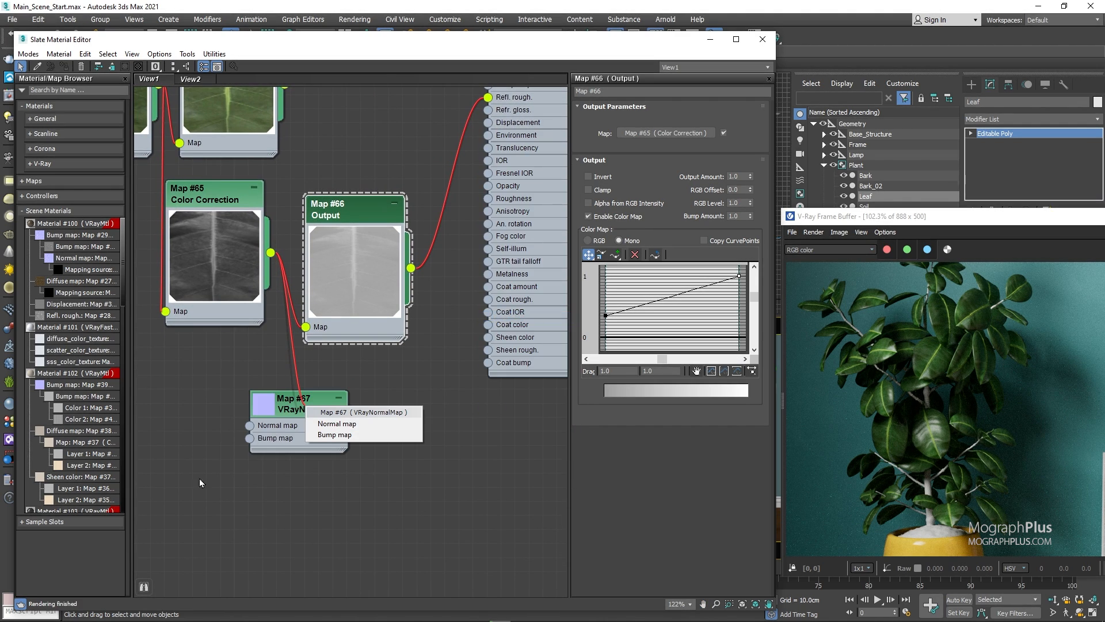
pyautogui.click(362, 435)
pyautogui.doubleClick(333, 406)
pyautogui.moveTo(334, 407); pyautogui.dragTo(376, 422)
# Connect the VRayNormalMap to the leaf VRayMtl's bump map
pyautogui.moveTo(379, 421); pyautogui.dragTo(316, 463, button='middle')
pyautogui.moveTo(335, 480); pyautogui.dragTo(335, 449)
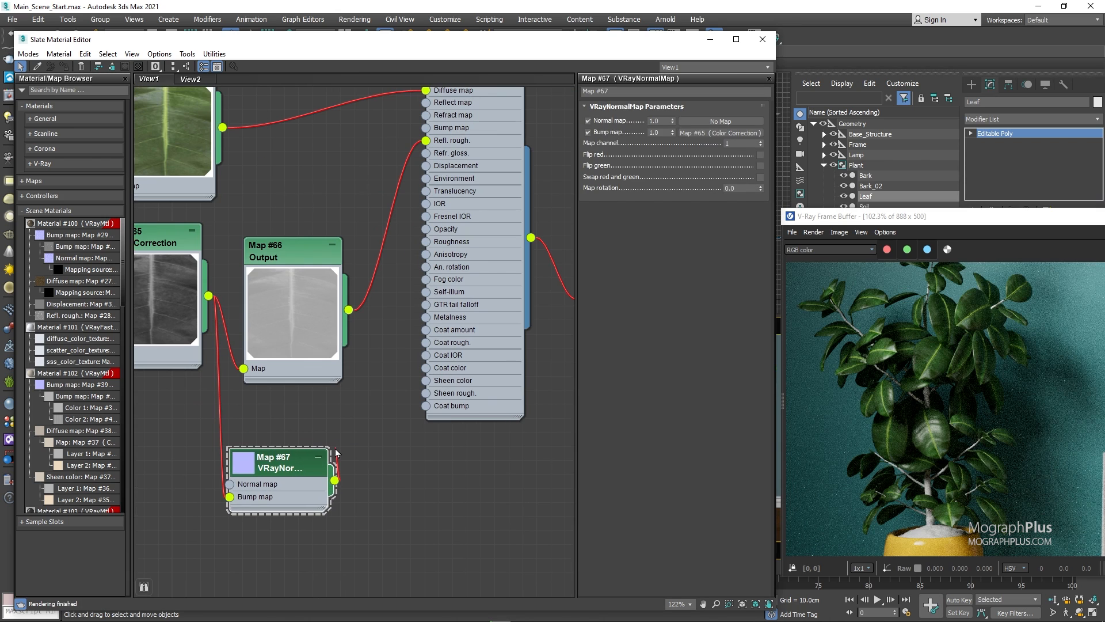
pyautogui.moveTo(357, 372); pyautogui.dragTo(426, 128)
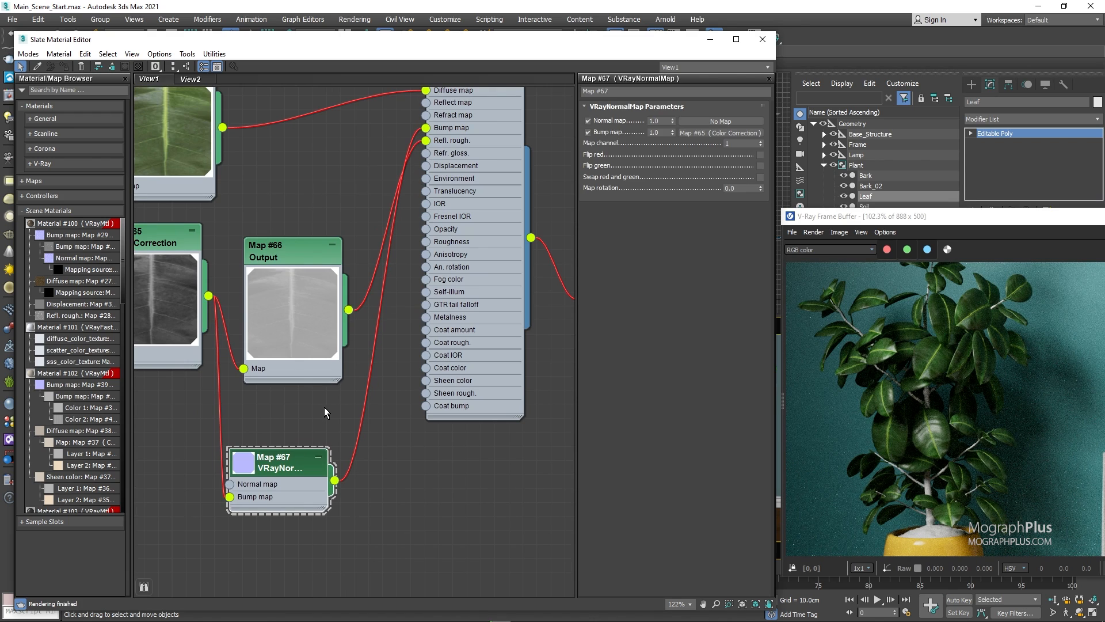
pyautogui.scroll(-2, 325, 407)
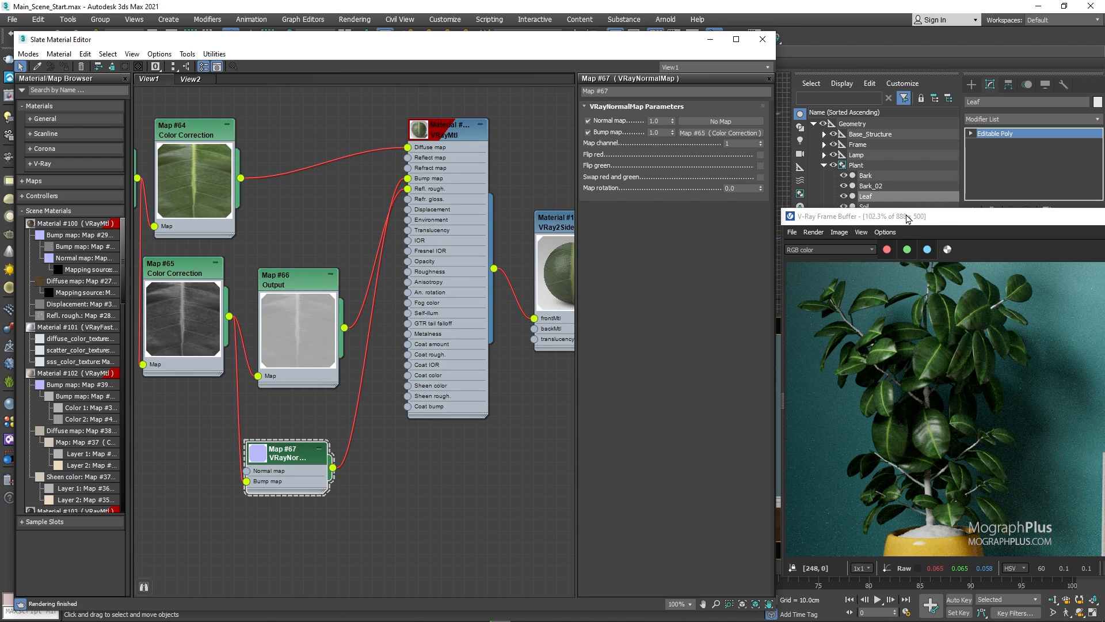
# Move the V-Ray Frame Buffer upward, select the plant's Soil object, and frame the view on the pot
pyautogui.moveTo(907, 219); pyautogui.dragTo(891, 134)
pyautogui.click(881, 209)
pyautogui.scroll(5, 890, 306)
pyautogui.scroll(-3, 890, 306)
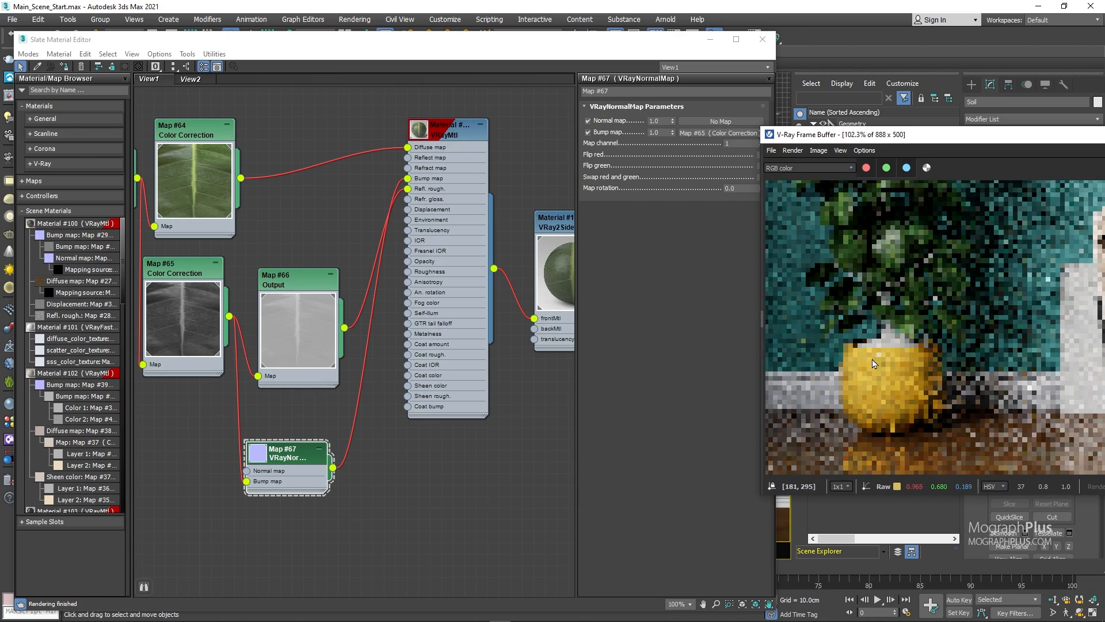
pyautogui.scroll(-2, 883, 323)
pyautogui.scroll(5, 880, 359)
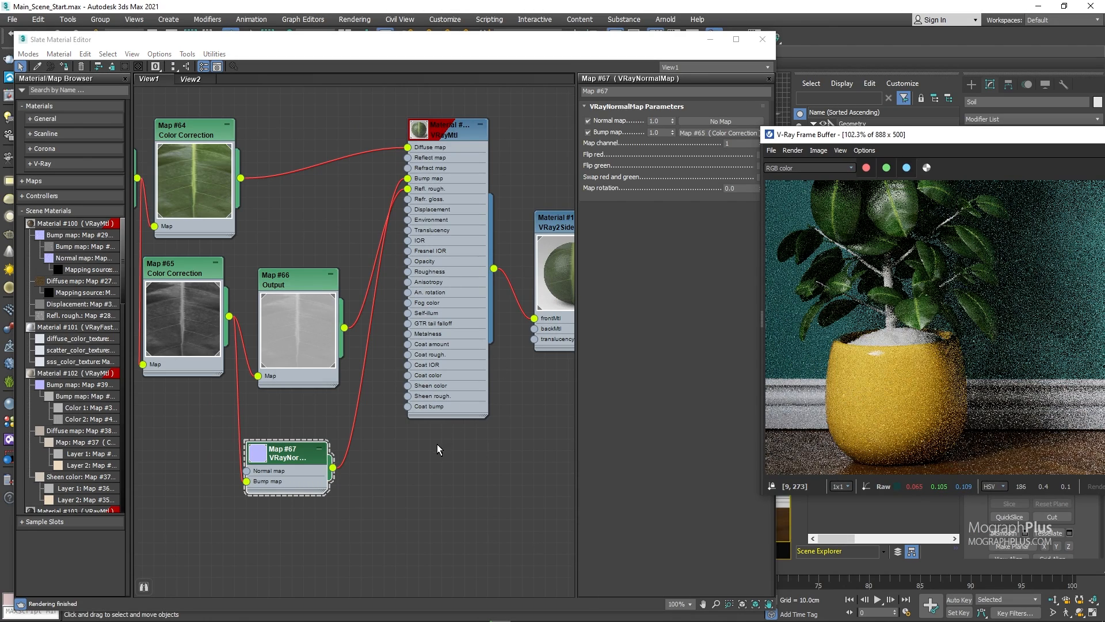
# Create a new VRayMtl, assign it to the selected Soil object, and place its node in an empty area below the leaf material
pyautogui.moveTo(437, 444); pyautogui.dragTo(409, 288, button='middle')
pyautogui.rightClick(419, 315)
pyautogui.moveTo(461, 320)
pyautogui.moveTo(555, 358)
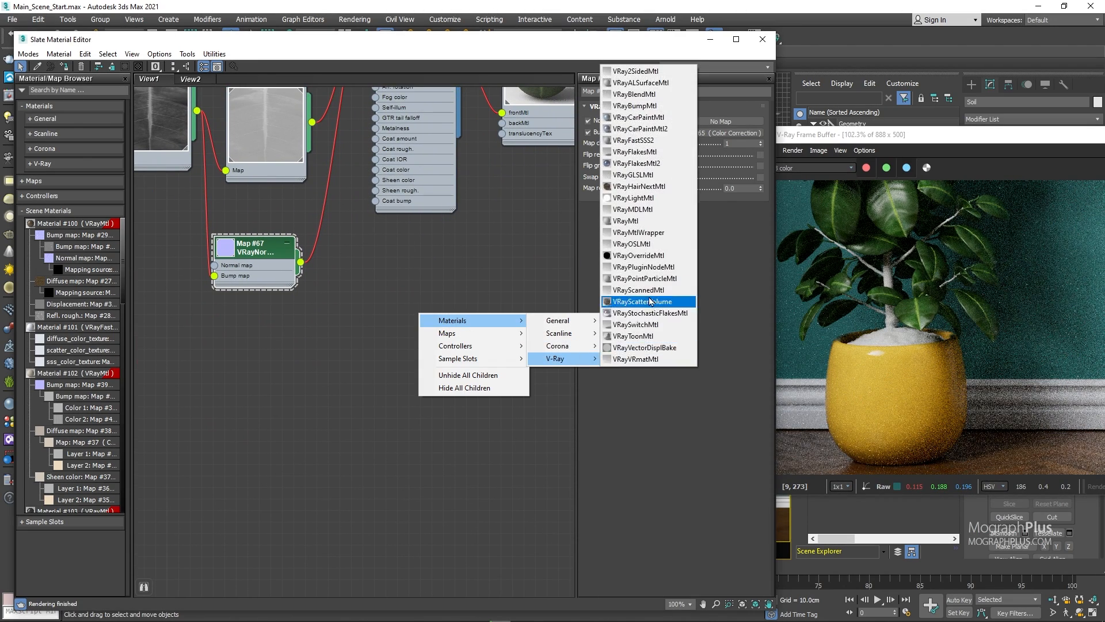
pyautogui.click(652, 223)
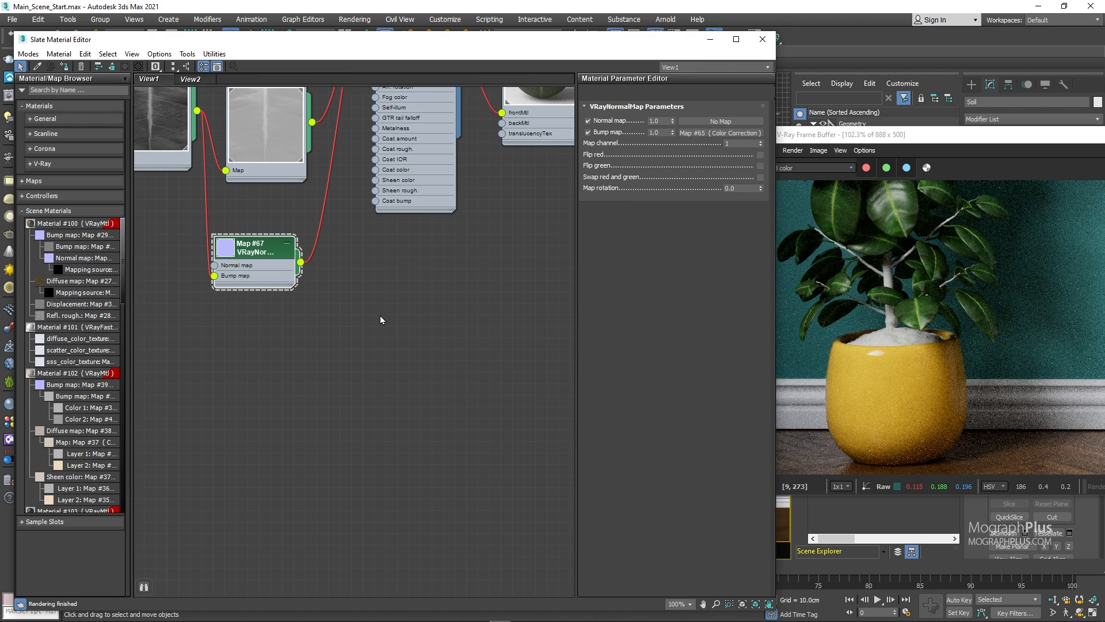
pyautogui.rightClick(414, 309)
pyautogui.click(434, 325)
pyautogui.moveTo(433, 317); pyautogui.dragTo(490, 371)
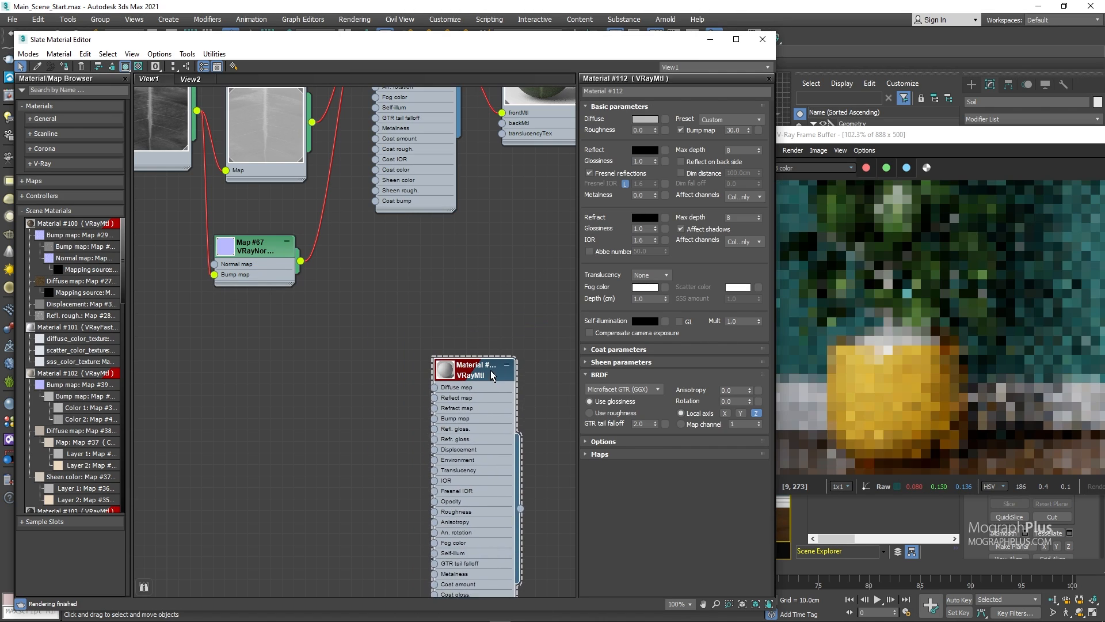
# Enlarge the soil VRayMtl's preview and switch its BRDF to use roughness
pyautogui.moveTo(394, 408); pyautogui.dragTo(353, 207, button='middle')
pyautogui.moveTo(454, 166); pyautogui.dragTo(570, 178)
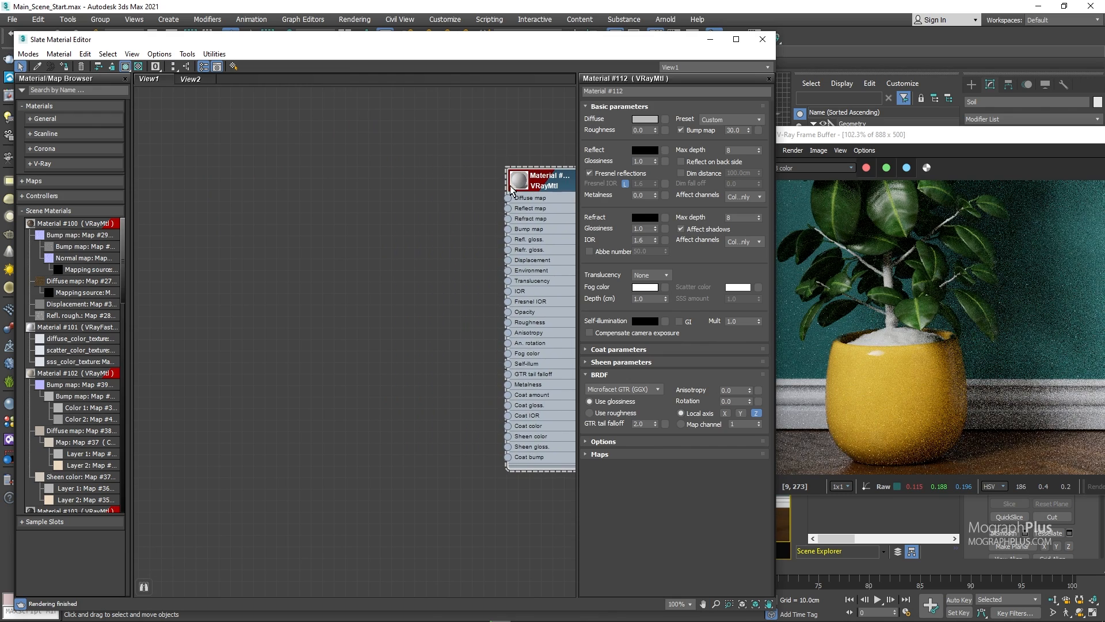
pyautogui.doubleClick(519, 186)
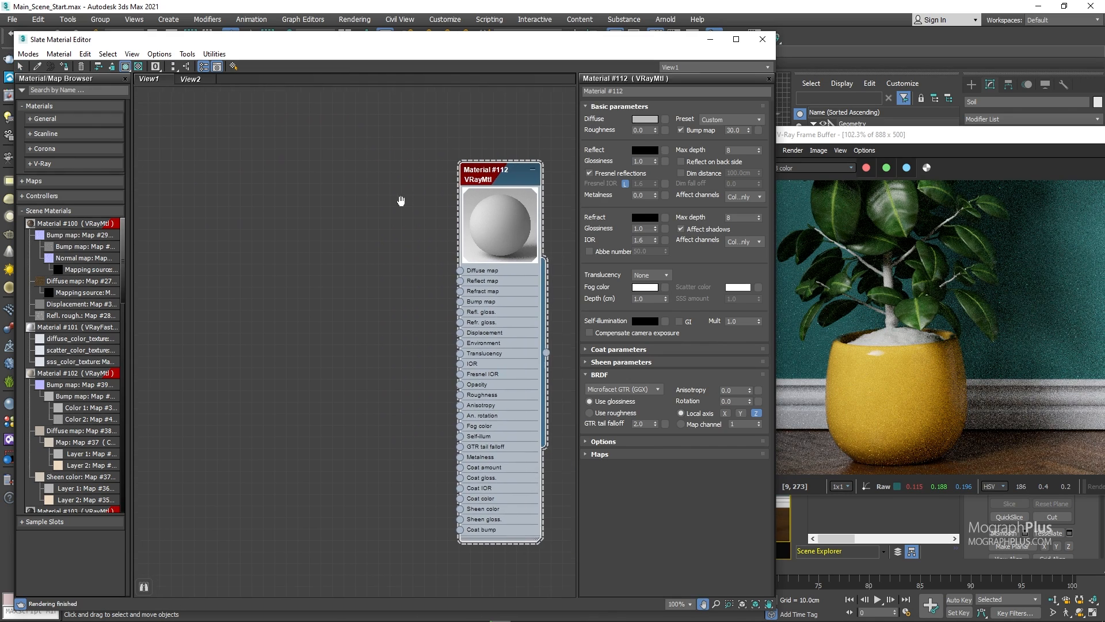
pyautogui.click(603, 414)
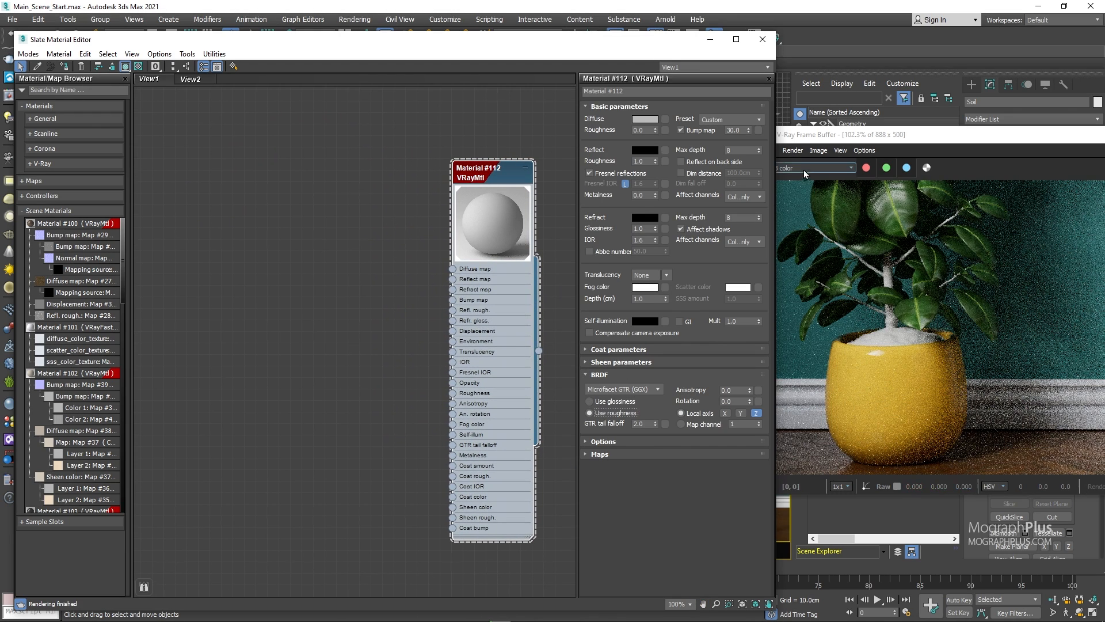
# Add a VRayBitmap with the Ground image for the soil material and enlarge its preview
pyautogui.rightClick(324, 211)
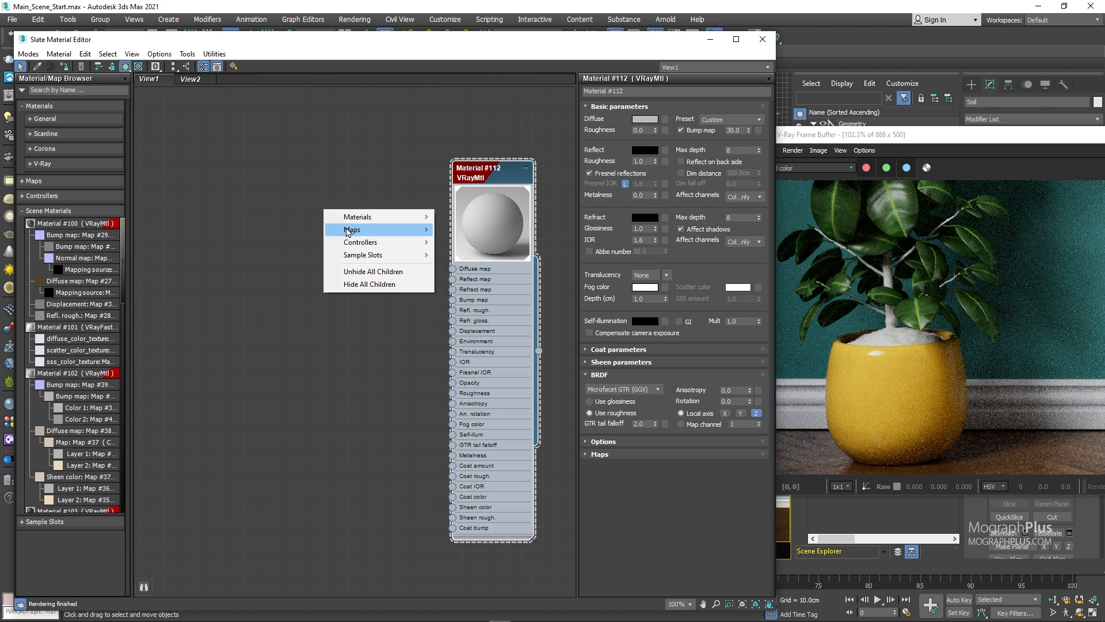
pyautogui.moveTo(349, 230)
pyautogui.moveTo(483, 282)
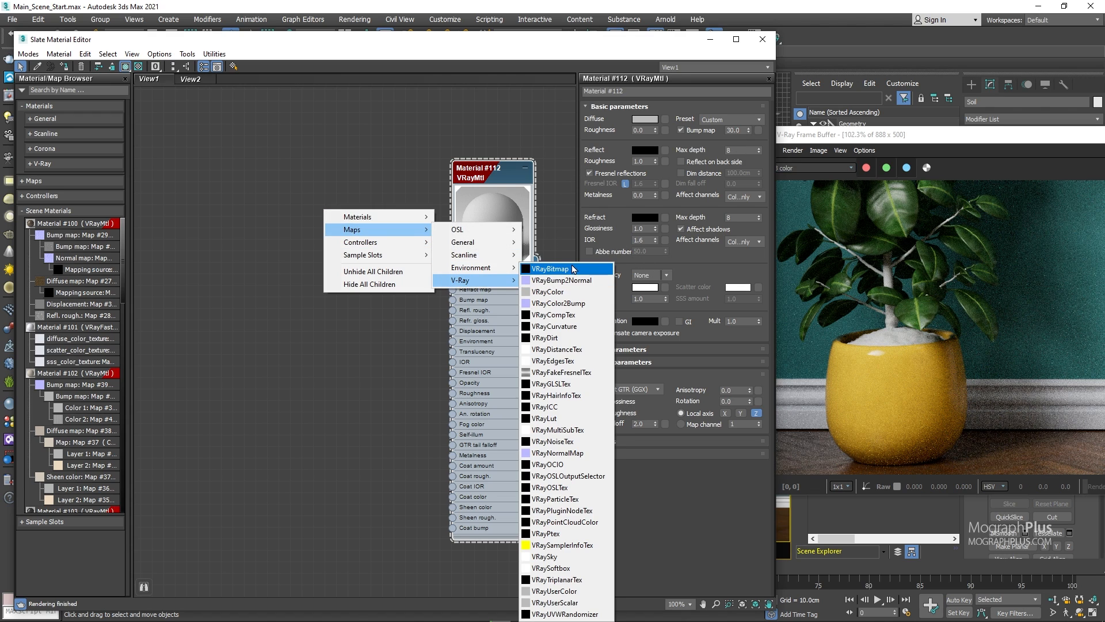
pyautogui.click(550, 268)
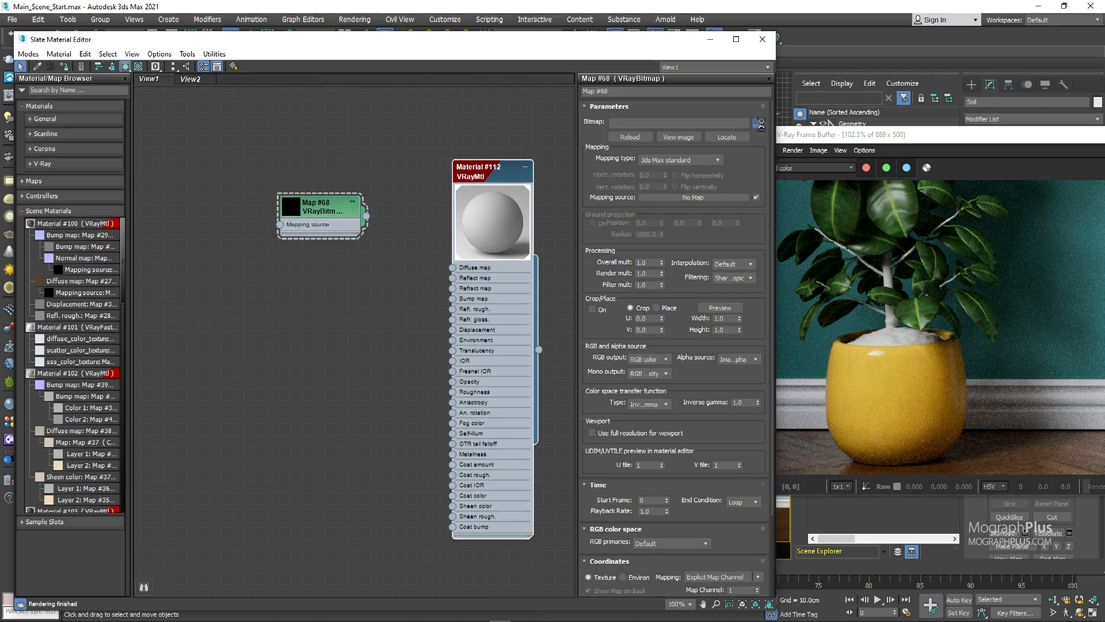
pyautogui.scroll(-2, 473, 249)
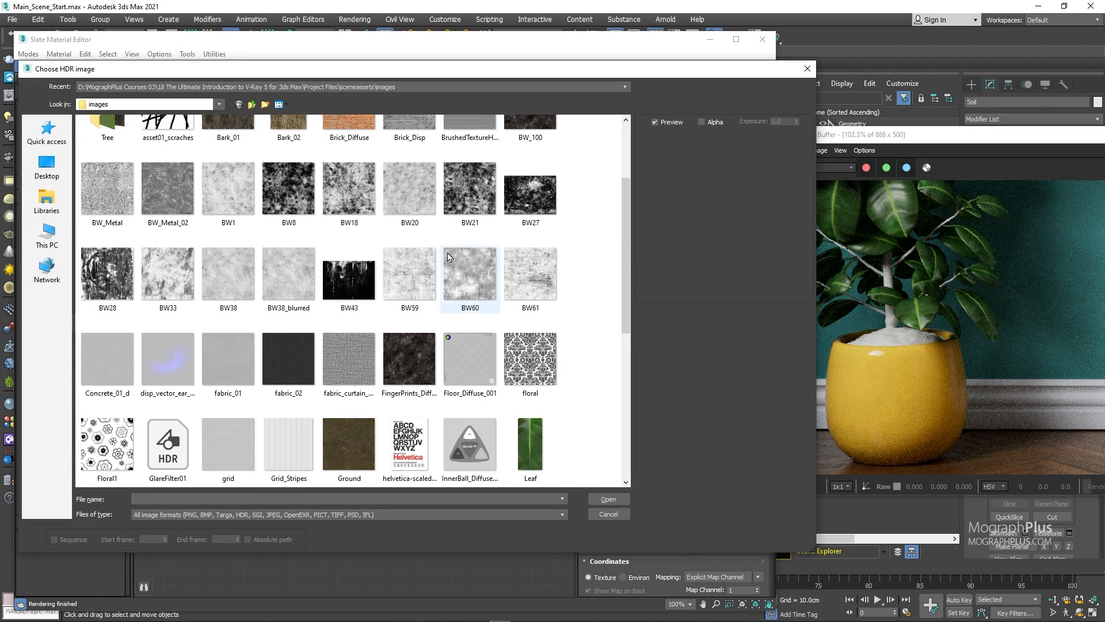
pyautogui.scroll(2, 461, 253)
pyautogui.scroll(-2, 394, 275)
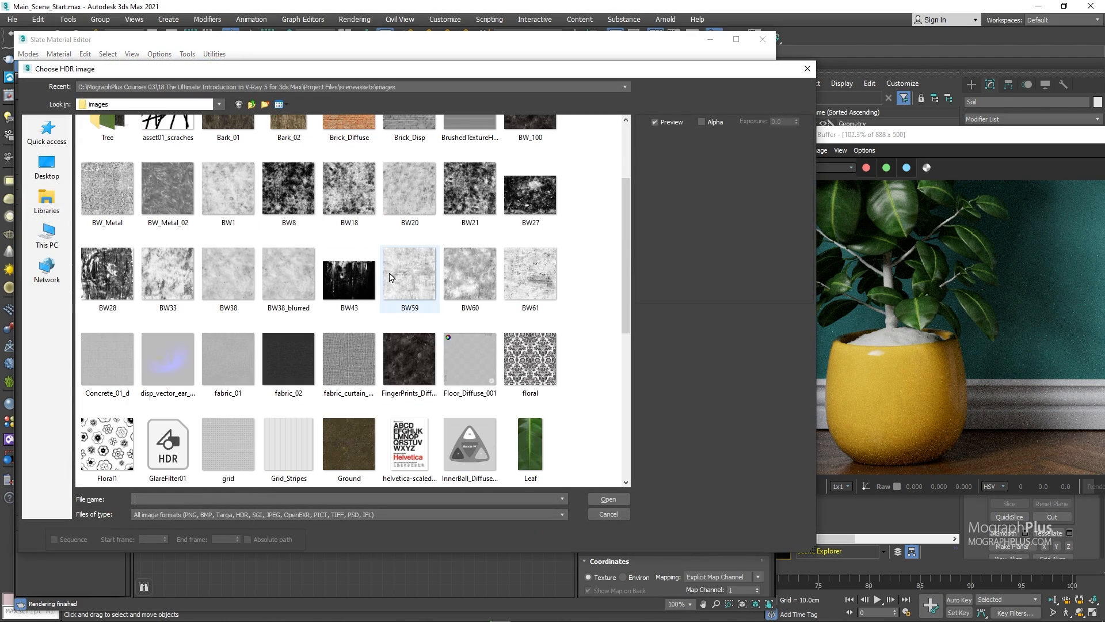
pyautogui.click(349, 444)
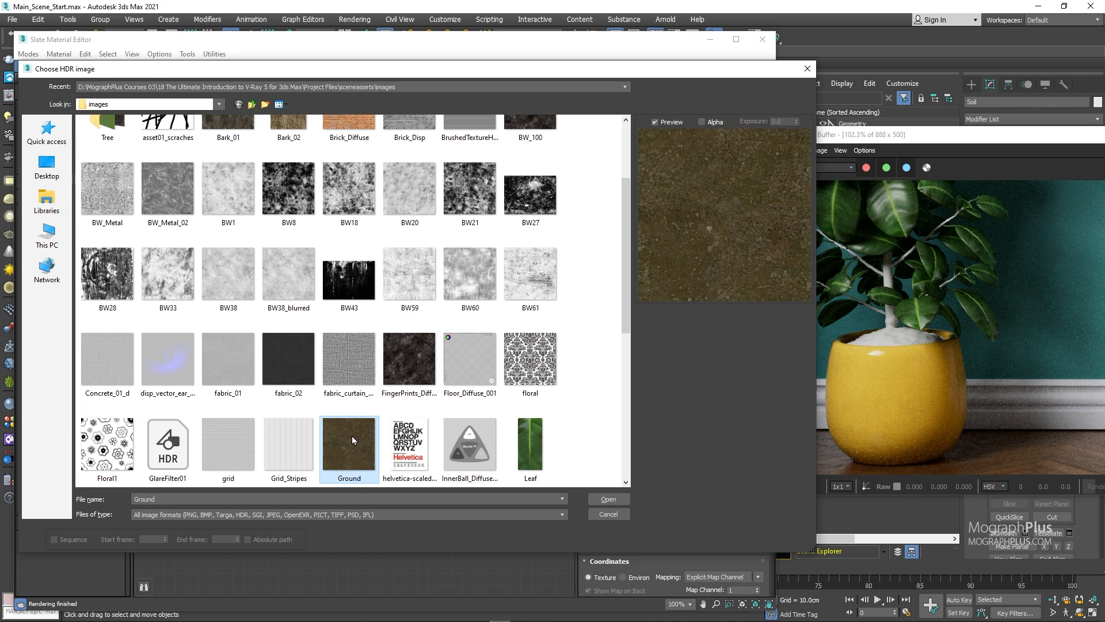
pyautogui.doubleClick(351, 438)
pyautogui.doubleClick(288, 209)
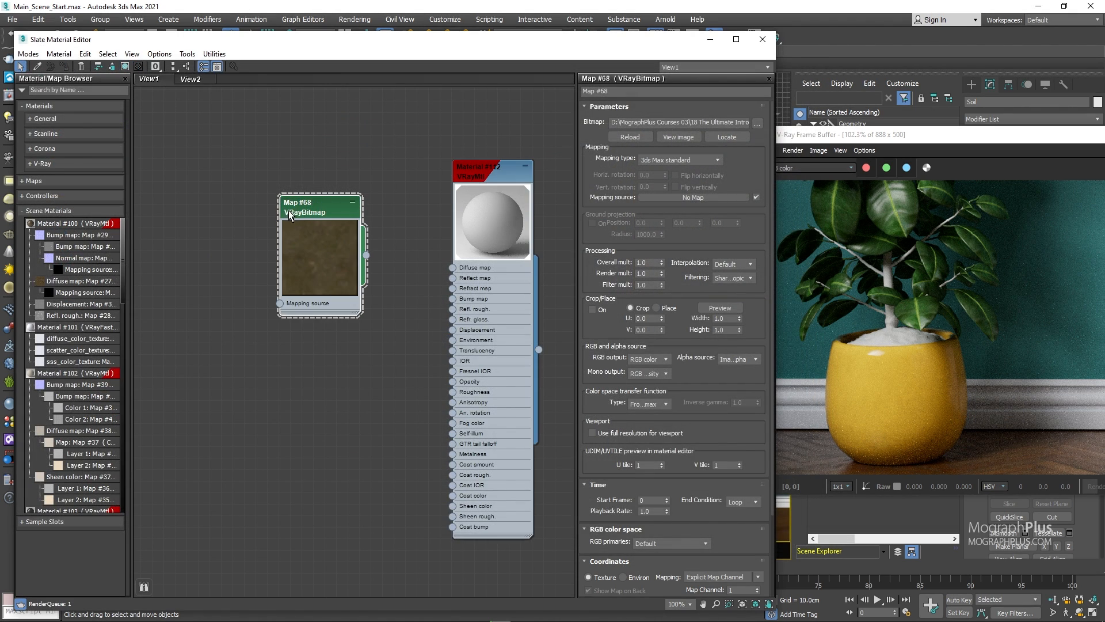
# Move the Ground VRayBitmap farther from the soil VRayMtl and set its RGB primaries to sRGB primaries
pyautogui.moveTo(689, 503); pyautogui.dragTo(685, 427)
pyautogui.click(664, 486)
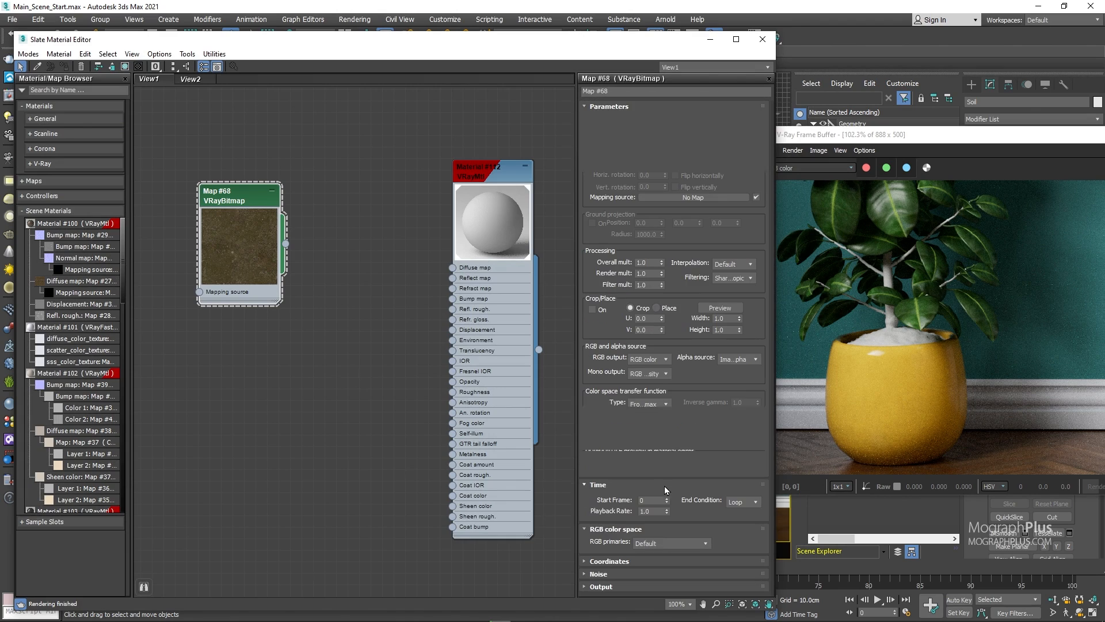
pyautogui.click(671, 540)
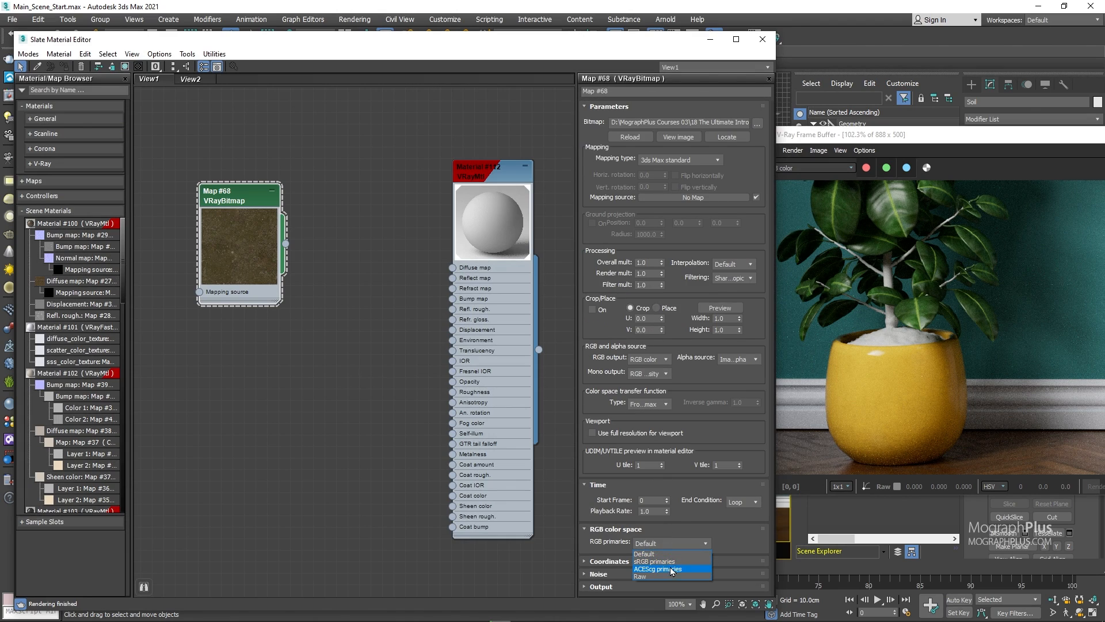
pyautogui.click(671, 562)
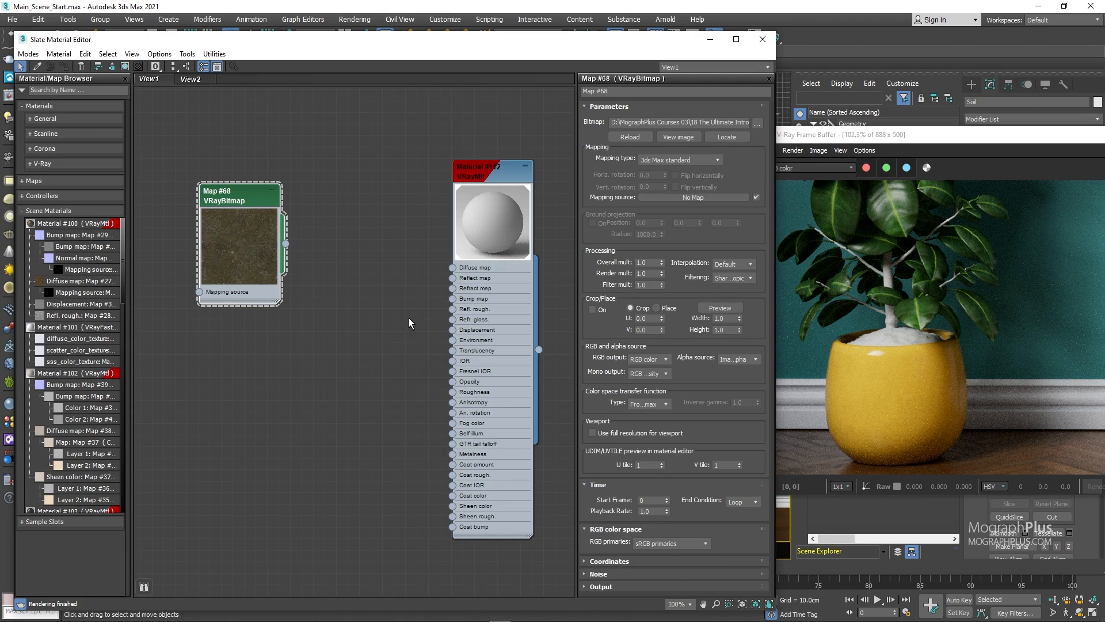
# Connect the Ground VRayBitmap to the soil VRayMtl's Diffuse map
pyautogui.scroll(2, 329, 262)
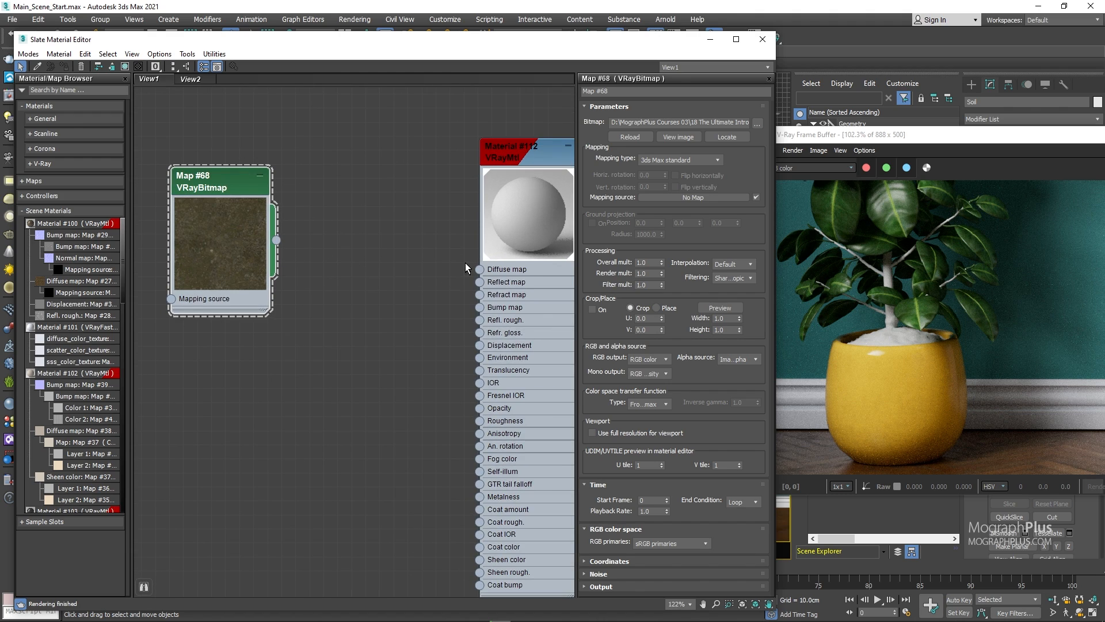
pyautogui.moveTo(277, 240); pyautogui.dragTo(479, 269)
pyautogui.moveTo(459, 197); pyautogui.dragTo(420, 174, button='middle')
# Set the soil VRayMtl's reflection color to white and its reflection roughness to 0.75
pyautogui.doubleClick(483, 152)
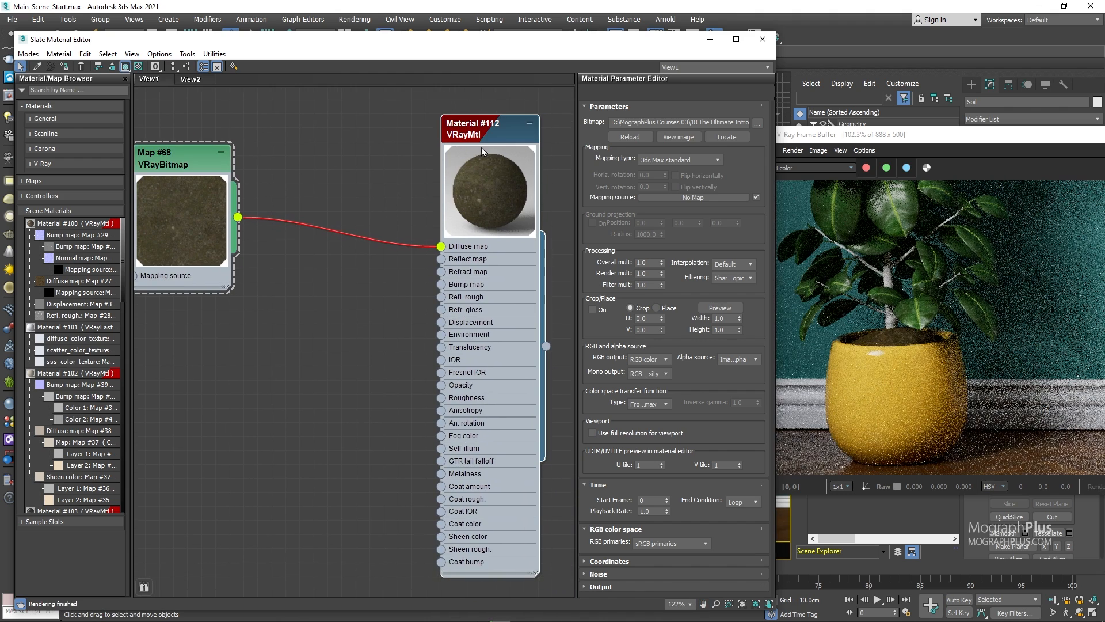
pyautogui.click(646, 150)
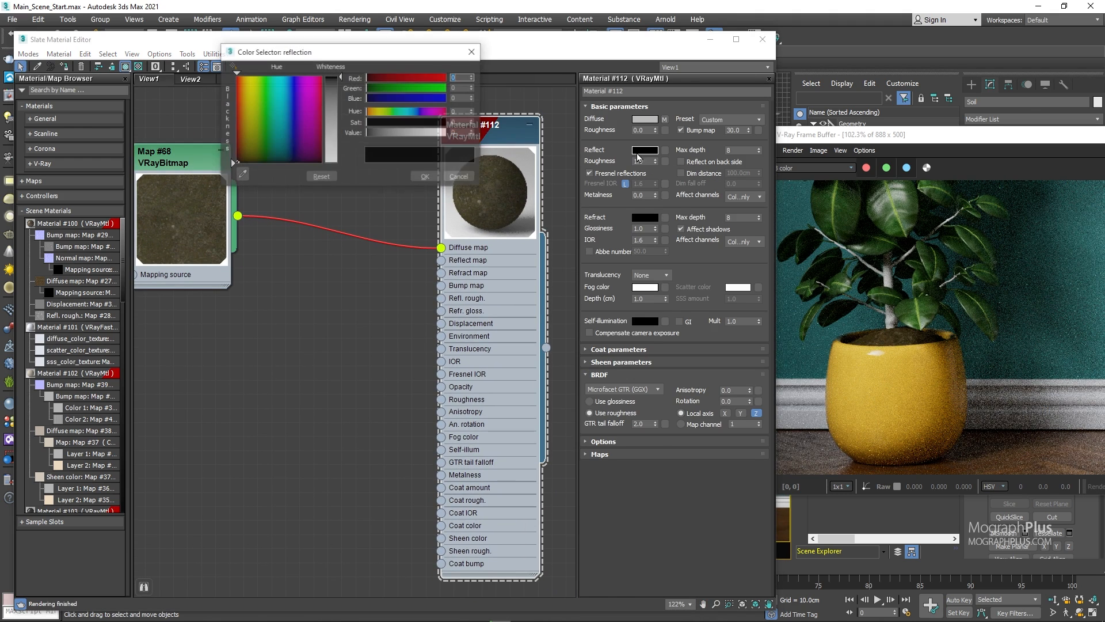
pyautogui.click(426, 177)
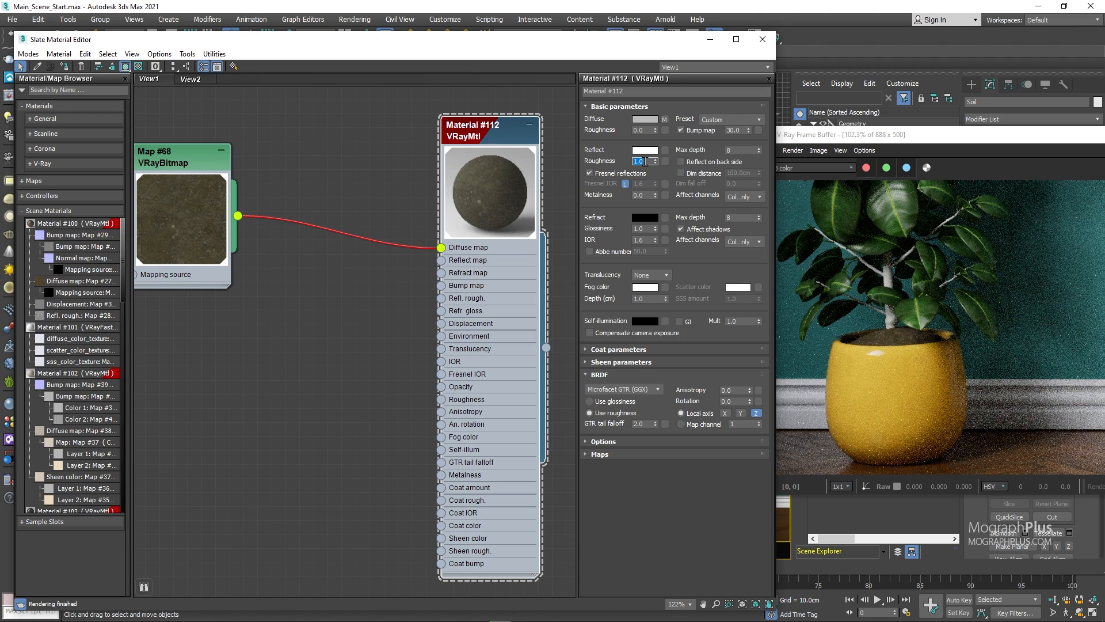
pyautogui.write('.75')
pyautogui.press('Return')
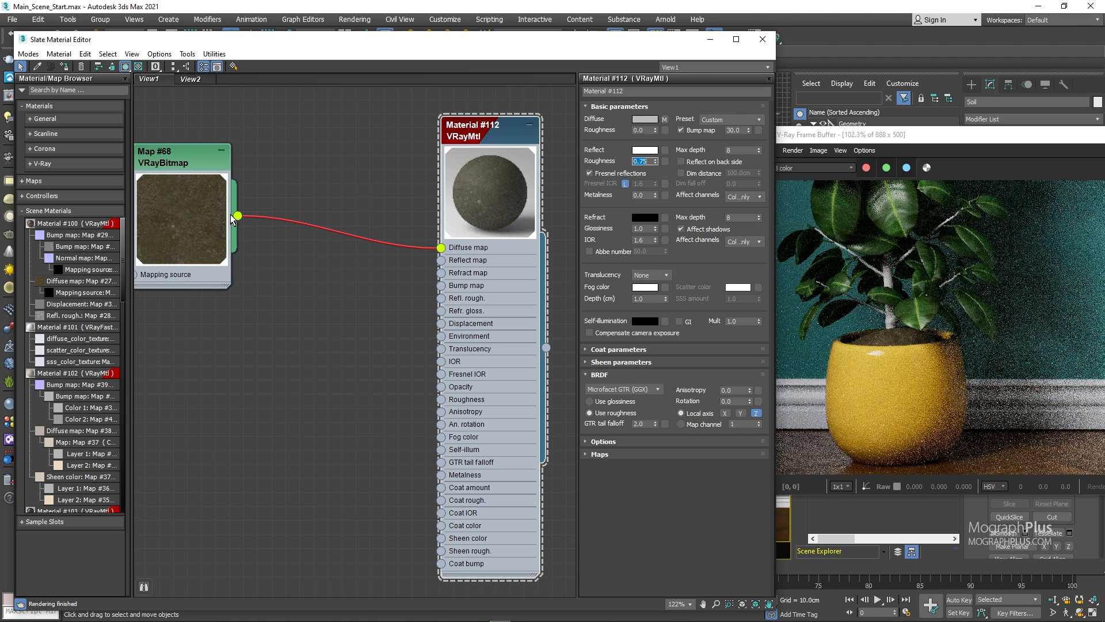
# Add a Color Correction map fed by the Ground VRayBitmap and set its saturation to -100
pyautogui.moveTo(243, 261); pyautogui.dragTo(264, 333)
pyautogui.moveTo(291, 352)
pyautogui.moveTo(382, 365)
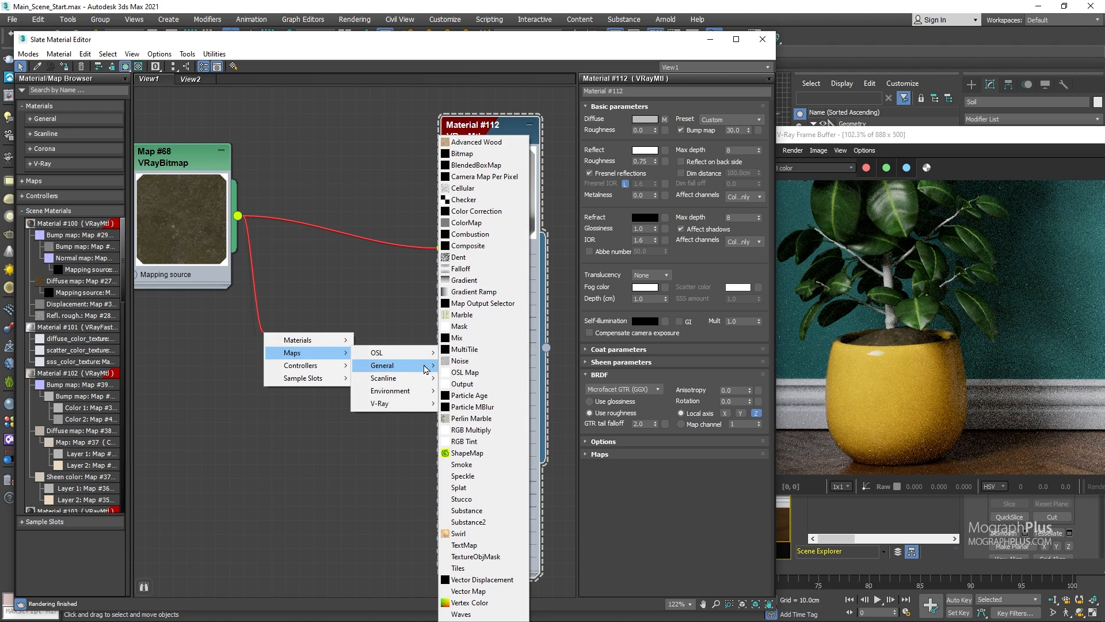
pyautogui.click(477, 211)
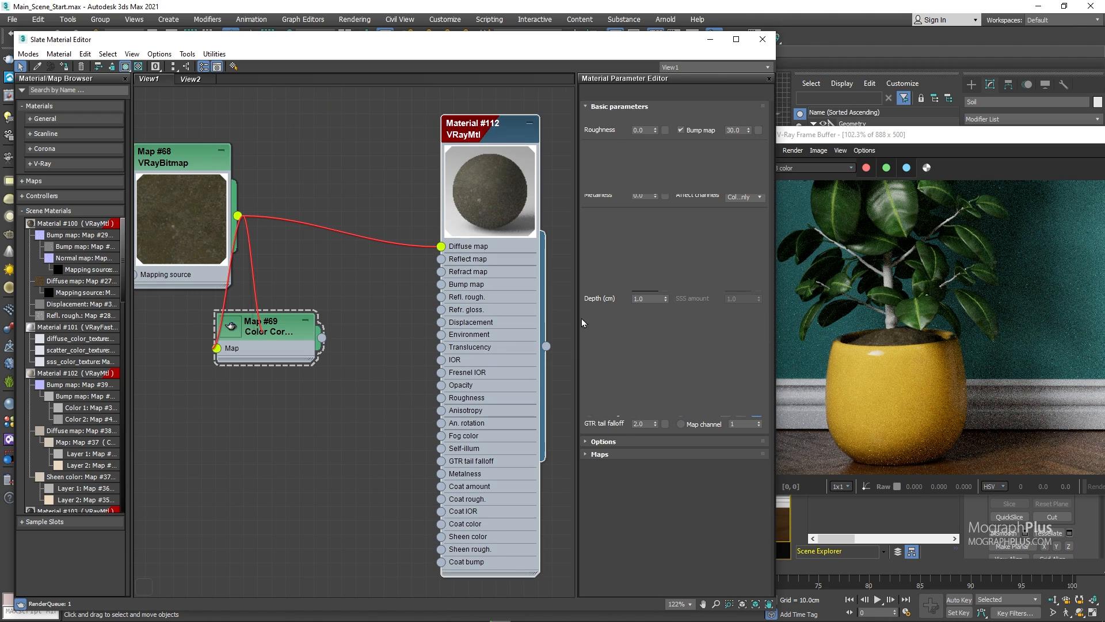
pyautogui.moveTo(672, 264); pyautogui.dragTo(475, 286)
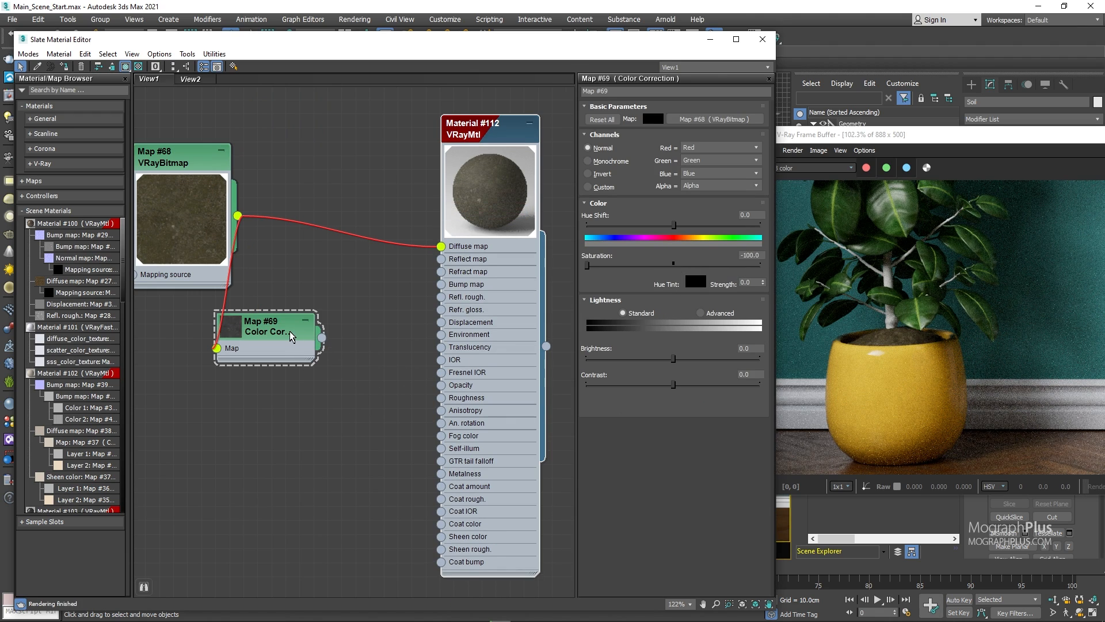
# Arrange the Ground VRayBitmap and Color Correction nodes one above the other and enlarge the Color Correction preview
pyautogui.moveTo(238, 279); pyautogui.dragTo(273, 257, button='middle')
pyautogui.moveTo(225, 224); pyautogui.dragTo(183, 210)
pyautogui.doubleClick(272, 307)
pyautogui.moveTo(273, 307); pyautogui.dragTo(265, 304)
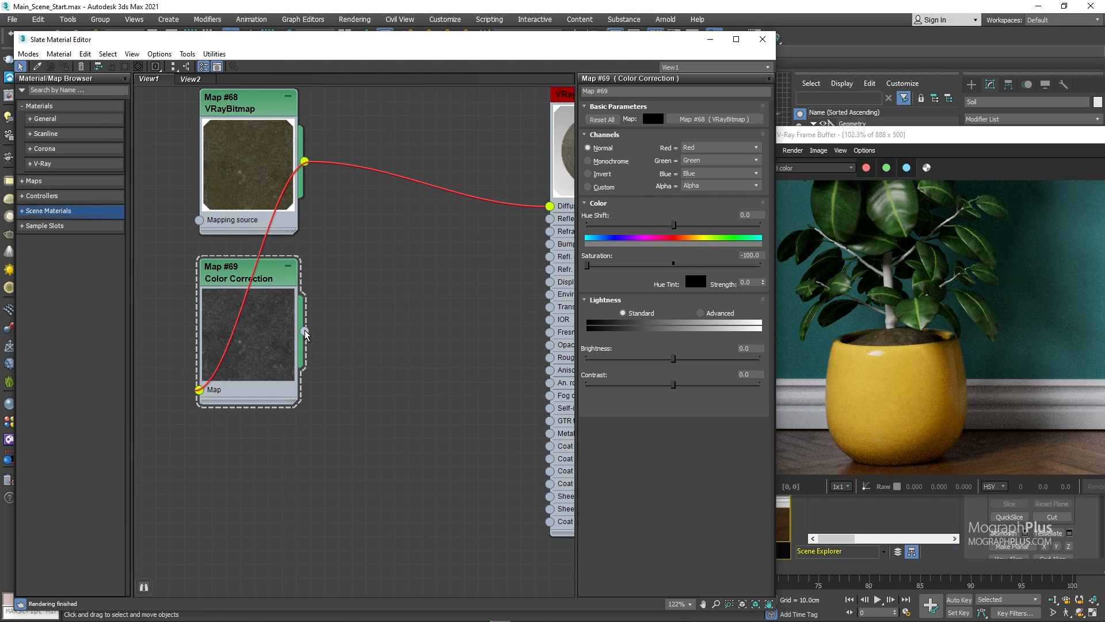
pyautogui.moveTo(306, 332); pyautogui.dragTo(363, 373)
pyautogui.moveTo(397, 392)
pyautogui.moveTo(497, 445)
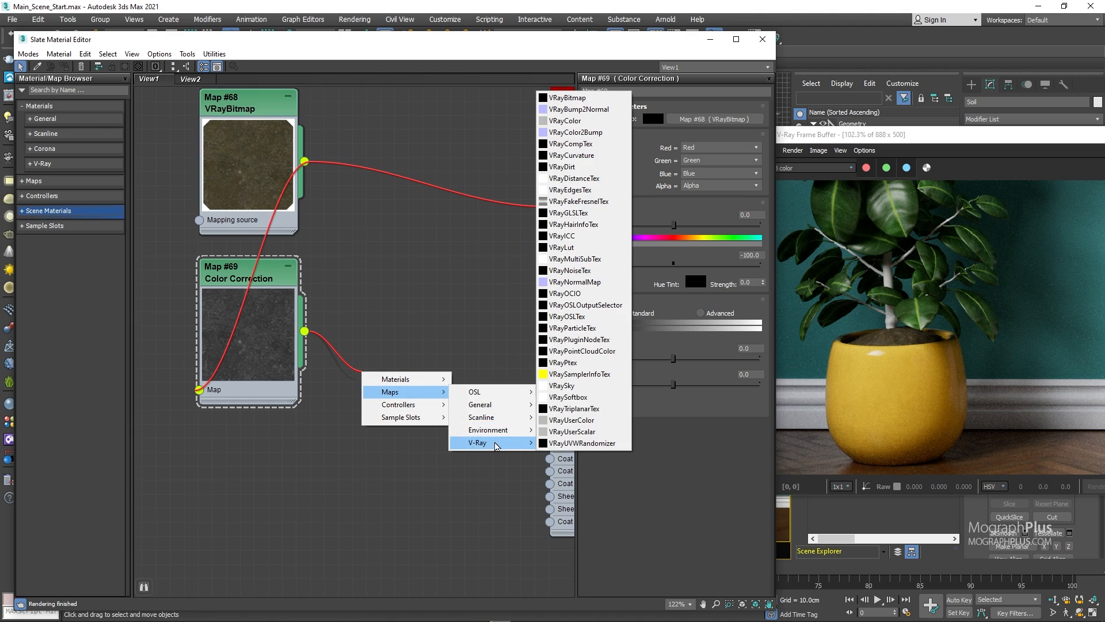
pyautogui.click(575, 282)
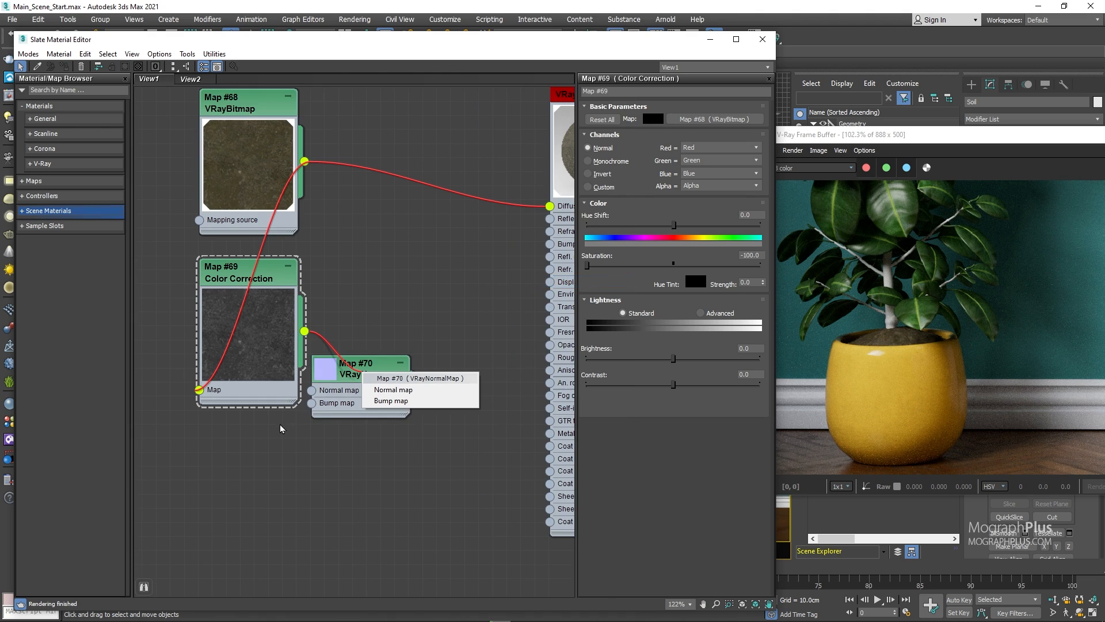
pyautogui.click(406, 401)
pyautogui.moveTo(385, 386); pyautogui.dragTo(436, 403)
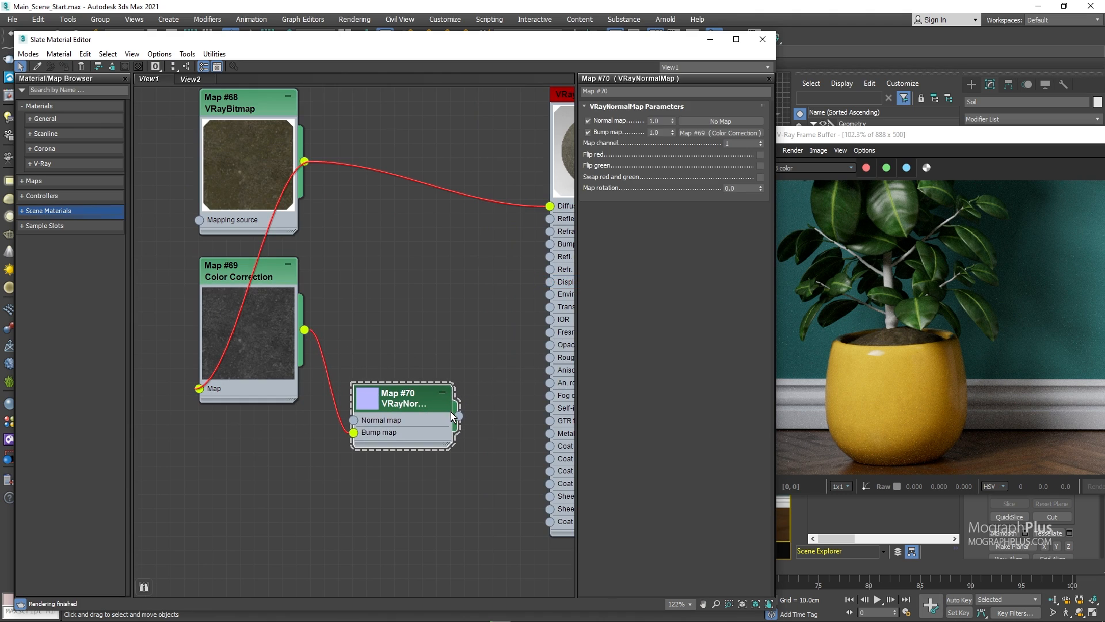
# Connect the Color Correction directly to the soil VRayMtl's Bump map and delete the VRayNormalMap node
pyautogui.moveTo(305, 329); pyautogui.dragTo(550, 244)
pyautogui.moveTo(486, 342); pyautogui.dragTo(385, 491)
pyautogui.press('Delete')
# Set the soil VRayMtl's bump map amount to 60
pyautogui.moveTo(436, 382); pyautogui.dragTo(336, 427, button='middle')
pyautogui.click(483, 156)
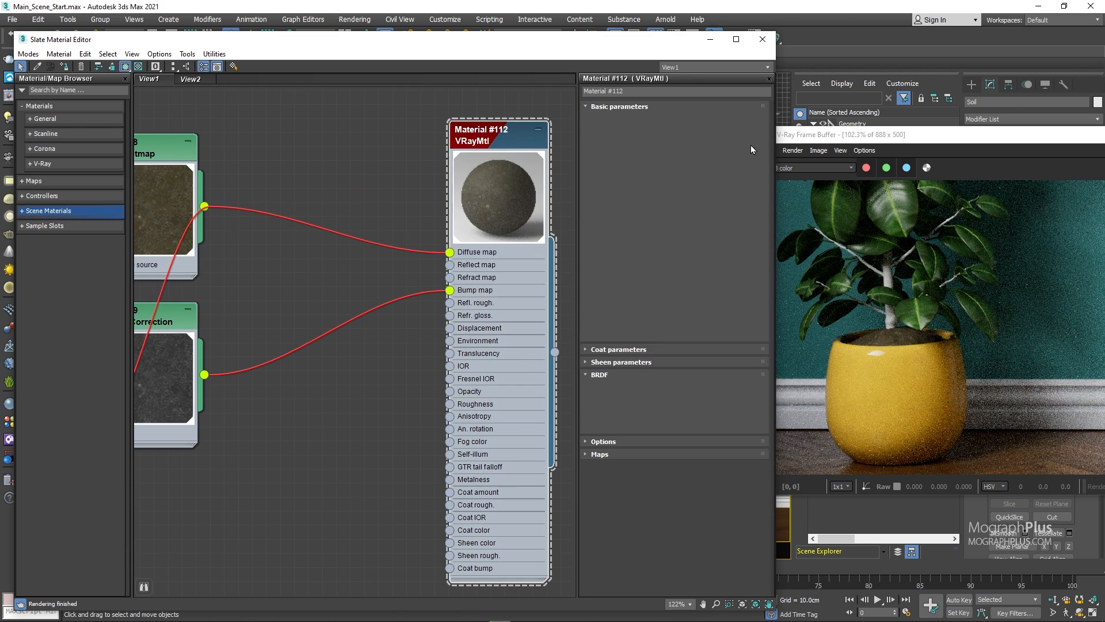
pyautogui.doubleClick(740, 131)
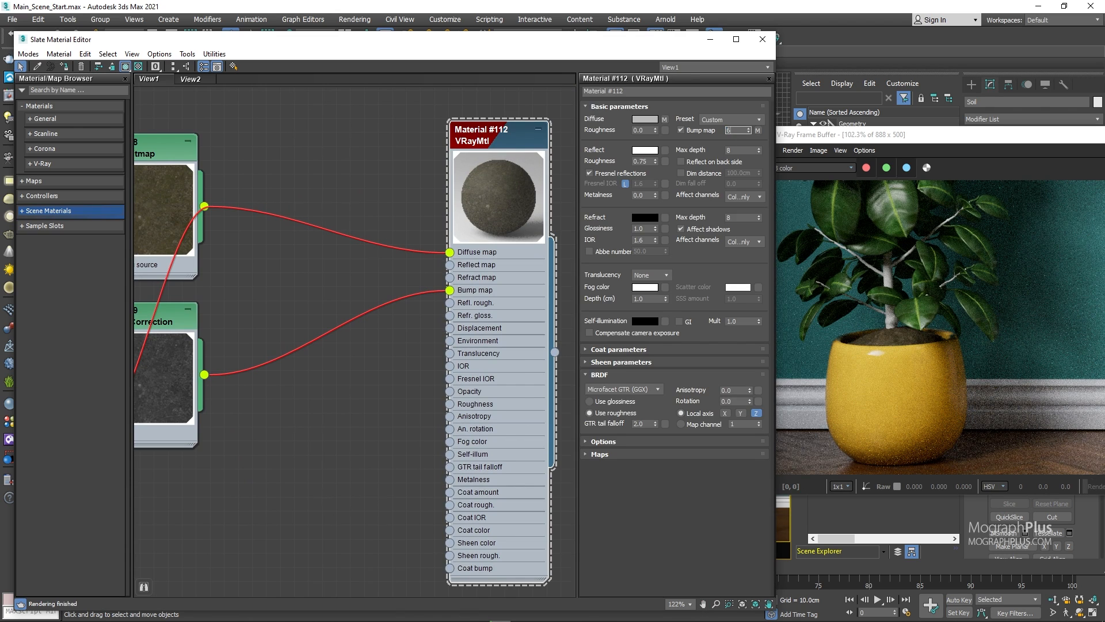
pyautogui.press('Return')
# Create a new VRayMtl in the empty area below the soil material and assign it to the Bark object
pyautogui.moveTo(313, 454); pyautogui.dragTo(264, 194, button='middle')
pyautogui.scroll(-1, 378, 357)
pyautogui.moveTo(373, 363); pyautogui.dragTo(326, 250, button='middle')
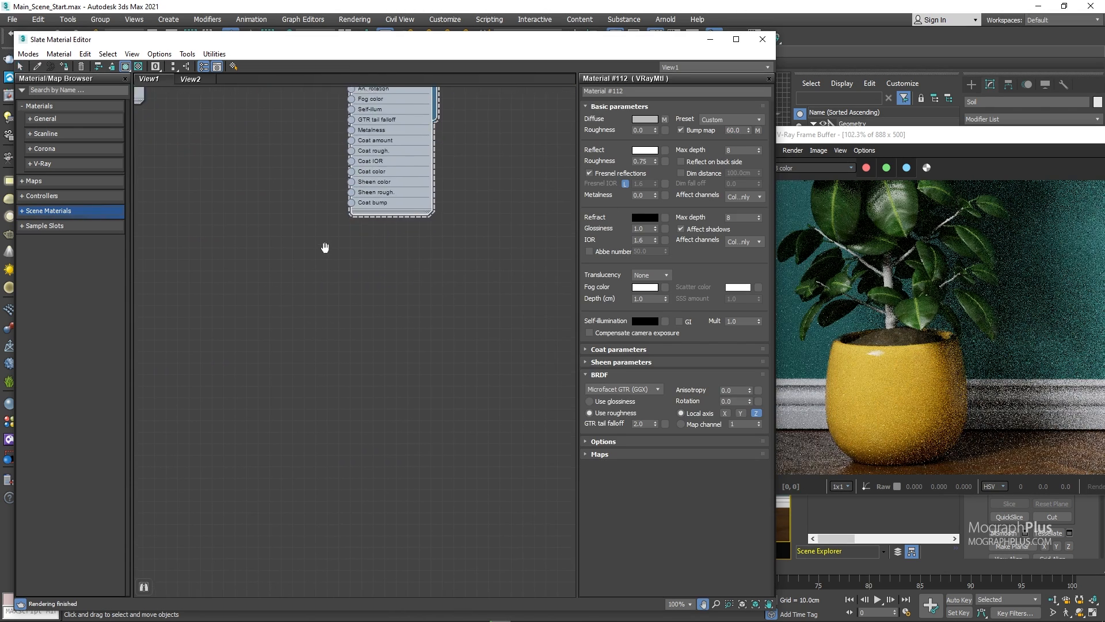
pyautogui.rightClick(387, 301)
pyautogui.moveTo(420, 309)
pyautogui.moveTo(526, 346)
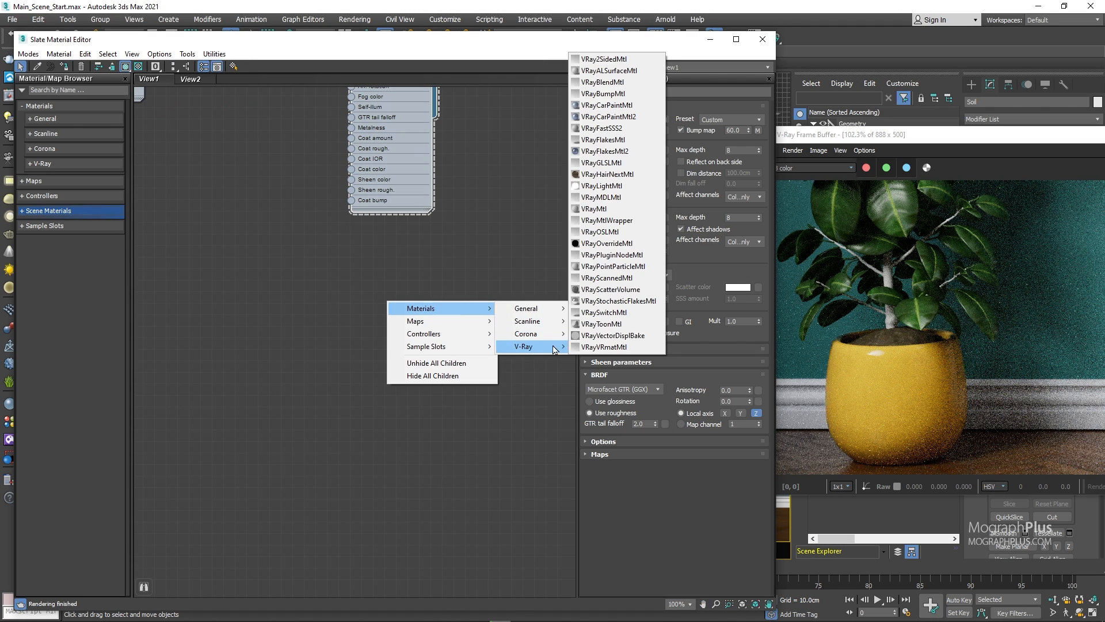
pyautogui.click(638, 213)
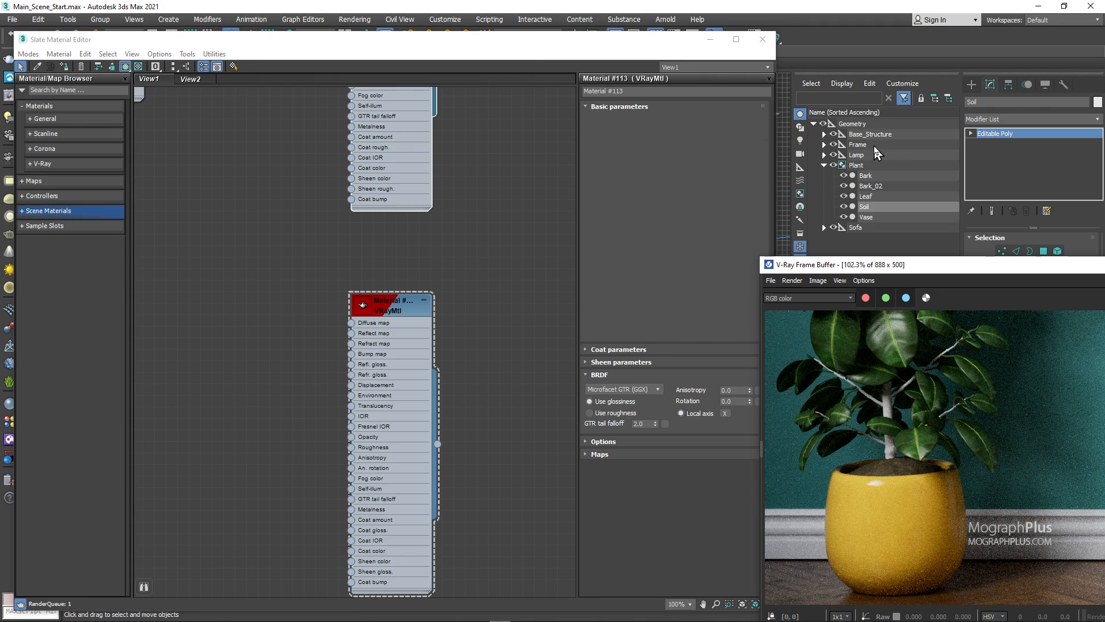
pyautogui.click(865, 176)
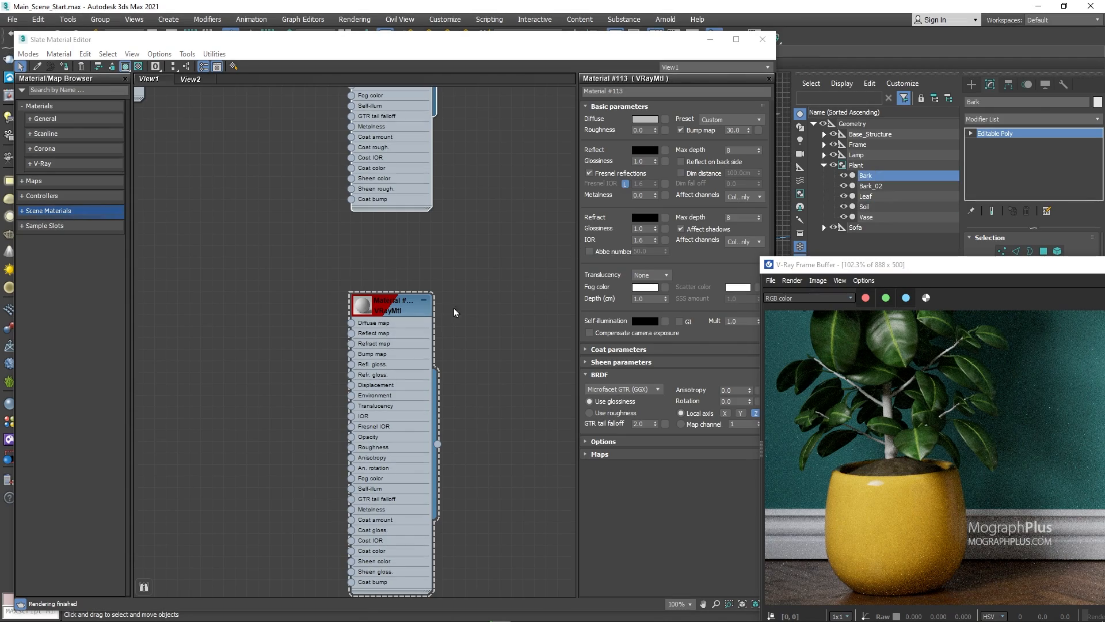
pyautogui.rightClick(395, 309)
pyautogui.click(429, 326)
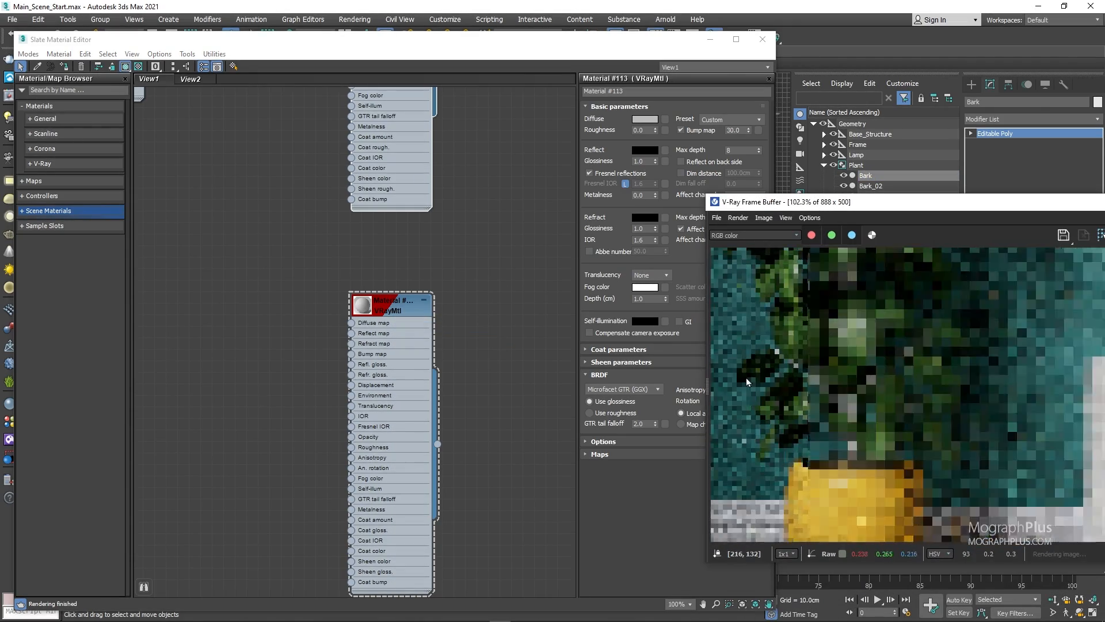
# Add a Mix map, connect it to the bark VRayMtl's Diffuse map, and place it beside the material
pyautogui.rightClick(277, 405)
pyautogui.moveTo(334, 425)
pyautogui.moveTo(435, 441)
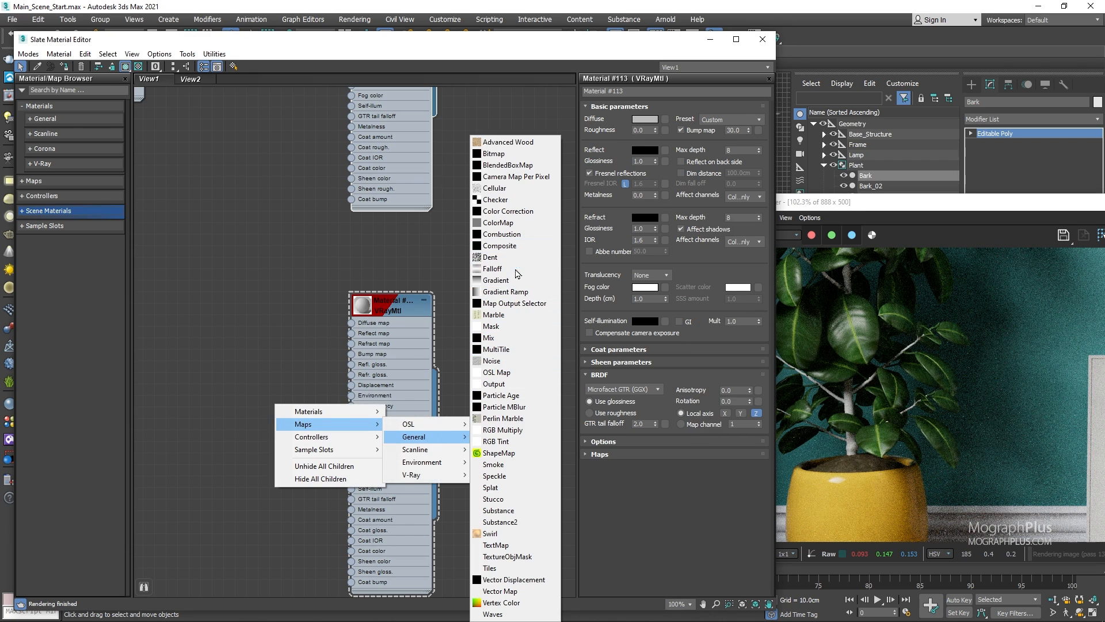
pyautogui.click(507, 338)
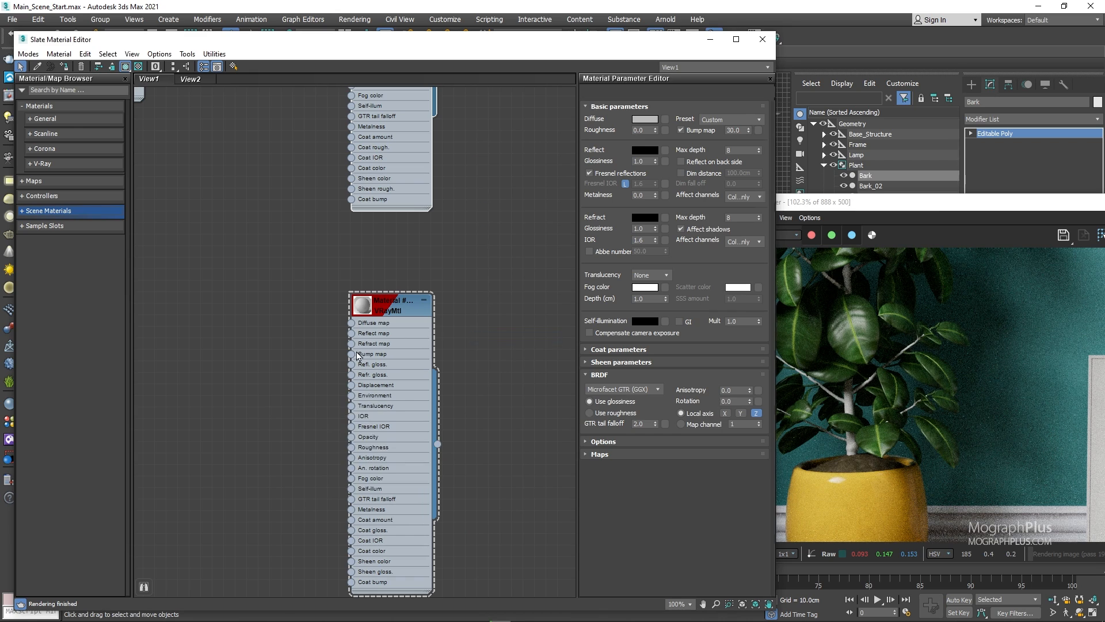
pyautogui.scroll(1, 279, 404)
pyautogui.moveTo(334, 437); pyautogui.dragTo(369, 309)
pyautogui.moveTo(325, 415); pyautogui.dragTo(325, 289)
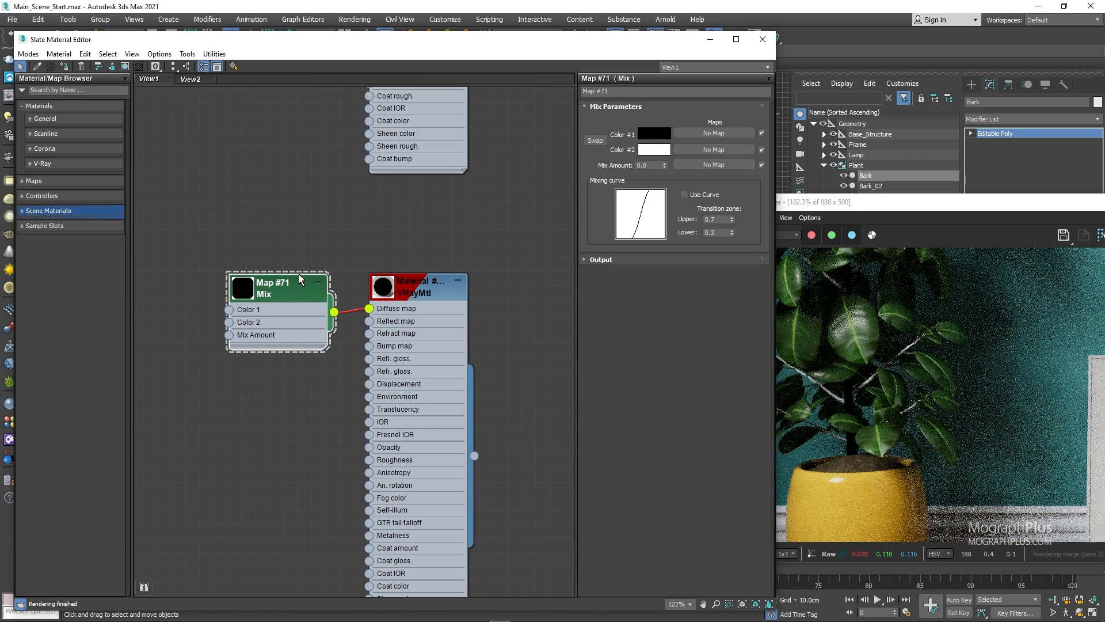
# Add a VRayBitmap beside the Mix map and load the Bark_02 image into it
pyautogui.scroll(-1, 288, 240)
pyautogui.moveTo(215, 253); pyautogui.dragTo(275, 277, button='middle')
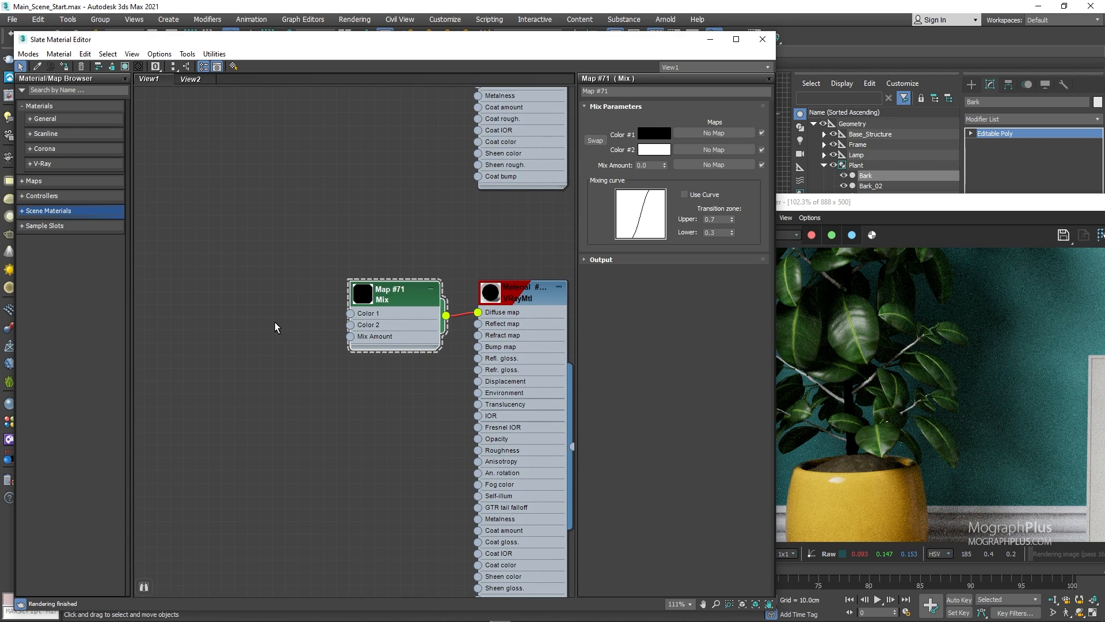
pyautogui.rightClick(232, 316)
pyautogui.moveTo(269, 334)
pyautogui.moveTo(392, 383)
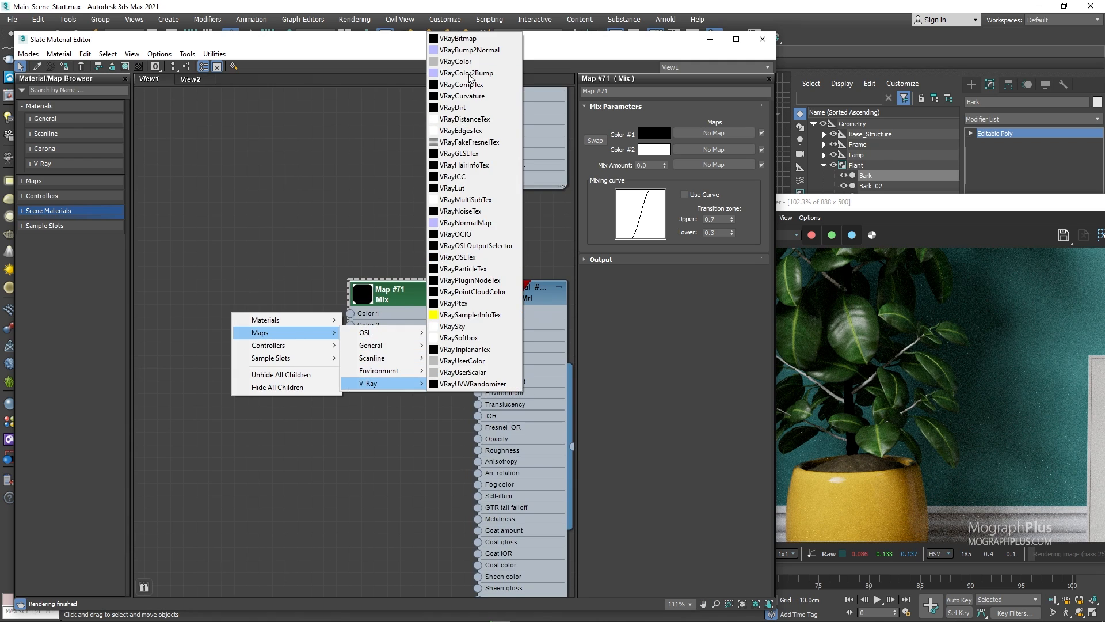
pyautogui.click(459, 38)
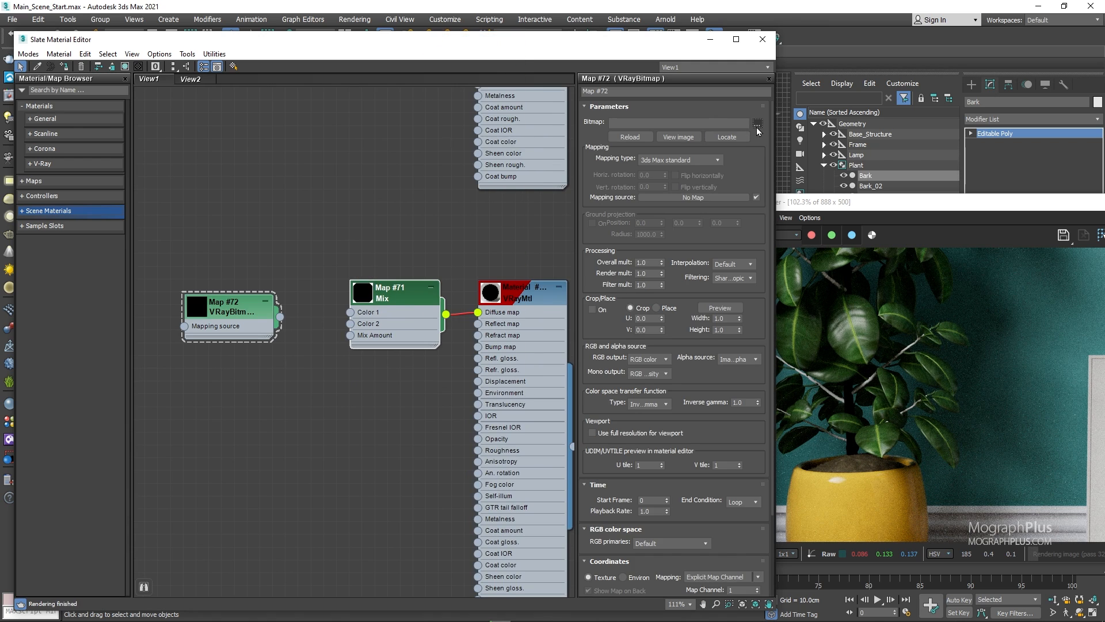
pyautogui.click(756, 124)
pyautogui.click(287, 232)
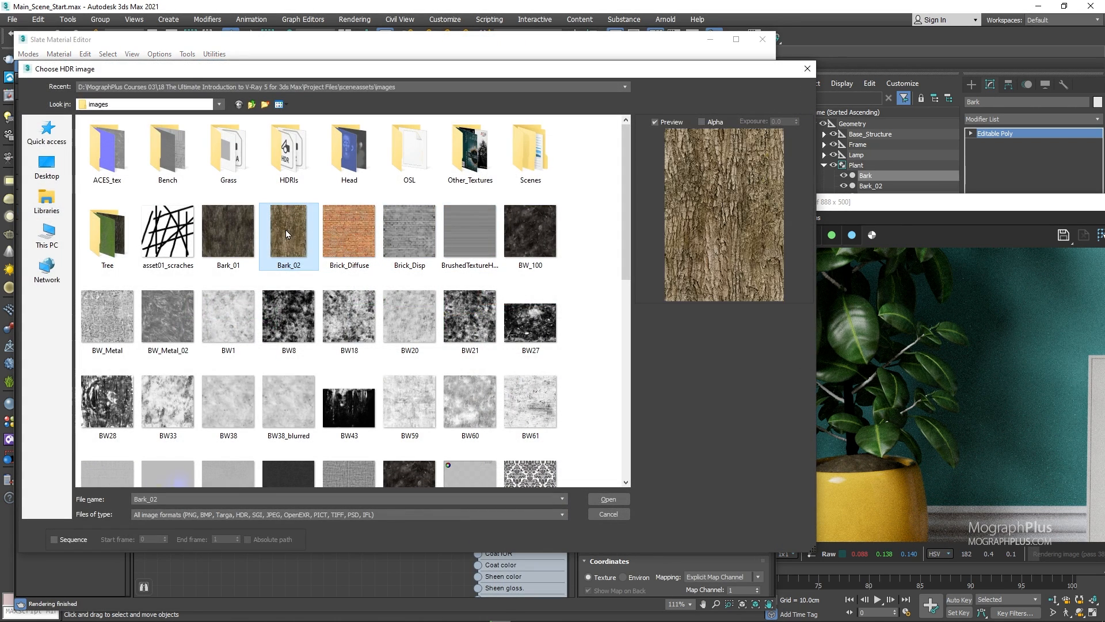
pyautogui.doubleClick(285, 230)
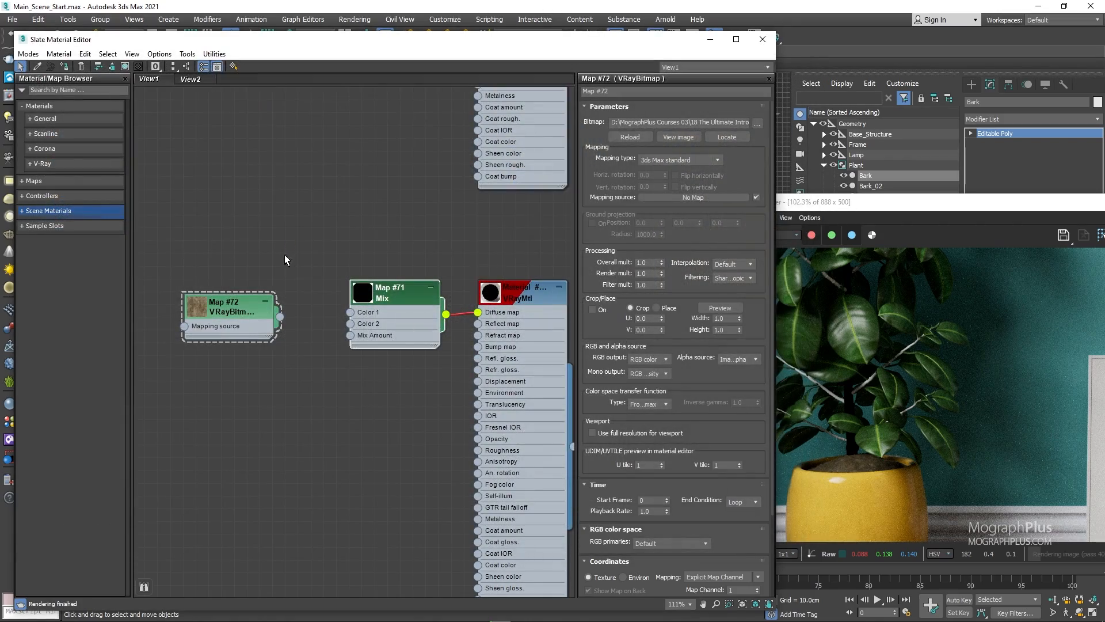
# Connect the Bark_02 VRayBitmap to the Mix map's Color 1 and enlarge the Mix preview
pyautogui.moveTo(348, 317); pyautogui.dragTo(350, 312)
pyautogui.doubleClick(359, 289)
pyautogui.click(359, 289)
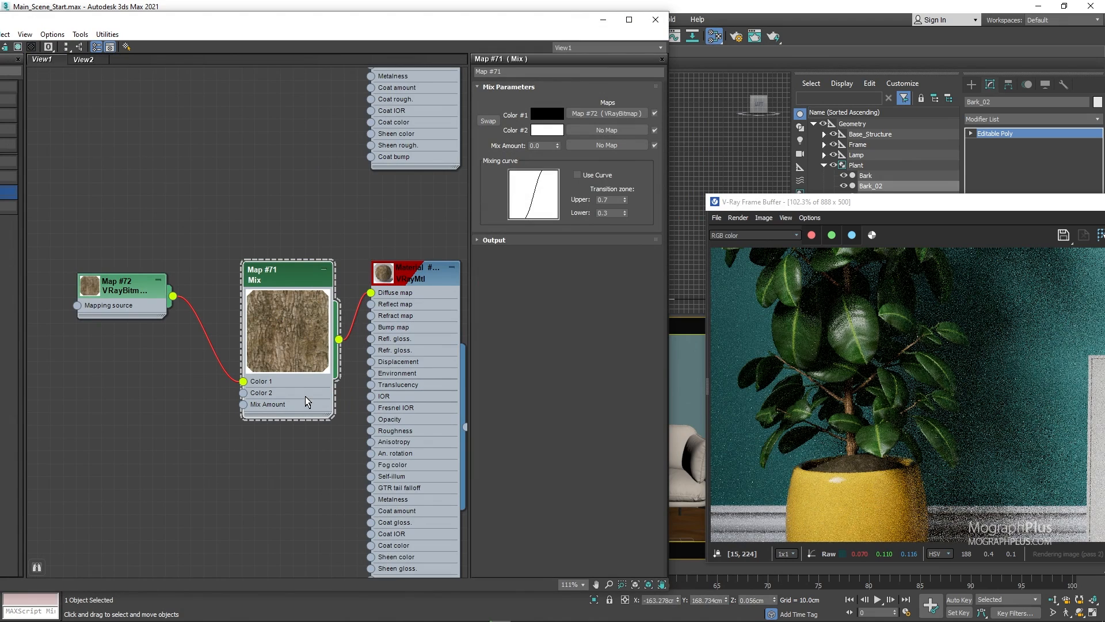
# Add a VRayColor map below the Bark_02 VRayBitmap
pyautogui.moveTo(308, 397); pyautogui.dragTo(307, 265, button='middle')
pyautogui.rightClick(150, 268)
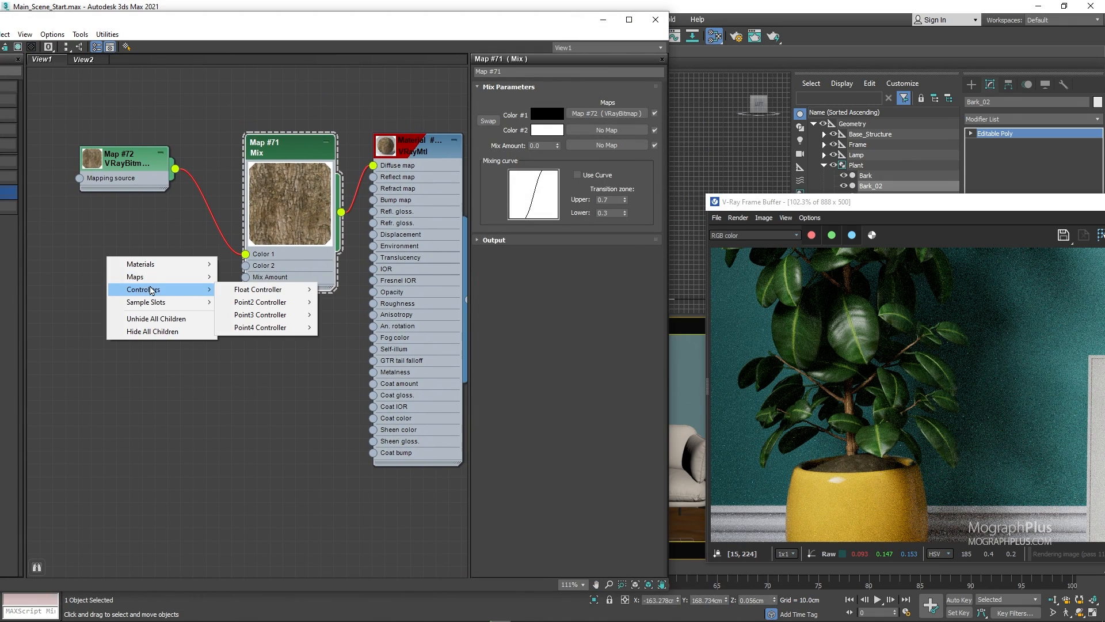
pyautogui.moveTo(138, 277)
pyautogui.moveTo(260, 329)
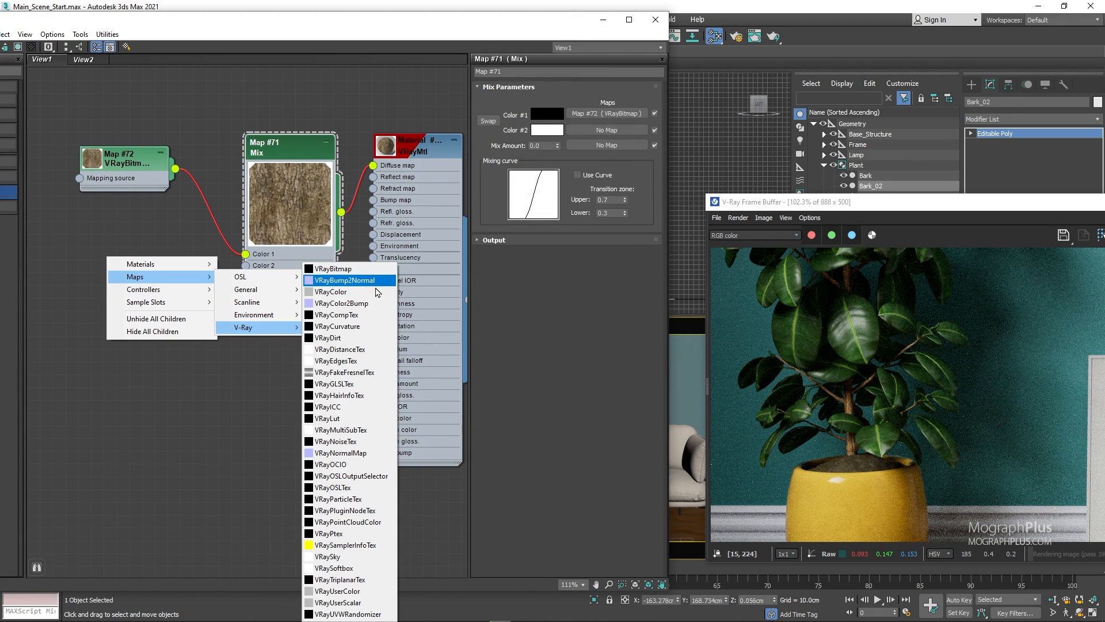
pyautogui.click(334, 291)
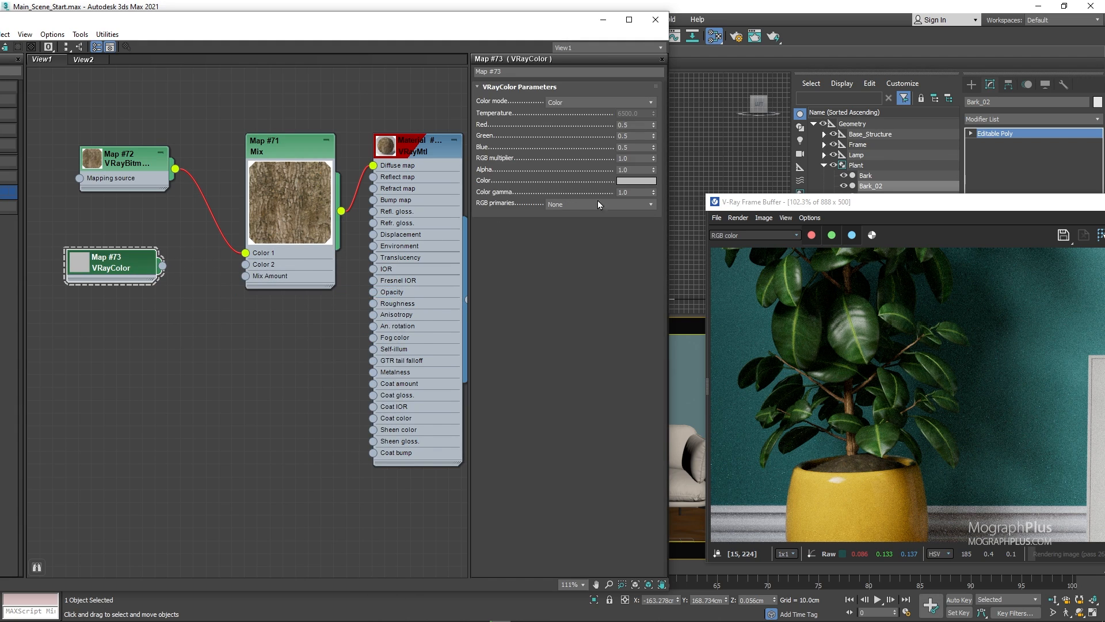
# Set the VRayColor's color to red 28, green 60, blue 0
pyautogui.click(626, 182)
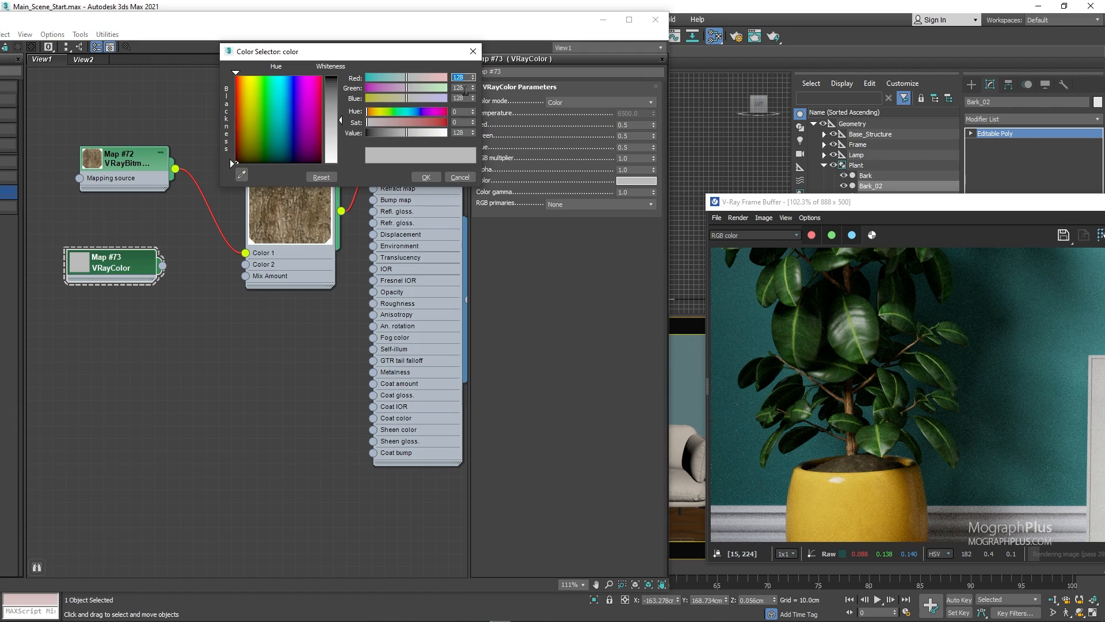
pyautogui.write('60')
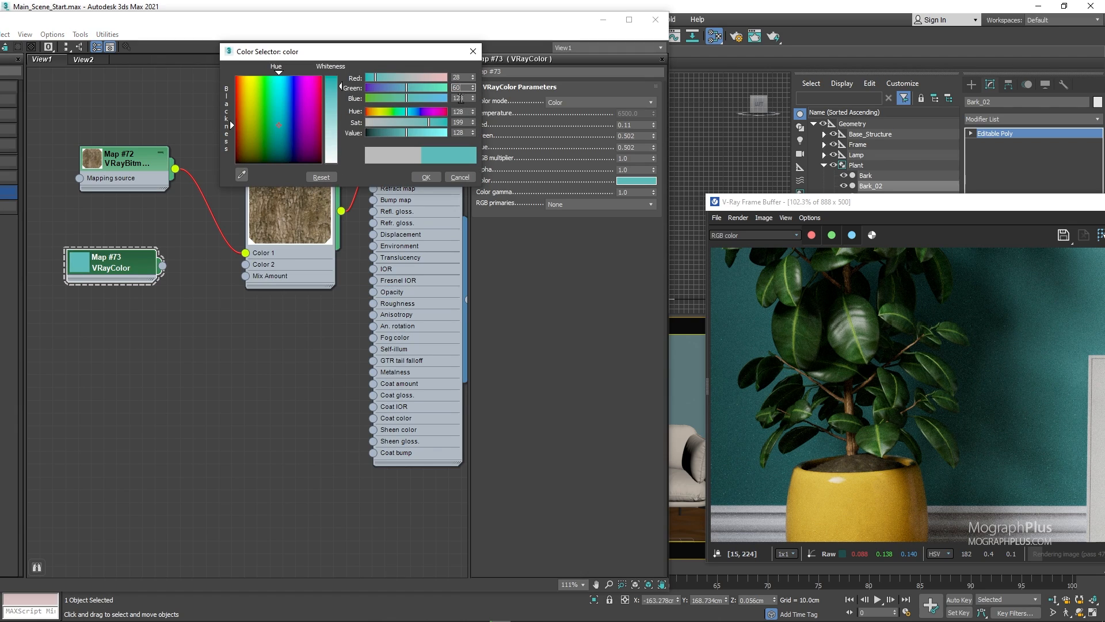
pyautogui.doubleClick(461, 99)
pyautogui.write('0')
pyautogui.click(425, 178)
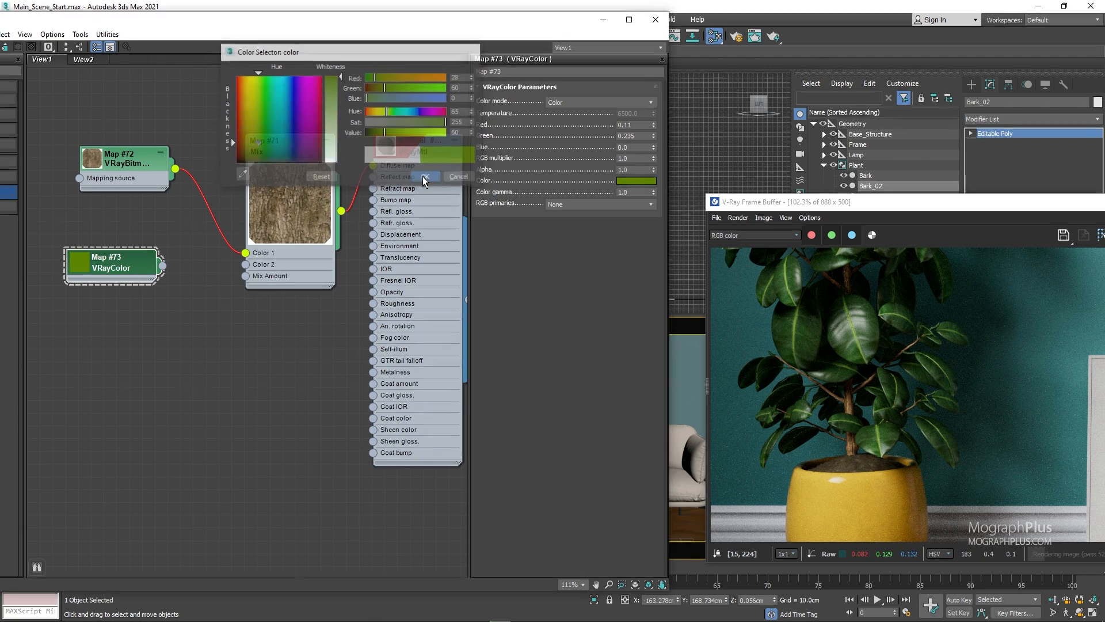
pyautogui.scroll(1, 217, 270)
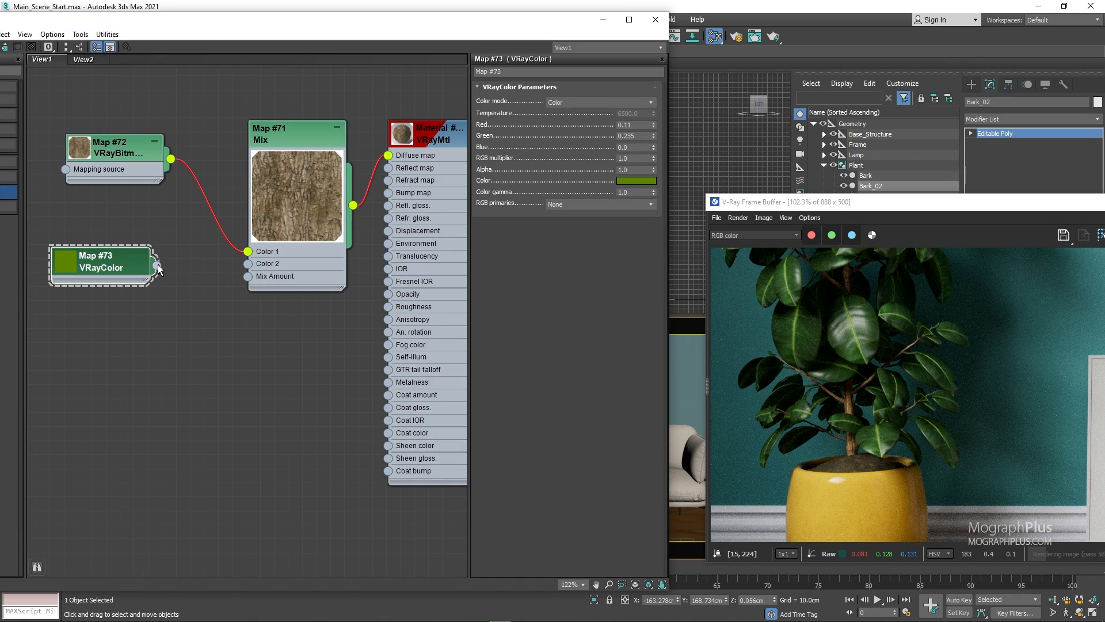
# Connect the VRayColor map to the Mix map's Color 2 and move its node up beneath the Bark_02 VRayBitmap
pyautogui.moveTo(159, 270); pyautogui.dragTo(247, 263)
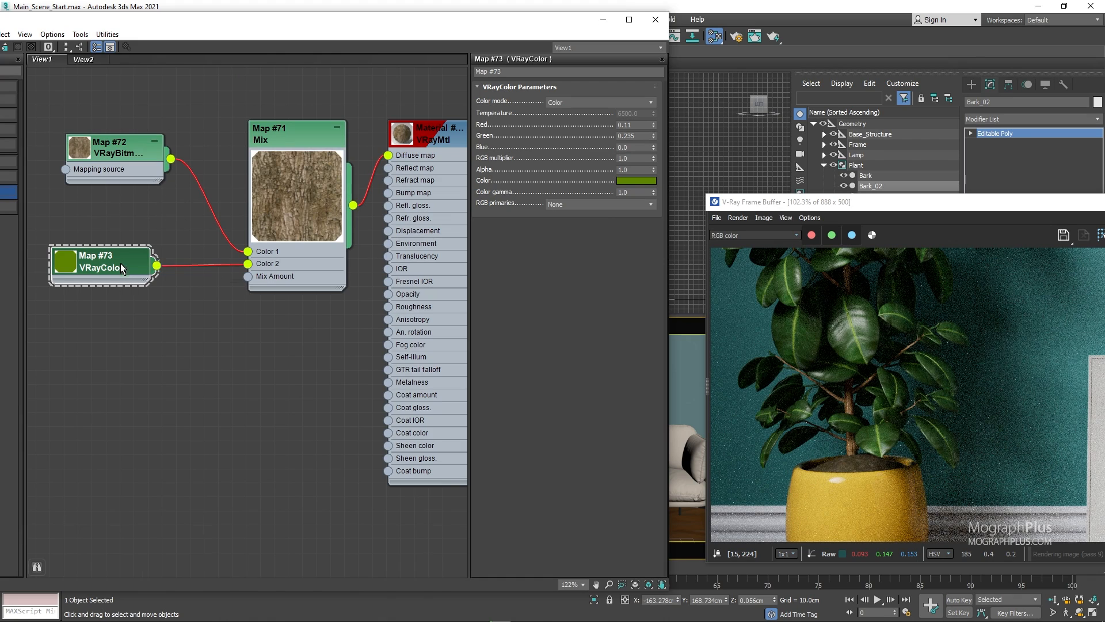
pyautogui.moveTo(122, 268); pyautogui.dragTo(135, 224)
pyautogui.scroll(-2, 199, 329)
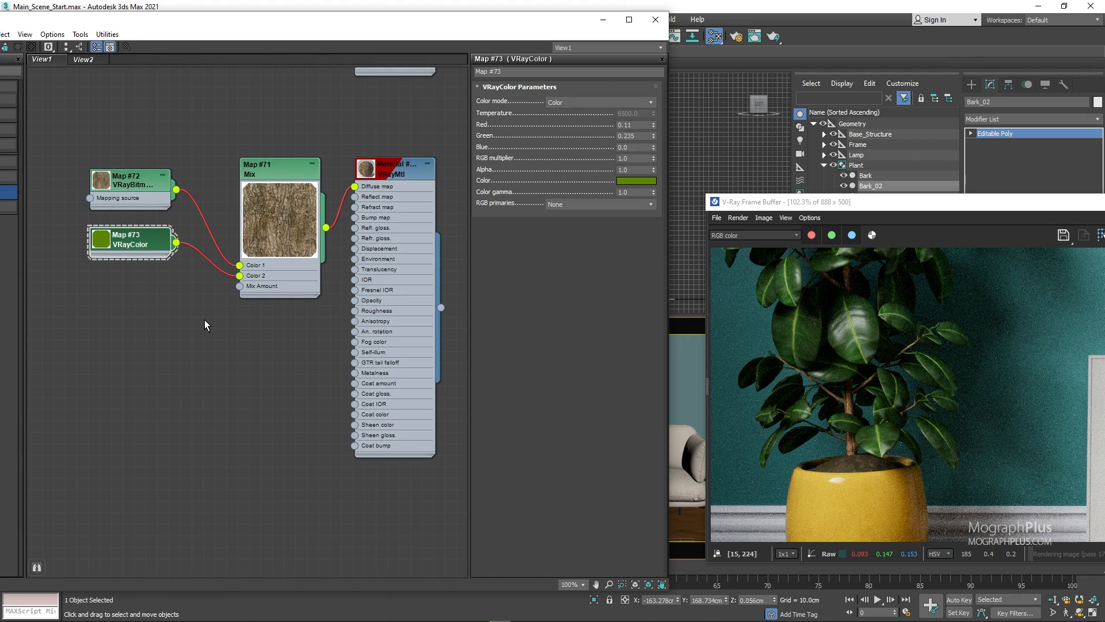
# Add a Gradient map below the VRayColor, connect it to the Mix map's Mix Amount and enlarge its preview
pyautogui.rightClick(170, 301)
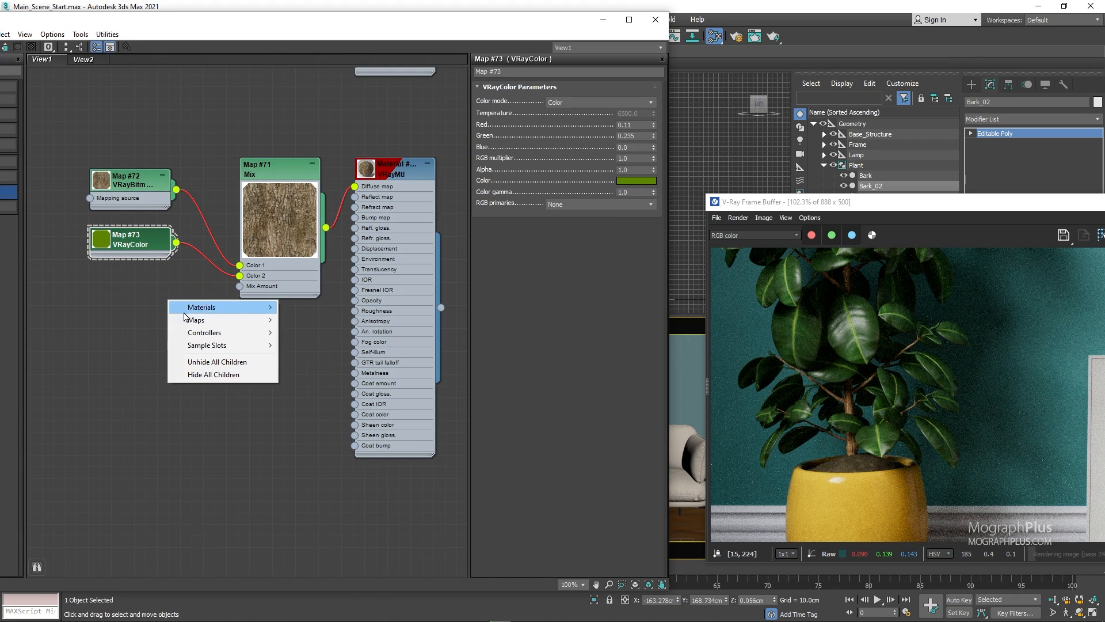
pyautogui.moveTo(214, 320)
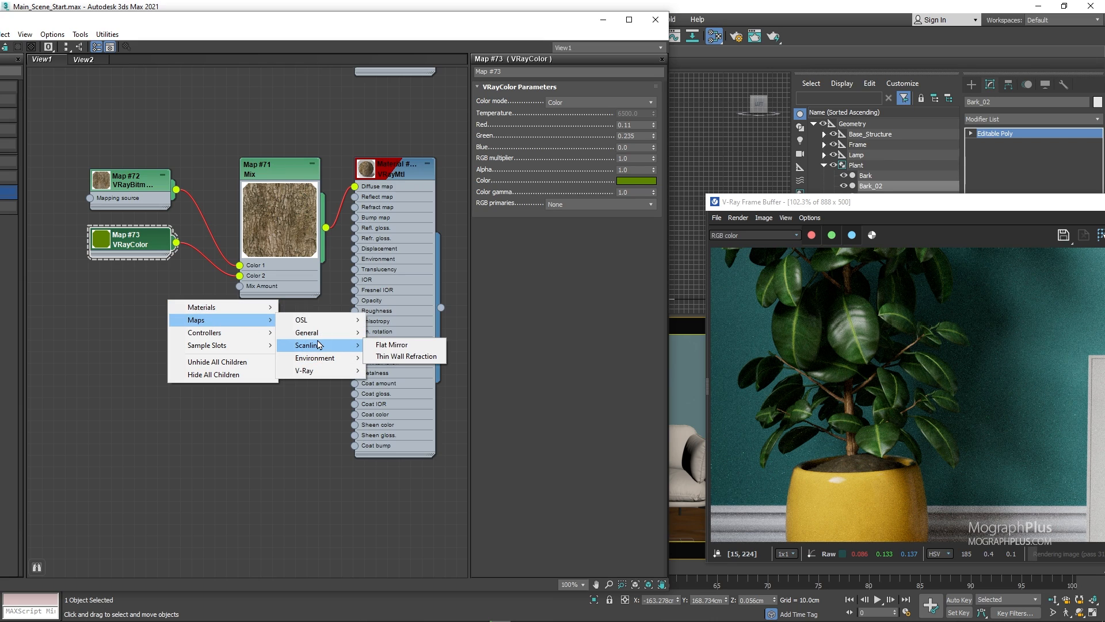
pyautogui.moveTo(322, 334)
pyautogui.click(403, 280)
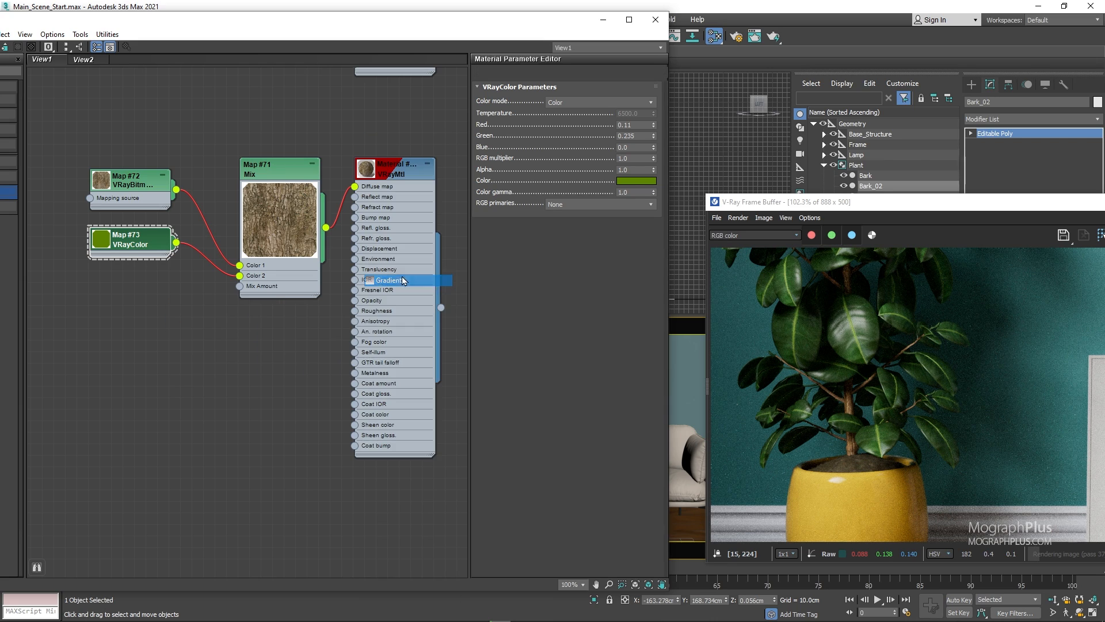
pyautogui.moveTo(154, 300); pyautogui.dragTo(119, 323)
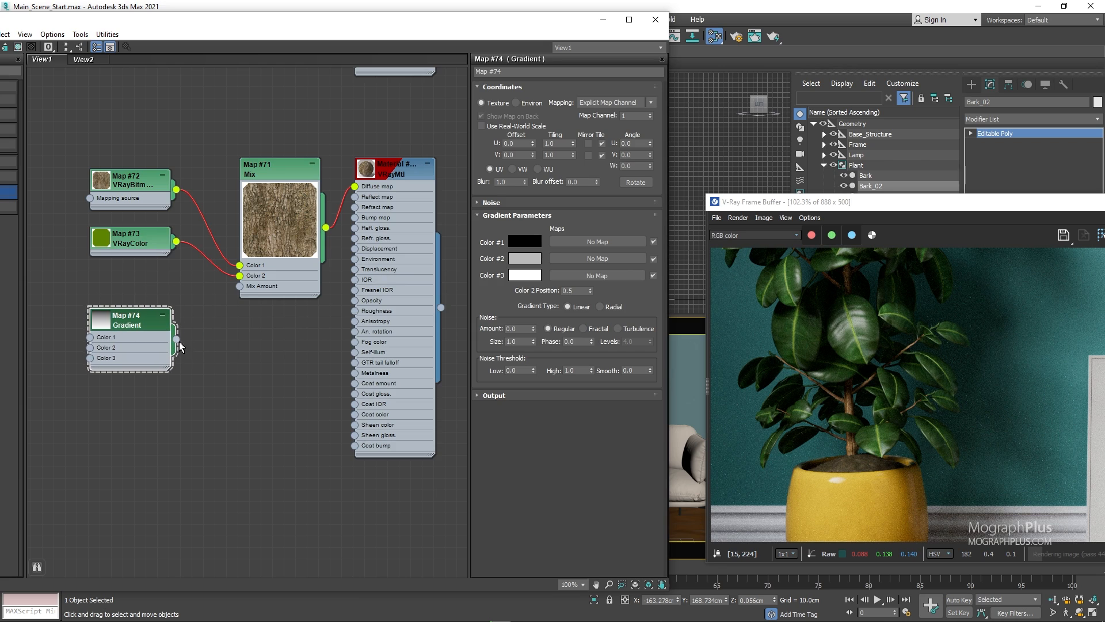
pyautogui.doubleClick(116, 318)
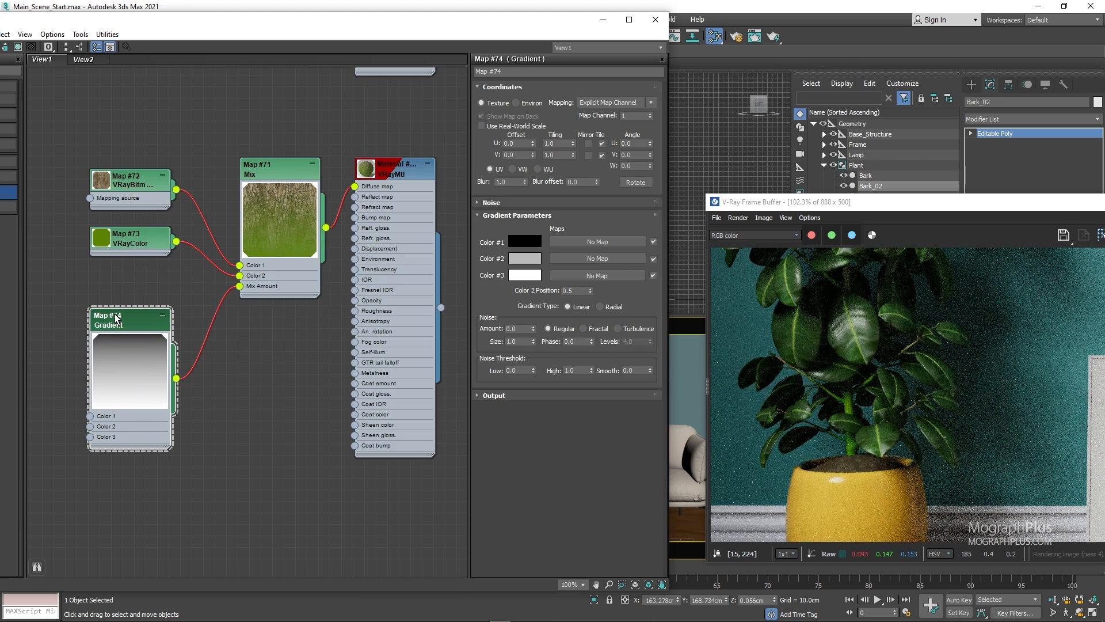
# Set the Gradient's Color #1 to a light gray with value 170
pyautogui.click(515, 242)
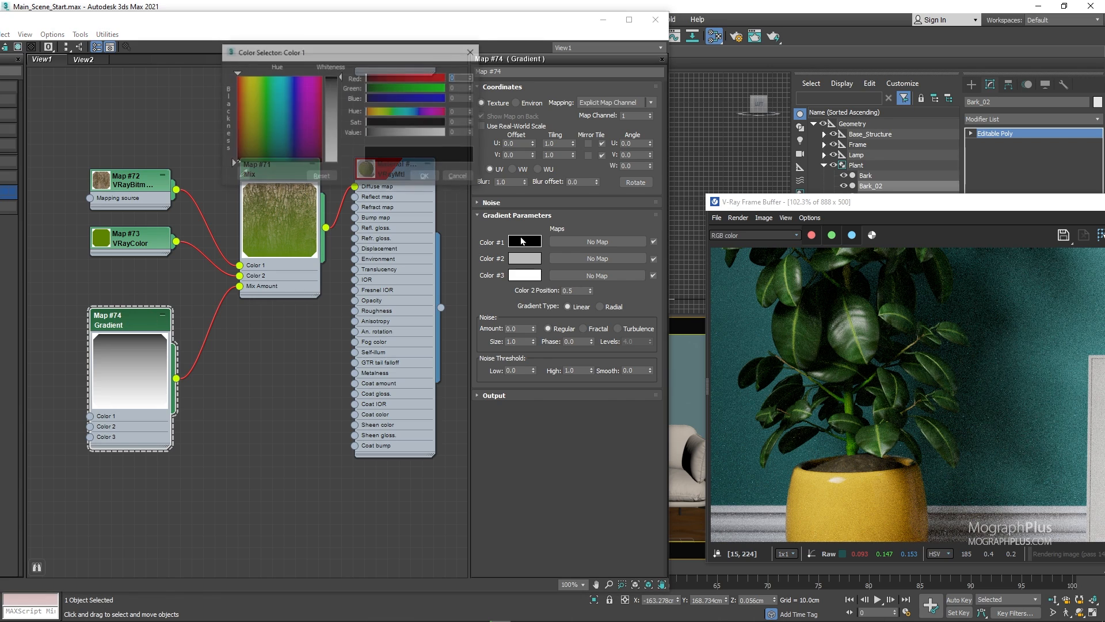
pyautogui.click(462, 132)
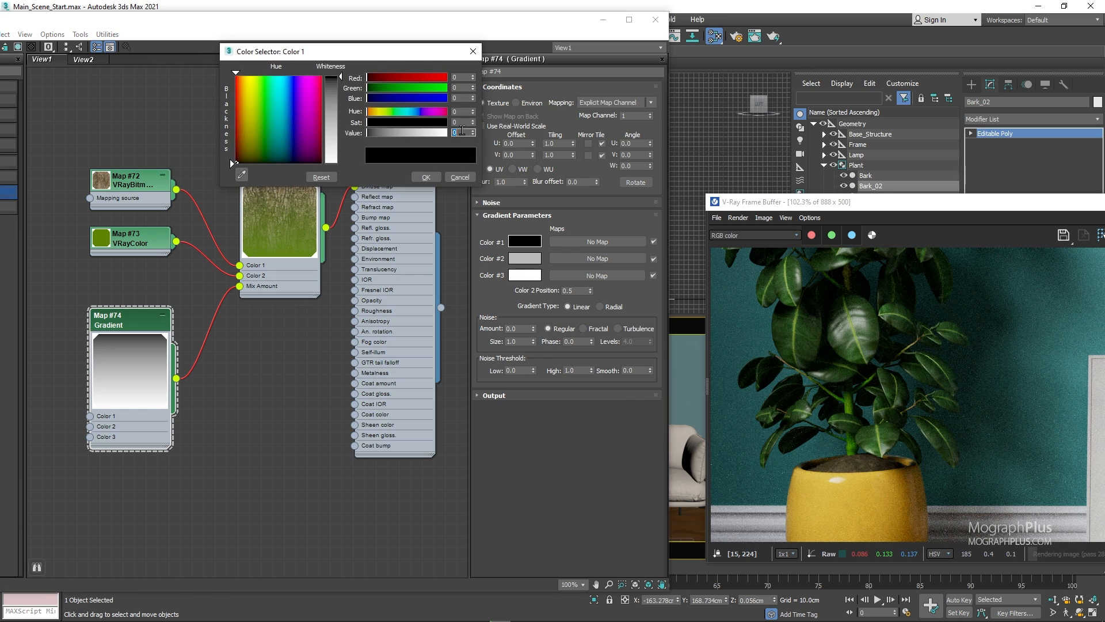
pyautogui.write('170')
pyautogui.press('Return')
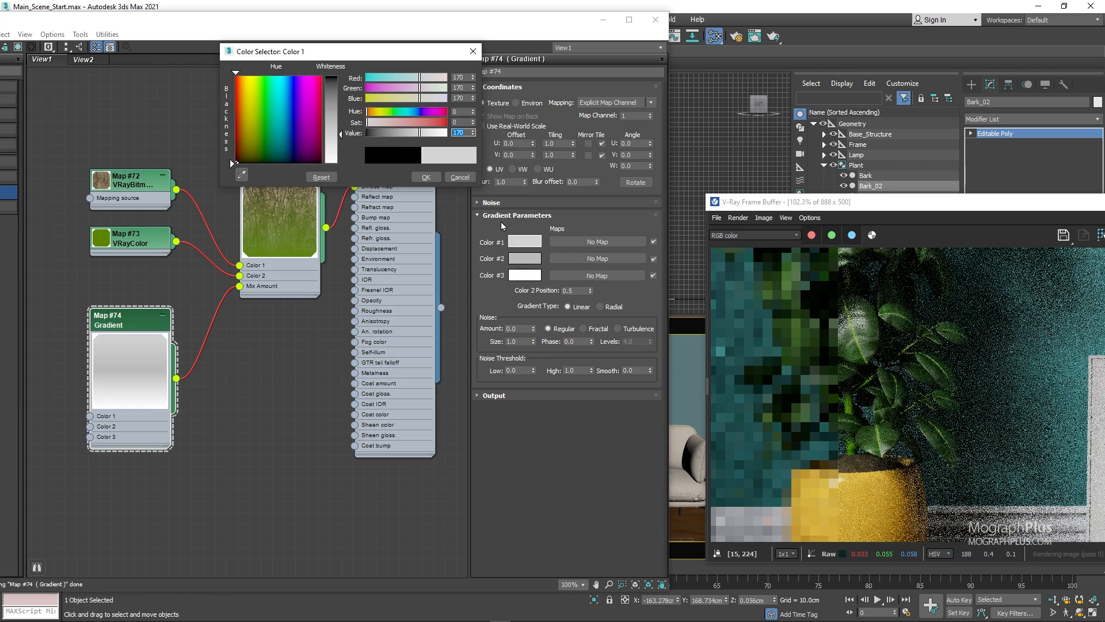
pyautogui.click(426, 177)
# Change the Gradient's Color #2 to a darker gray and its Color #3 to black
pyautogui.click(517, 262)
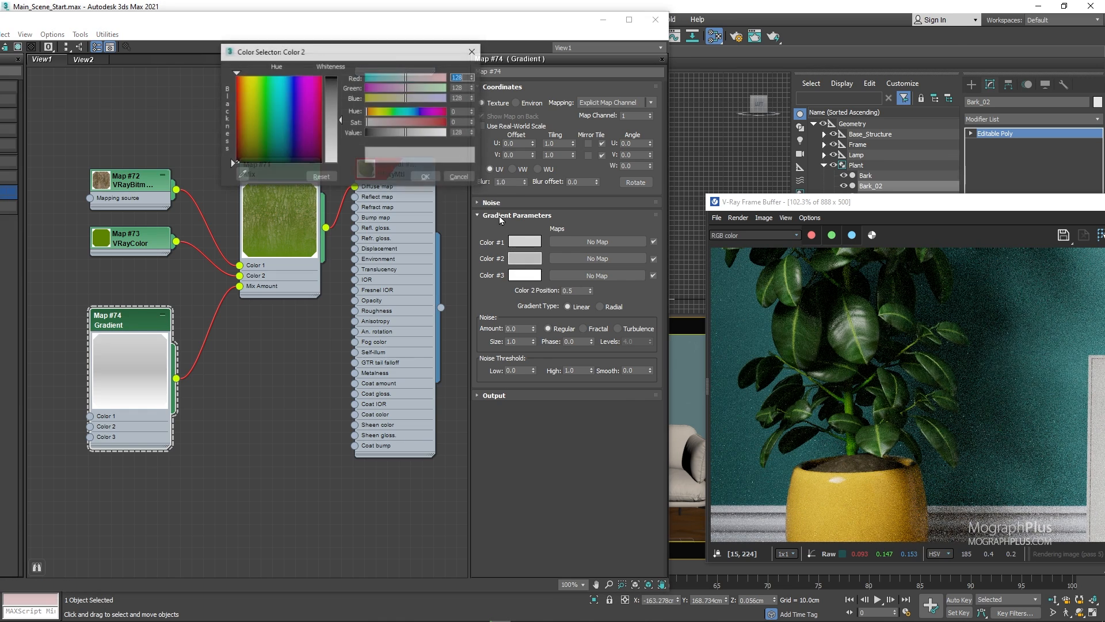
pyautogui.click(439, 178)
pyautogui.click(524, 275)
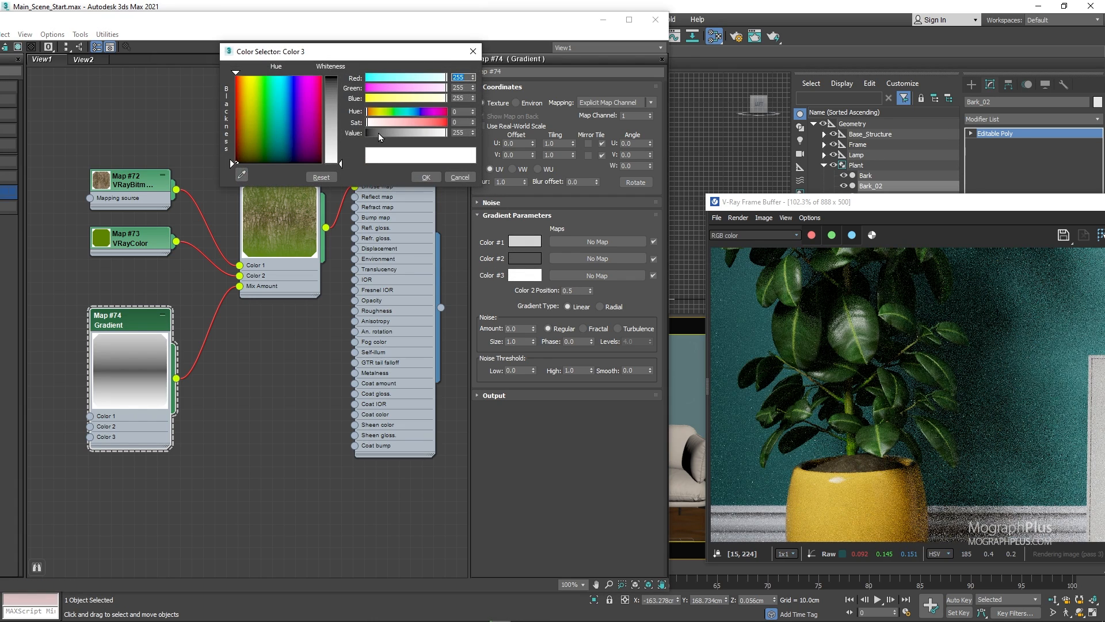
pyautogui.moveTo(380, 137); pyautogui.dragTo(364, 134)
pyautogui.click(426, 177)
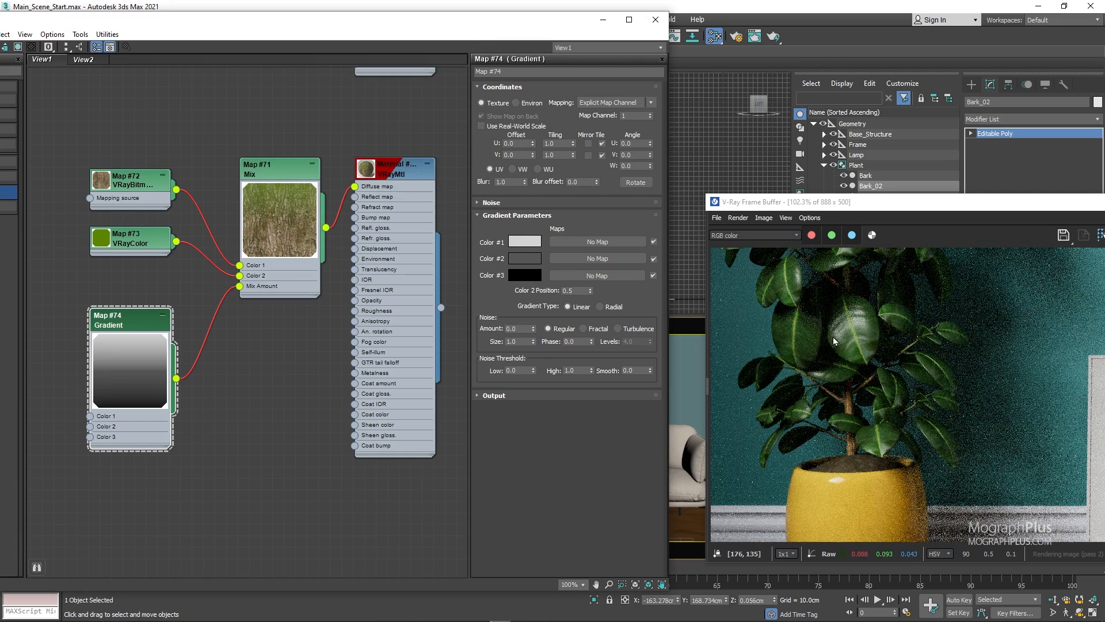
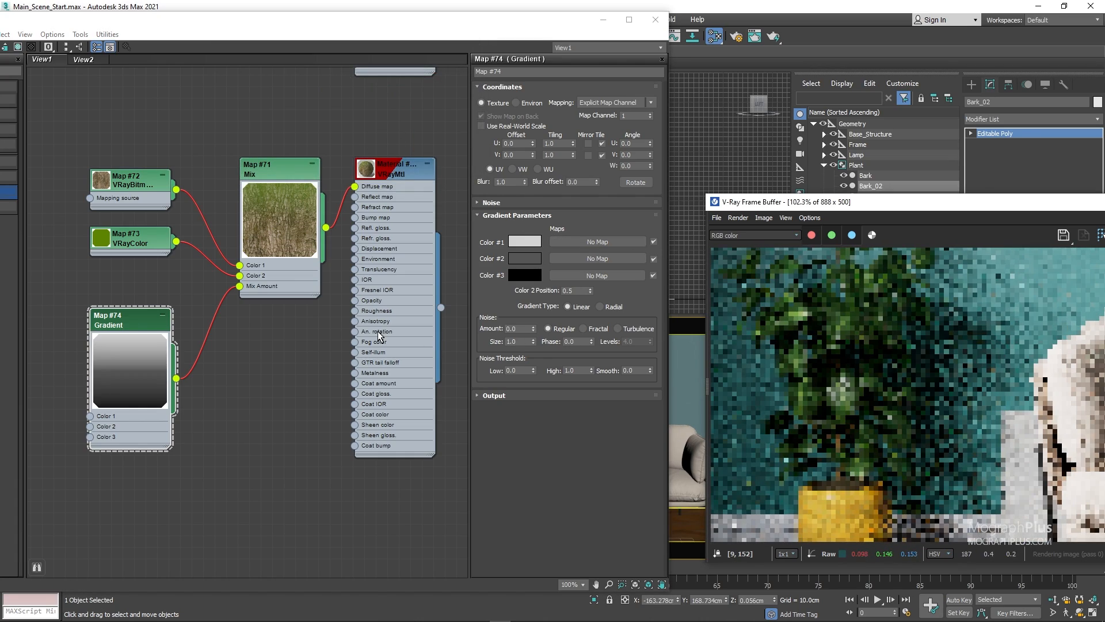
# Add a Color Correction map fed by the Bark_02 VRayBitmap and set its saturation to -100
pyautogui.moveTo(178, 191); pyautogui.dragTo(212, 138, button='middle')
pyautogui.moveTo(211, 139); pyautogui.dragTo(265, 383)
pyautogui.moveTo(303, 403)
pyautogui.moveTo(392, 418)
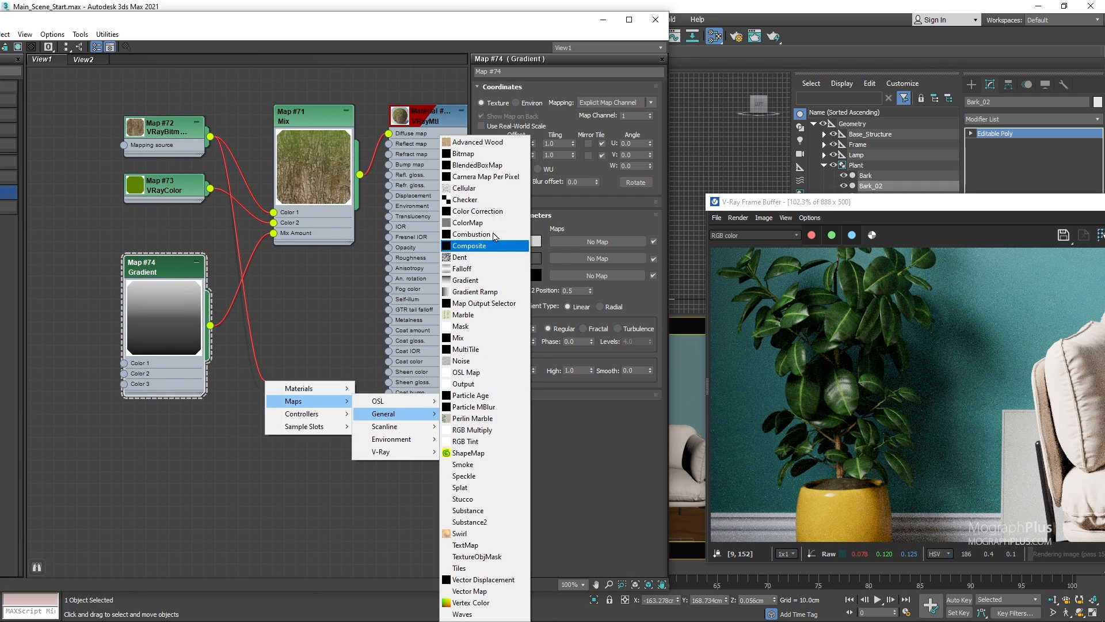
pyautogui.click(179, 447)
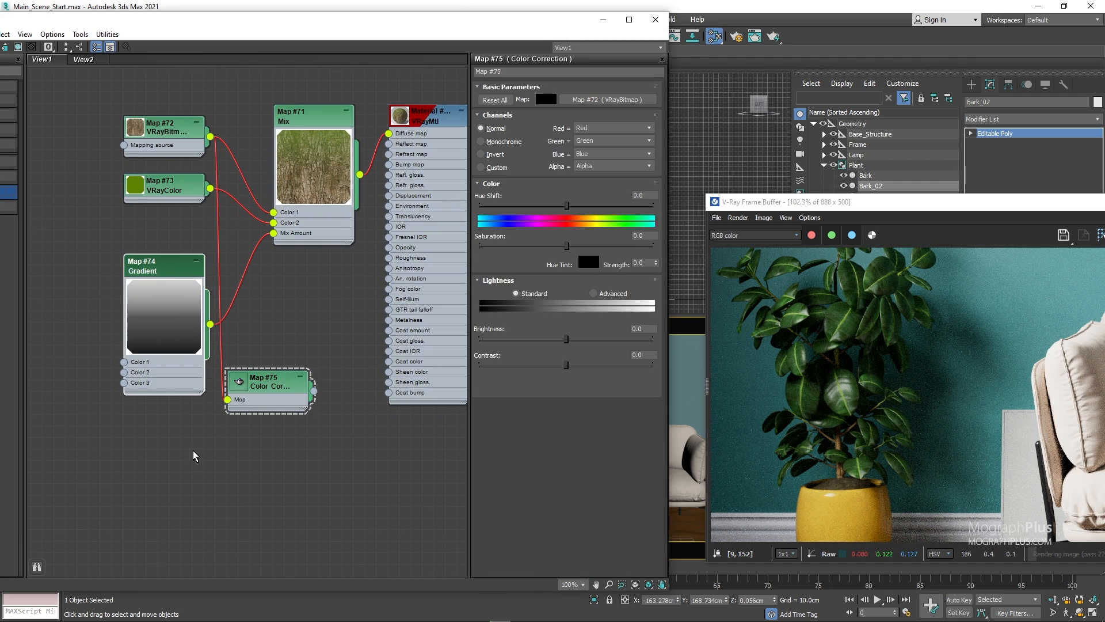
pyautogui.moveTo(257, 394); pyautogui.dragTo(269, 358)
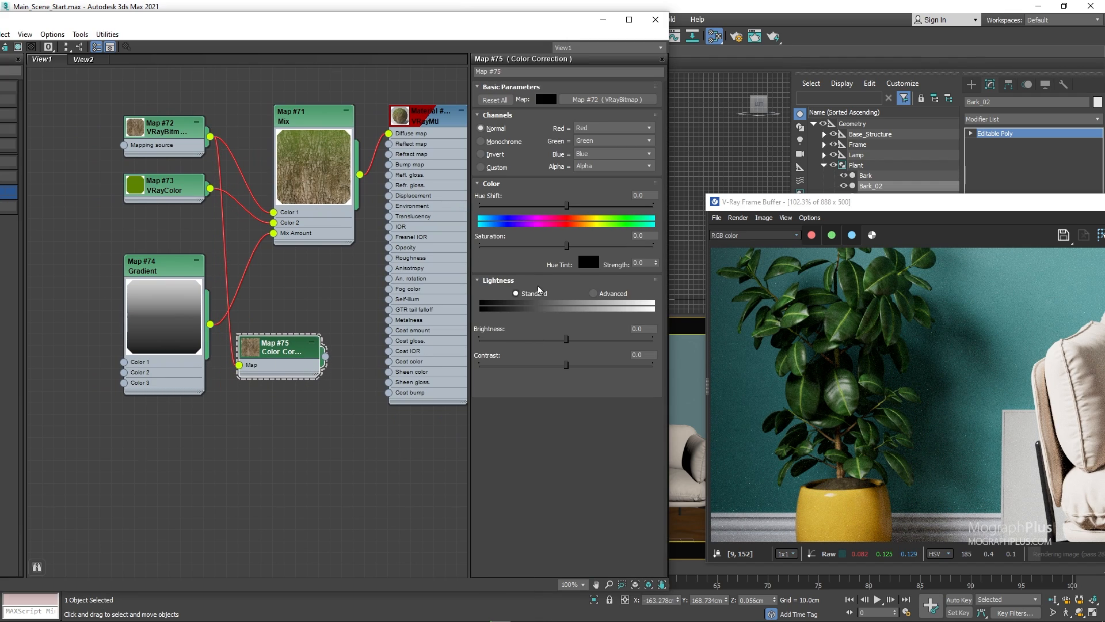
pyautogui.moveTo(522, 250); pyautogui.dragTo(353, 297)
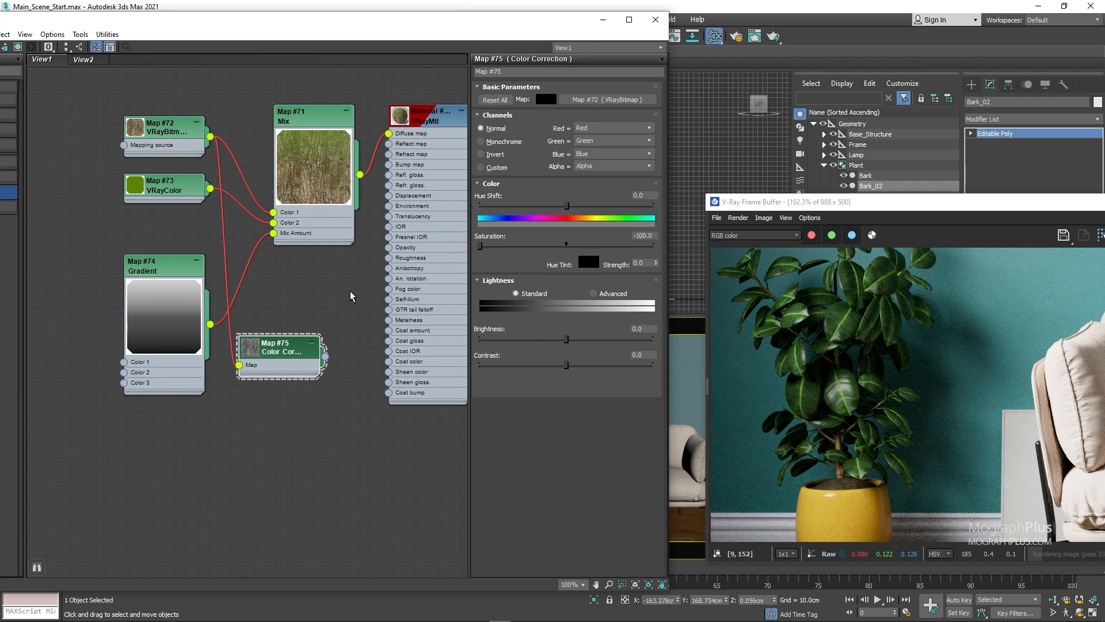
# Enlarge the Color Correction preview, collapse the Gradient preview and rearrange both nodes below the VRayColor map
pyautogui.click(242, 353)
pyautogui.moveTo(242, 352); pyautogui.dragTo(230, 410)
pyautogui.moveTo(163, 295); pyautogui.dragTo(151, 260)
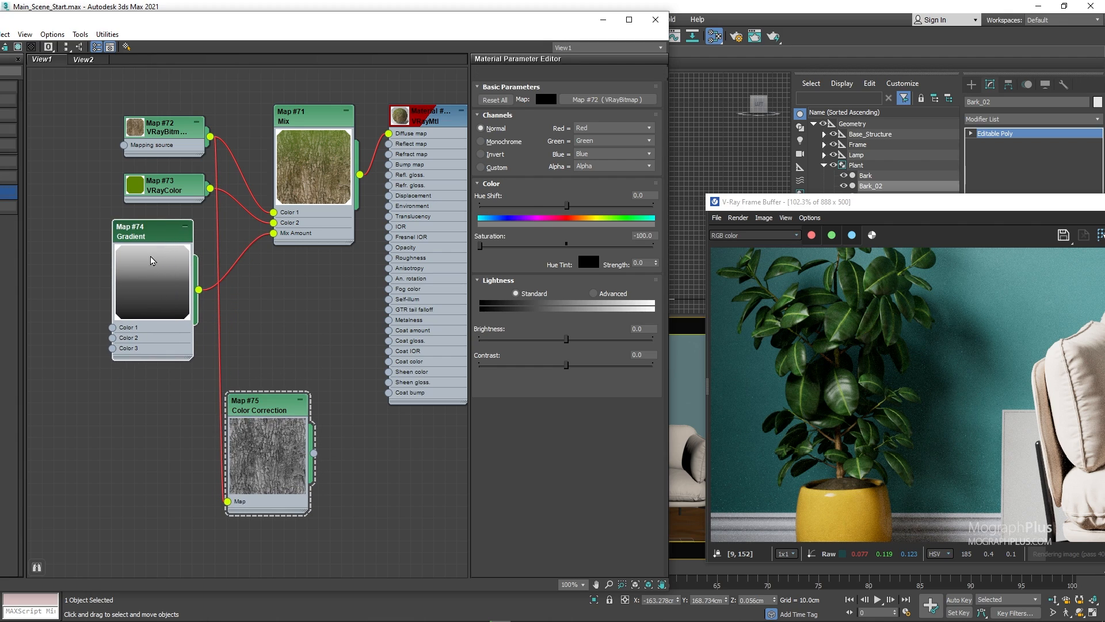
pyautogui.doubleClick(153, 260)
pyautogui.moveTo(310, 435); pyautogui.dragTo(299, 331)
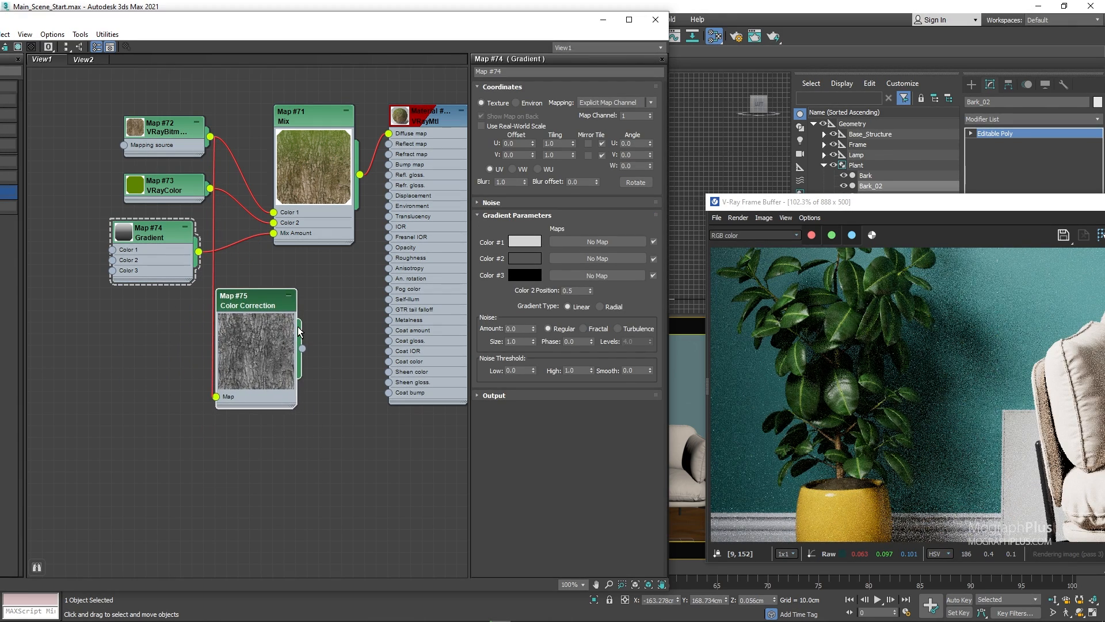
pyautogui.scroll(1, 297, 347)
pyautogui.moveTo(291, 325); pyautogui.dragTo(266, 317, button='middle')
pyautogui.moveTo(231, 288); pyautogui.dragTo(191, 338)
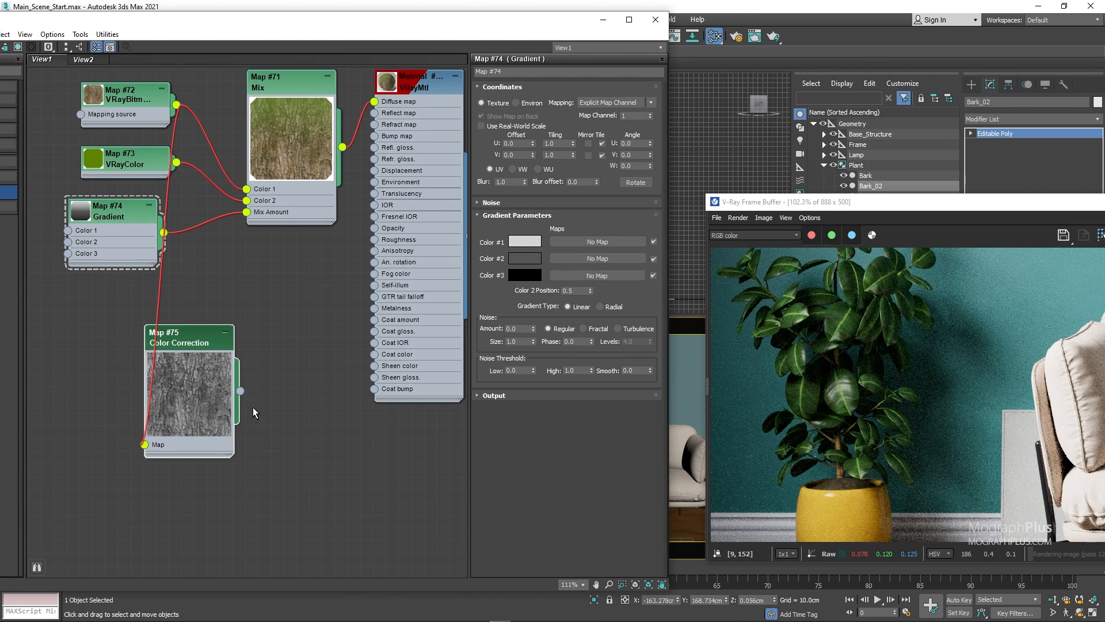
# Add a VRayNormalMap with the Color Correction connected to its Bump map input, and place it beside that node
pyautogui.moveTo(240, 390); pyautogui.dragTo(287, 399)
pyautogui.moveTo(316, 420)
pyautogui.moveTo(403, 471)
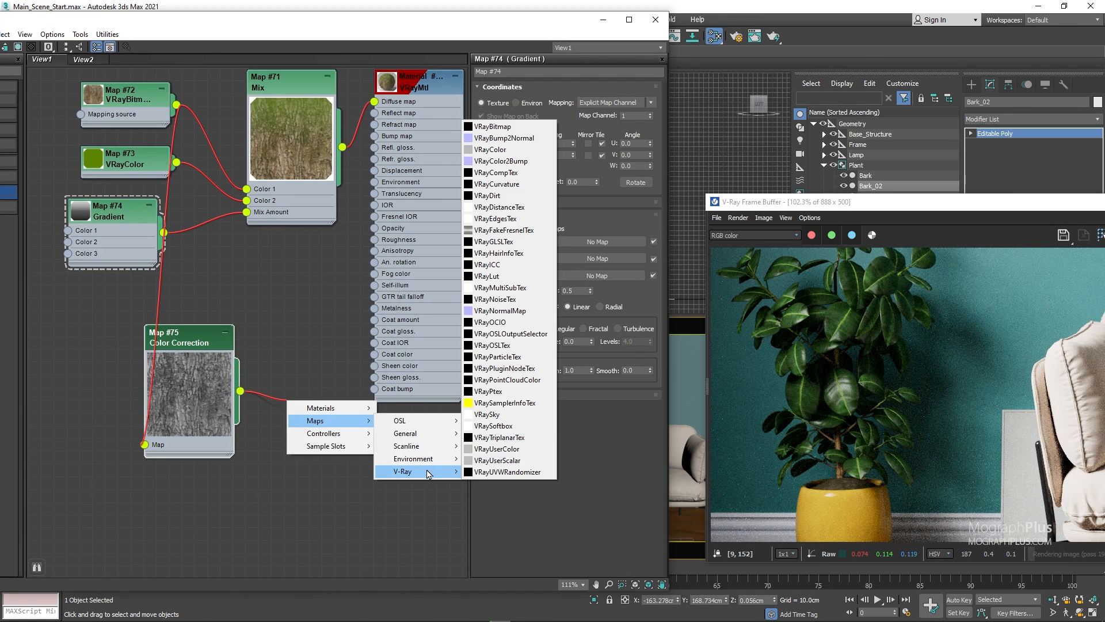
pyautogui.click(499, 311)
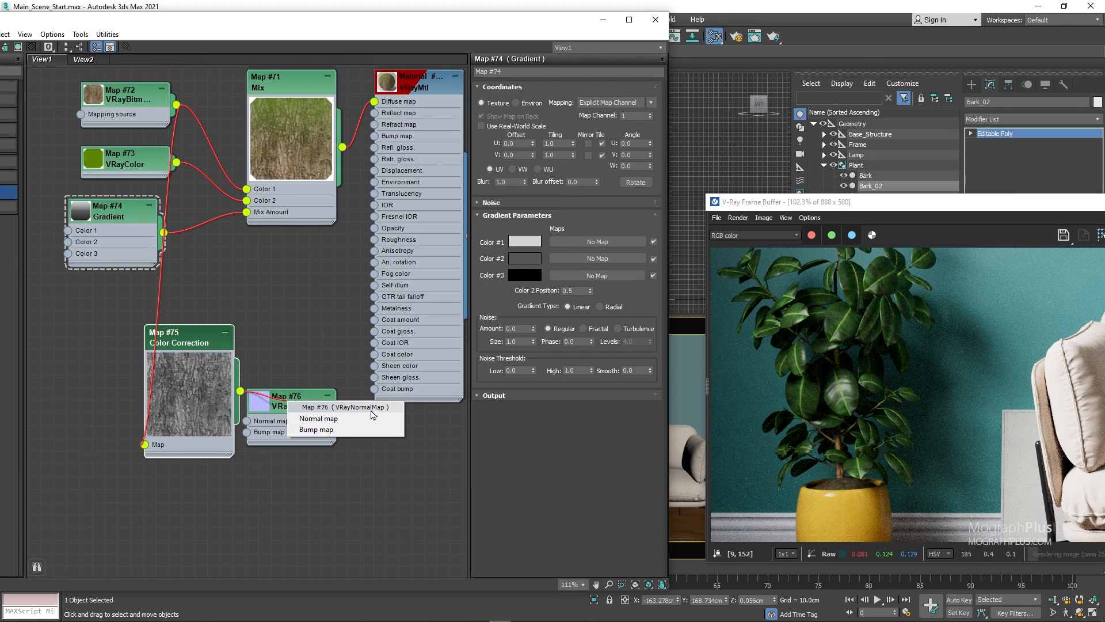
pyautogui.click(316, 429)
pyautogui.moveTo(286, 401); pyautogui.dragTo(296, 377)
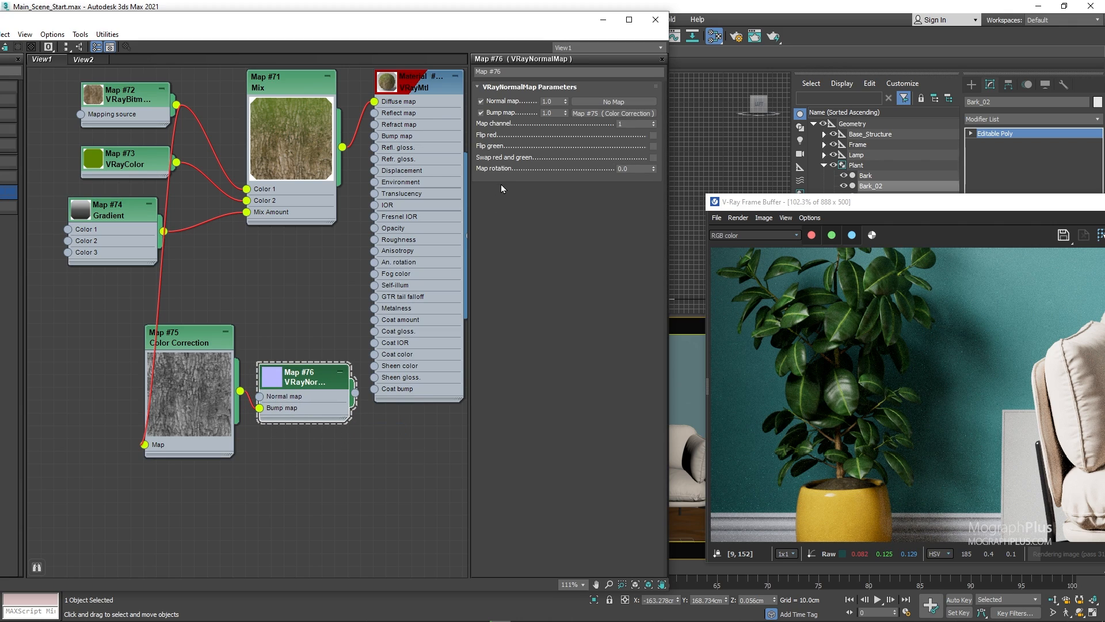
# Set the VRayNormalMap's bump multiplier to 3.0 and connect it to the bark material's Bump map
pyautogui.scroll(1, 357, 337)
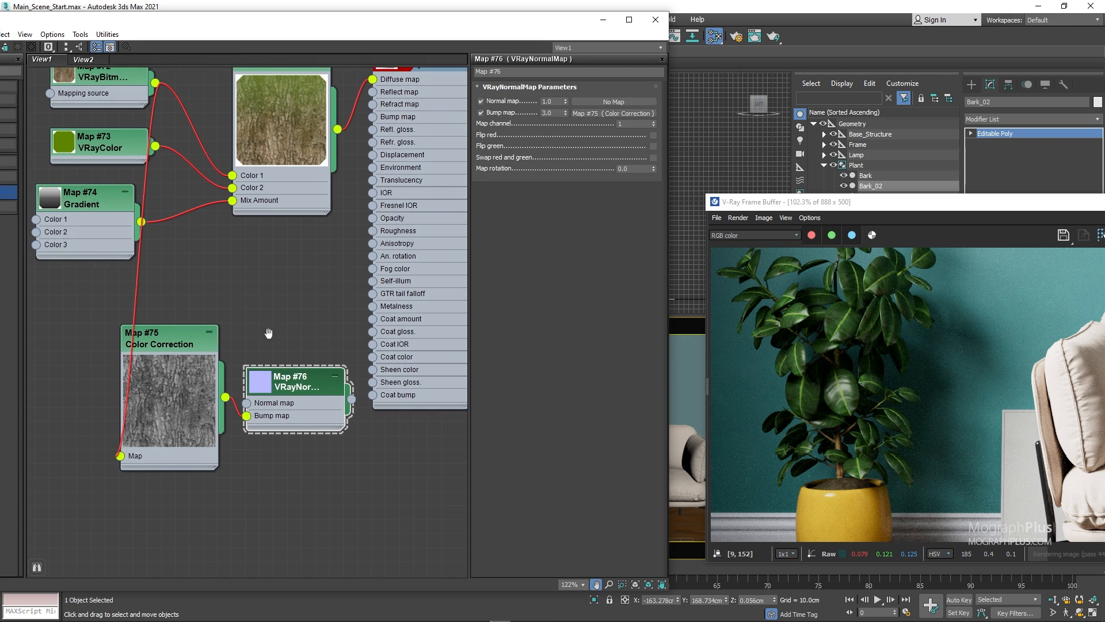
pyautogui.moveTo(348, 388); pyautogui.dragTo(291, 460, button='middle')
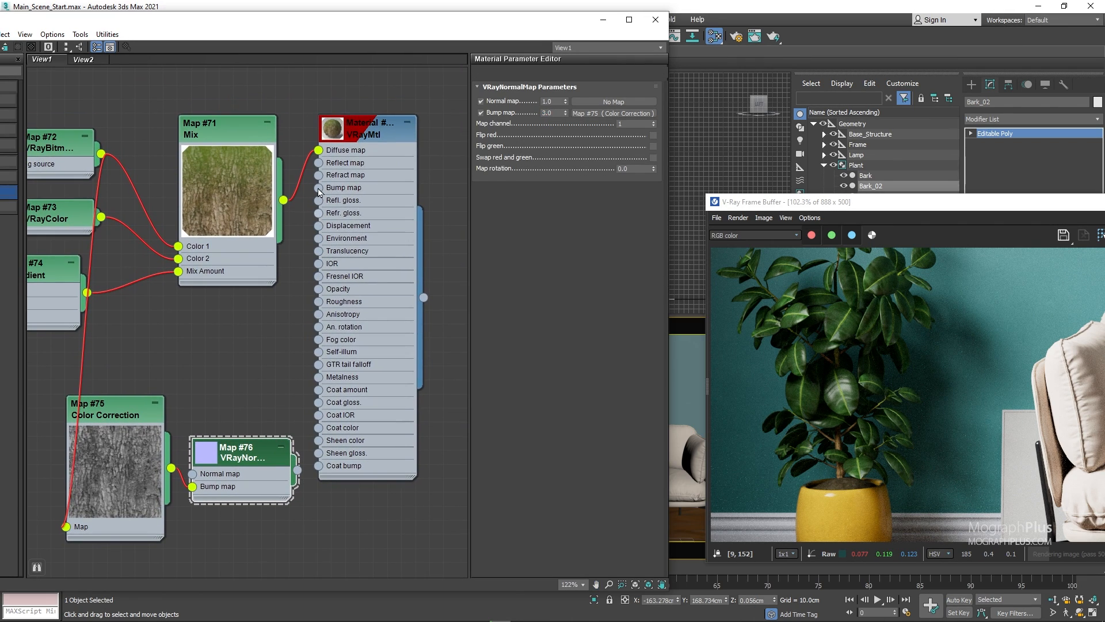
pyautogui.moveTo(298, 470); pyautogui.dragTo(320, 195)
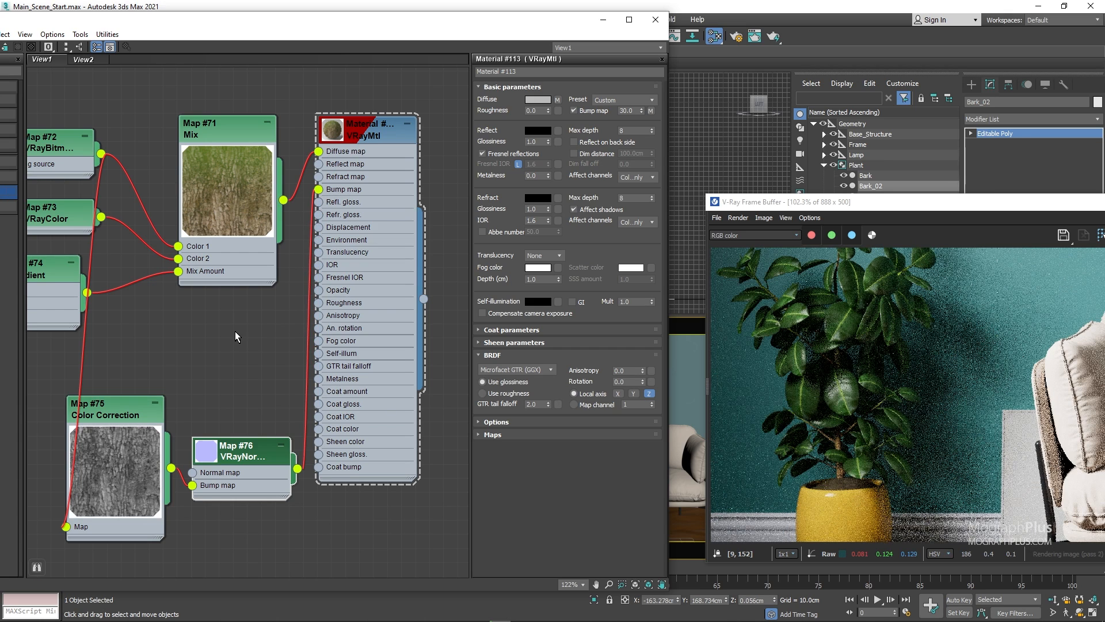
# Switch the bark material's BRDF to Use roughness and set the reflection roughness to 0.65
pyautogui.click(384, 134)
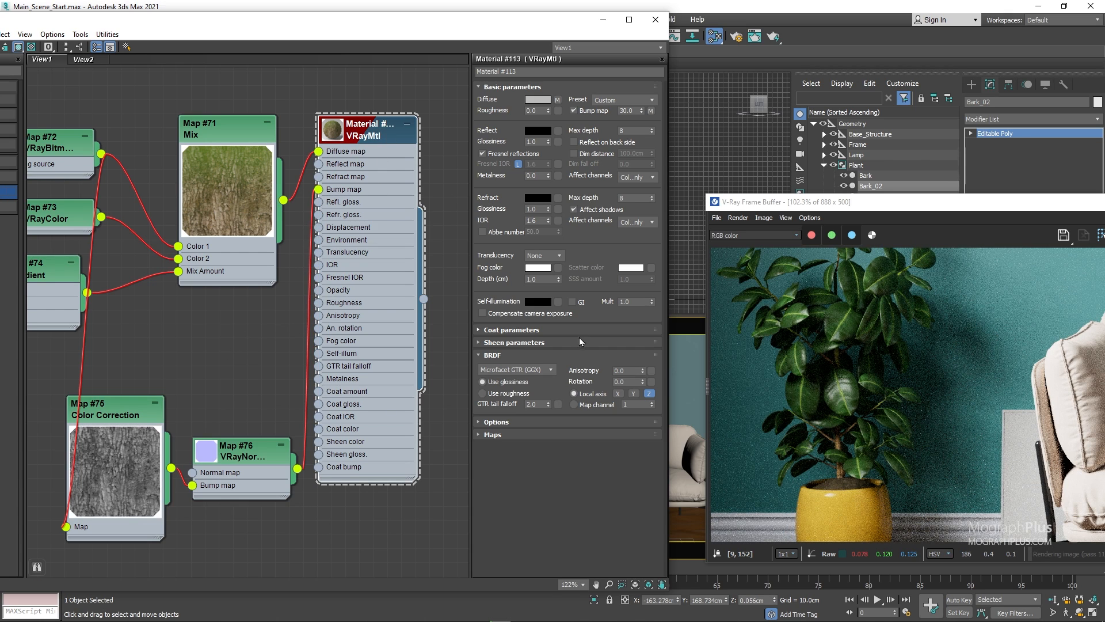
pyautogui.click(520, 393)
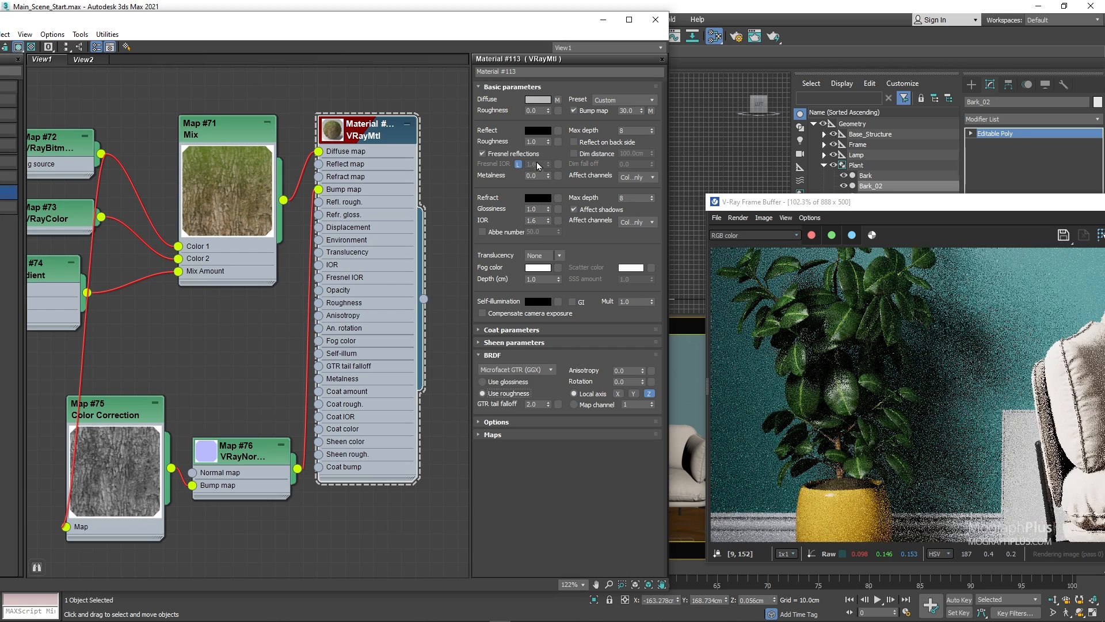
pyautogui.doubleClick(535, 141)
pyautogui.write('.')
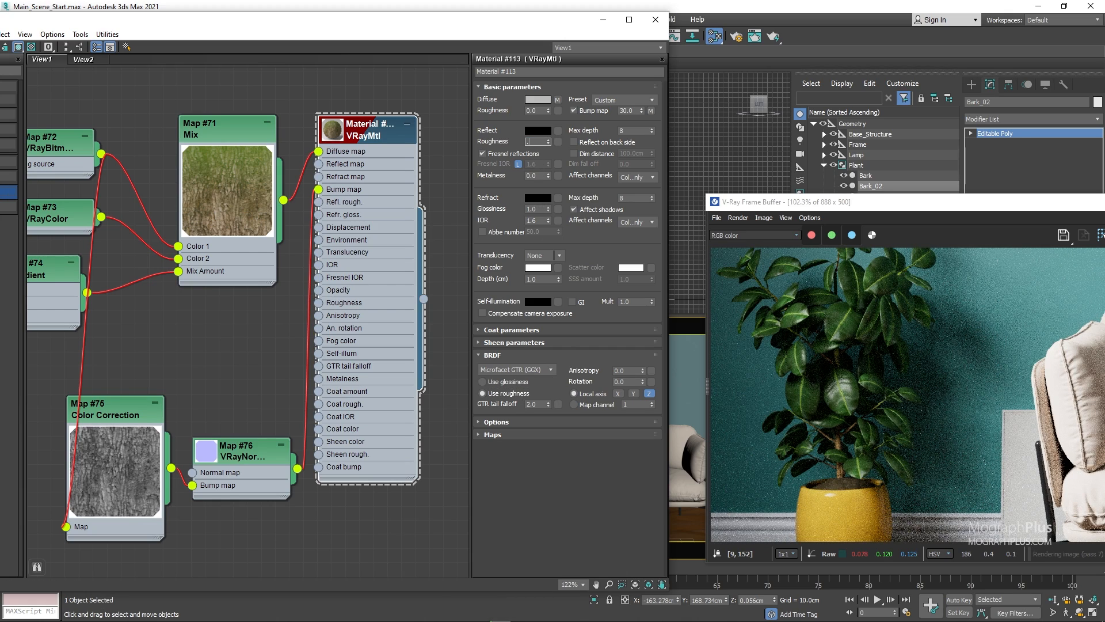
pyautogui.write('65')
# Set the bark material's reflection color to white
pyautogui.click(537, 131)
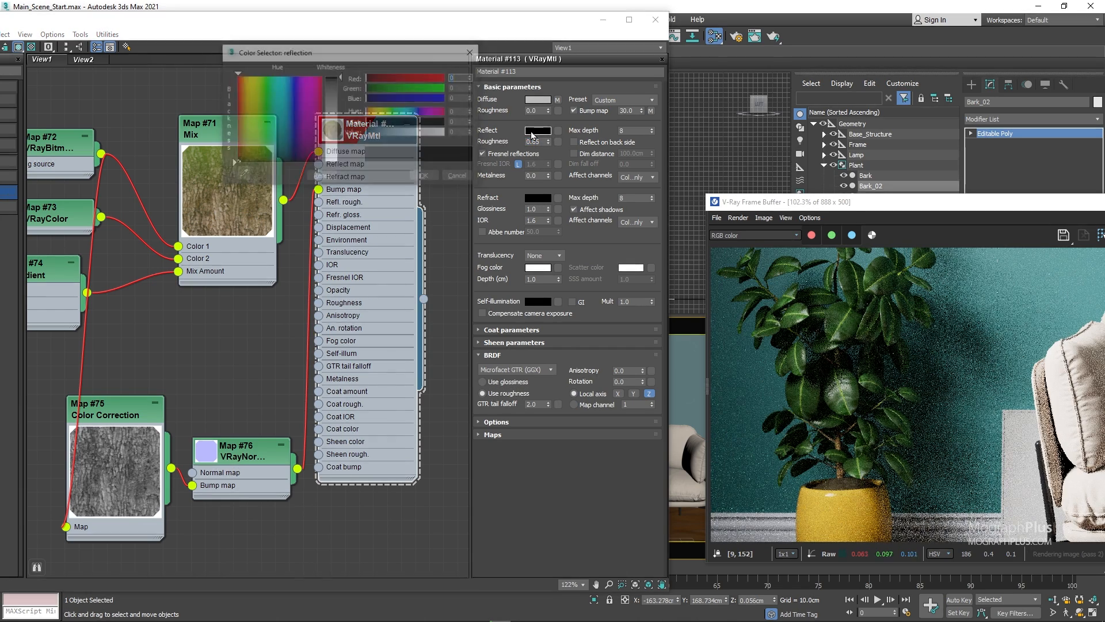
pyautogui.moveTo(368, 133); pyautogui.dragTo(447, 133)
pyautogui.click(426, 177)
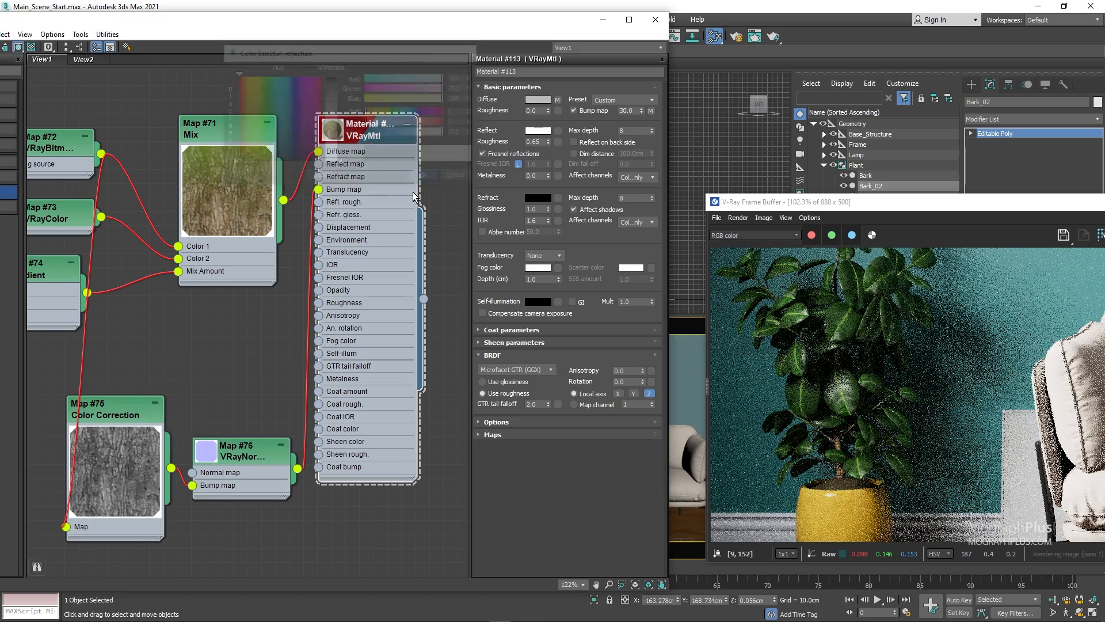
# Move the V-Ray Frame Buffer and the material editor window aside to uncover the viewports
pyautogui.scroll(-4, 148, 179)
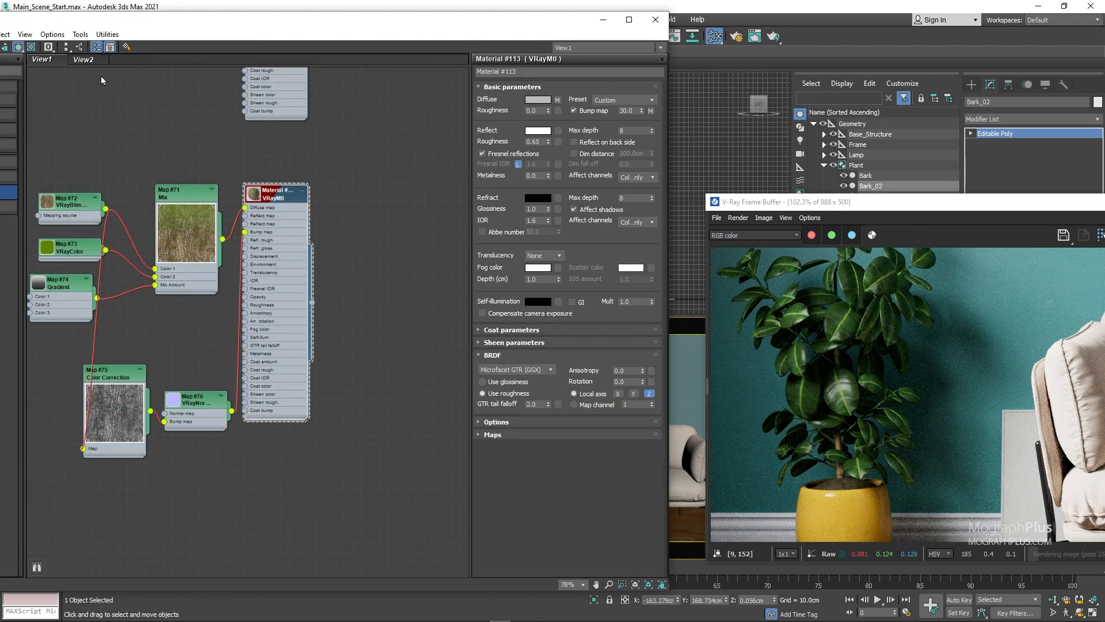
pyautogui.scroll(-7, 245, 277)
pyautogui.moveTo(873, 211); pyautogui.dragTo(776, 156)
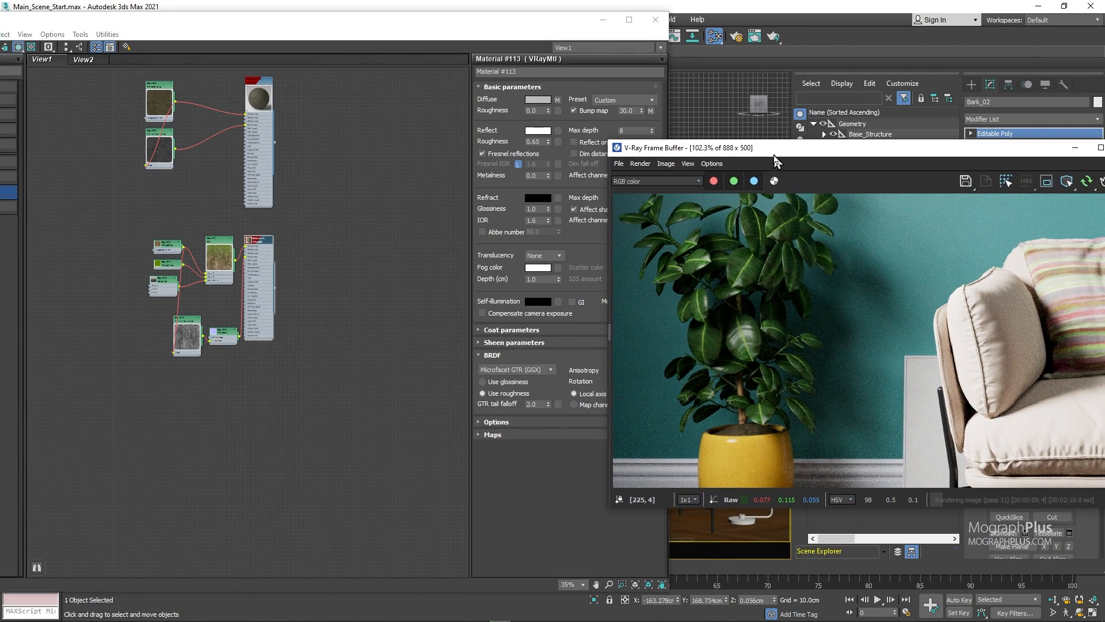
pyautogui.moveTo(481, 31); pyautogui.dragTo(197, 35)
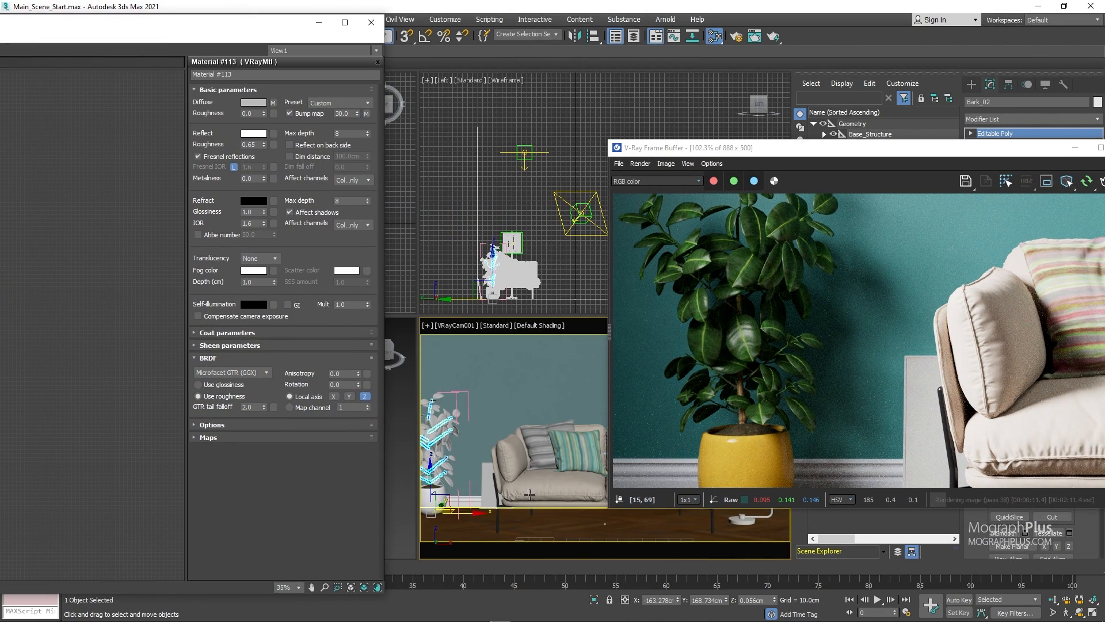
# Center the render view on the frame beside the sofa, uncover the scene explorer and select Frame_Glass from the Frame group
pyautogui.scroll(2, 862, 408)
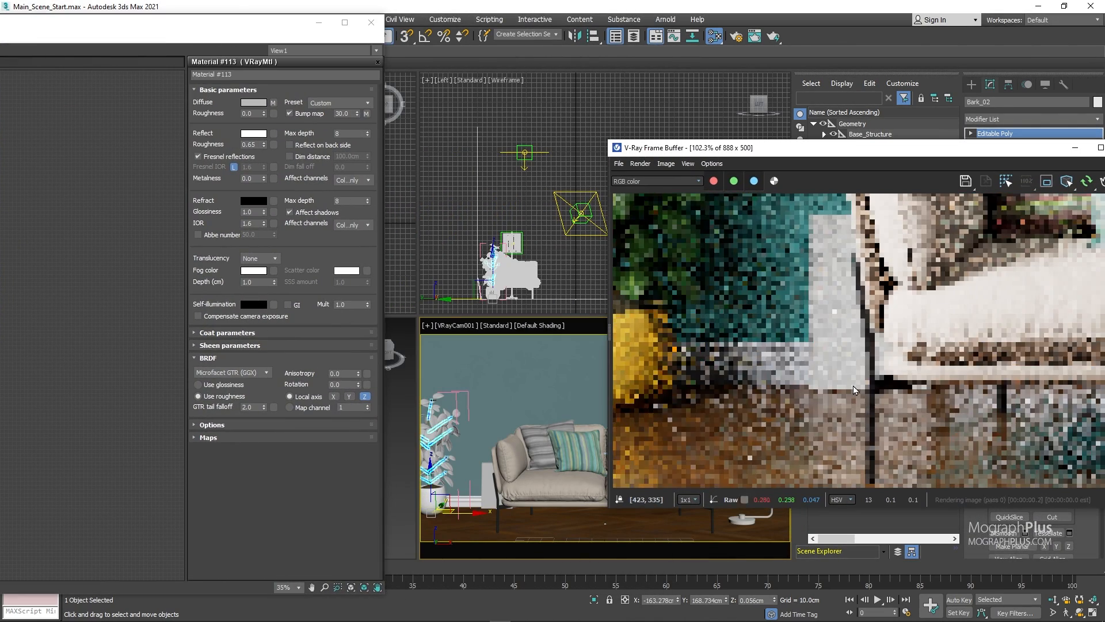
pyautogui.scroll(3, 779, 333)
pyautogui.moveTo(848, 150); pyautogui.dragTo(839, 262)
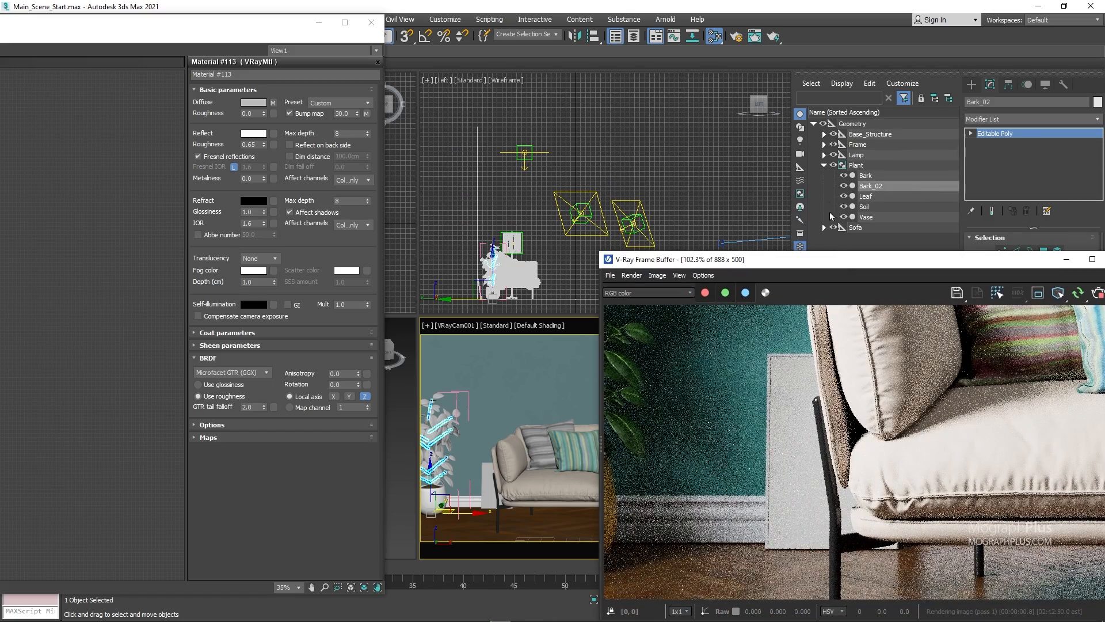
pyautogui.click(825, 145)
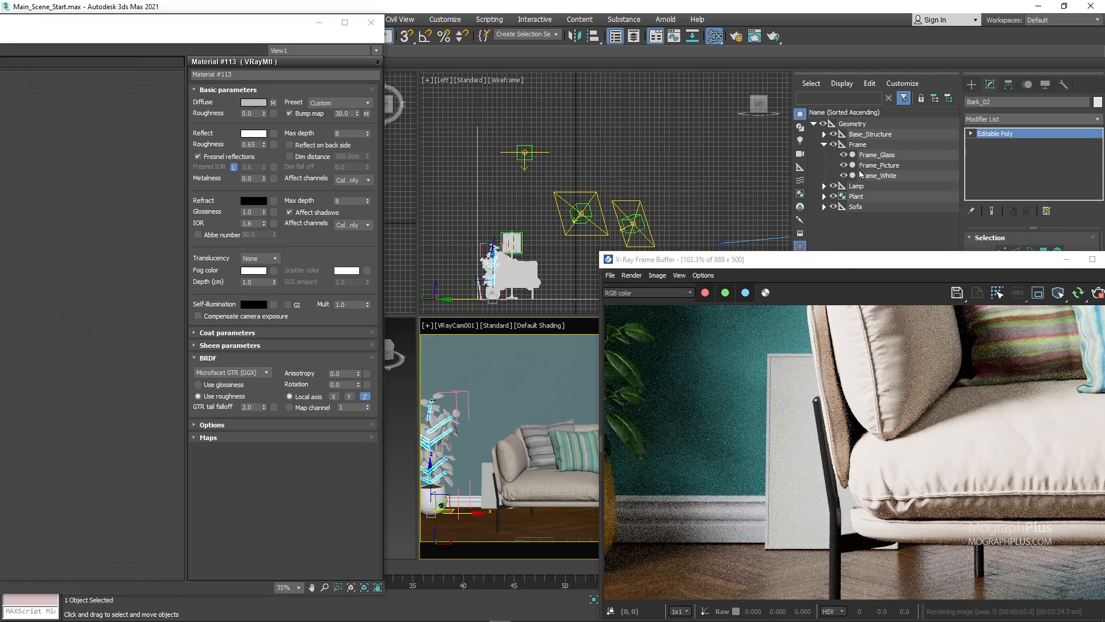
pyautogui.click(878, 155)
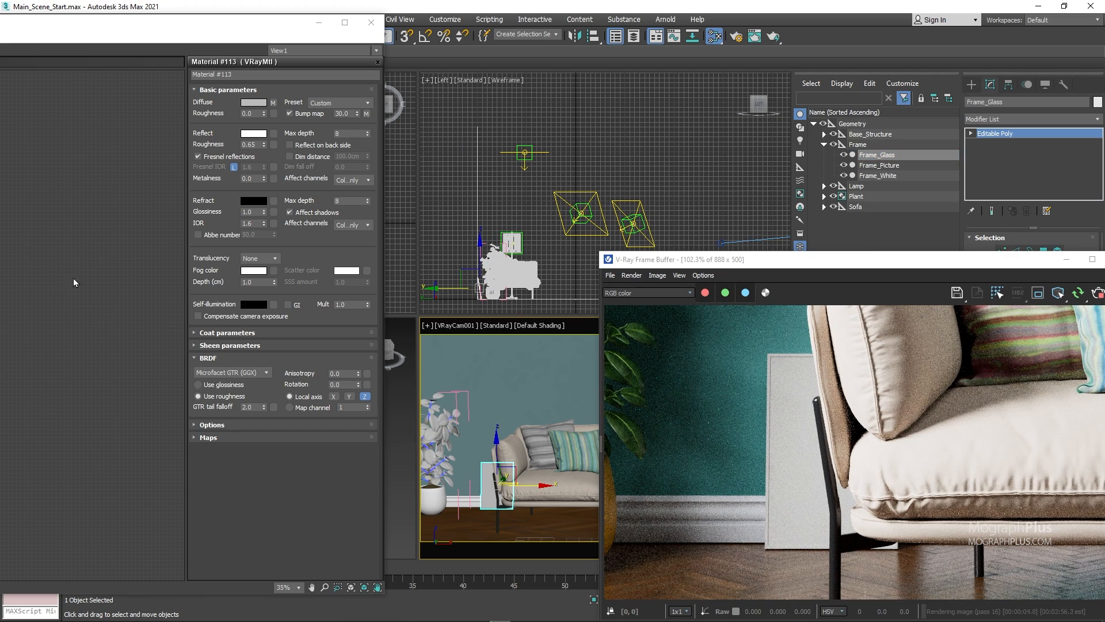
# Bring the material graph back into view and create a new VRayMtl in free space below the bark material
pyautogui.moveTo(268, 28); pyautogui.dragTo(422, 48)
pyautogui.rightClick(248, 262)
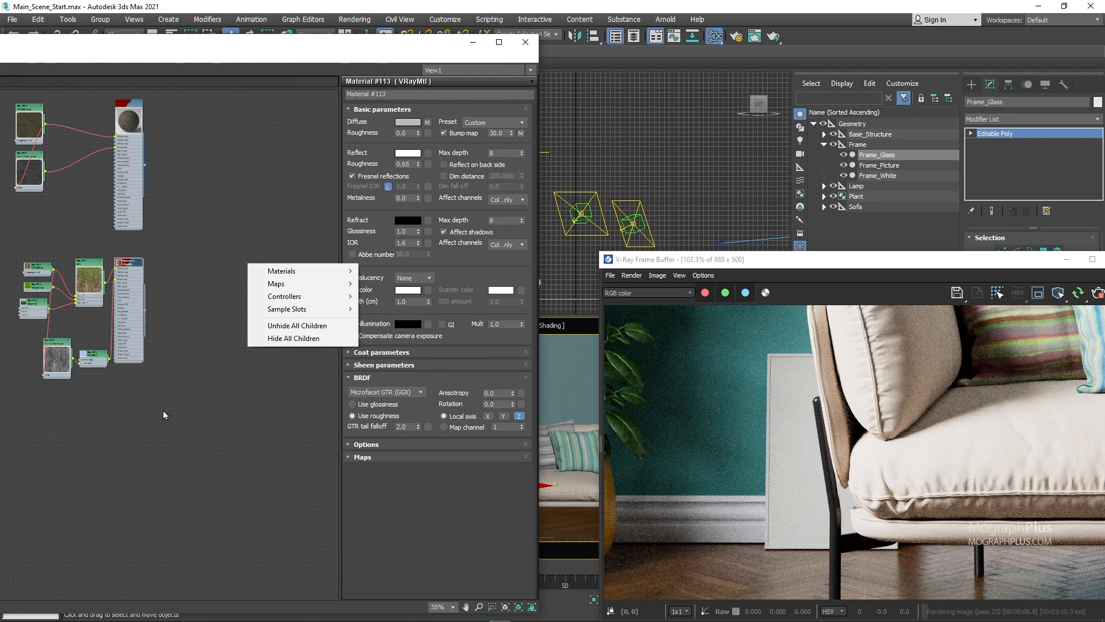
pyautogui.click(162, 412)
pyautogui.moveTo(160, 451); pyautogui.dragTo(189, 297, button='middle')
pyautogui.rightClick(159, 346)
pyautogui.moveTo(196, 353)
pyautogui.moveTo(299, 390)
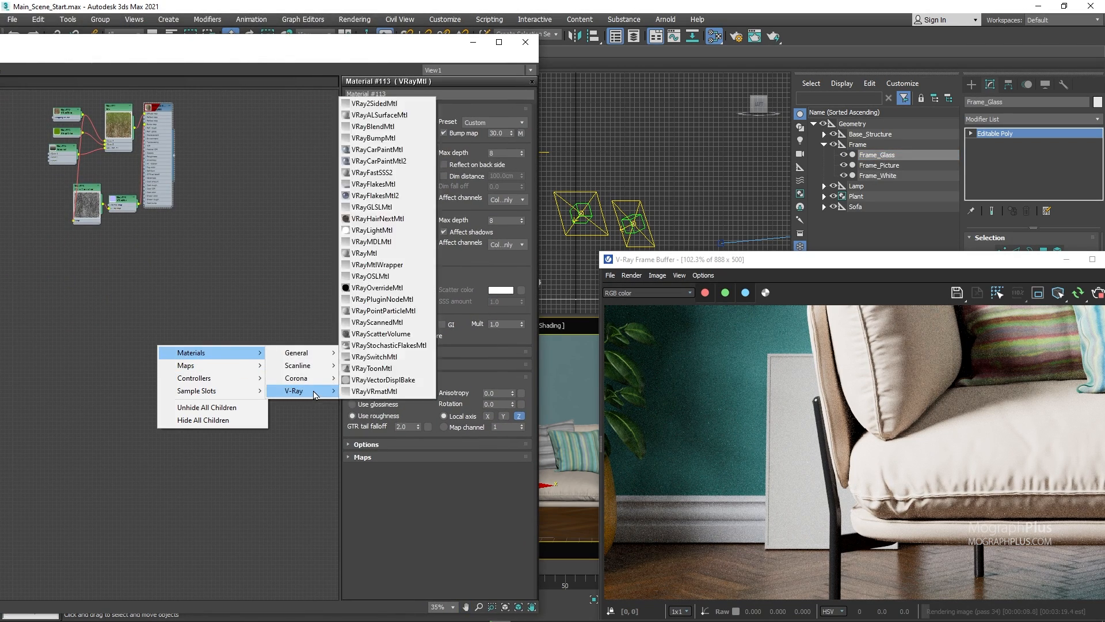
pyautogui.click(394, 252)
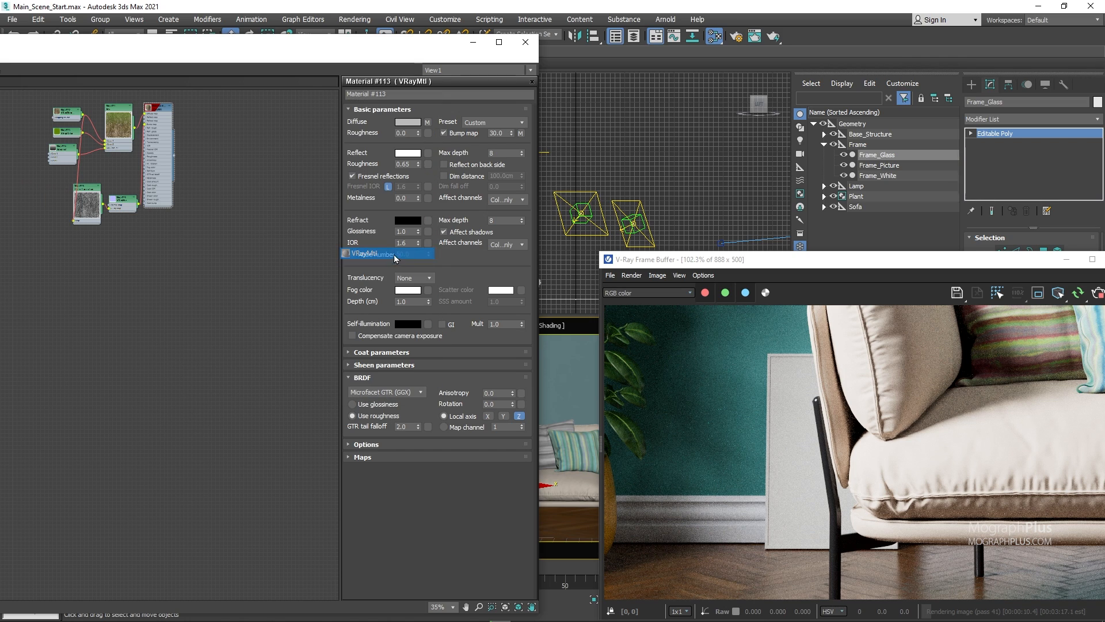
# Apply the Glass preset to the new VRayMtl and assign the material to the selected Frame_Glass object
pyautogui.click(500, 123)
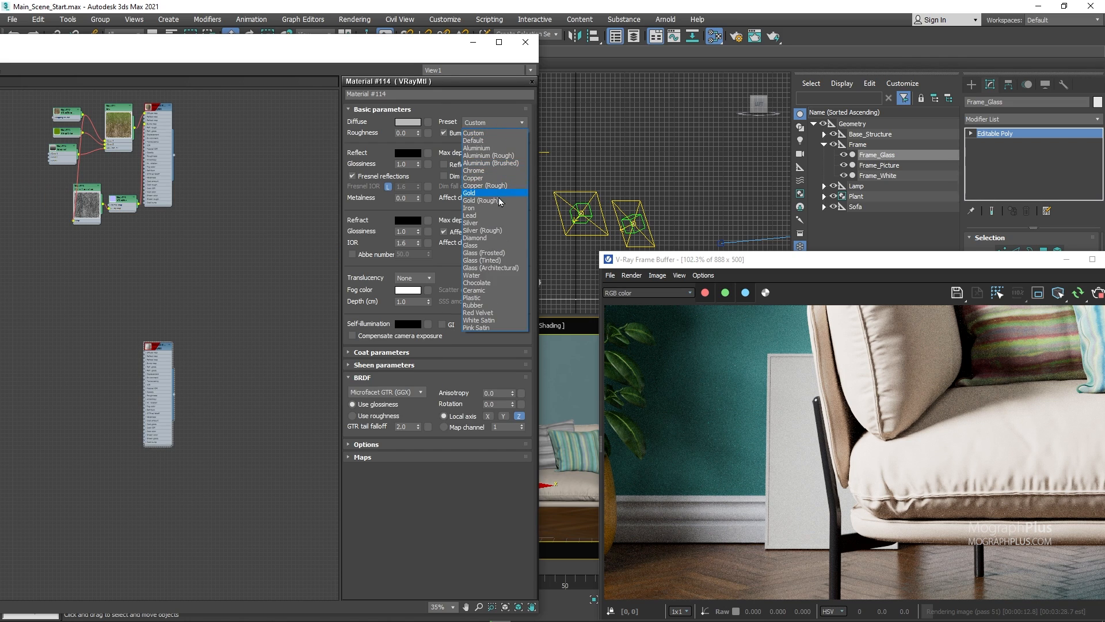
pyautogui.click(496, 246)
pyautogui.scroll(5, 122, 383)
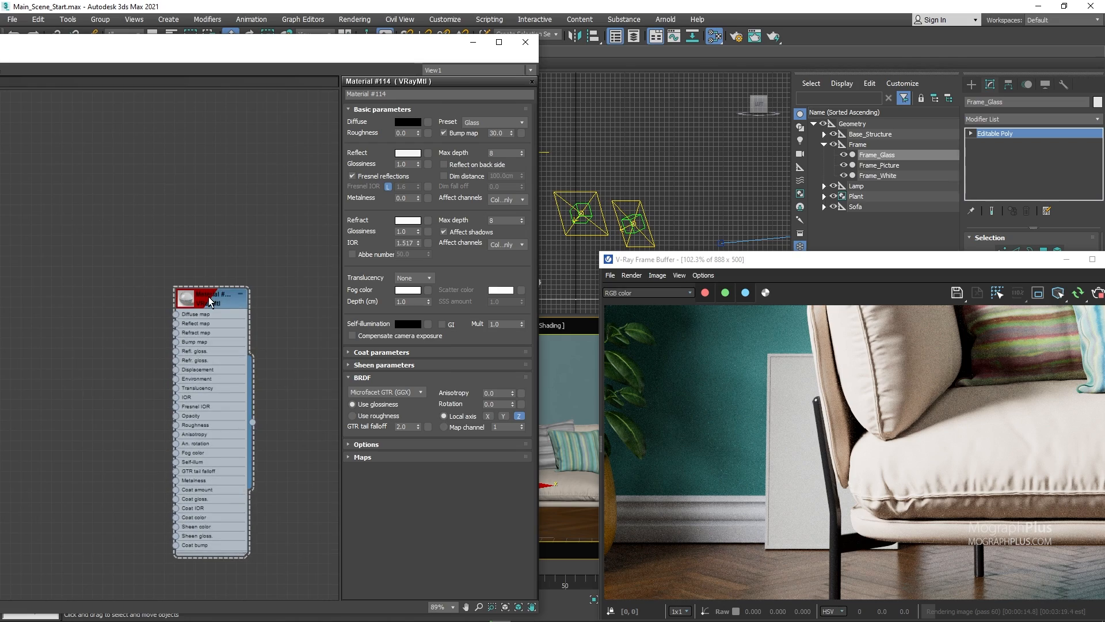
pyautogui.rightClick(209, 297)
pyautogui.click(236, 315)
# Create another VRayMtl below the glass material and assign it to the Frame_White object
pyautogui.moveTo(90, 380); pyautogui.dragTo(65, 55, button='middle')
pyautogui.rightClick(178, 302)
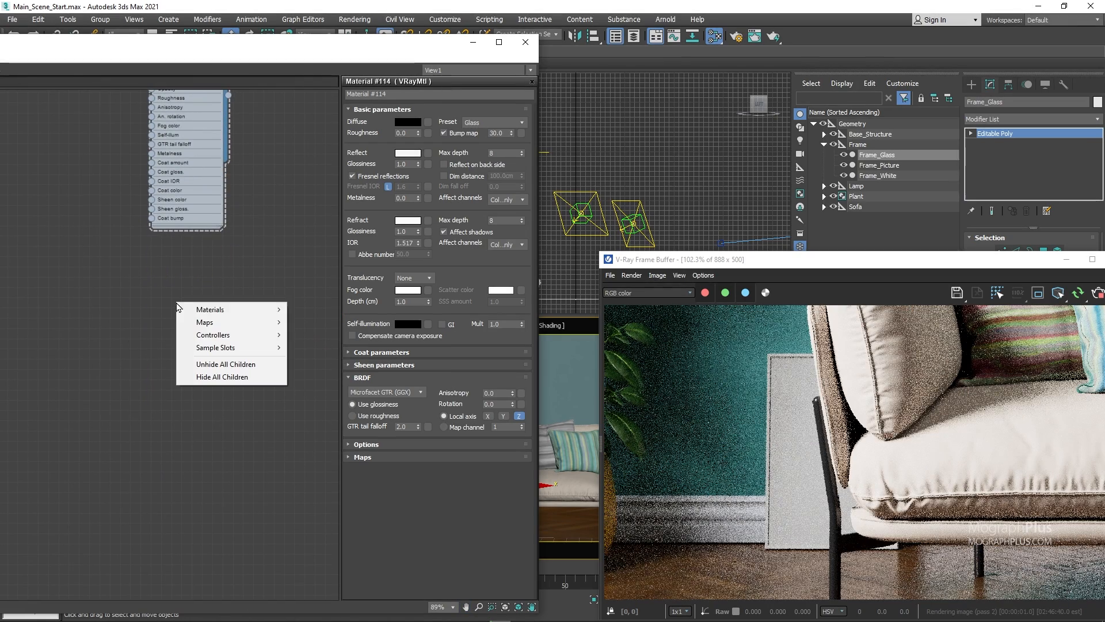
pyautogui.moveTo(230, 310)
pyautogui.moveTo(315, 348)
pyautogui.click(407, 212)
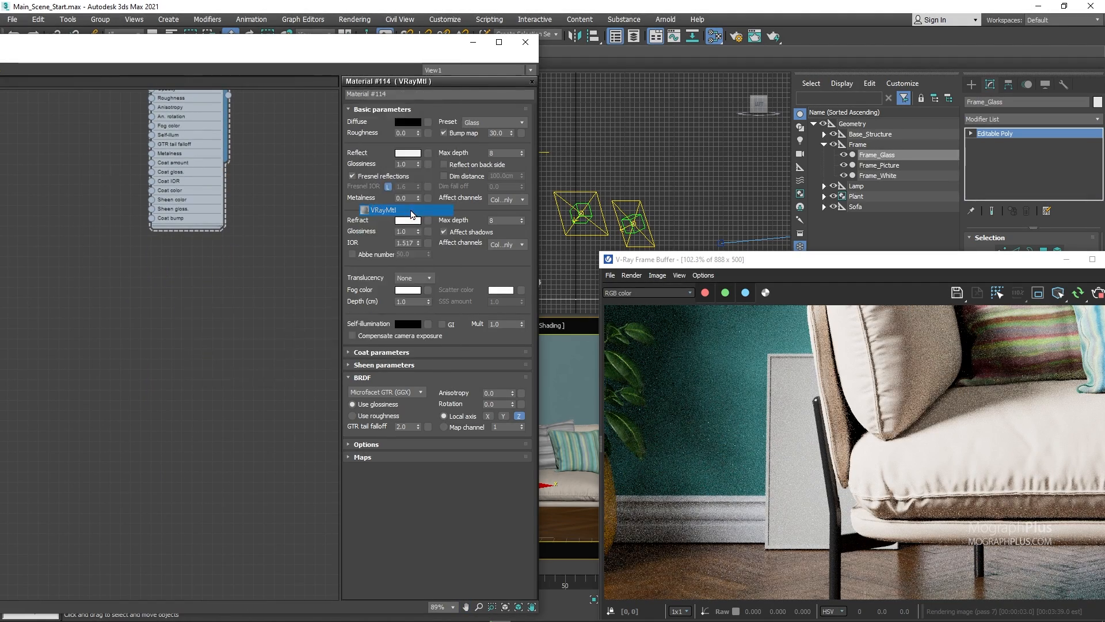
pyautogui.click(881, 176)
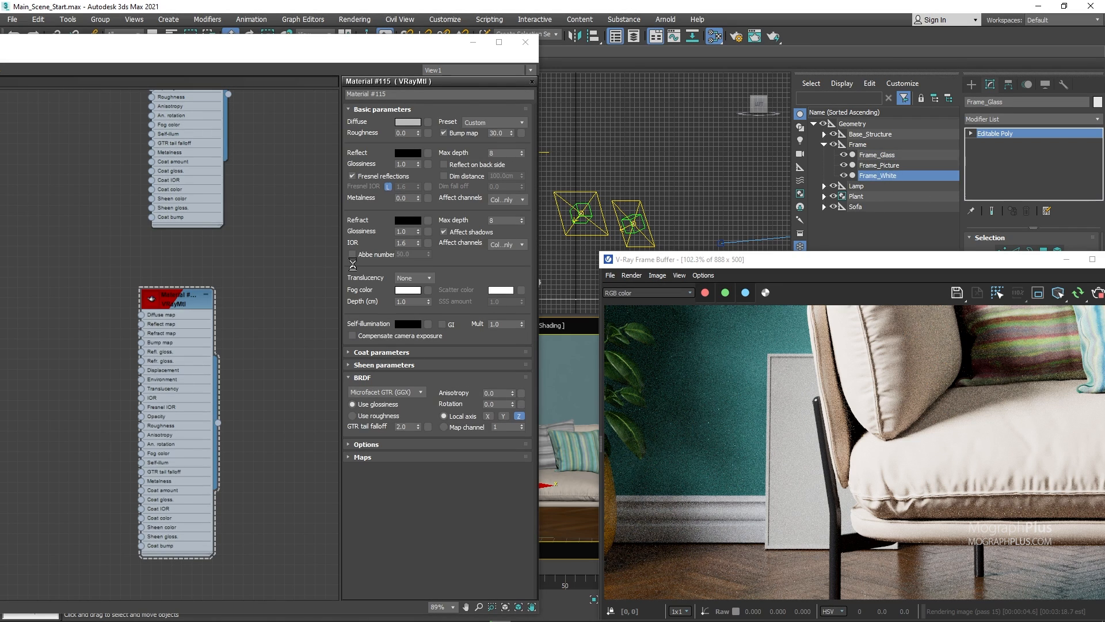
pyautogui.rightClick(201, 297)
pyautogui.click(218, 323)
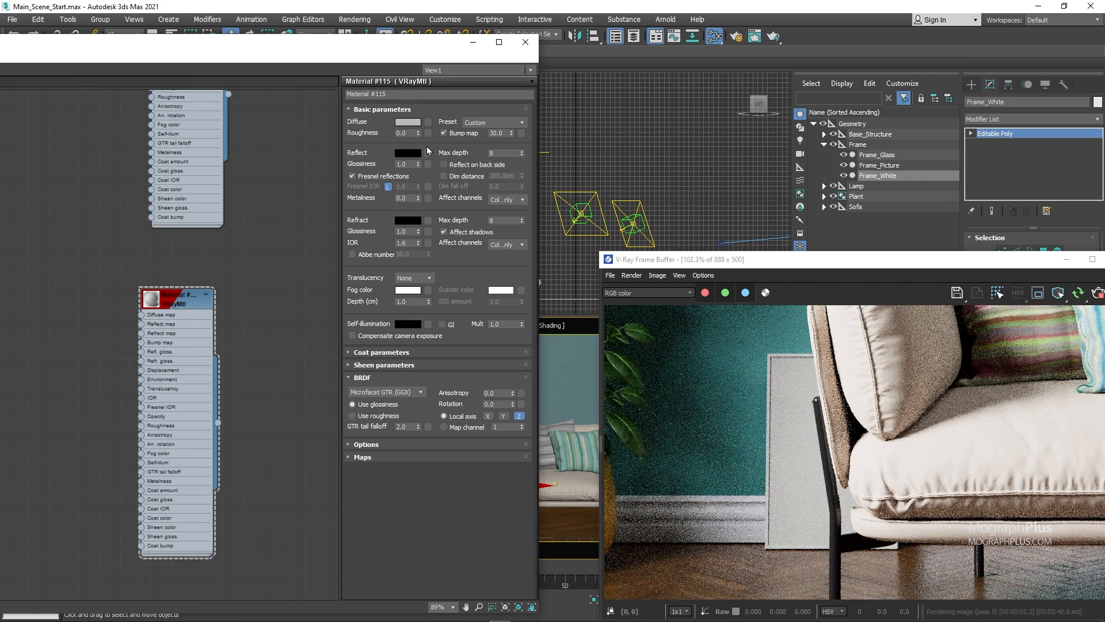
# Set the white frame material's diffuse color to a light gray with a value of 210
pyautogui.click(409, 122)
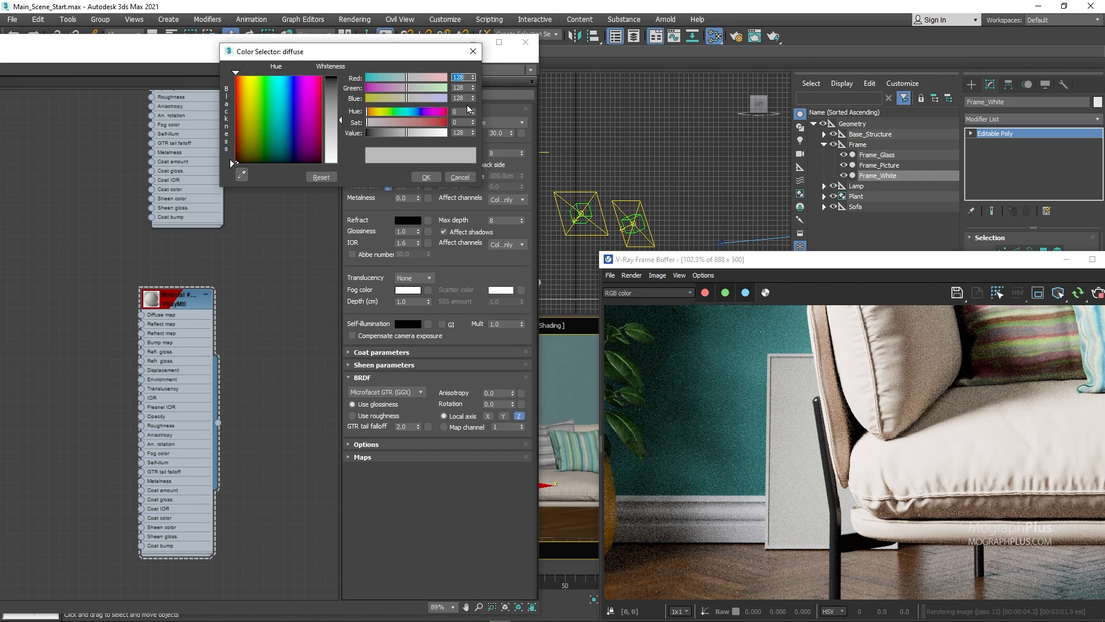
pyautogui.click(462, 133)
pyautogui.write('210')
pyautogui.press('Return')
pyautogui.click(427, 176)
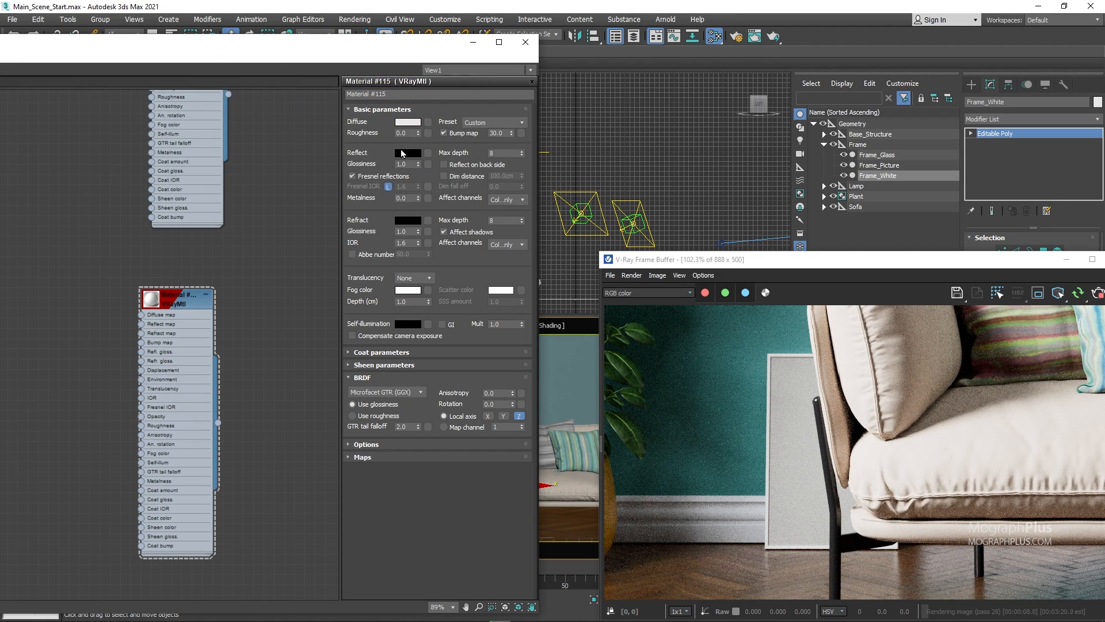
# Set the white frame material's reflection color to white and its reflection glossiness to 0.9
pyautogui.click(408, 153)
pyautogui.click(443, 133)
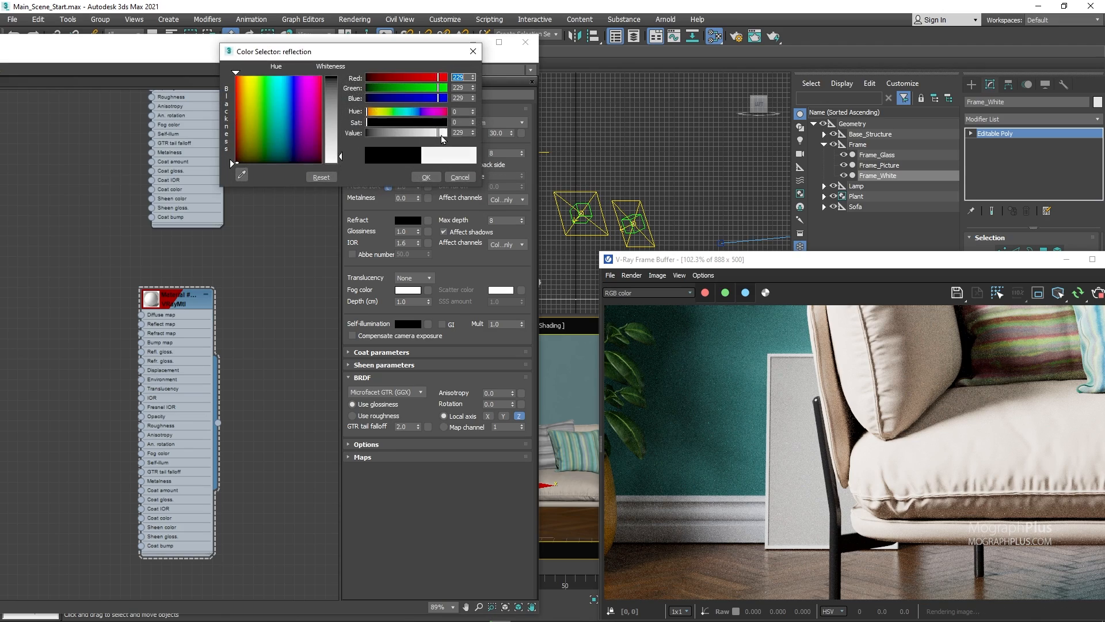
pyautogui.click(426, 177)
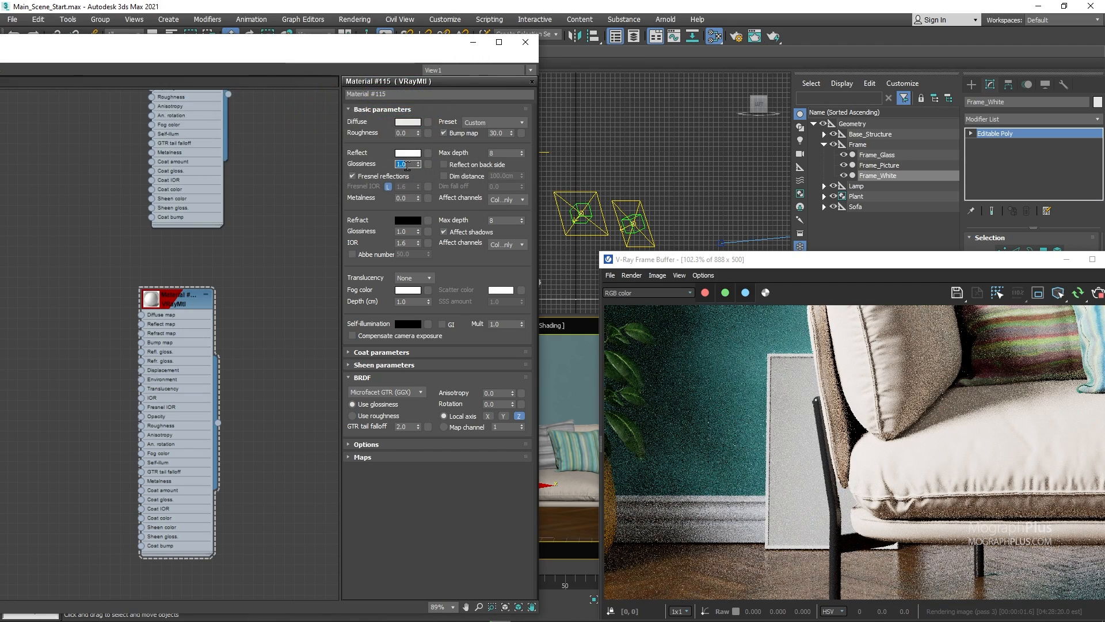
pyautogui.click(407, 165)
pyautogui.write('.9')
pyautogui.press('Return')
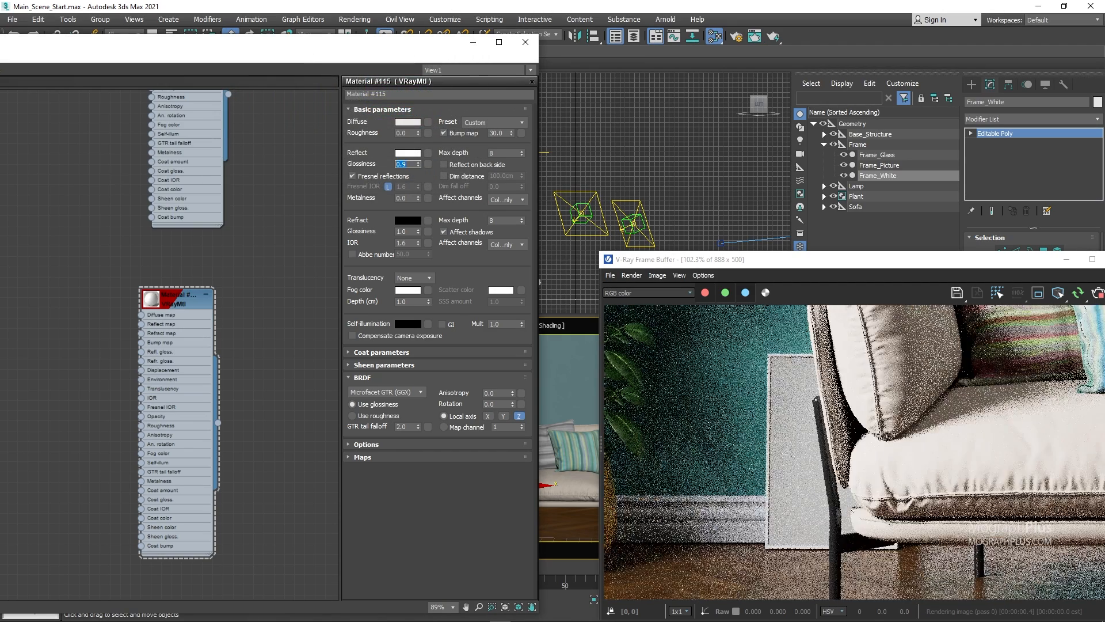
# Create a third VRayMtl below the white frame material and assign it to the Frame_Picture object
pyautogui.click(874, 166)
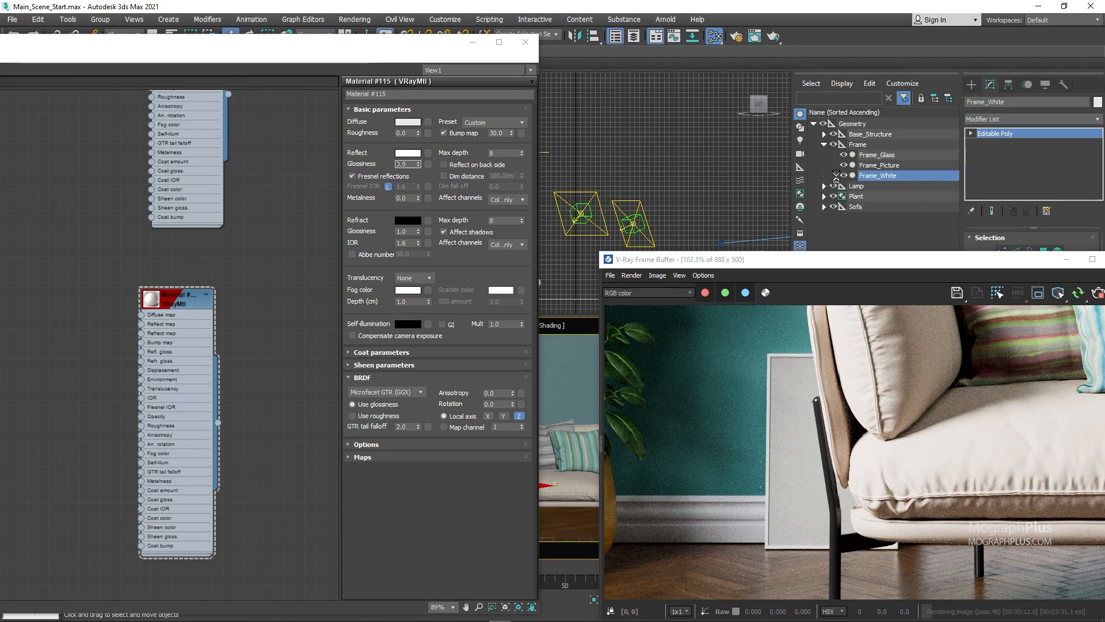
pyautogui.scroll(-3, 224, 358)
pyautogui.rightClick(227, 292)
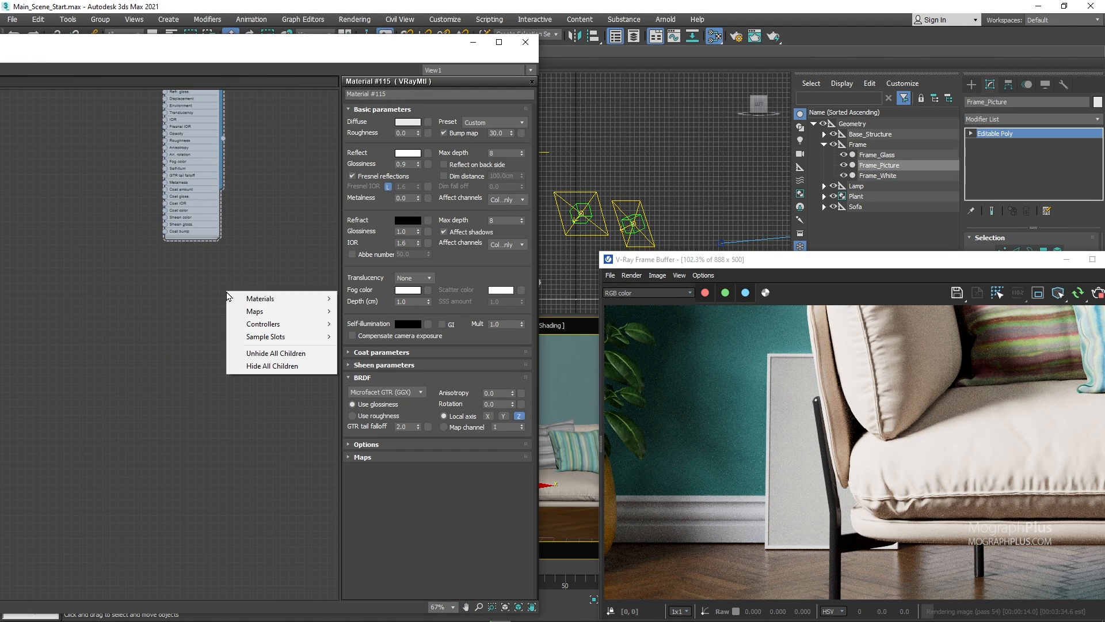
pyautogui.moveTo(271, 298)
pyautogui.moveTo(401, 344)
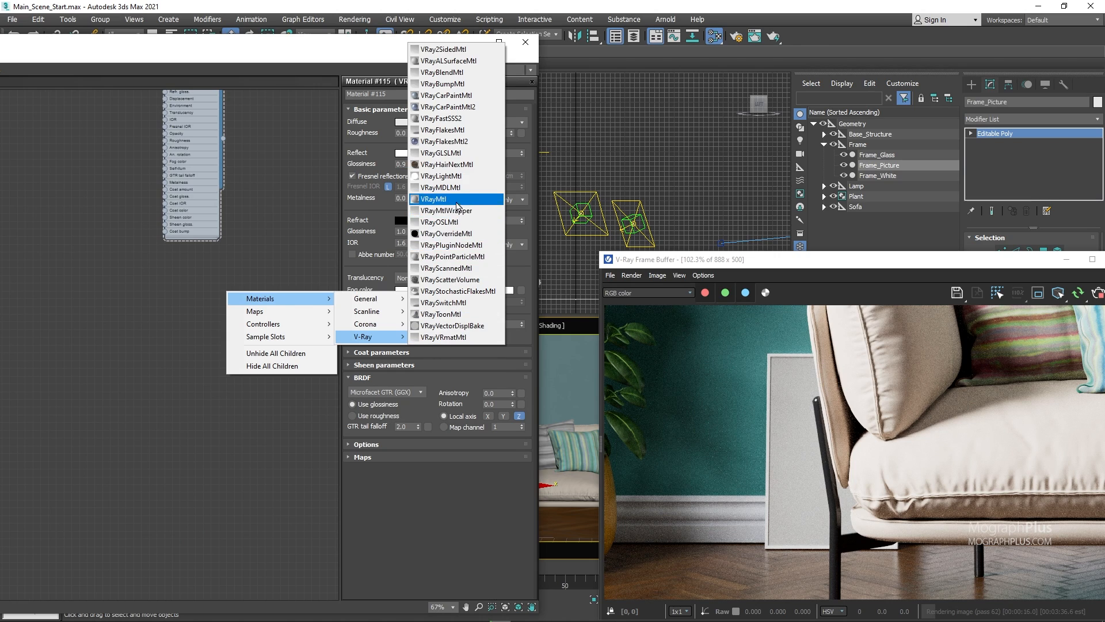
pyautogui.click(438, 199)
pyautogui.scroll(6, 167, 311)
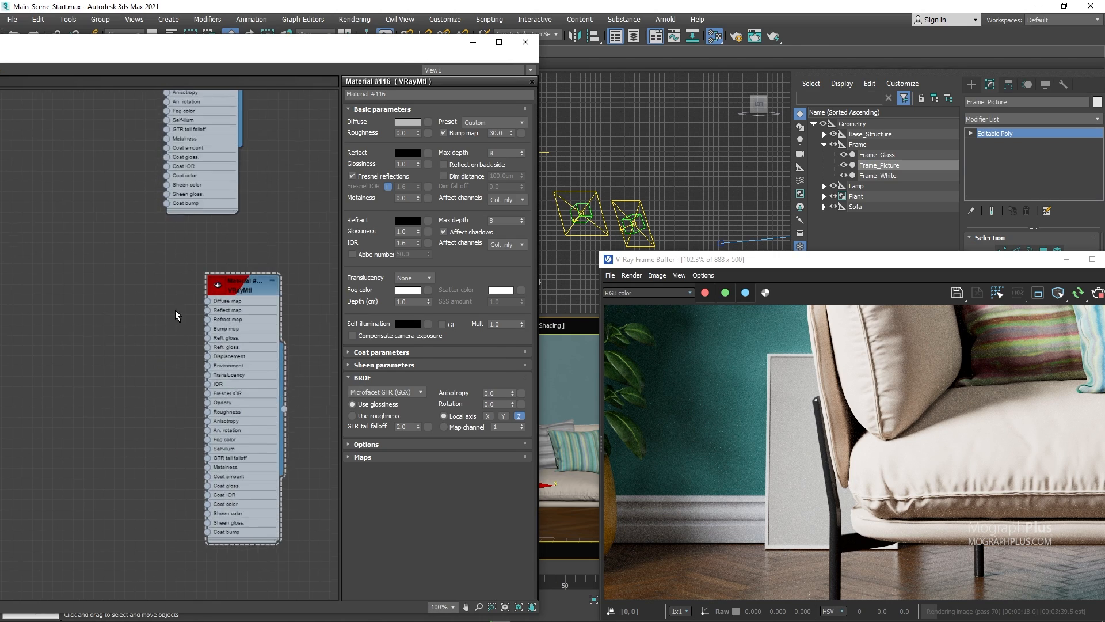
pyautogui.rightClick(287, 282)
pyautogui.click(314, 299)
# Add a VRayBitmap map beside the picture material and load the Helvetica poster image from the images folder
pyautogui.moveTo(314, 299); pyautogui.dragTo(306, 173, button='middle')
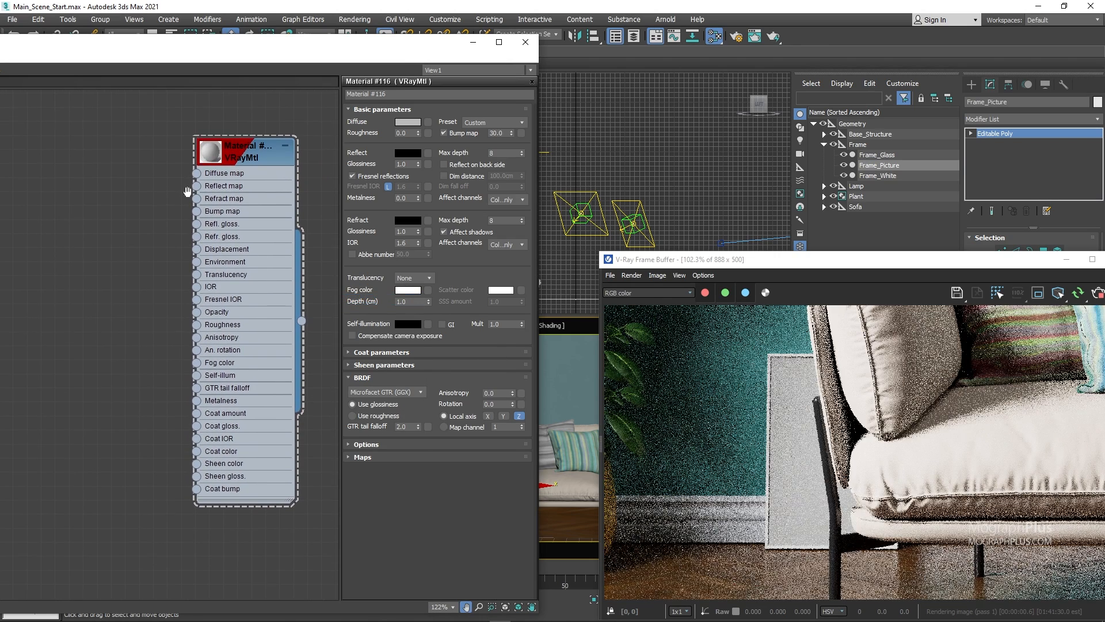
pyautogui.rightClick(92, 248)
pyautogui.moveTo(121, 267)
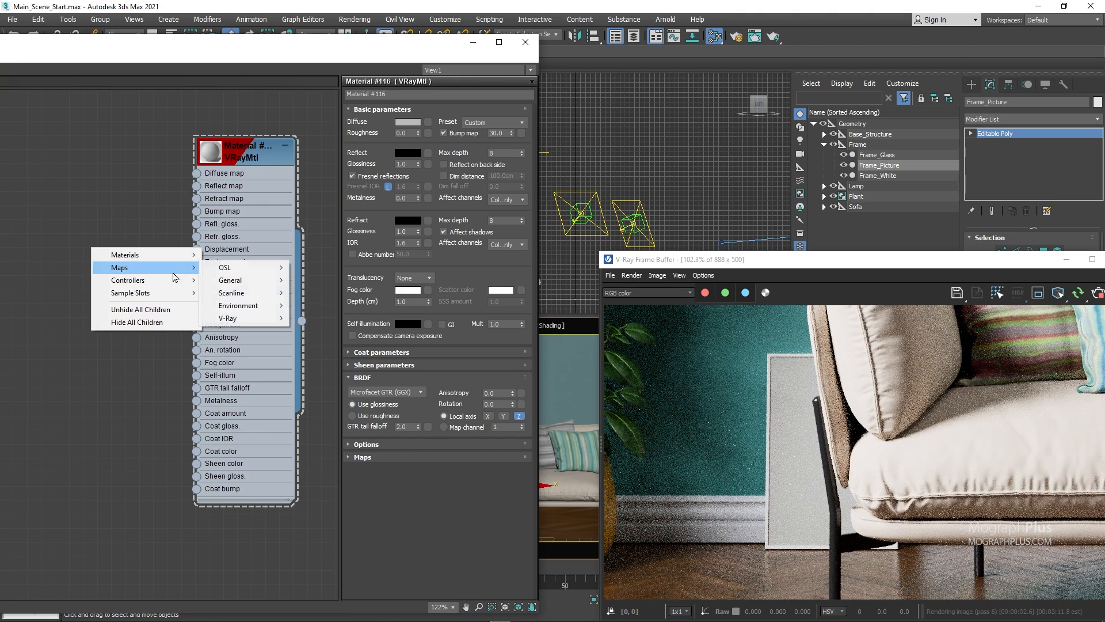
pyautogui.moveTo(229, 318)
pyautogui.click(317, 269)
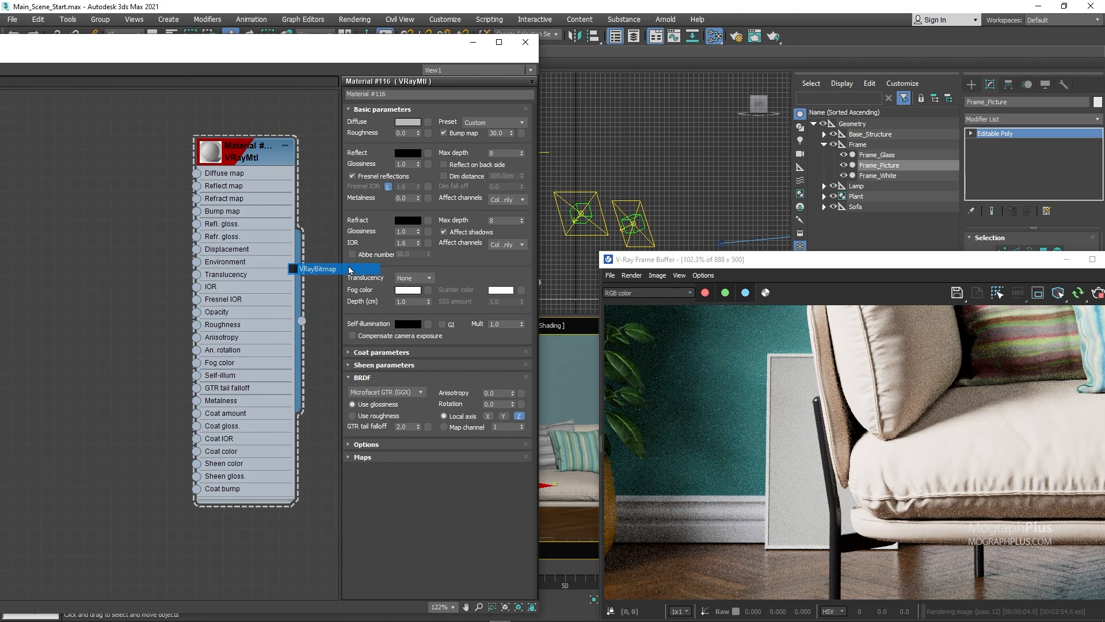
pyautogui.click(521, 124)
pyautogui.scroll(-2, 345, 210)
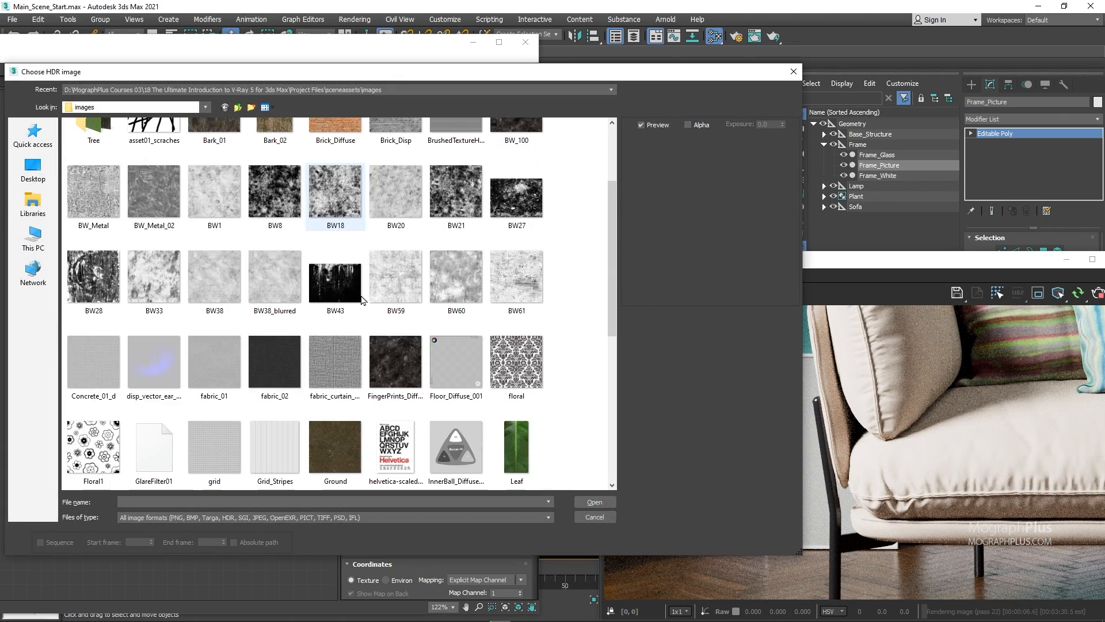
pyautogui.doubleClick(395, 442)
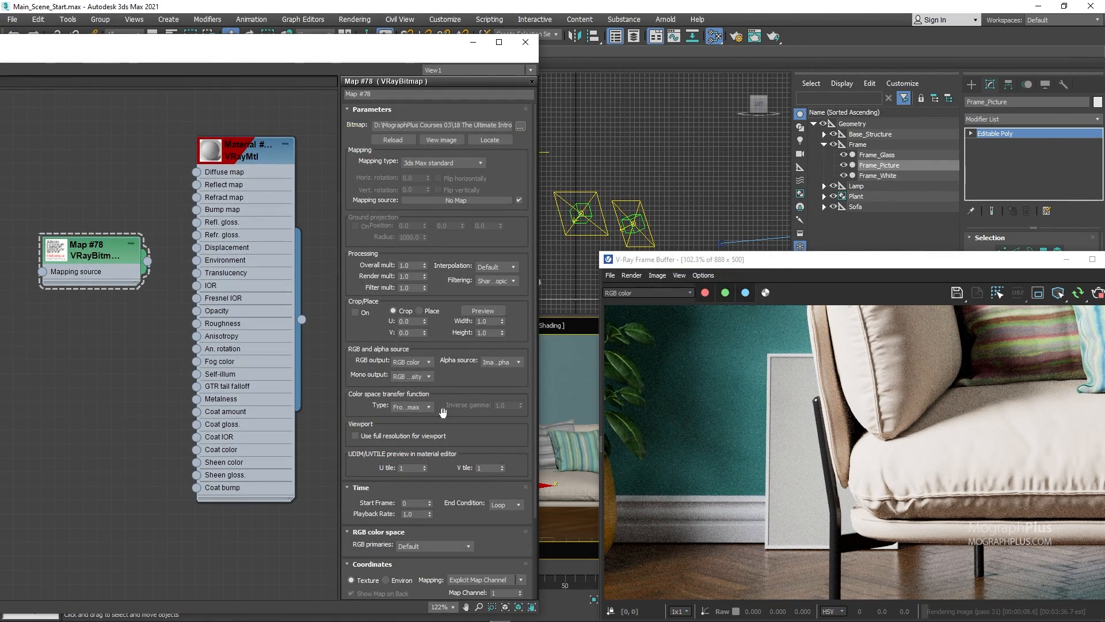
# Set the poster bitmap's RGB primaries to sRGB primaries and connect it to the picture material's Diffuse map
pyautogui.scroll(-2, 440, 409)
pyautogui.click(427, 449)
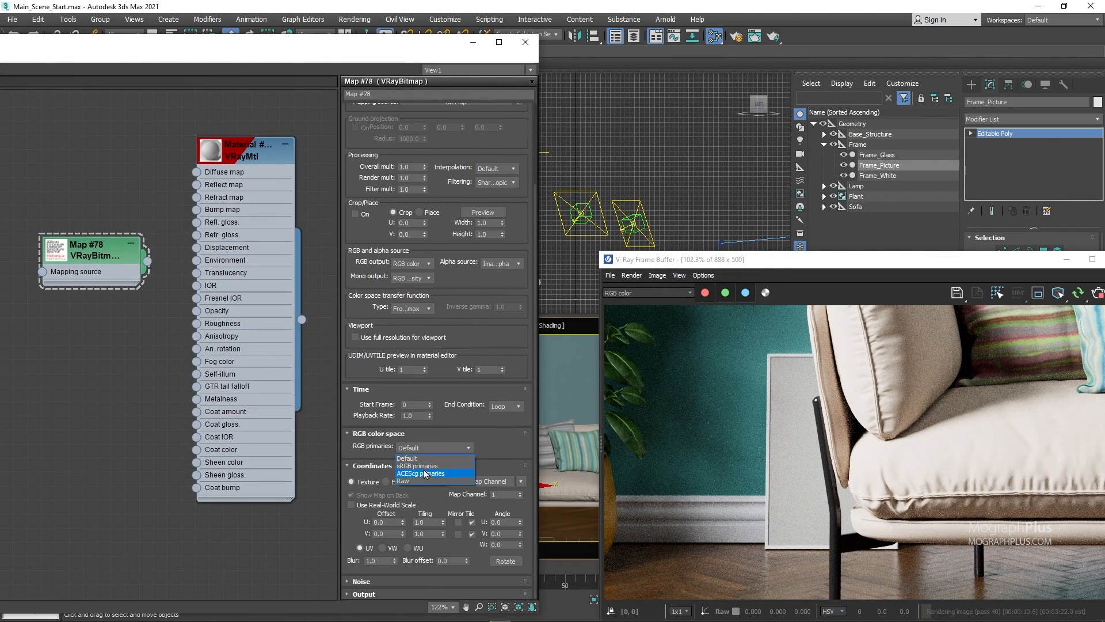
pyautogui.click(419, 466)
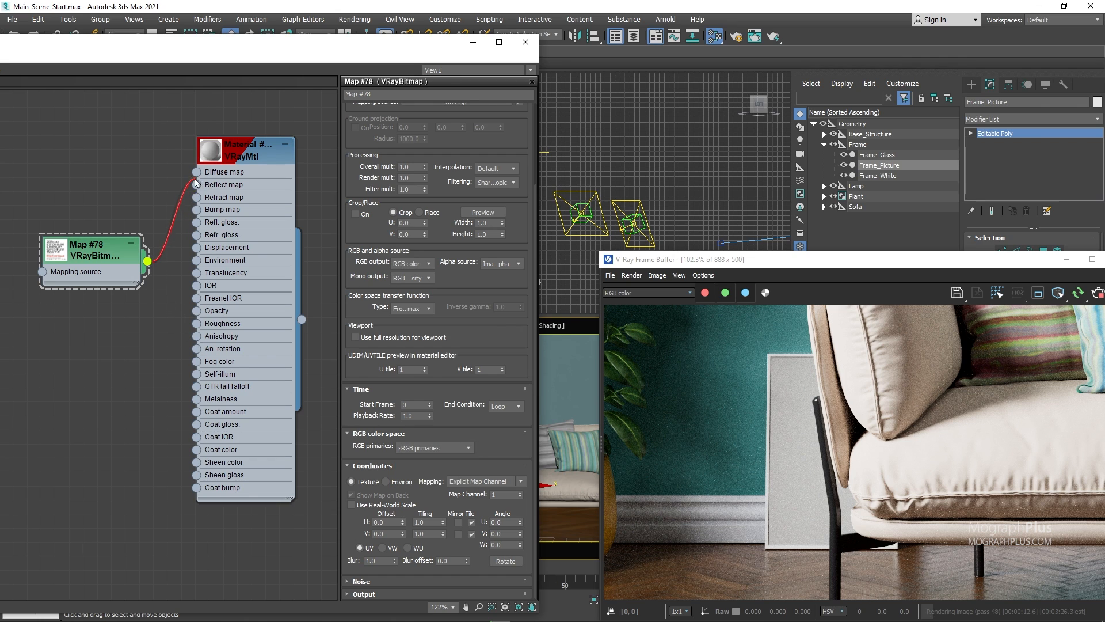
pyautogui.moveTo(196, 183); pyautogui.dragTo(196, 171)
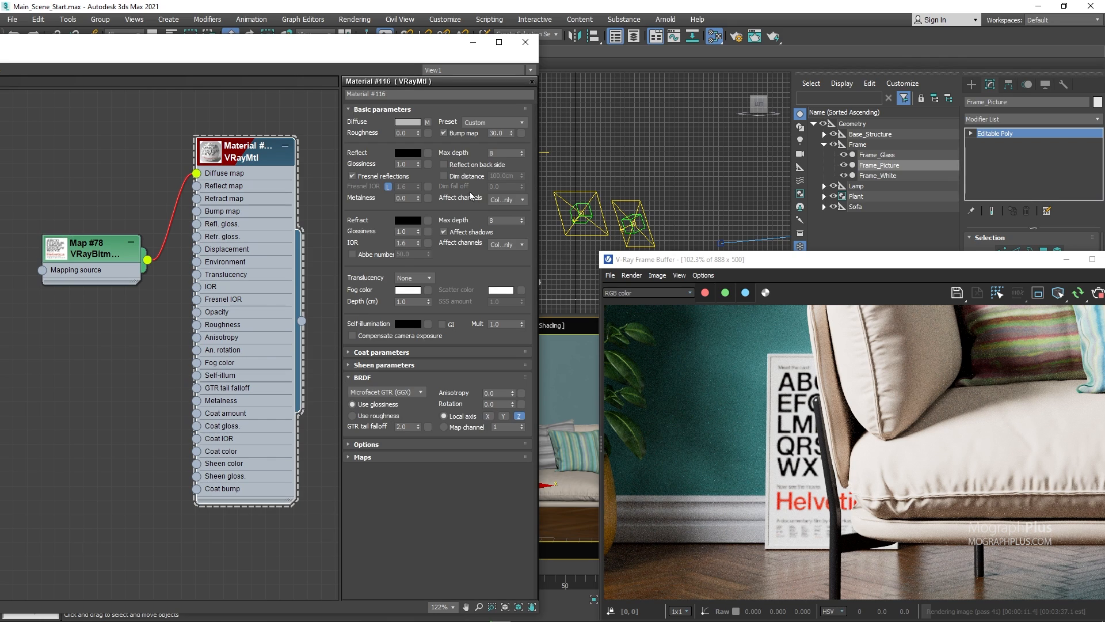
# Set the picture material's reflection color to white and its reflection glossiness to 0.7
pyautogui.click(407, 154)
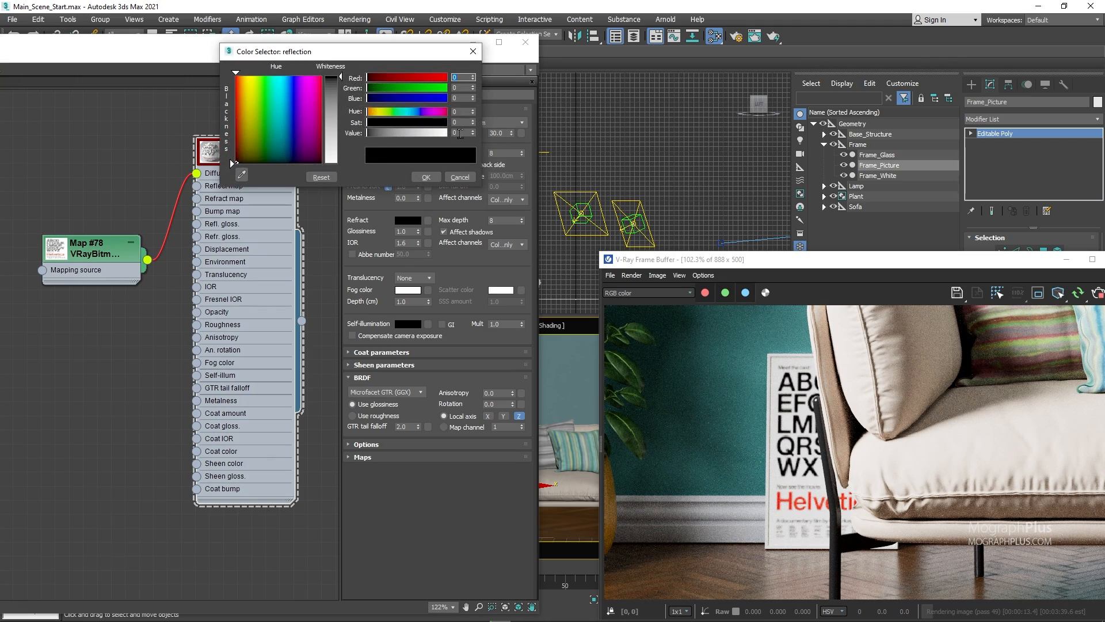
pyautogui.moveTo(437, 133); pyautogui.dragTo(459, 138)
pyautogui.click(425, 176)
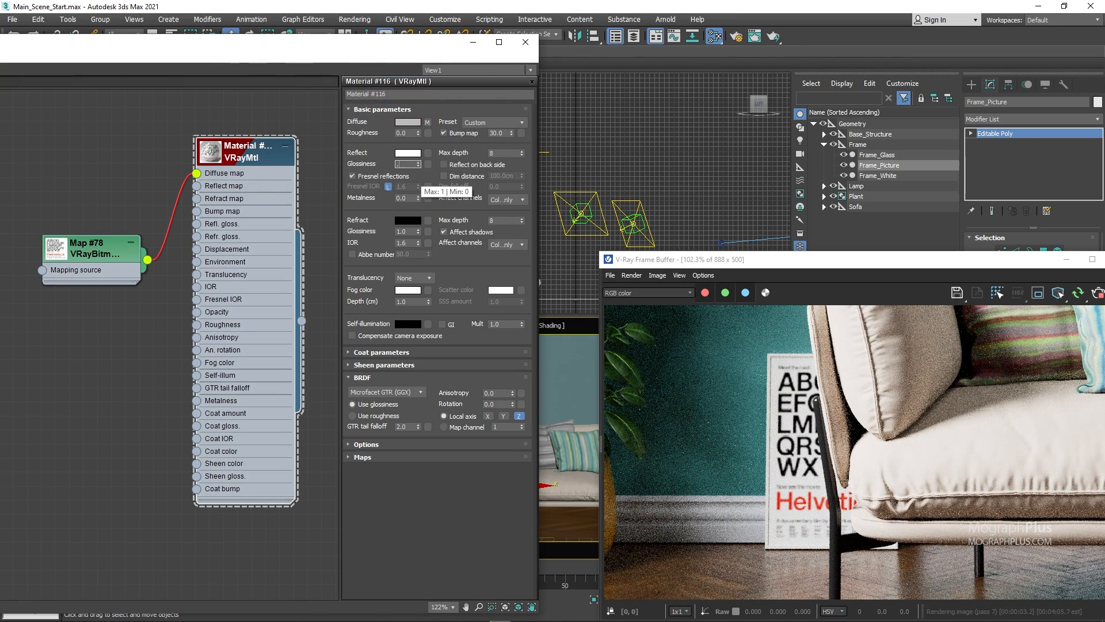
pyautogui.write('0.7')
pyautogui.press('Return')
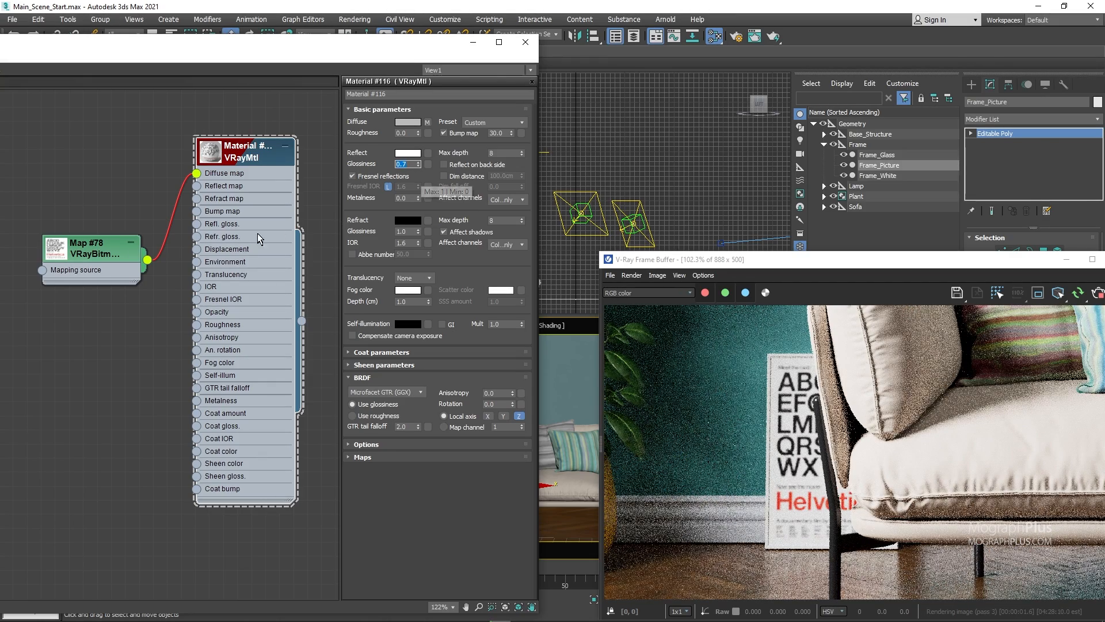
# Return to the frame's glass material in the graph and display its parameters
pyautogui.moveTo(115, 187); pyautogui.dragTo(116, 351, button='middle')
pyautogui.moveTo(131, 242); pyautogui.dragTo(134, 400, button='middle')
pyautogui.moveTo(104, 231); pyautogui.dragTo(124, 441, button='middle')
pyautogui.scroll(-3, 164, 328)
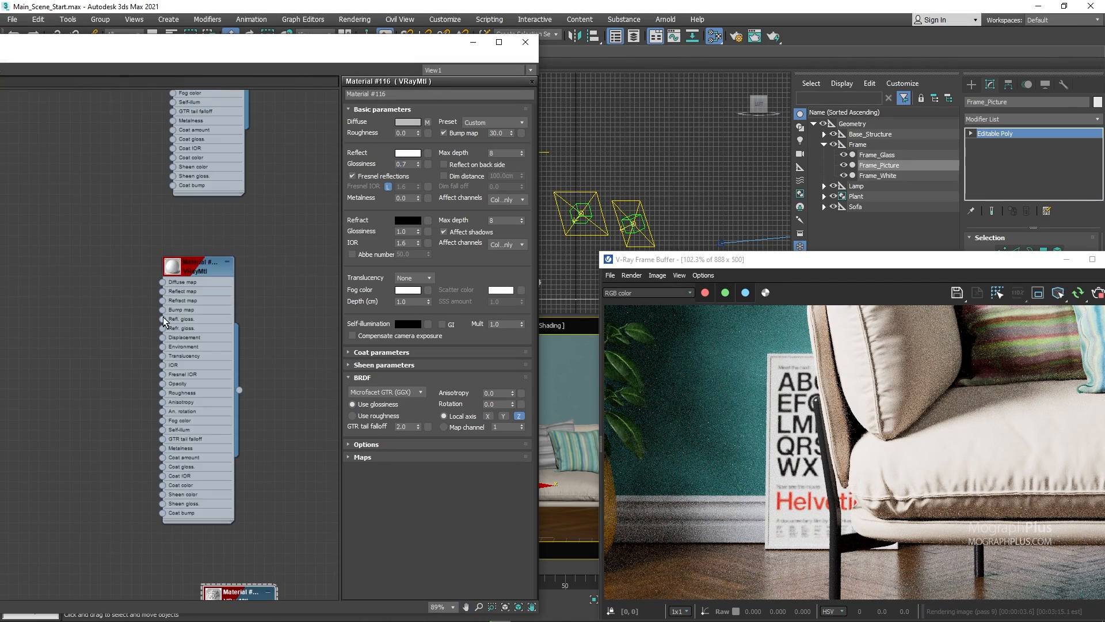
pyautogui.moveTo(164, 321); pyautogui.dragTo(203, 491, button='middle')
pyautogui.click(263, 133)
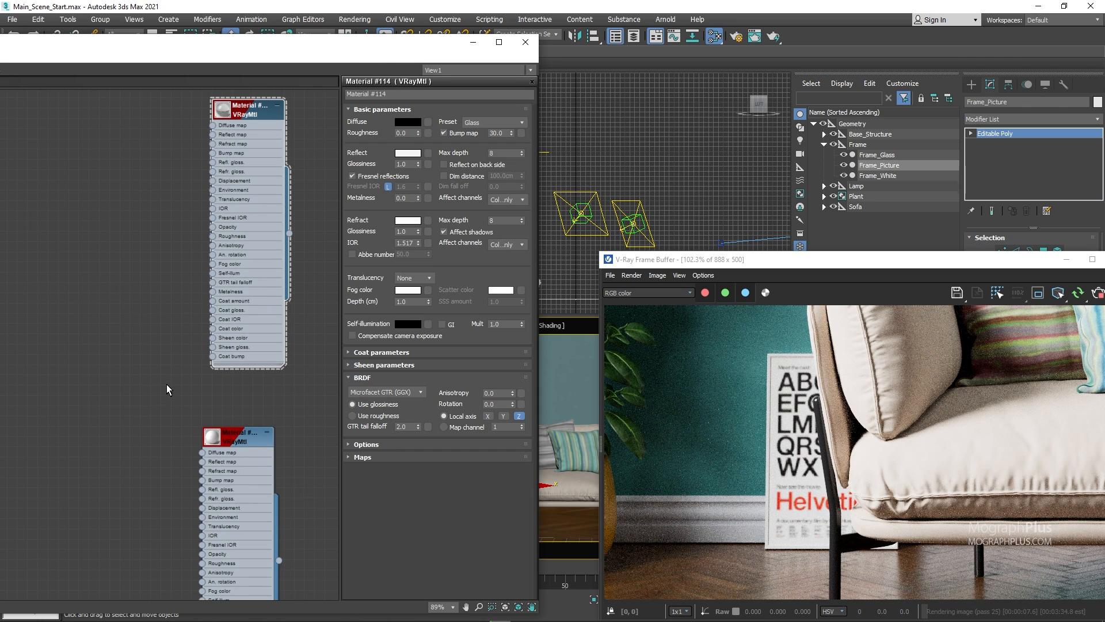
# Reset the interactive render's zoom and pan to show the full sofa view again
pyautogui.moveTo(175, 452); pyautogui.dragTo(165, 185, button='middle')
pyautogui.rightClick(776, 351)
pyautogui.click(805, 393)
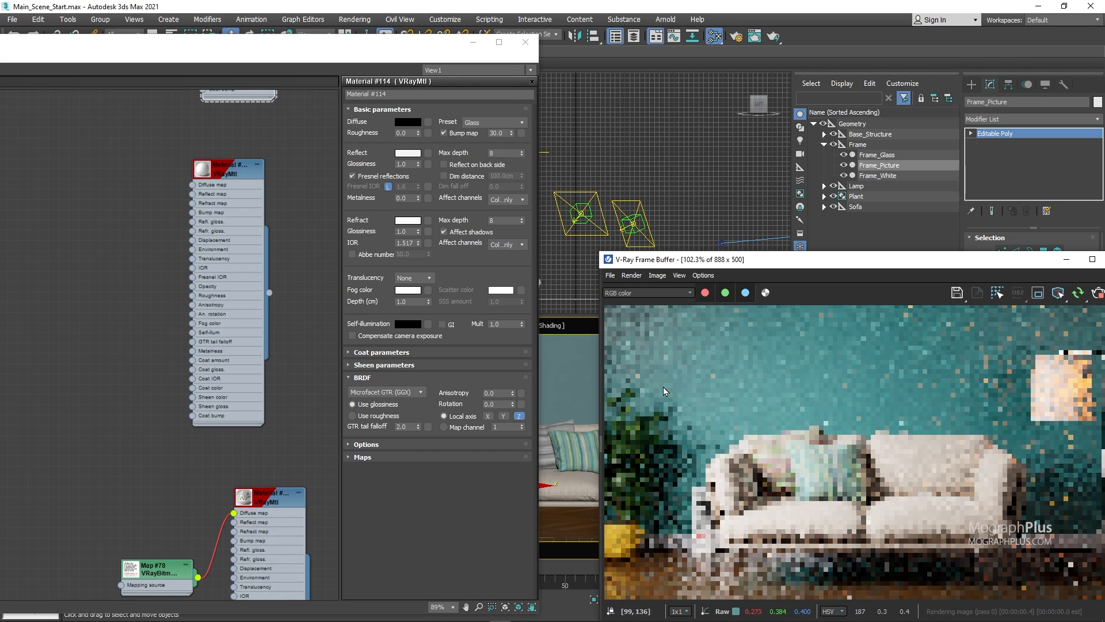
# Set the filter multiplier of the poster's VRayBitmap to 0.01 to sharpen the picture
pyautogui.scroll(-2, 217, 428)
pyautogui.moveTo(196, 461); pyautogui.dragTo(188, 262, button='middle')
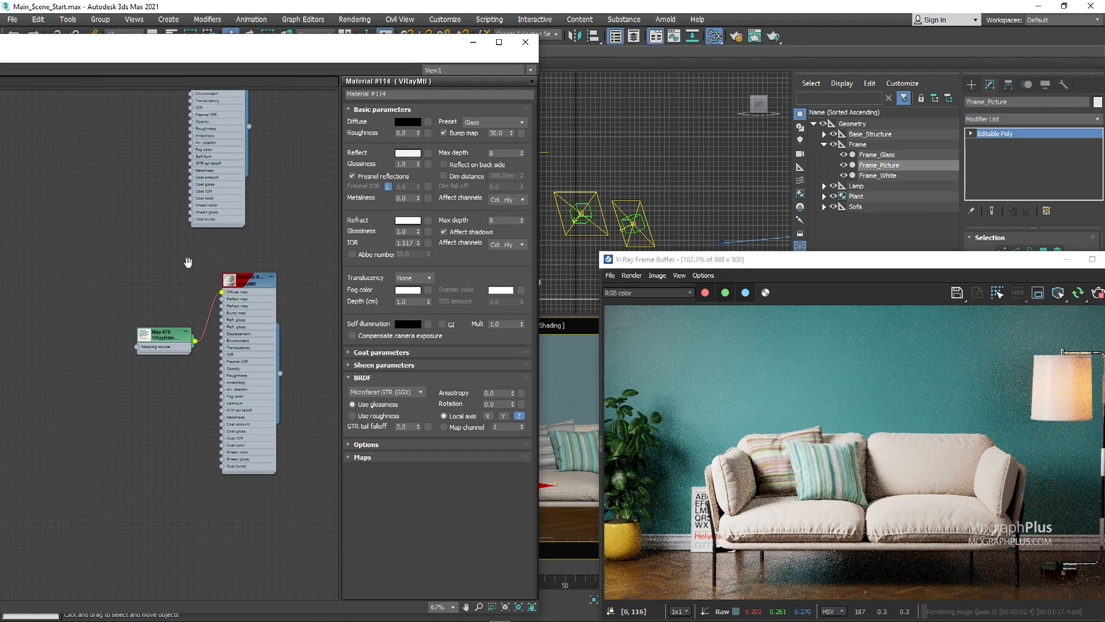
pyautogui.scroll(1, 196, 346)
pyautogui.doubleClick(164, 326)
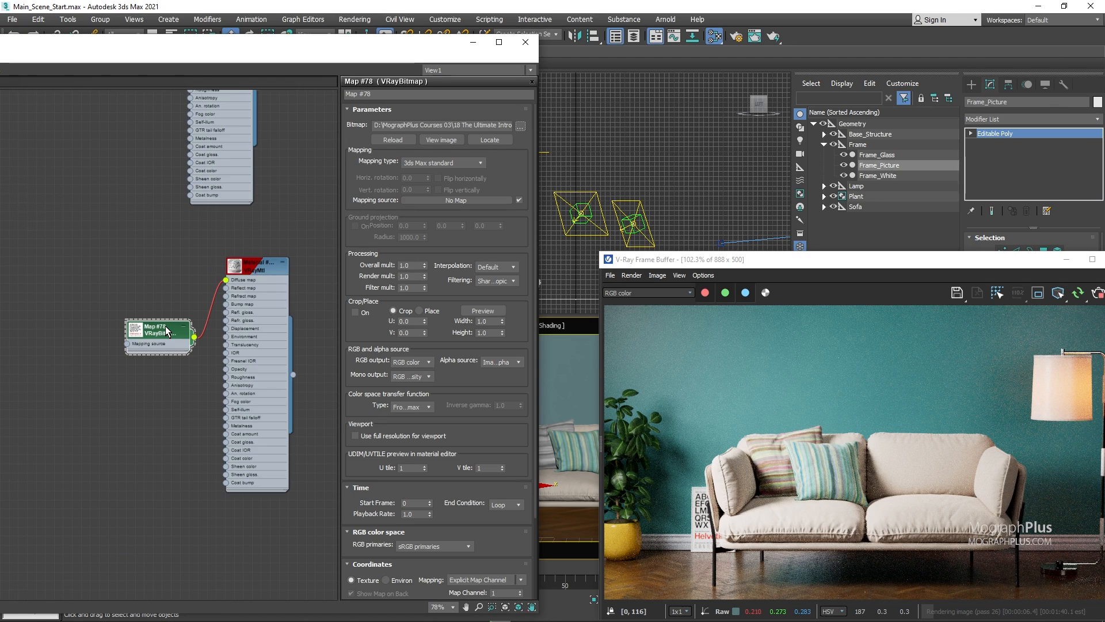
pyautogui.moveTo(220, 287); pyautogui.dragTo(225, 281)
pyautogui.moveTo(424, 288); pyautogui.dragTo(442, 351)
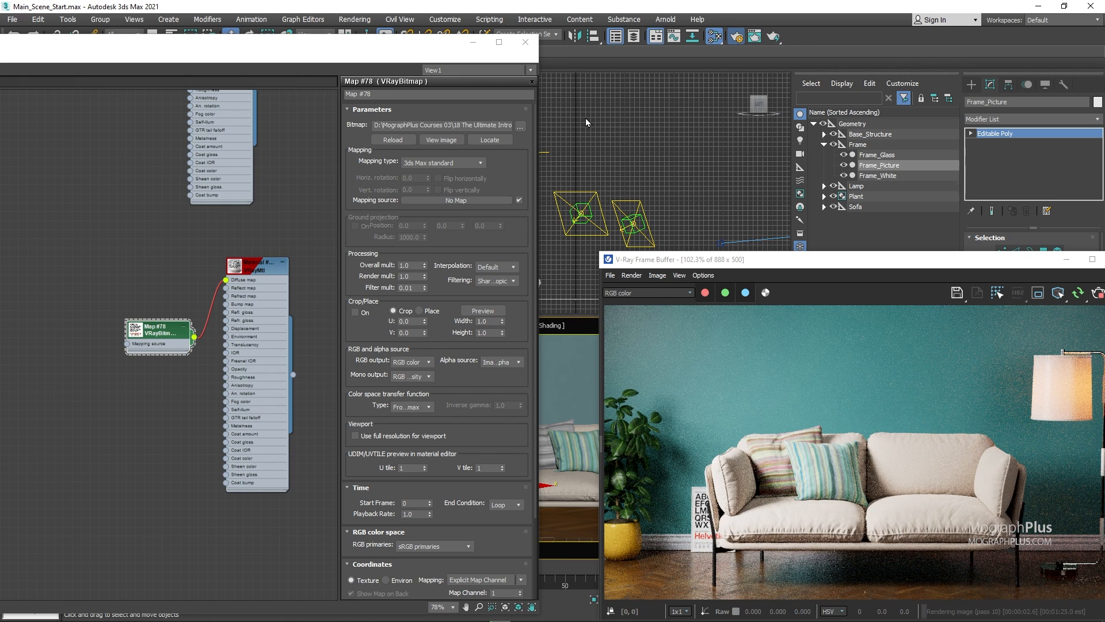
# Open the render settings and set the progressive image sampler's noise threshold to 0.005
pyautogui.press('F10')
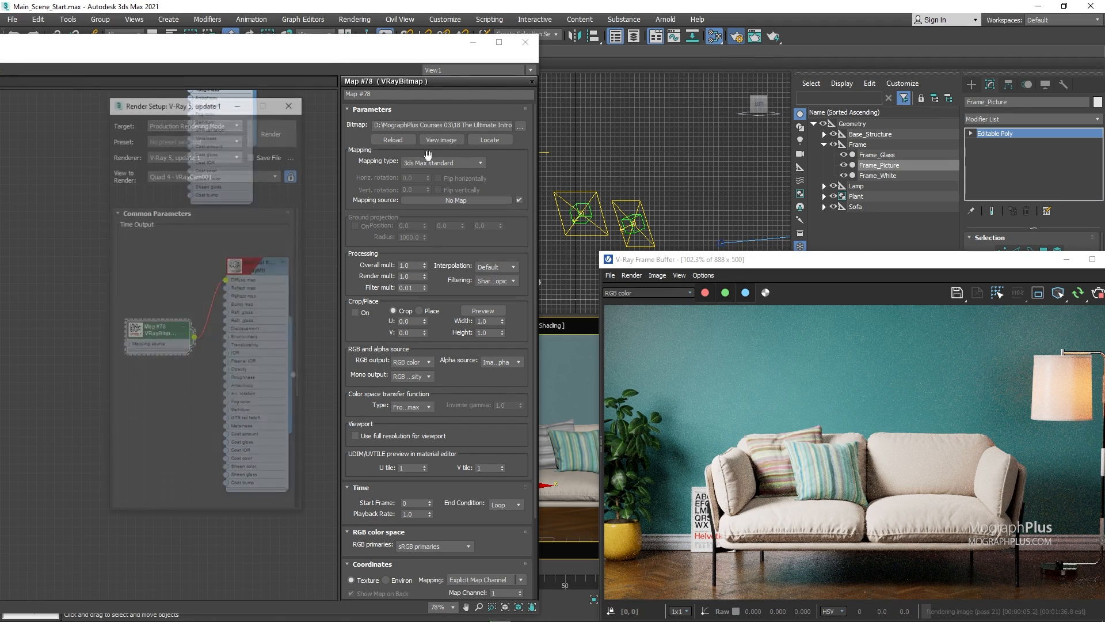
pyautogui.click(154, 197)
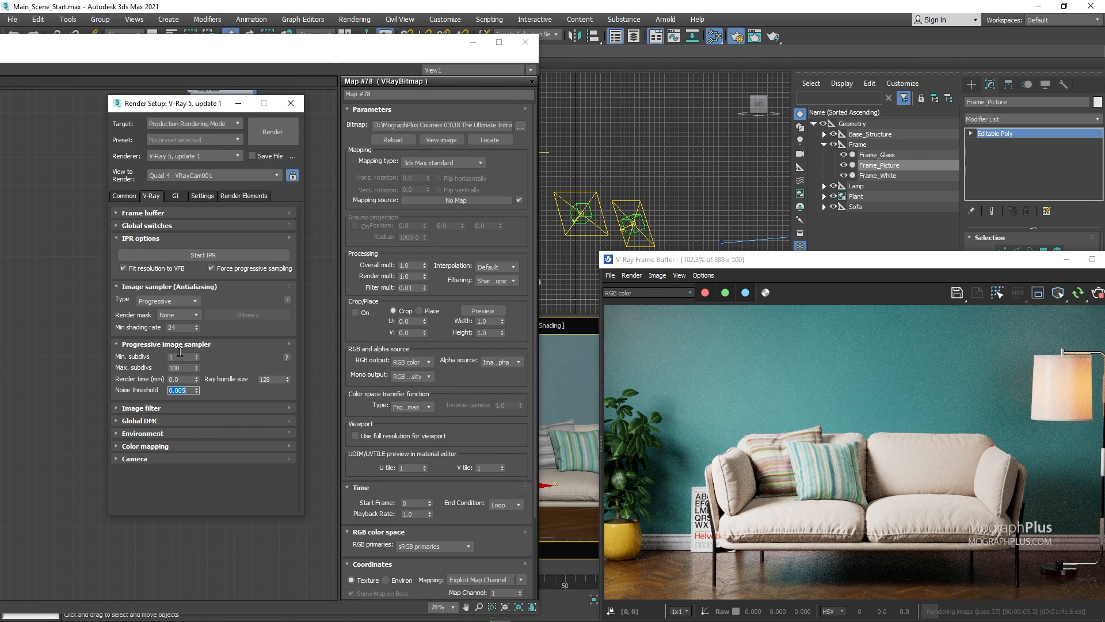
# Try Light cache as the secondary global illumination engine and return it to Brute force
pyautogui.click(176, 196)
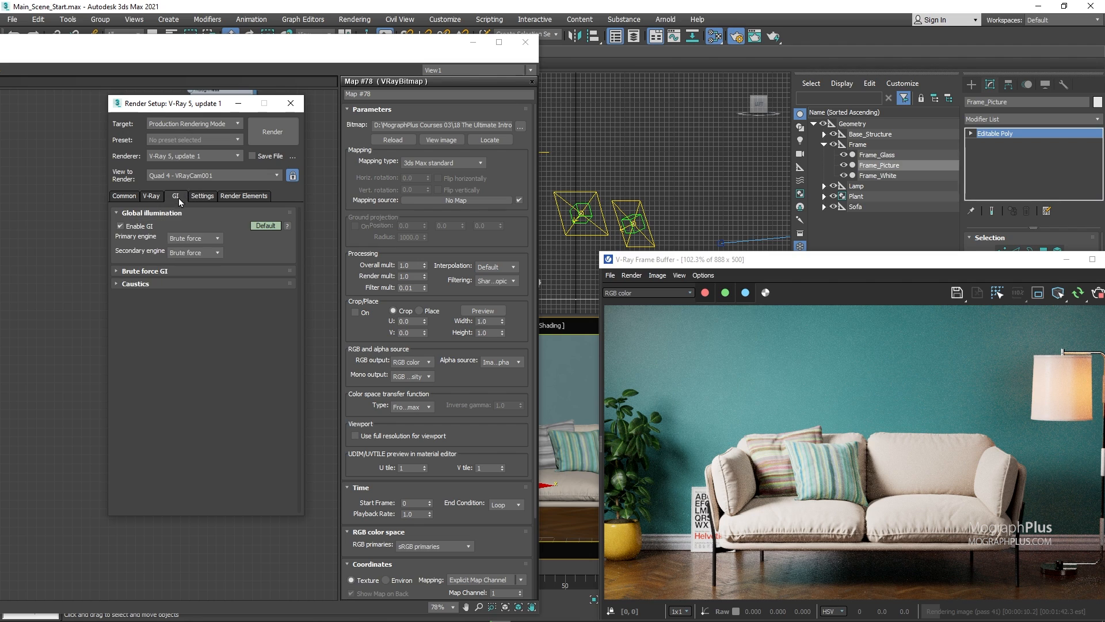
pyautogui.click(194, 256)
pyautogui.click(202, 281)
pyautogui.click(196, 253)
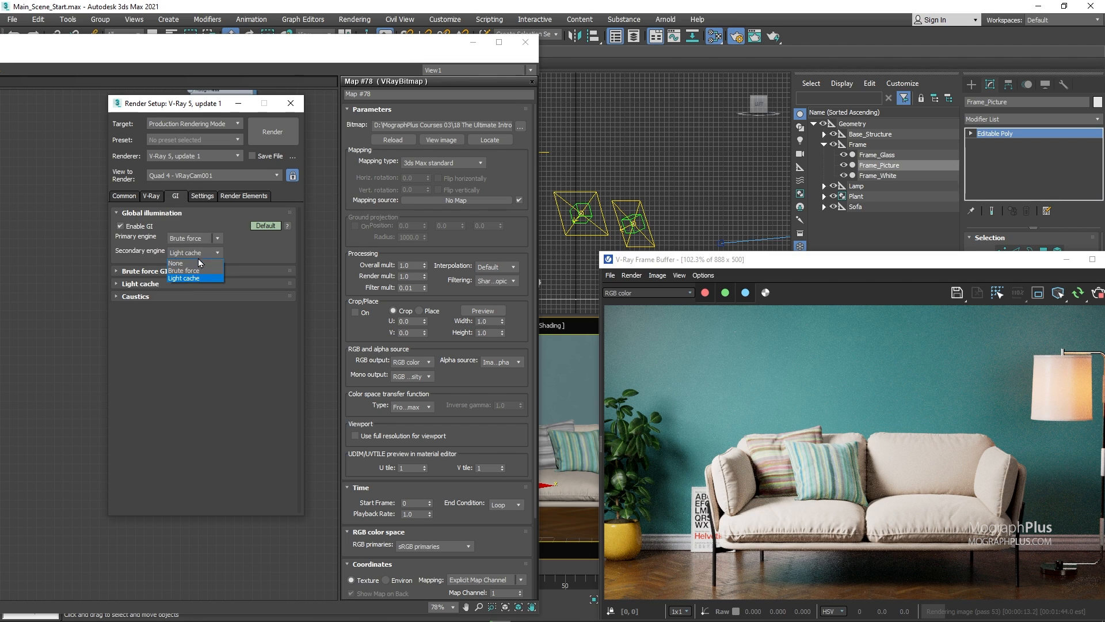
pyautogui.click(198, 270)
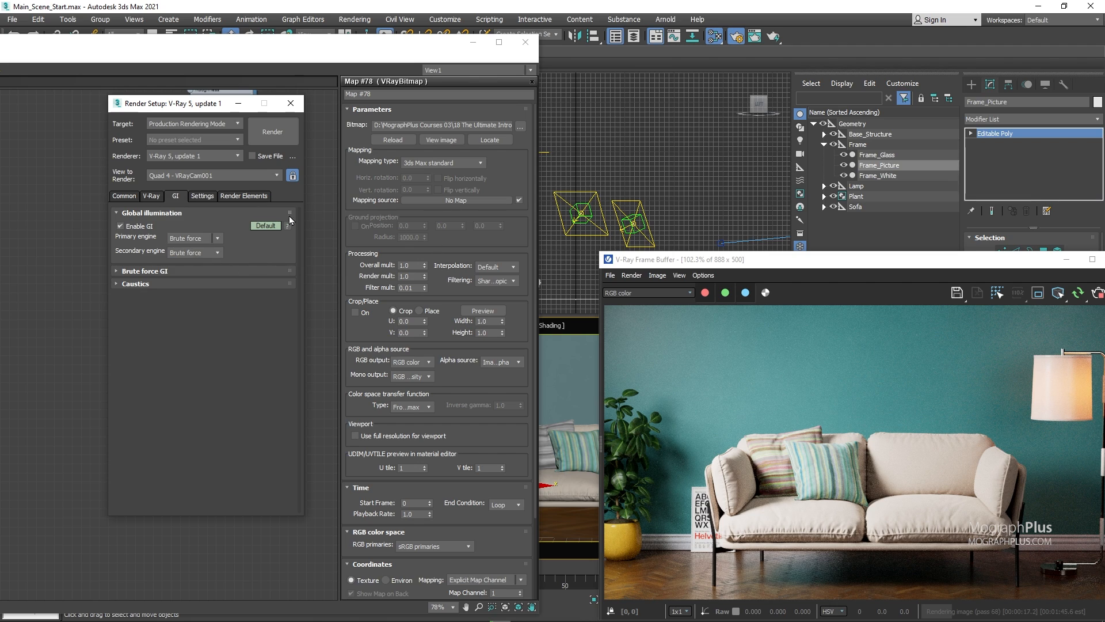
# Add a VRayDenoiser render element and bring its parameters into view
pyautogui.click(233, 196)
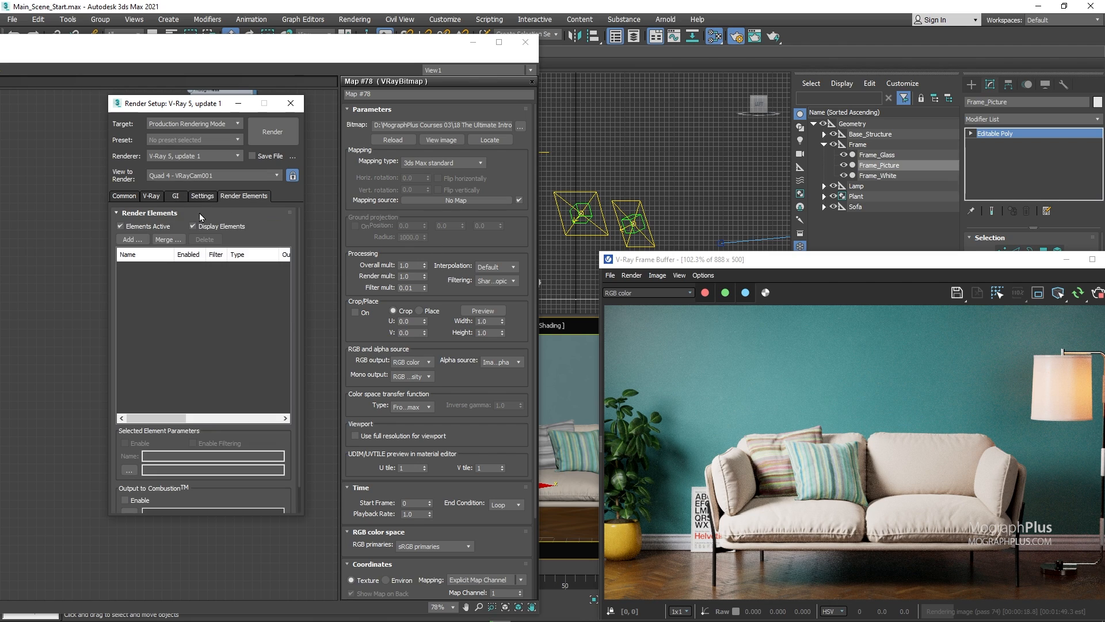
pyautogui.click(133, 236)
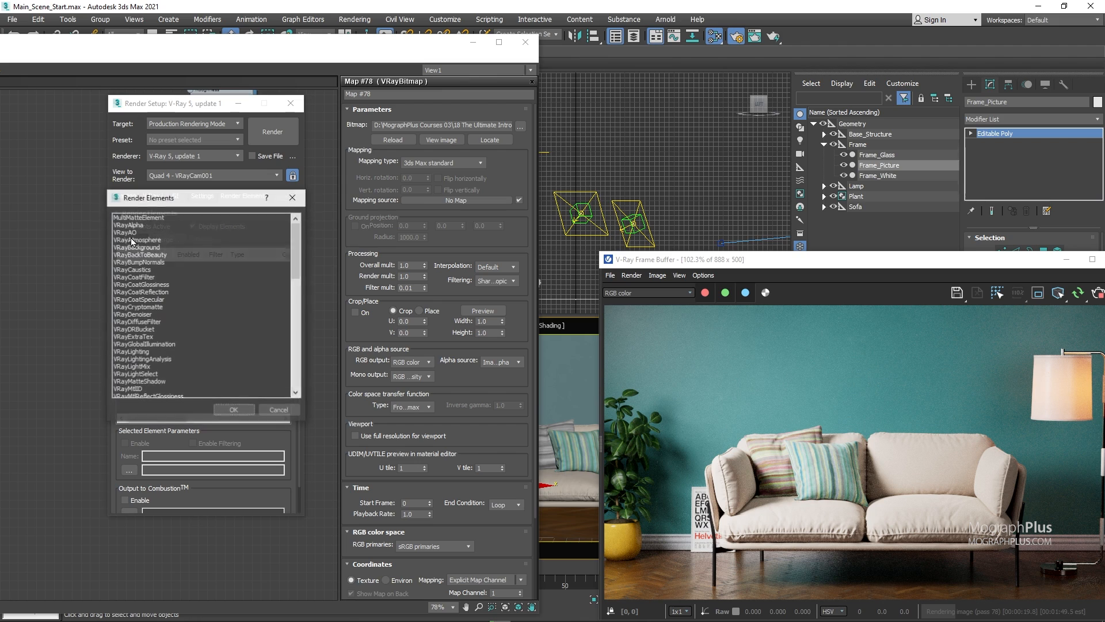
pyautogui.doubleClick(148, 315)
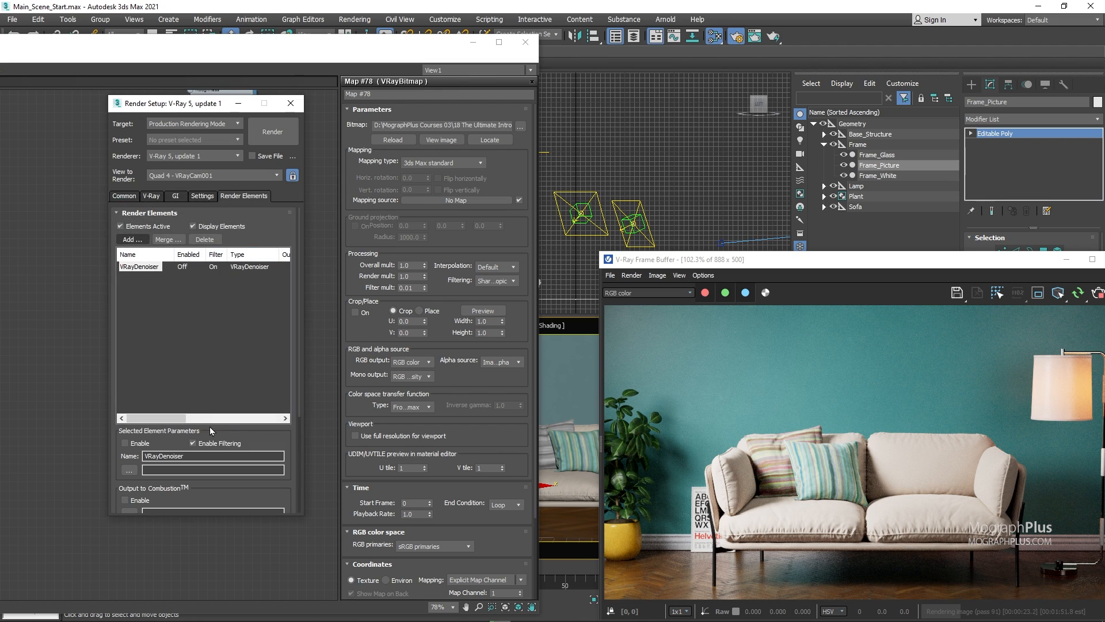
pyautogui.moveTo(263, 428); pyautogui.dragTo(275, 253)
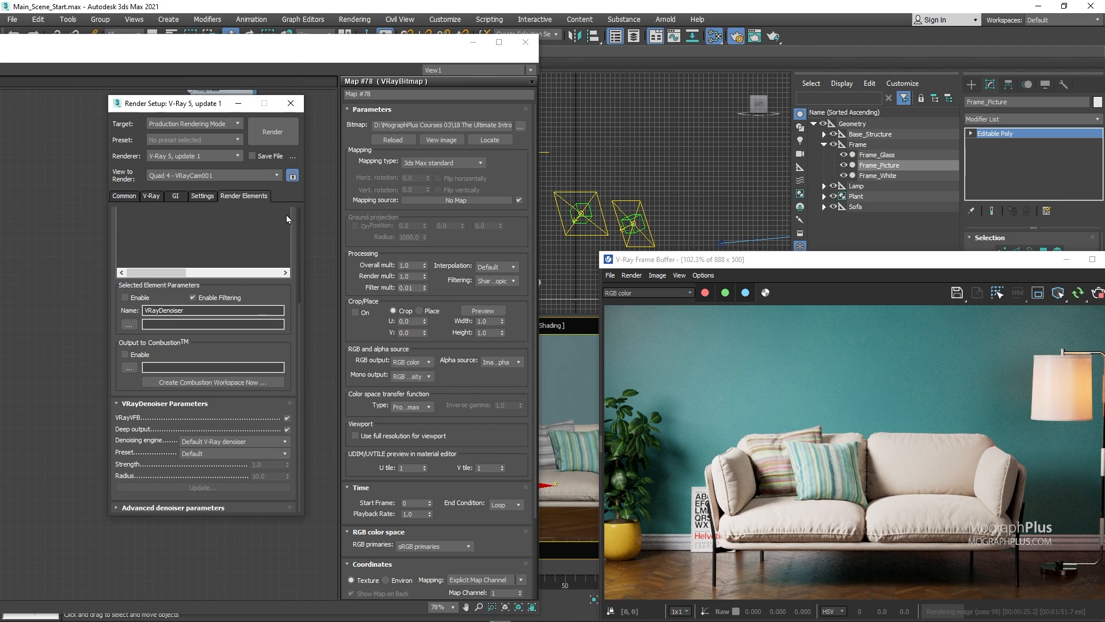
# Check the common output settings, close the render settings and material editor, and stop the interactive render
pyautogui.click(115, 197)
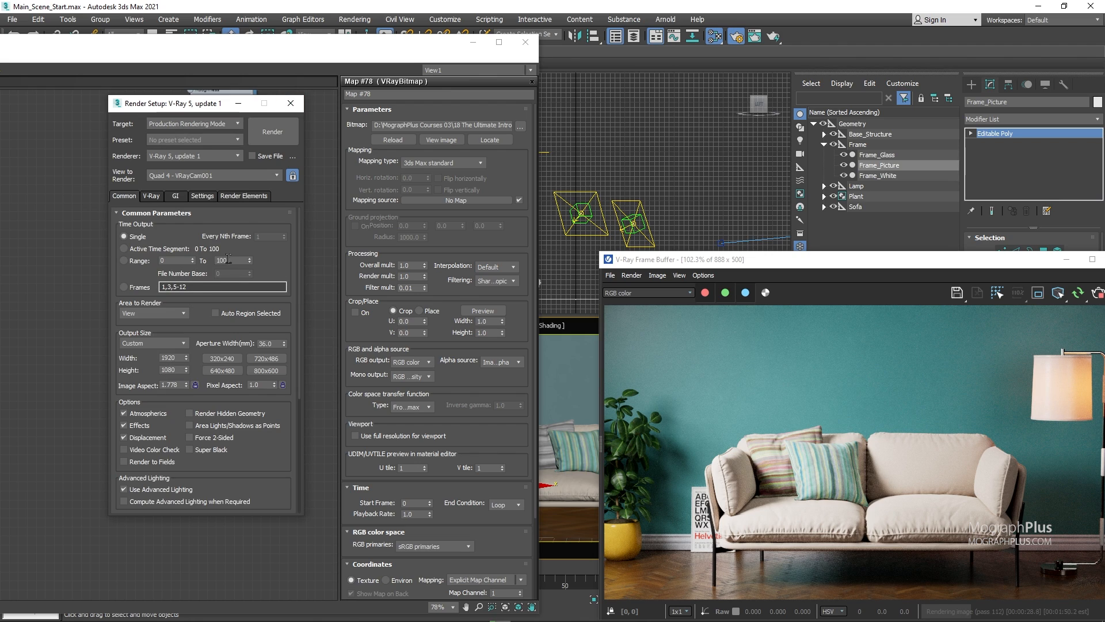
pyautogui.click(291, 103)
pyautogui.click(525, 42)
pyautogui.moveTo(745, 263); pyautogui.dragTo(357, 170)
pyautogui.click(712, 200)
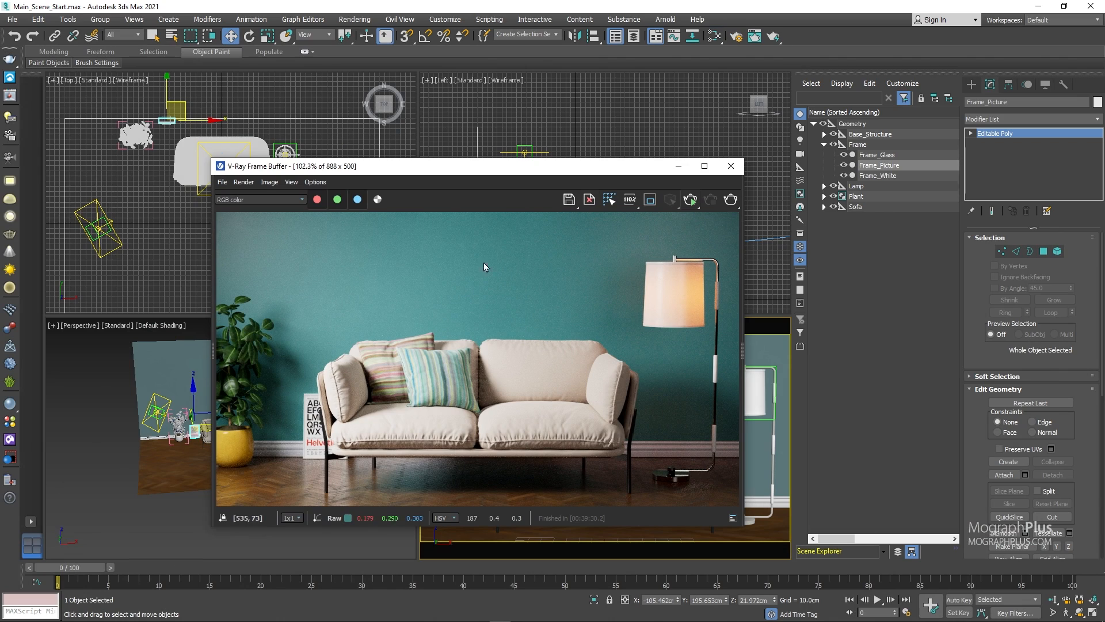
# Load the 1920 x 1080 render Main_Scene_Writing from the frame buffer history and inspect it enlarged to full screen
pyautogui.click(213, 276)
pyautogui.doubleClick(157, 242)
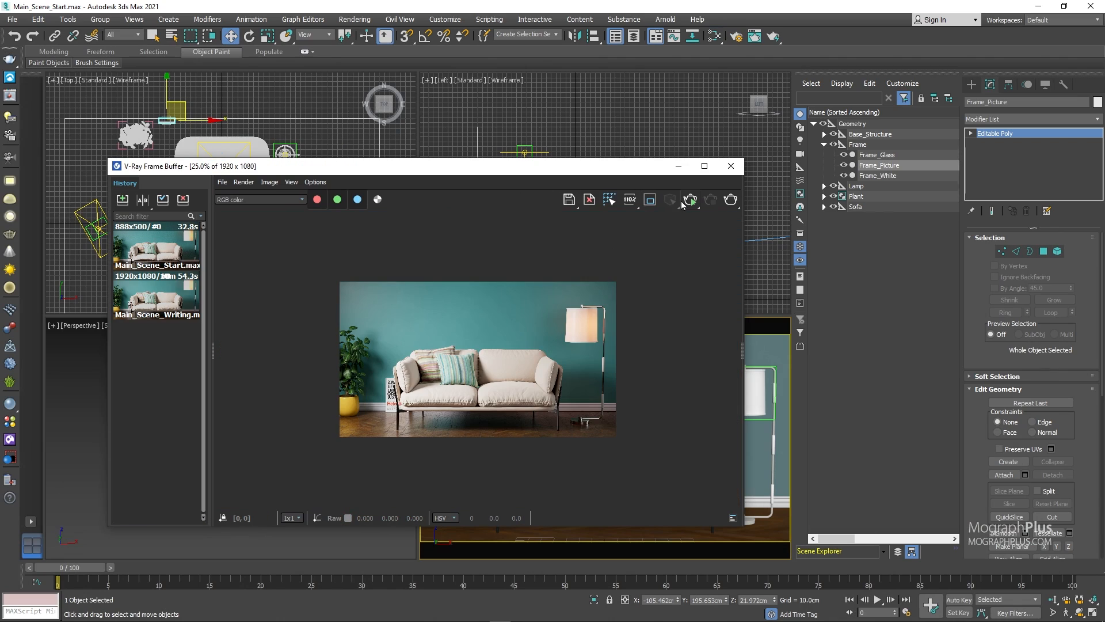
pyautogui.click(704, 166)
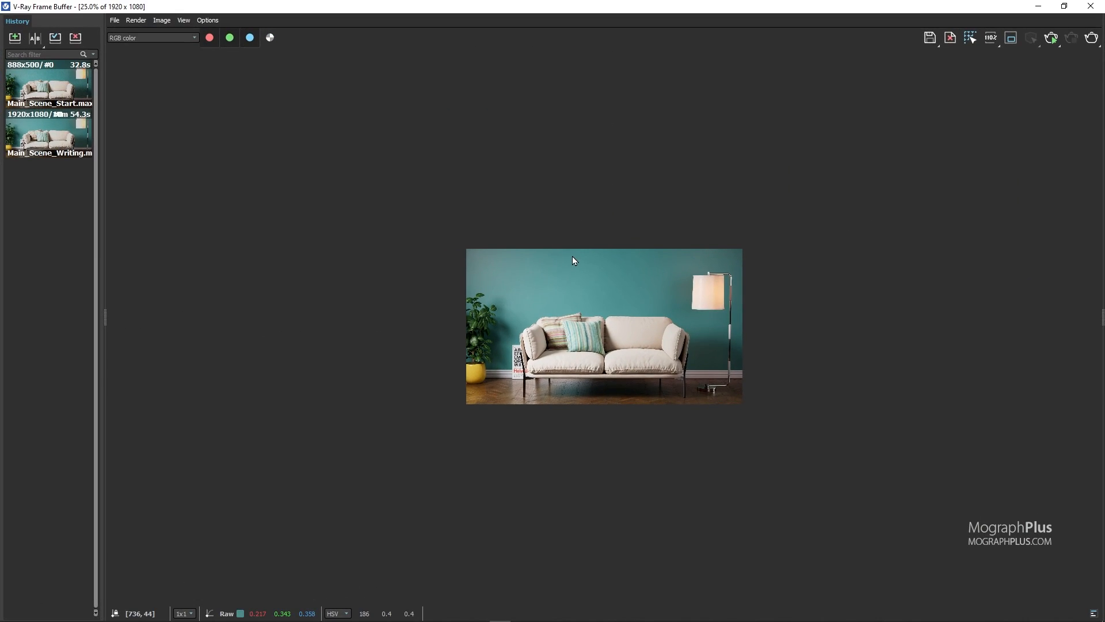
pyautogui.scroll(5, 573, 257)
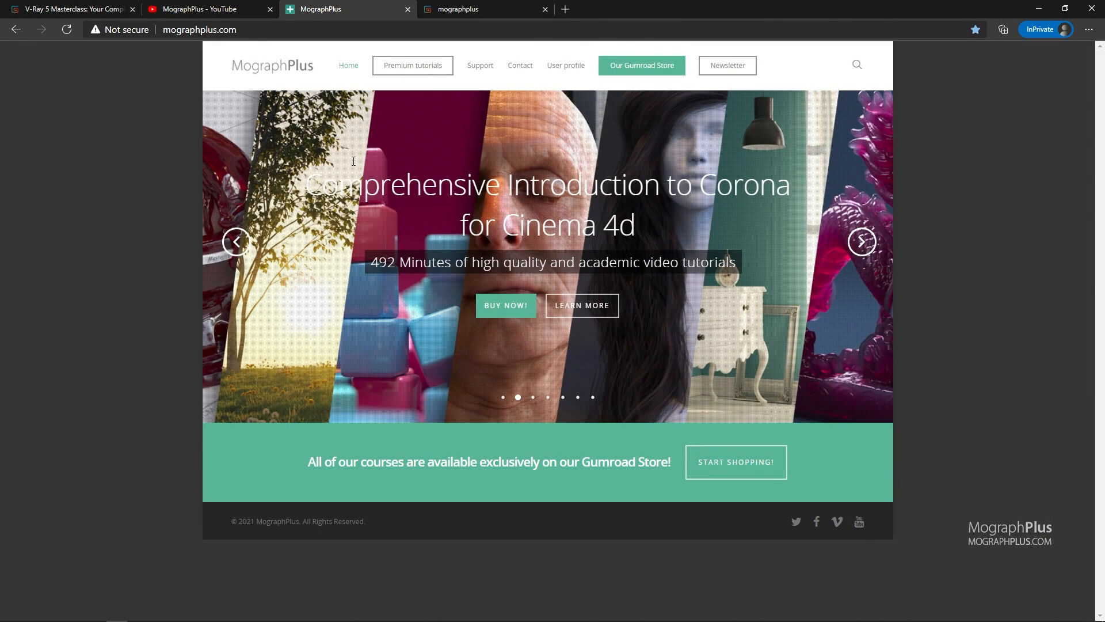
# Switch to the web browser and view the V-Ray 5 Masterclass slide on mographplus.com and the courses in the Gumroad store
pyautogui.click(235, 242)
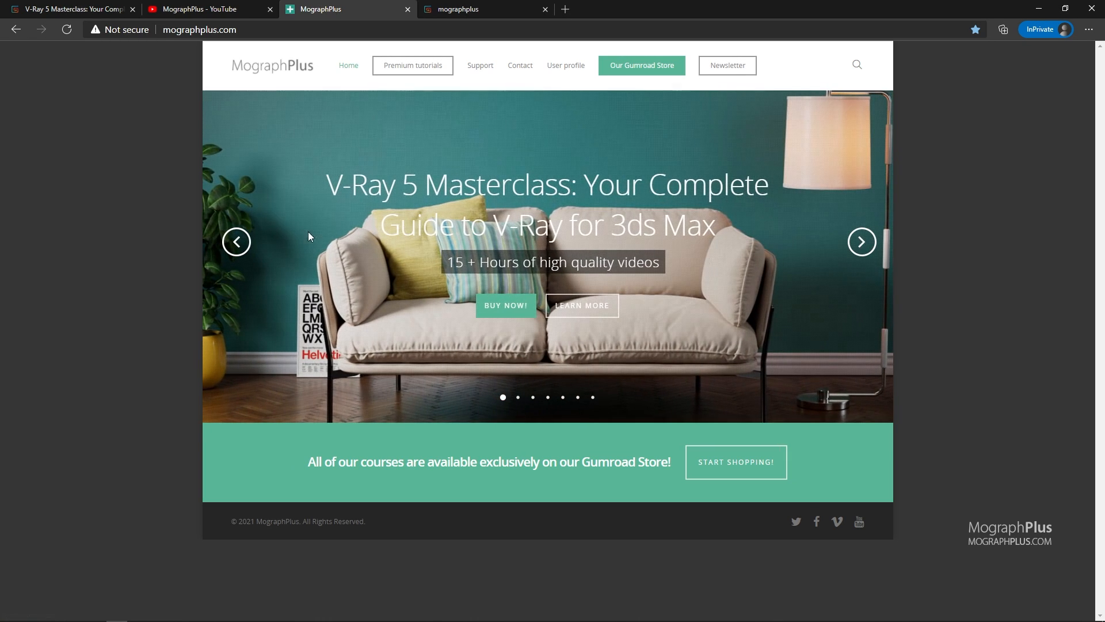
pyautogui.click(462, 10)
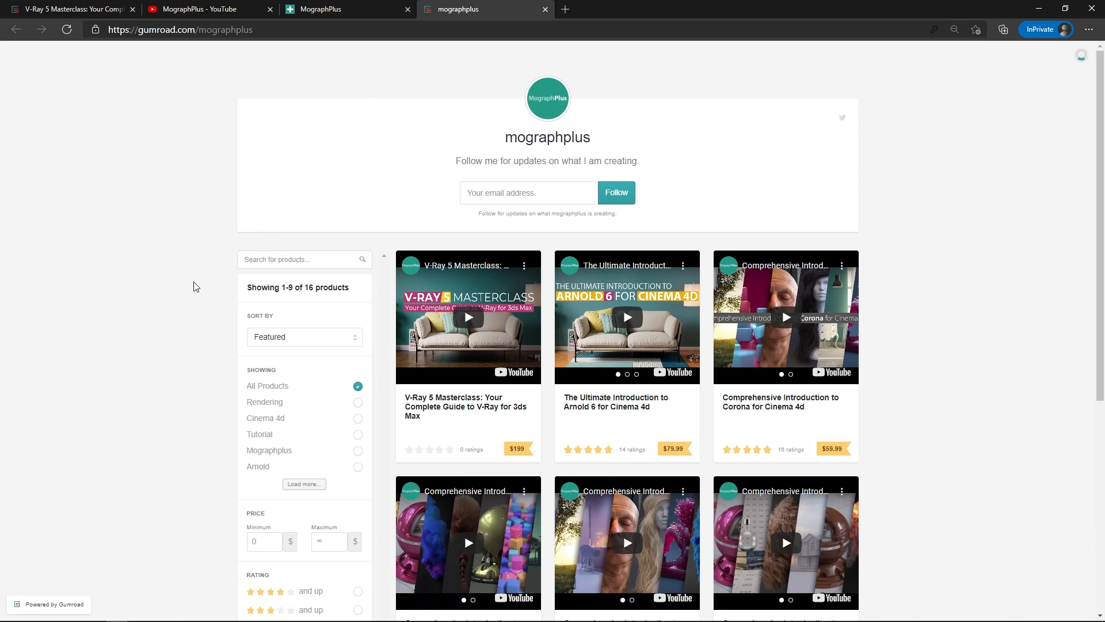
pyautogui.scroll(-3, 191, 292)
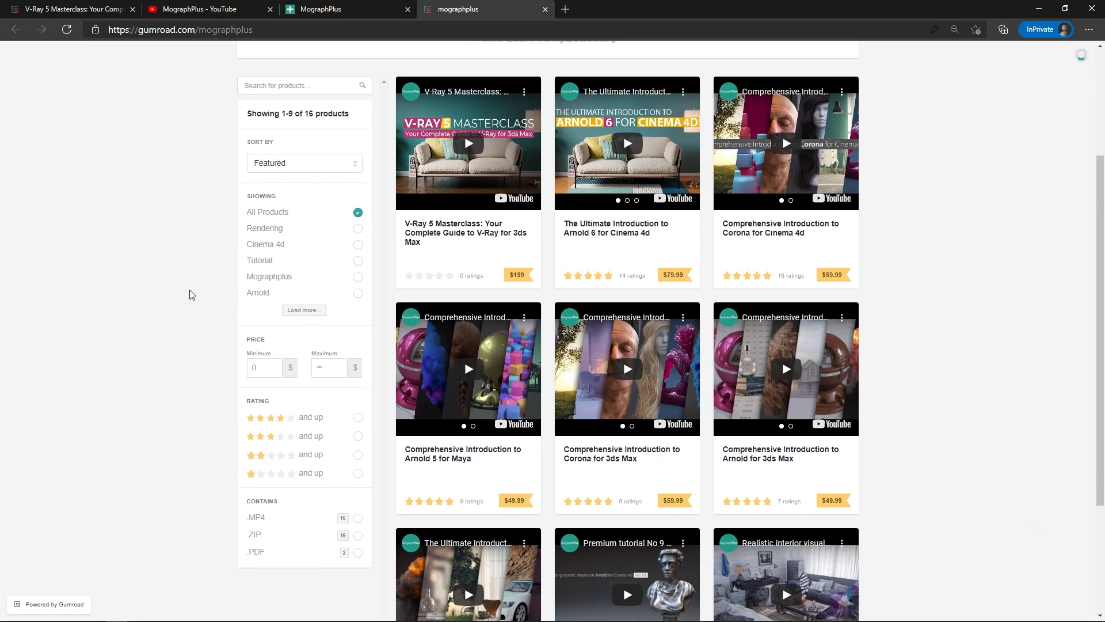
pyautogui.scroll(3, 190, 294)
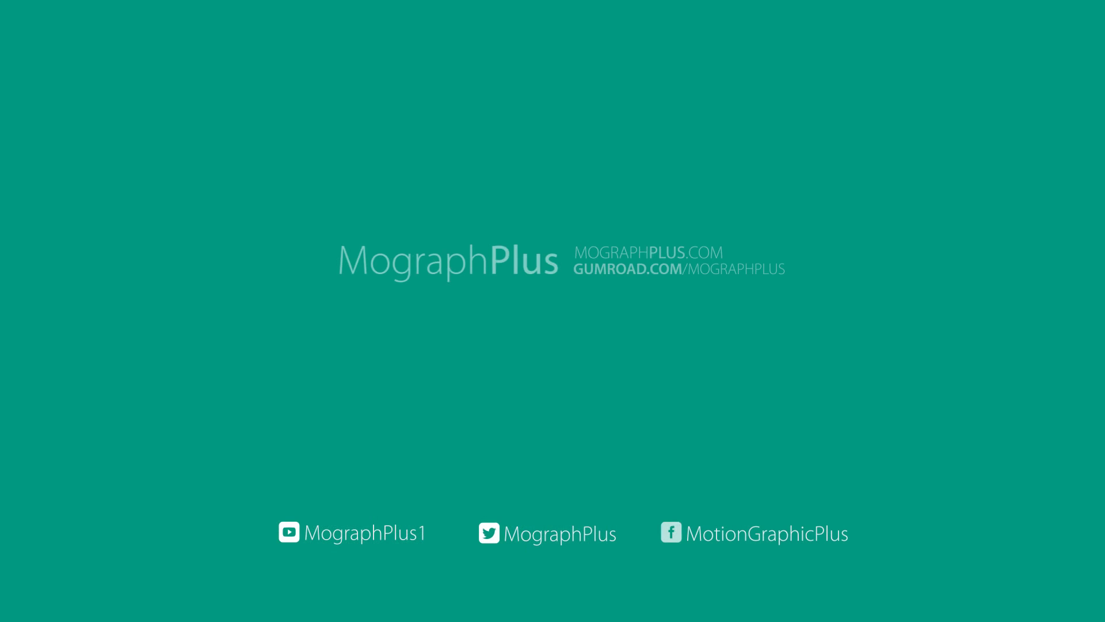